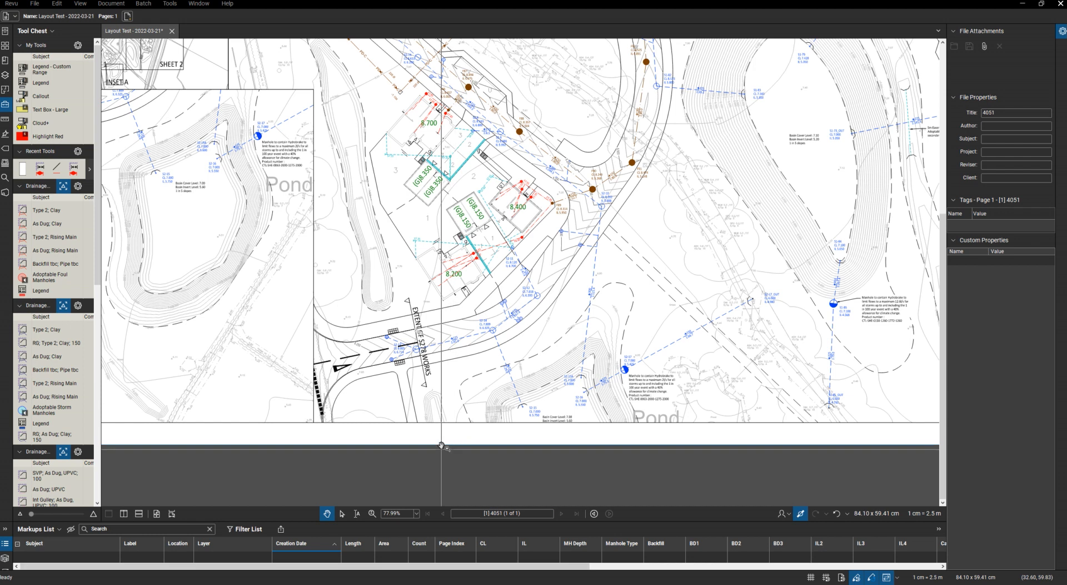
pyautogui.scroll(-3, 441, 433)
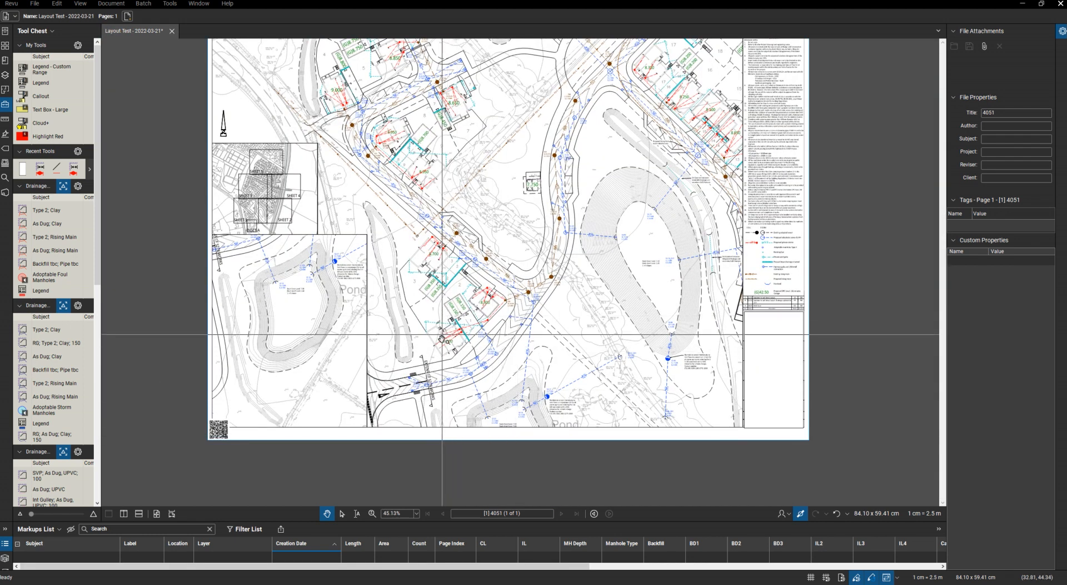
pyautogui.scroll(4, 448, 351)
pyautogui.scroll(2, 458, 357)
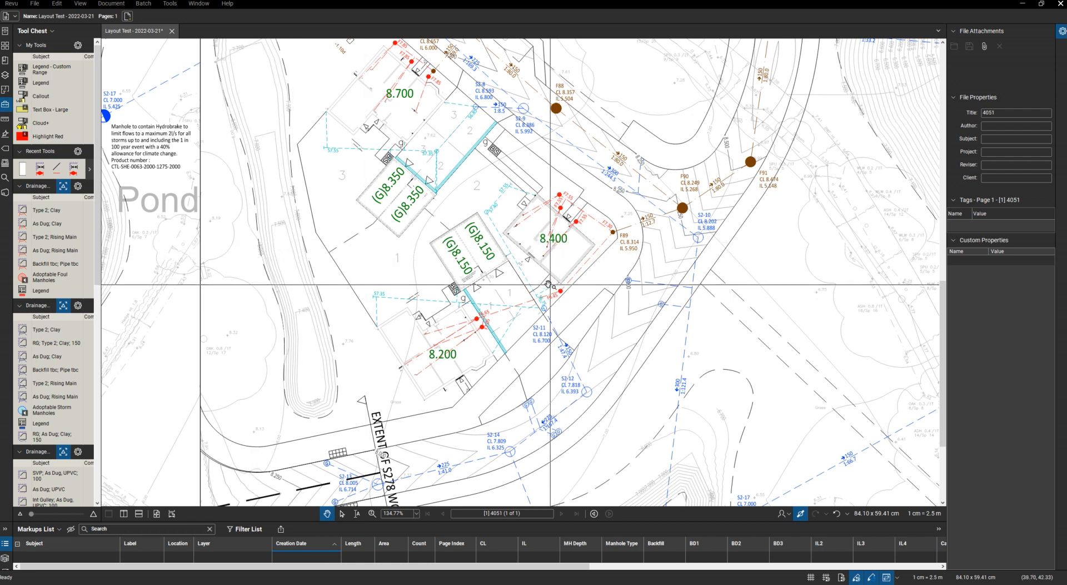
pyautogui.scroll(-2, 503, 243)
pyautogui.scroll(1, 393, 445)
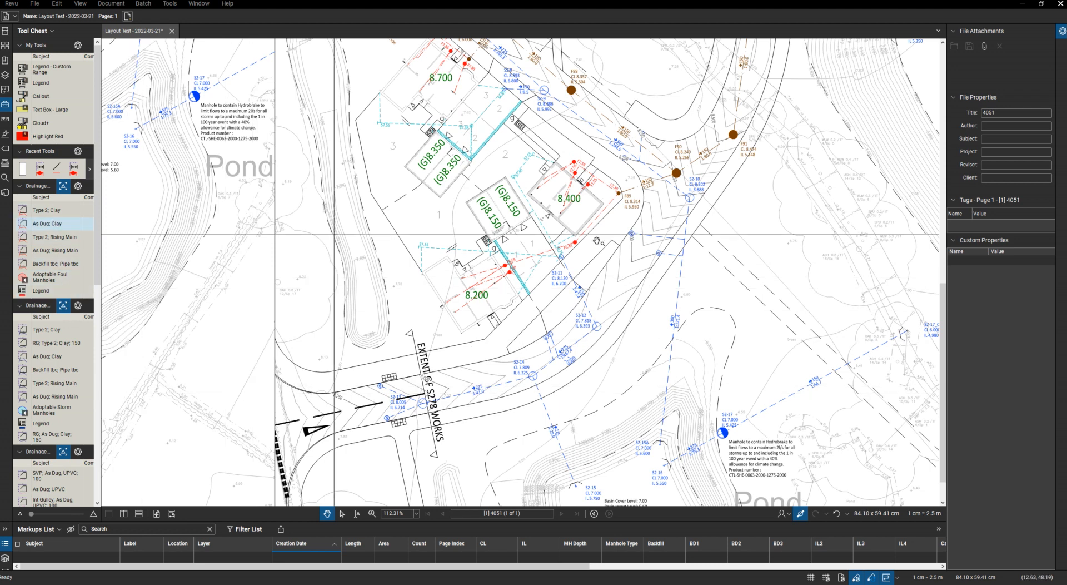
pyautogui.scroll(-1, 484, 307)
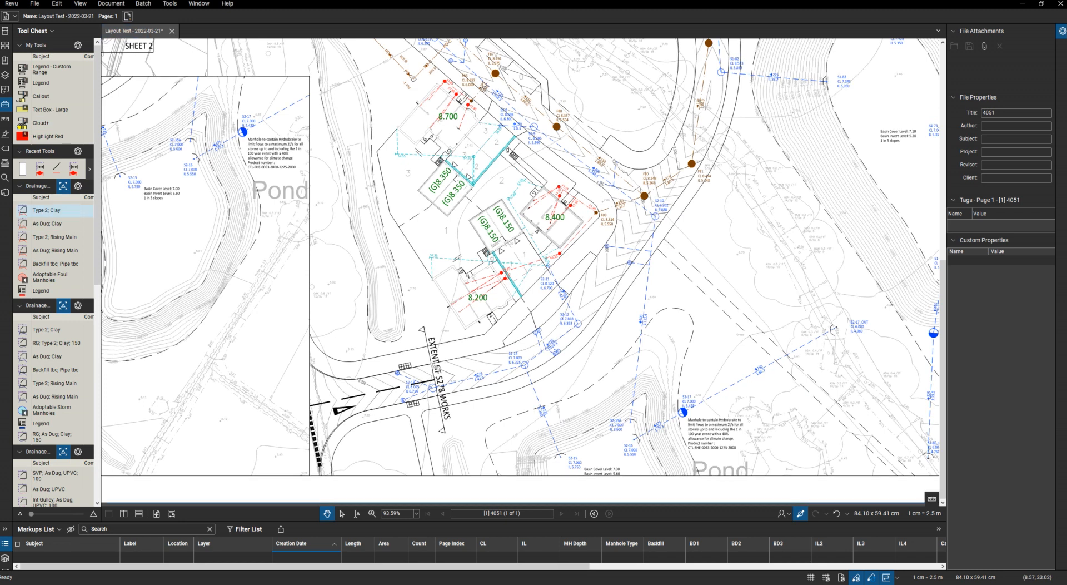
# Trace the adoptable foul pipe from the manhole uphill of F88 to F88 with the Type 2; Clay perimeter measurement
pyautogui.click(50, 211)
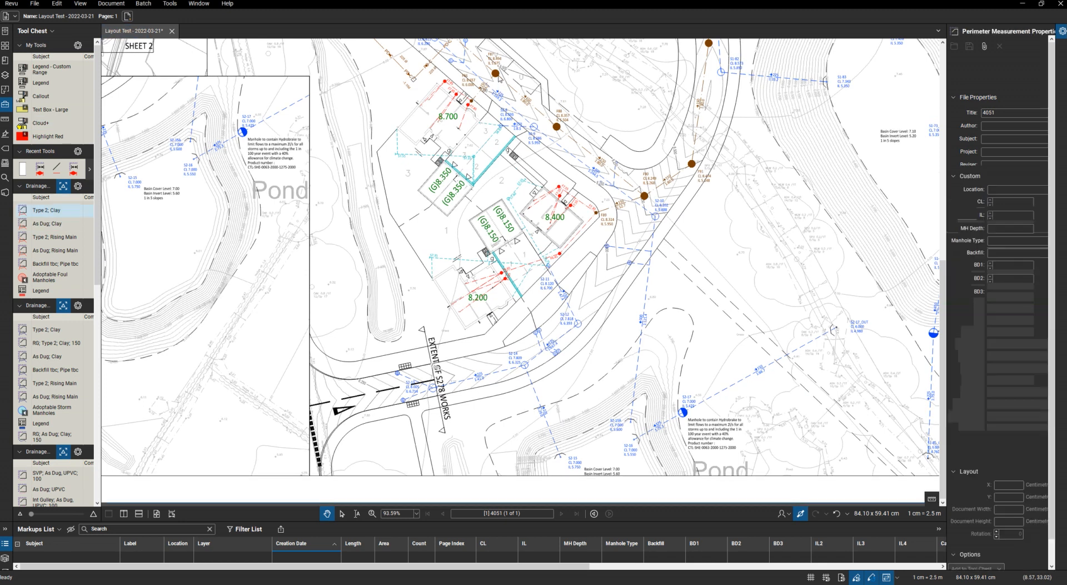
pyautogui.scroll(5, 496, 73)
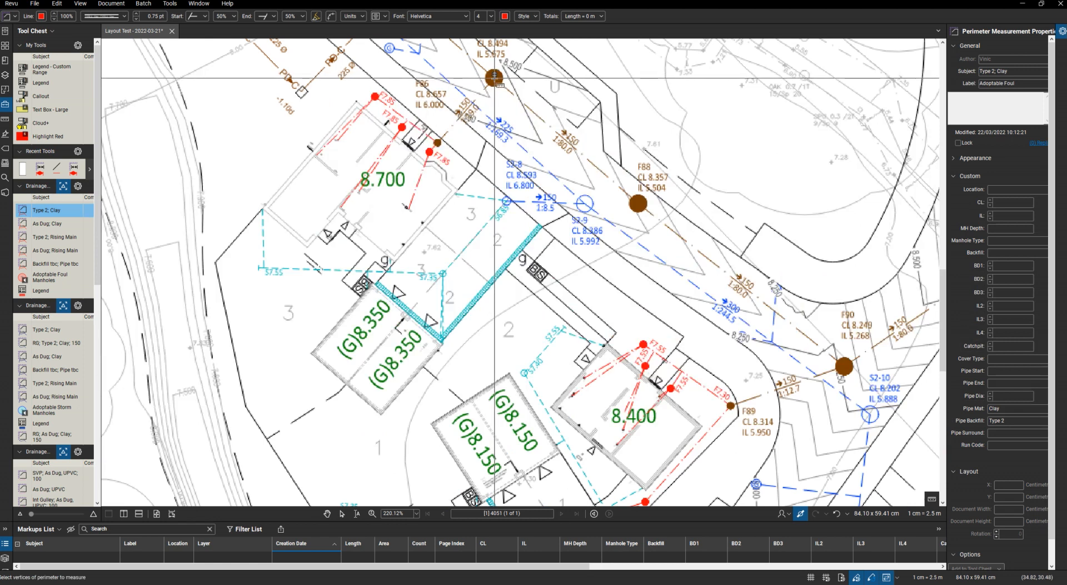
pyautogui.scroll(3, 494, 78)
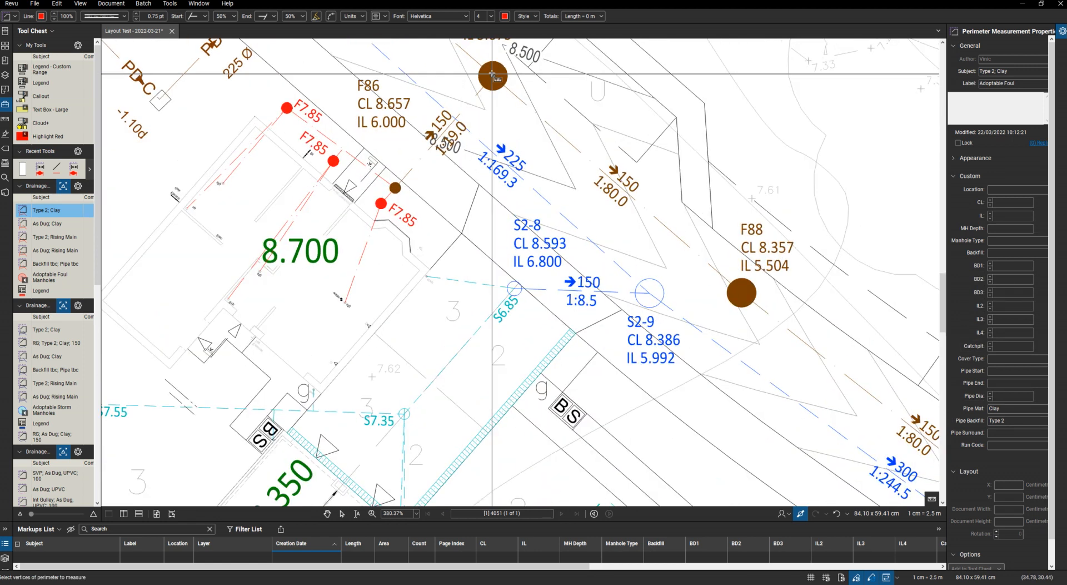
pyautogui.scroll(-4, 493, 122)
pyautogui.scroll(4, 602, 198)
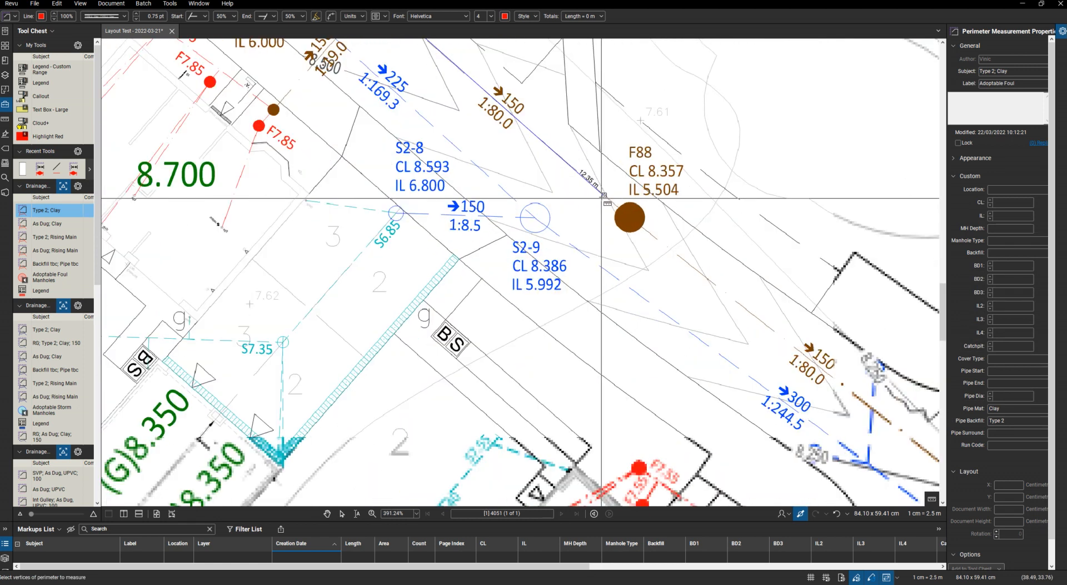
pyautogui.click(629, 218)
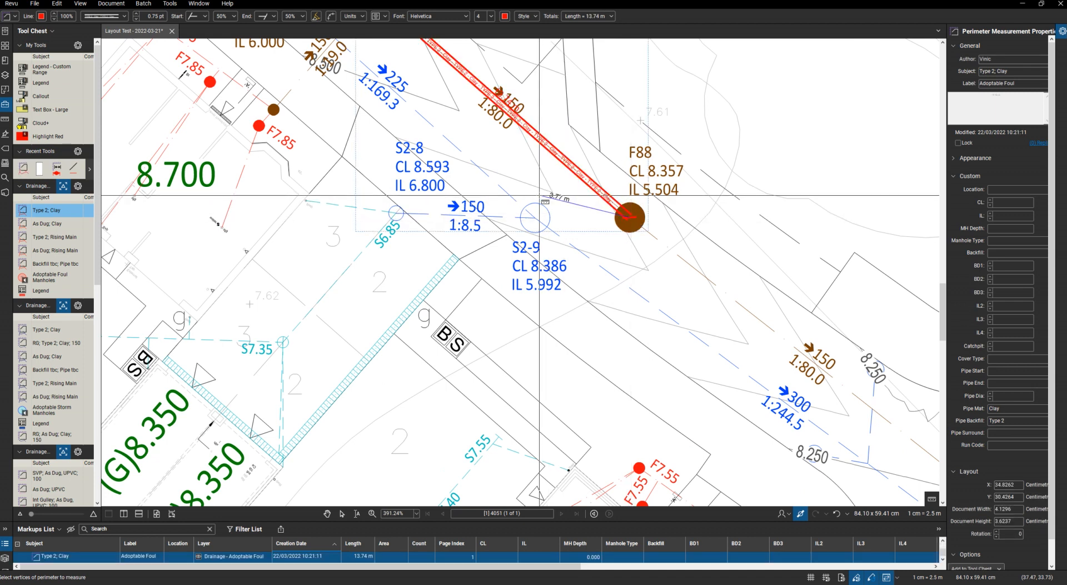
# Trace Type 2; Clay adoptable foul pipes from manhole F88 to F90 and from F89 to F90
pyautogui.scroll(-4, 630, 220)
pyautogui.scroll(2, 762, 371)
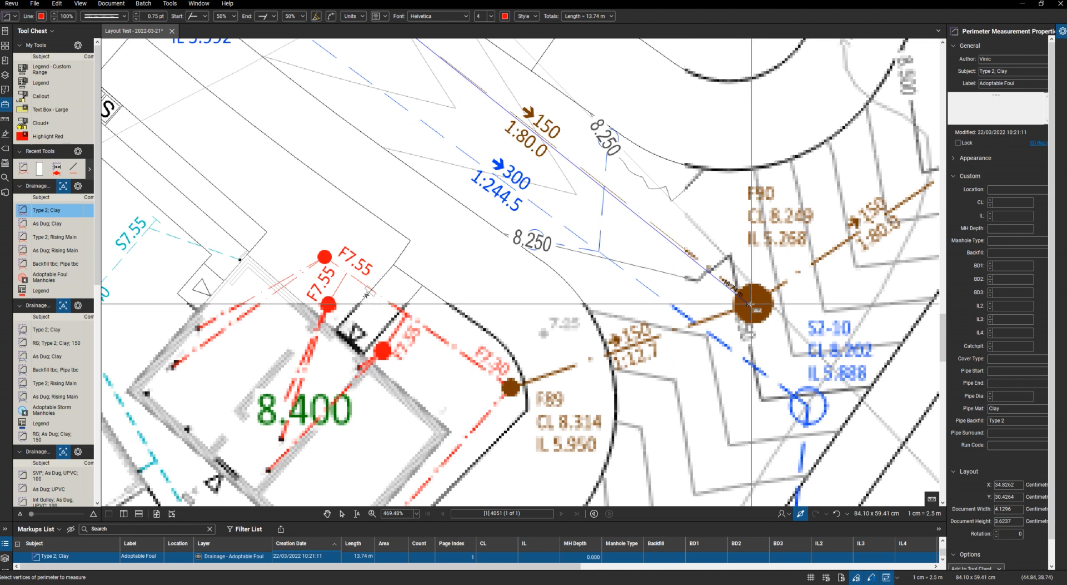
pyautogui.click(754, 304)
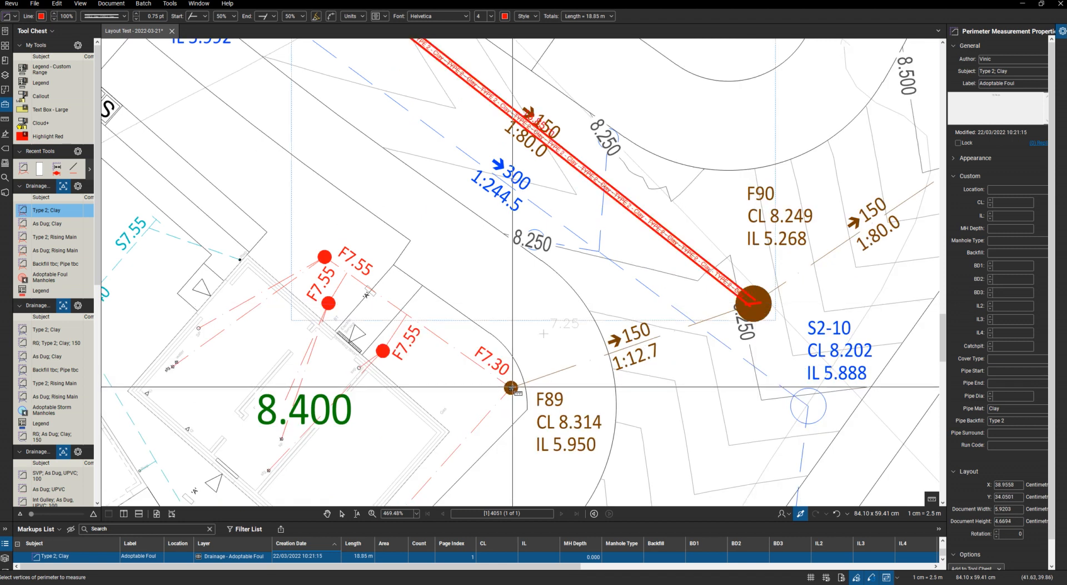
pyautogui.click(753, 302)
# Trace the Type 2; Clay adoptable foul pipe from manhole F90 to F91
pyautogui.scroll(-5, 753, 303)
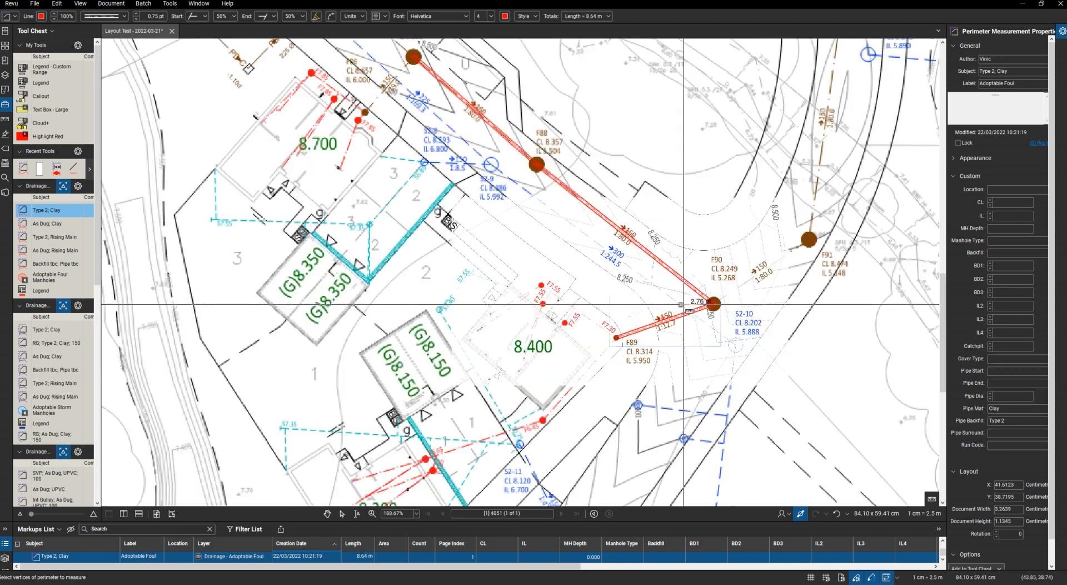
pyautogui.scroll(4, 738, 283)
pyautogui.scroll(3, 723, 297)
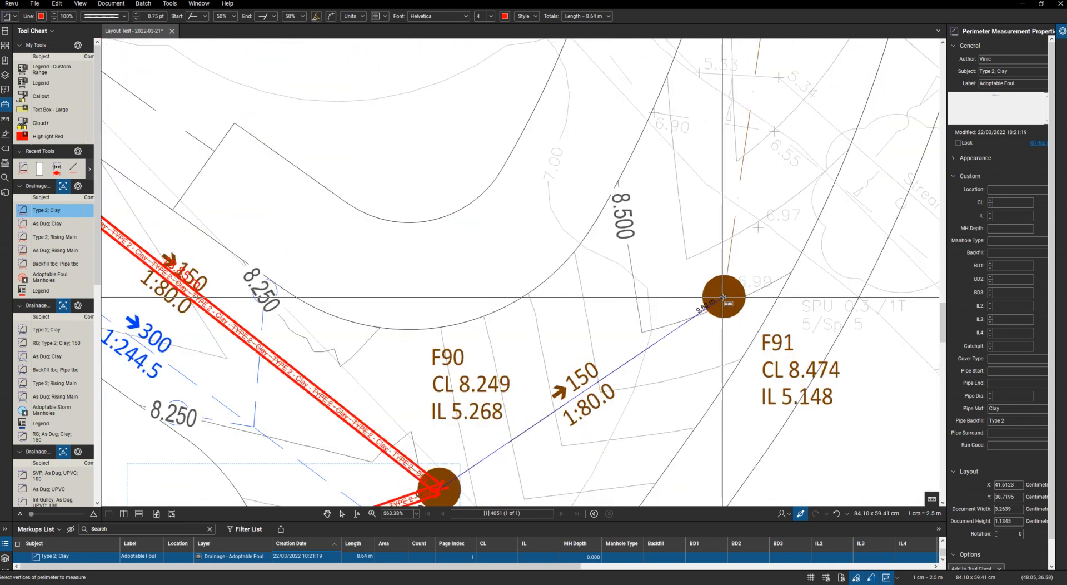
pyautogui.click(723, 296)
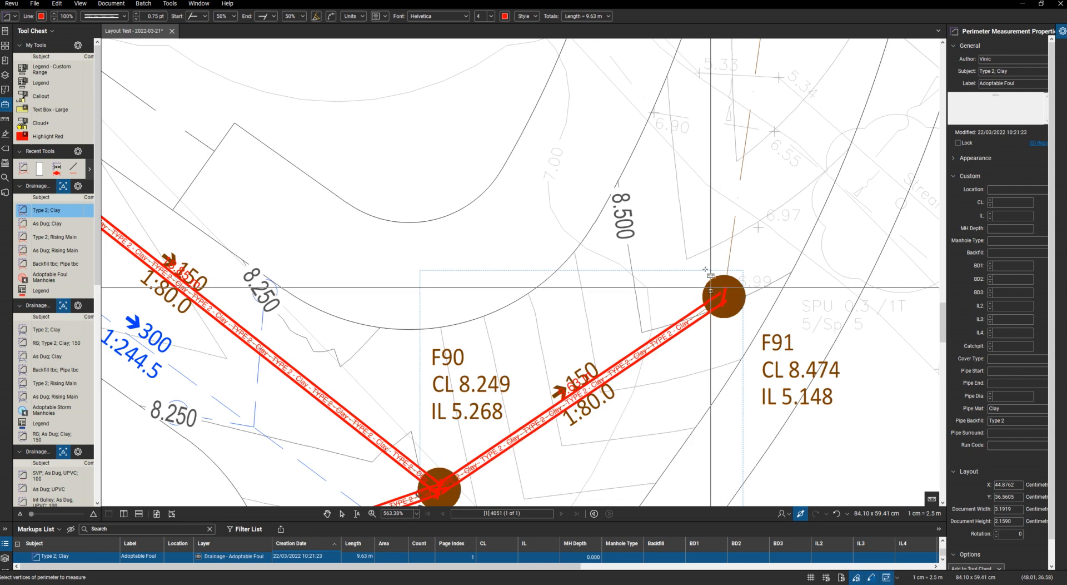
# Trace the two road gully connections into storm manhole S2-13 with the adoptable storm measurement RG; Type 2; Clay; 150
pyautogui.scroll(-10, 723, 296)
pyautogui.scroll(3, 663, 300)
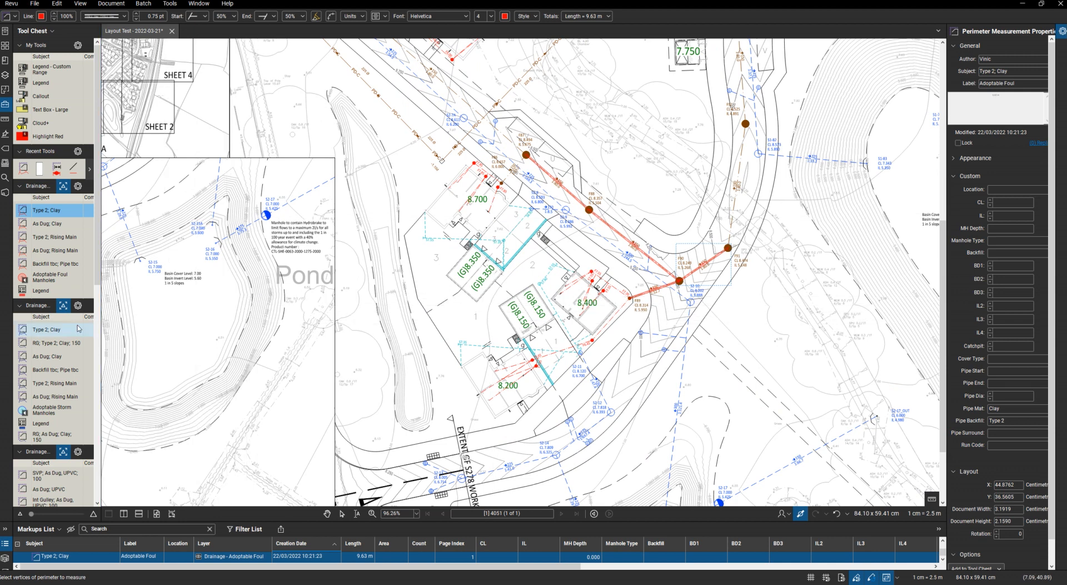
pyautogui.click(55, 343)
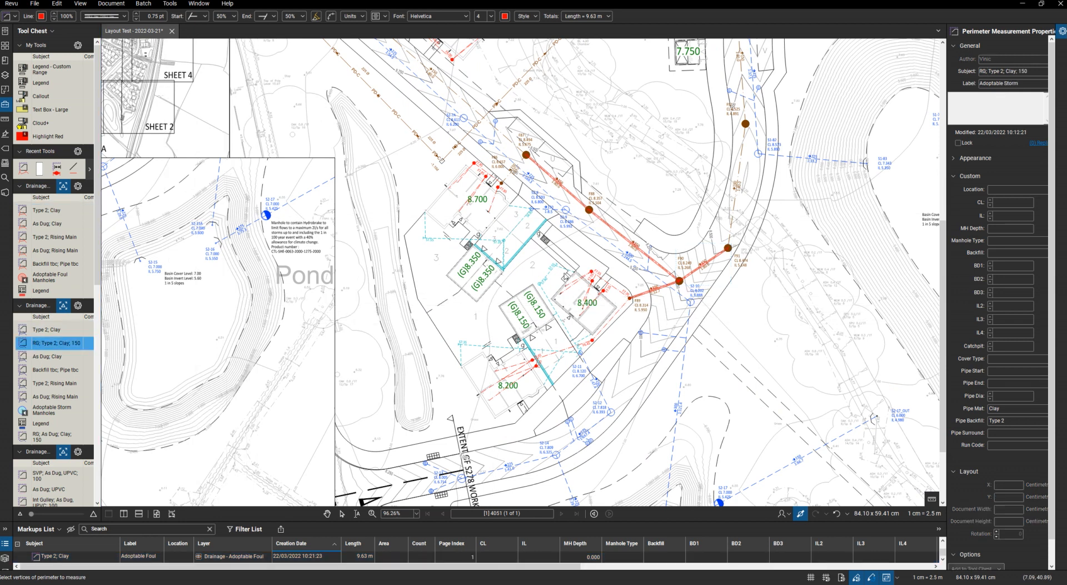
pyautogui.scroll(-3, 500, 389)
pyautogui.scroll(9, 489, 412)
pyautogui.scroll(-3, 411, 436)
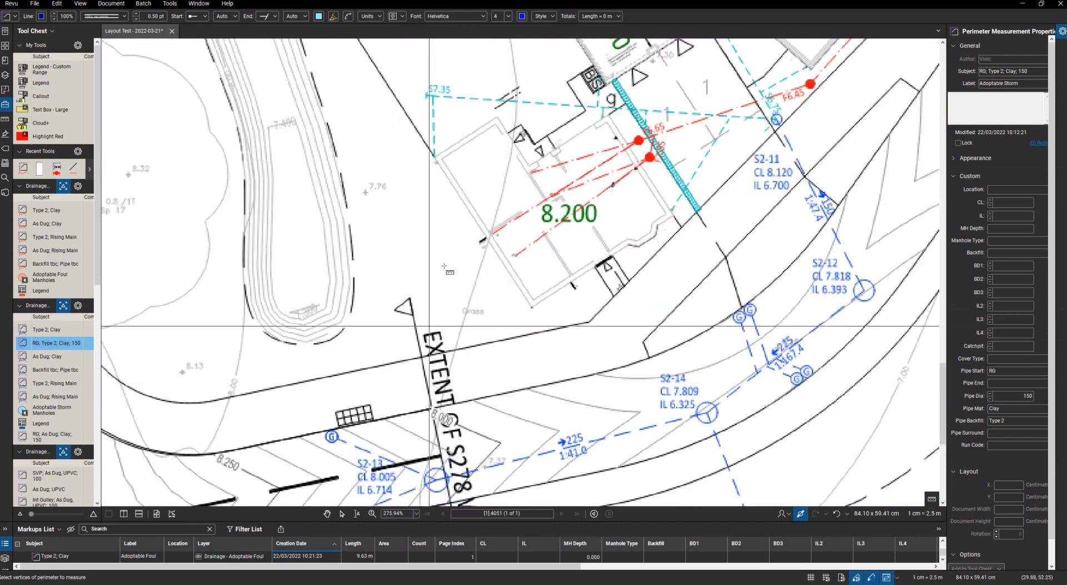
pyautogui.scroll(8, 412, 389)
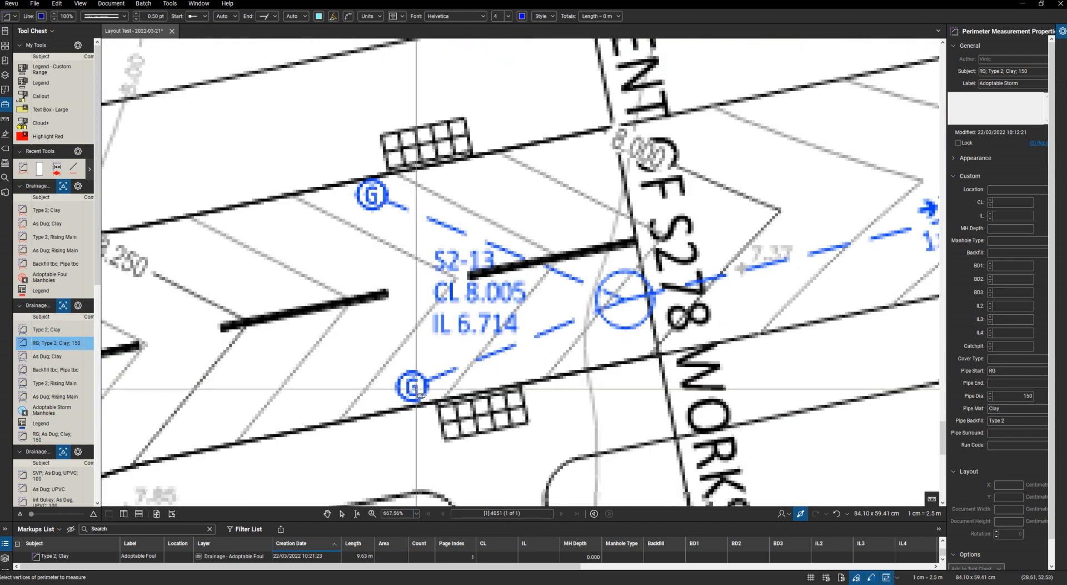
pyautogui.click(411, 389)
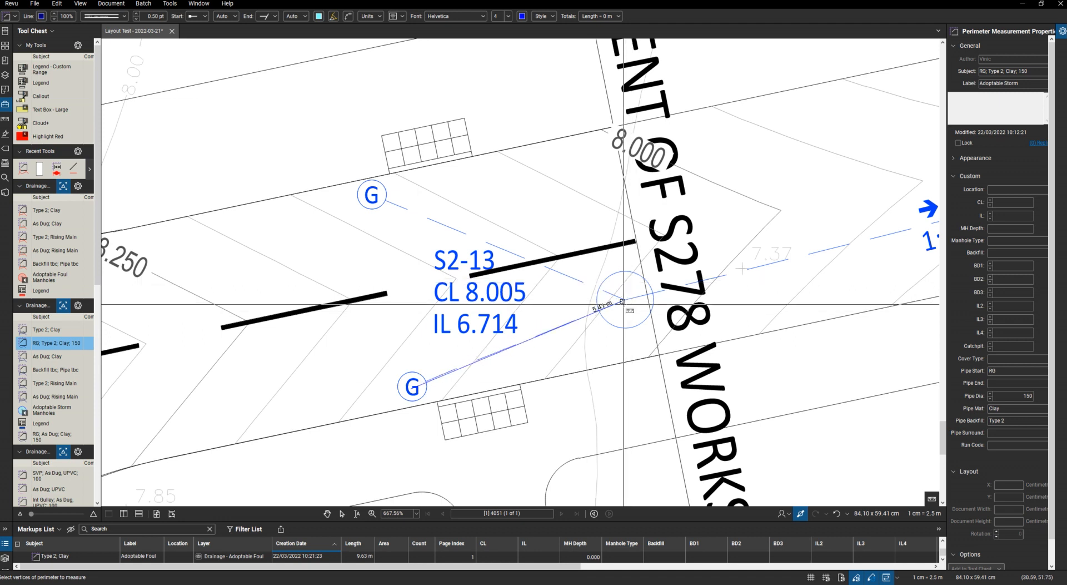
pyautogui.doubleClick(624, 300)
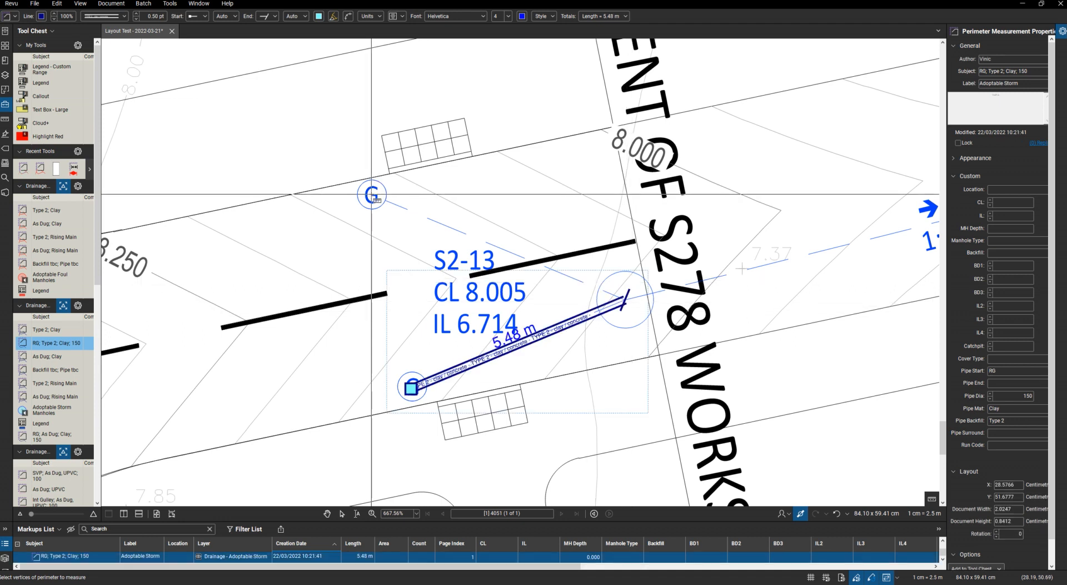
pyautogui.doubleClick(625, 300)
pyautogui.scroll(4, 495, 372)
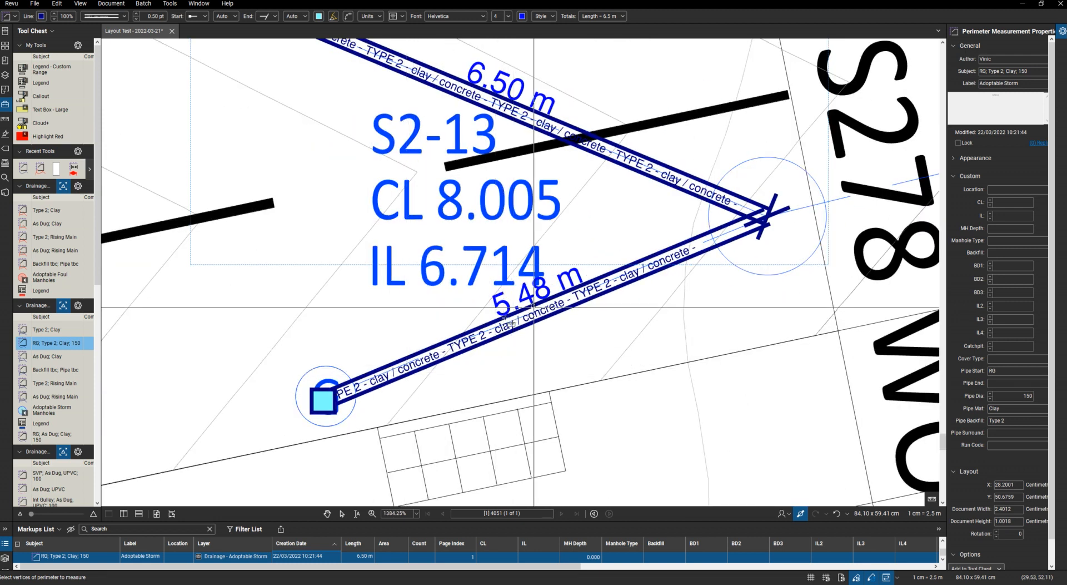
# Trace the adoptable storm pipe from manhole S2-13 to S2-14 with the storm Type 2; Clay measurement
pyautogui.scroll(-9, 428, 303)
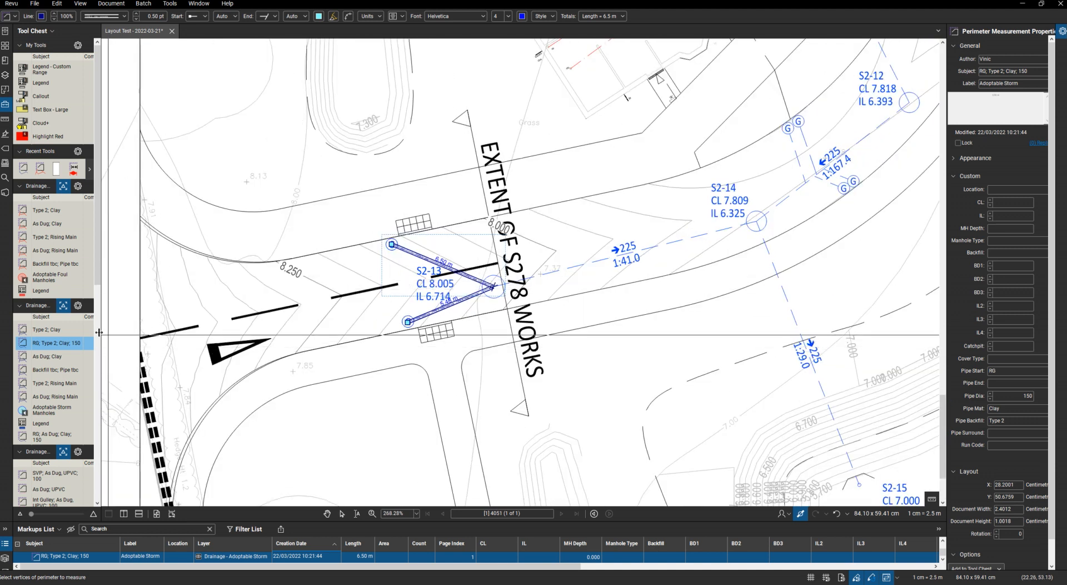
pyautogui.click(50, 329)
pyautogui.scroll(4, 466, 289)
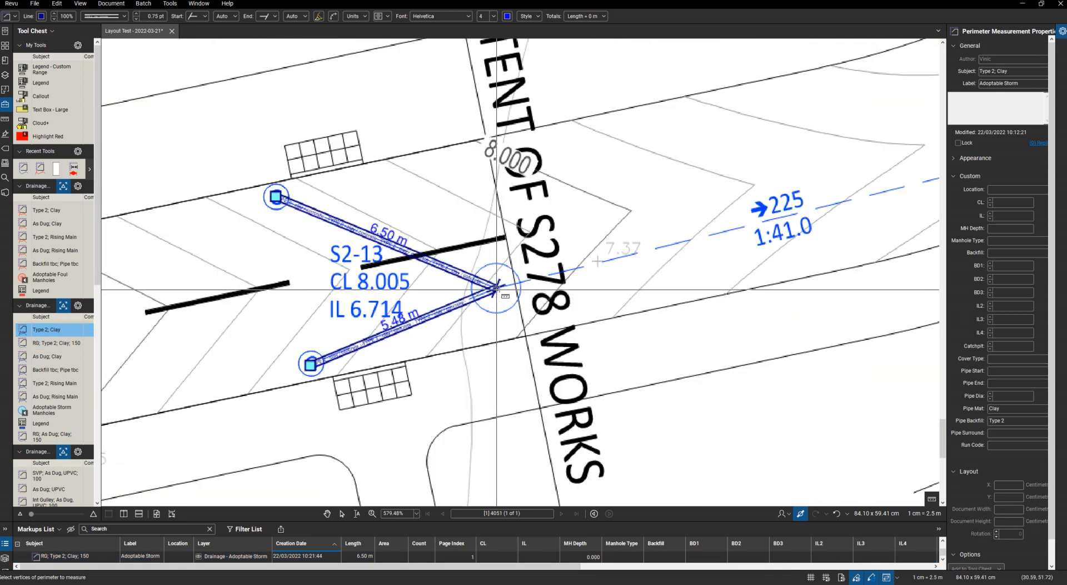
pyautogui.scroll(-6, 468, 309)
pyautogui.scroll(4, 709, 222)
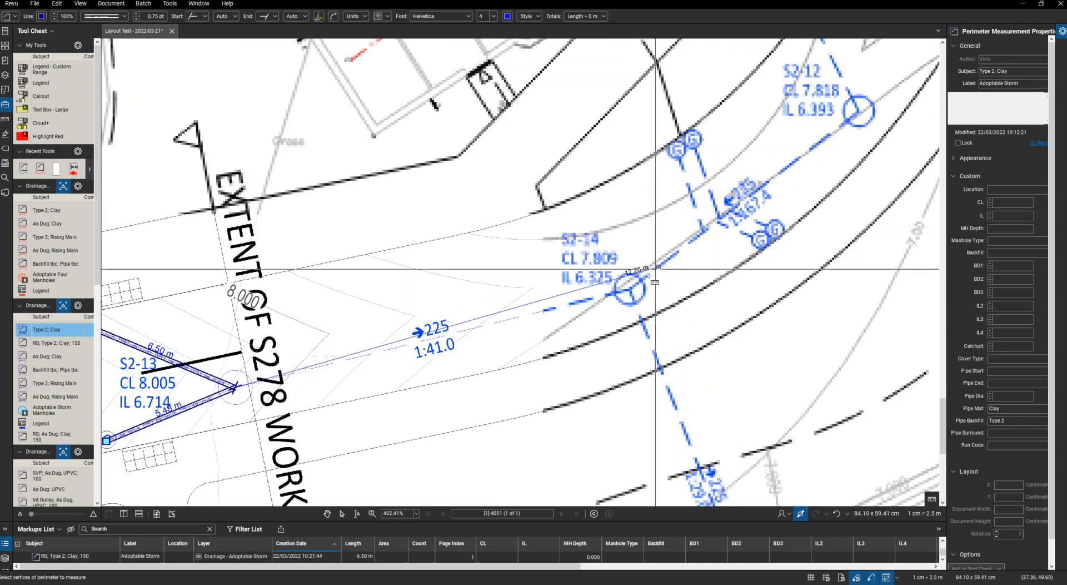
pyautogui.doubleClick(627, 288)
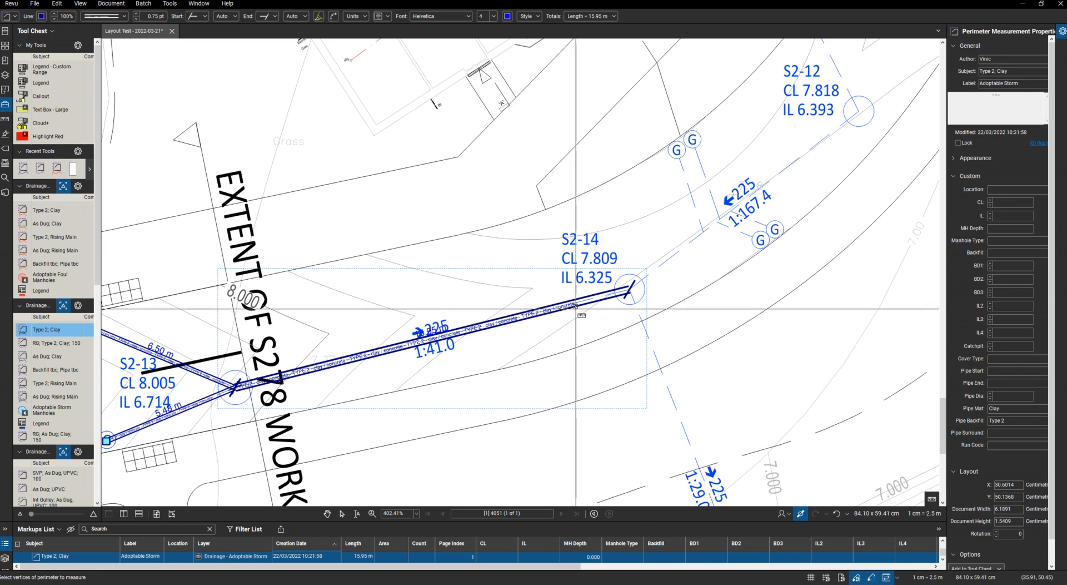
# Trace Type 2; Clay adoptable storm pipes from manhole S2-11 to S2-12 and from S2-12 to S2-14
pyautogui.scroll(-4, 587, 250)
pyautogui.scroll(-3, 588, 250)
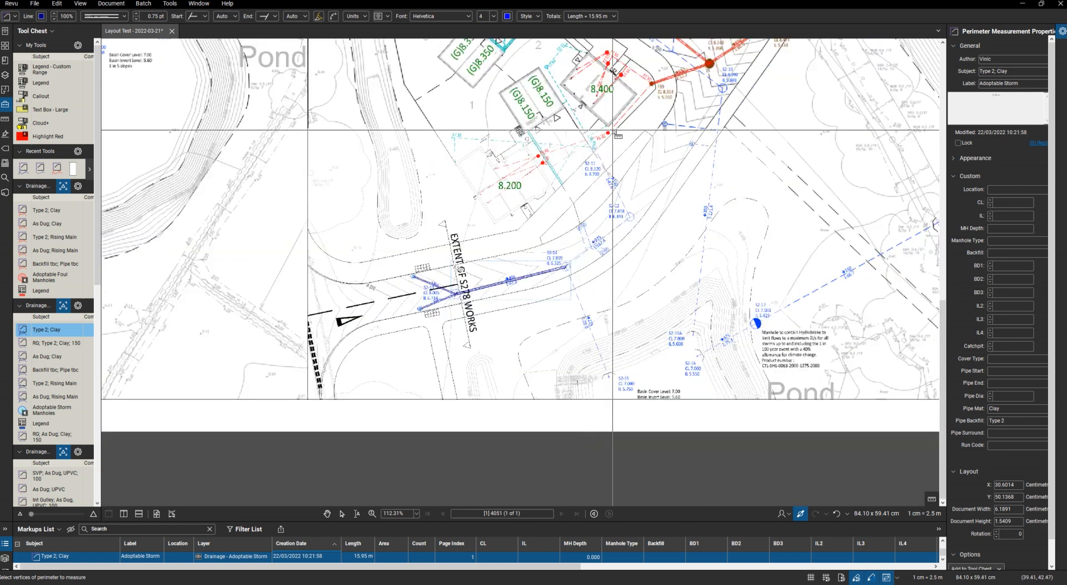
pyautogui.scroll(2, 612, 124)
pyautogui.scroll(3, 601, 143)
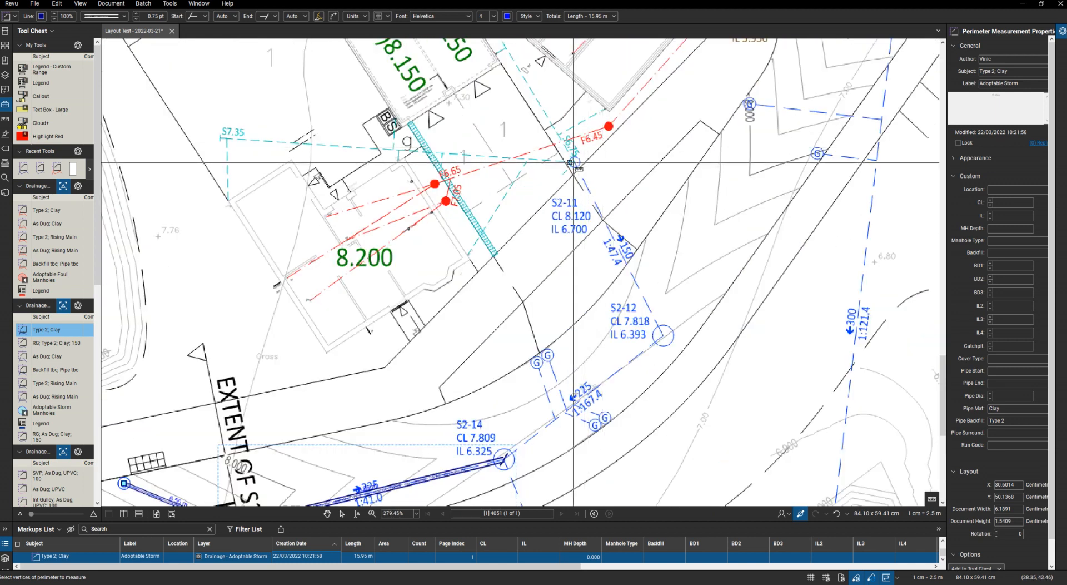
pyautogui.scroll(3, 588, 161)
pyautogui.click(574, 159)
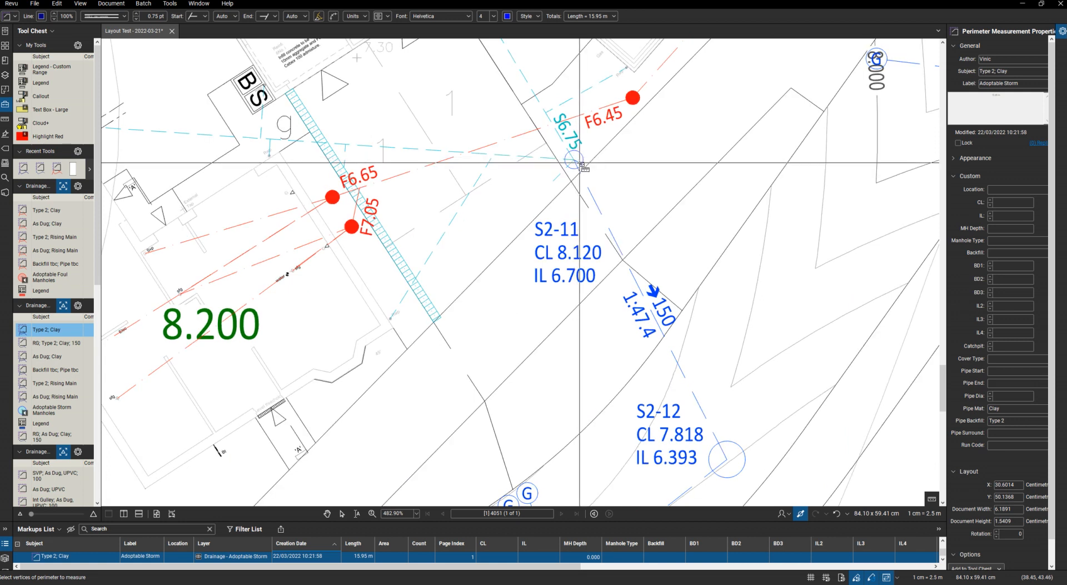
pyautogui.scroll(-5, 575, 160)
pyautogui.scroll(4, 642, 286)
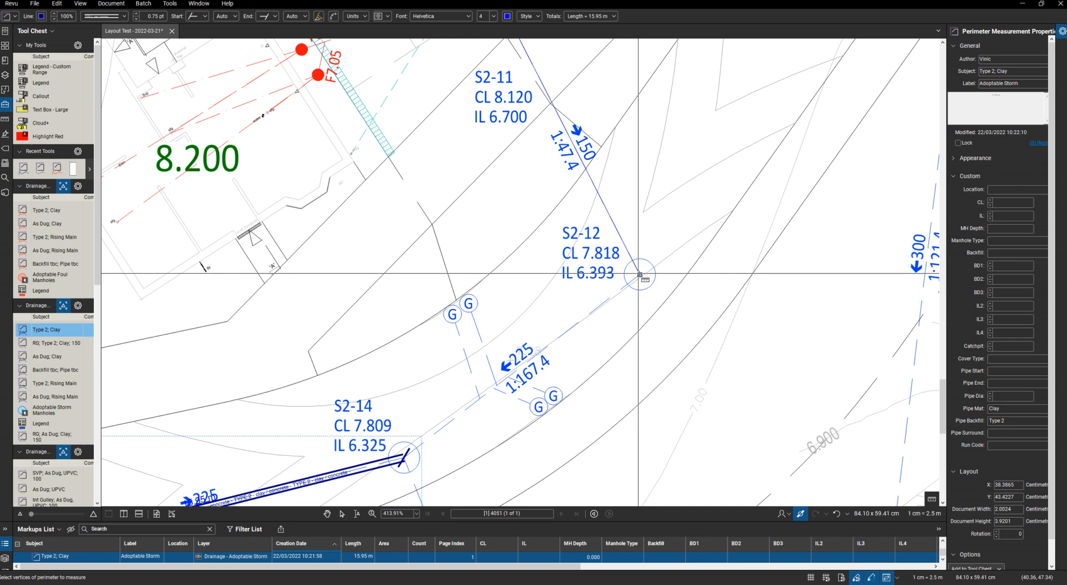
pyautogui.doubleClick(641, 273)
pyautogui.click(641, 274)
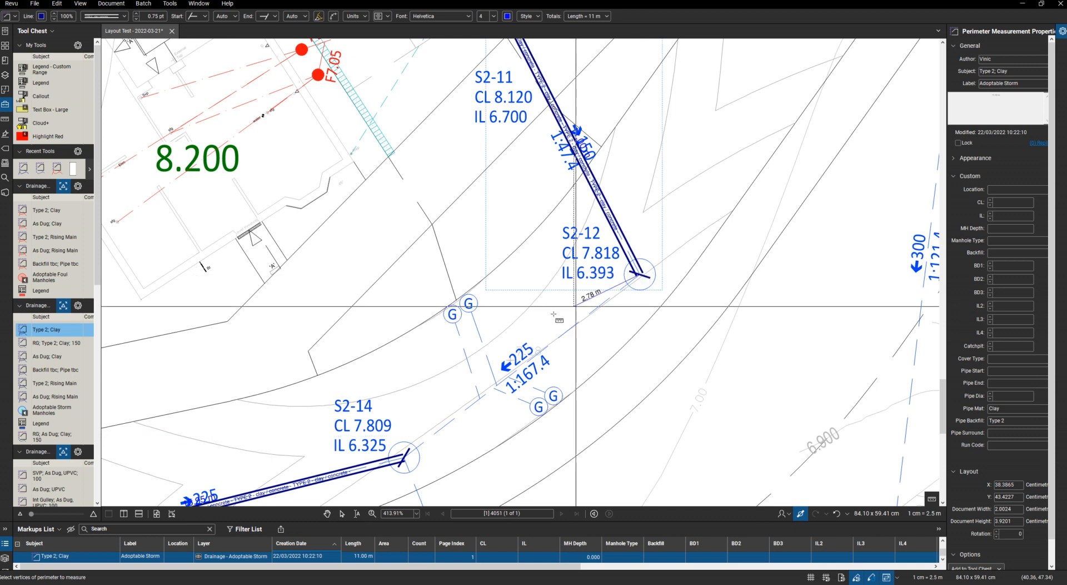
pyautogui.doubleClick(405, 459)
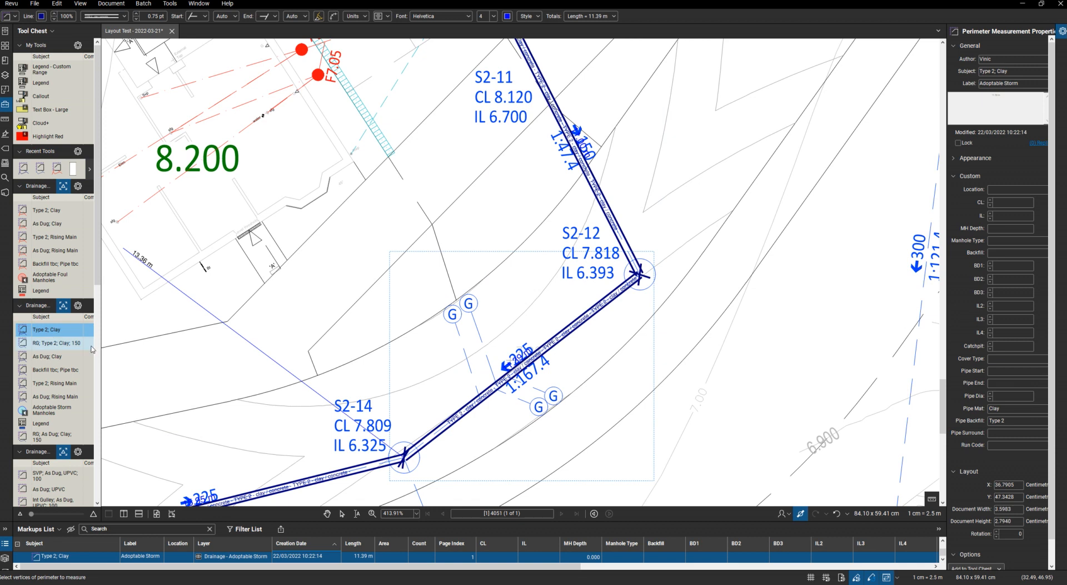
# Trace the connections from the two gullies southeast of the S2-12 to S2-14 pipe to that pipe, using RG; Type 2; Clay; 150
pyautogui.click(40, 345)
pyautogui.scroll(5, 517, 414)
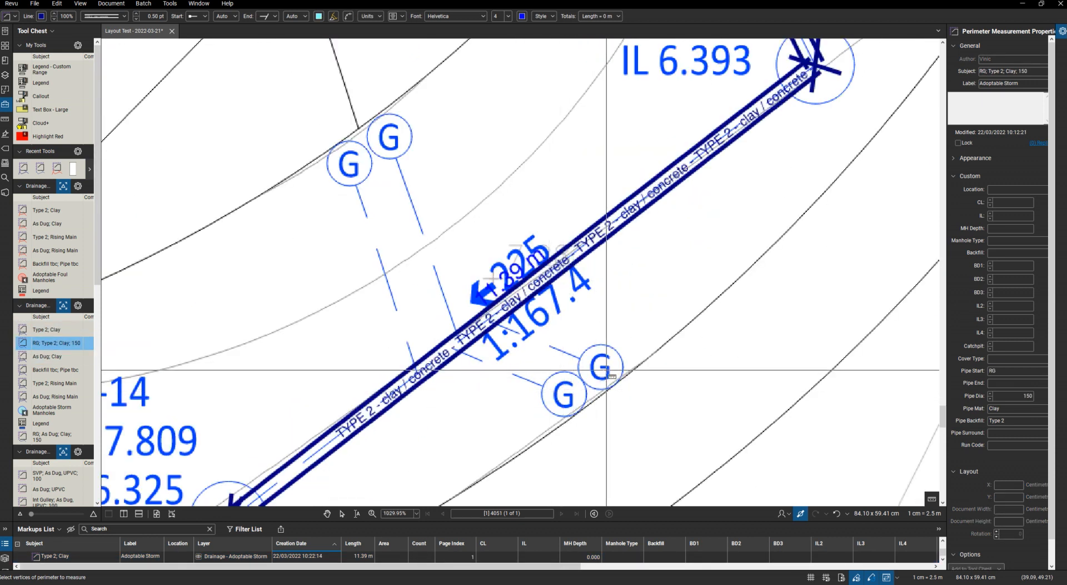
pyautogui.click(606, 369)
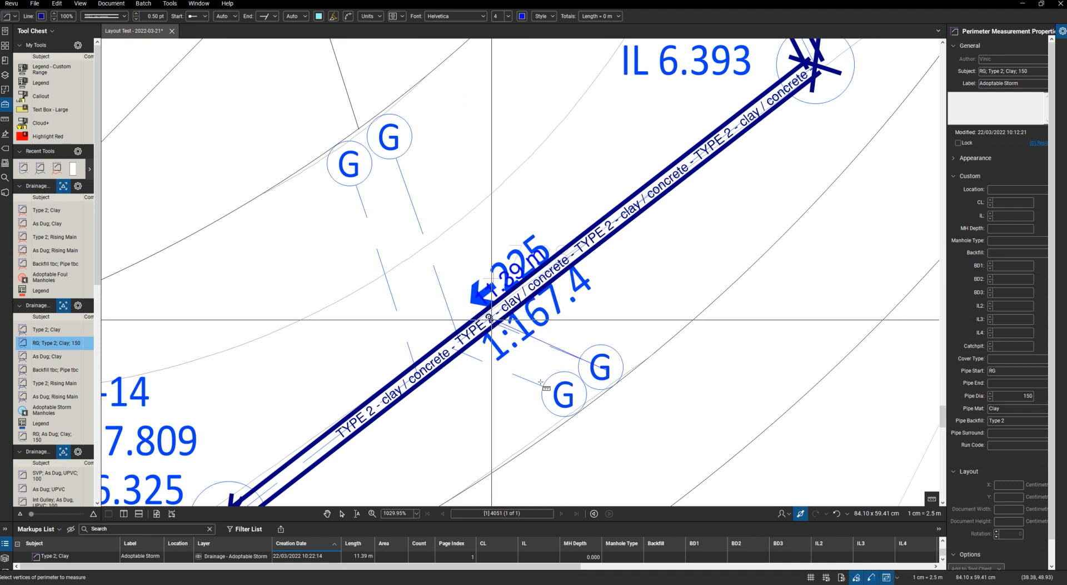
pyautogui.doubleClick(491, 320)
pyautogui.click(566, 394)
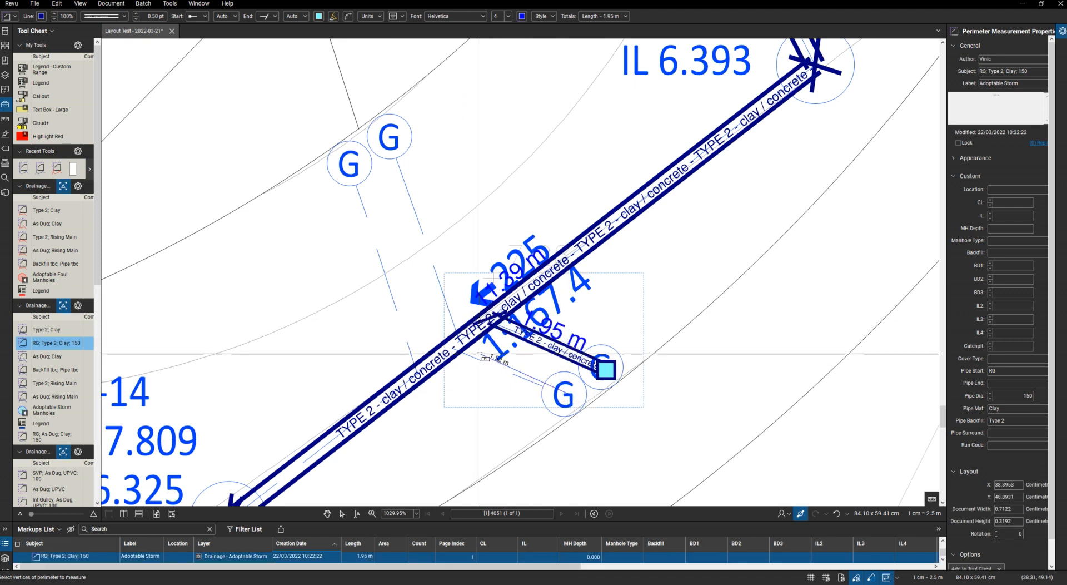
pyautogui.doubleClick(459, 341)
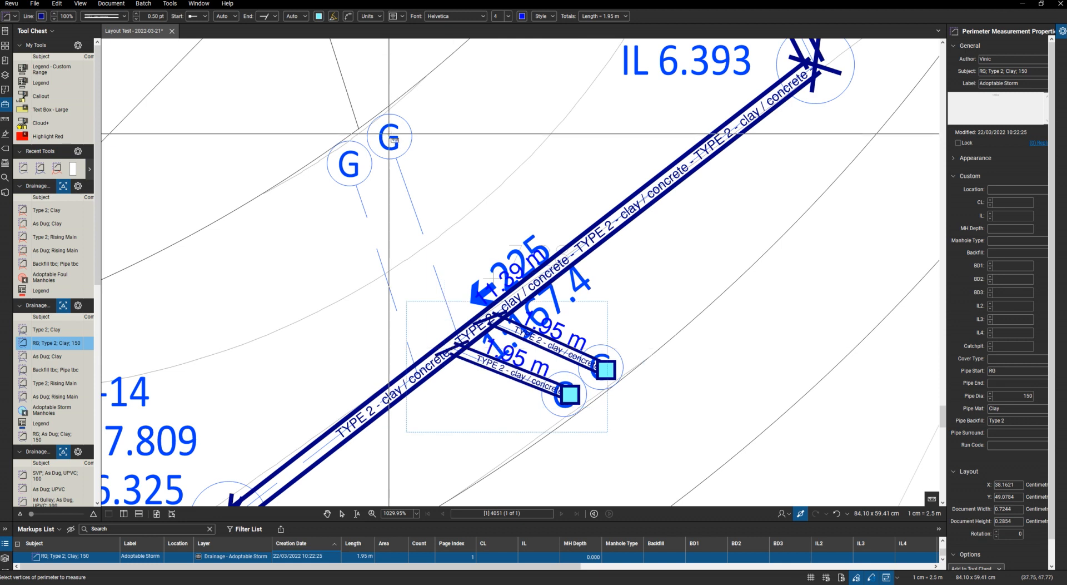
# Trace the connections from the two gullies northwest of the S2-12 to S2-14 pipe to that pipe, using RG; Type 2; Clay; 150
pyautogui.doubleClick(459, 339)
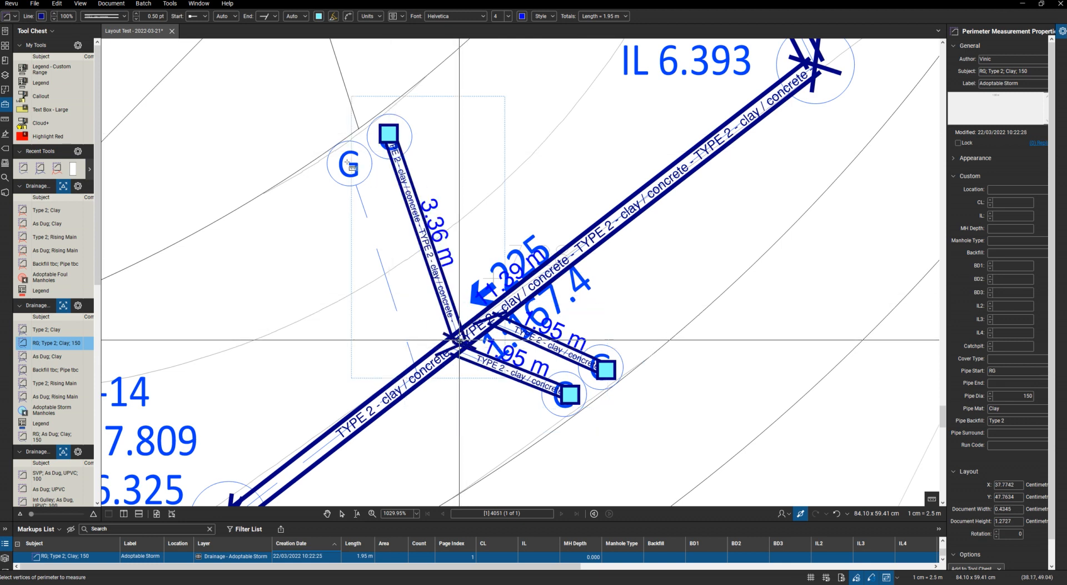
pyautogui.click(349, 161)
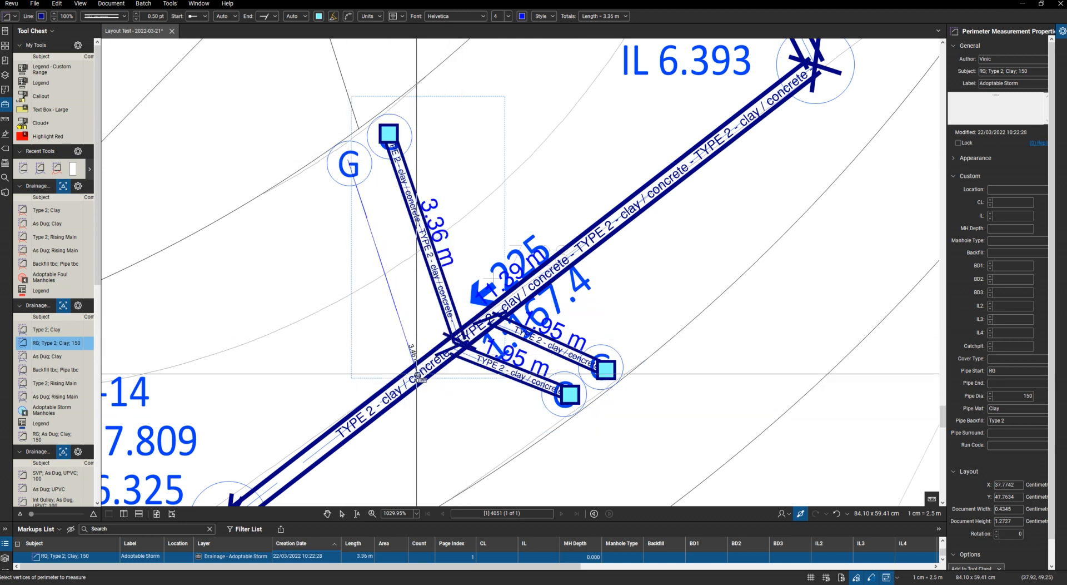
pyautogui.doubleClick(417, 373)
# Trace the adoptable storm pipe from manhole S2-14 to headwall S2-15 with the storm As Dug; Clay measurement
pyautogui.scroll(-12, 393, 267)
pyautogui.scroll(2, 396, 354)
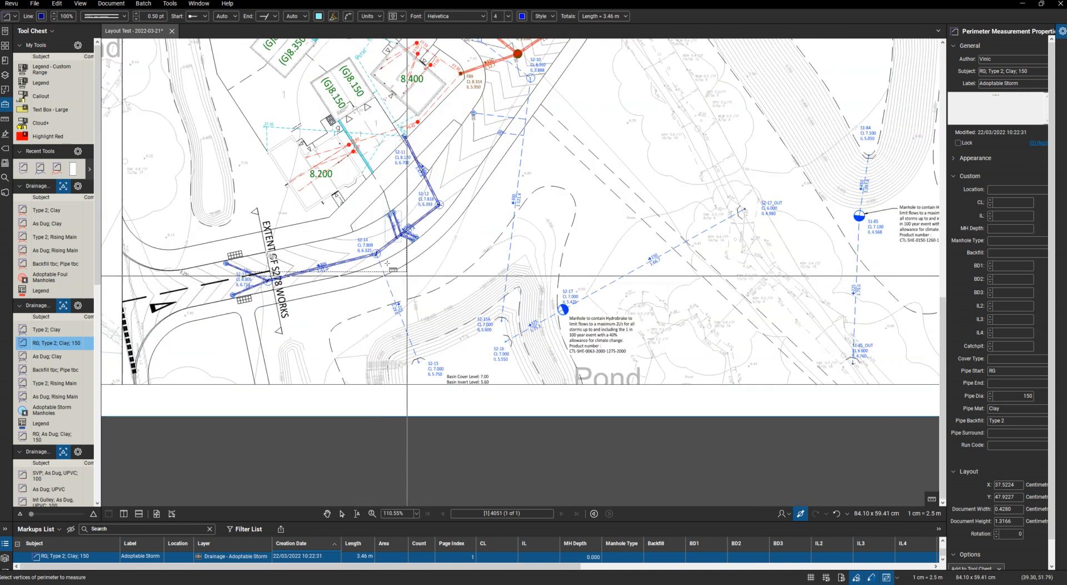
pyautogui.click(61, 356)
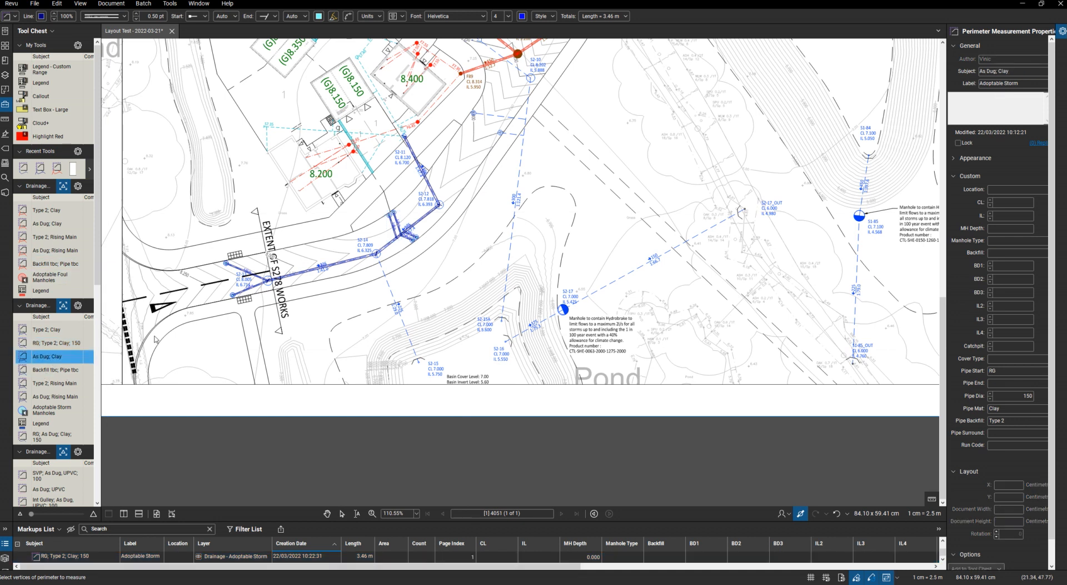
pyautogui.scroll(5, 383, 278)
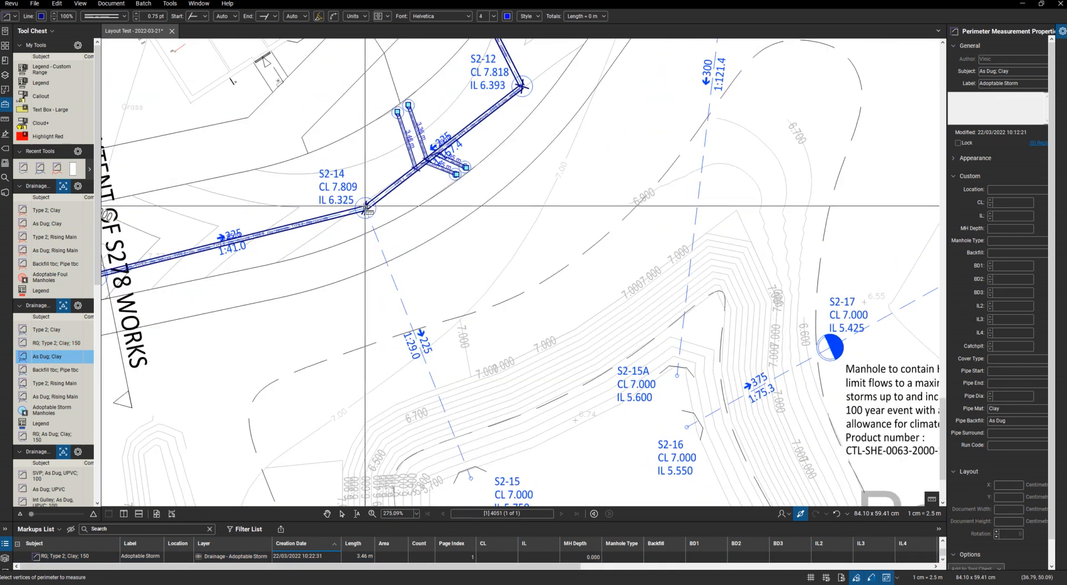
pyautogui.click(365, 208)
pyautogui.scroll(-3, 369, 217)
pyautogui.scroll(5, 455, 374)
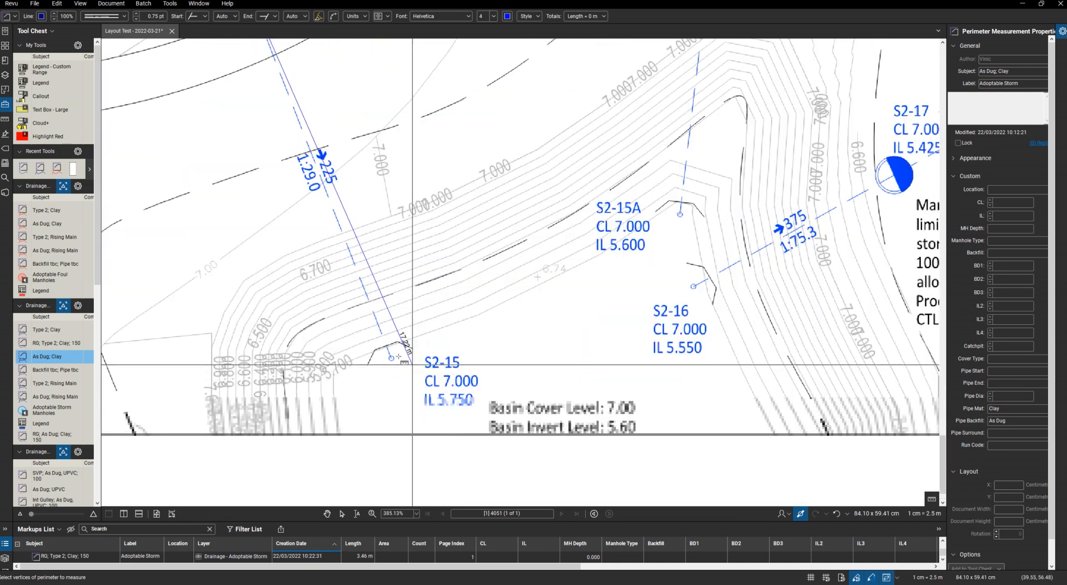
pyautogui.scroll(5, 391, 355)
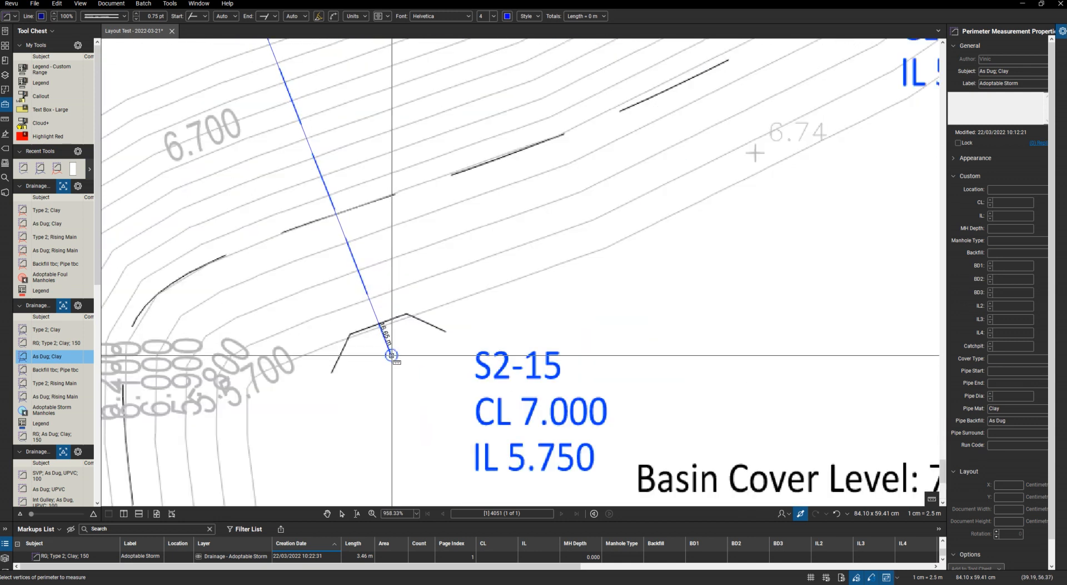
pyautogui.doubleClick(392, 356)
# Trace the adoptable storm pipe from manhole S2-7A to S2-9 with the storm Type 2; Clay measurement
pyautogui.scroll(-15, 393, 215)
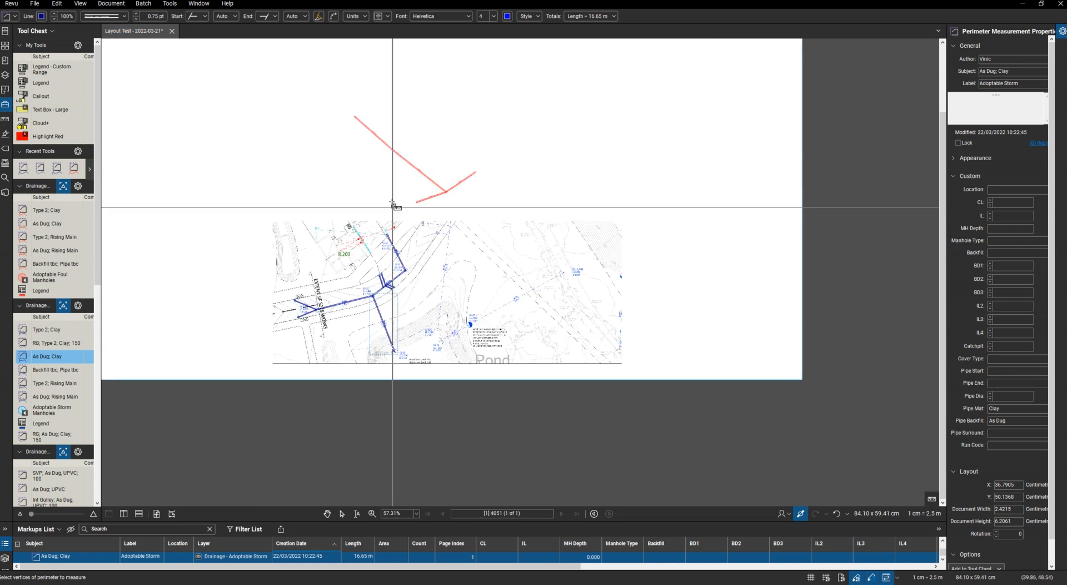
pyautogui.scroll(7, 427, 172)
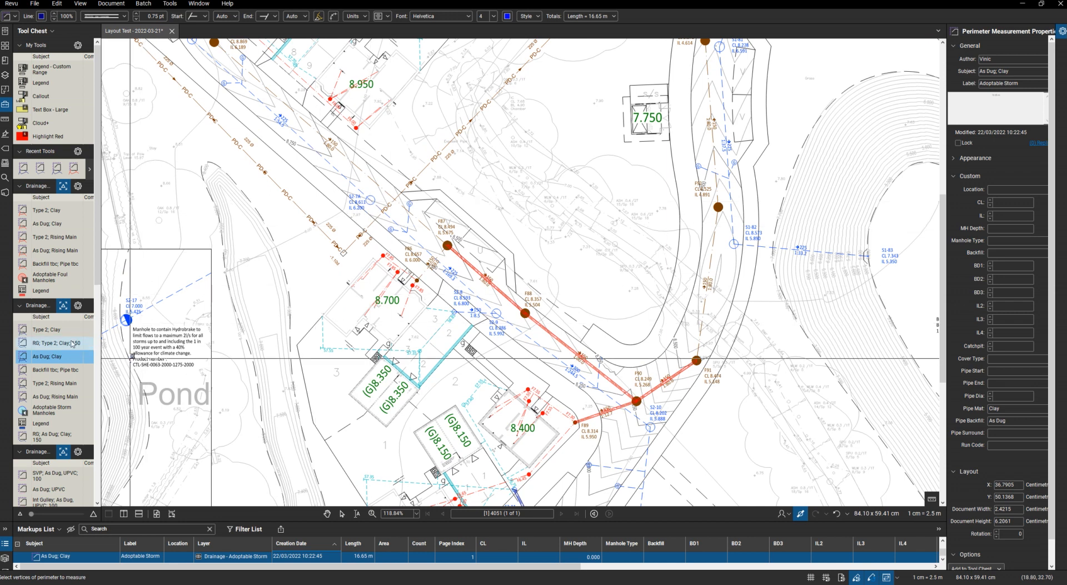
pyautogui.click(44, 329)
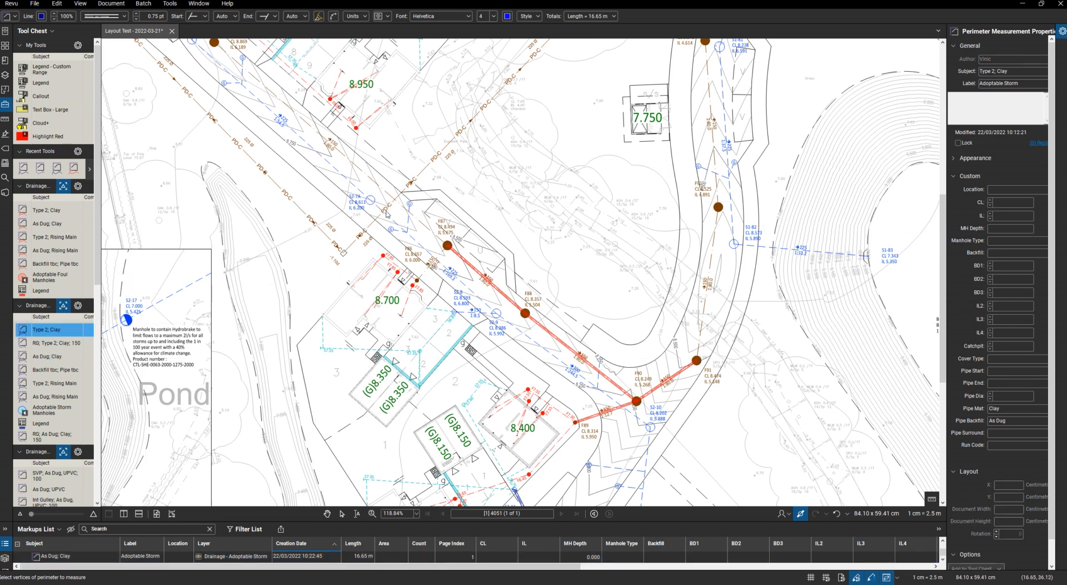
pyautogui.scroll(4, 387, 210)
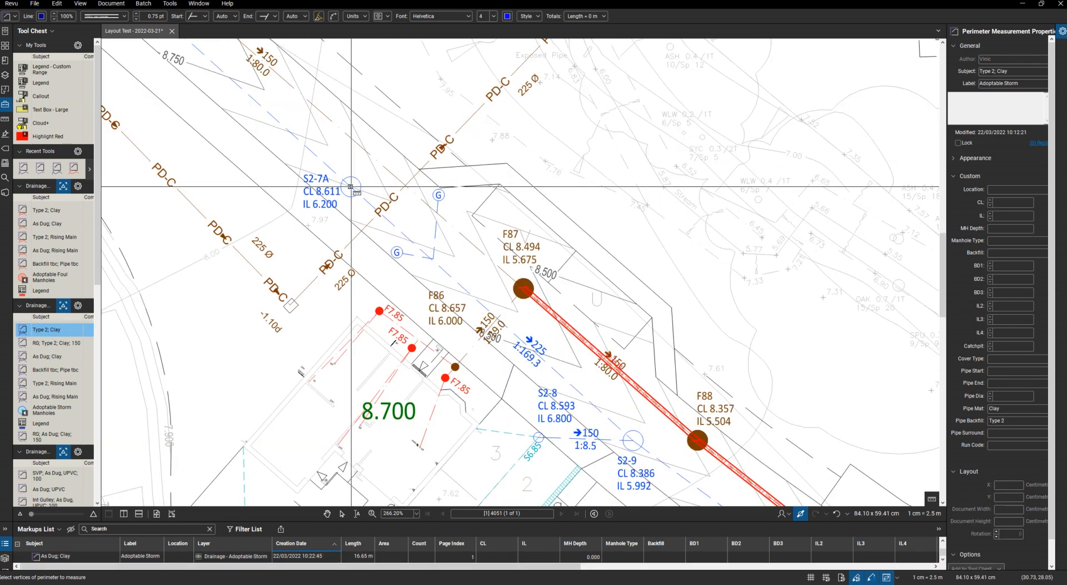
pyautogui.click(350, 186)
pyautogui.scroll(-3, 500, 231)
pyautogui.scroll(3, 485, 306)
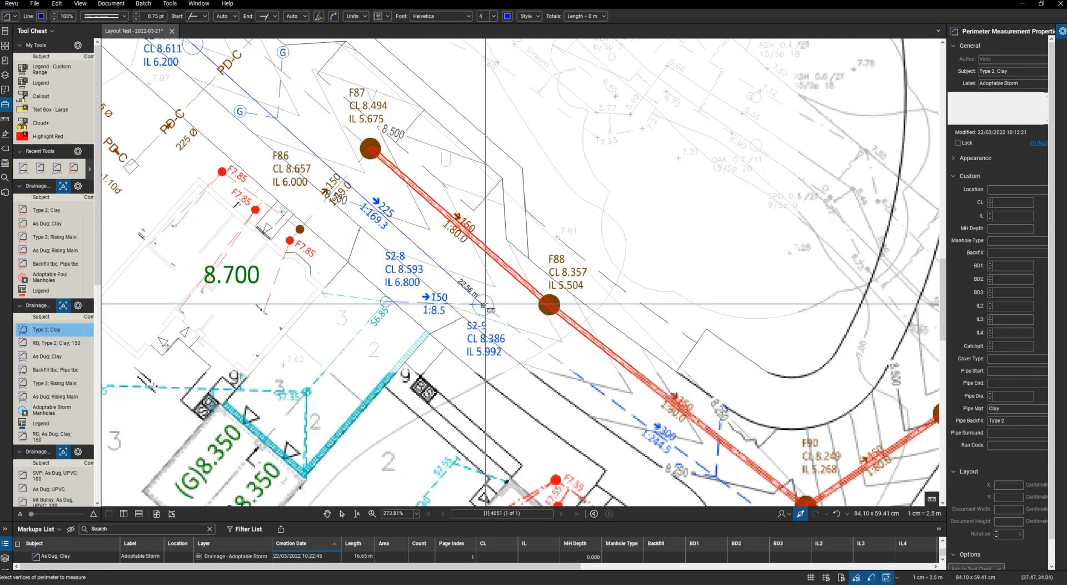
pyautogui.doubleClick(483, 305)
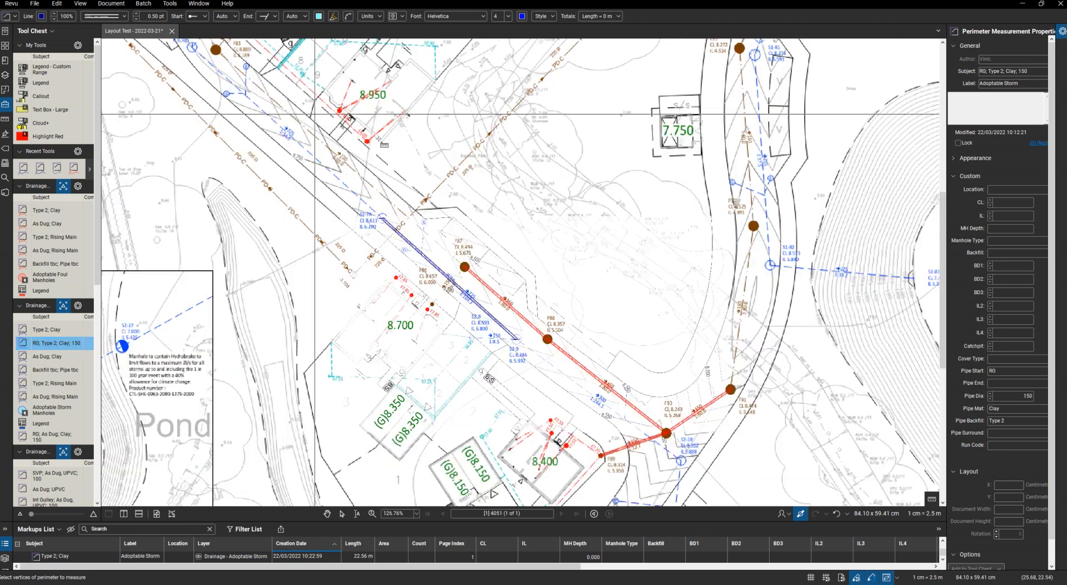
# Trace the two gully connections near S2-7A to the S2-7A to S2-9 pipe, using RG; Type 2; Clay; 150
pyautogui.scroll(5, 471, 220)
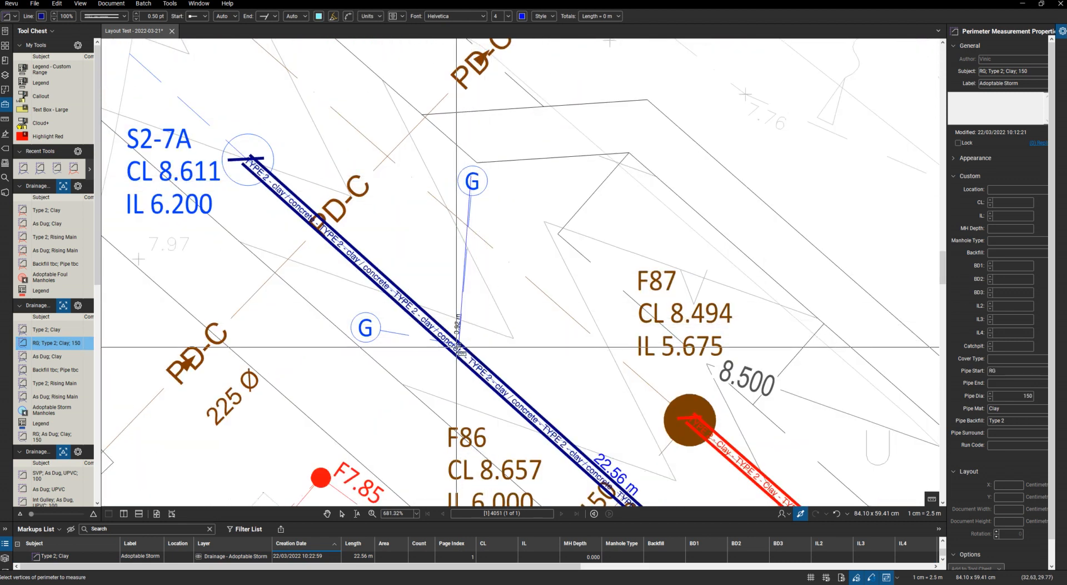
pyautogui.press('Return')
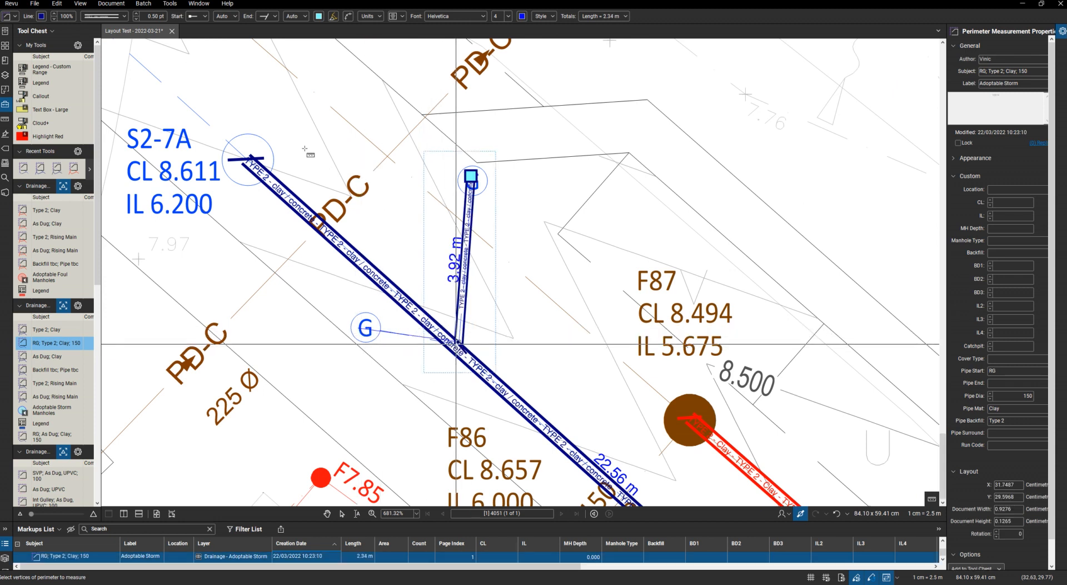
# Trace the adoptable storm pipe from manhole S2-8 to S2-9 with the storm Type 2; Clay measurement
pyautogui.scroll(-10, 304, 150)
pyautogui.scroll(3, 462, 307)
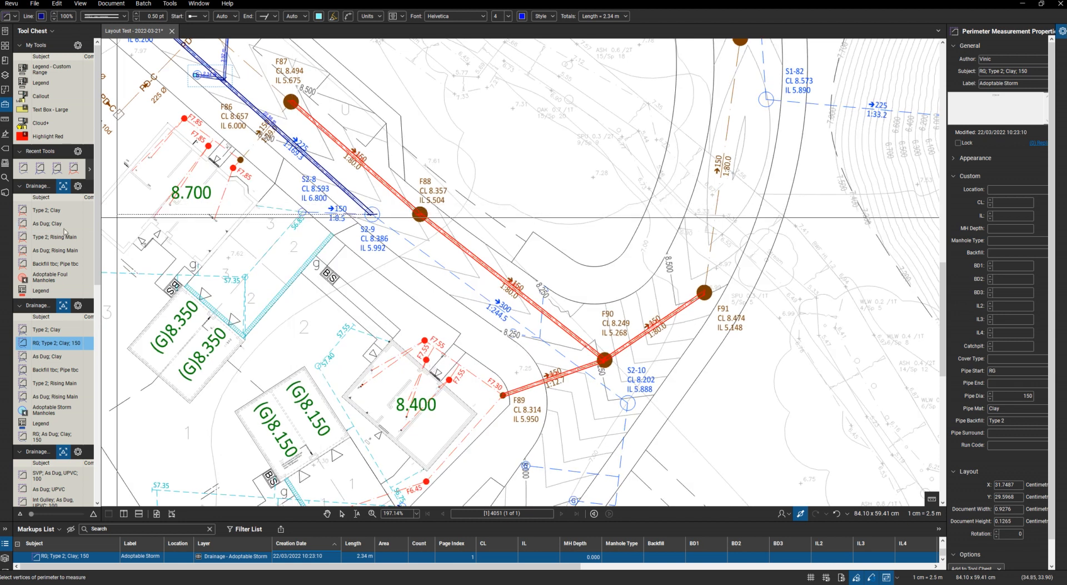
pyautogui.click(46, 329)
pyautogui.scroll(4, 322, 233)
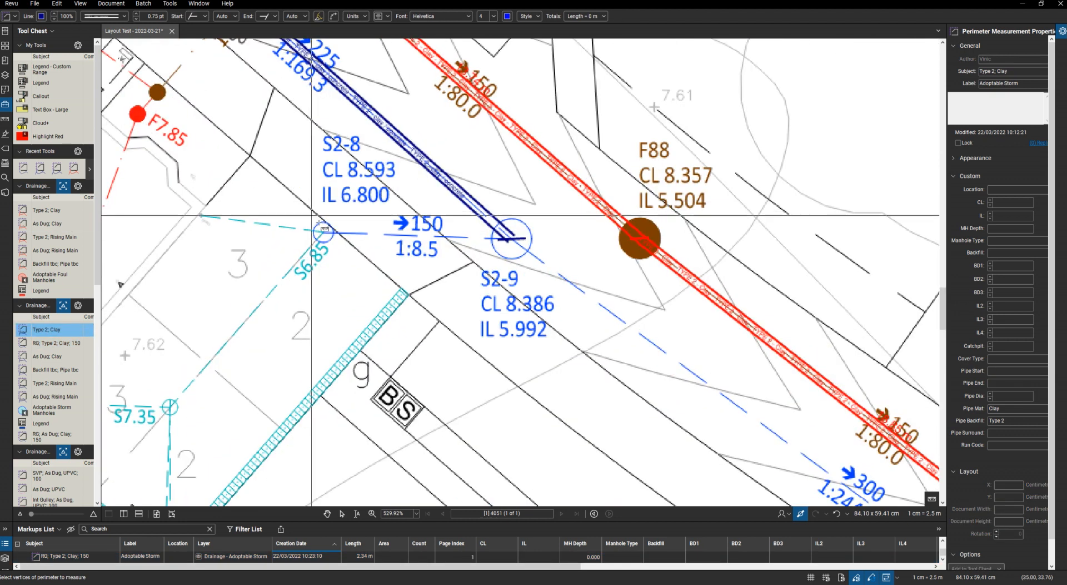
pyautogui.click(323, 232)
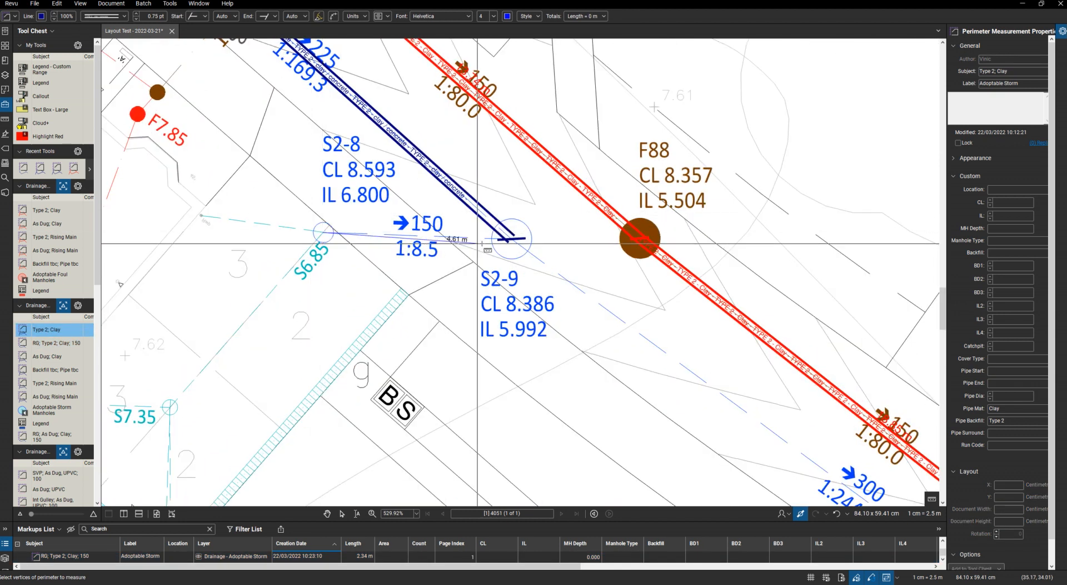
pyautogui.doubleClick(511, 239)
# Trace the adoptable storm pipe from manhole S2-9 to S2-10 with the same Type 2; Clay measurement
pyautogui.scroll(-5, 512, 239)
pyautogui.scroll(4, 383, 176)
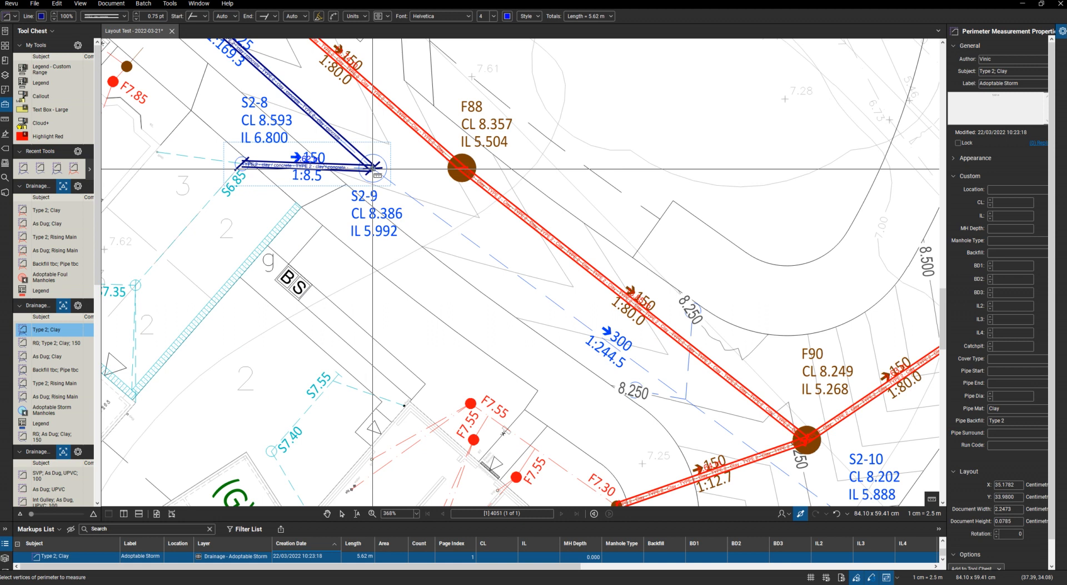
pyautogui.click(372, 168)
pyautogui.scroll(-4, 373, 169)
pyautogui.scroll(2, 589, 338)
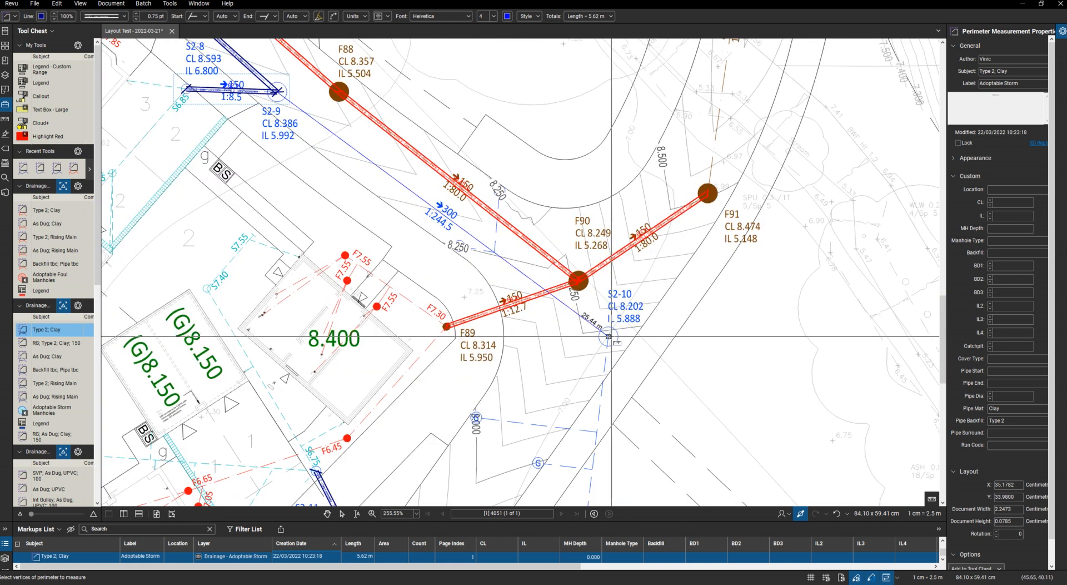
pyautogui.doubleClick(609, 337)
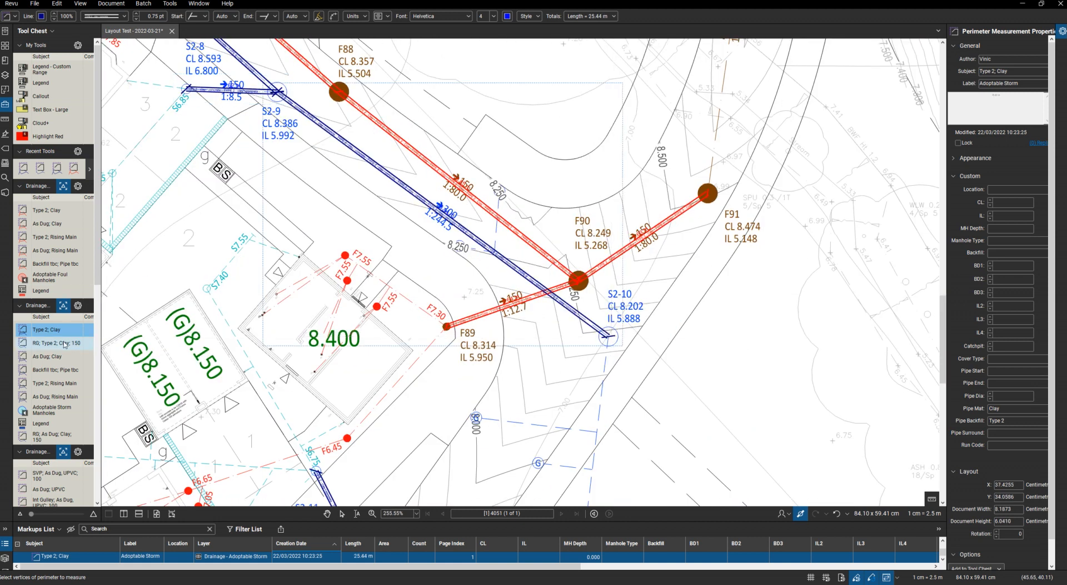
# Trace the two gully connections on either side of the S2-9 to S2-10 pipe to that pipe, using RG; Type 2; Clay; 150
pyautogui.scroll(4, 502, 190)
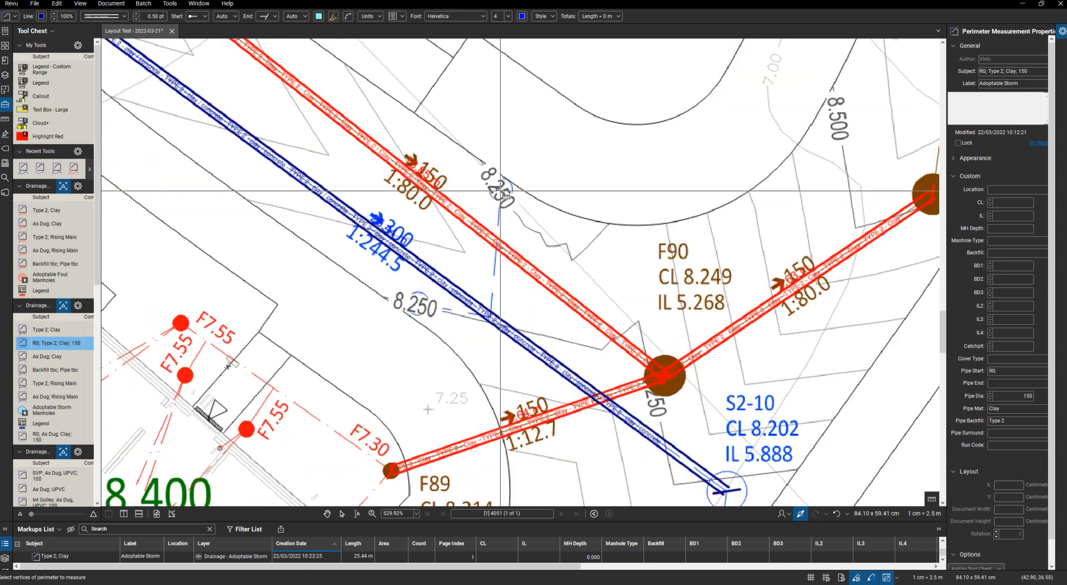
pyautogui.click(498, 191)
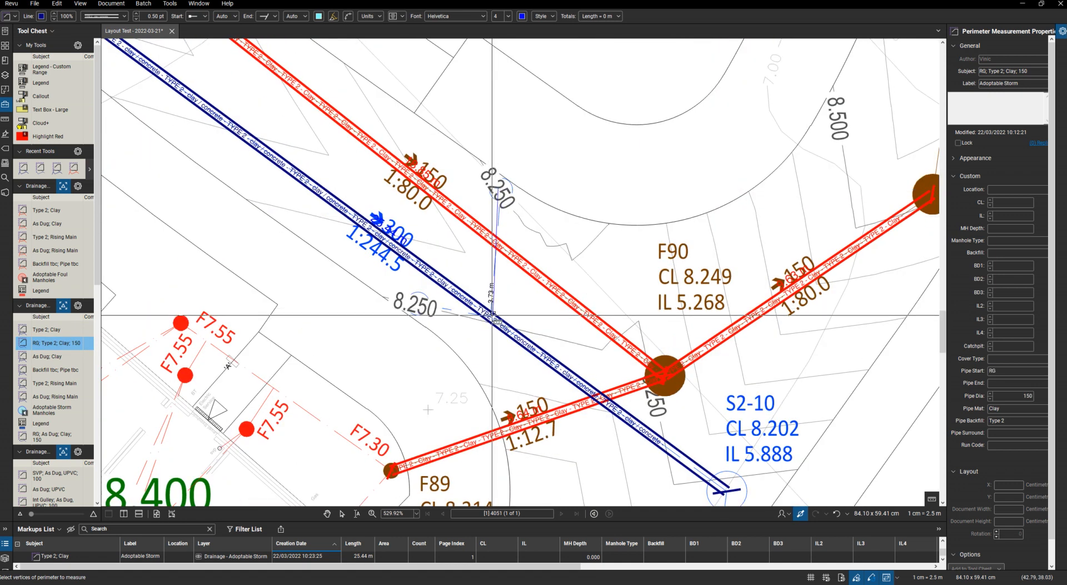
pyautogui.scroll(5, 491, 318)
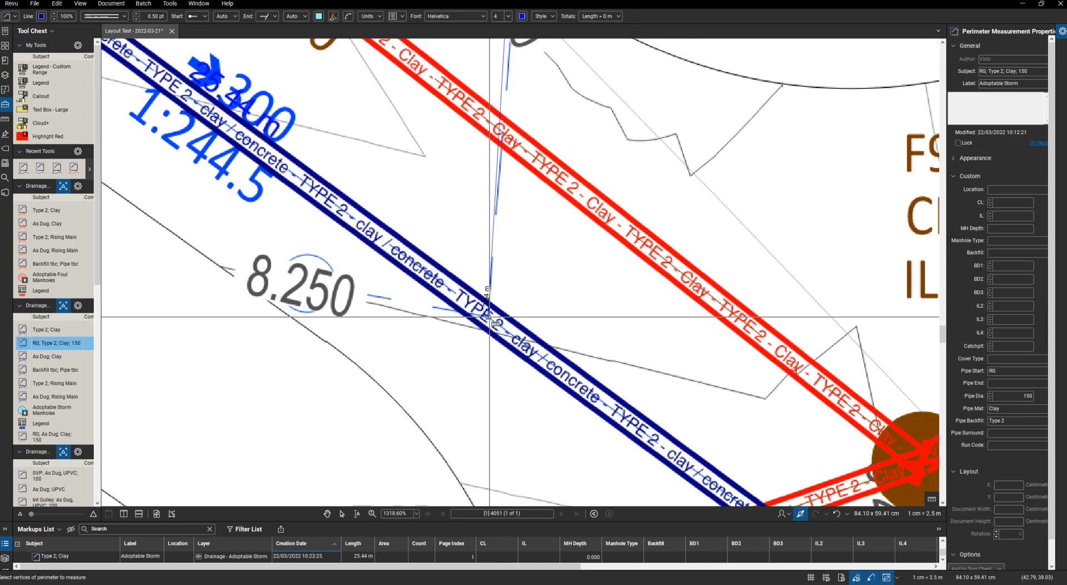
pyautogui.doubleClick(489, 314)
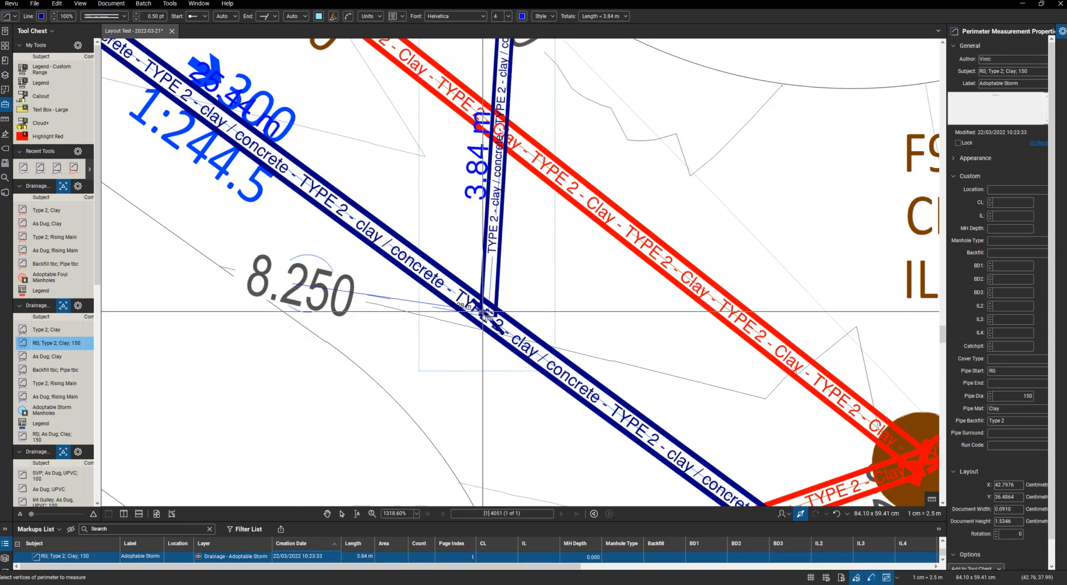
# Trace the adoptable storm pipe from manhole S2-10 to headwall S2-15A with the storm As Dug; Clay measurement
pyautogui.scroll(-15, 384, 139)
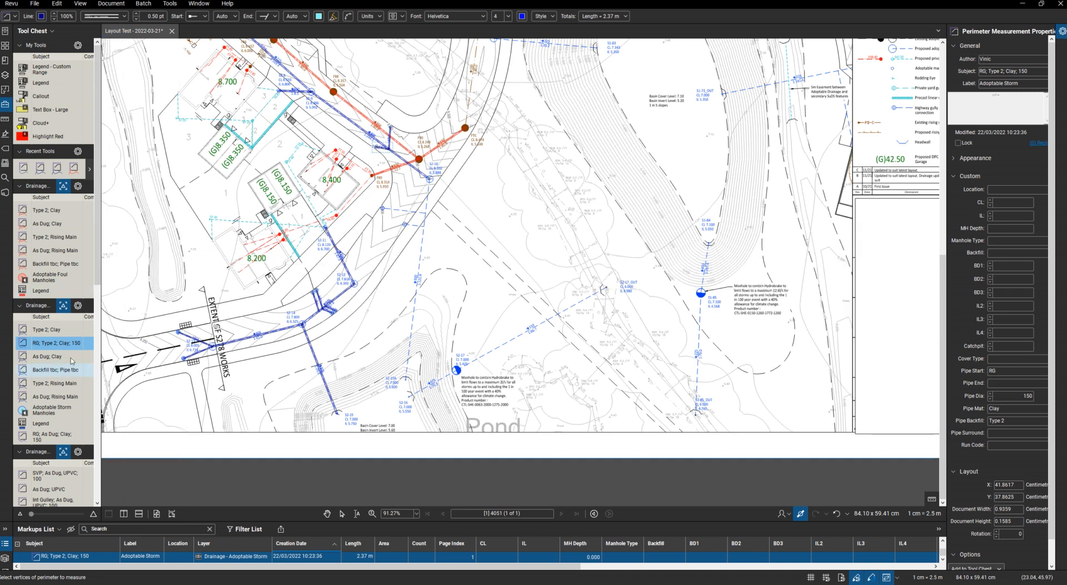
pyautogui.click(47, 356)
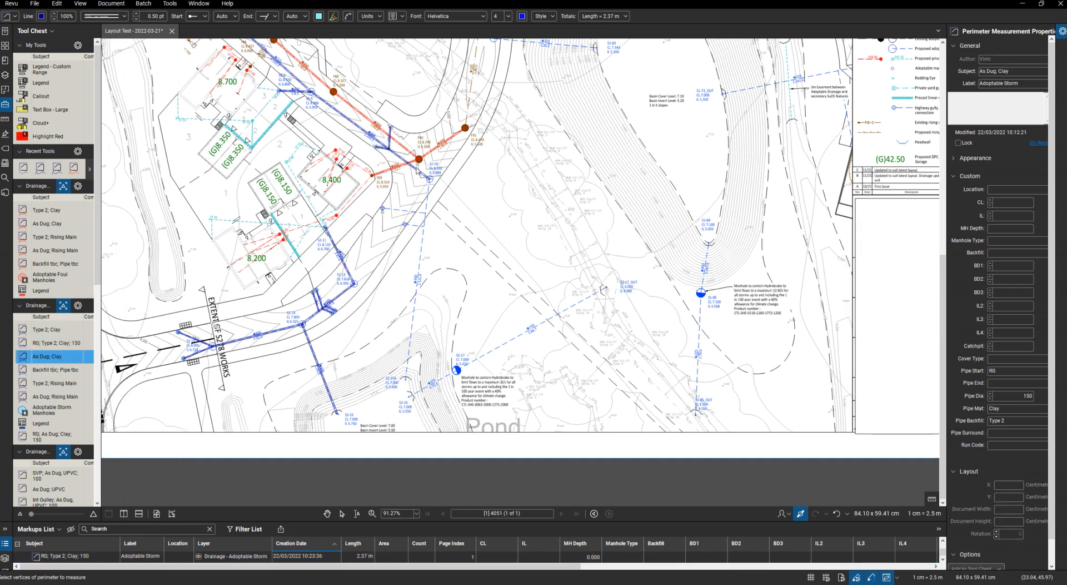
pyautogui.scroll(6, 422, 180)
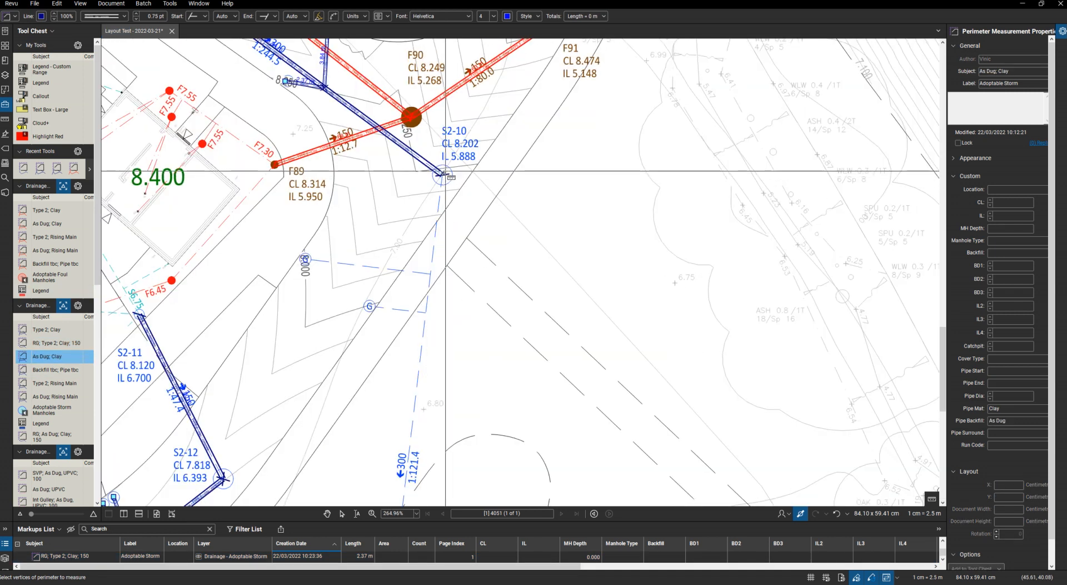
pyautogui.scroll(3, 442, 176)
pyautogui.scroll(-10, 442, 177)
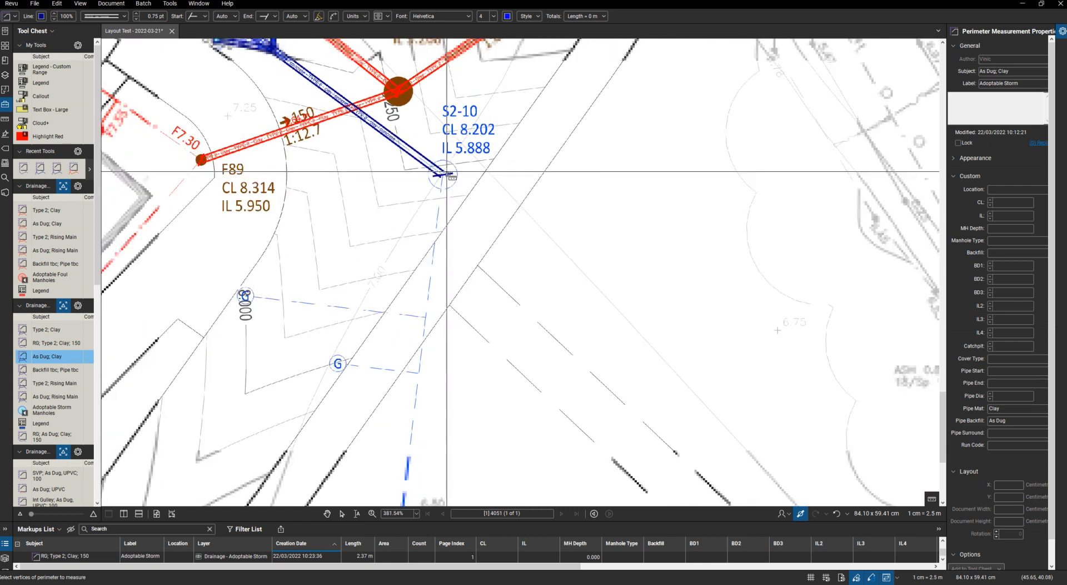
pyautogui.scroll(11, 422, 305)
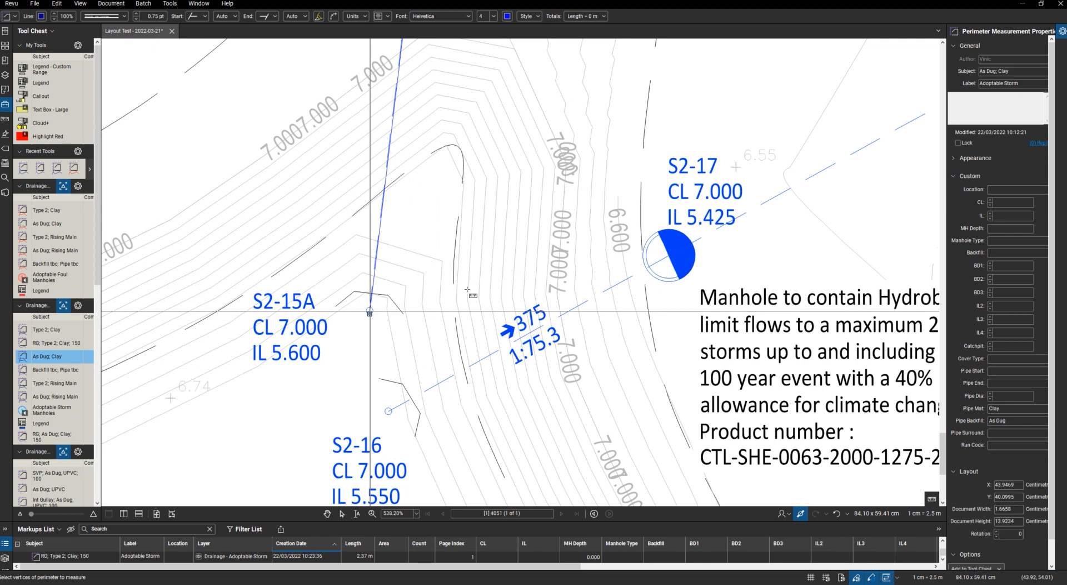
# Trace the two gully connections beside the S2-10 to S2-15A pipe to that pipe, using RG; Type 2; Clay; 150
pyautogui.scroll(-14, 473, 285)
pyautogui.scroll(6, 460, 185)
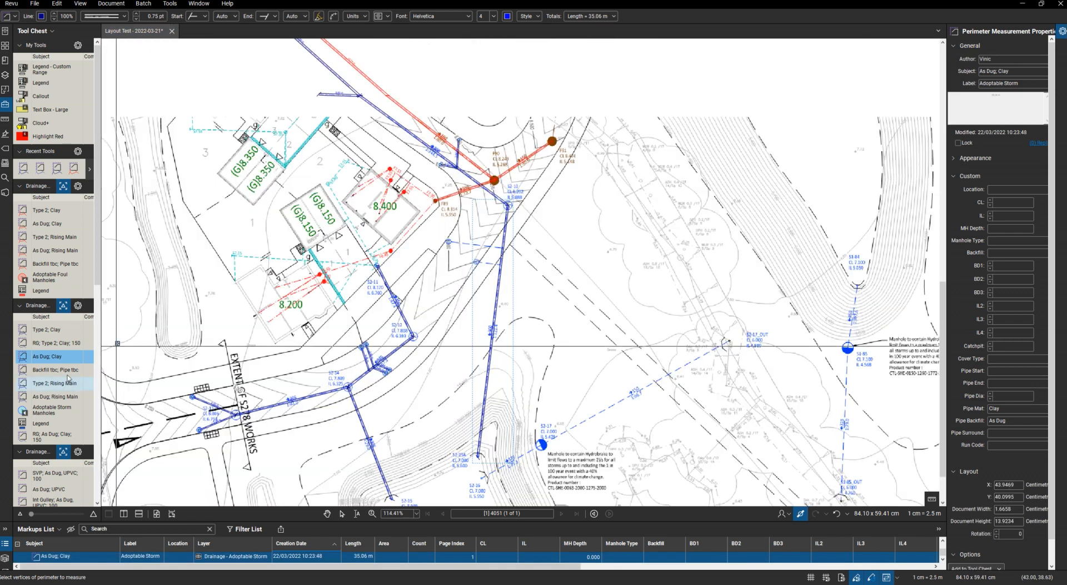
pyautogui.click(56, 343)
pyautogui.scroll(11, 448, 243)
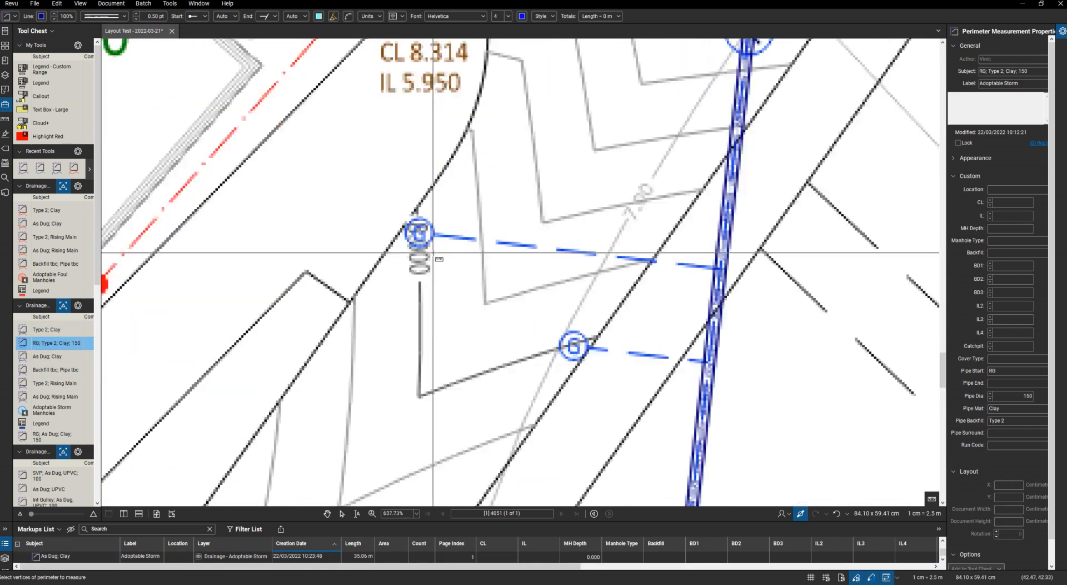
pyautogui.click(415, 229)
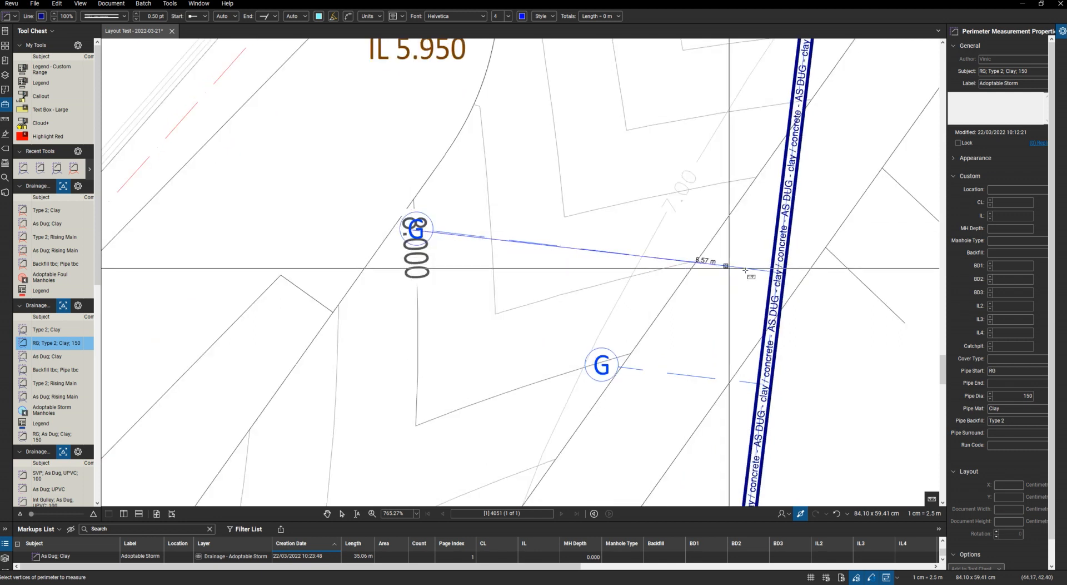
pyautogui.doubleClick(773, 270)
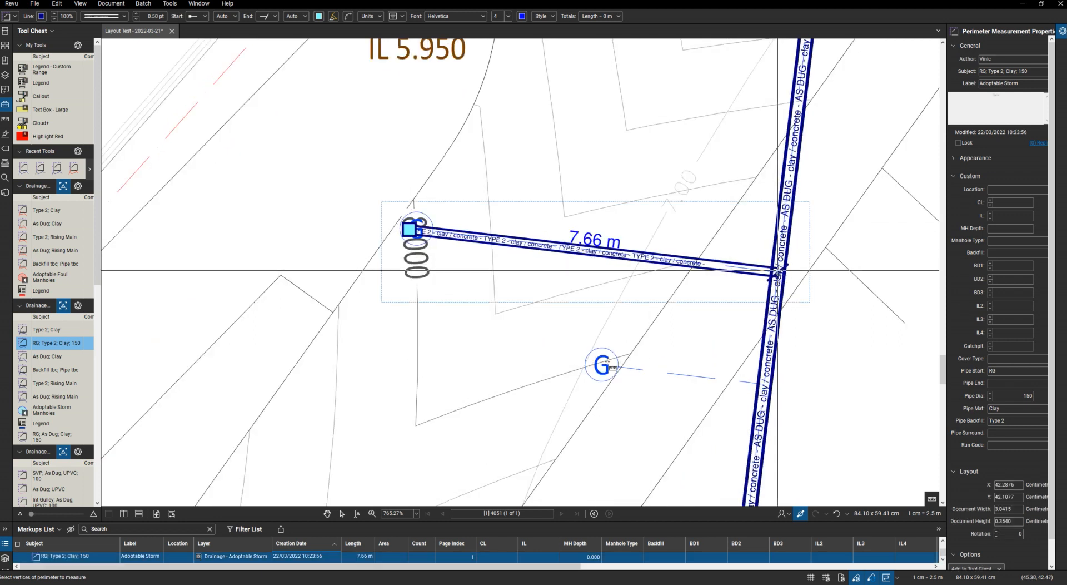
pyautogui.click(602, 365)
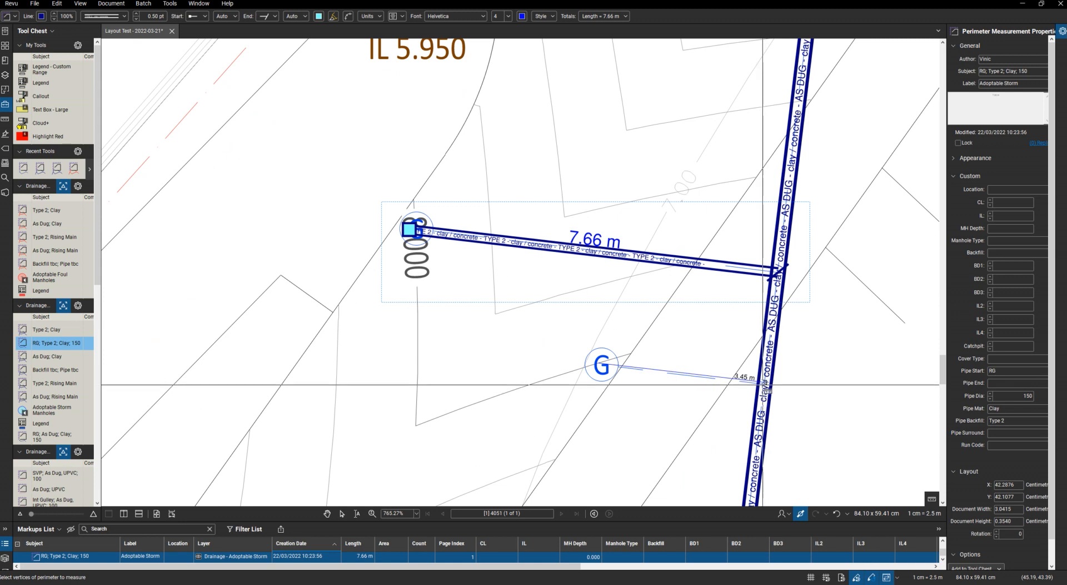
pyautogui.scroll(-10, 624, 248)
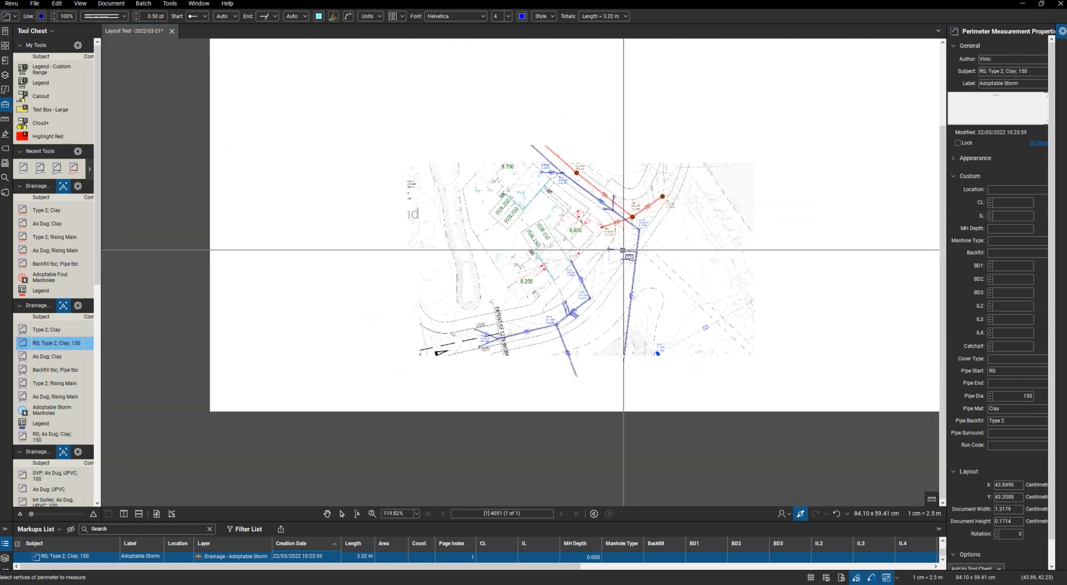
# Trace the private foul run from the lowest sfg point in house 8.200 to chamber F7.05, using SVP; As Dug, UPVC; 100
pyautogui.scroll(3, 494, 269)
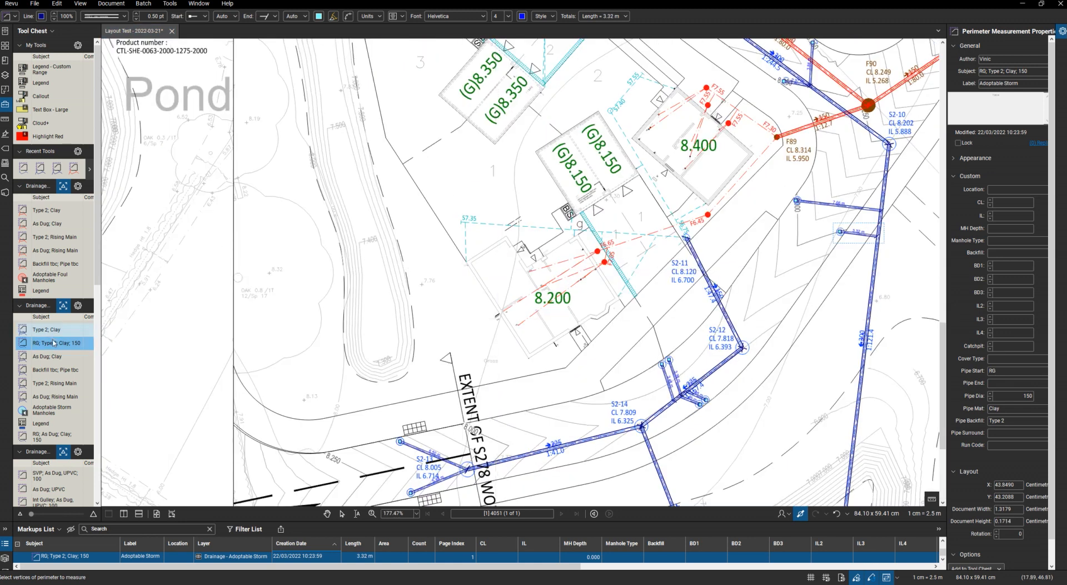
pyautogui.scroll(-2, 47, 386)
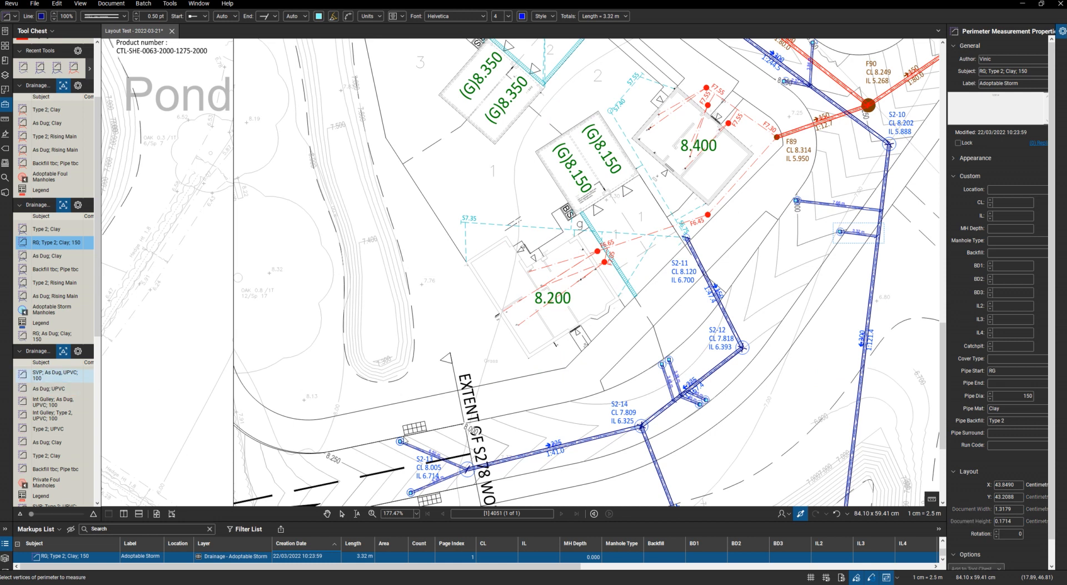
pyautogui.click(47, 375)
pyautogui.scroll(5, 543, 305)
pyautogui.scroll(4, 479, 394)
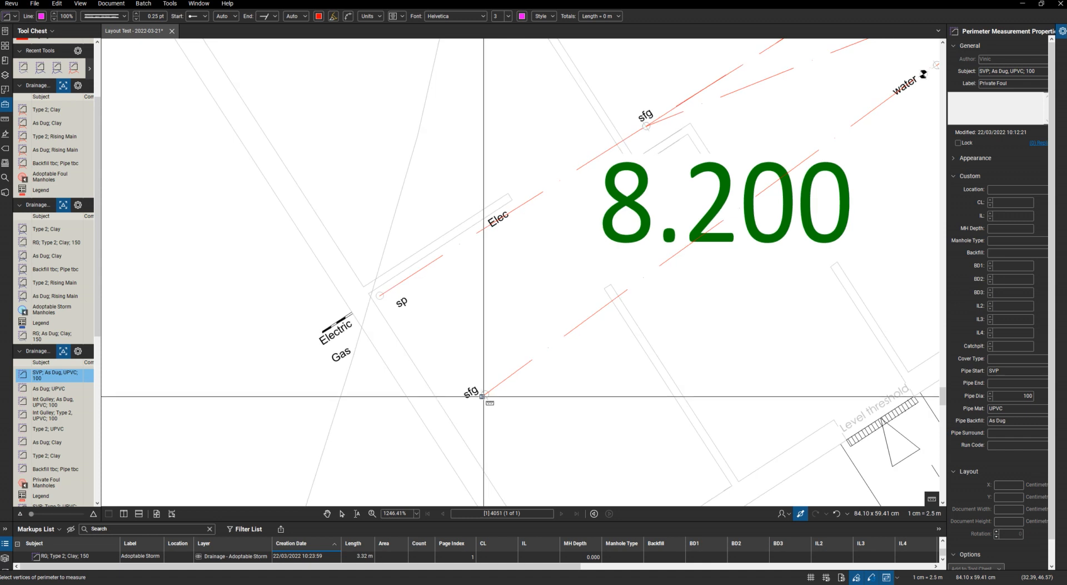
pyautogui.scroll(3, 486, 392)
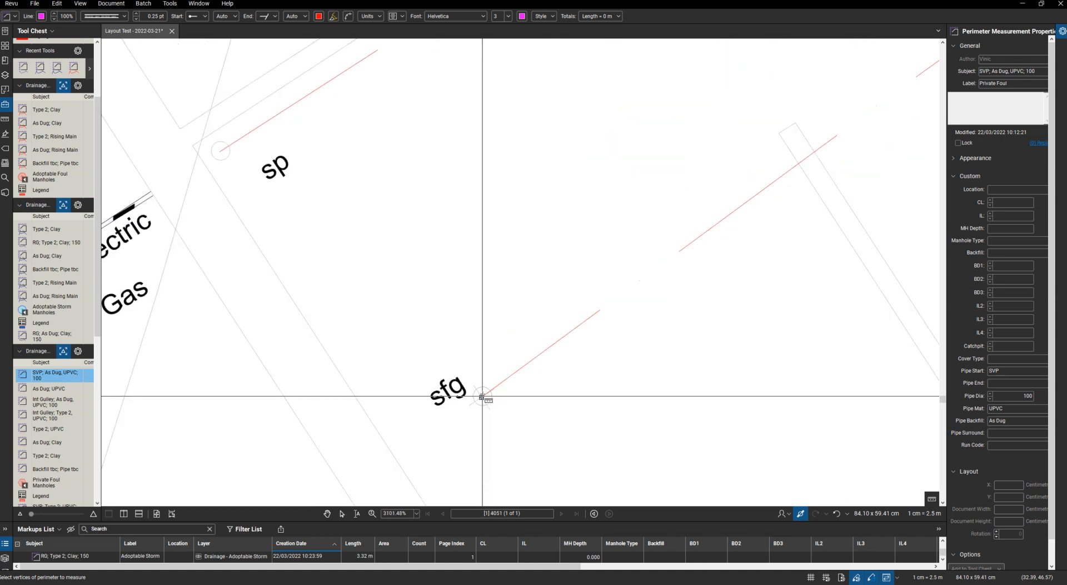
pyautogui.click(482, 396)
pyautogui.scroll(-7, 482, 397)
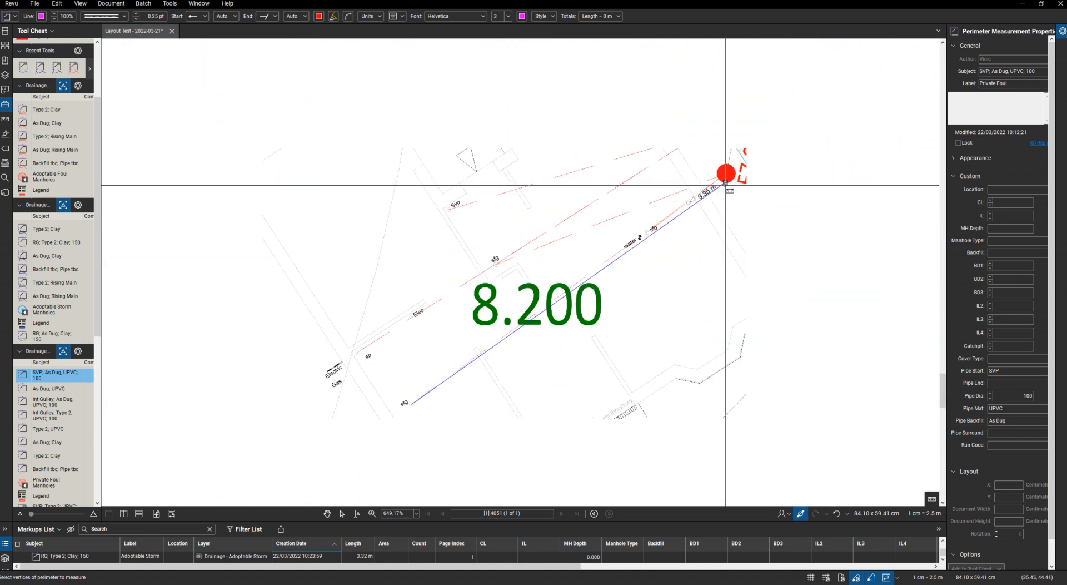
pyautogui.scroll(5, 726, 183)
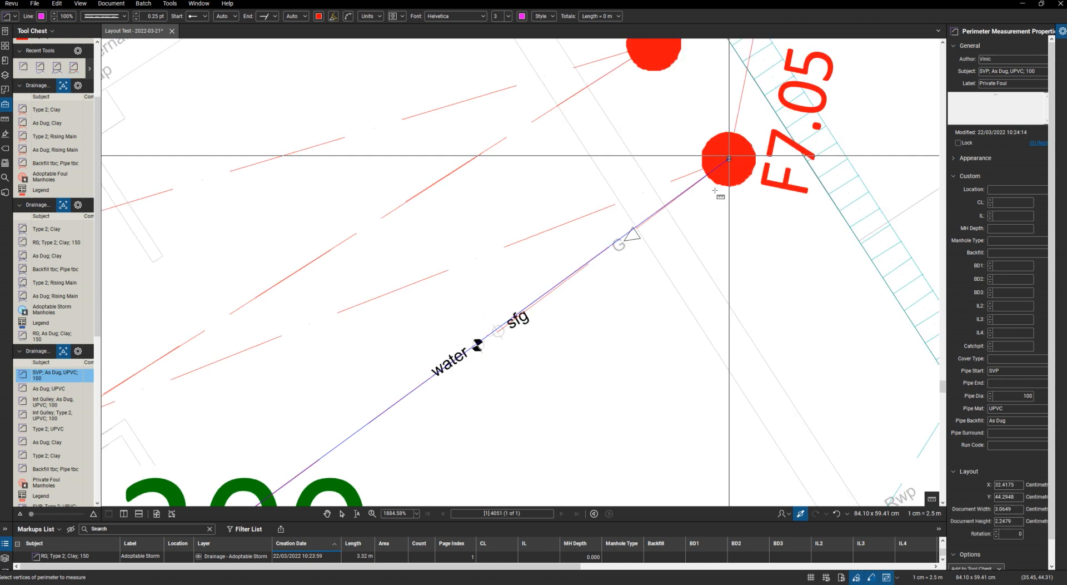
pyautogui.doubleClick(715, 191)
# Trace the private foul run from the middle sfg point in house 8.200 to chamber F7.05 with the same measurement
pyautogui.scroll(-5, 715, 191)
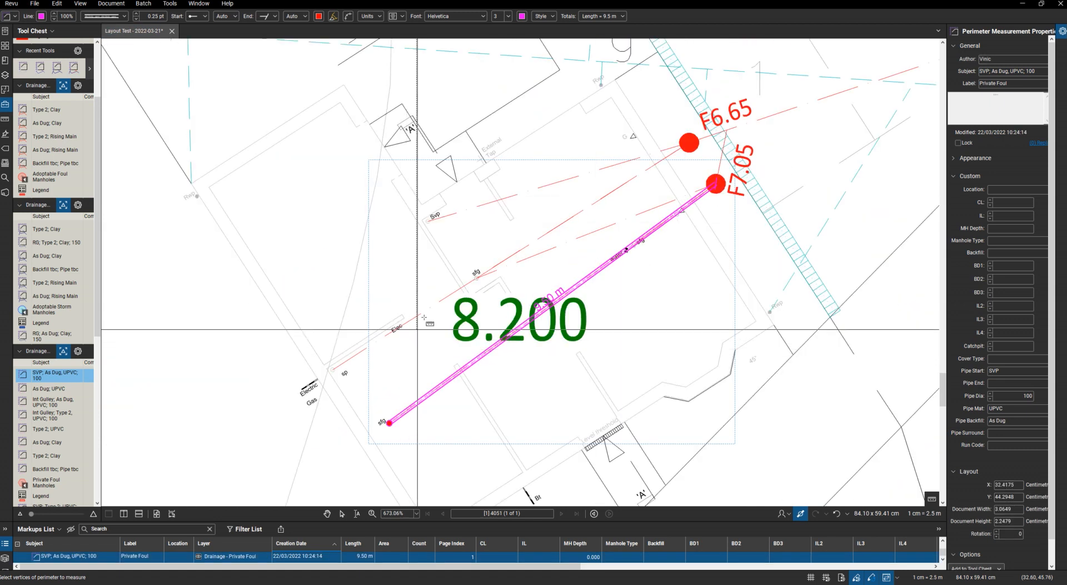
pyautogui.scroll(4, 463, 280)
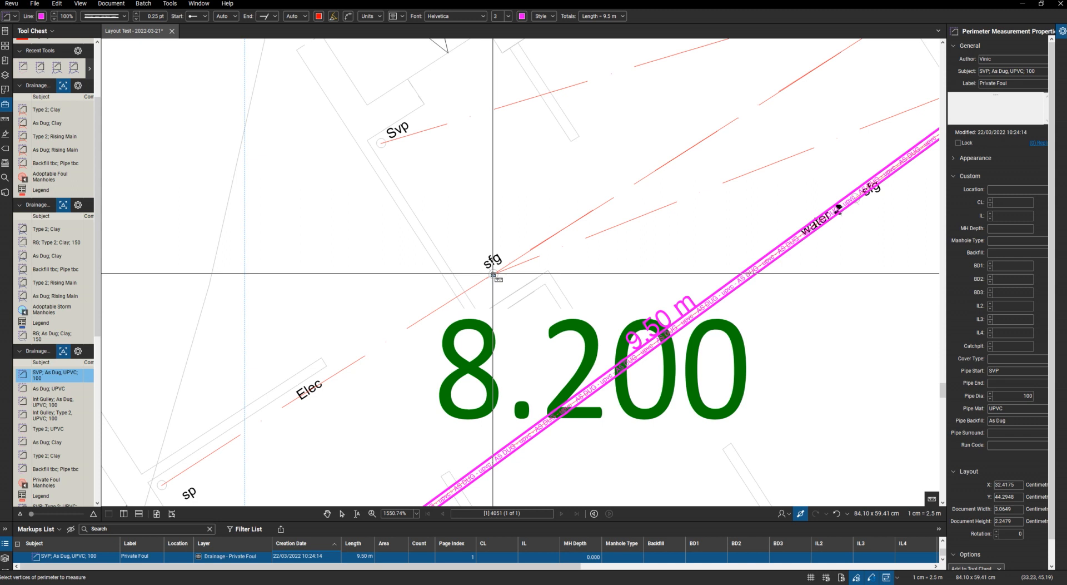
pyautogui.scroll(-4, 689, 227)
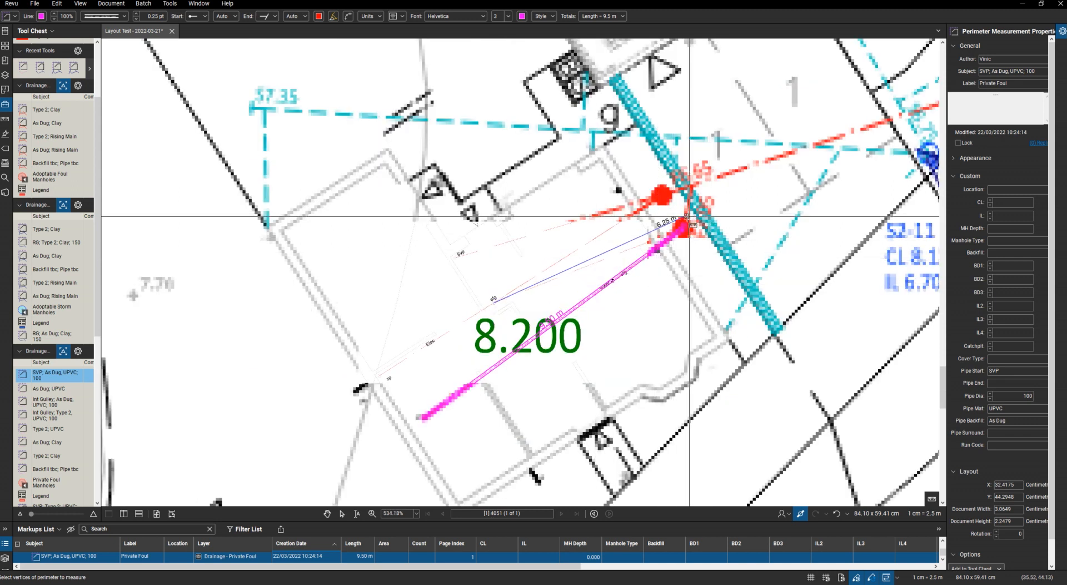
pyautogui.scroll(2, 682, 228)
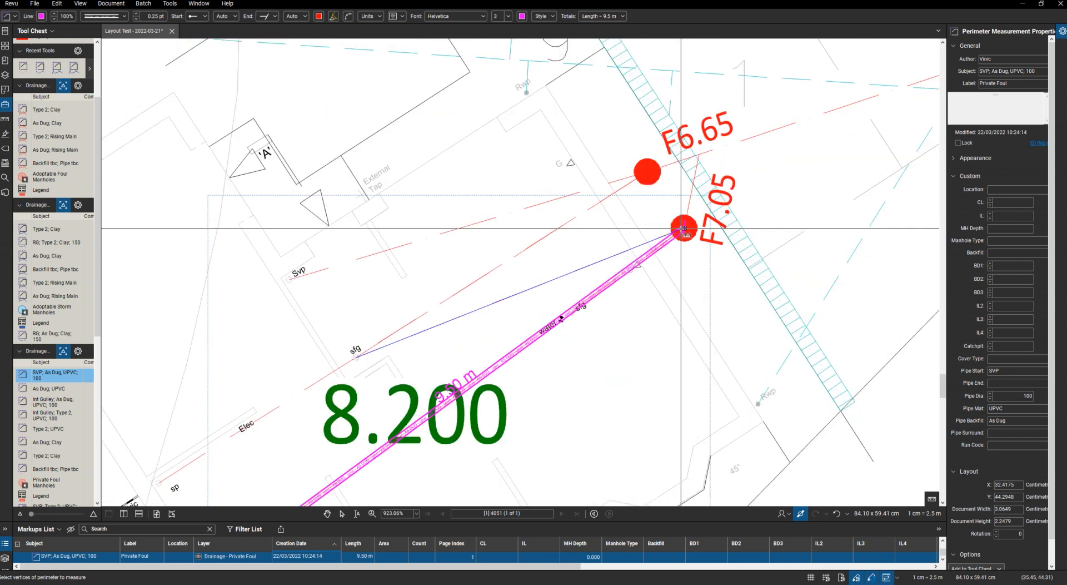
# Trace the private foul run from the sp point in house 8.200 to chamber F6.65, using SVP; As Dug, UPVC; 100
pyautogui.scroll(-5, 557, 313)
pyautogui.scroll(6, 531, 309)
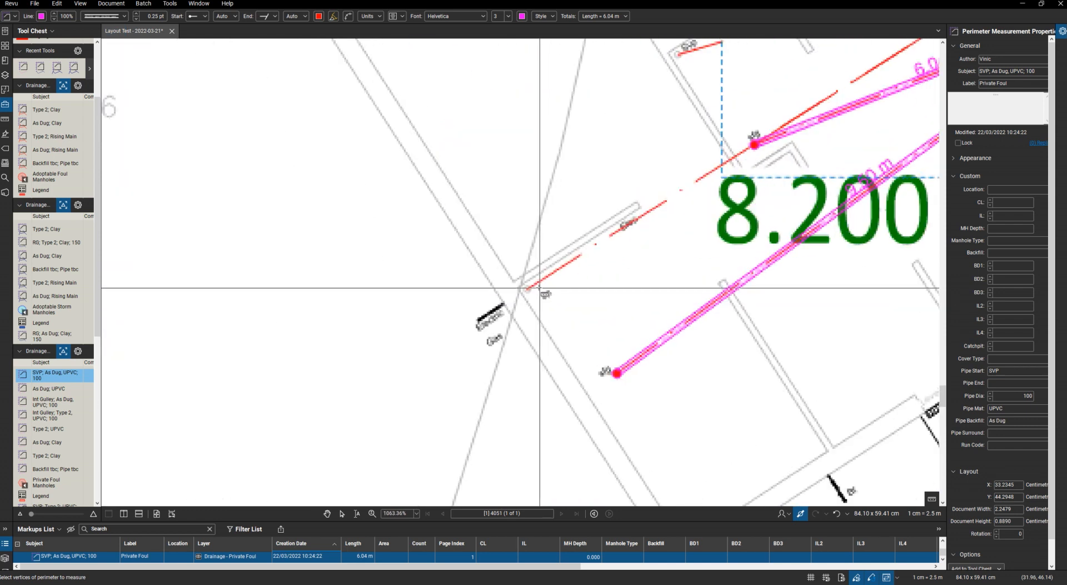
pyautogui.scroll(-2, 529, 290)
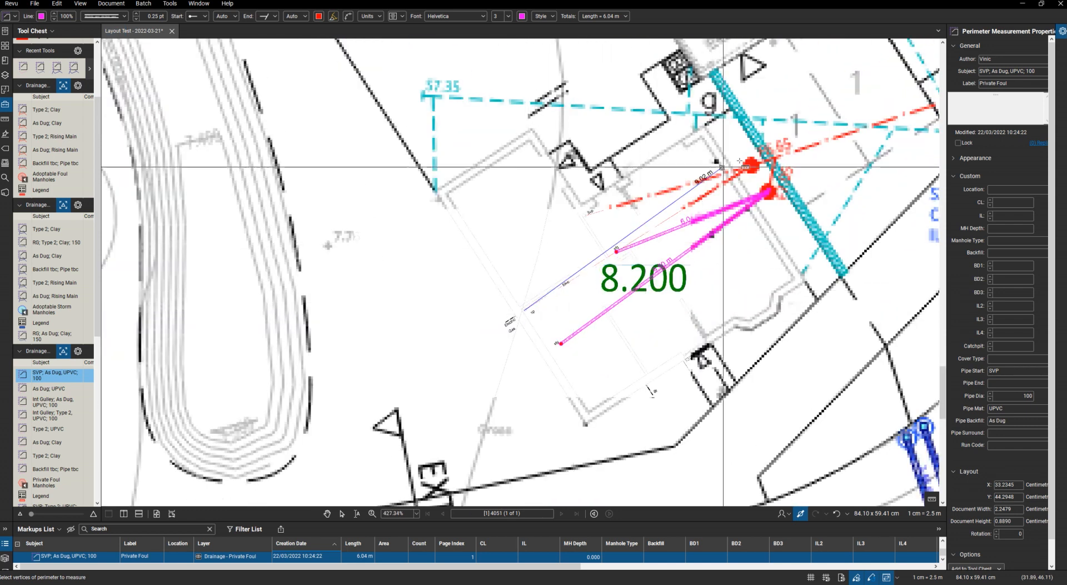
pyautogui.scroll(4, 741, 163)
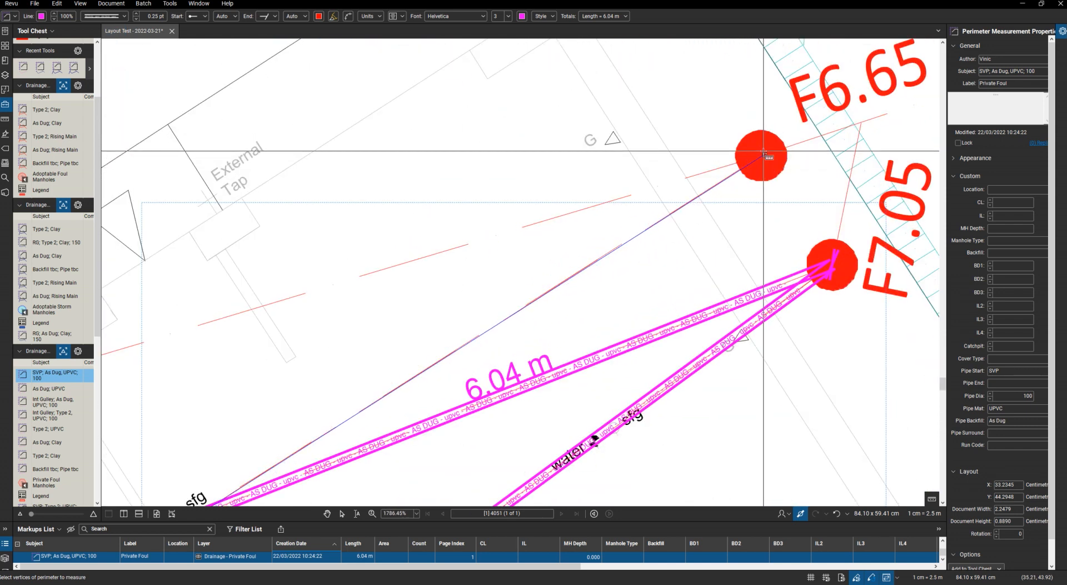
# Trace the private foul run from the Svp point in house 8.200 to chamber F6.65 with the same measurement
pyautogui.scroll(-4, 392, 311)
pyautogui.scroll(4, 395, 305)
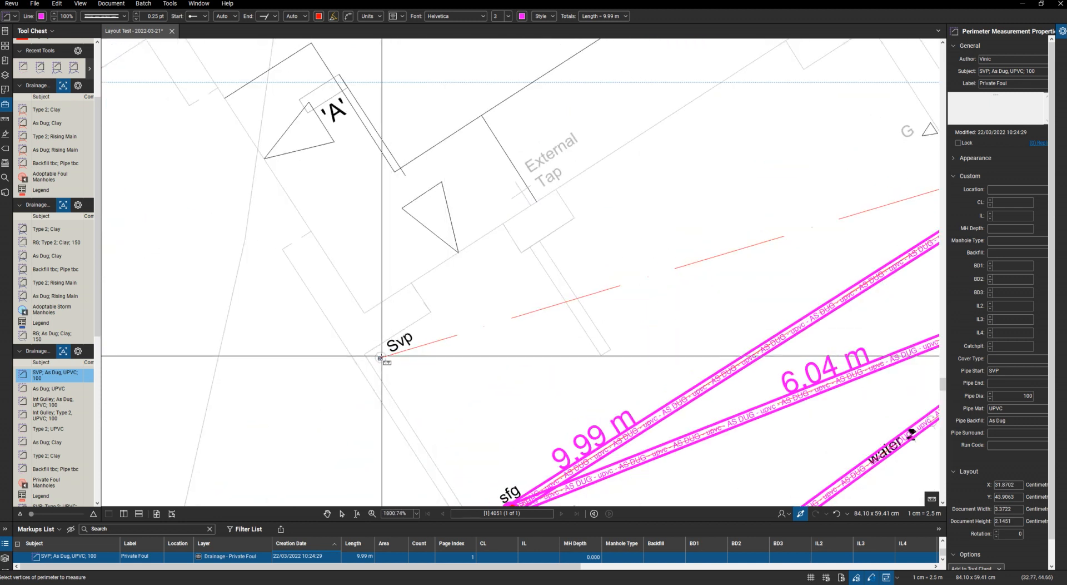
pyautogui.scroll(-3, 381, 328)
pyautogui.scroll(3, 609, 257)
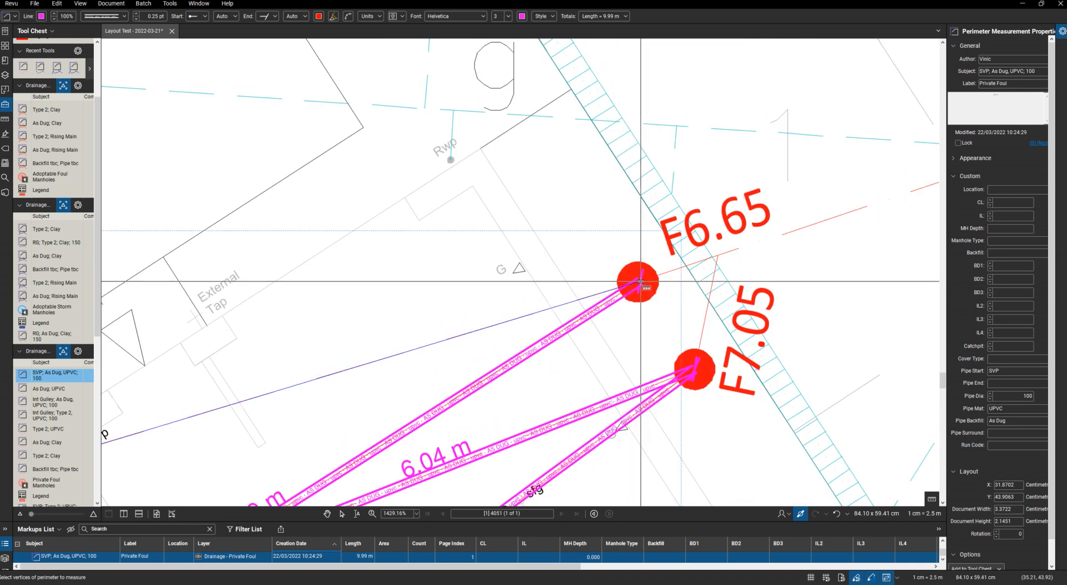
pyautogui.doubleClick(639, 282)
# Trace the private foul runs from the lower sfg and svp points in house 8.400 to the F7.55 chamber nearest the svp, using SVP; As Dug, UPVC; 100
pyautogui.scroll(-3, 639, 282)
pyautogui.scroll(4, 492, 314)
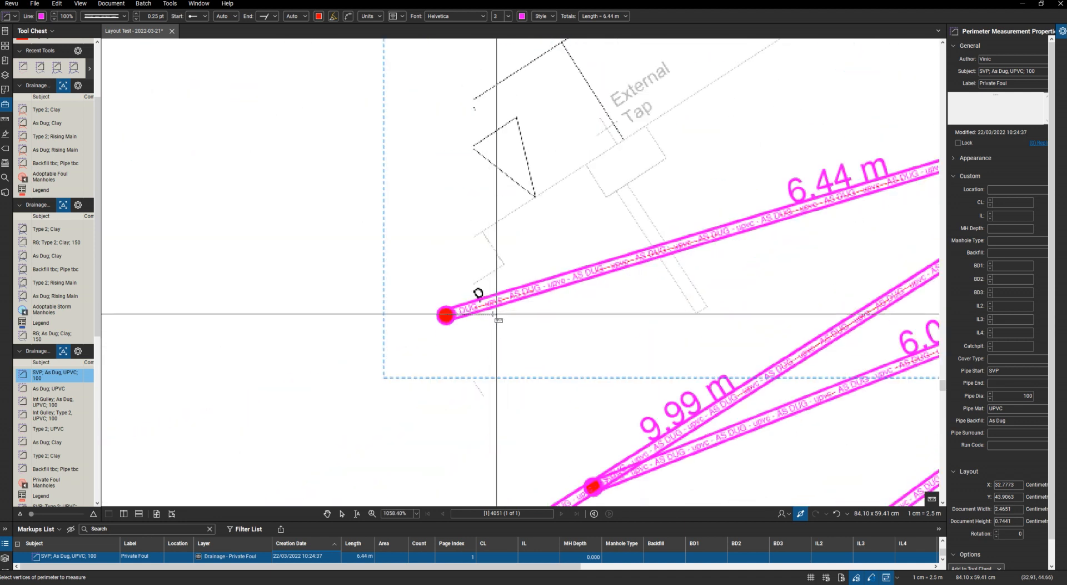
pyautogui.scroll(-1, 450, 316)
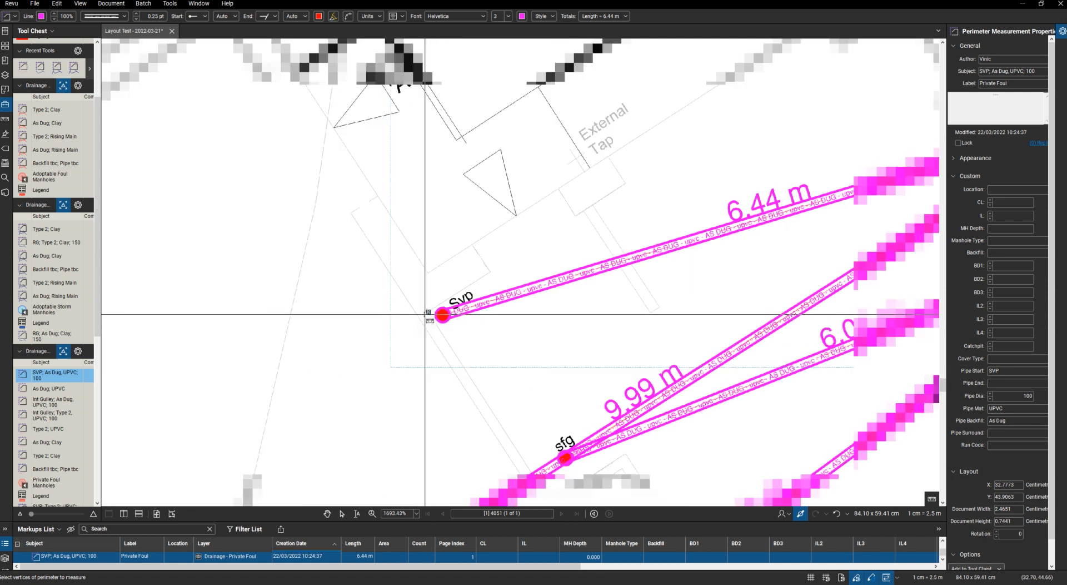
pyautogui.scroll(-10, 571, 282)
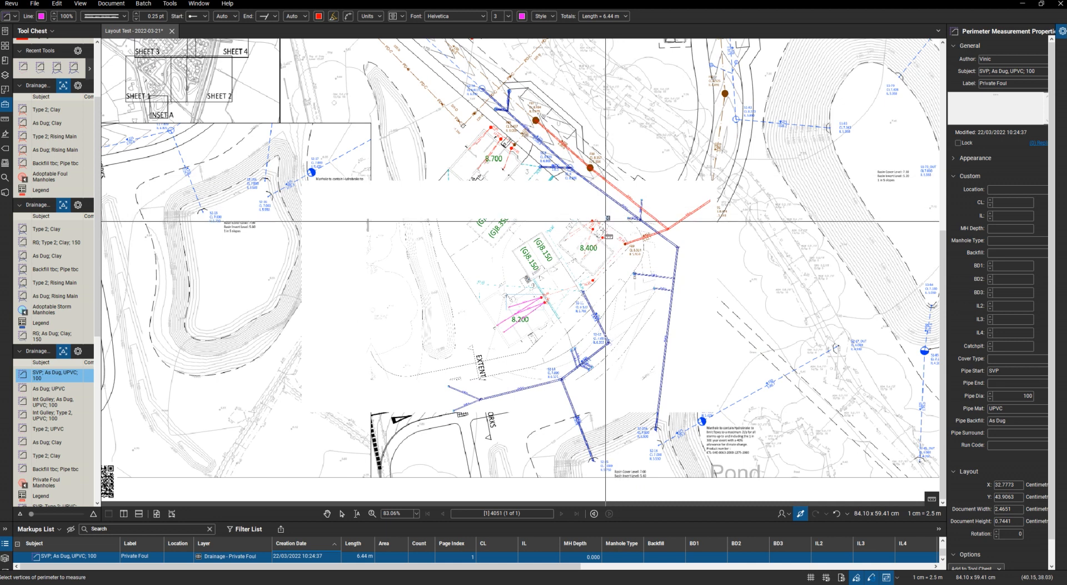
pyautogui.scroll(2, 605, 221)
pyautogui.scroll(5, 578, 287)
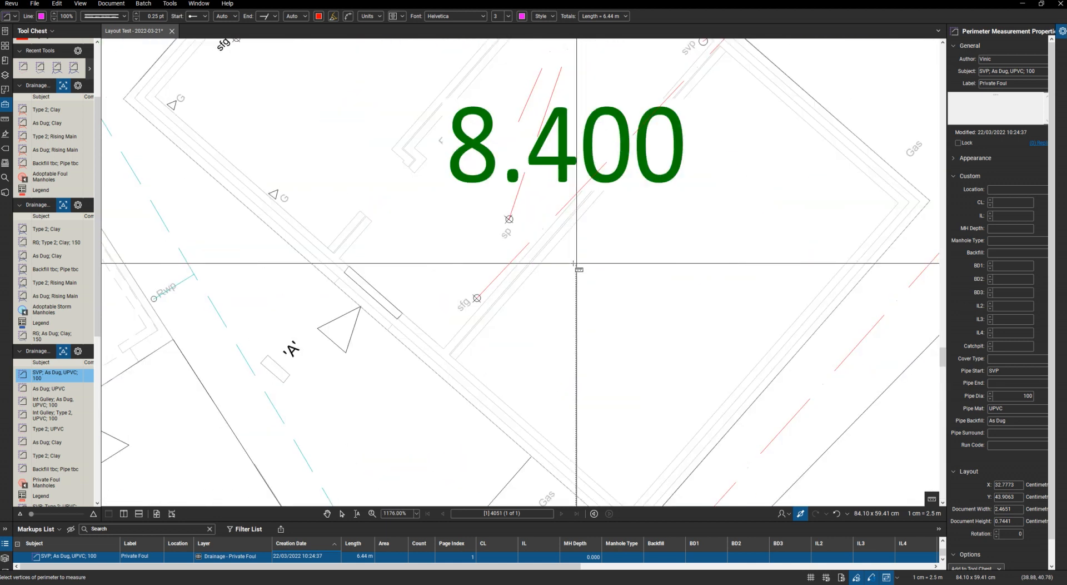
pyautogui.click(477, 298)
pyautogui.scroll(-3, 477, 298)
pyautogui.scroll(2, 541, 274)
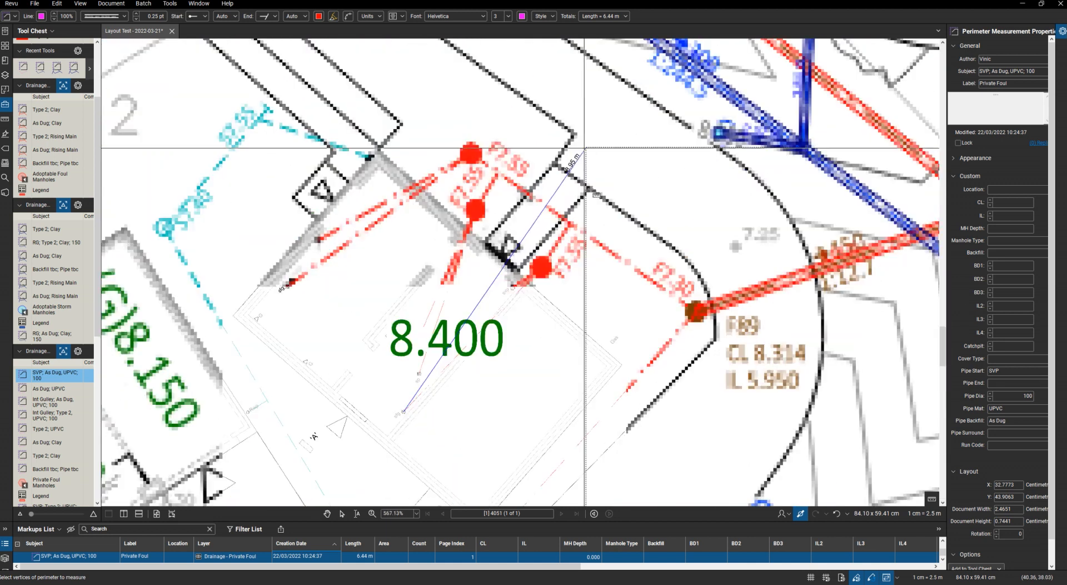
pyautogui.scroll(2, 540, 274)
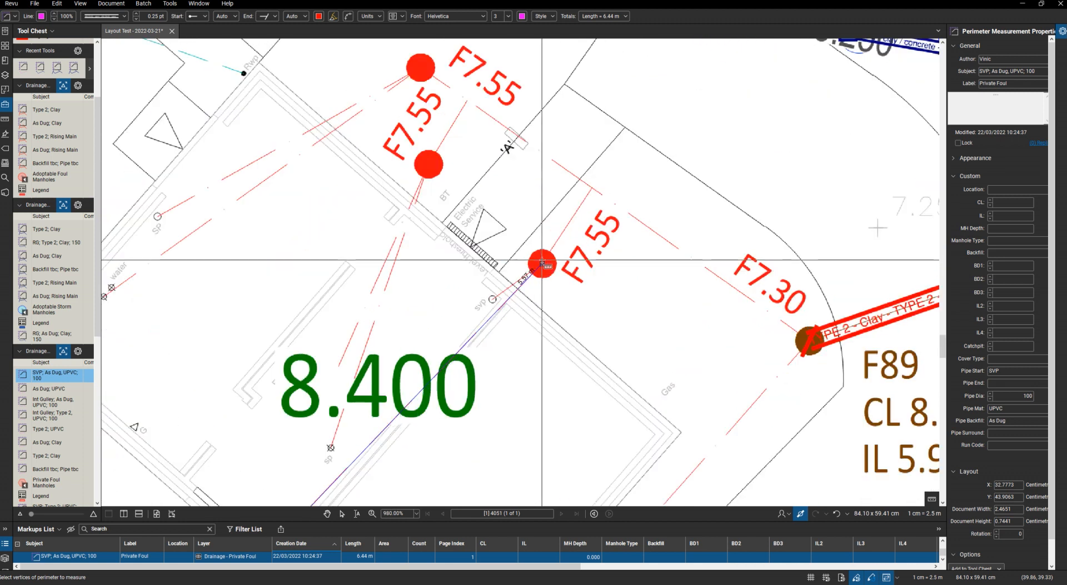
pyautogui.doubleClick(542, 263)
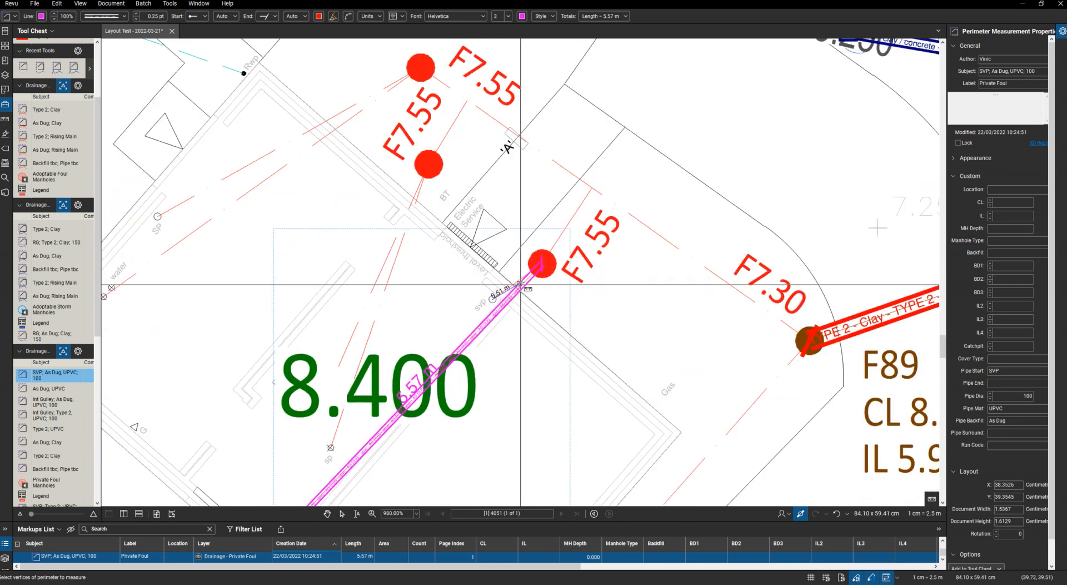
pyautogui.scroll(5, 542, 261)
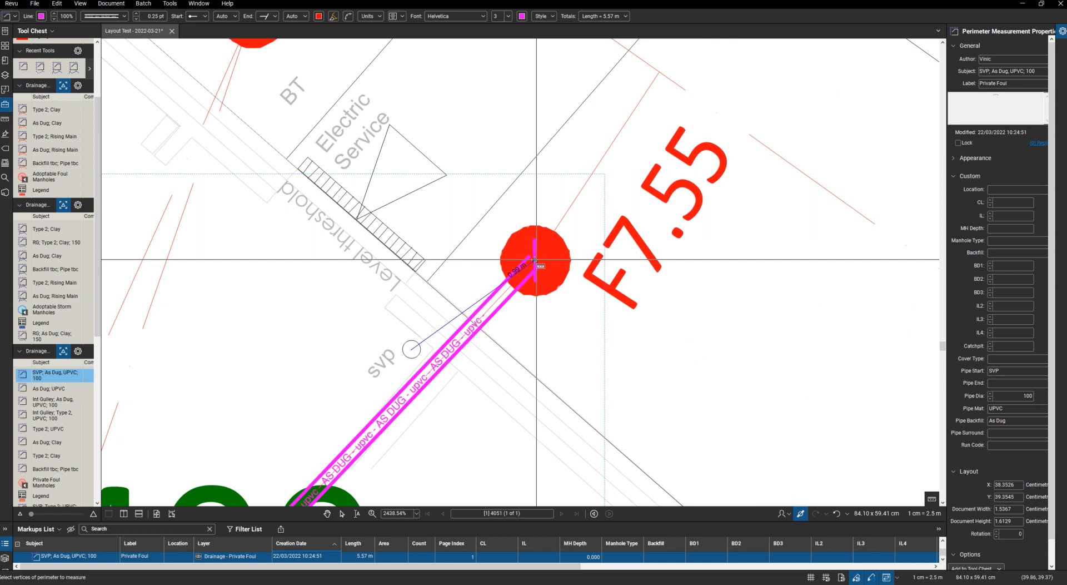
pyautogui.scroll(-10, 566, 259)
# Trace the private foul run from the sp point in house 8.400 to the F7.55 chamber beside the BT label, using SVP; As Dug, UPVC; 100
pyautogui.scroll(8, 459, 344)
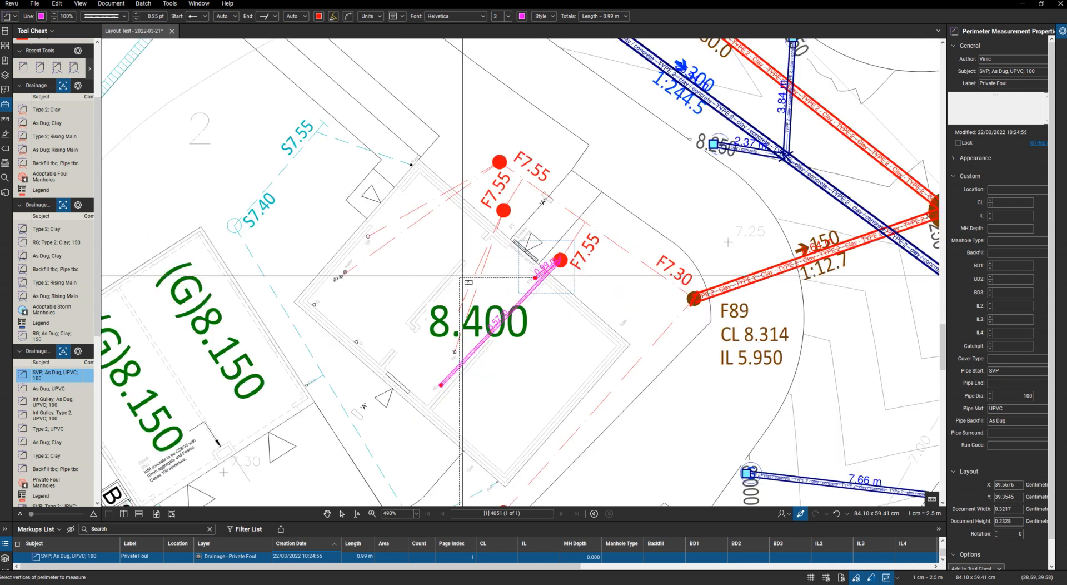
pyautogui.click(476, 345)
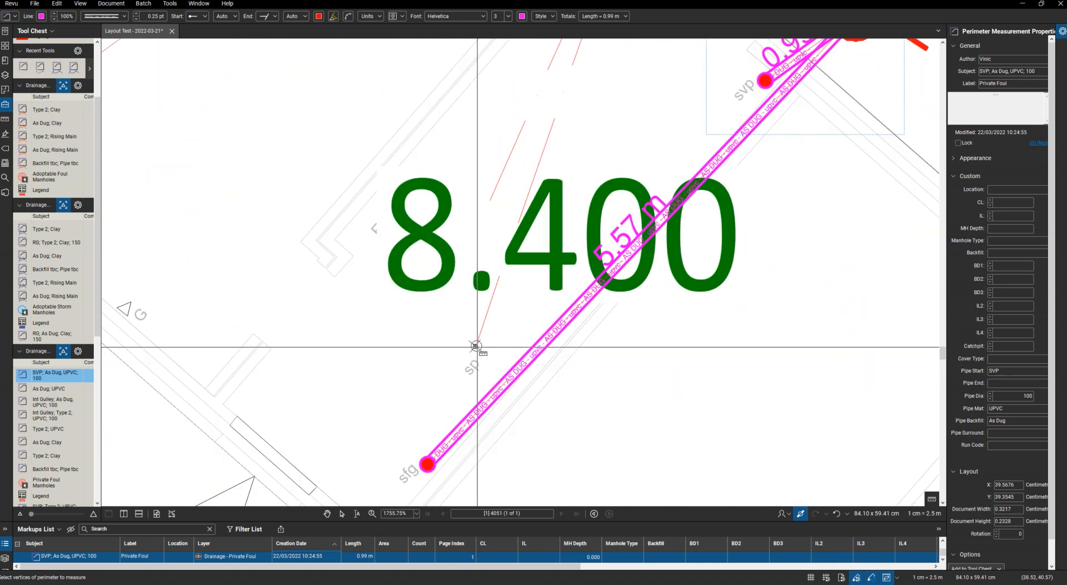
pyautogui.scroll(-5, 479, 345)
pyautogui.scroll(5, 522, 174)
pyautogui.scroll(2, 539, 172)
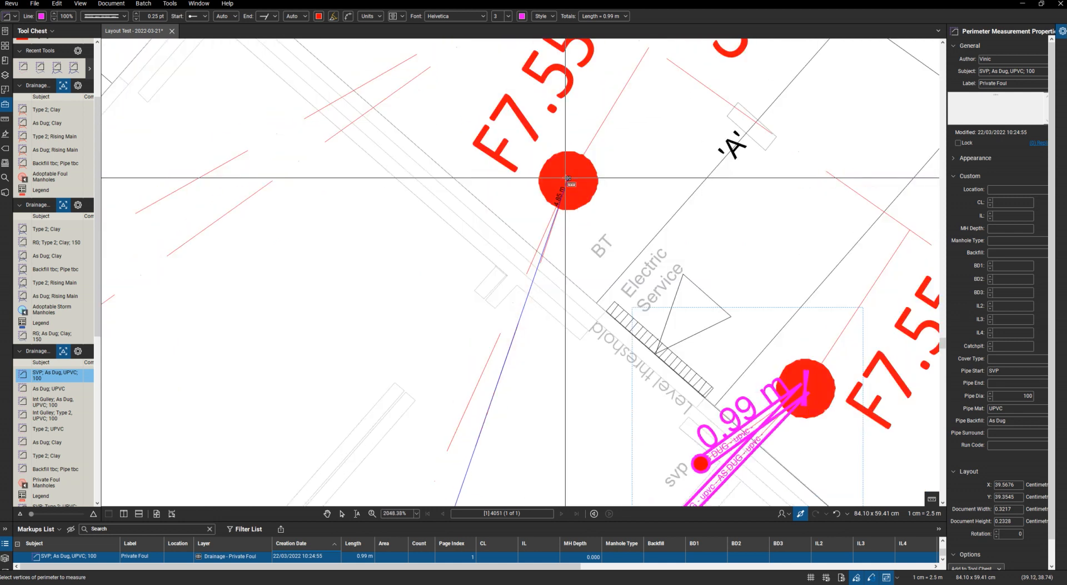
pyautogui.doubleClick(557, 191)
# Trace the private foul run from the unlabelled end of the dashed line in house 8.400 to the F7.55 chamber beside the BT label
pyautogui.scroll(-5, 557, 191)
pyautogui.scroll(4, 496, 345)
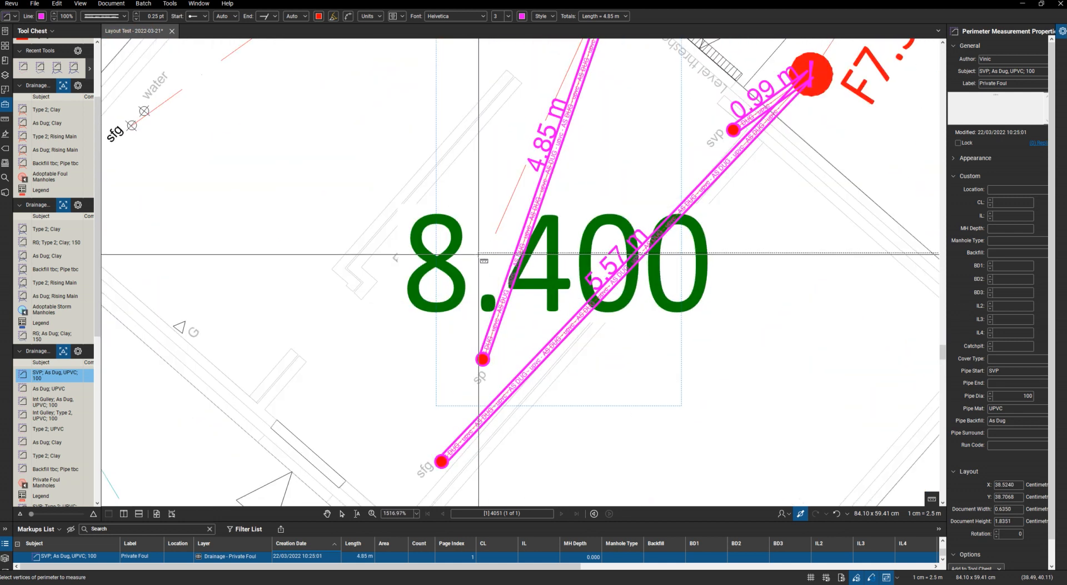
pyautogui.scroll(-3, 483, 273)
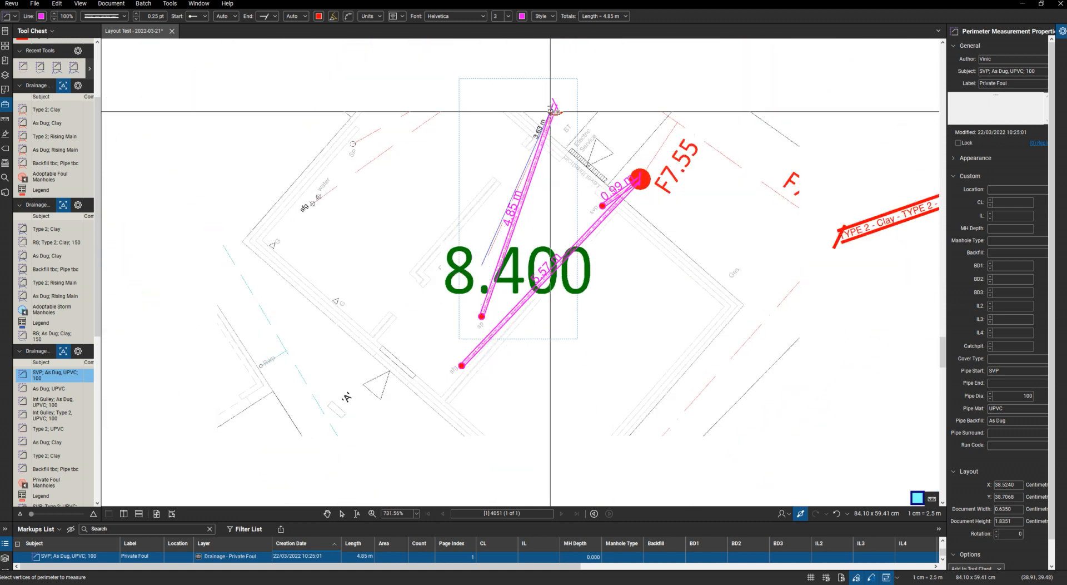
pyautogui.scroll(3, 560, 99)
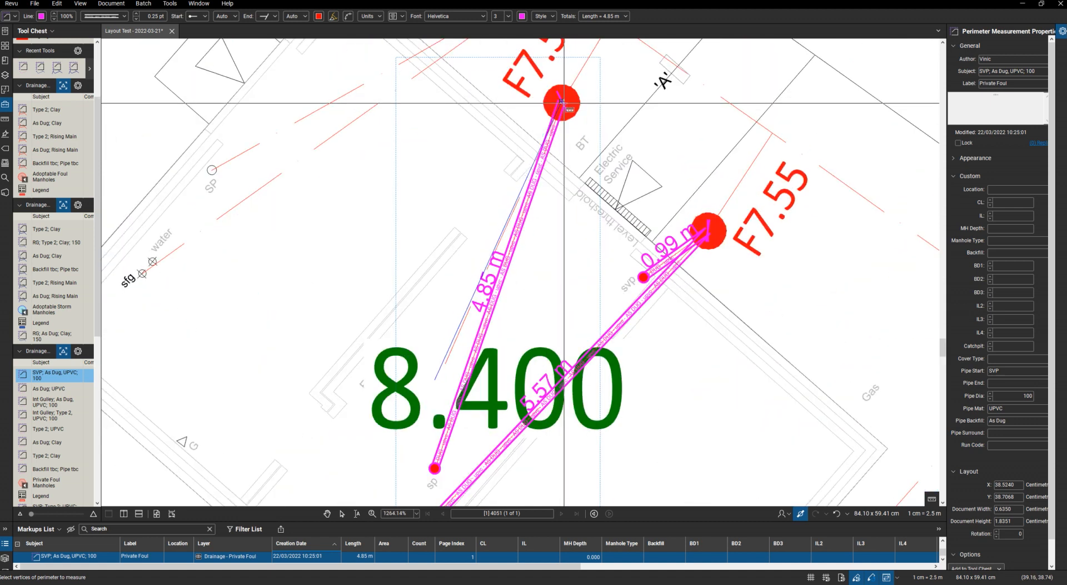
pyautogui.scroll(-2, 441, 244)
# Trace the private foul run from the sfg point beside the water label in house 8.400 to the uppermost F7.55 chamber, using SVP; As Dug, UPVC; 100
pyautogui.scroll(2, 433, 256)
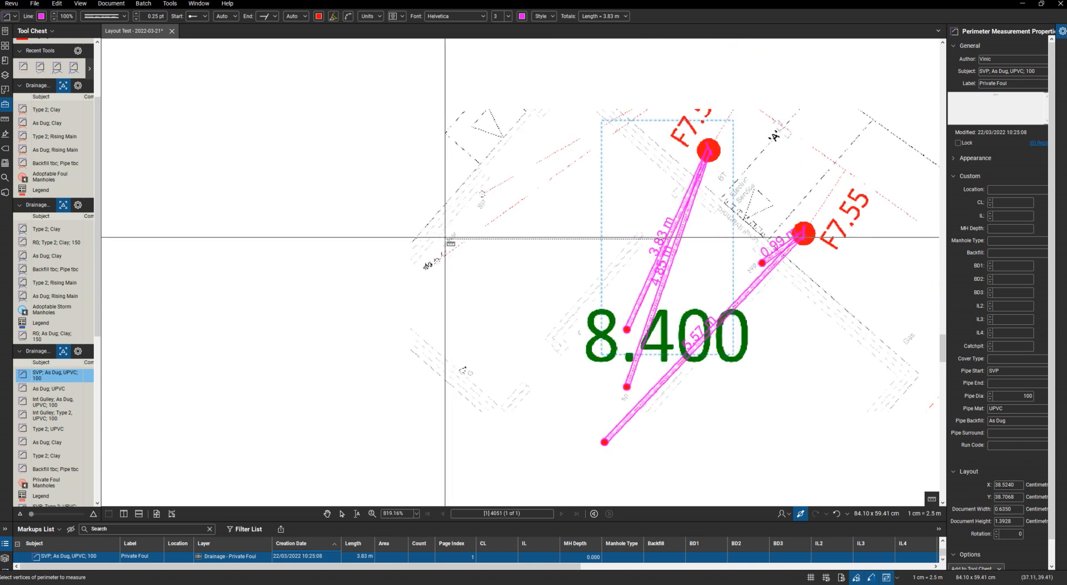
pyautogui.scroll(3, 432, 257)
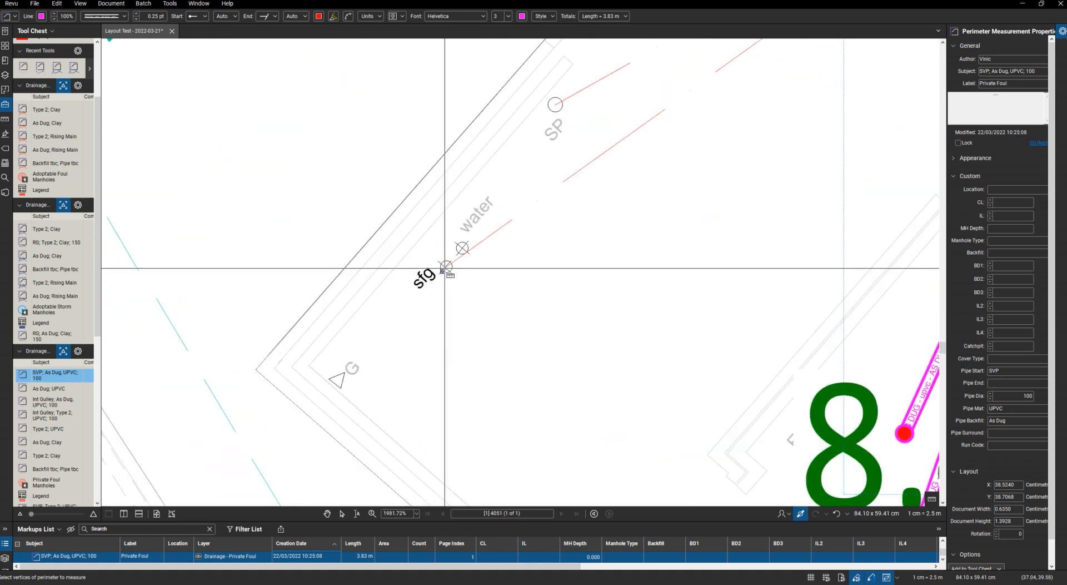
pyautogui.click(445, 267)
pyautogui.scroll(-12, 445, 267)
pyautogui.scroll(7, 528, 199)
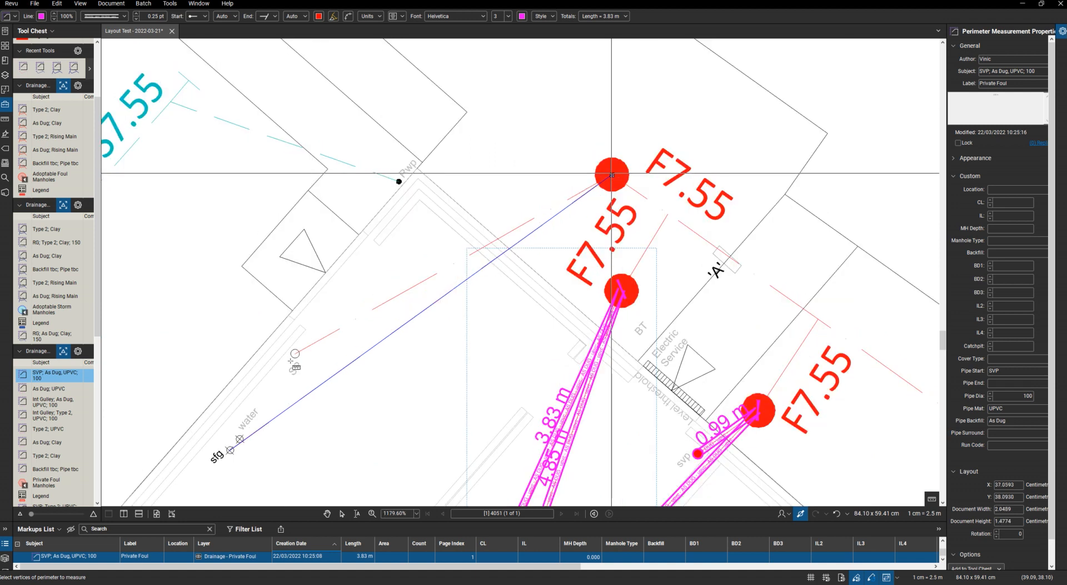
# Trace the private foul run from the SP point in house 8.400 to the uppermost F7.55 chamber with the same measurement
pyautogui.scroll(3, 295, 353)
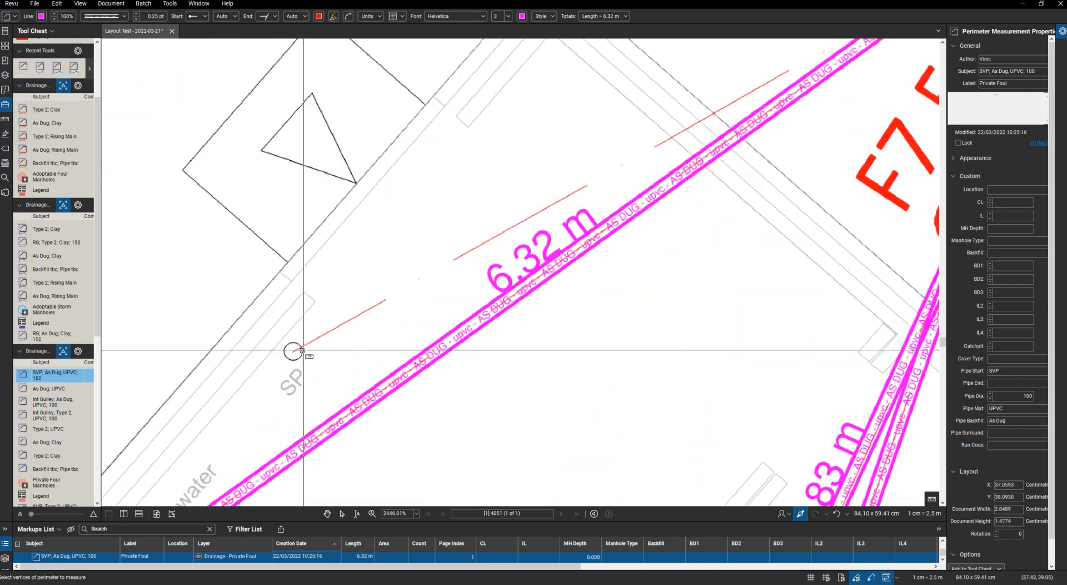
pyautogui.click(296, 350)
pyautogui.scroll(-6, 297, 350)
pyautogui.scroll(4, 478, 213)
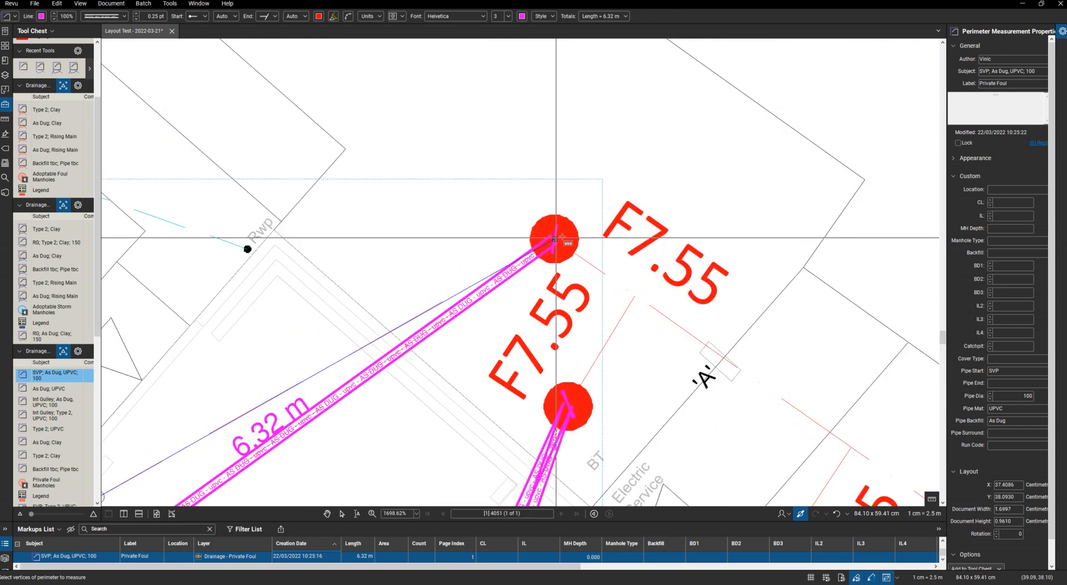
# Trace the private foul runs from the upper sp and sfg points in house 8.700 to the uppermost F7.85 chamber, using SVP; As Dug, UPVC; 100
pyautogui.scroll(-10, 563, 238)
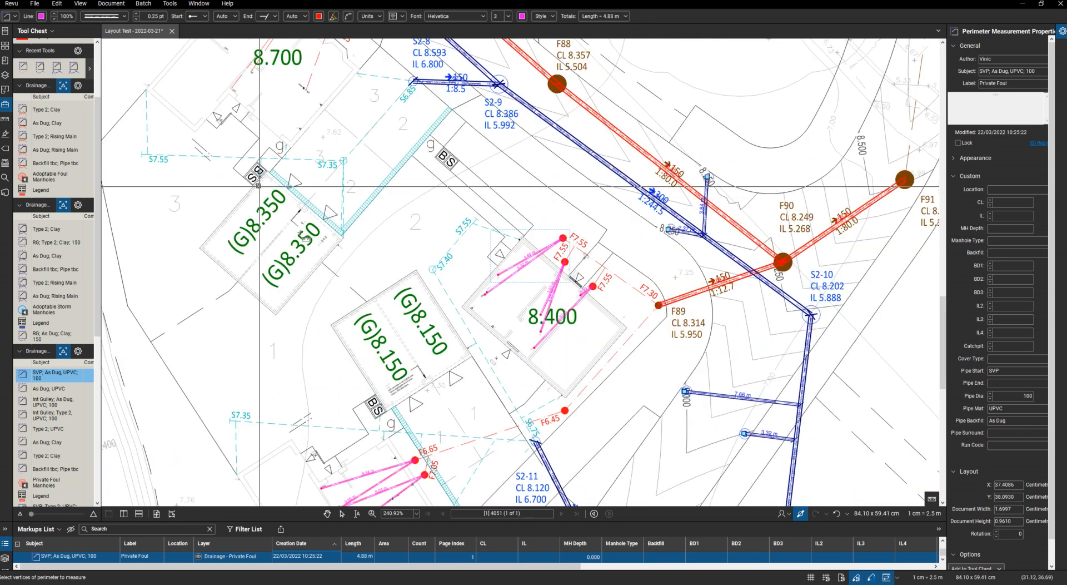
pyautogui.scroll(-1, 389, 279)
pyautogui.scroll(3, 319, 227)
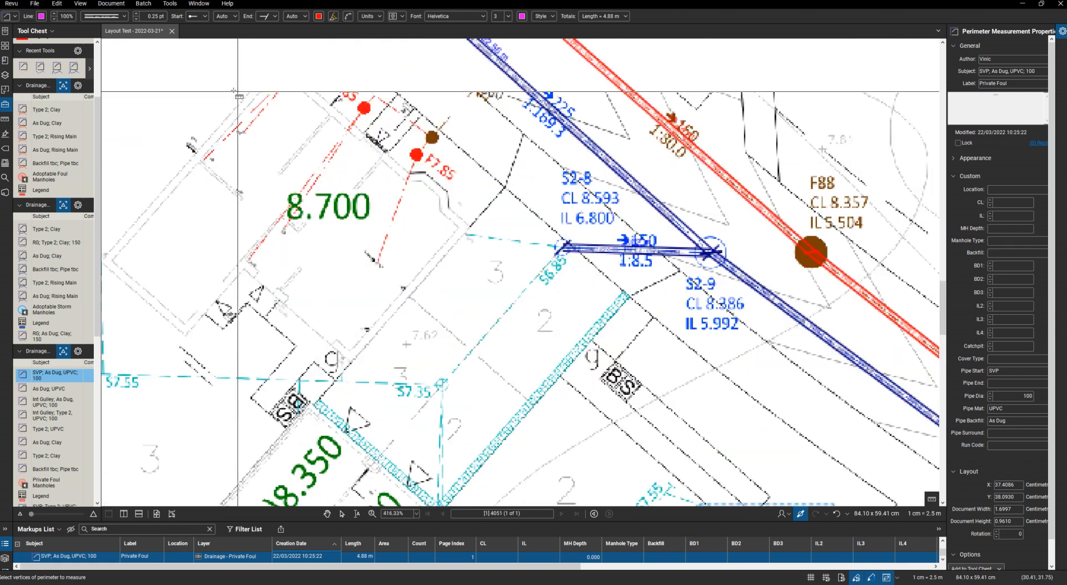
pyautogui.scroll(-5, 307, 204)
pyautogui.scroll(7, 267, 137)
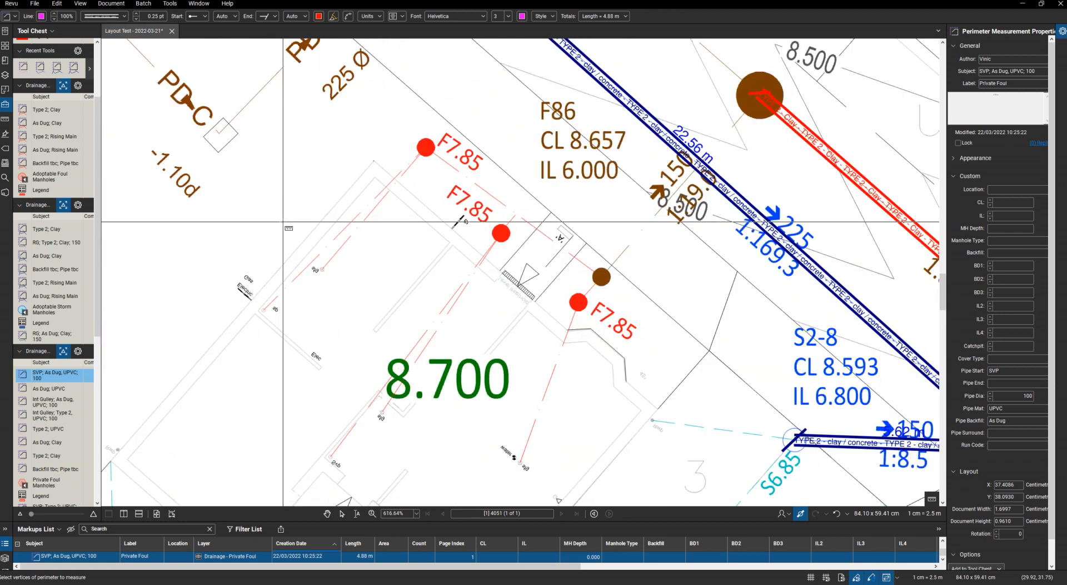
pyautogui.scroll(3, 276, 299)
pyautogui.scroll(5, 260, 313)
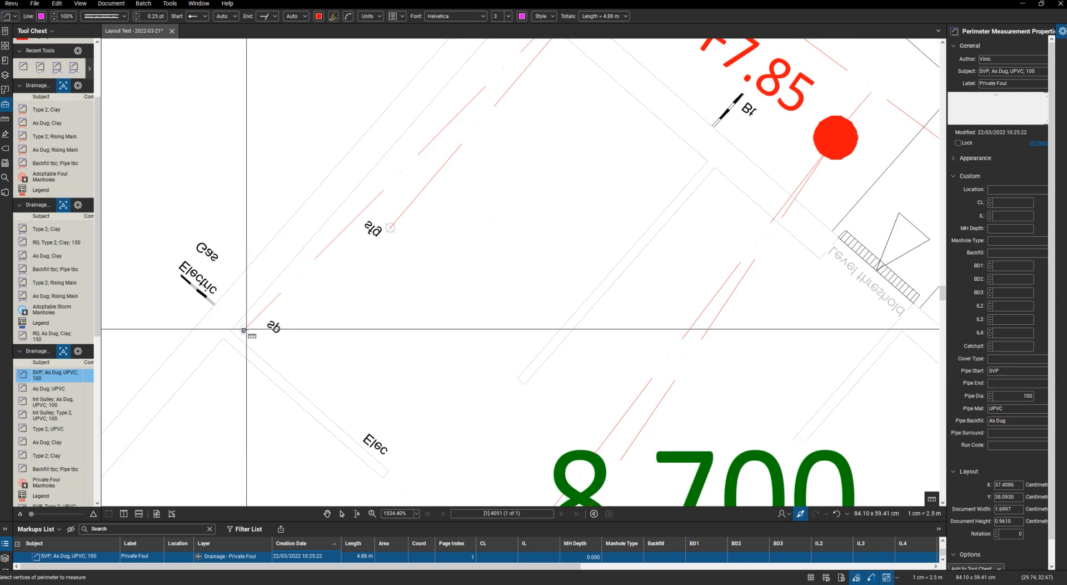
pyautogui.click(244, 330)
pyautogui.scroll(-6, 244, 330)
pyautogui.scroll(5, 377, 192)
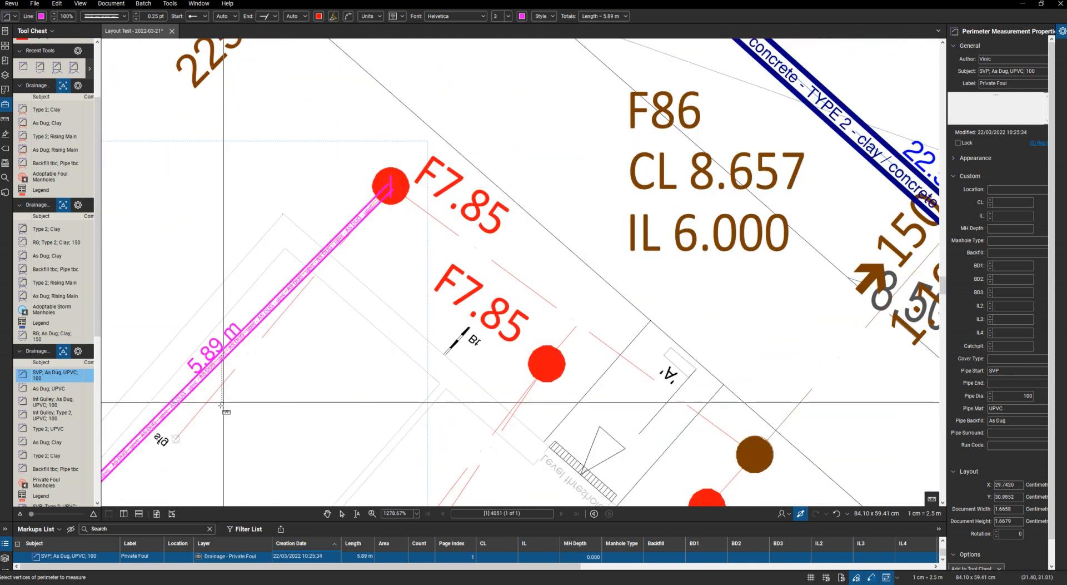
pyautogui.click(175, 439)
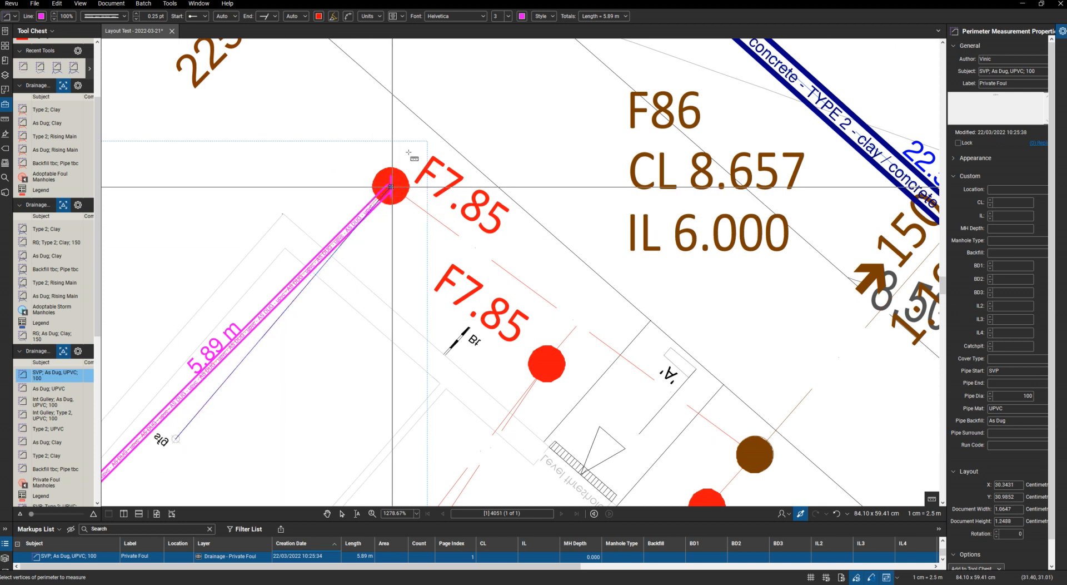
pyautogui.scroll(-5, 409, 152)
# Trace the private foul runs from the Svp point and its neighbouring sfg point in house 8.700 to the middle F7.85 chamber with the same measurement
pyautogui.scroll(3, 407, 267)
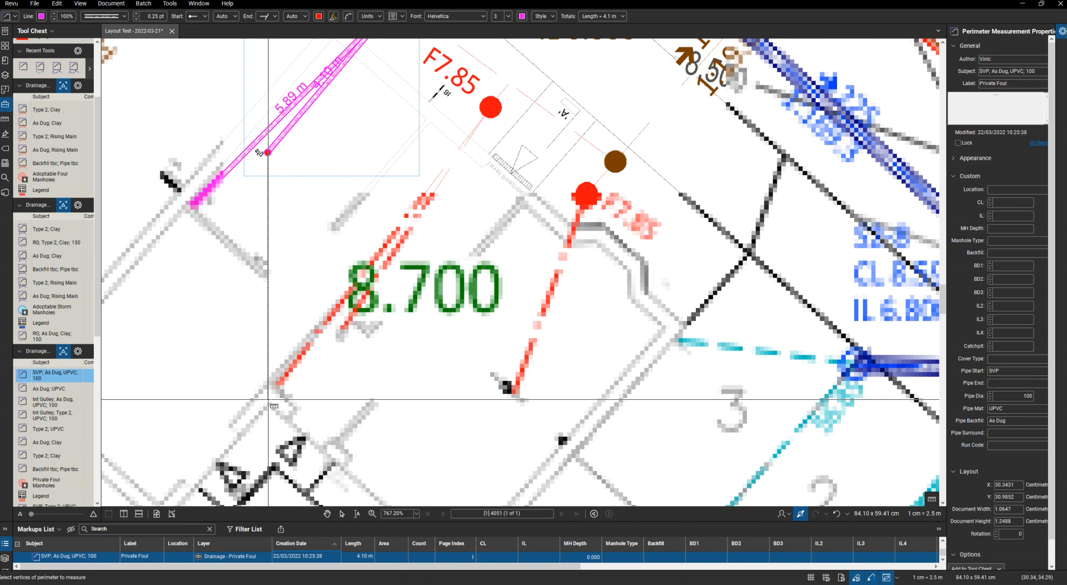
pyautogui.scroll(3, 268, 399)
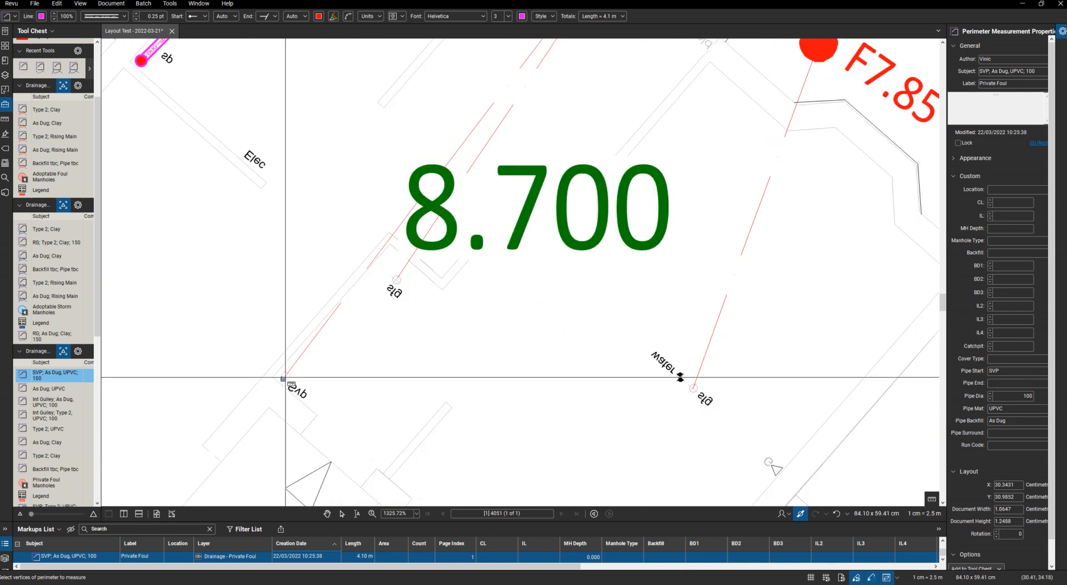
pyautogui.scroll(-5, 287, 378)
pyautogui.scroll(3, 393, 243)
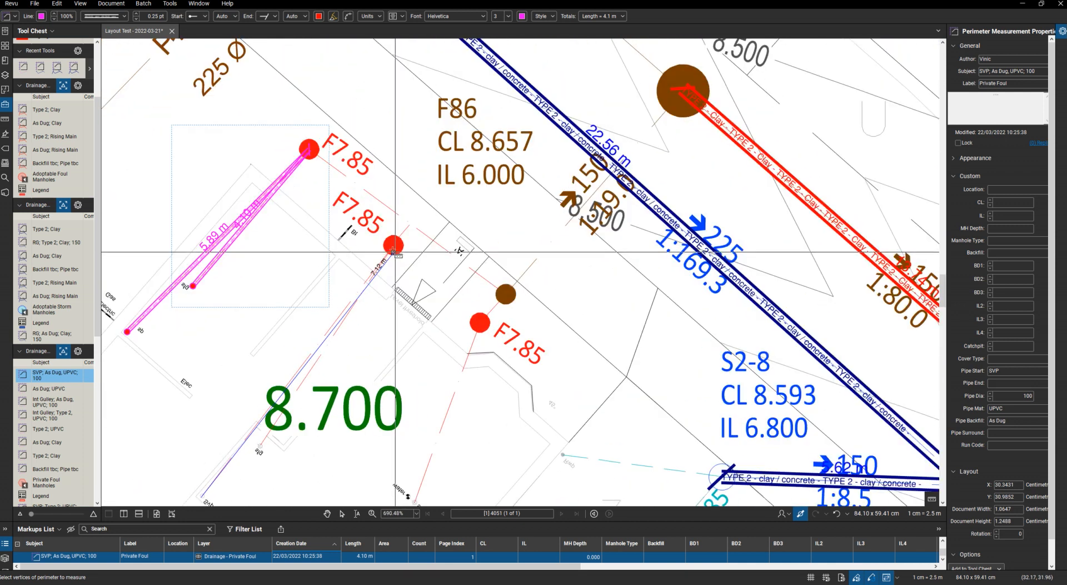
pyautogui.click(260, 445)
pyautogui.scroll(3, 392, 244)
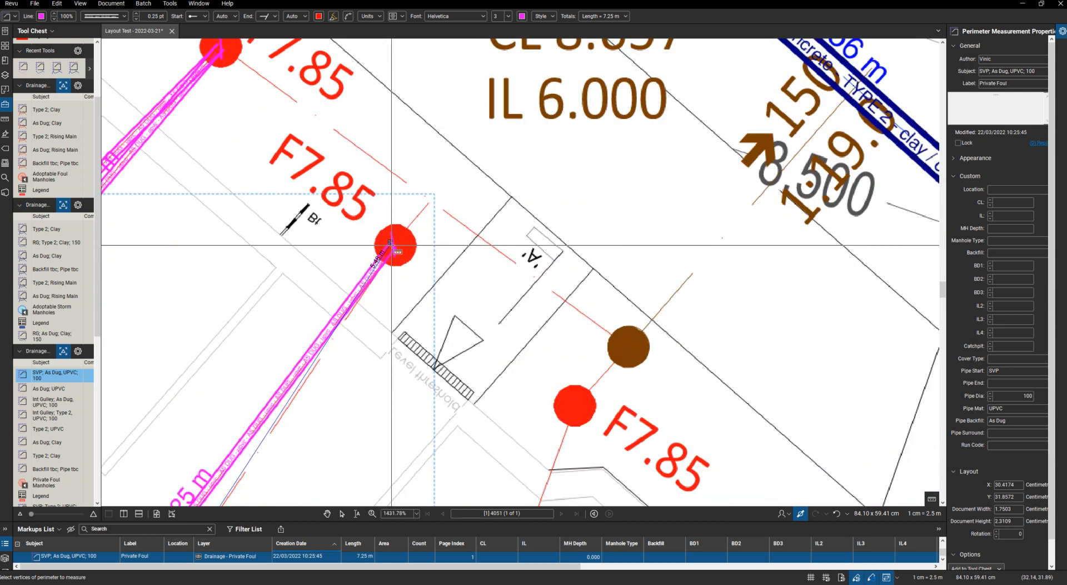
# Trace the private foul run from the sfg point beside the water label in house 8.700 to the lowest F7.85 chamber
pyautogui.scroll(-6, 413, 214)
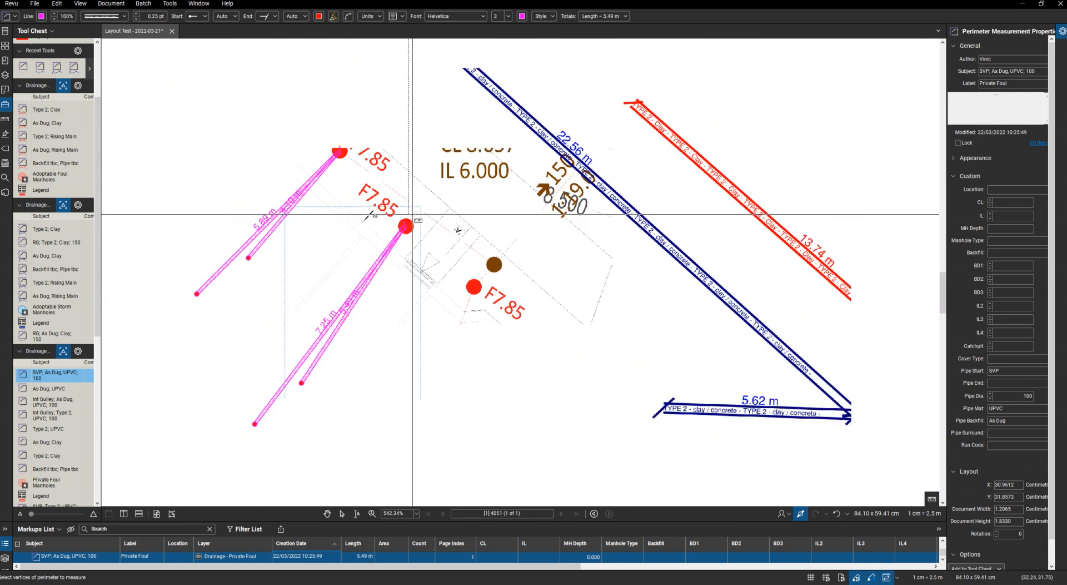
pyautogui.scroll(3, 424, 427)
pyautogui.click(421, 427)
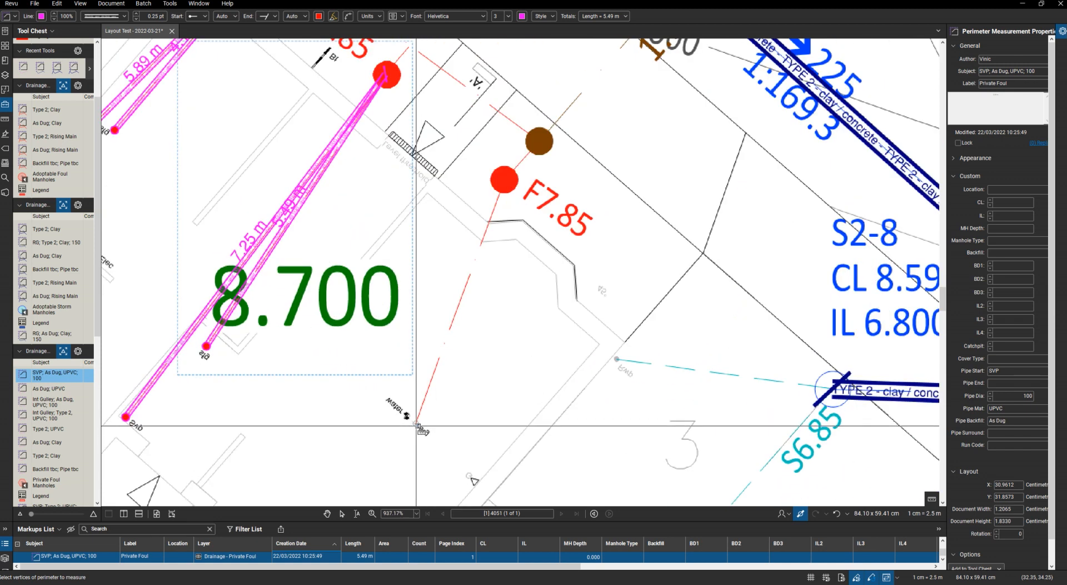
pyautogui.doubleClick(504, 180)
# Trace the private foul run from chamber F6.65 at house 8.200 to chamber F6.45, using the Type 2; UPVC measurement
pyautogui.scroll(-10, 418, 290)
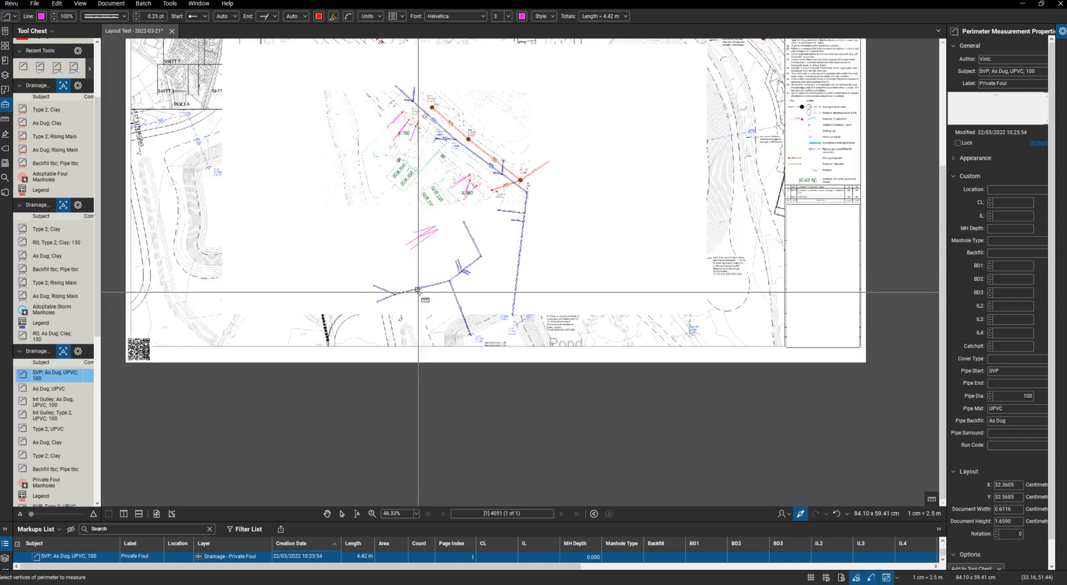
pyautogui.scroll(3, 418, 291)
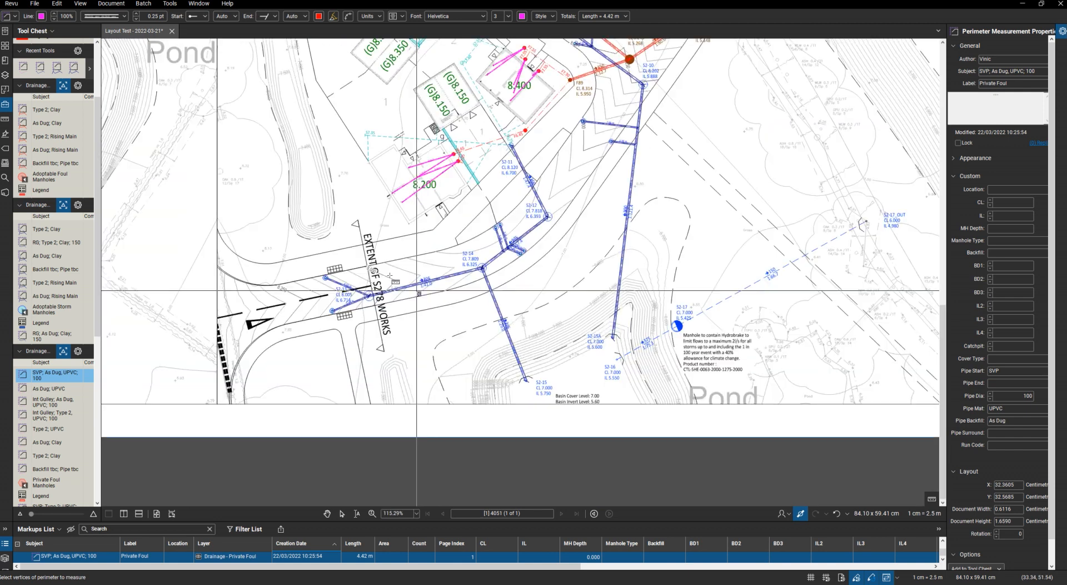
pyautogui.click(50, 388)
pyautogui.scroll(4, 475, 164)
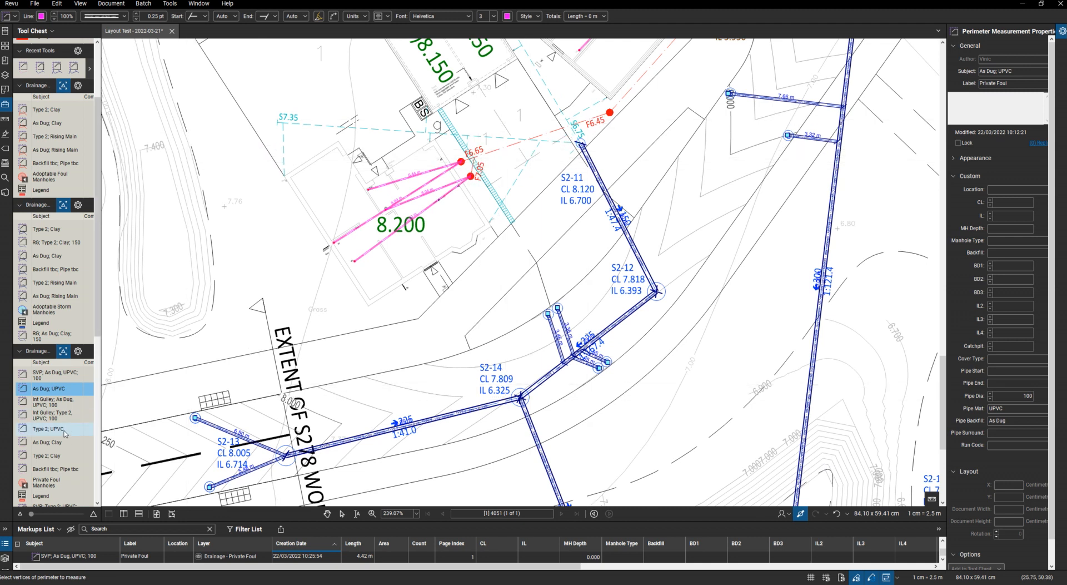
pyautogui.scroll(3, 468, 155)
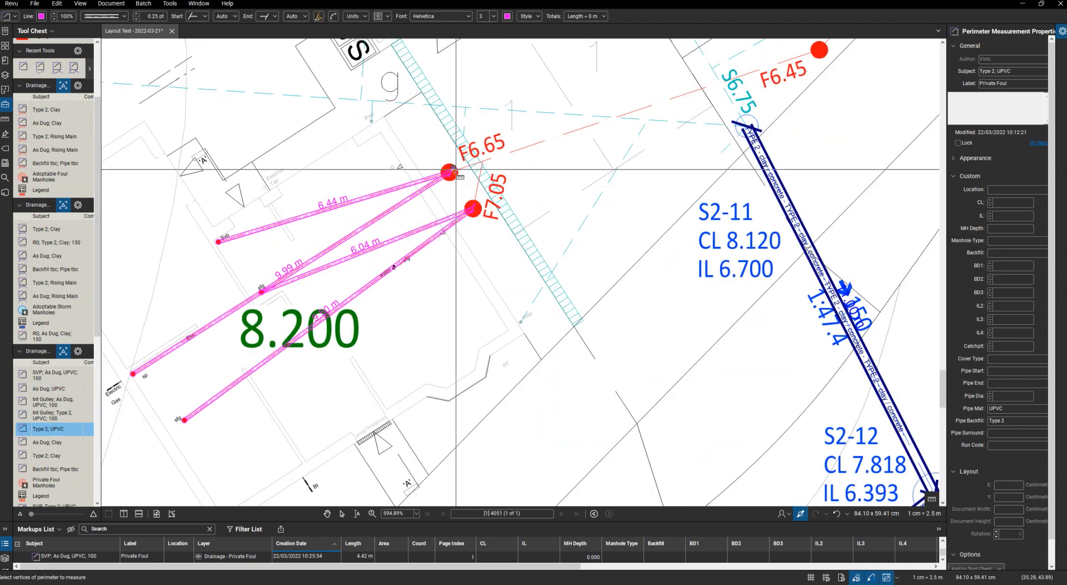
pyautogui.click(450, 173)
pyautogui.scroll(-3, 450, 173)
pyautogui.scroll(6, 578, 141)
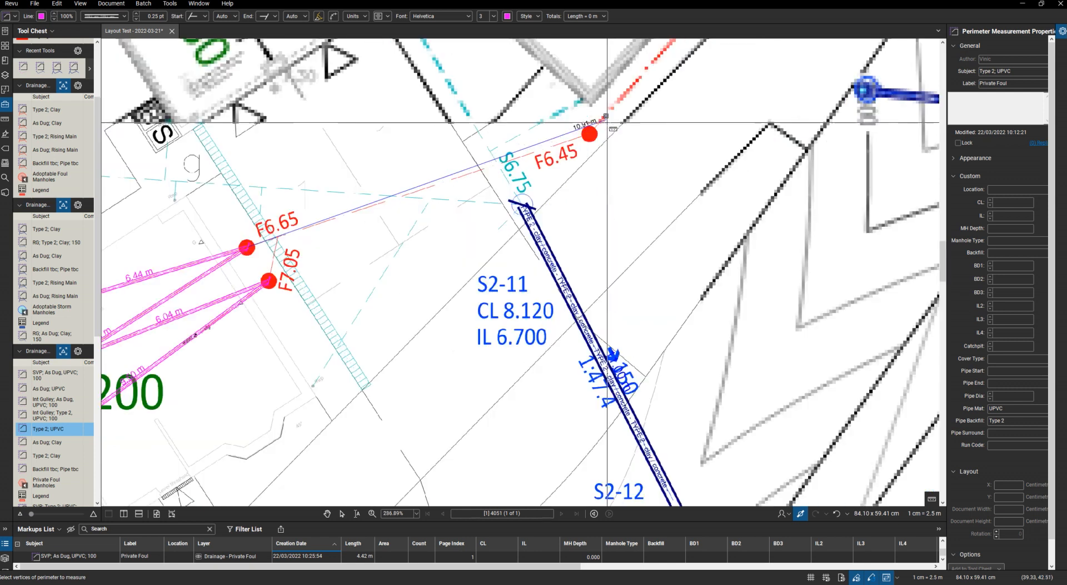
pyautogui.click(578, 144)
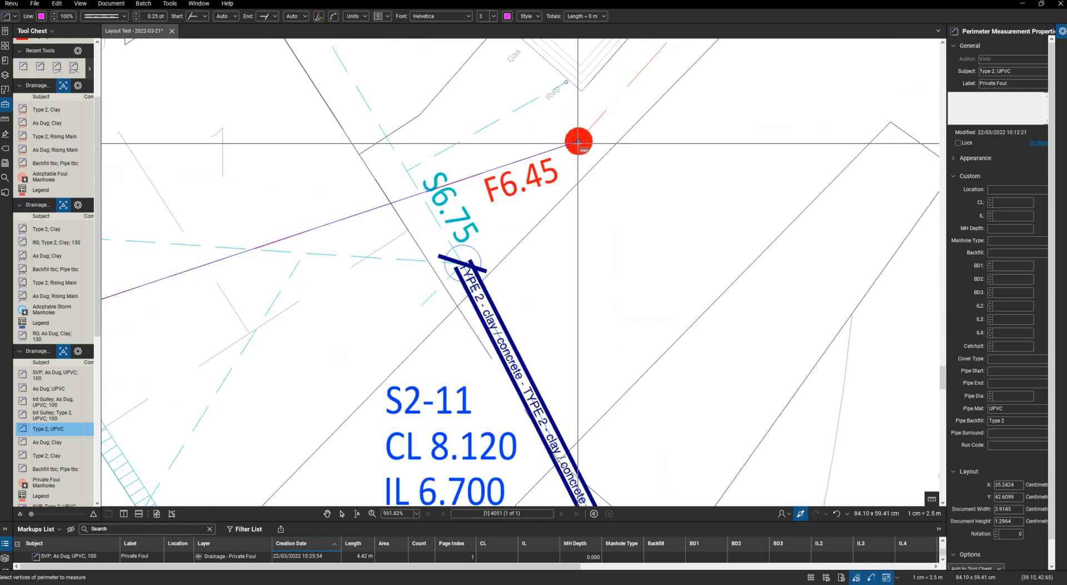
pyautogui.doubleClick(579, 142)
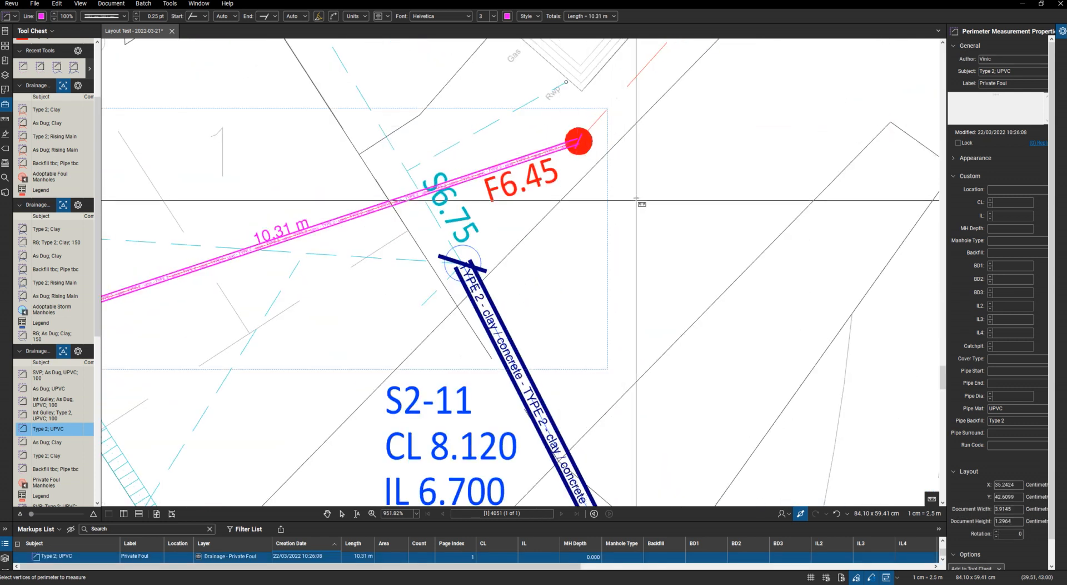
# Trace the short private foul connection from chamber F7.05 to the F6.65–F6.45 run, using the As Dug; UPVC measurement
pyautogui.scroll(-5, 666, 153)
pyautogui.scroll(4, 418, 219)
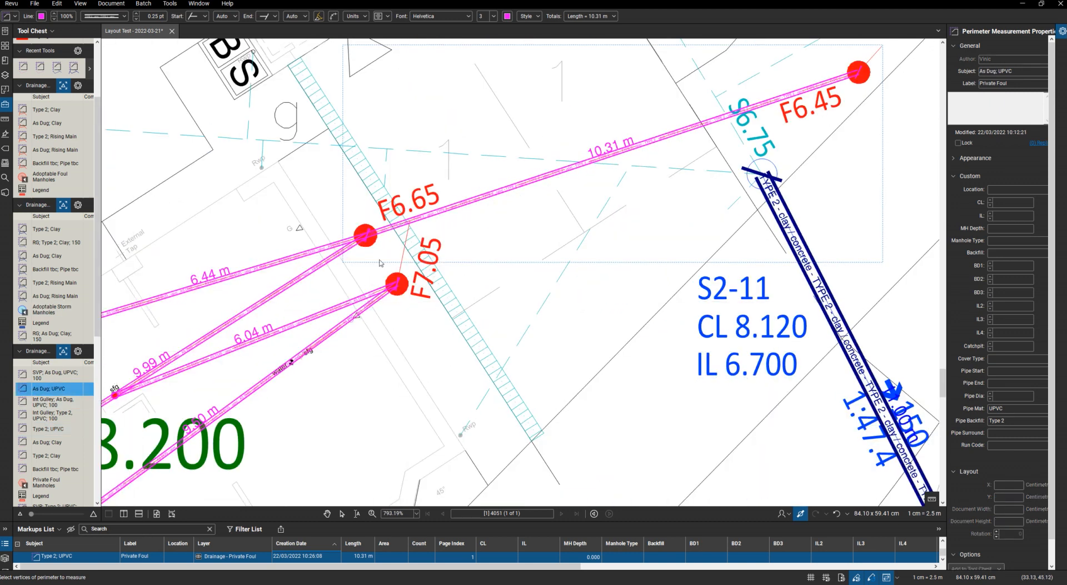
pyautogui.scroll(4, 401, 272)
pyautogui.click(391, 298)
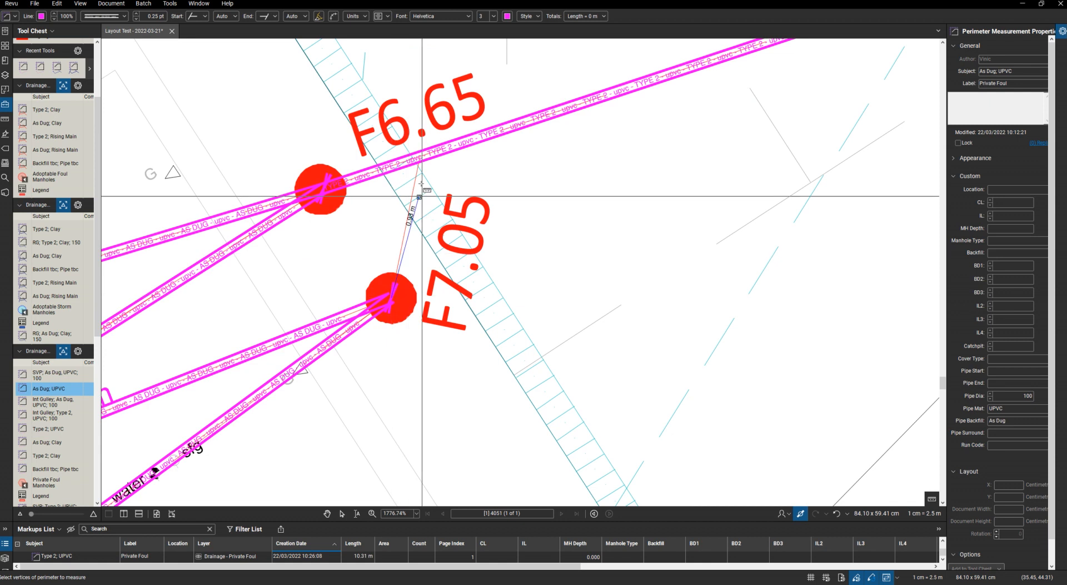
pyautogui.doubleClick(420, 157)
# Trace the private foul run from chamber F6.45 past house 8.400 to manhole F89, using As Dug; UPVC
pyautogui.scroll(-9, 439, 266)
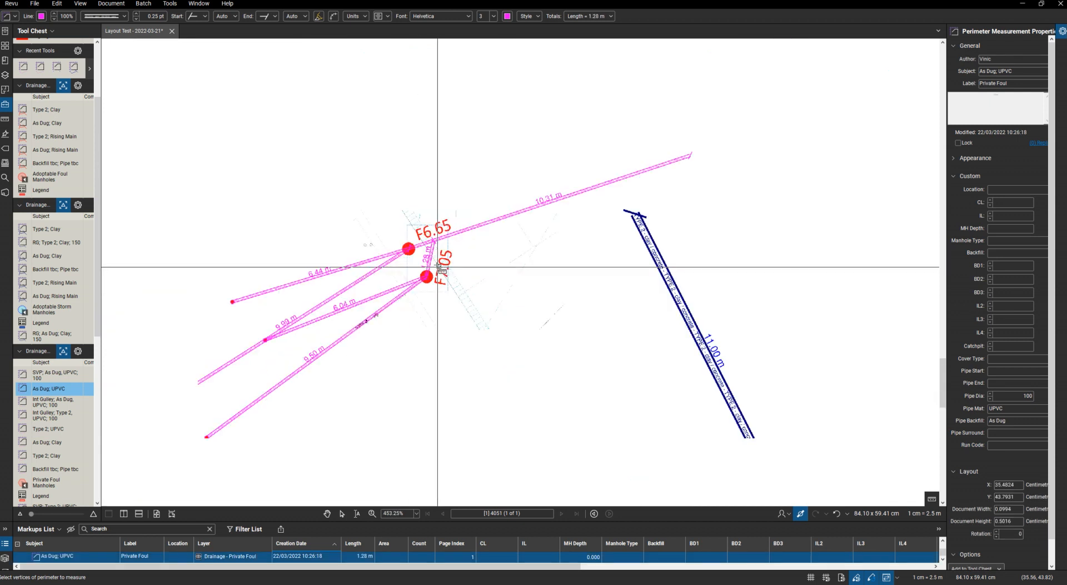
pyautogui.scroll(2, 592, 158)
pyautogui.scroll(2, 550, 202)
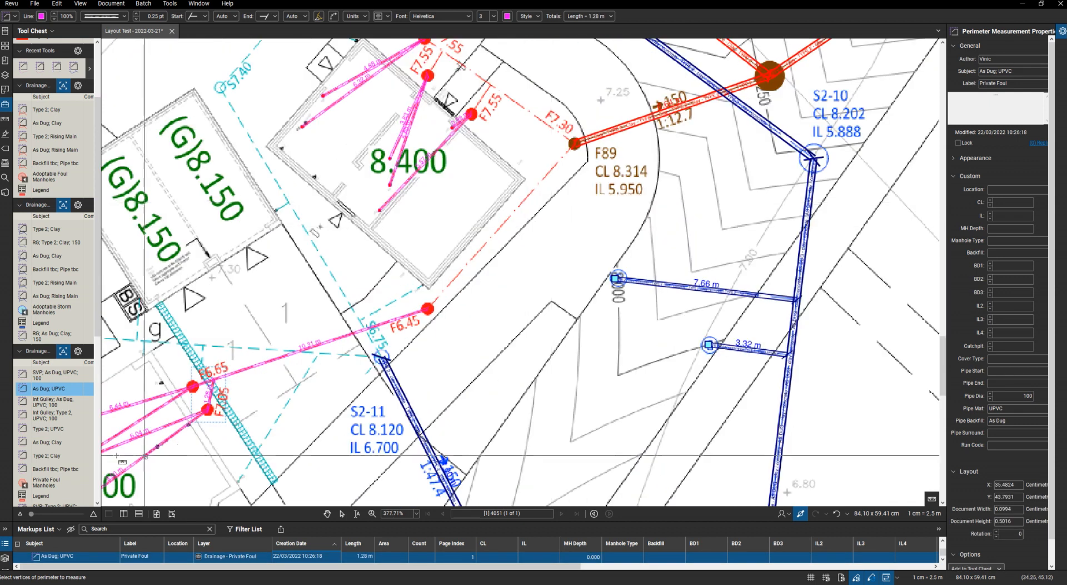
pyautogui.scroll(5, 446, 288)
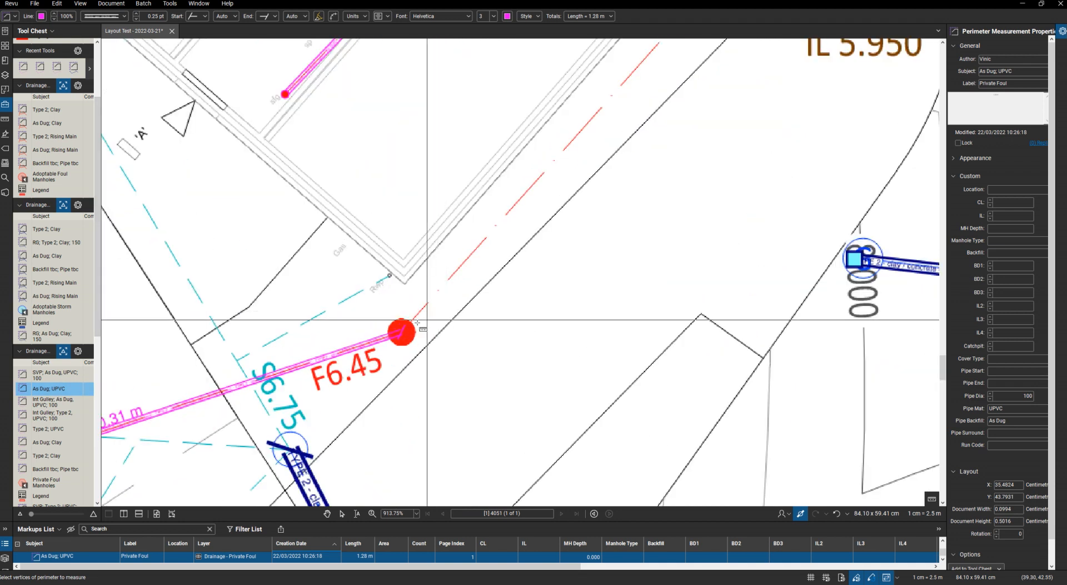
pyautogui.scroll(-1, 449, 287)
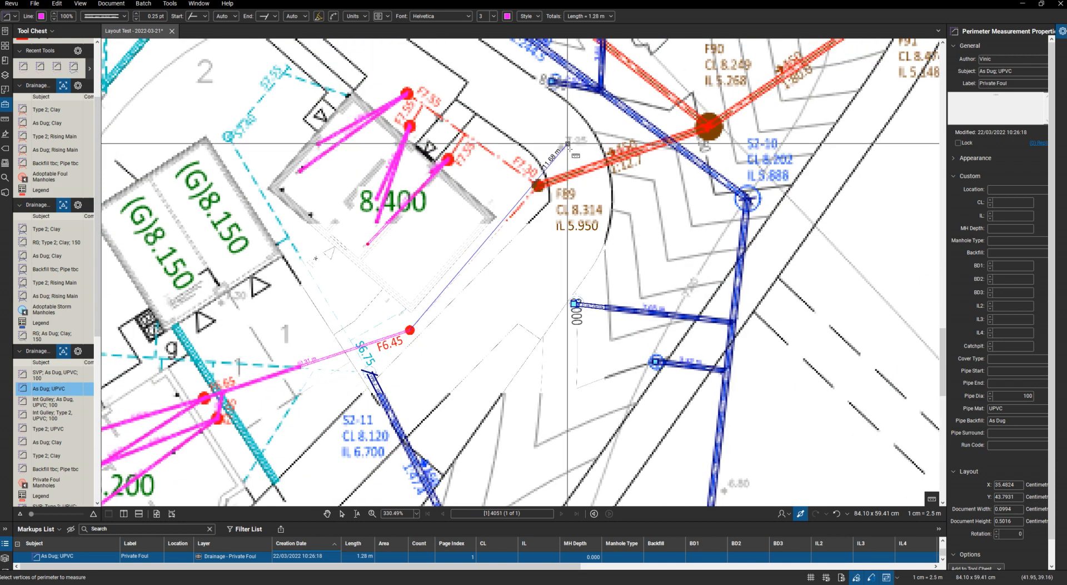
pyautogui.scroll(2, 563, 160)
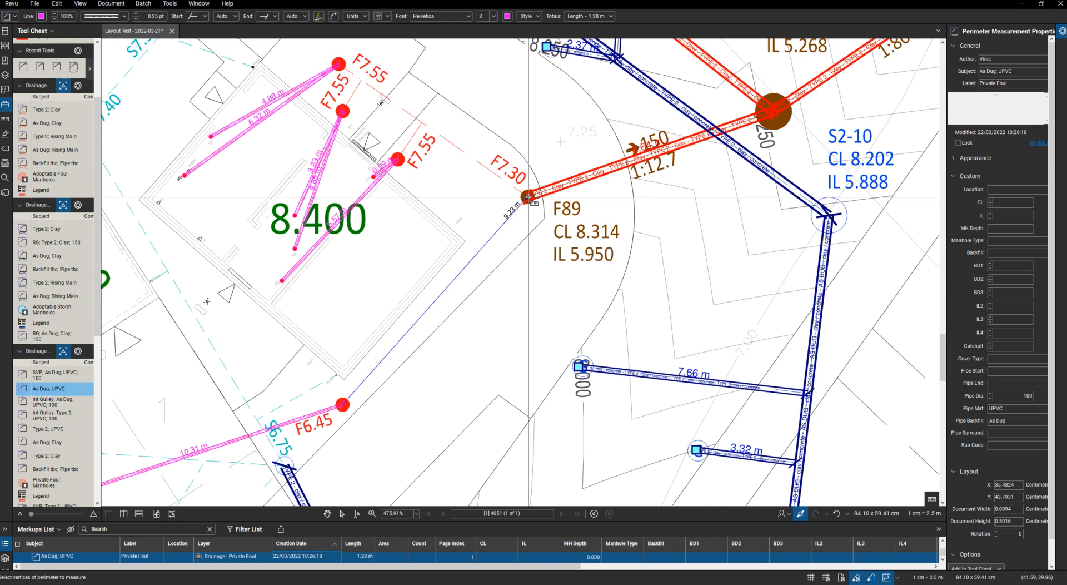
pyautogui.doubleClick(527, 197)
# Trace the As Dug; UPVC run from the uppermost F7.55 chamber at house 8.400 to F89, and connect the other two F7.55 chambers to it
pyautogui.click(338, 65)
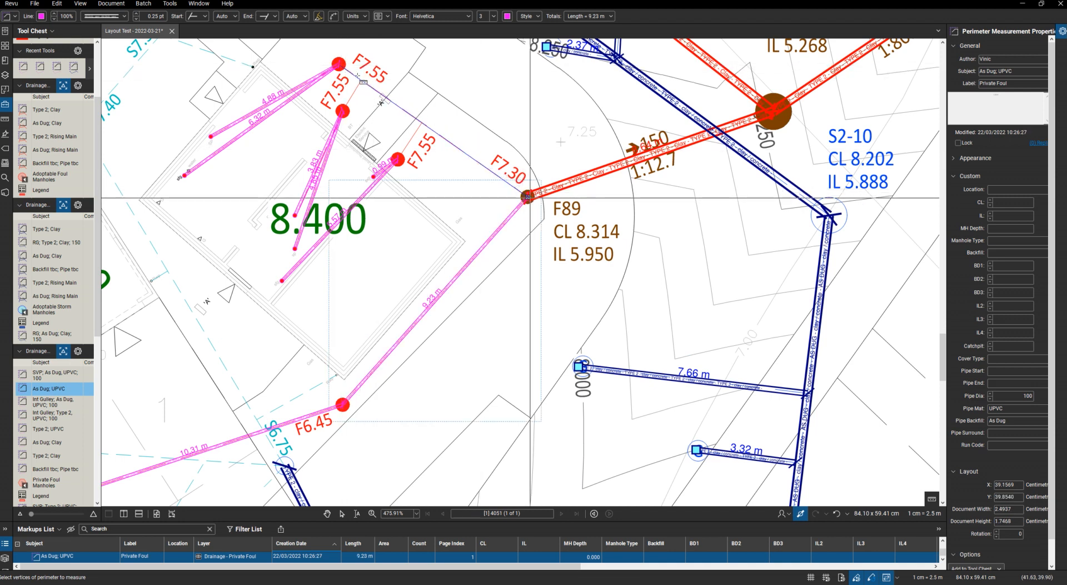
pyautogui.scroll(4, 343, 112)
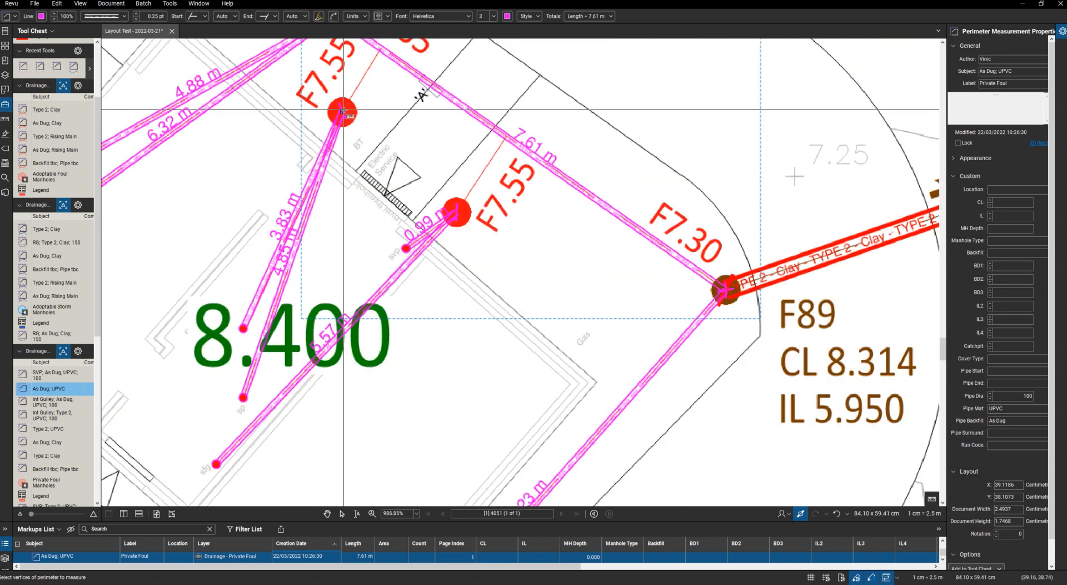
pyautogui.click(343, 112)
pyautogui.scroll(-4, 346, 105)
pyautogui.scroll(5, 359, 72)
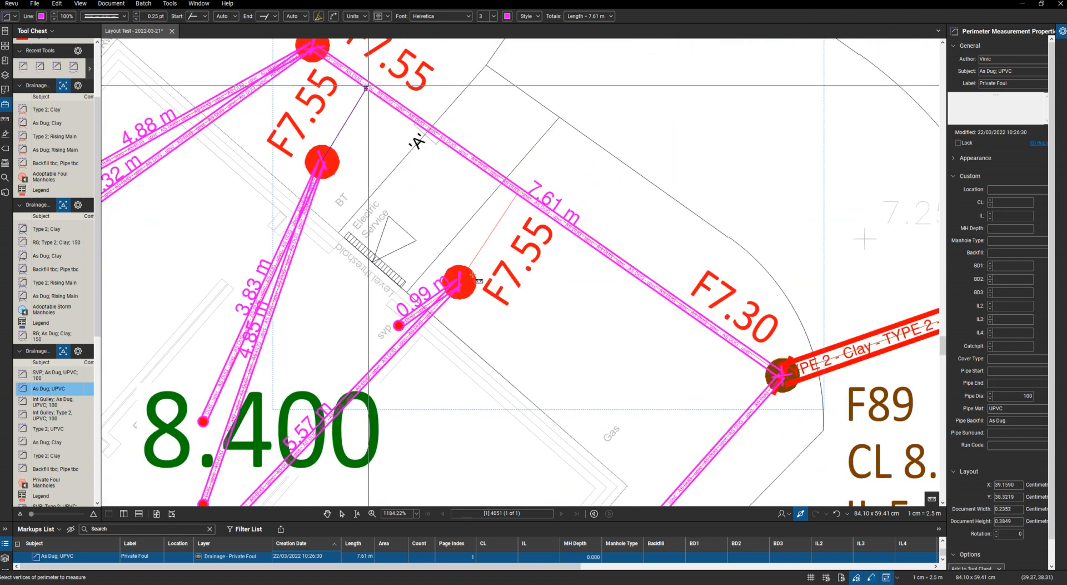
pyautogui.doubleClick(367, 87)
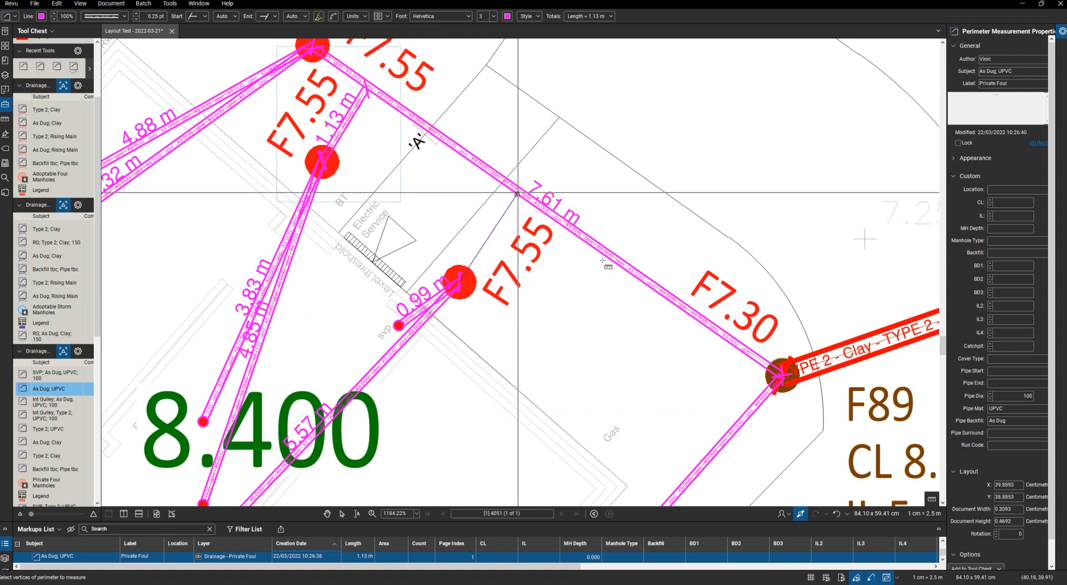
# Trace the private foul run from the uppermost F7.85 chamber at house 8.700 to manhole F86, using As Dug; UPVC
pyautogui.scroll(-10, 603, 260)
pyautogui.scroll(6, 547, 167)
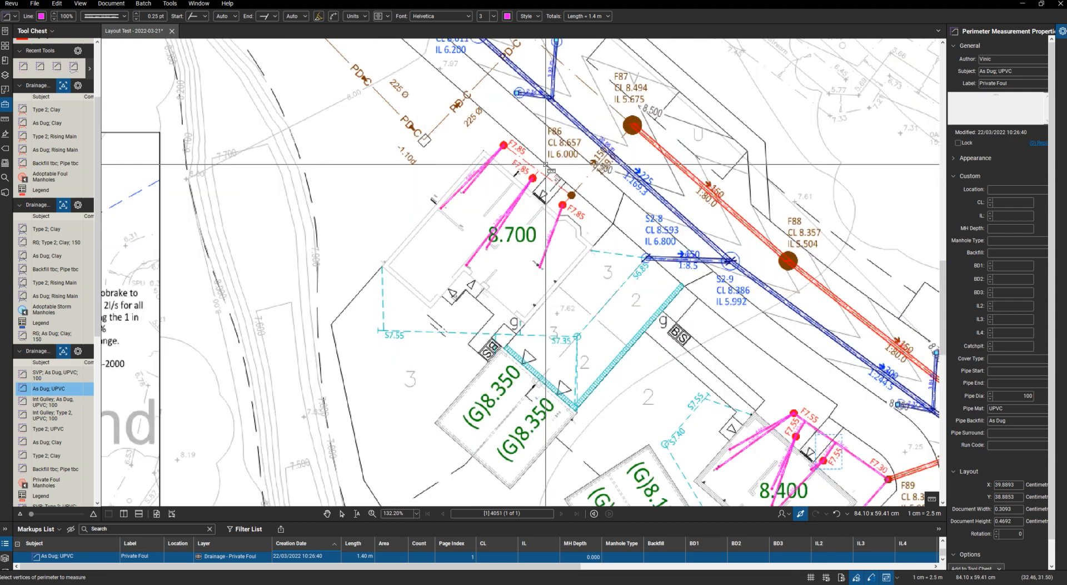
pyautogui.scroll(8, 517, 153)
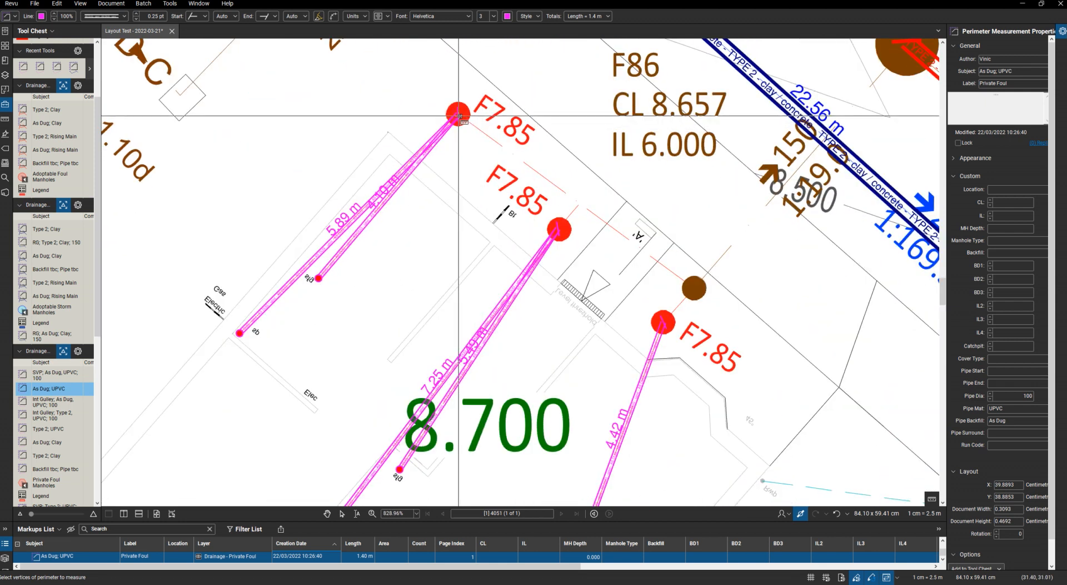
pyautogui.click(456, 114)
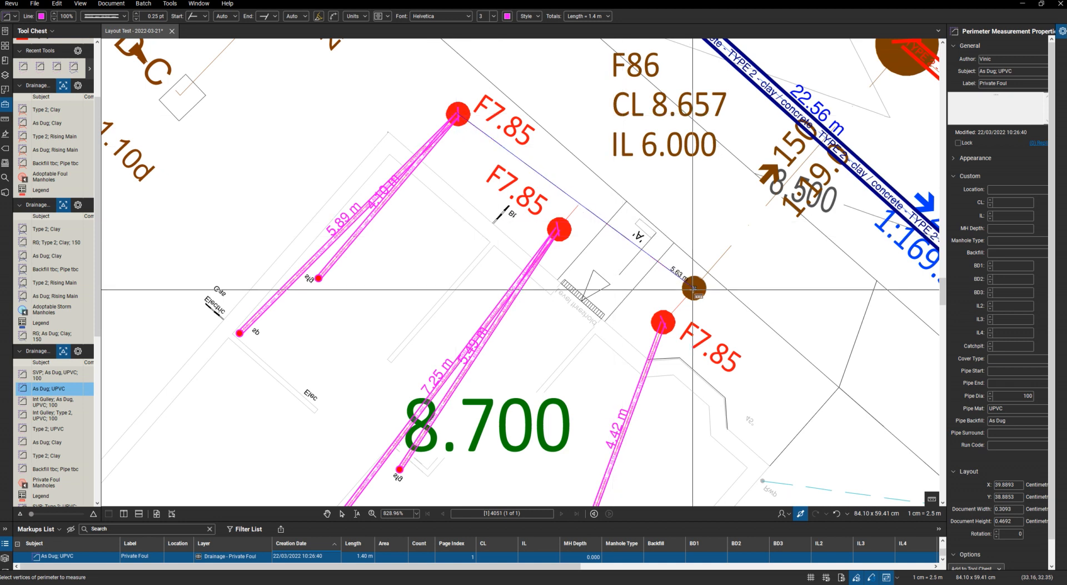
# Trace the short private foul connections from the middle F7.85 chamber to the new run and from the lowest F7.85 chamber to manhole F86
pyautogui.scroll(3, 559, 221)
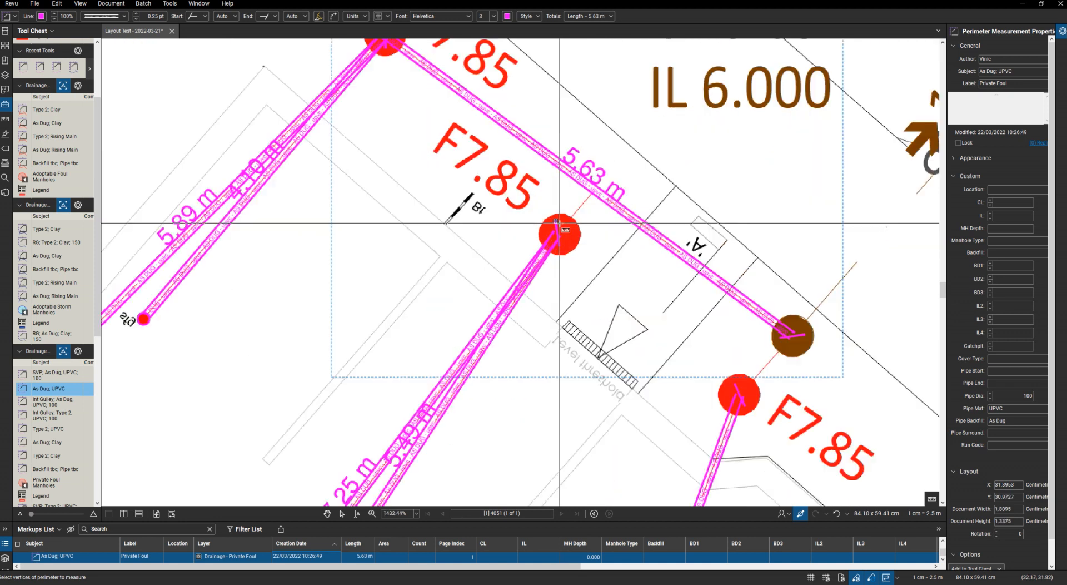
pyautogui.click(557, 234)
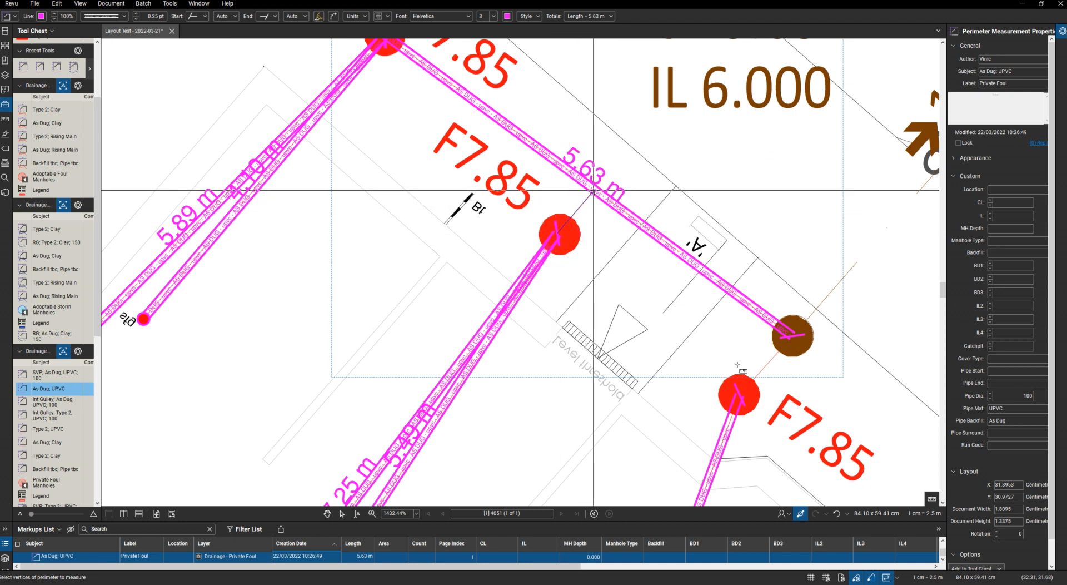
pyautogui.click(738, 392)
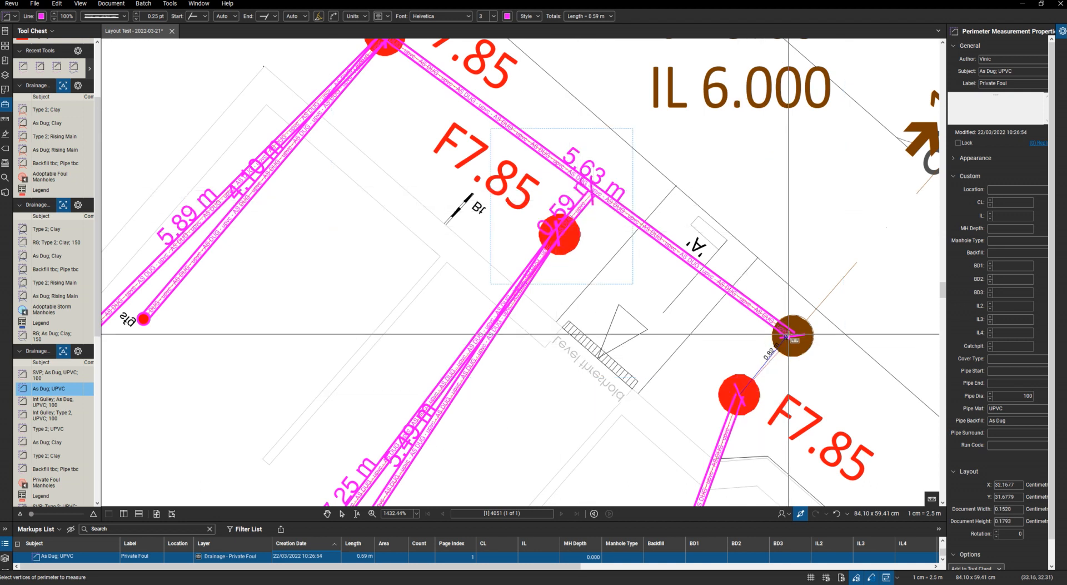
pyautogui.doubleClick(792, 335)
# Trace the adoptable foul run from manhole F86 to manhole F87, using the Type 2; Clay measurement
pyautogui.scroll(-7, 420, 324)
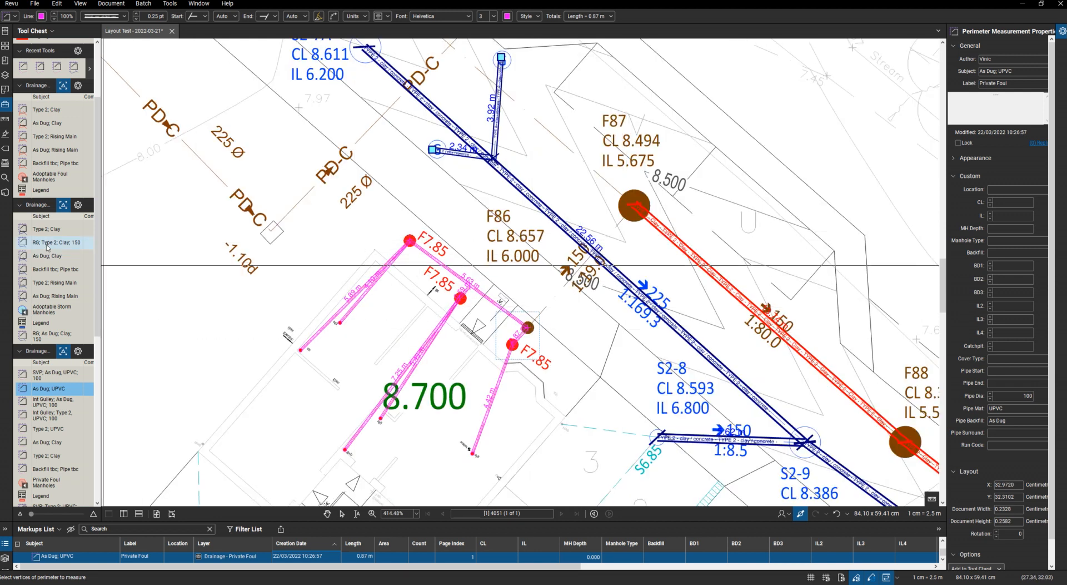
pyautogui.scroll(3, 49, 271)
pyautogui.click(58, 211)
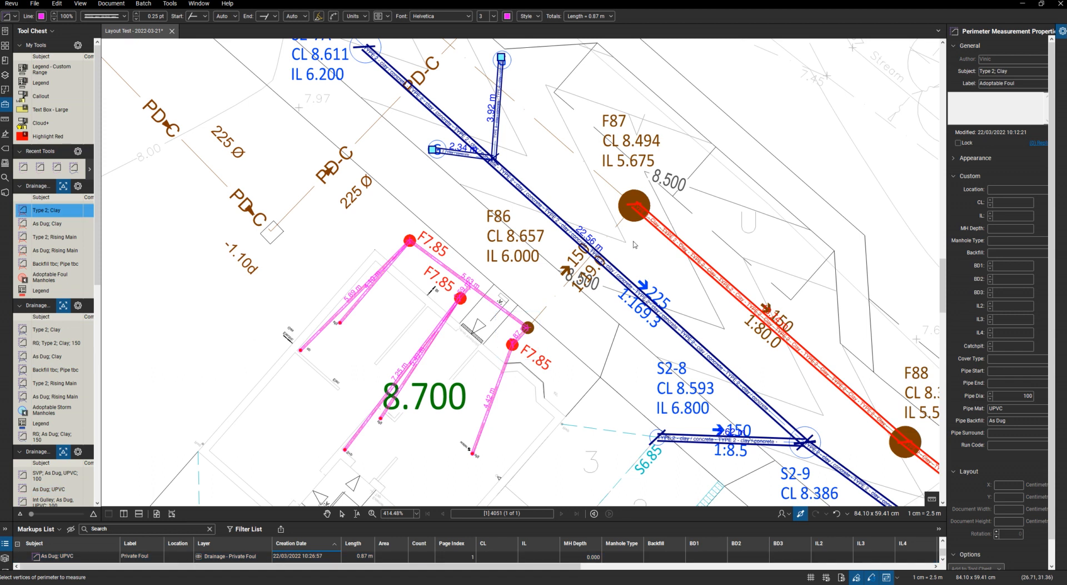
pyautogui.scroll(5, 528, 312)
pyautogui.click(497, 344)
pyautogui.scroll(-4, 498, 345)
pyautogui.scroll(3, 613, 210)
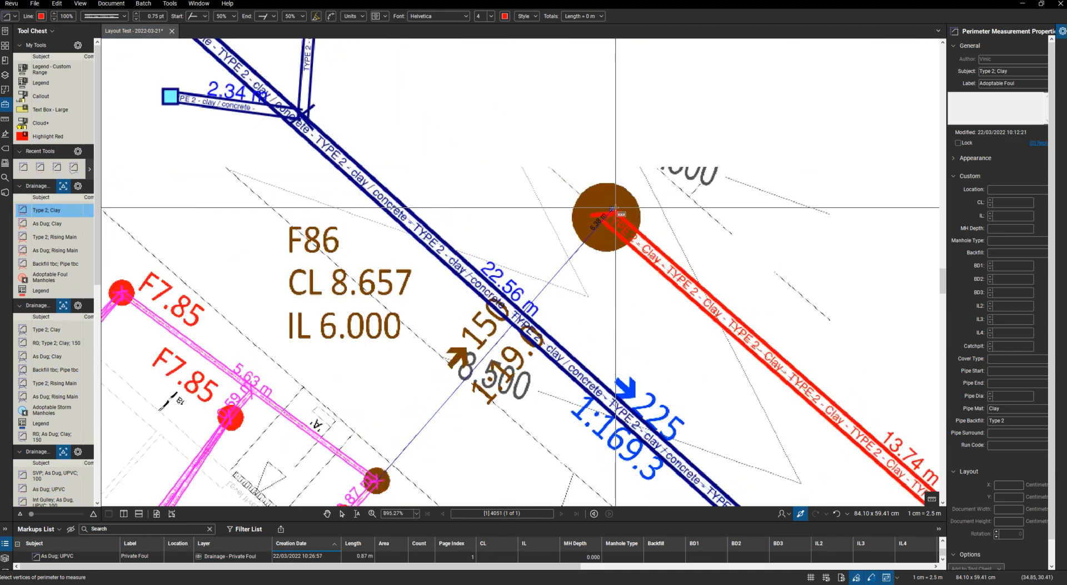
pyautogui.doubleClick(488, 194)
# Trace the private storm run from rodding point S7.35 to manhole S2-11, using the RE; As Dug; UPVC; 100 measurement
pyautogui.scroll(-7, 485, 195)
pyautogui.scroll(-4, 481, 194)
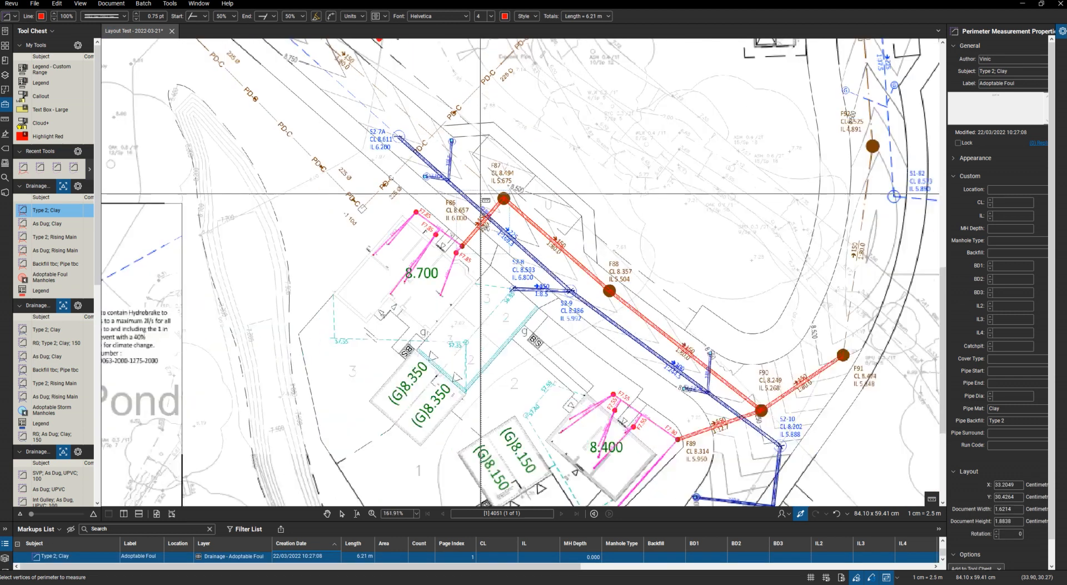
pyautogui.scroll(2, 596, 393)
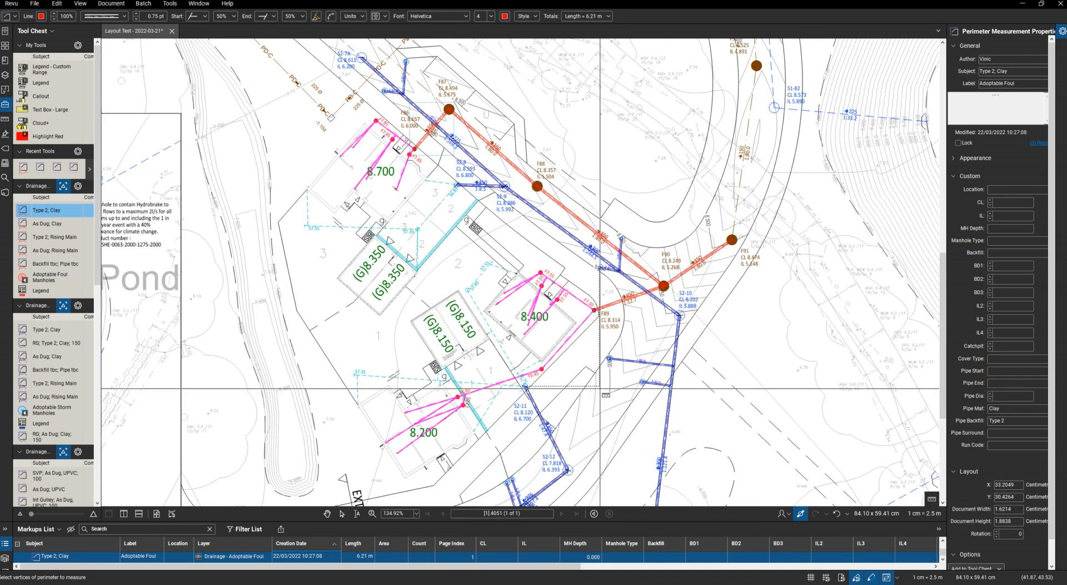
pyautogui.scroll(-5, 48, 359)
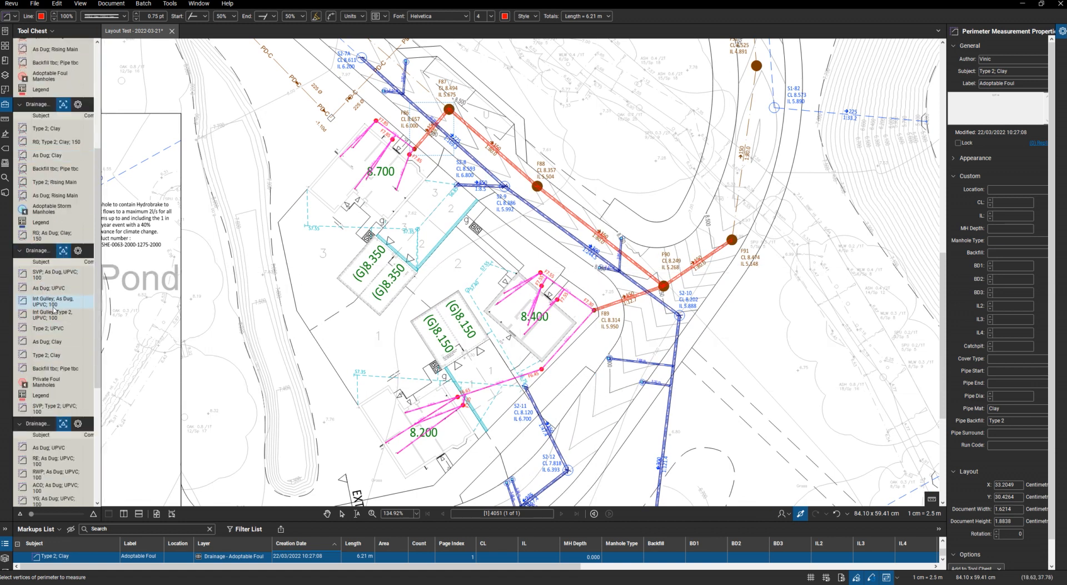
pyautogui.scroll(-3, 53, 310)
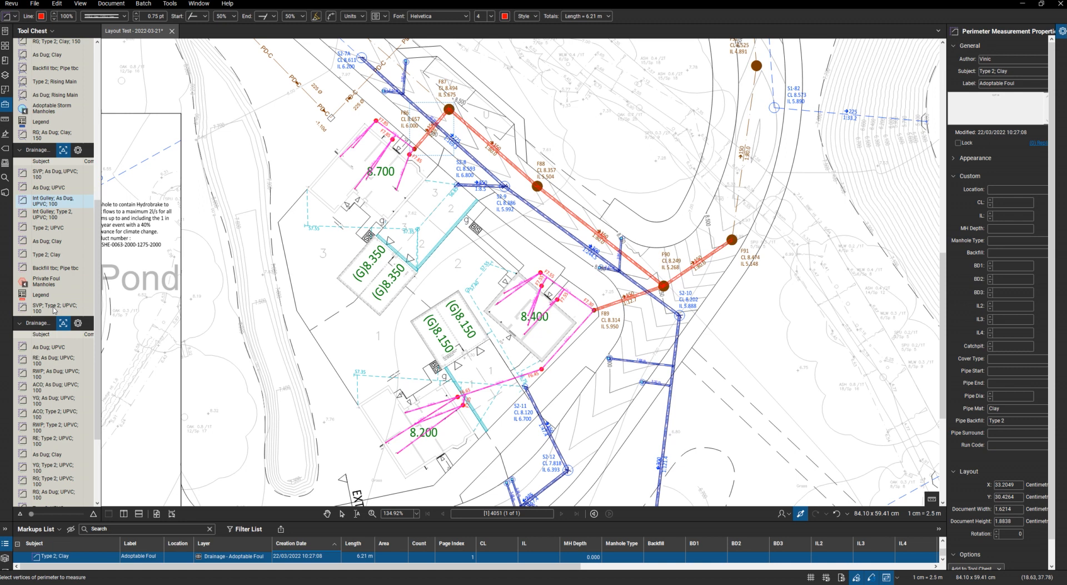
pyautogui.scroll(-3, 53, 310)
pyautogui.click(46, 264)
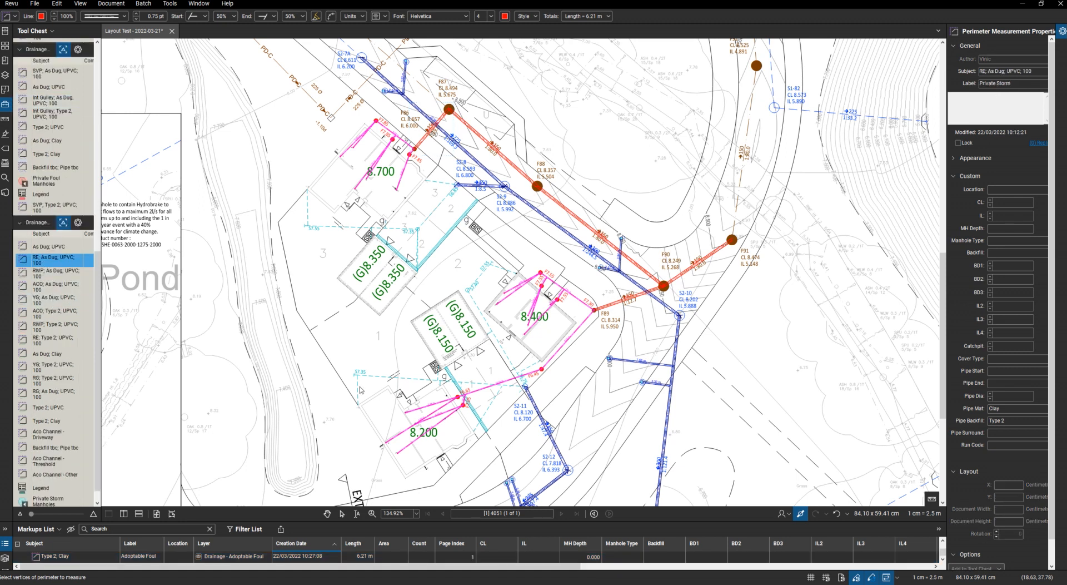
pyautogui.scroll(8, 361, 389)
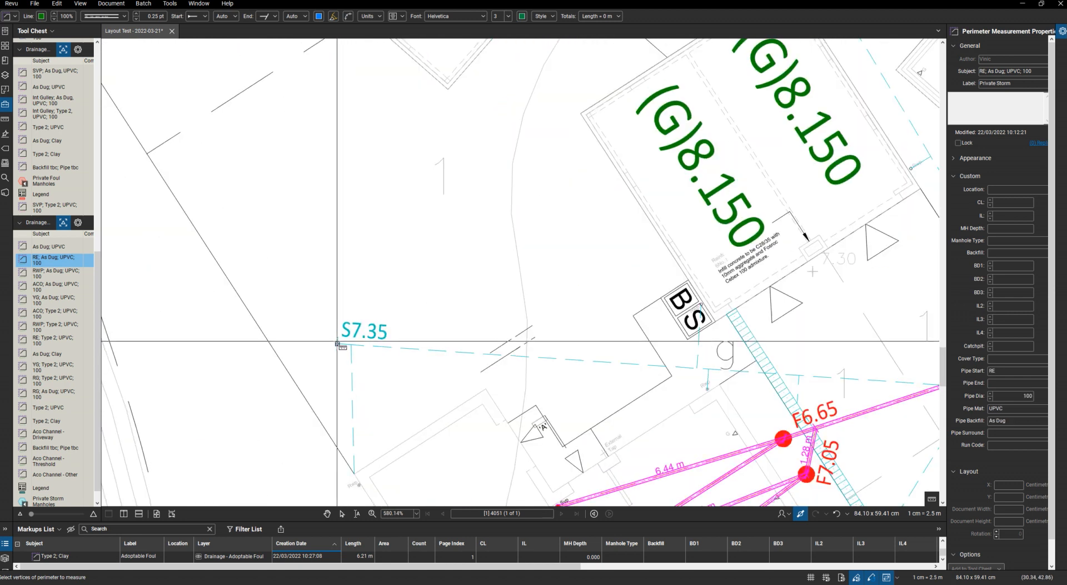
pyautogui.click(337, 343)
pyautogui.scroll(-3, 337, 343)
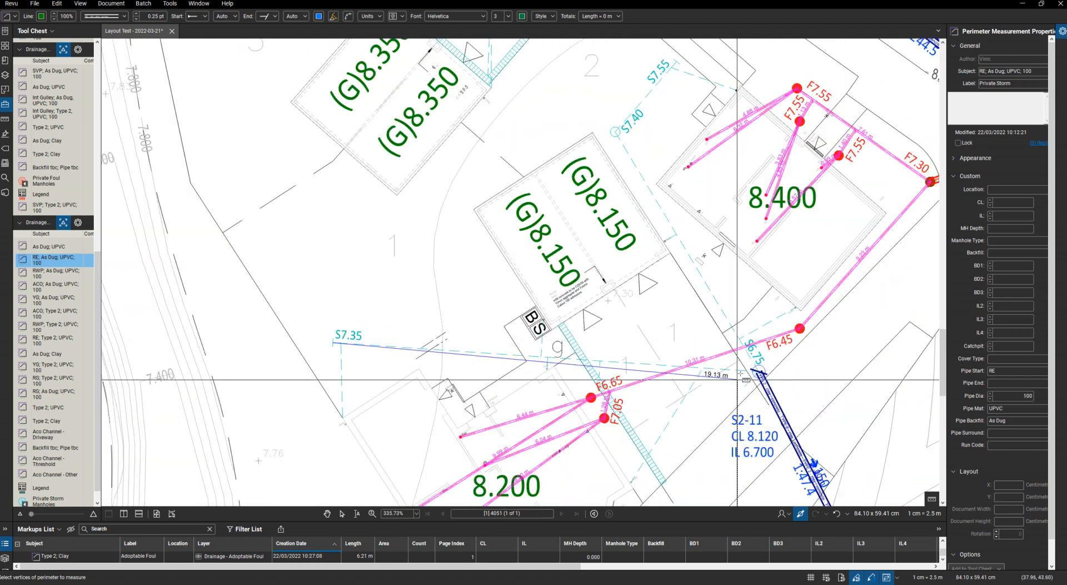
pyautogui.scroll(3, 754, 375)
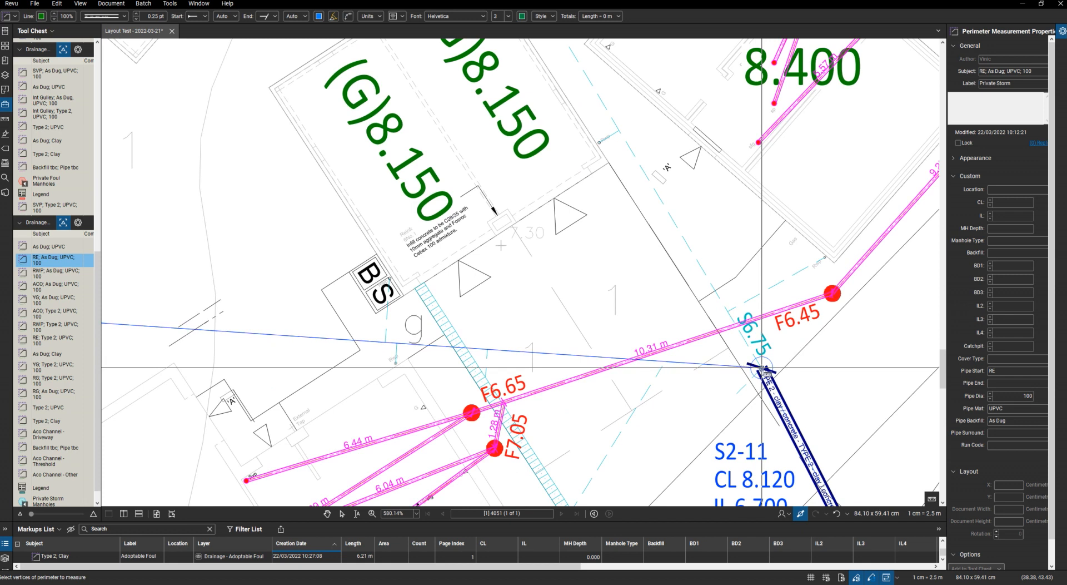
pyautogui.doubleClick(761, 366)
# Trace the rainwater pipe run from the Rwp at house 8.200's corner near S7.35 to the storm run, using RWP; As Dug; UPVC; 100
pyautogui.scroll(-5, 583, 353)
pyautogui.scroll(4, 392, 315)
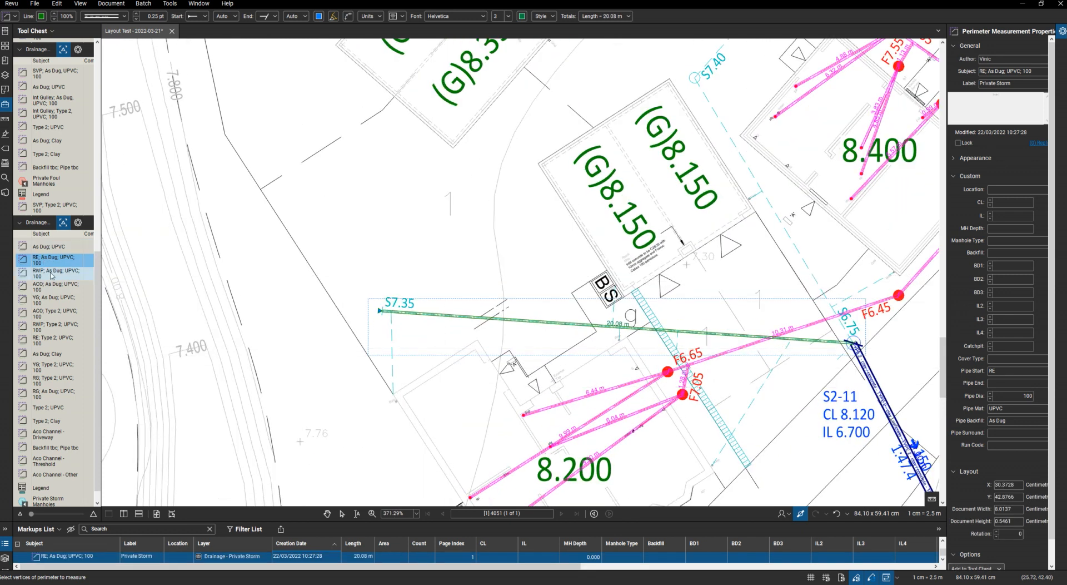
pyautogui.click(78, 277)
pyautogui.scroll(9, 395, 431)
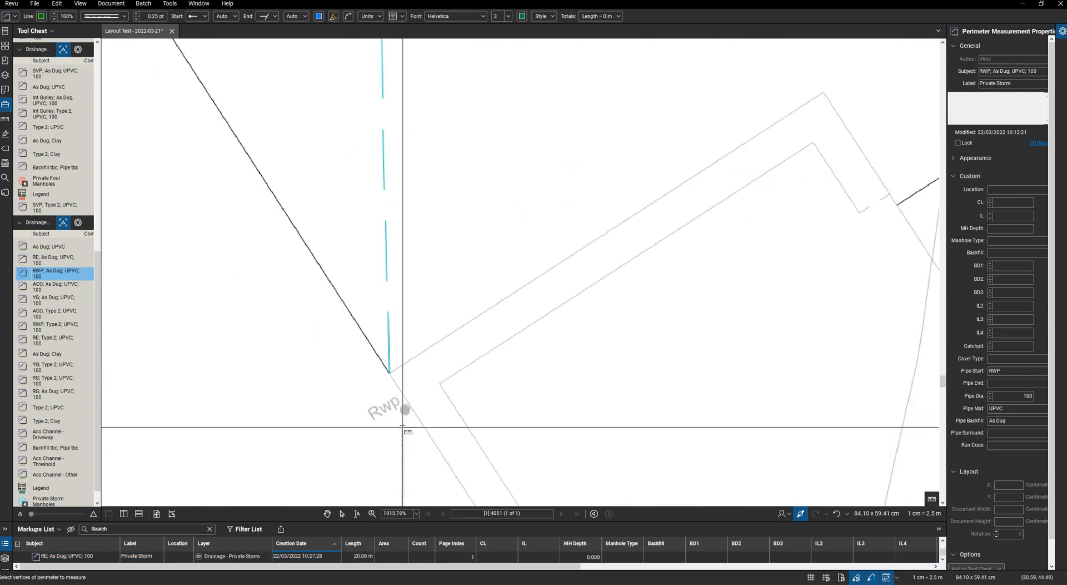
pyautogui.click(388, 375)
pyautogui.scroll(4, 413, 236)
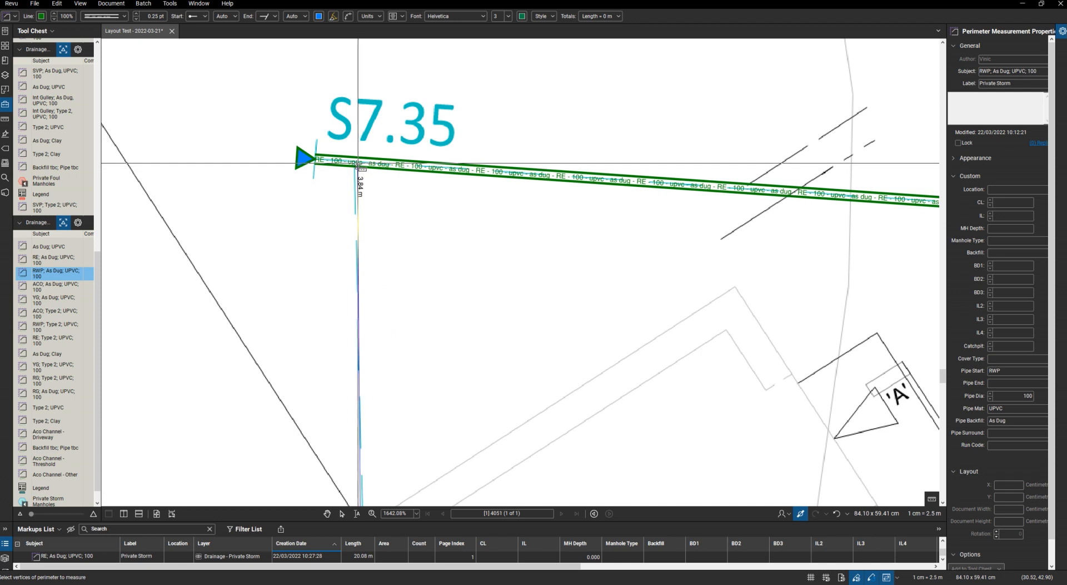
pyautogui.doubleClick(413, 306)
# Trace the two short rainwater connections to the storm run, from the Rwp by the garage's BS box and the Rwp at house 8.200 opposite
pyautogui.scroll(-6, 413, 306)
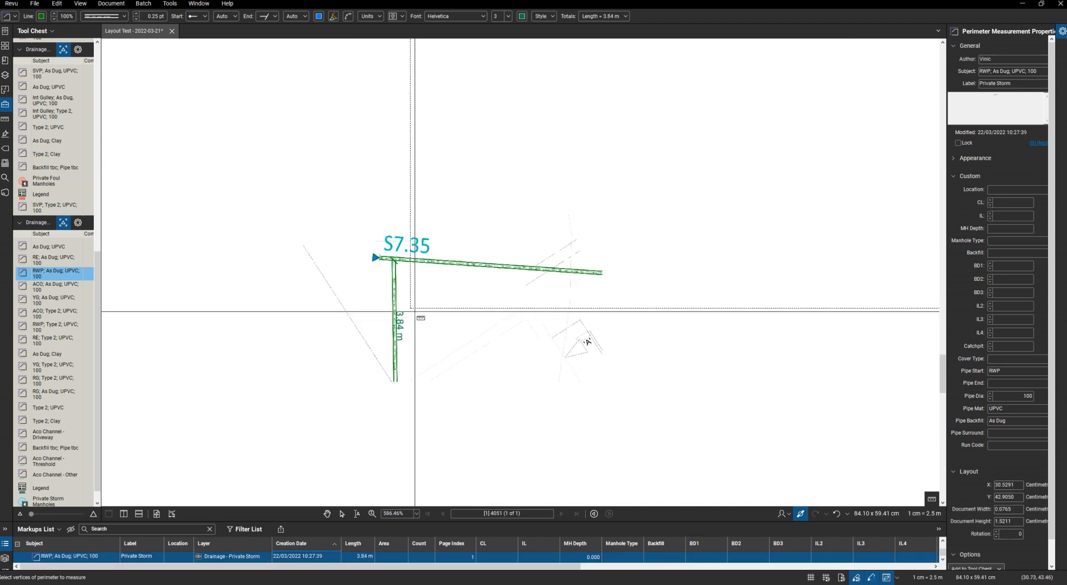
pyautogui.scroll(3, 754, 245)
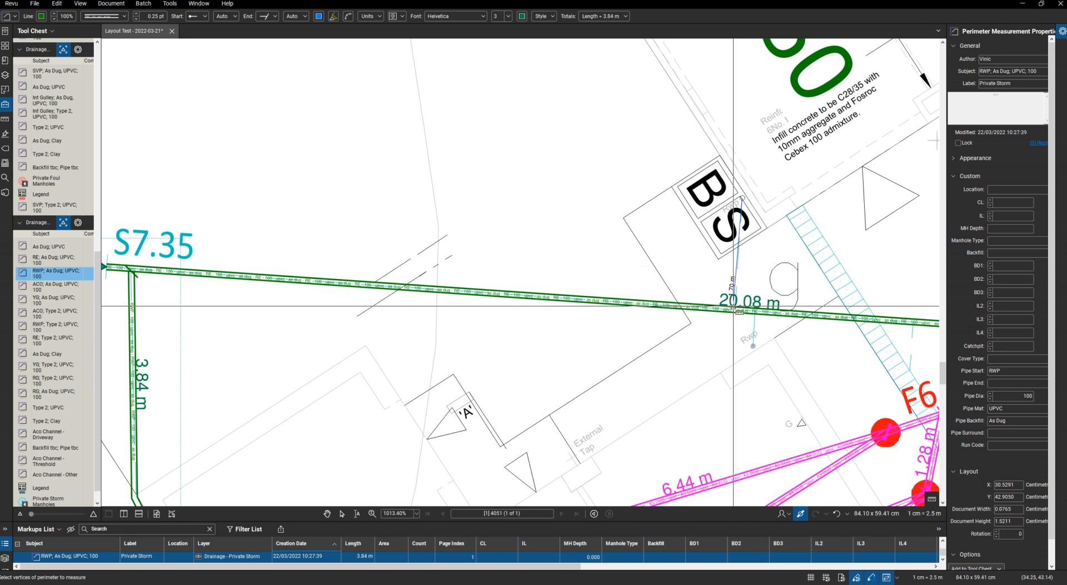
pyautogui.doubleClick(737, 310)
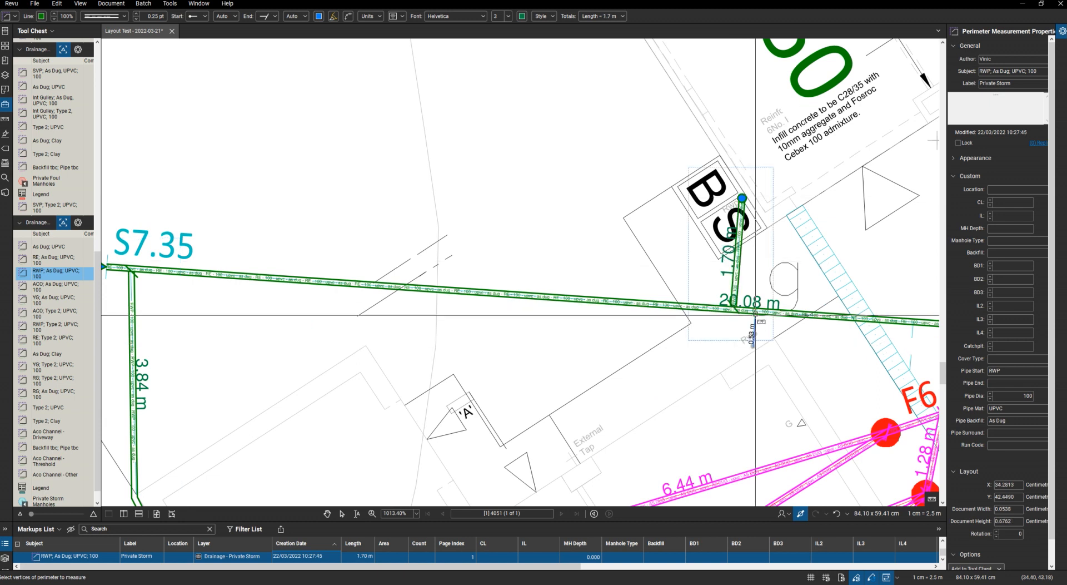
pyautogui.scroll(-6, 636, 340)
# Trace the rainwater run from the Rwp beside the lower end of the drainage channel at house 8.200 to the storm run, using RWP; Type 2; UPVC; 100
pyautogui.scroll(5, 728, 373)
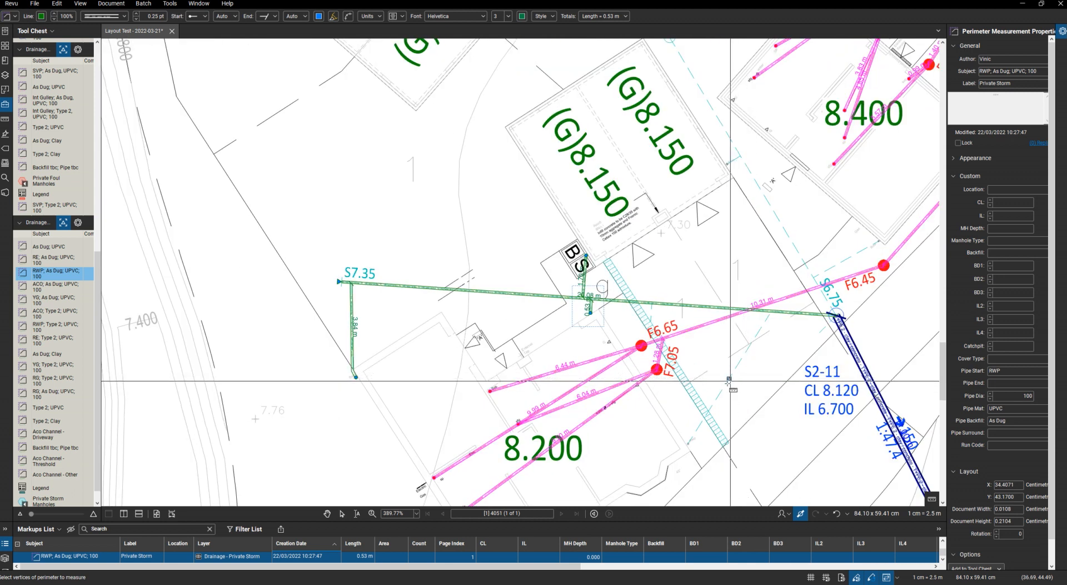
pyautogui.click(55, 328)
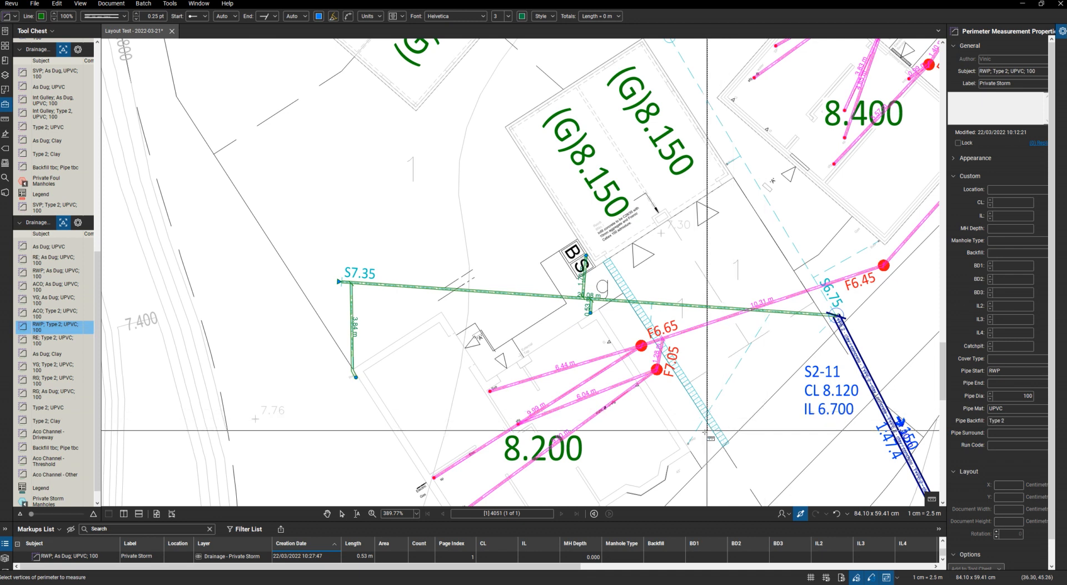
pyautogui.scroll(5, 700, 443)
pyautogui.click(662, 445)
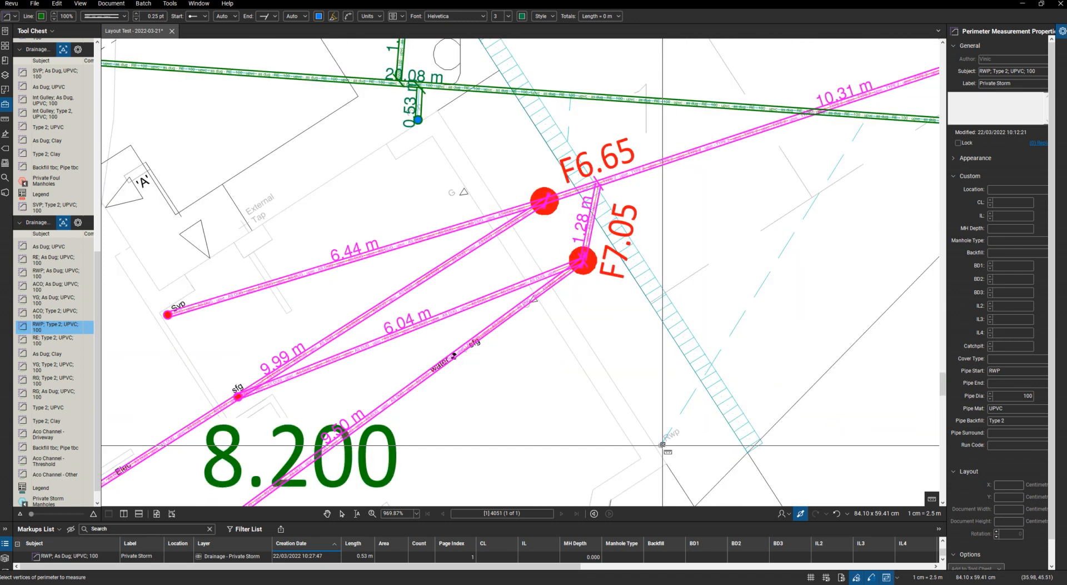
pyautogui.scroll(-4, 662, 444)
pyautogui.scroll(4, 754, 289)
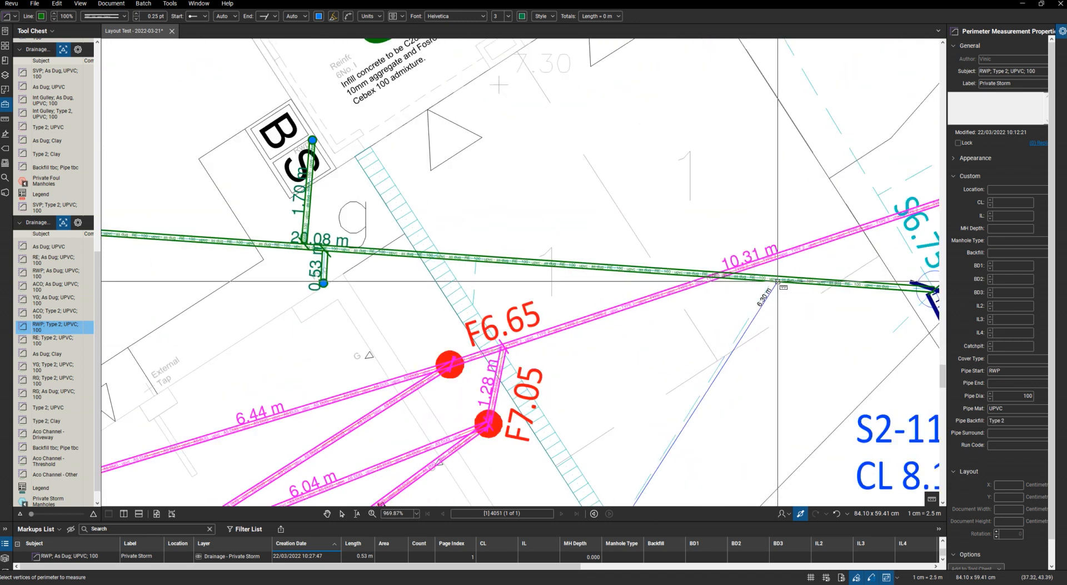
pyautogui.doubleClick(771, 280)
# Trace the short connection from the drainage channel near chamber F6.65 to the storm run, using the ACO; Type 2; UPVC; 100 measurement
pyautogui.scroll(-3, 489, 228)
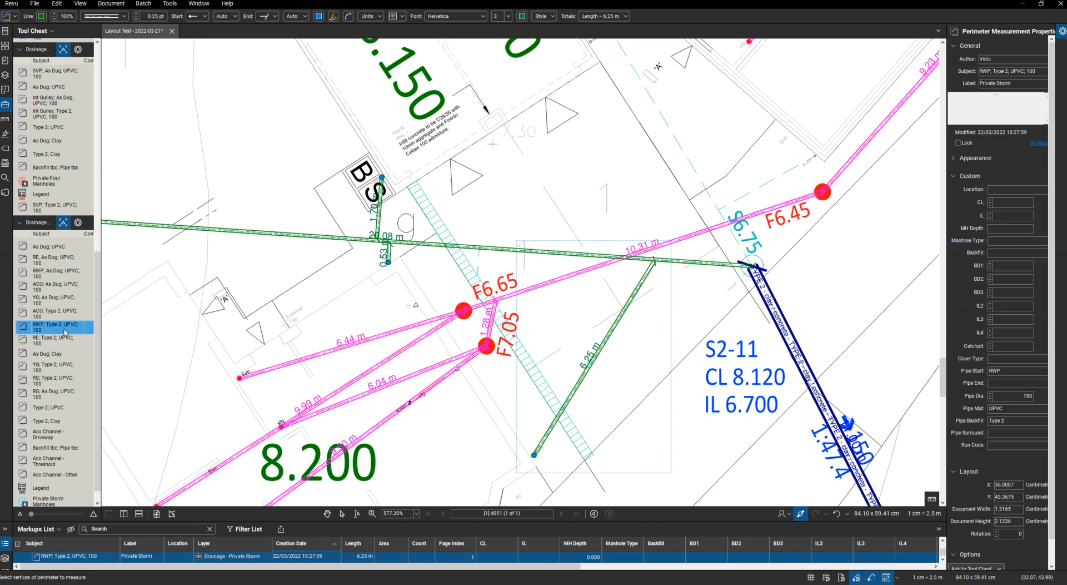
pyautogui.click(54, 313)
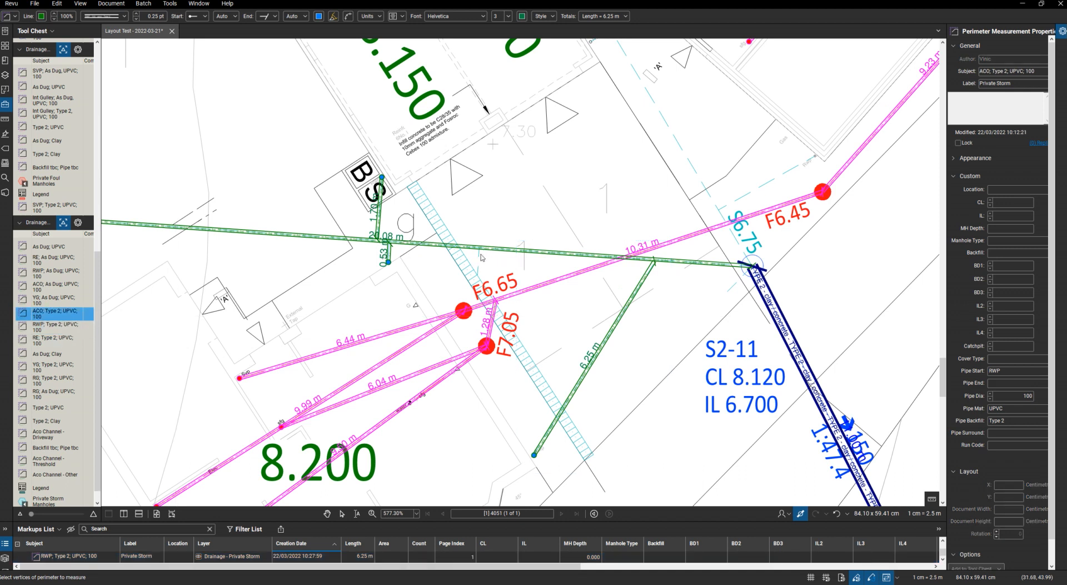
pyautogui.scroll(6, 480, 261)
pyautogui.click(473, 300)
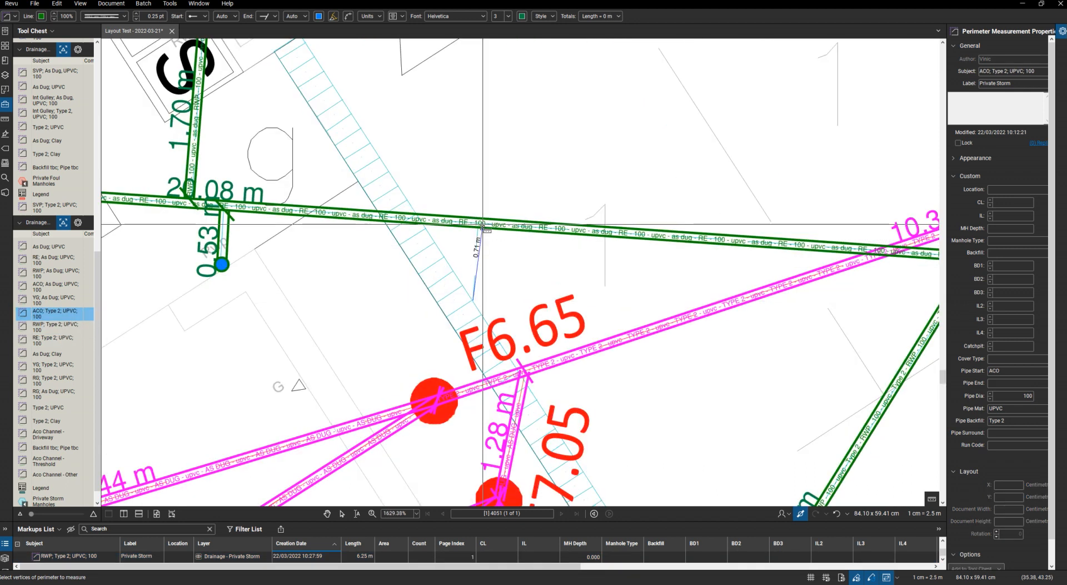
pyautogui.doubleClick(477, 224)
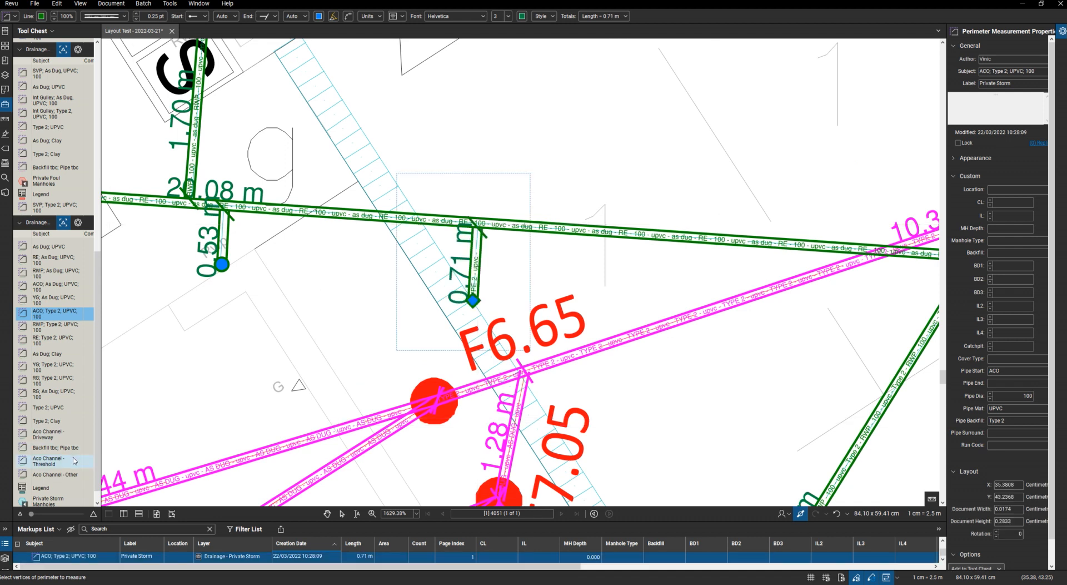
# Trace the full length of the drainage channel beside house 8.200, using the Aco Channel - Driveway measurement
pyautogui.click(48, 434)
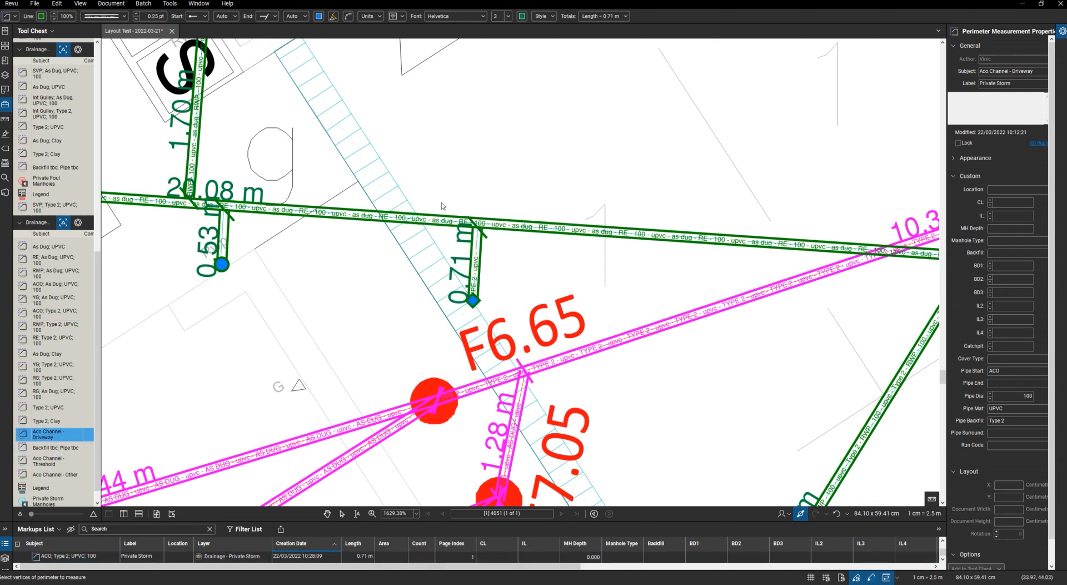
pyautogui.scroll(-4, 440, 203)
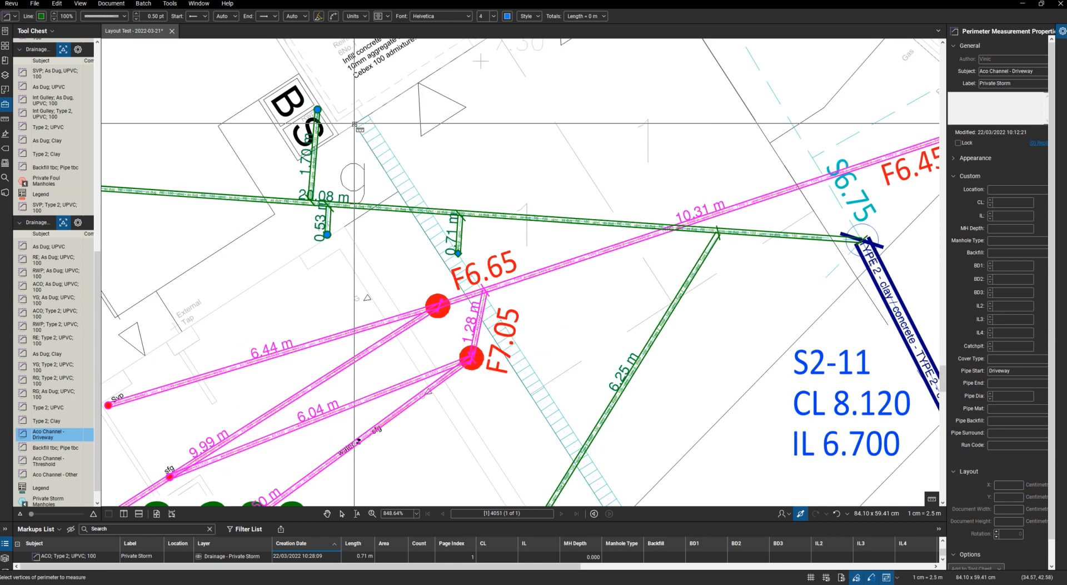
pyautogui.click(356, 125)
pyautogui.scroll(-5, 359, 125)
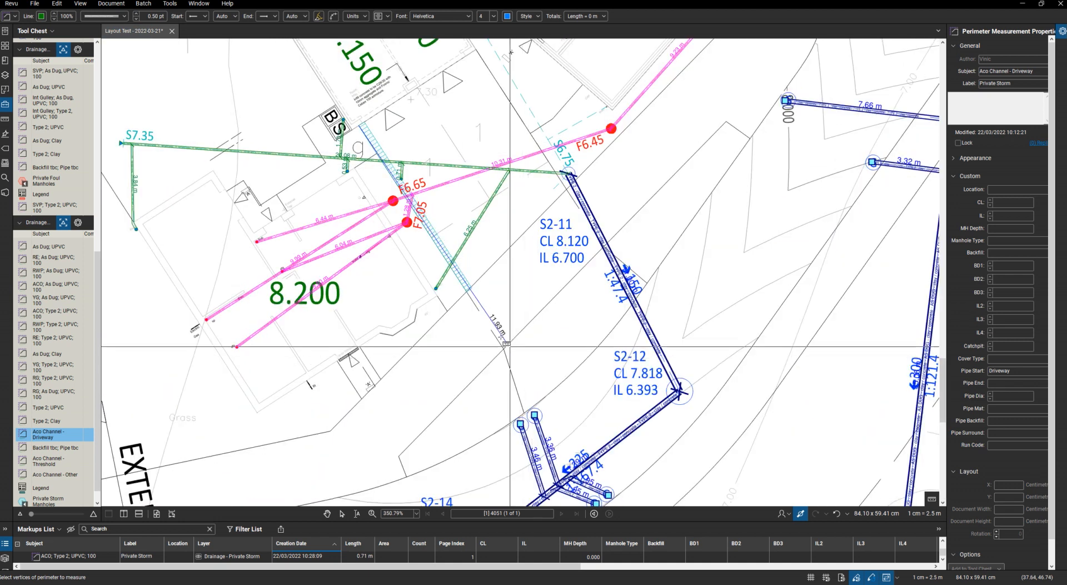
pyautogui.scroll(3, 502, 332)
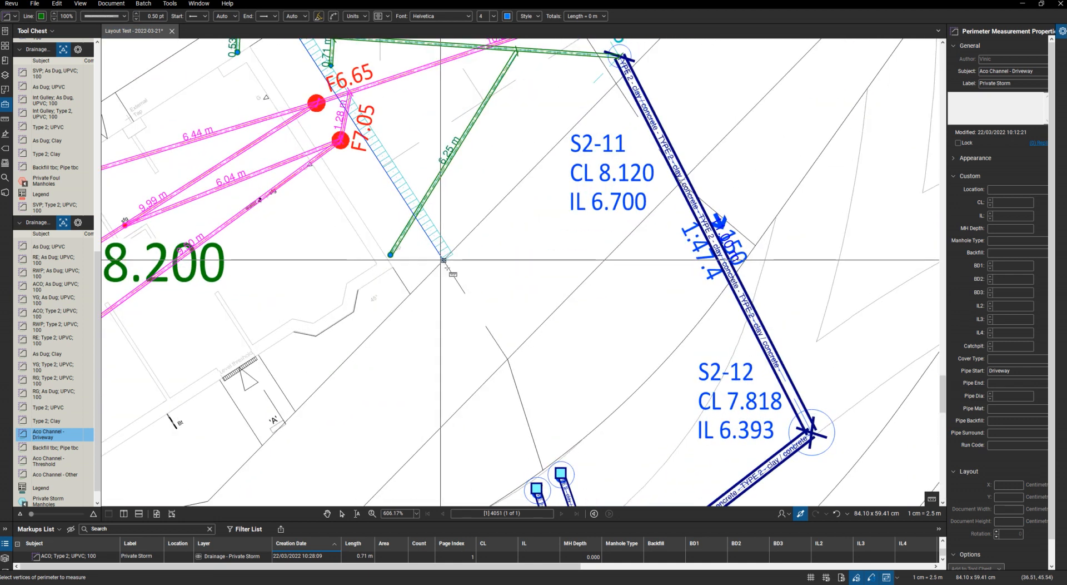
pyautogui.doubleClick(455, 294)
# Trace the storm run from S7.55 to chamber S7.40 beside house 8.400, using RE; As Dug; UPVC; 100
pyautogui.scroll(-5, 455, 294)
pyautogui.scroll(4, 422, 239)
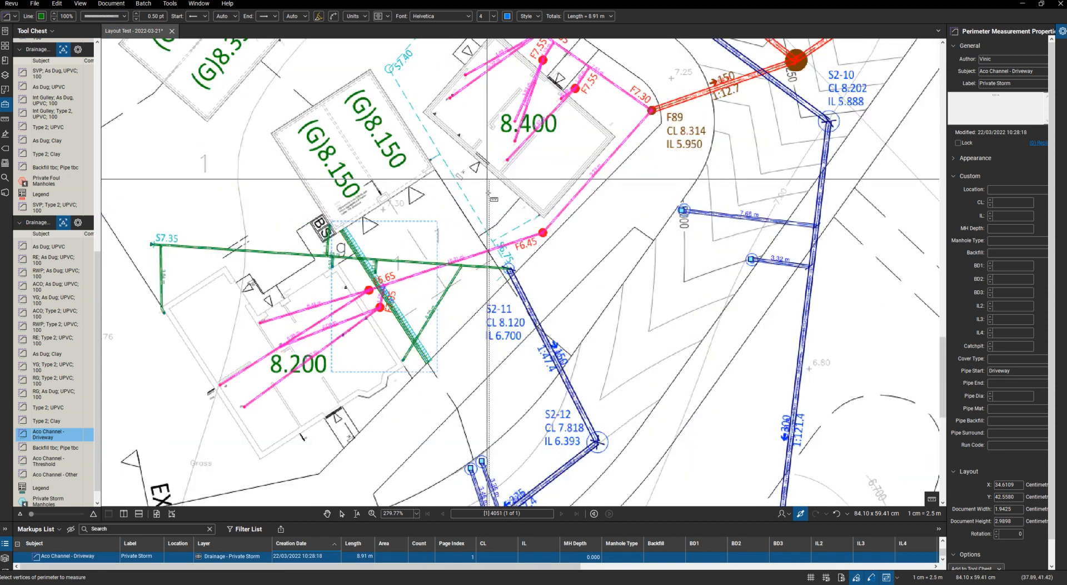
pyautogui.scroll(5, 484, 230)
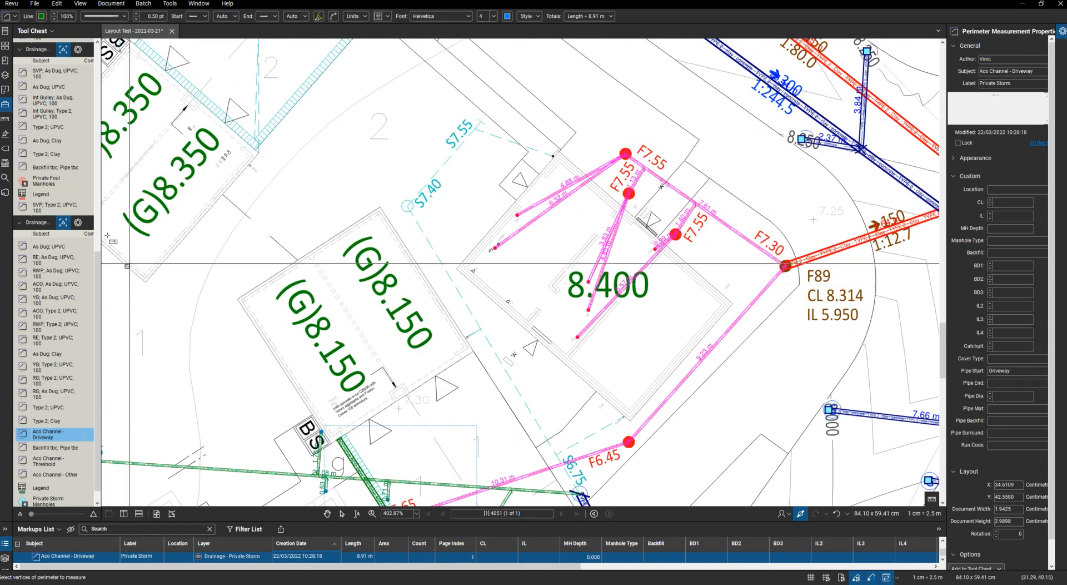
pyautogui.click(476, 127)
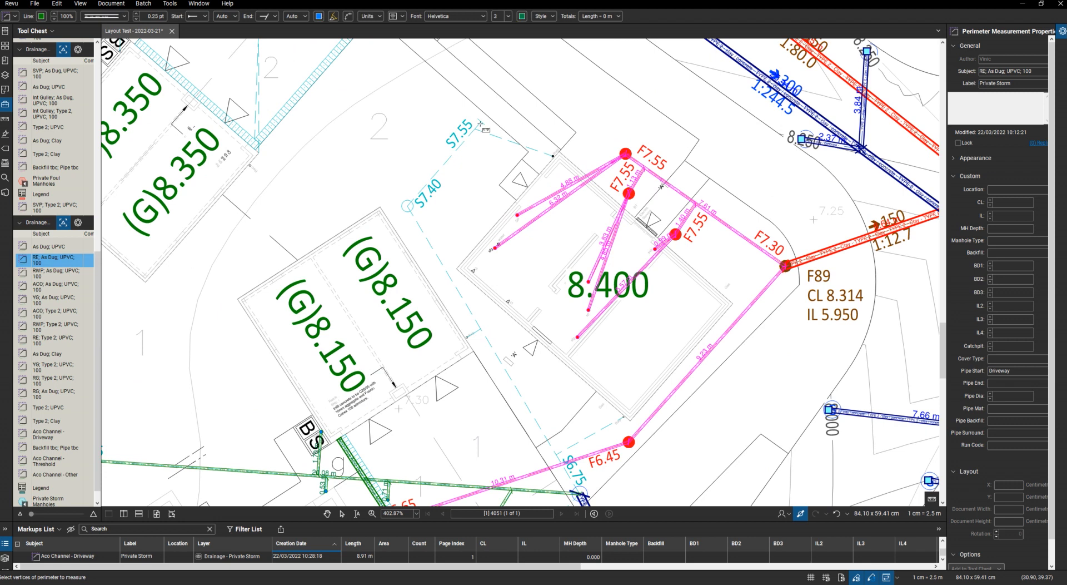
pyautogui.doubleClick(407, 206)
# Trace the rainwater run from the Rwp at house 8.400's corner near S7.55 to the S7.55–S7.40 run, using RWP; As Dug; UPVC; 100
pyautogui.click(55, 273)
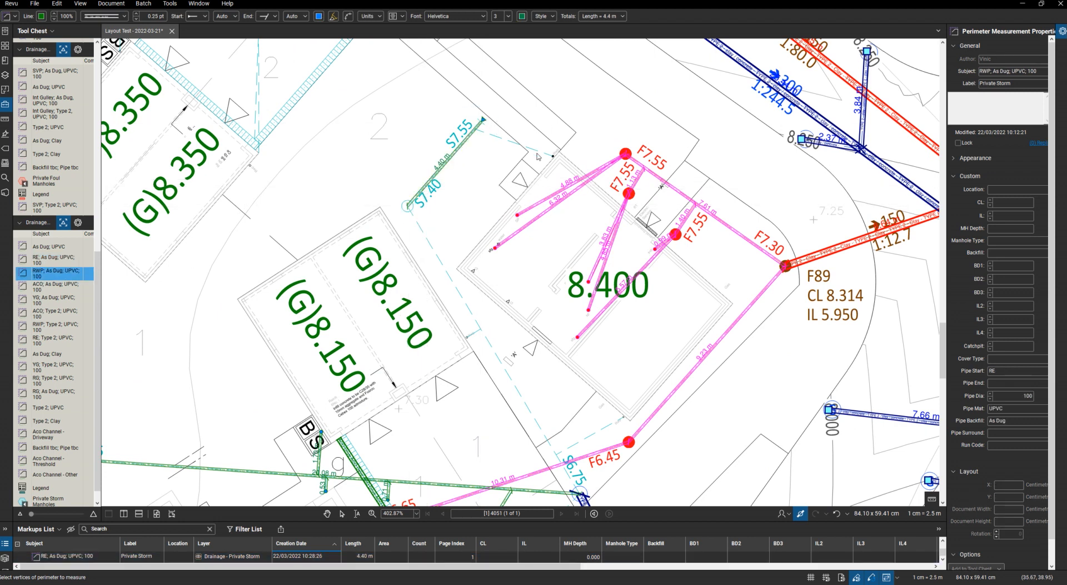
pyautogui.scroll(5, 555, 161)
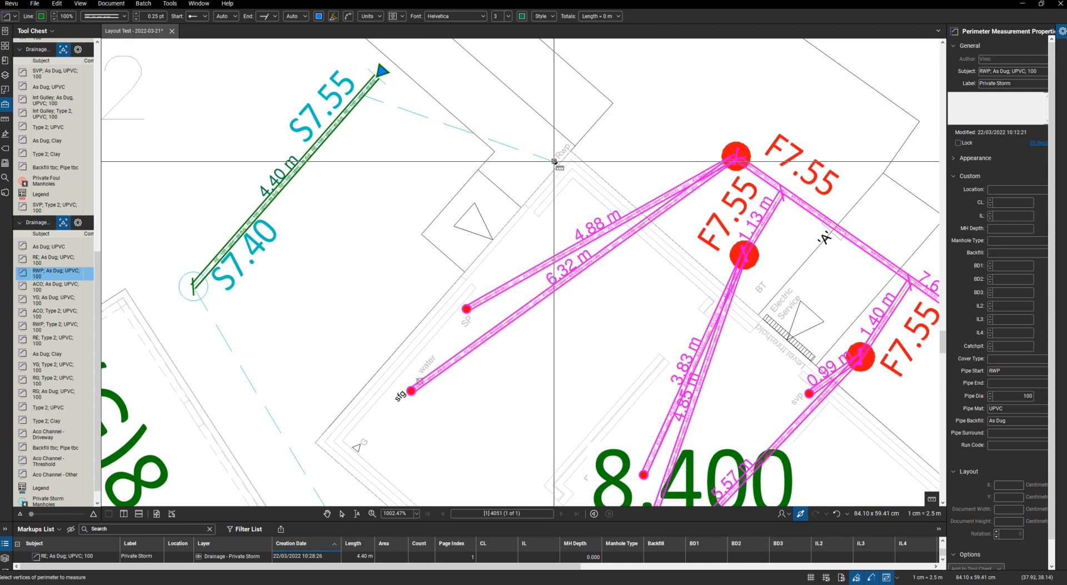
pyautogui.click(554, 162)
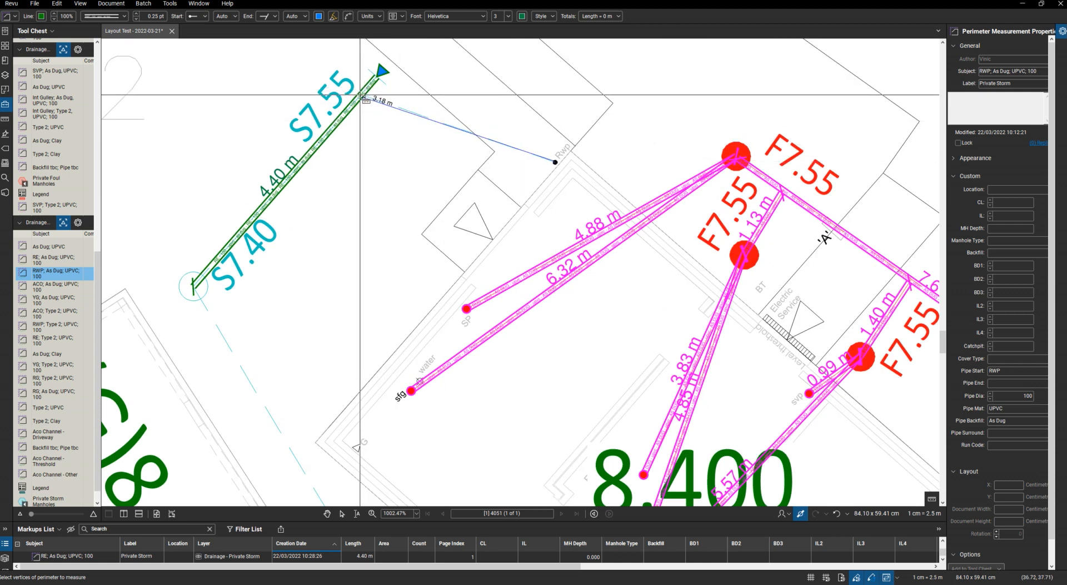
pyautogui.press('Return')
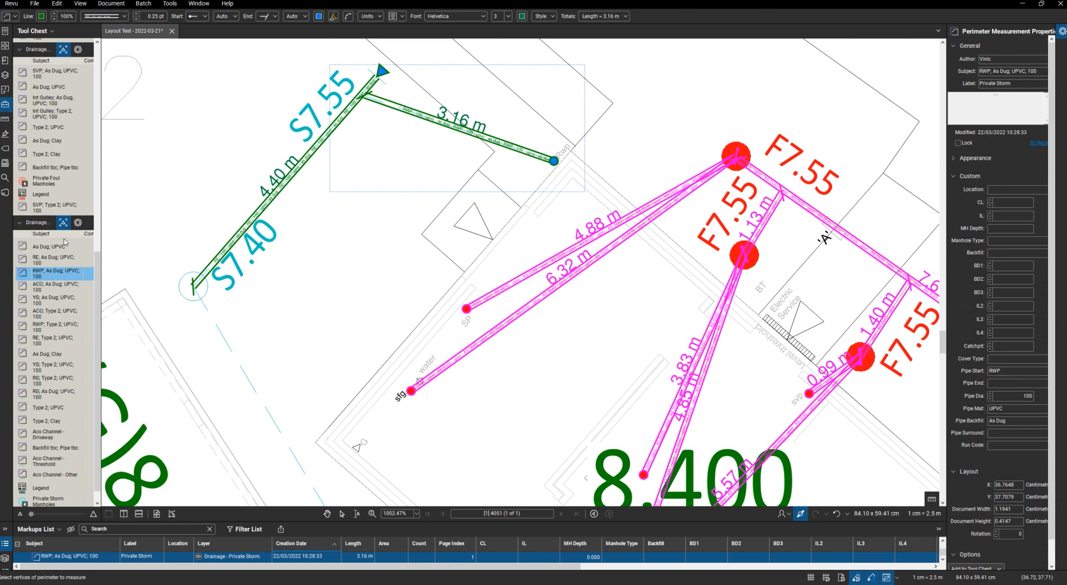
# Trace the storm run from chamber S7.40 down to S6.75 at manhole S2-11, using As Dug; UPVC
pyautogui.click(50, 246)
pyautogui.click(193, 286)
pyautogui.scroll(-10, 319, 159)
pyautogui.scroll(5, 356, 236)
pyautogui.scroll(5, 355, 244)
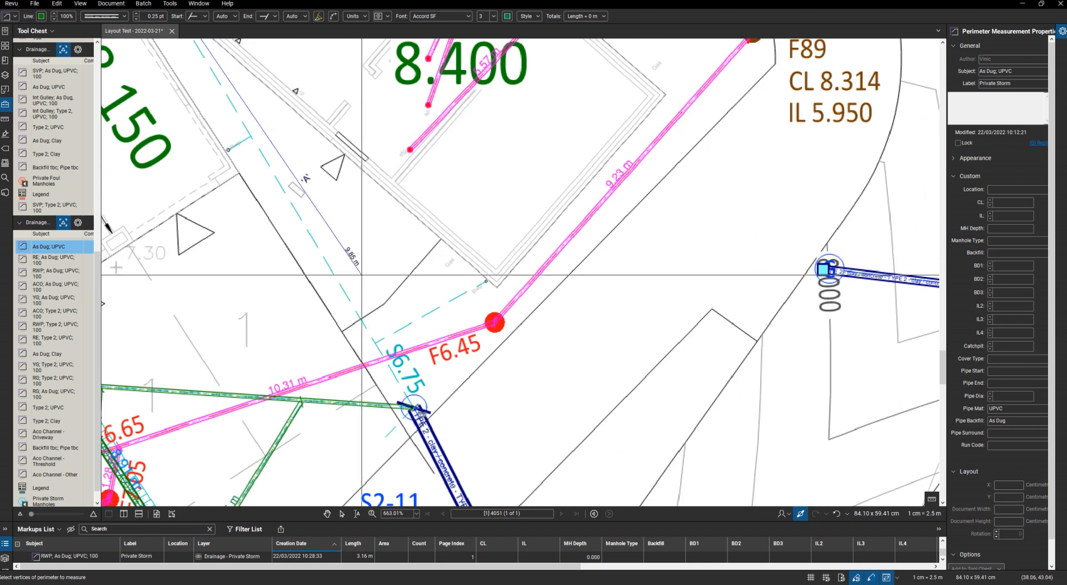
pyautogui.doubleClick(412, 404)
# Trace the short rainwater connection from the Rwp at garage 8.150 to the S7.40–S6.75 run, using RWP; As Dug; UPVC; 100
pyautogui.scroll(-5, 501, 319)
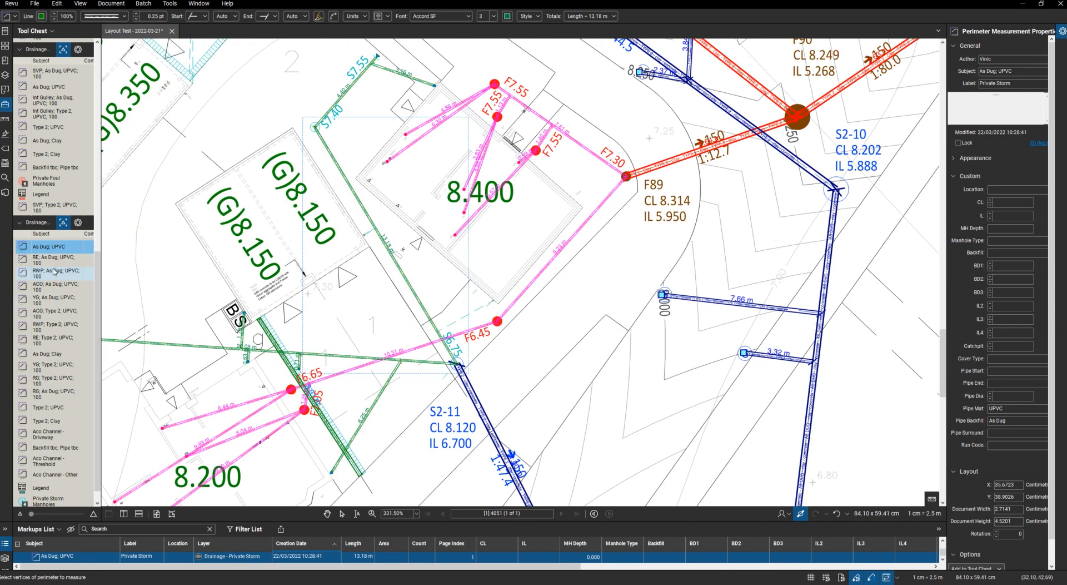
pyautogui.scroll(12, 358, 230)
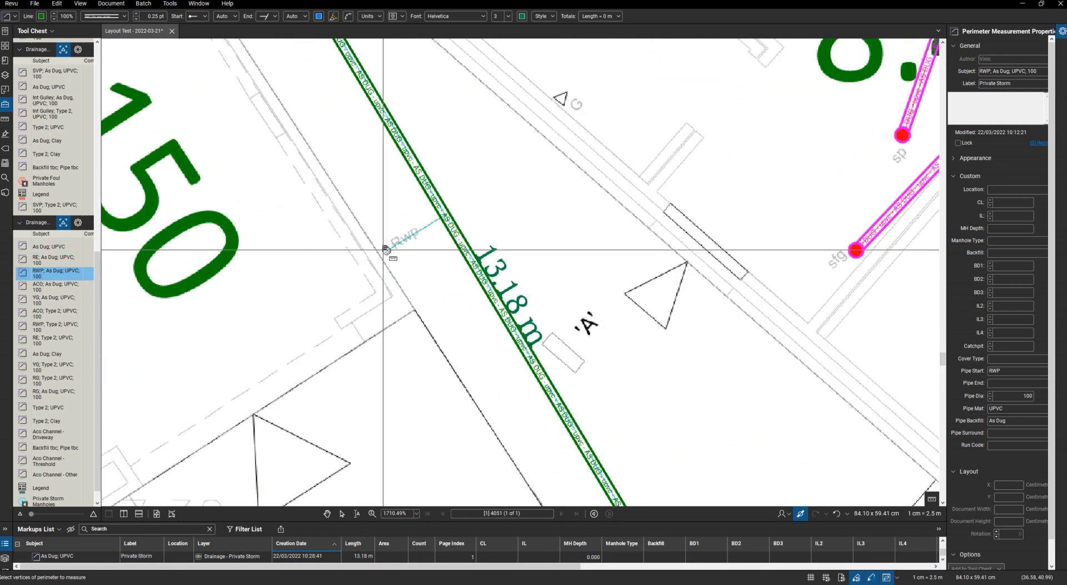
pyautogui.click(387, 251)
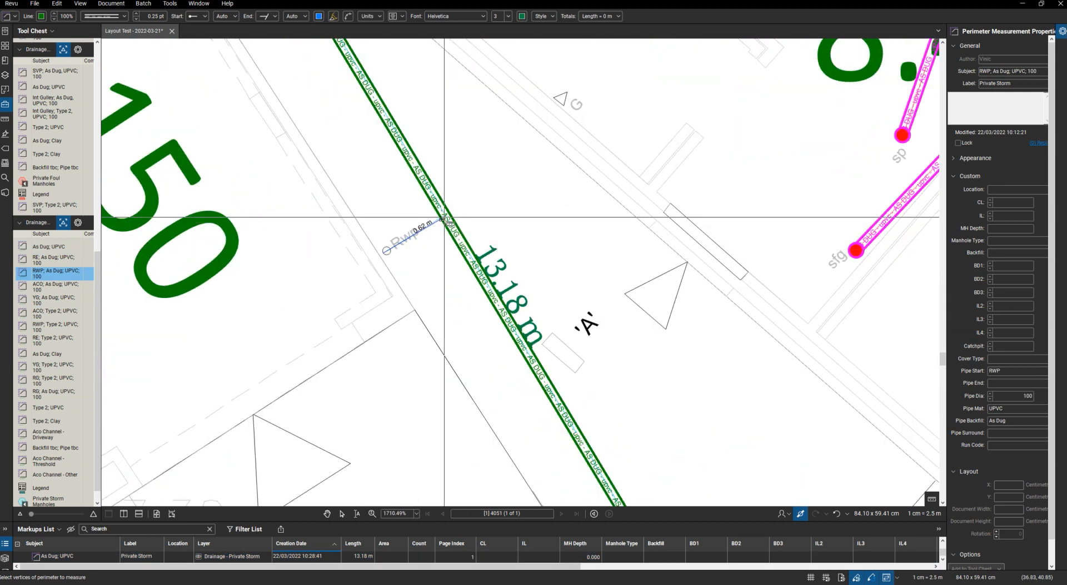
pyautogui.doubleClick(443, 217)
# Trace the rainwater run from the Rwp at house 8.400's corner near F6.45 to the storm run, using RWP; As Dug; UPVC; 100
pyautogui.scroll(-12, 375, 237)
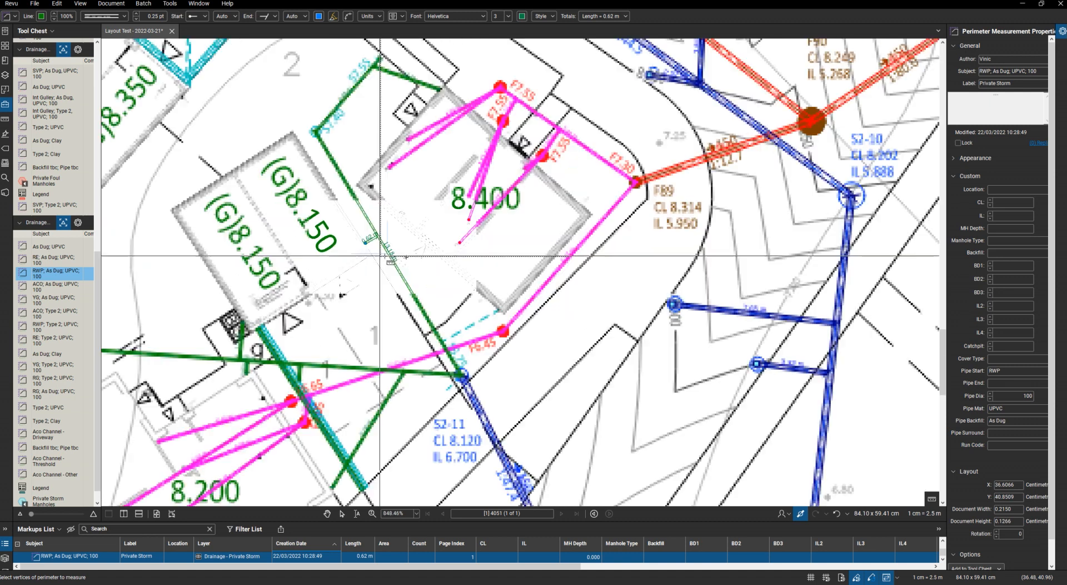
pyautogui.scroll(6, 463, 336)
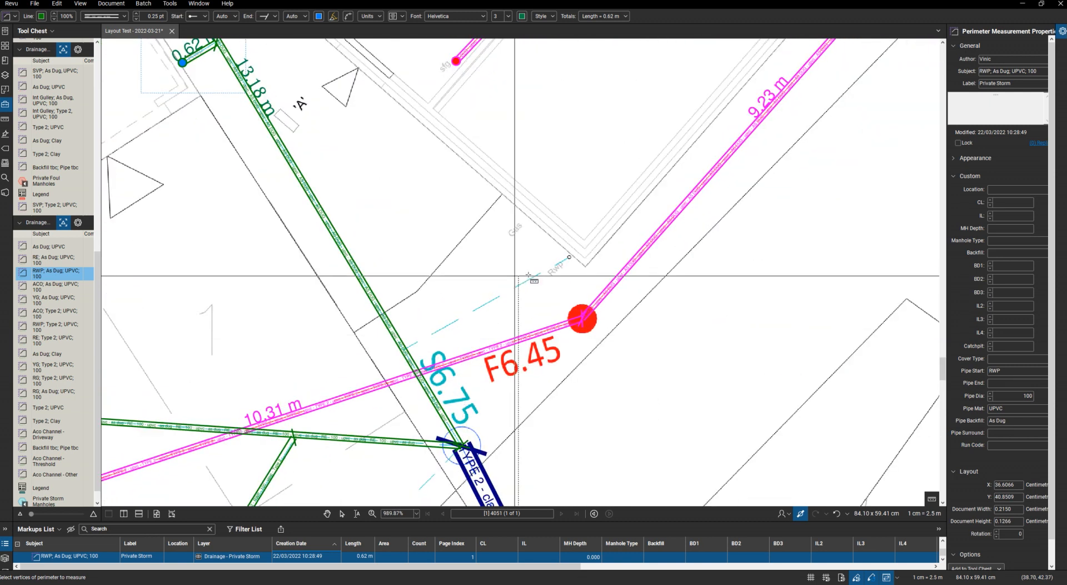
pyautogui.click(562, 259)
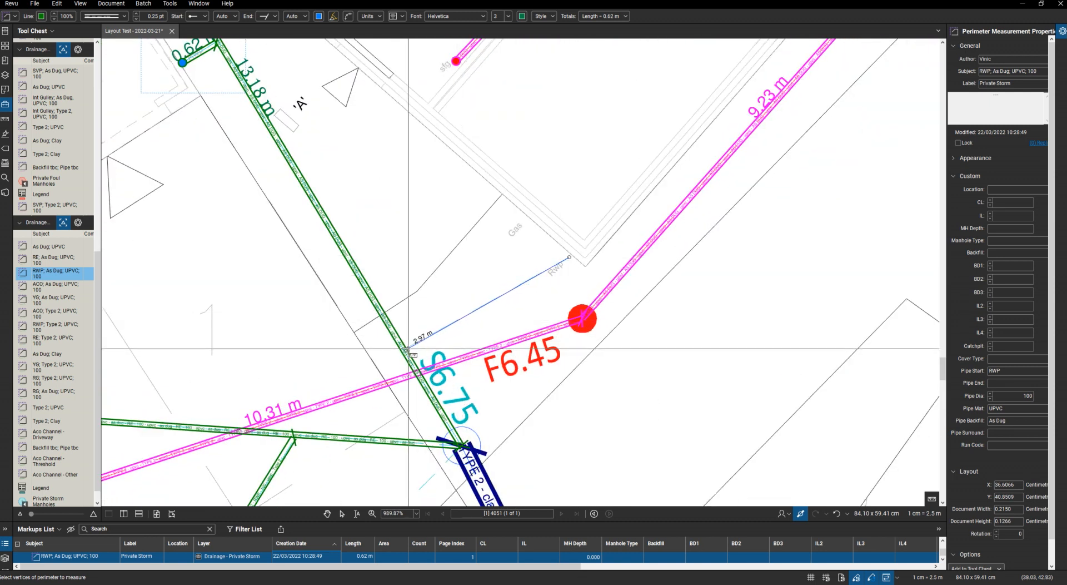
# Trace the storm run from S7.55 below house 8.700 to chamber S7.35, using RE; As Dug; UPVC; 100
pyautogui.scroll(-10, 579, 386)
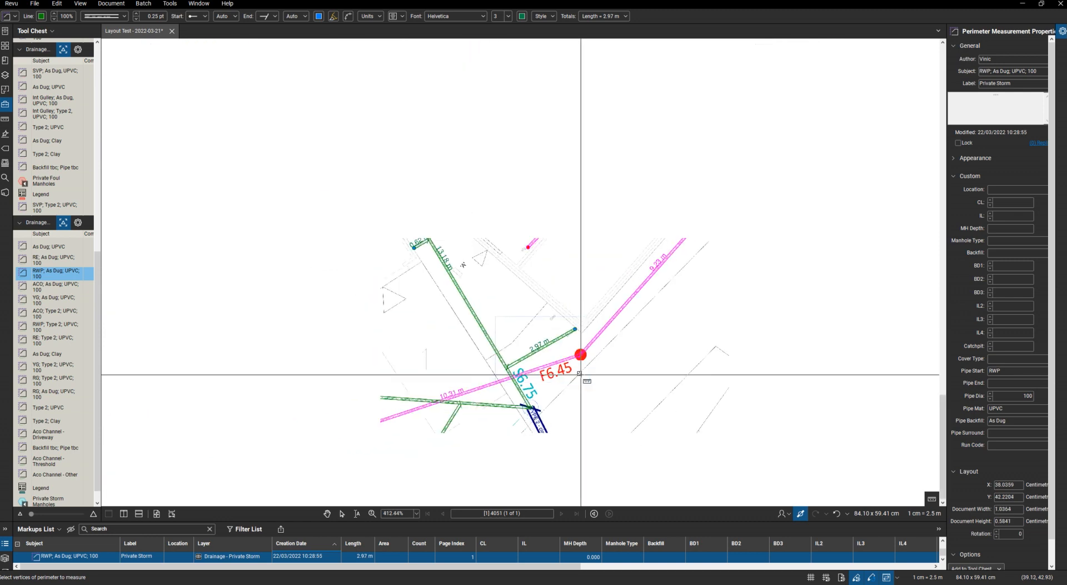
pyautogui.scroll(4, 506, 261)
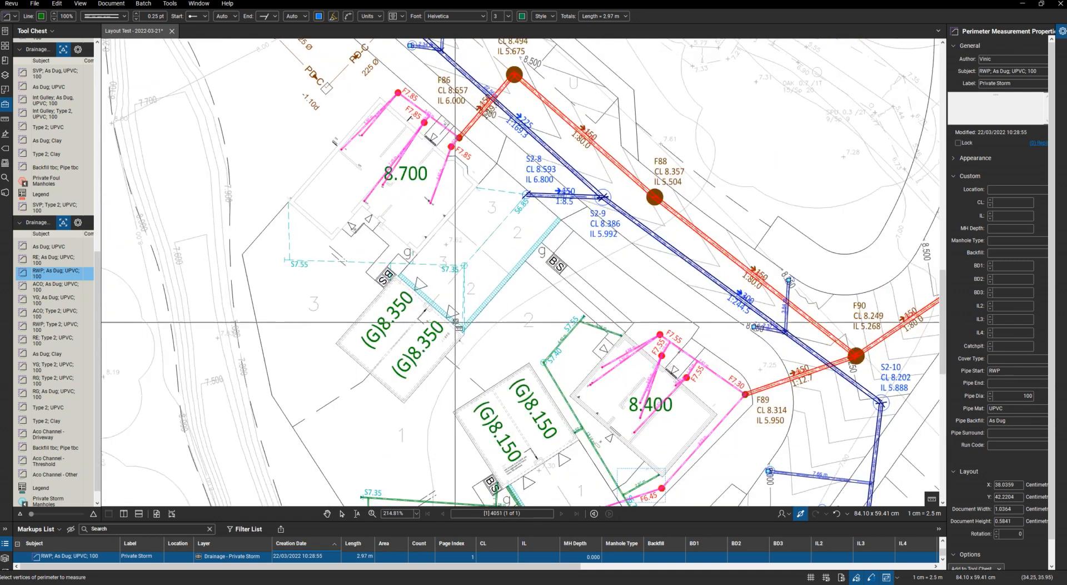
pyautogui.scroll(3, 454, 320)
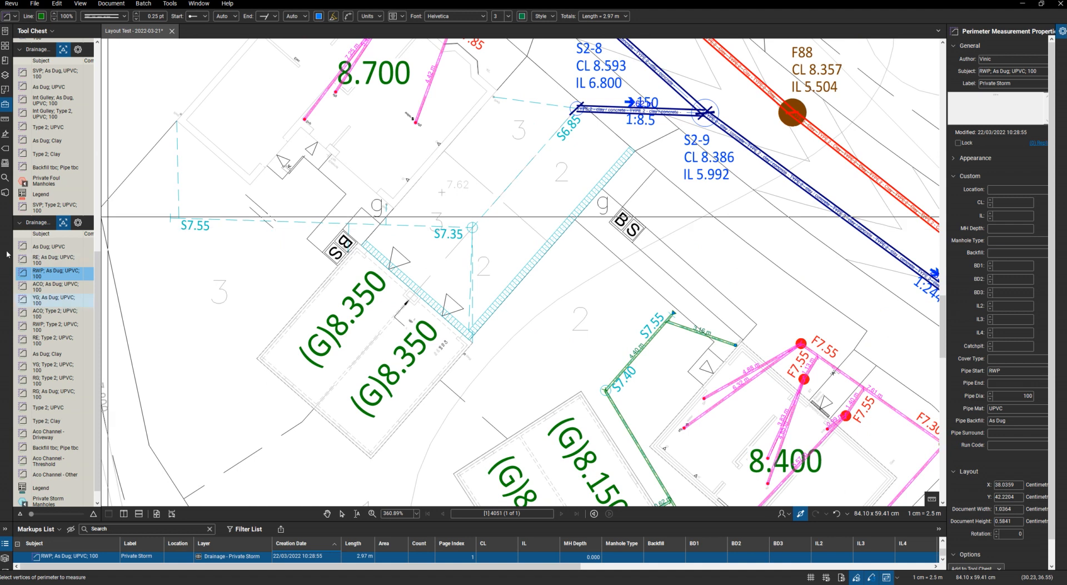
pyautogui.click(53, 260)
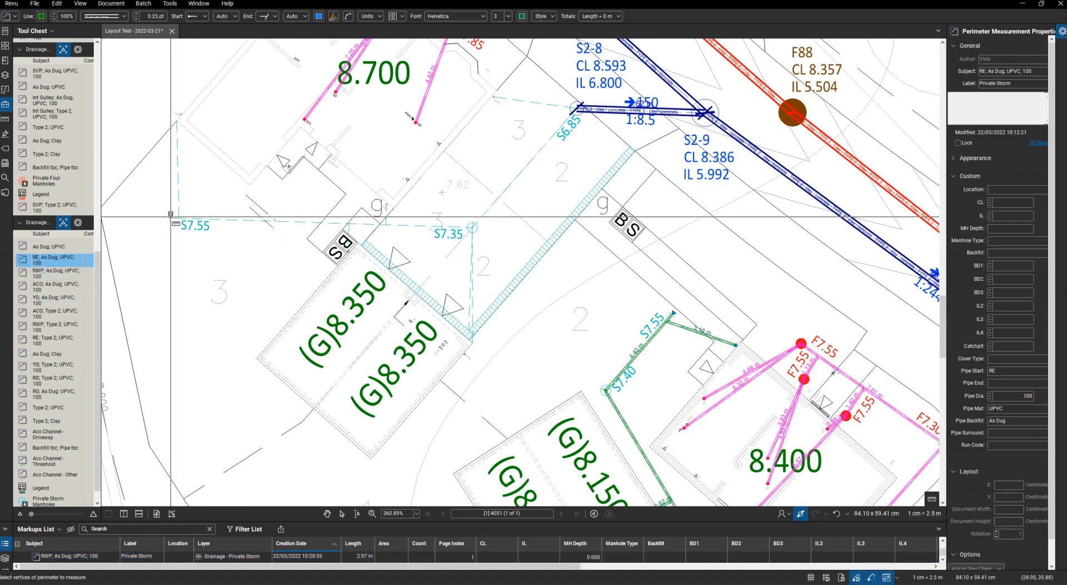
pyautogui.scroll(3, 170, 216)
pyautogui.click(171, 217)
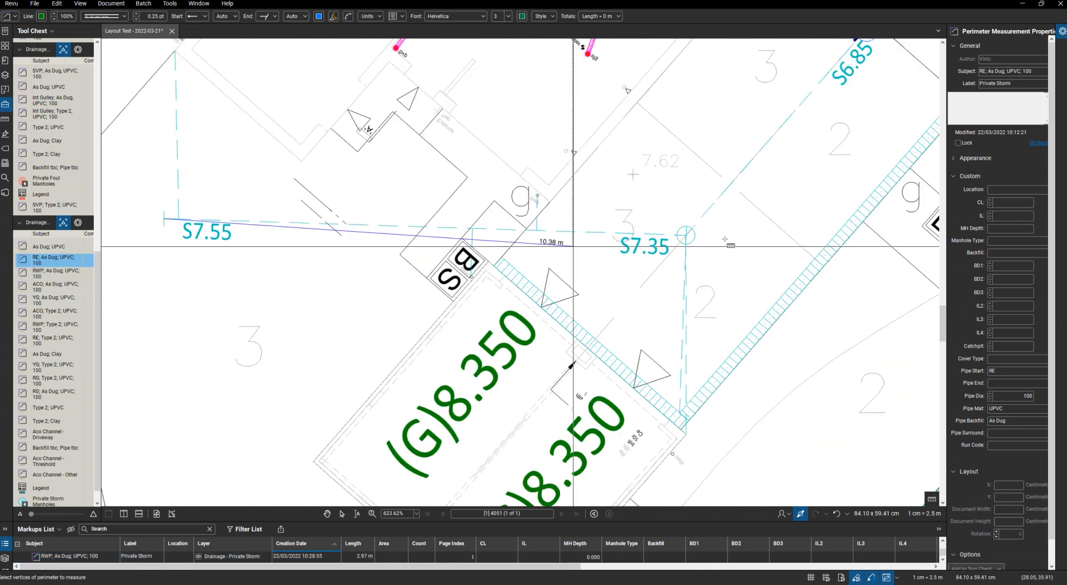
pyautogui.doubleClick(685, 235)
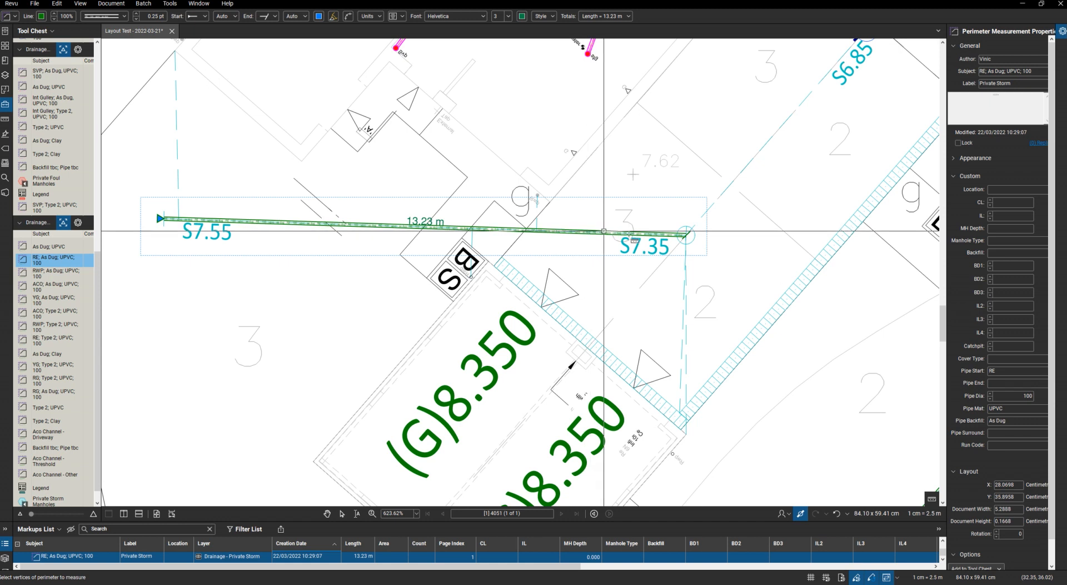
# Trace the rainwater run from the Rwp at house 8.700's corner to the storm run near S7.55, using RWP; As Dug; UPVC; 100
pyautogui.scroll(-2, 575, 268)
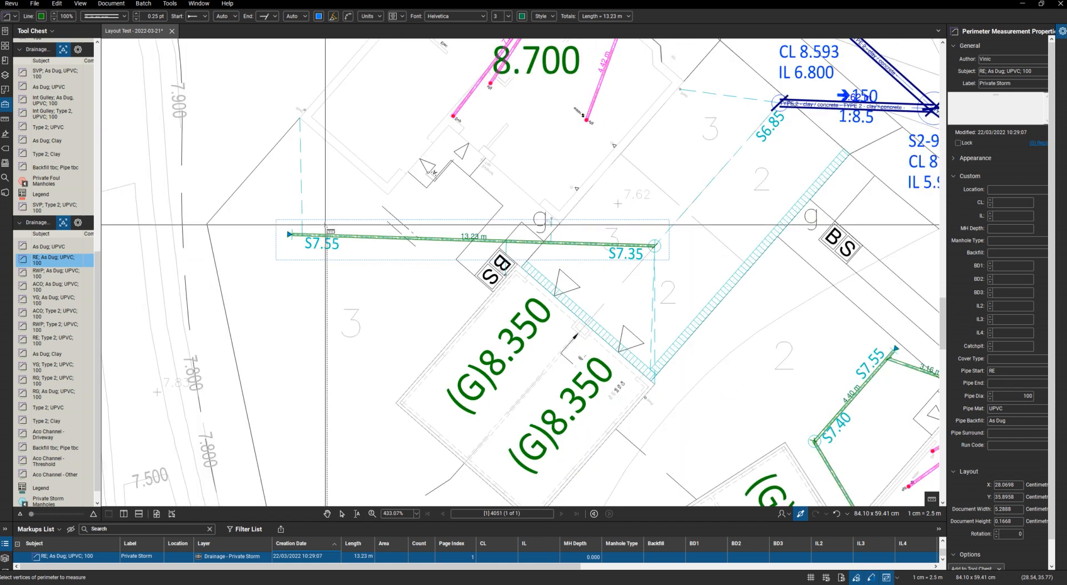
pyautogui.scroll(2, 295, 123)
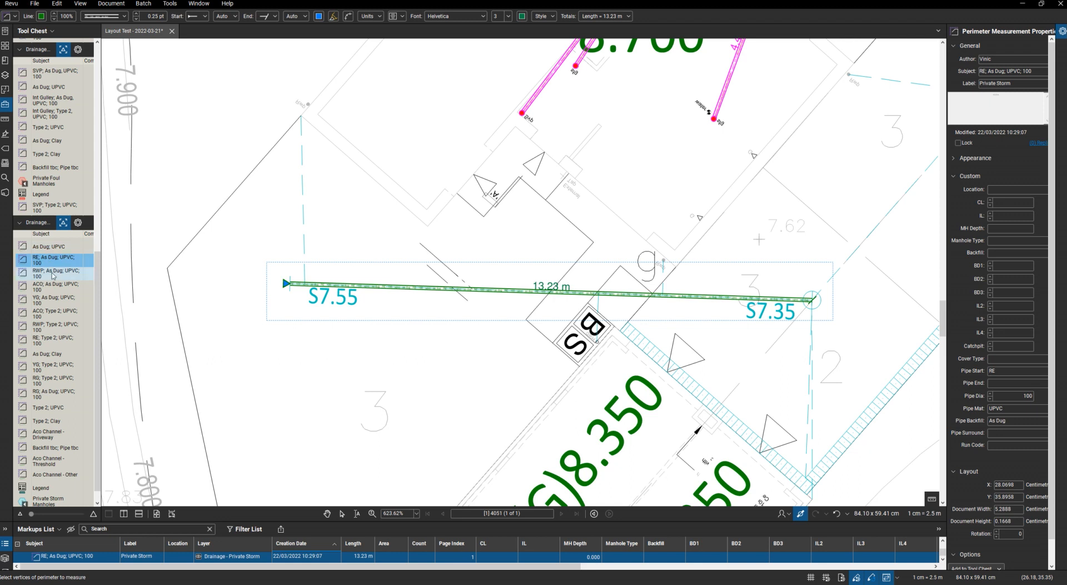
pyautogui.click(310, 104)
pyautogui.scroll(3, 310, 104)
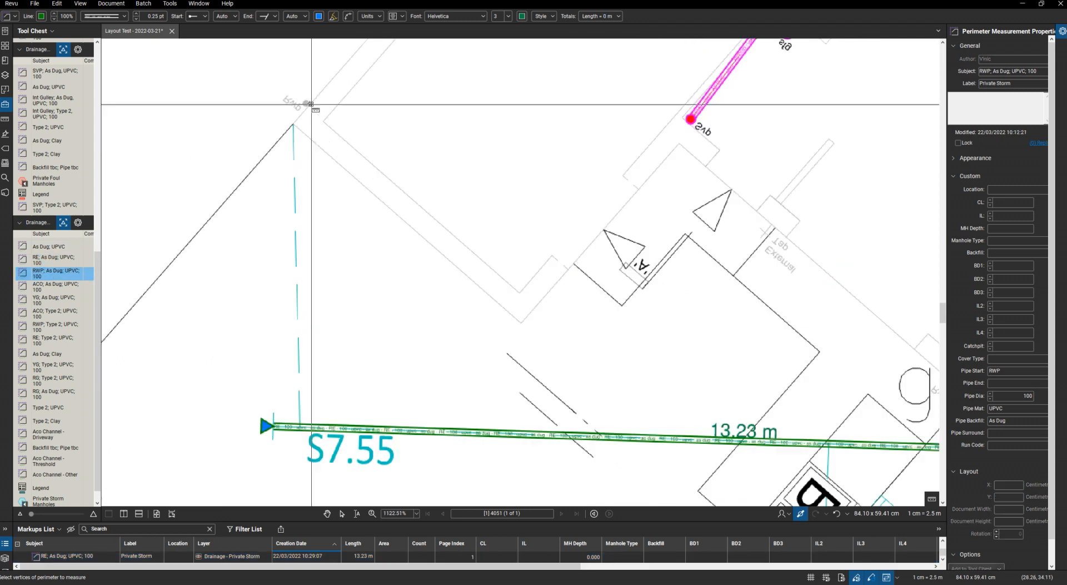
pyautogui.click(289, 125)
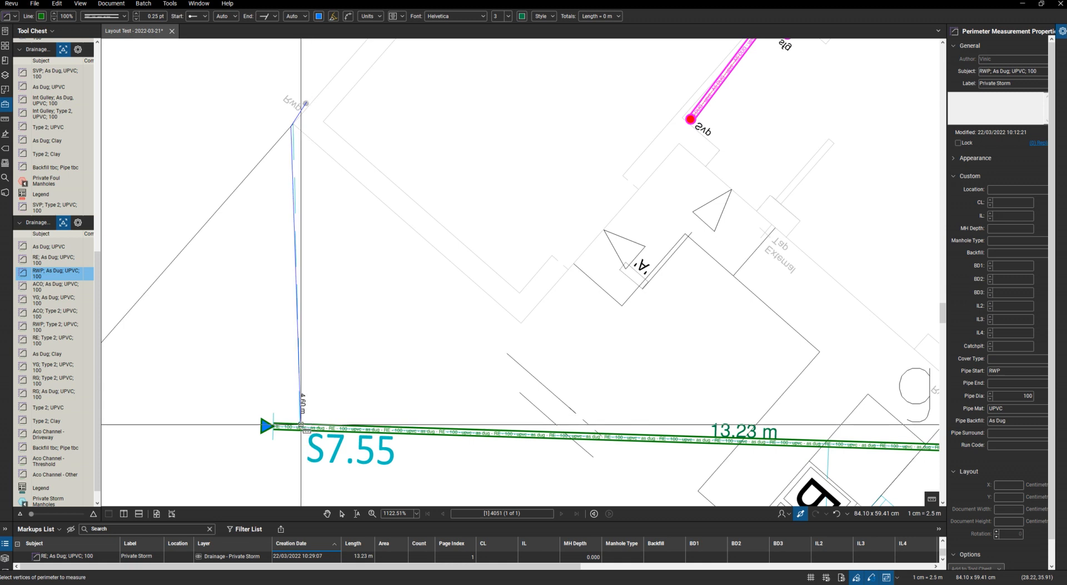
# Trace the two short rainwater connections to the S7.55–S7.35 run, from the Rwp by garage 8.350's BS box and the Rwp at house 8.700 opposite
pyautogui.scroll(-5, 263, 220)
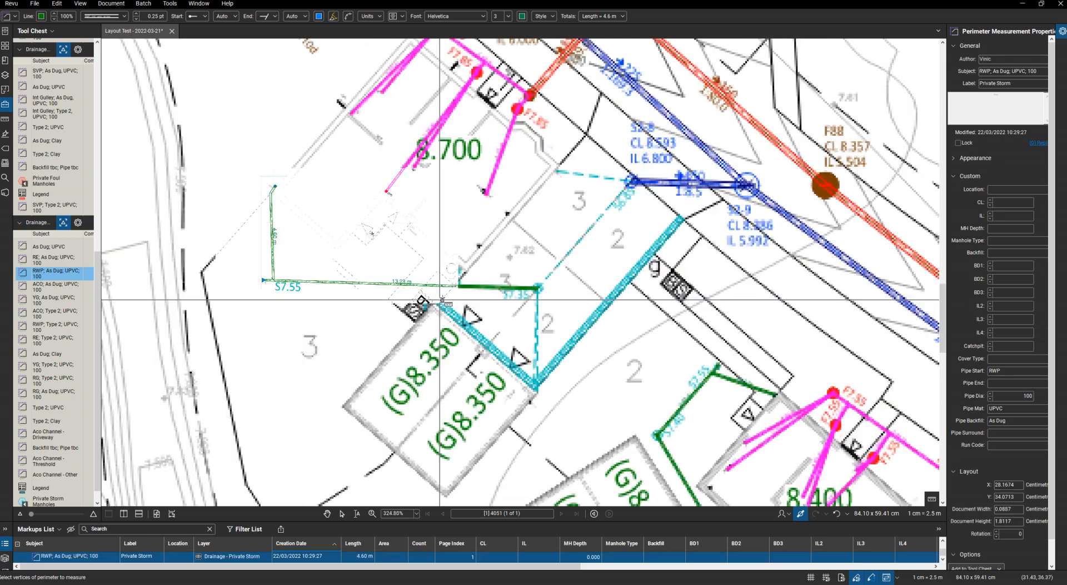
pyautogui.scroll(4, 434, 300)
pyautogui.scroll(4, 409, 328)
pyautogui.click(402, 320)
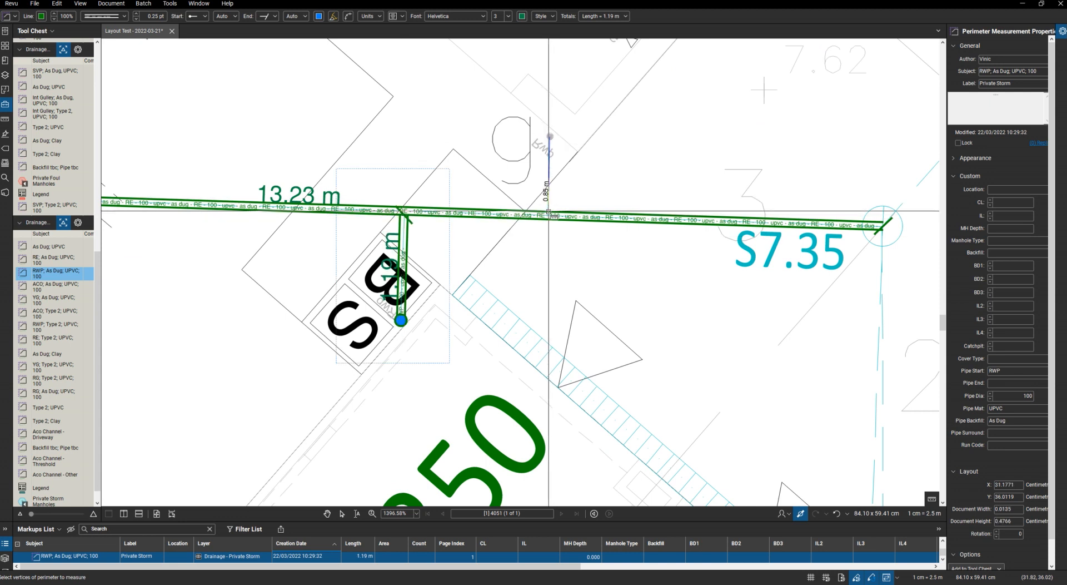
# Trace the rainwater run from the Rwp at garage 8.350's corner past the channel junction to chamber S7.35, using RWP; Type 2; UPVC; 100
pyautogui.scroll(-6, 417, 175)
pyautogui.scroll(1, 590, 286)
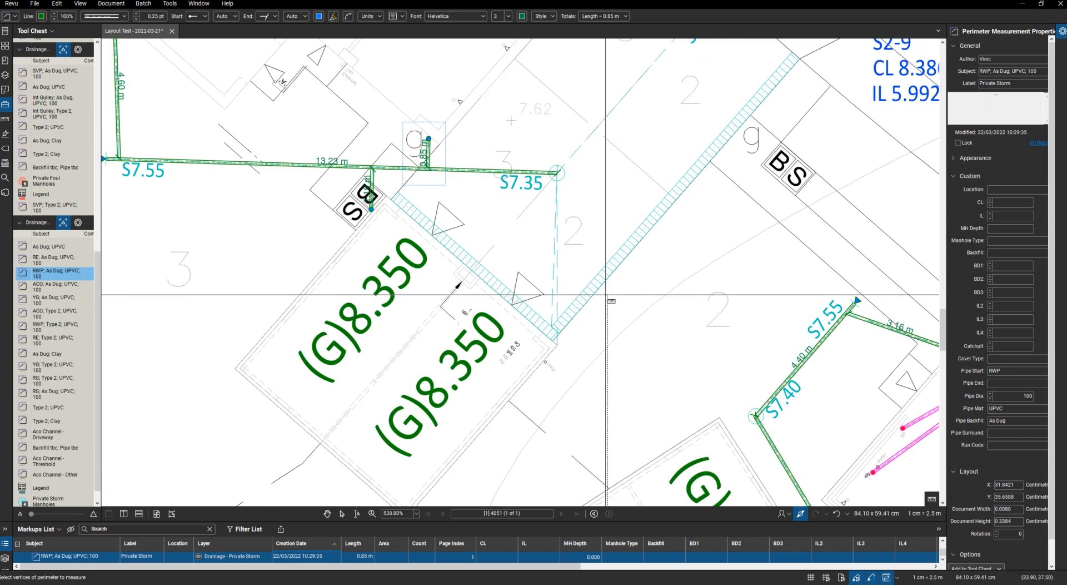
pyautogui.click(56, 327)
pyautogui.scroll(4, 546, 362)
pyautogui.click(546, 361)
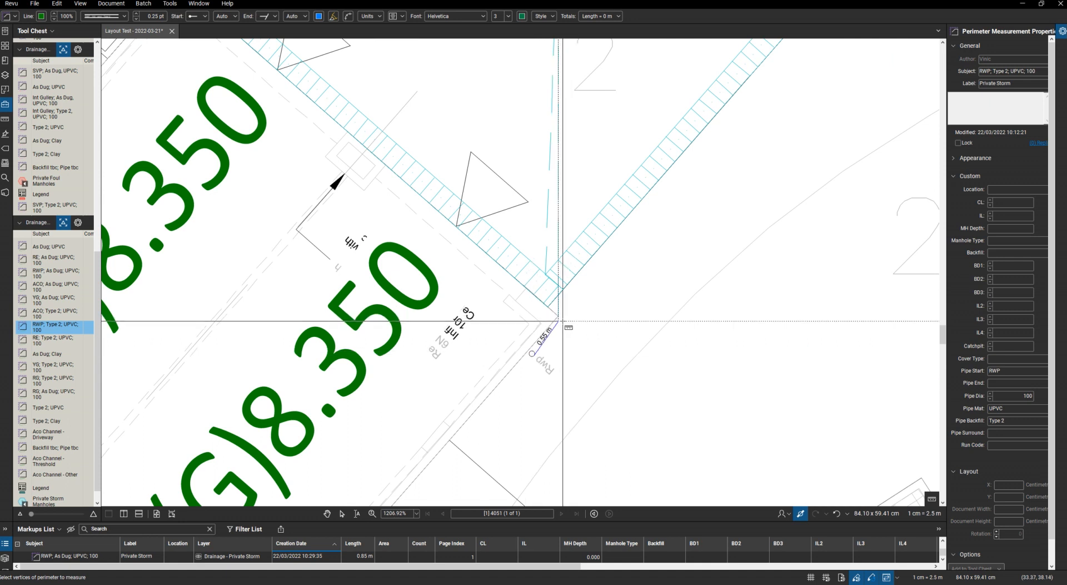
pyautogui.scroll(-3, 563, 321)
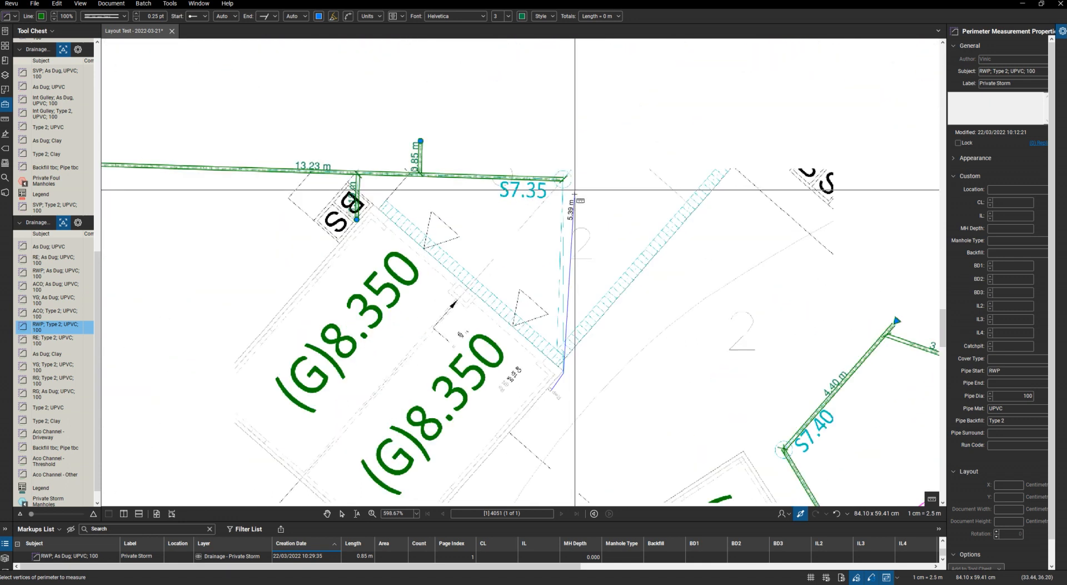
pyautogui.scroll(2, 561, 181)
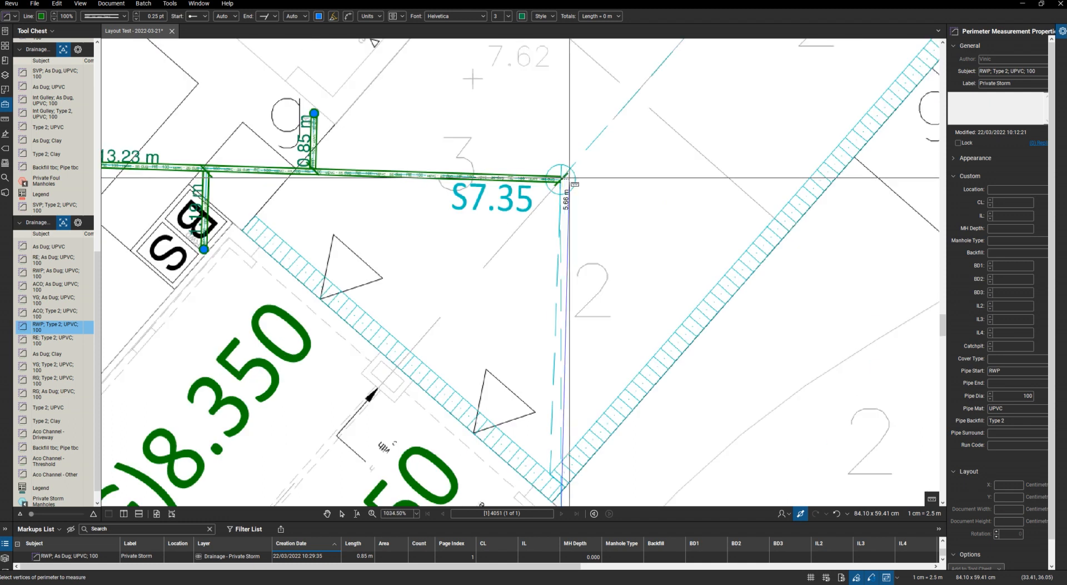
pyautogui.press('Return')
pyautogui.scroll(-2, 420, 261)
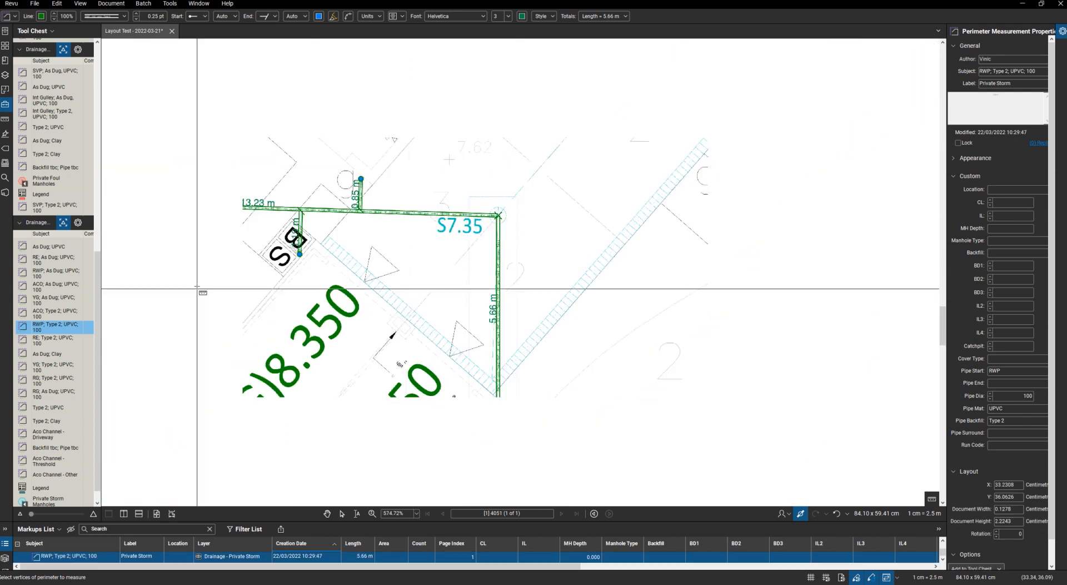
# Trace the channel connection from the ACO corner by garage 8.350 to chamber S7.35, using ACO; Type 2; UPVC; 100
pyautogui.click(54, 313)
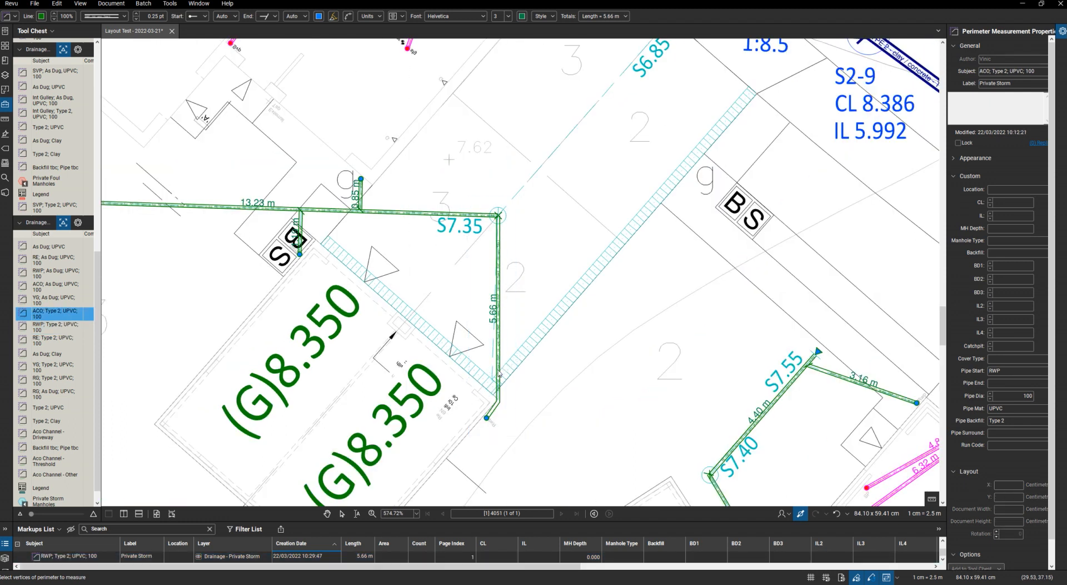
pyautogui.scroll(2, 485, 389)
pyautogui.scroll(-3, 485, 389)
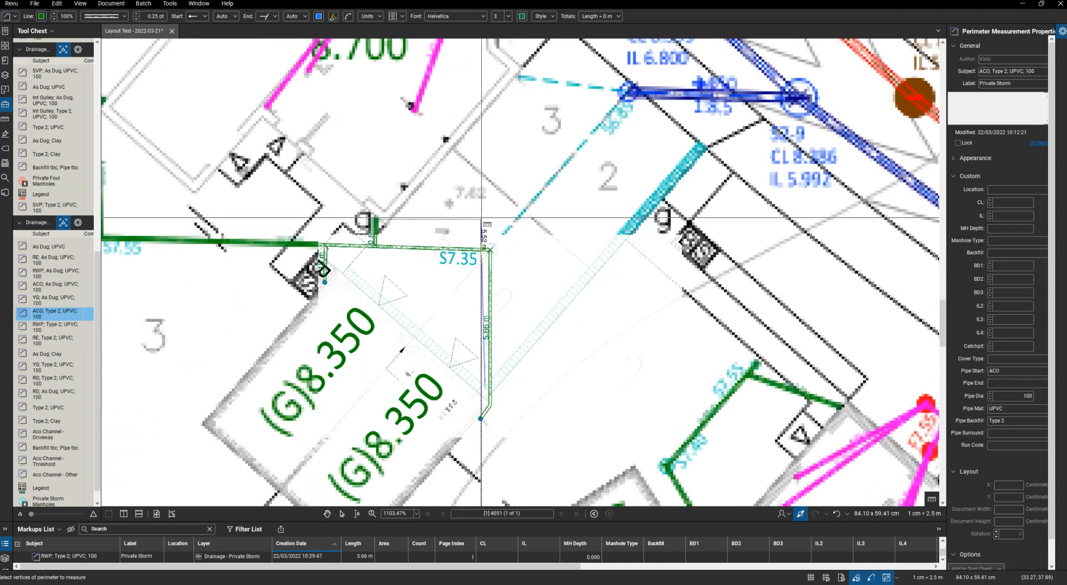
pyautogui.scroll(1, 492, 263)
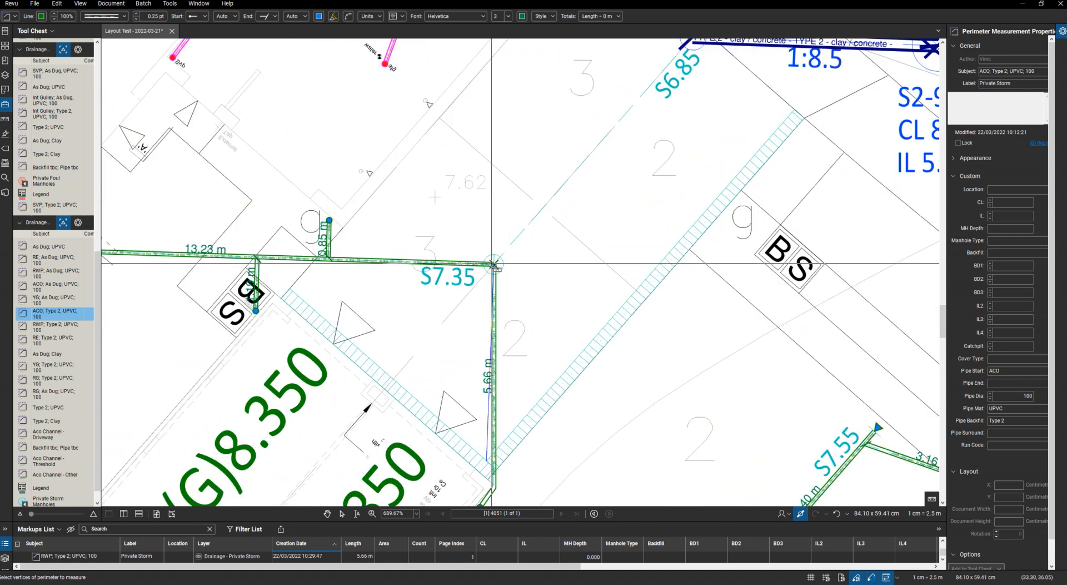
pyautogui.doubleClick(493, 265)
pyautogui.scroll(-1, 477, 278)
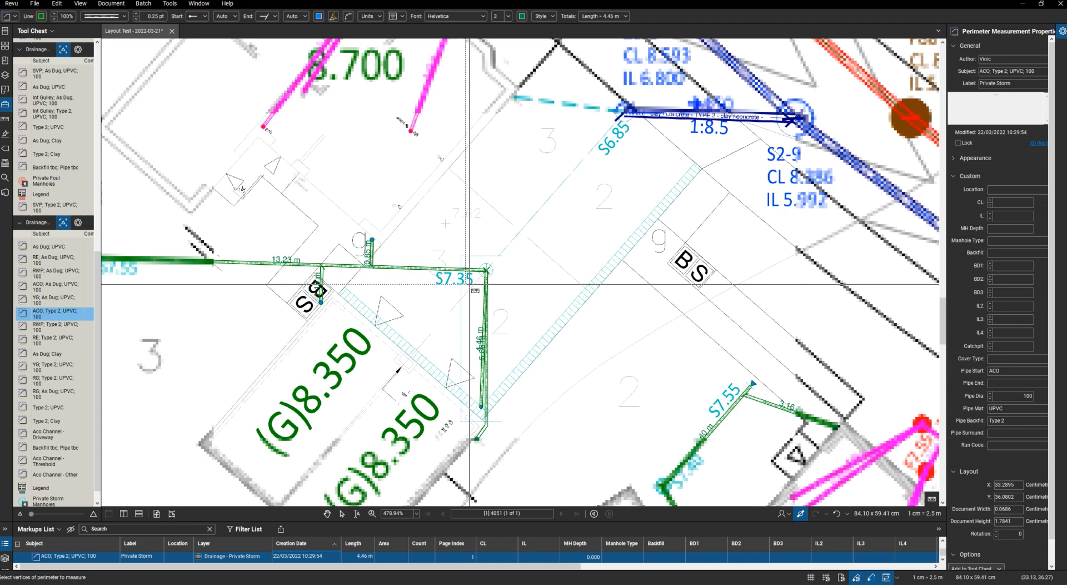
# Trace the drainage channel along the front of garages 8.350 and the adjoining driveway edge, using Aco Channel - Driveway
pyautogui.scroll(-2, 506, 314)
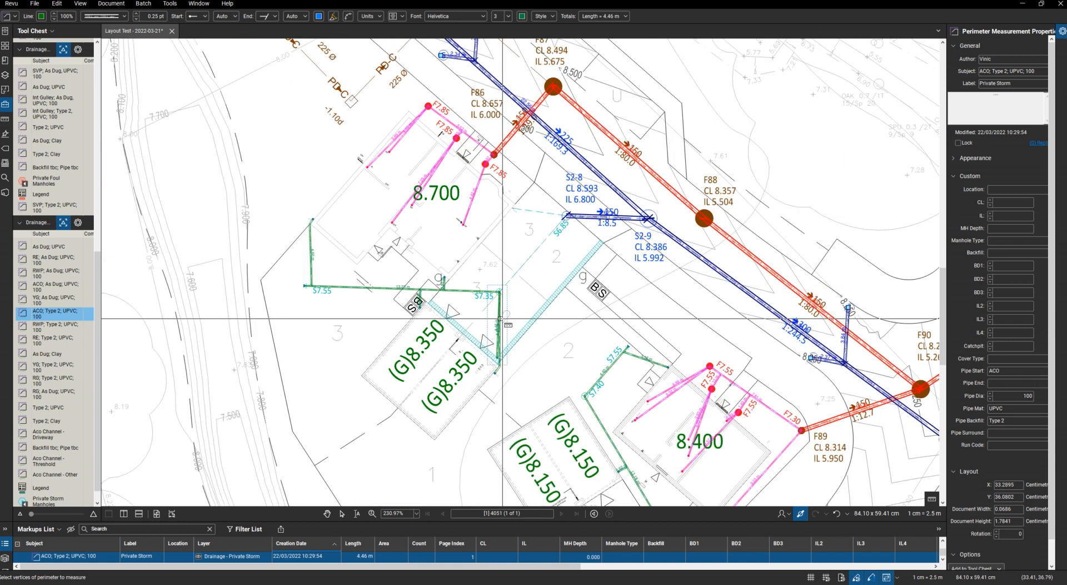
pyautogui.scroll(-3, 500, 319)
pyautogui.scroll(4, 484, 349)
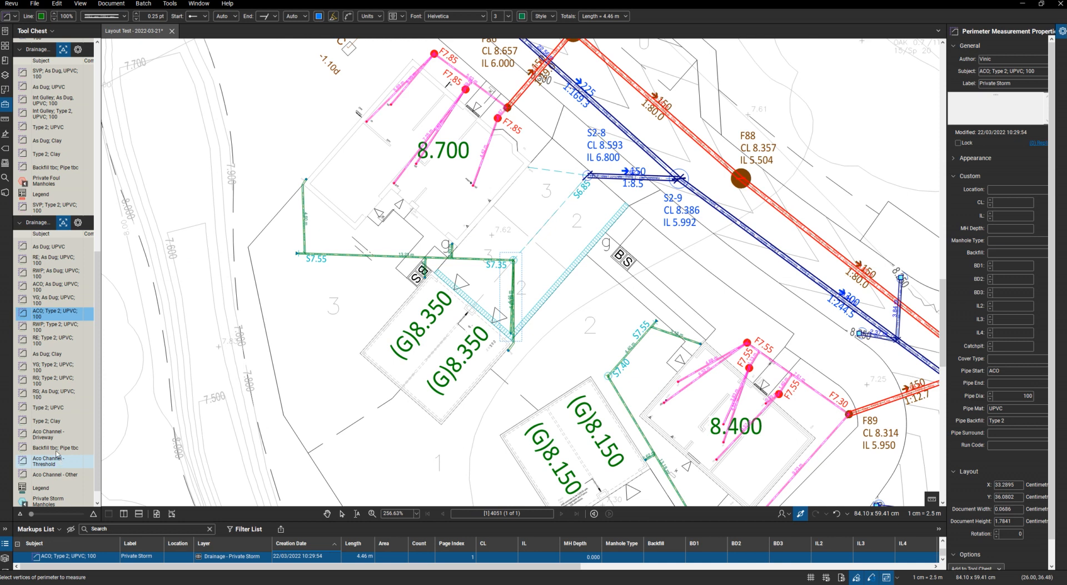
pyautogui.click(48, 434)
pyautogui.scroll(2, 448, 275)
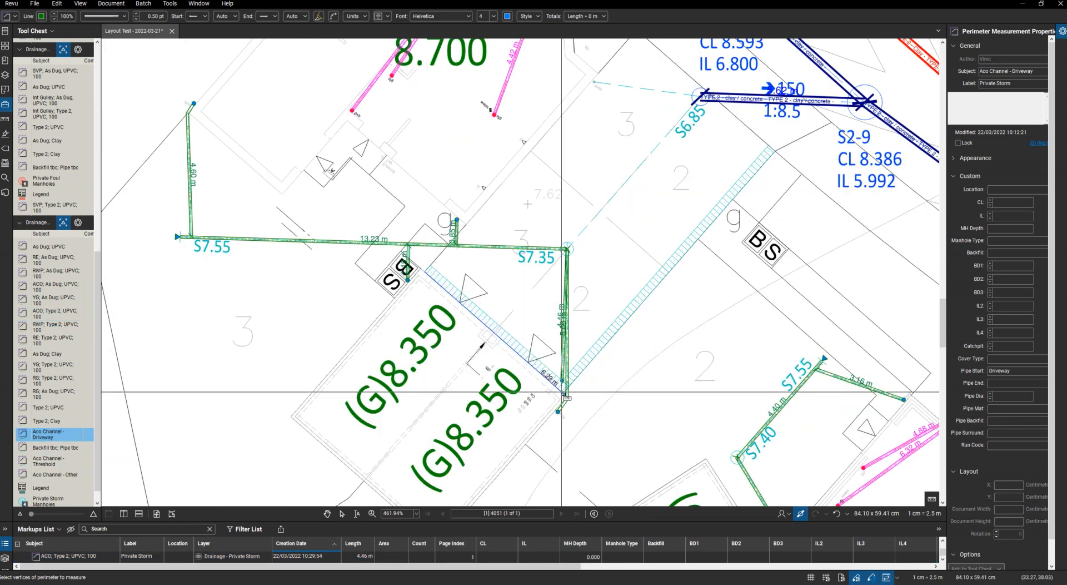
pyautogui.scroll(3, 560, 390)
pyautogui.scroll(-4, 560, 393)
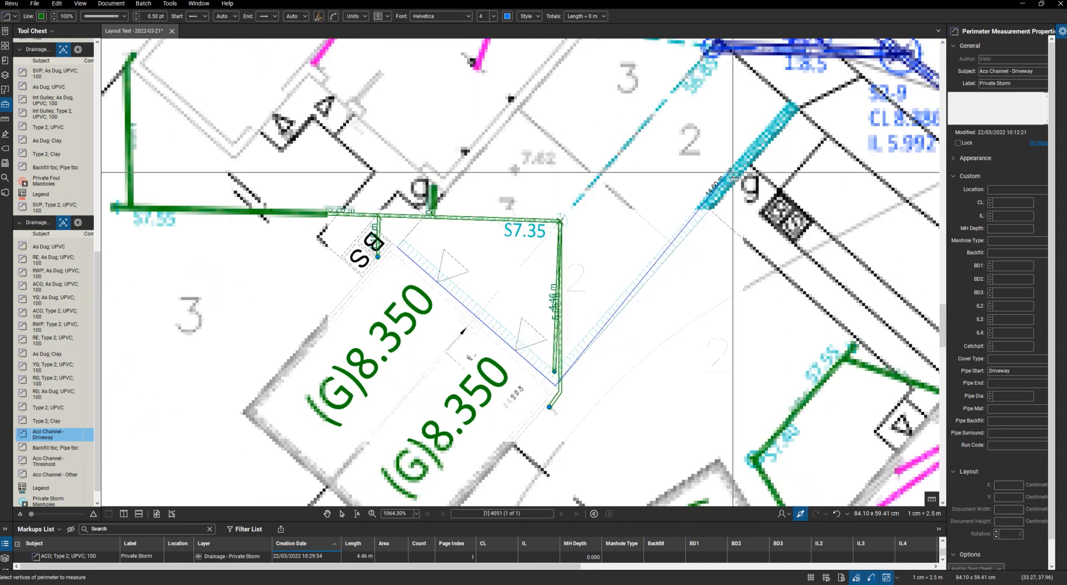
pyautogui.scroll(1, 811, 120)
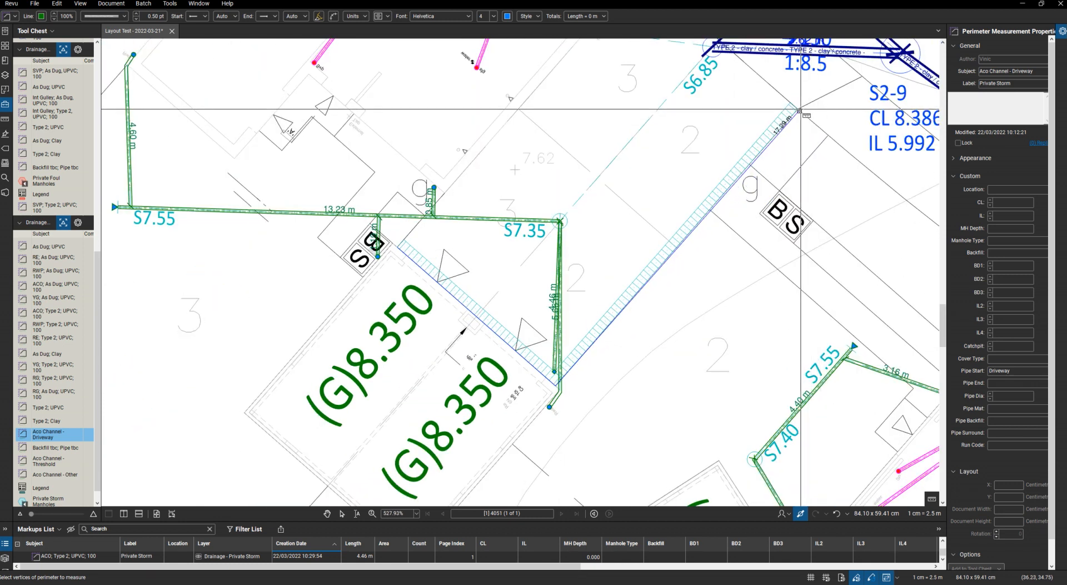
pyautogui.scroll(3, 800, 110)
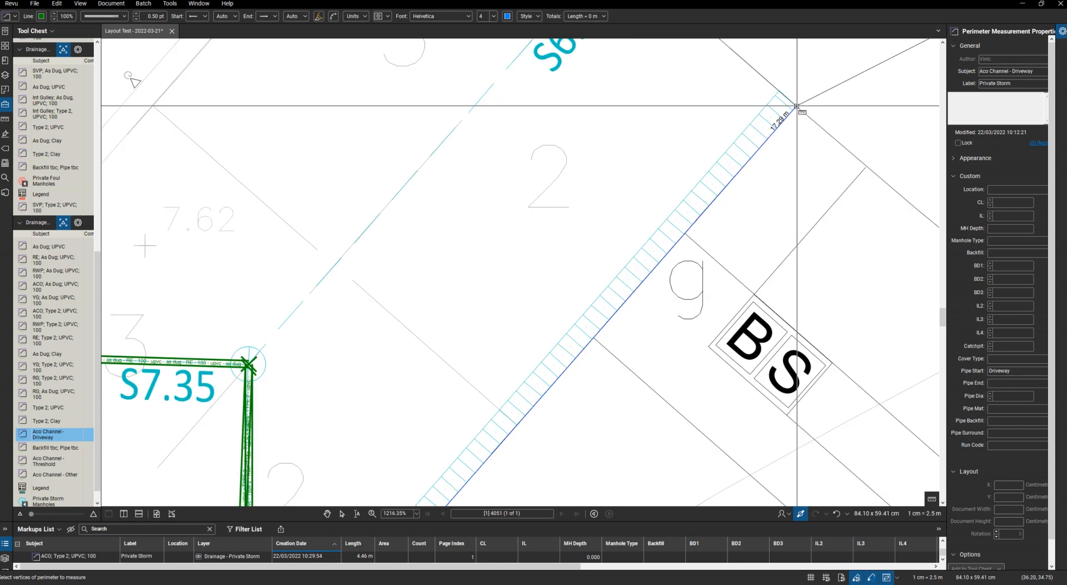
pyautogui.scroll(-5, 539, 228)
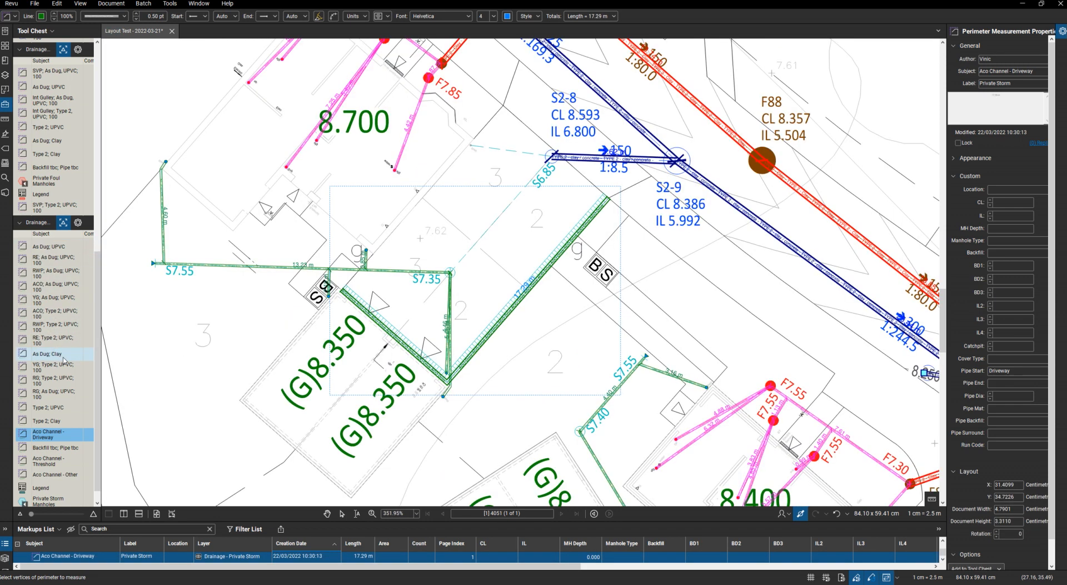
# Trace the storm run from chamber S7.35 to S6.85 at manhole S2-8, using Type 2; UPVC
pyautogui.click(56, 410)
pyautogui.scroll(4, 453, 267)
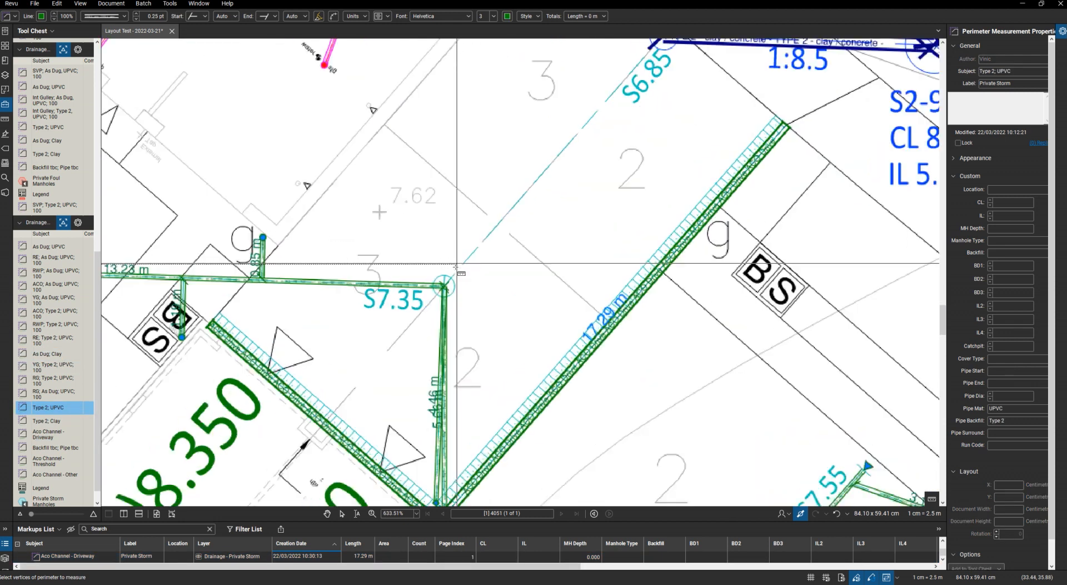
pyautogui.scroll(-3, 441, 289)
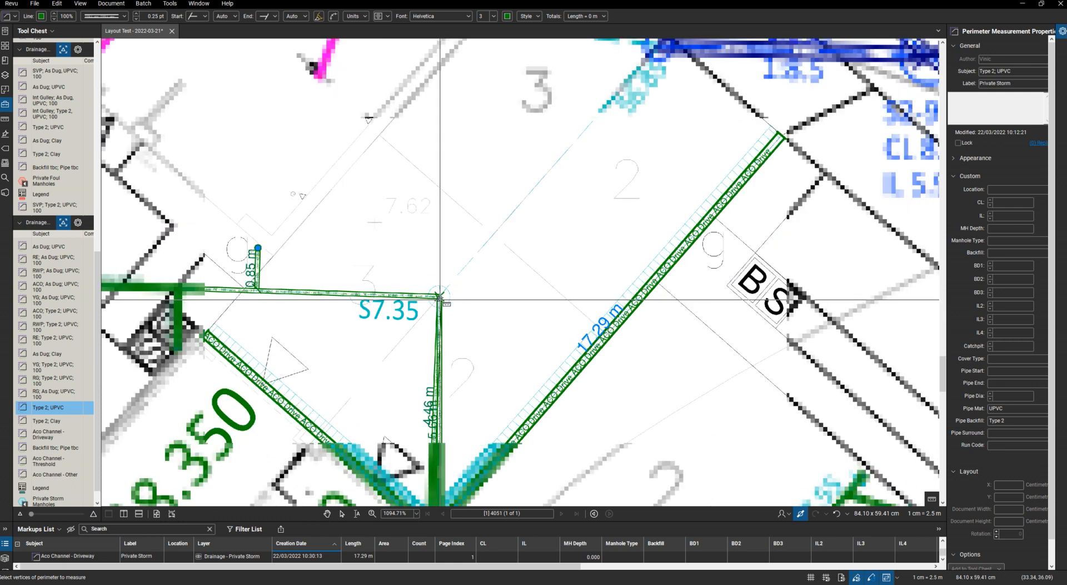
pyautogui.scroll(3, 533, 210)
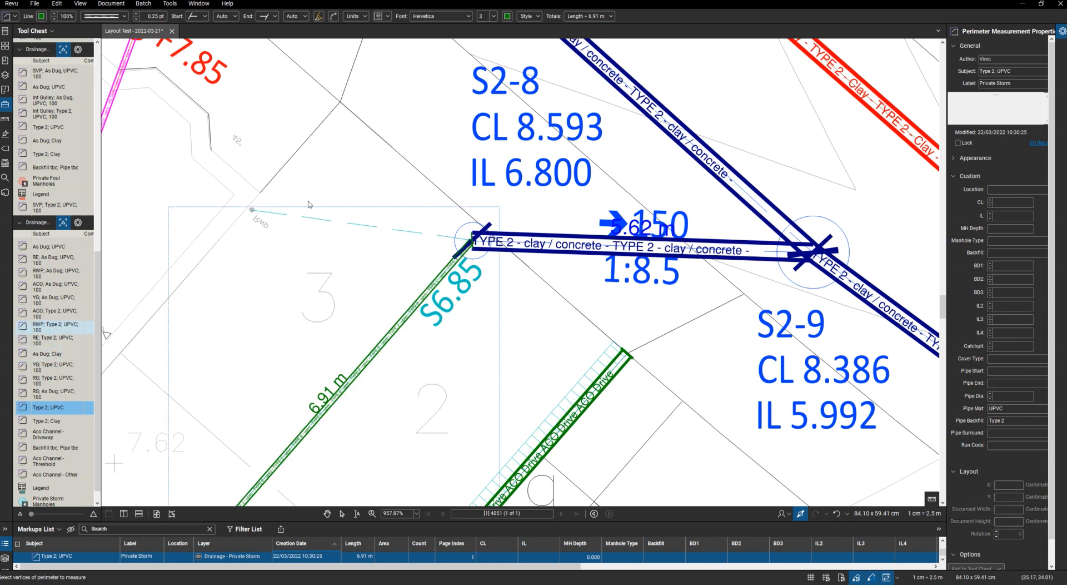
# Trace the rainwater run from the Rwp at house 8.700's corner to chamber S6.85, using RWP; Type 2; UPVC; 100
pyautogui.click(252, 210)
pyautogui.scroll(3, 251, 210)
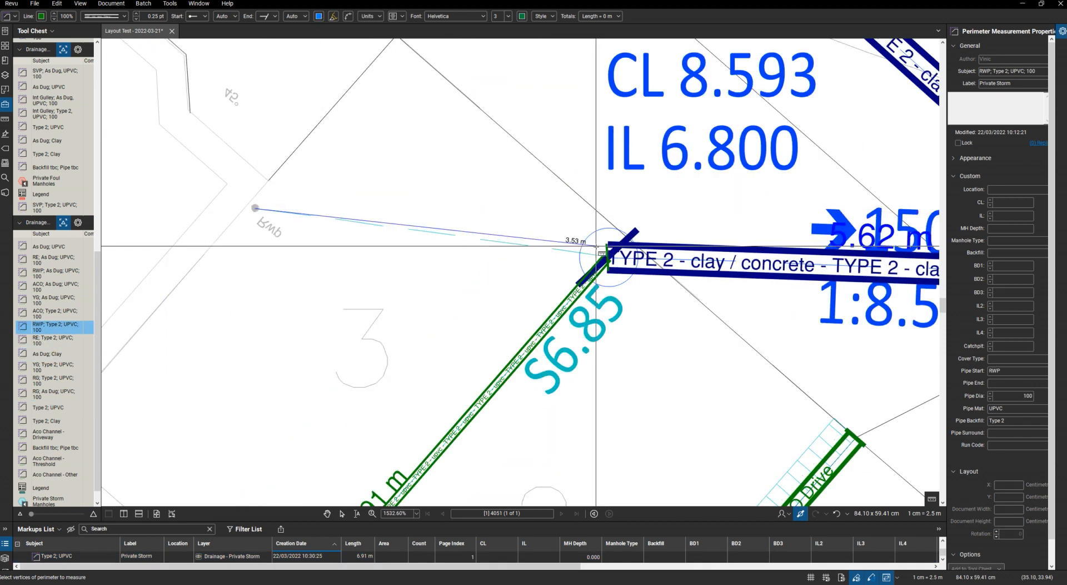
pyautogui.doubleClick(510, 247)
pyautogui.scroll(-5, 510, 248)
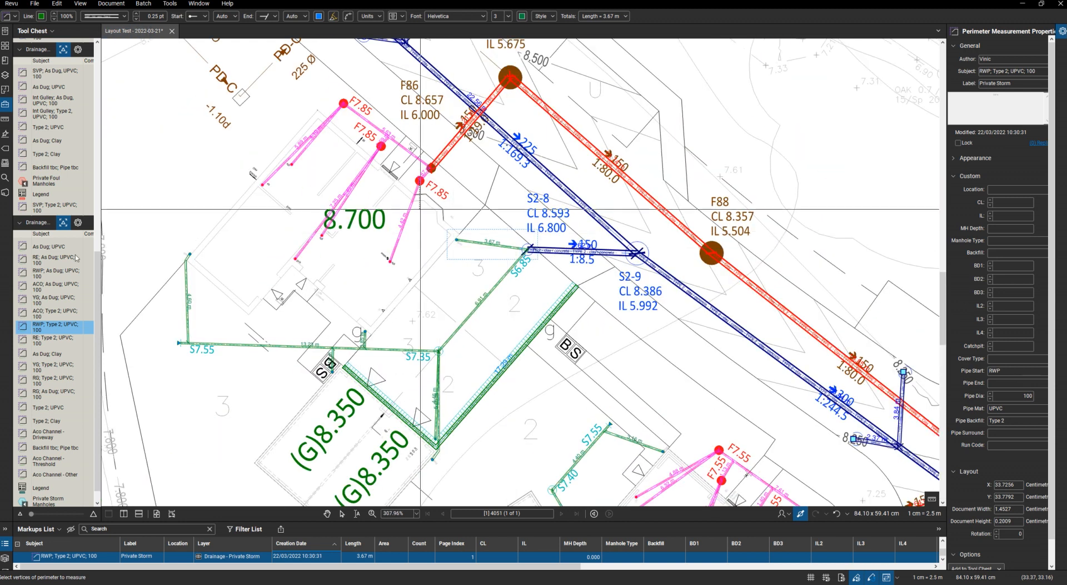
# Trace the level threshold channel at house 8.200's entrance, using Aco Channel - Threshold
pyautogui.click(48, 461)
pyautogui.scroll(-5, 455, 234)
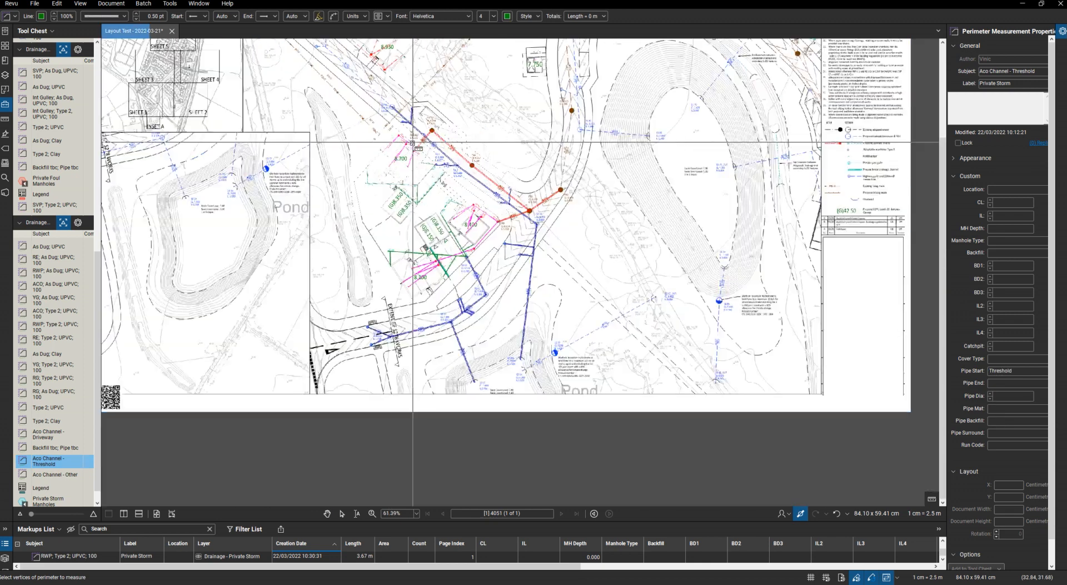
pyautogui.scroll(10, 455, 235)
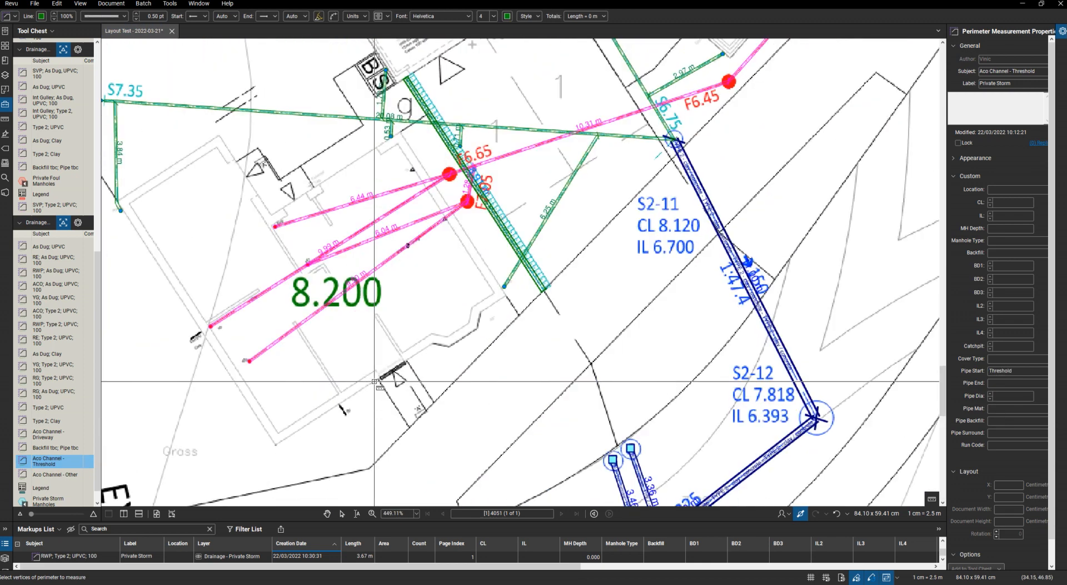
pyautogui.scroll(5, 378, 388)
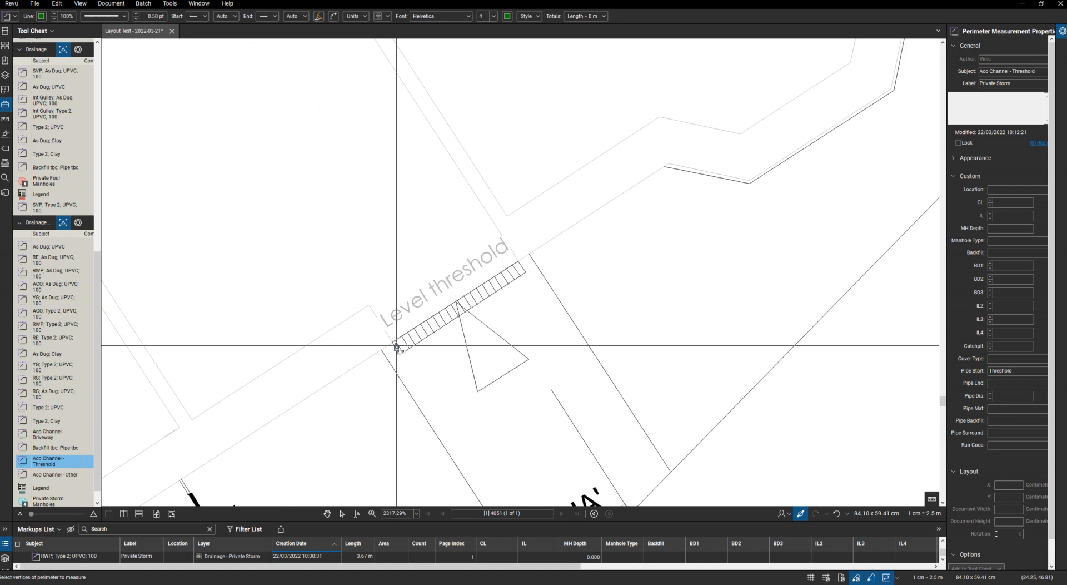
pyautogui.click(392, 342)
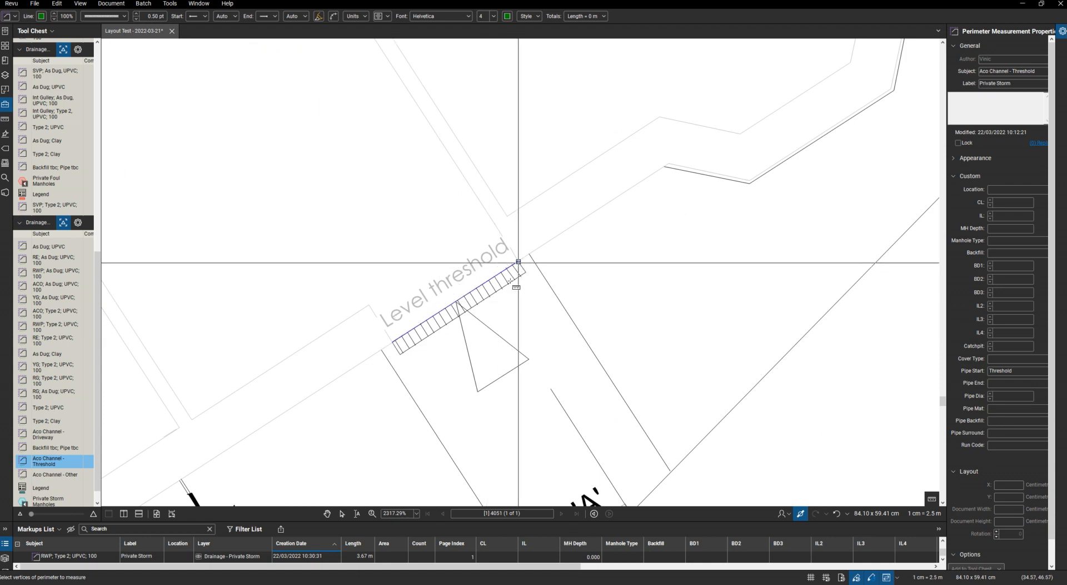
pyautogui.doubleClick(498, 293)
pyautogui.scroll(-10, 579, 170)
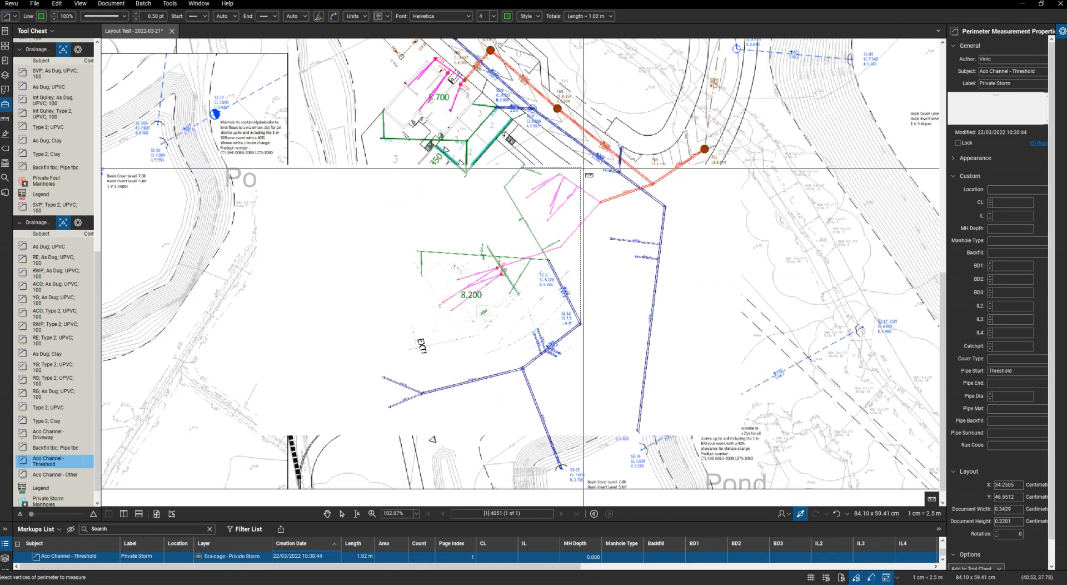
# Trace the level threshold channel at house 8.400's entrance with the same Aco Channel - Threshold preset
pyautogui.scroll(10, 579, 171)
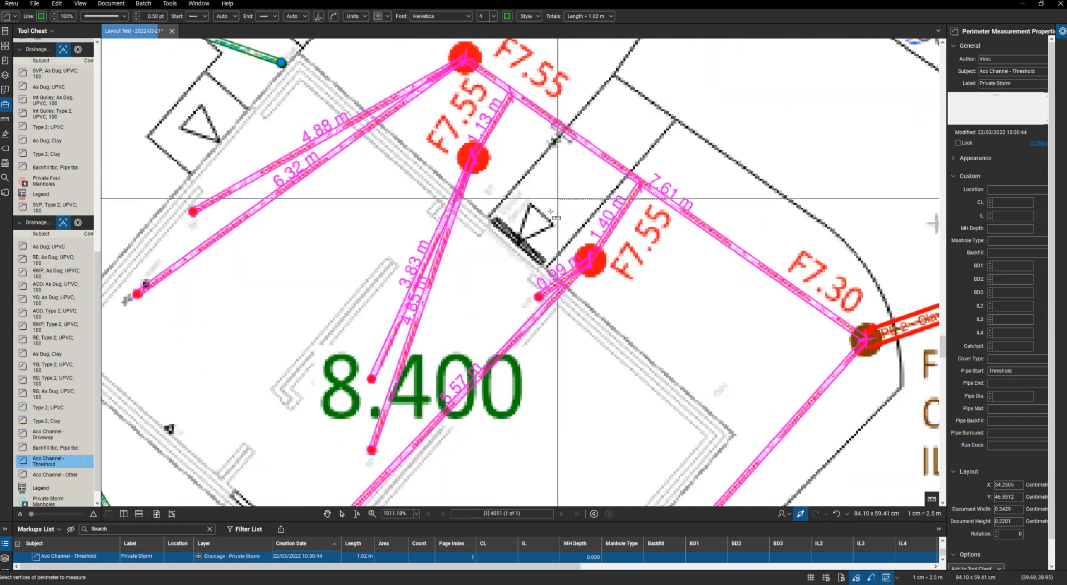
pyautogui.click(538, 315)
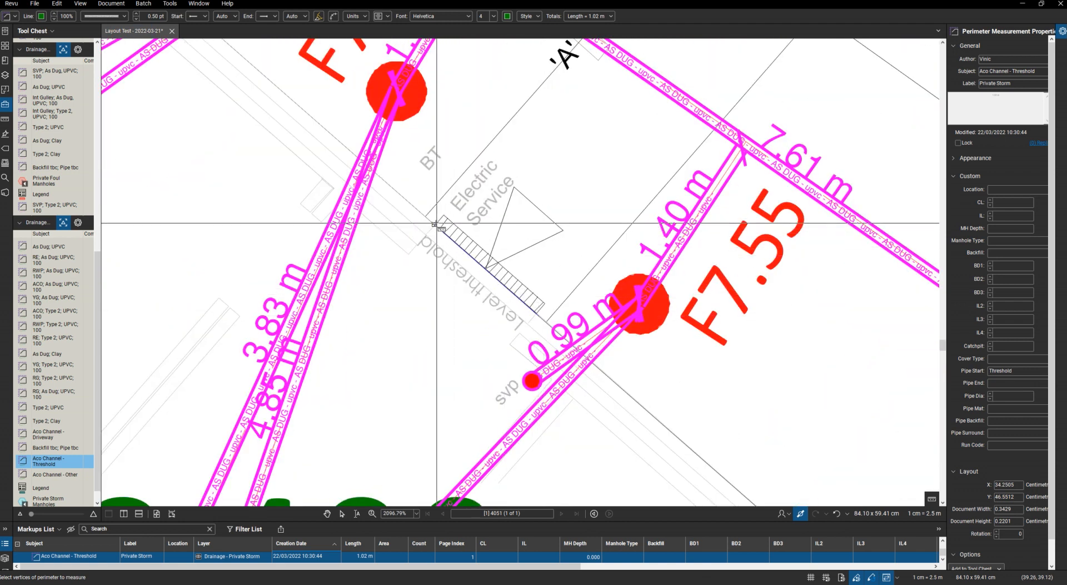
pyautogui.scroll(-20, 526, 260)
# Trace the level threshold channel at house 8.700's entrance with the same Aco Channel - Threshold preset
pyautogui.scroll(8, 461, 222)
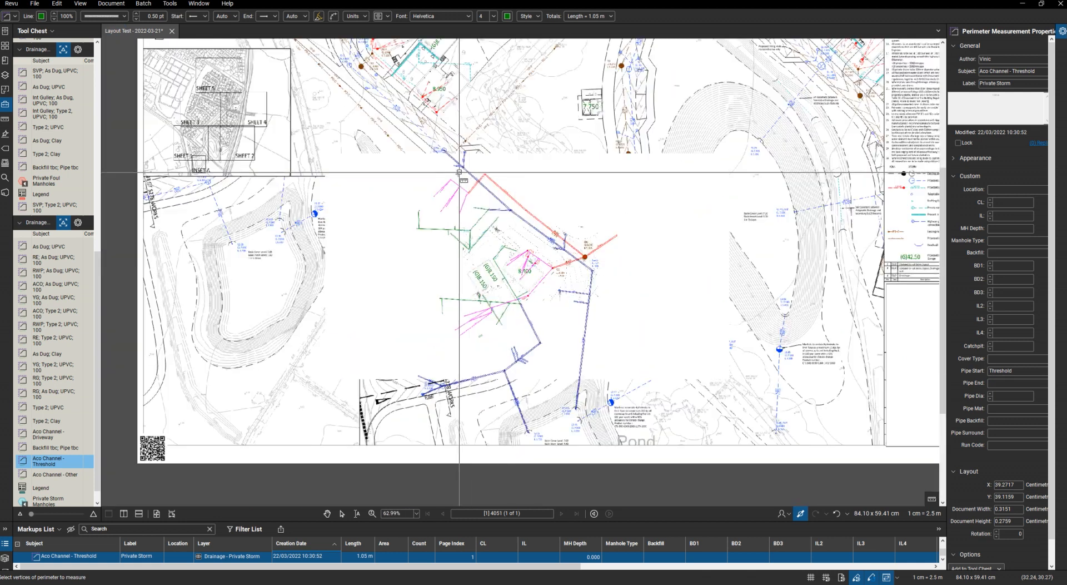
pyautogui.scroll(12, 461, 222)
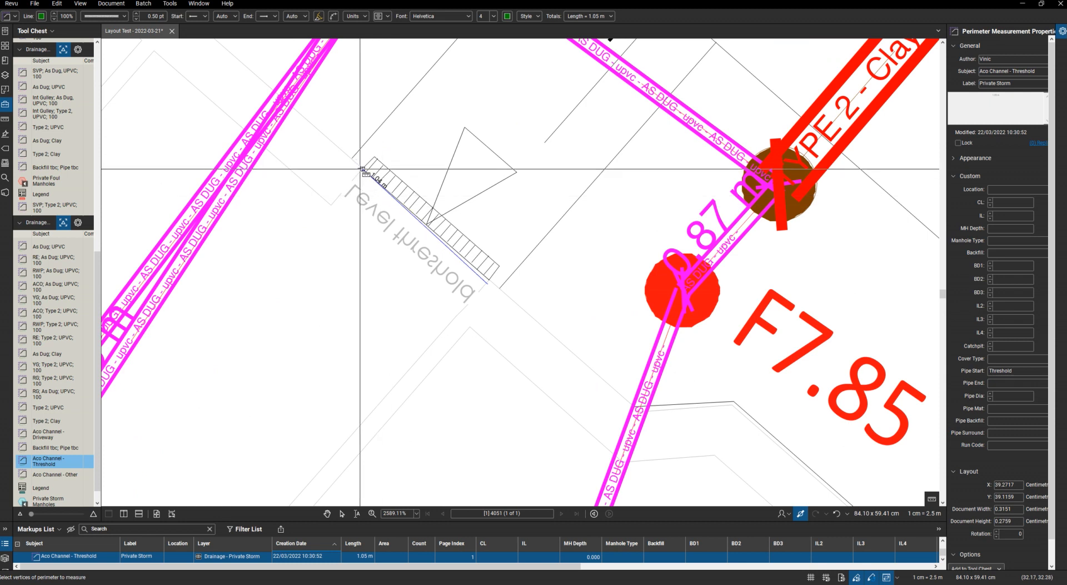
pyautogui.scroll(-15, 362, 169)
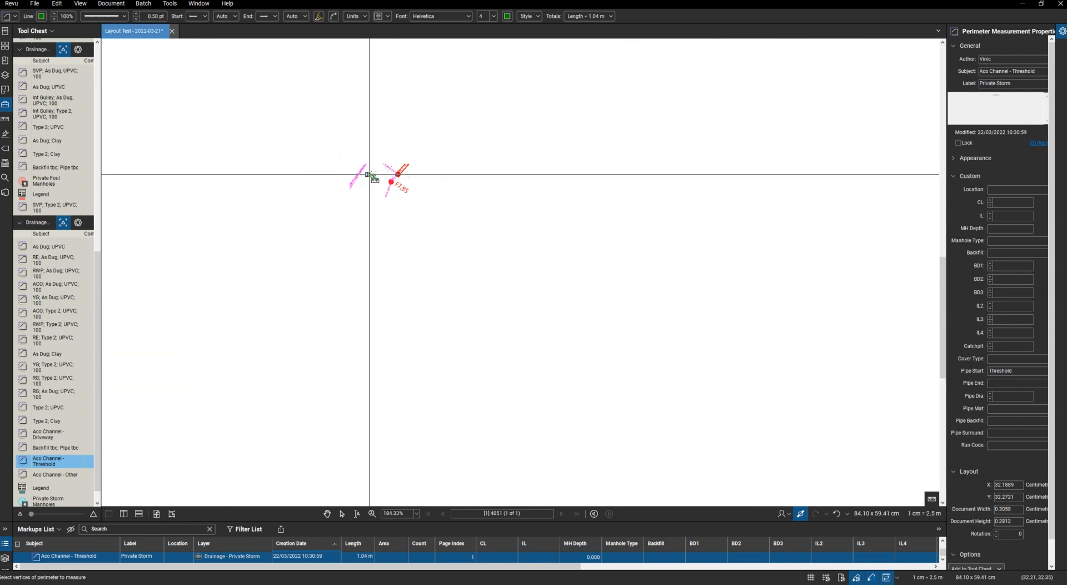
pyautogui.scroll(1, 469, 324)
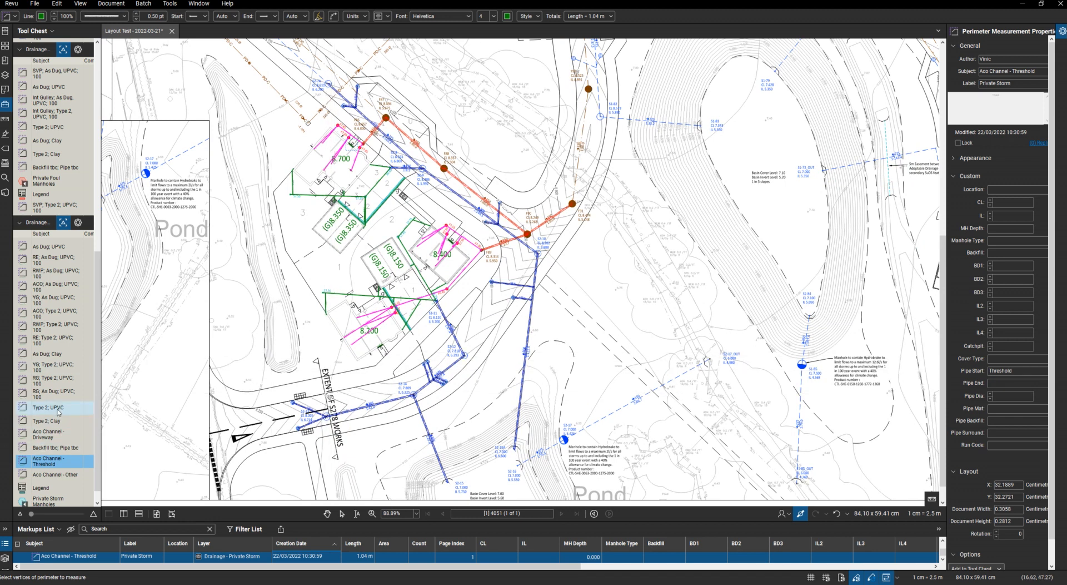
# Place Private Storm Manholes markers on the private storm chambers at S6.75 beside S2-11, S7.40 and S7.35
pyautogui.click(52, 501)
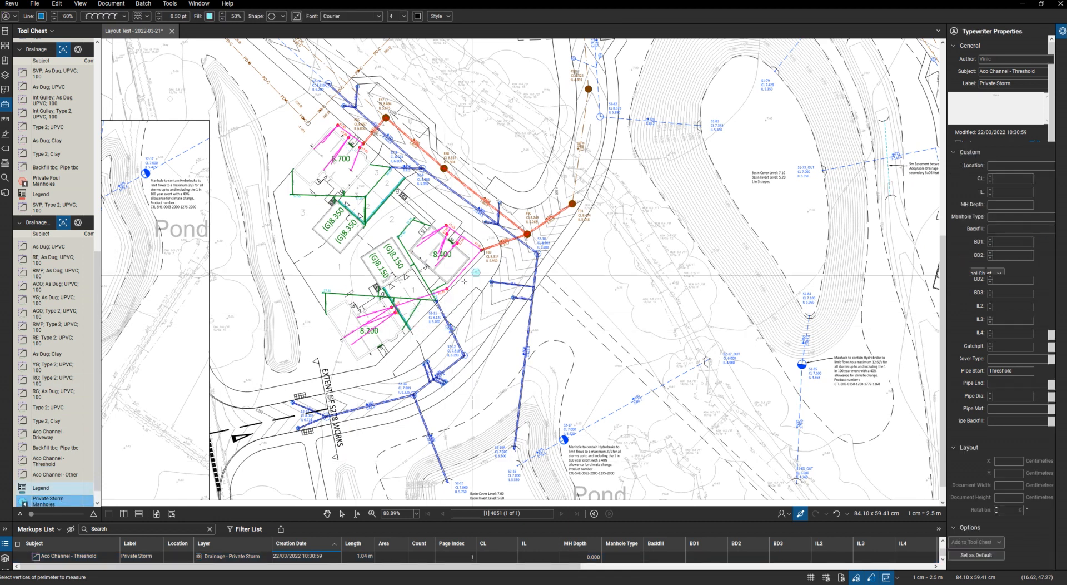
pyautogui.scroll(3, 414, 329)
pyautogui.scroll(2, 410, 330)
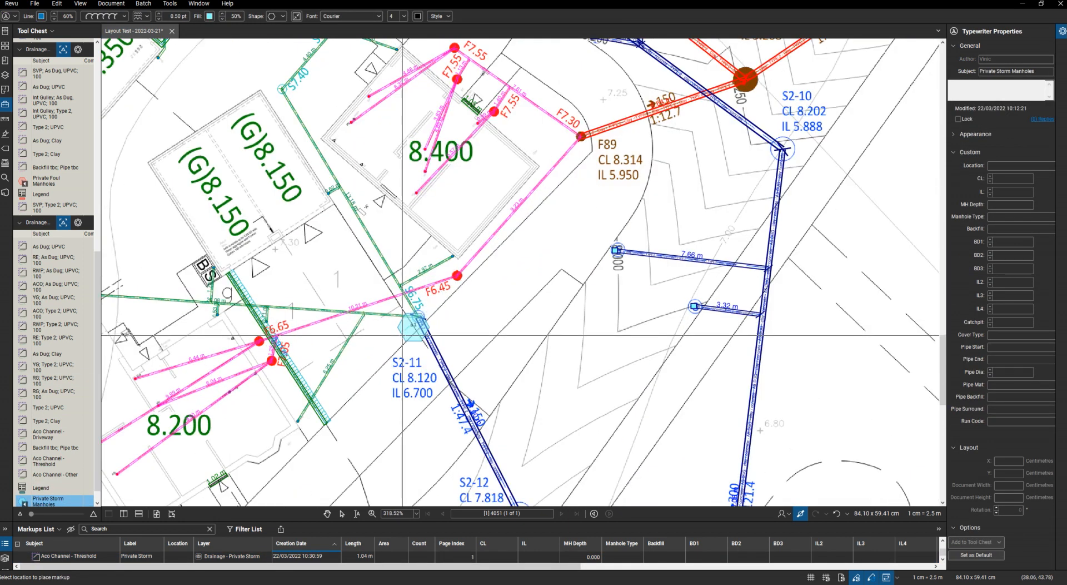
pyautogui.scroll(-2, 505, 360)
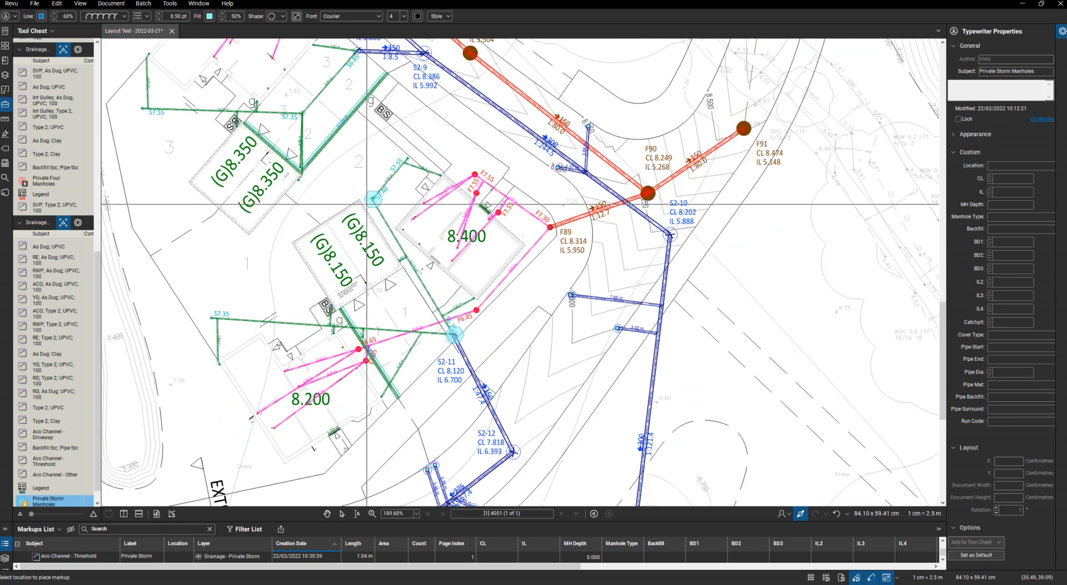
pyautogui.scroll(-2, 596, 364)
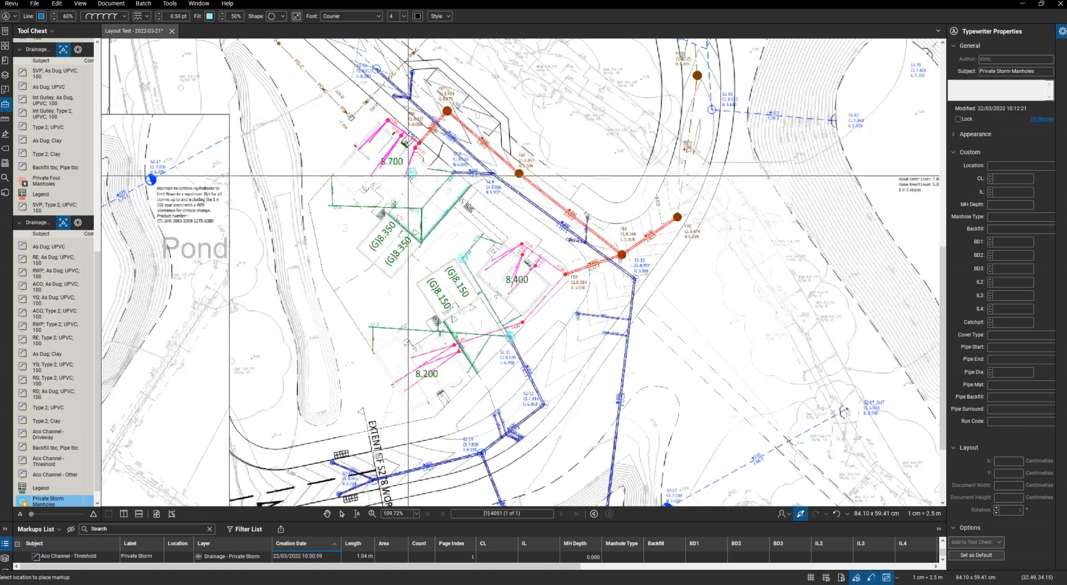
pyautogui.scroll(2, 407, 192)
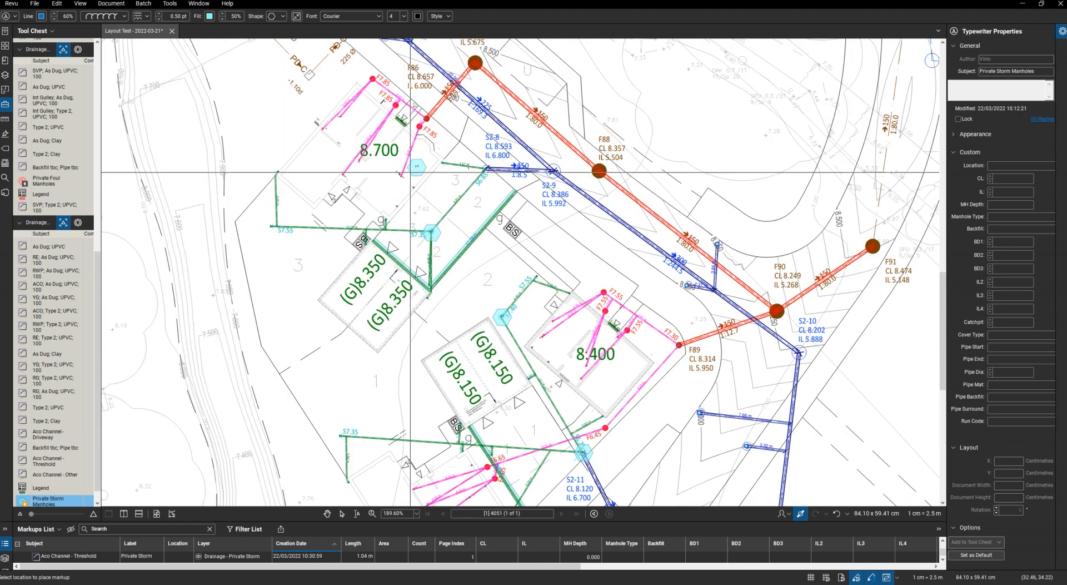
pyautogui.scroll(-1, 437, 163)
pyautogui.scroll(-2, 437, 163)
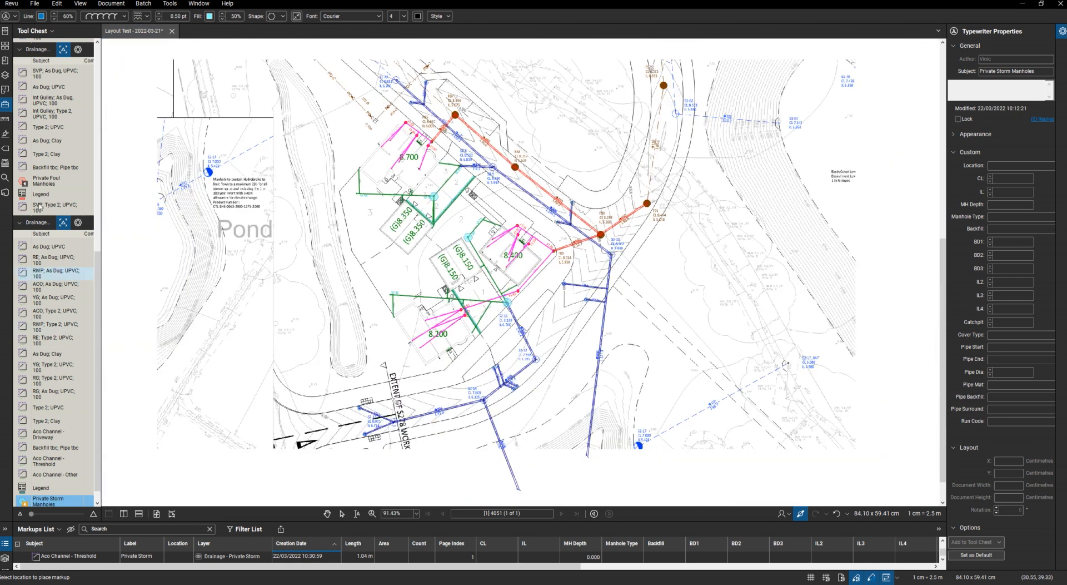
# Place Private Foul Manholes markers on the private foul chambers at F7.05 and F6.65 beside house 8.200 and at F6.45
pyautogui.click(45, 181)
pyautogui.scroll(1, 467, 315)
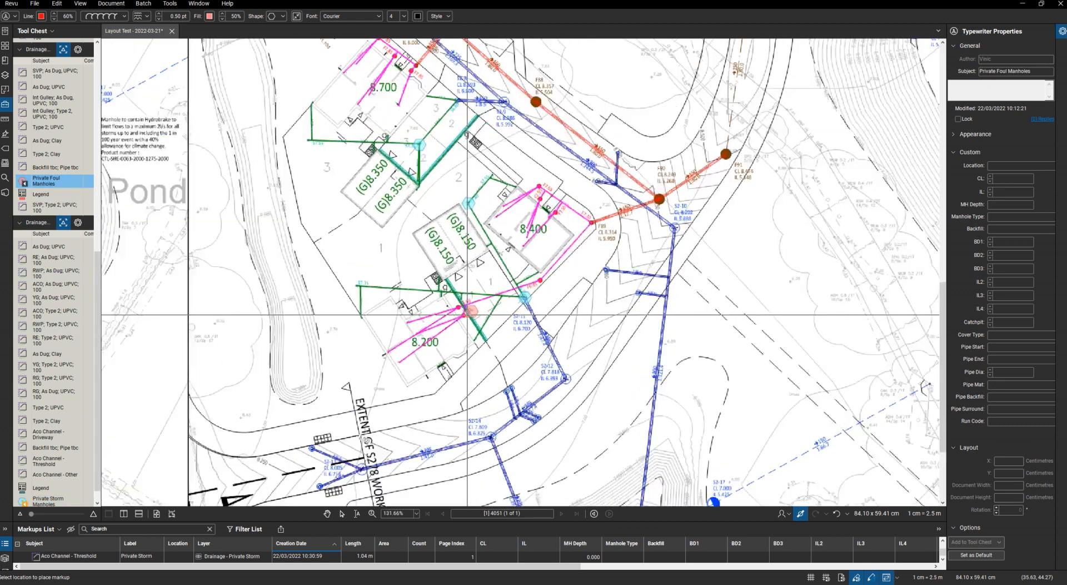
pyautogui.scroll(3, 466, 314)
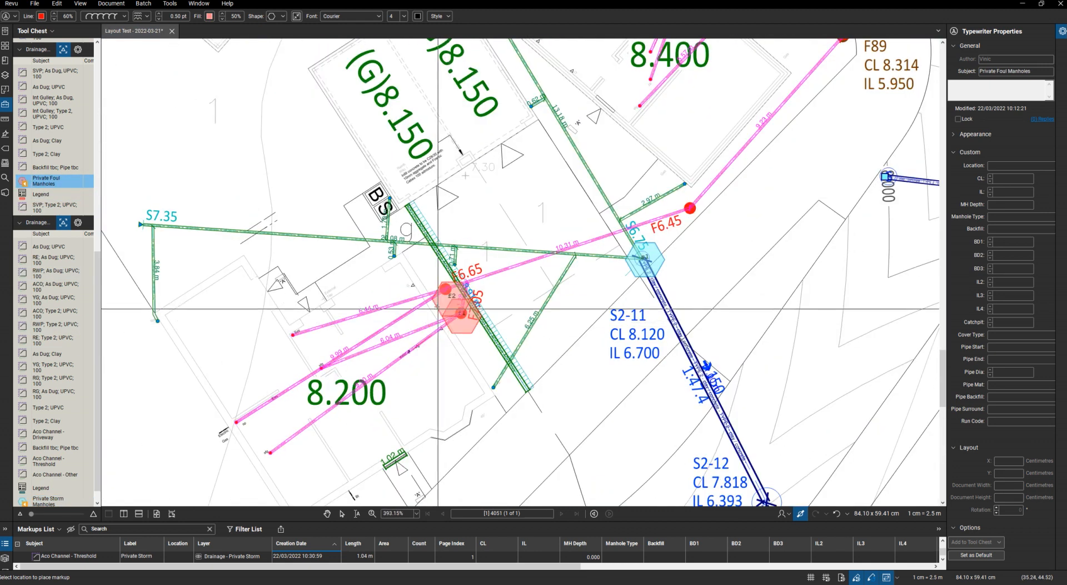
pyautogui.click(432, 300)
pyautogui.scroll(-4, 409, 315)
pyautogui.scroll(3, 544, 262)
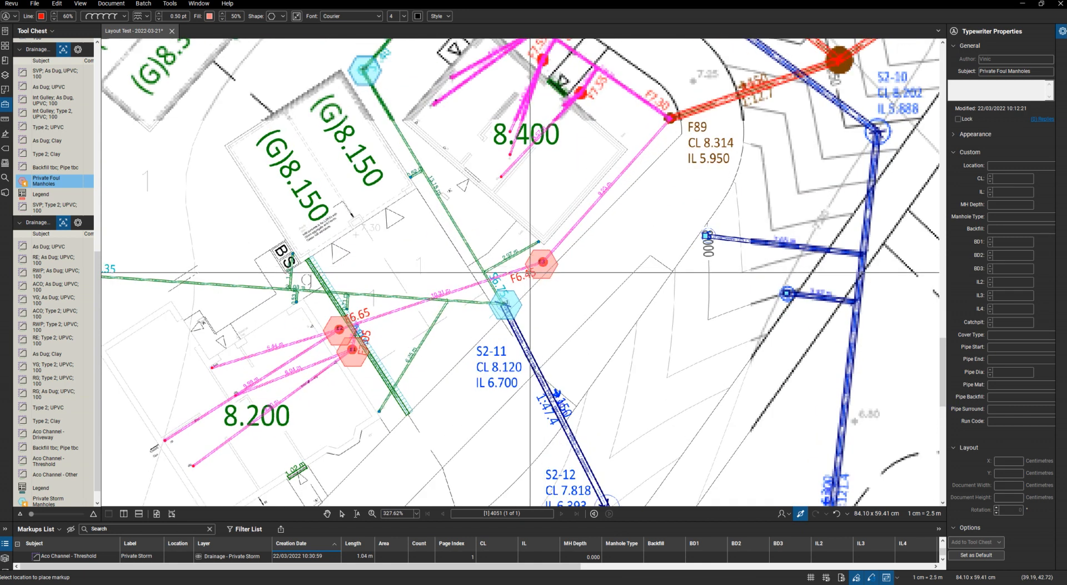
pyautogui.click(529, 272)
pyautogui.scroll(-4, 559, 162)
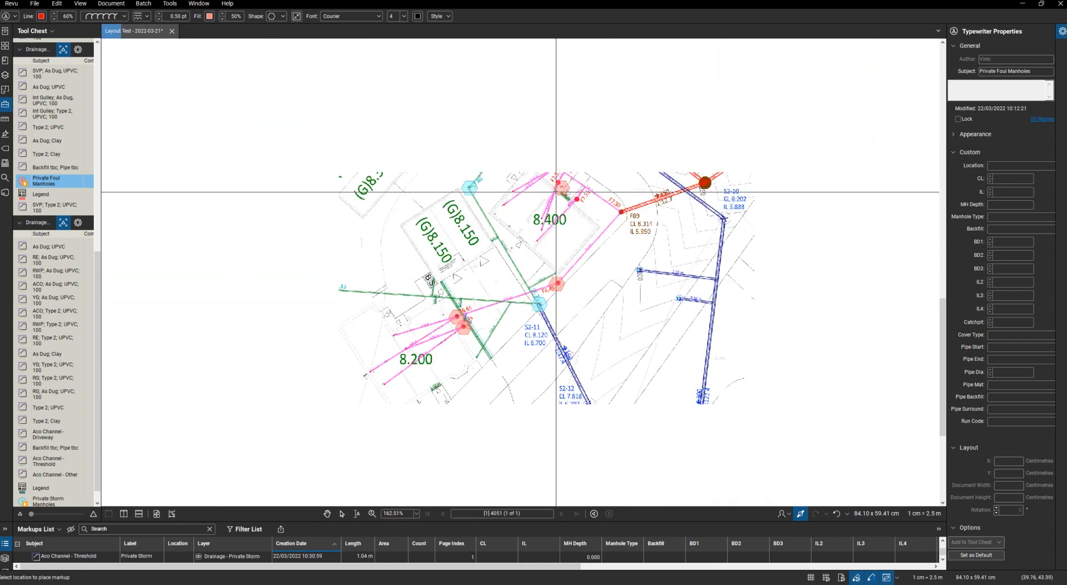
# Place Private Foul Manholes markers on the three private foul chambers at house 8.400
pyautogui.scroll(3, 552, 159)
pyautogui.click(552, 159)
pyautogui.click(552, 187)
pyautogui.click(580, 215)
pyautogui.scroll(-4, 579, 219)
pyautogui.scroll(3, 401, 71)
pyautogui.scroll(-3, 401, 71)
pyautogui.scroll(5, 418, 118)
# Place Private Foul Manholes markers on the three F7.85 private foul chambers at house 8.700
pyautogui.click(398, 119)
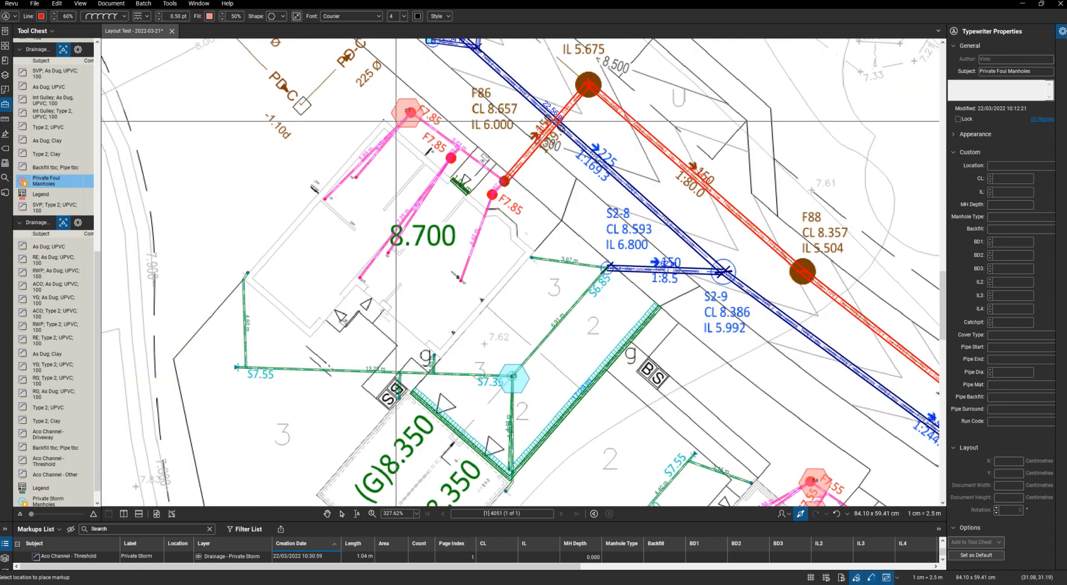
pyautogui.click(442, 169)
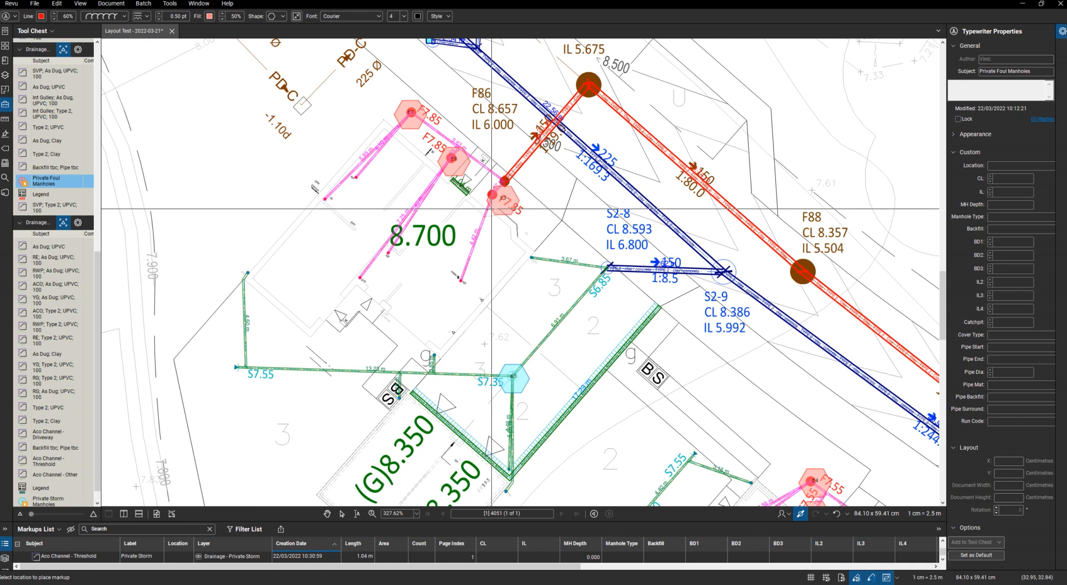
pyautogui.click(485, 207)
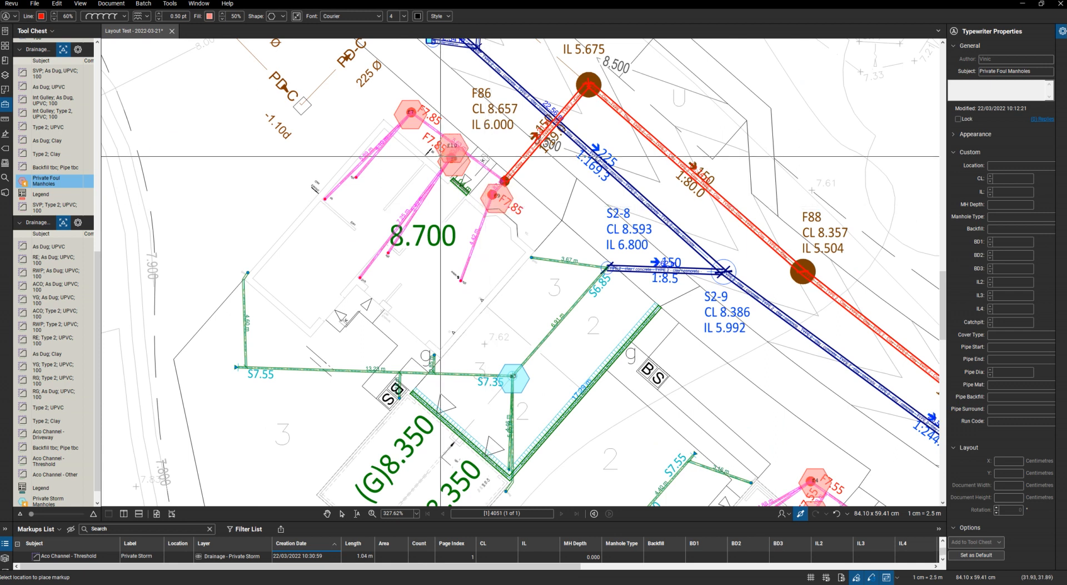
pyautogui.scroll(-3, 426, 140)
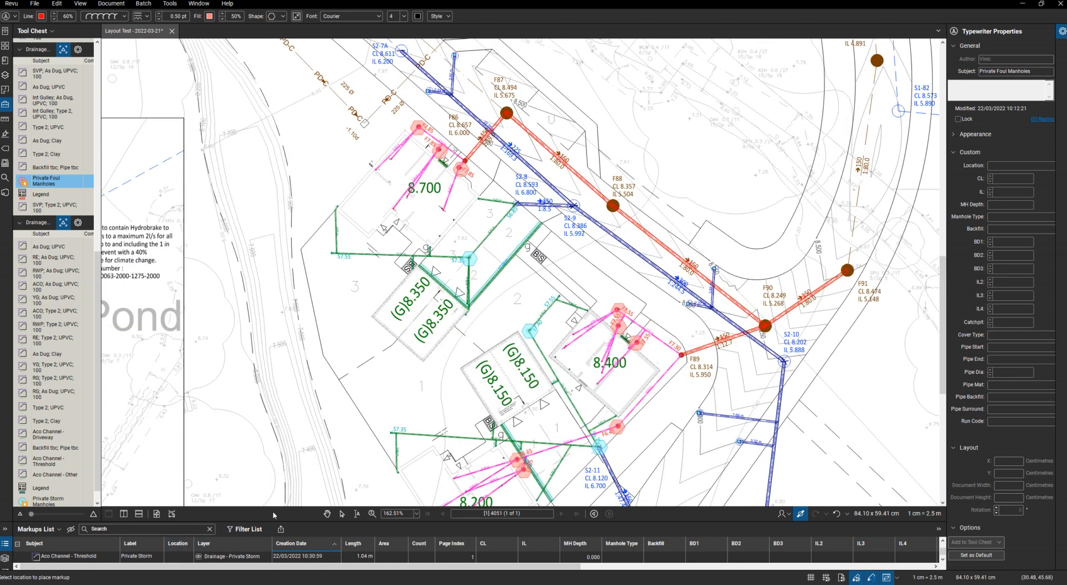
# Enlarge the Markups List and set house 8.200's two foul manholes to CL 8.050, with IL 7.050 at F7.05 and 6.650 at F6.65
pyautogui.moveTo(290, 521); pyautogui.dragTo(309, 410)
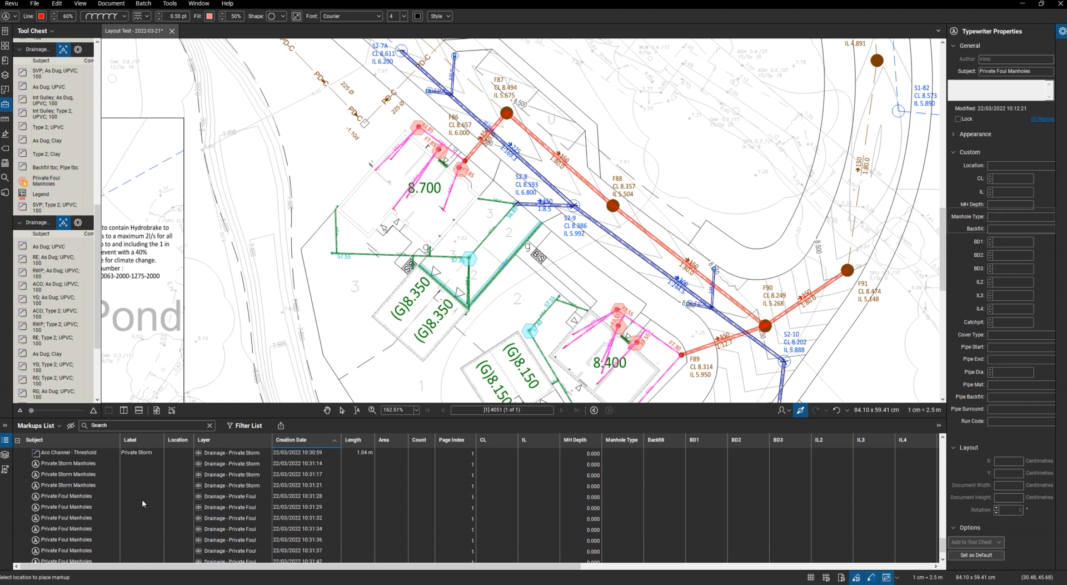
pyautogui.press('Escape')
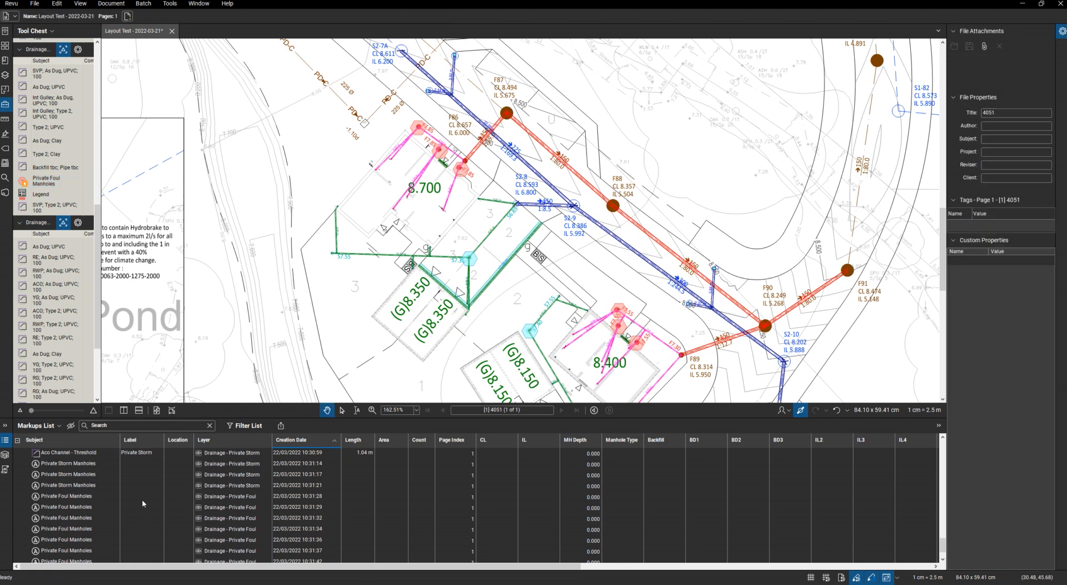
pyautogui.click(144, 501)
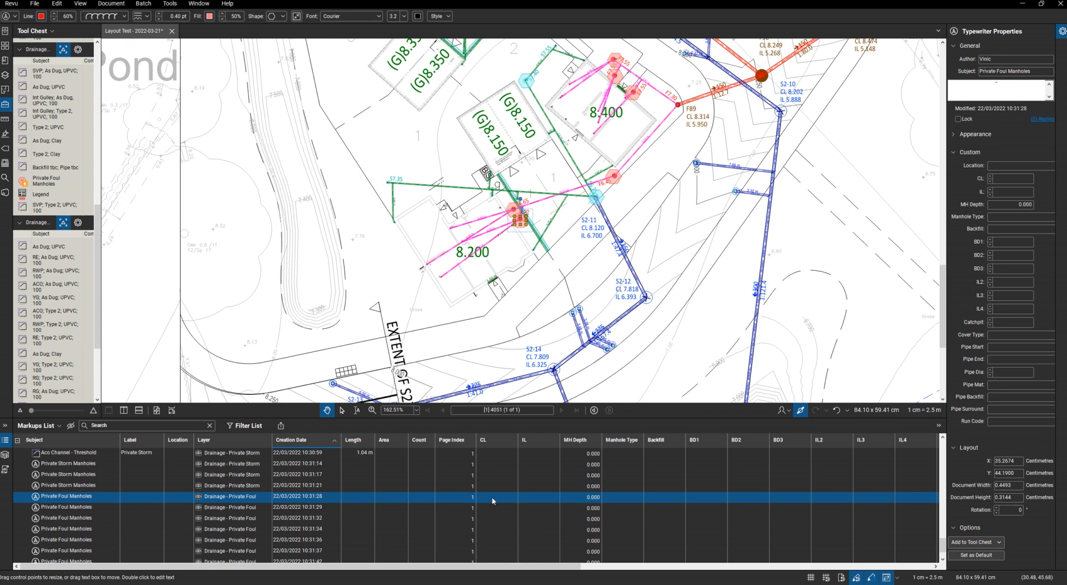
pyautogui.scroll(6, 494, 234)
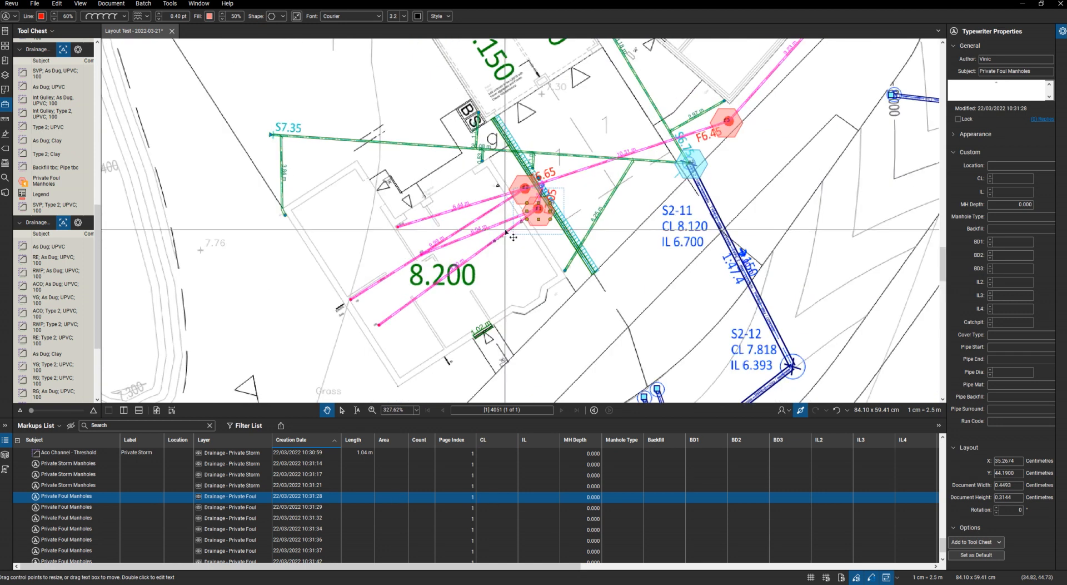
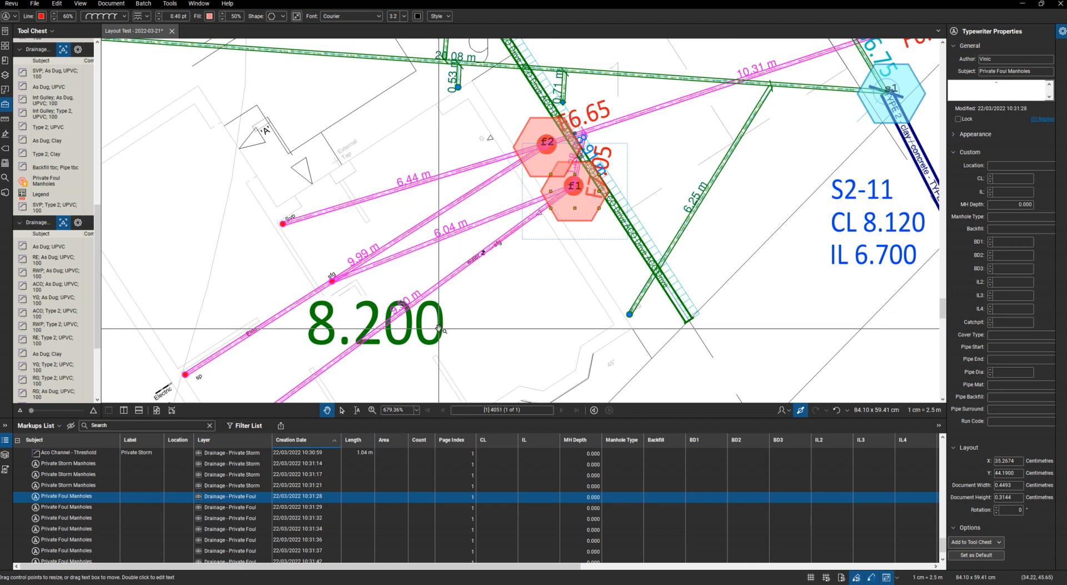
pyautogui.click(491, 497)
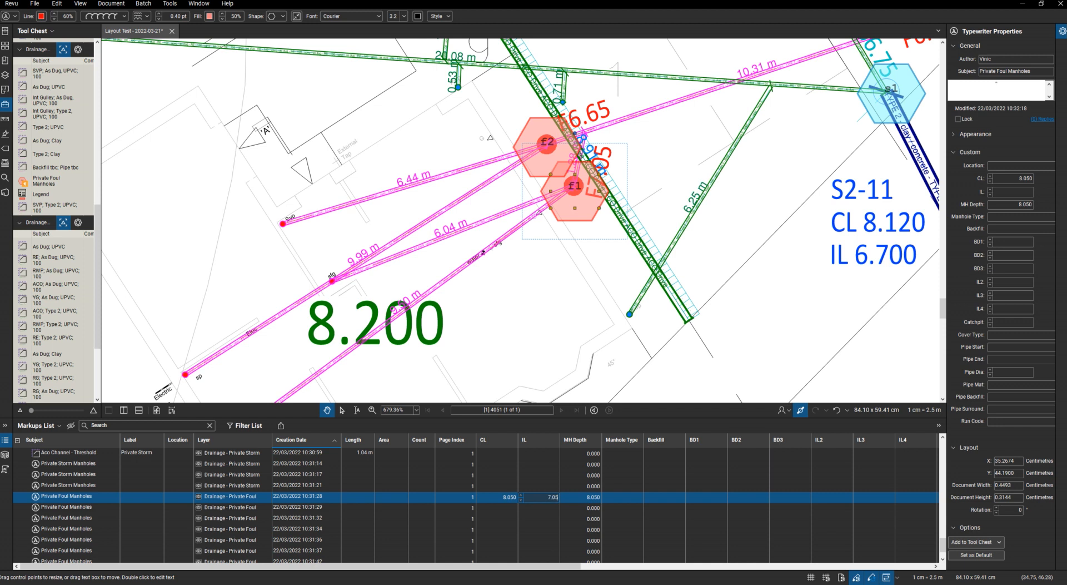
pyautogui.click(498, 508)
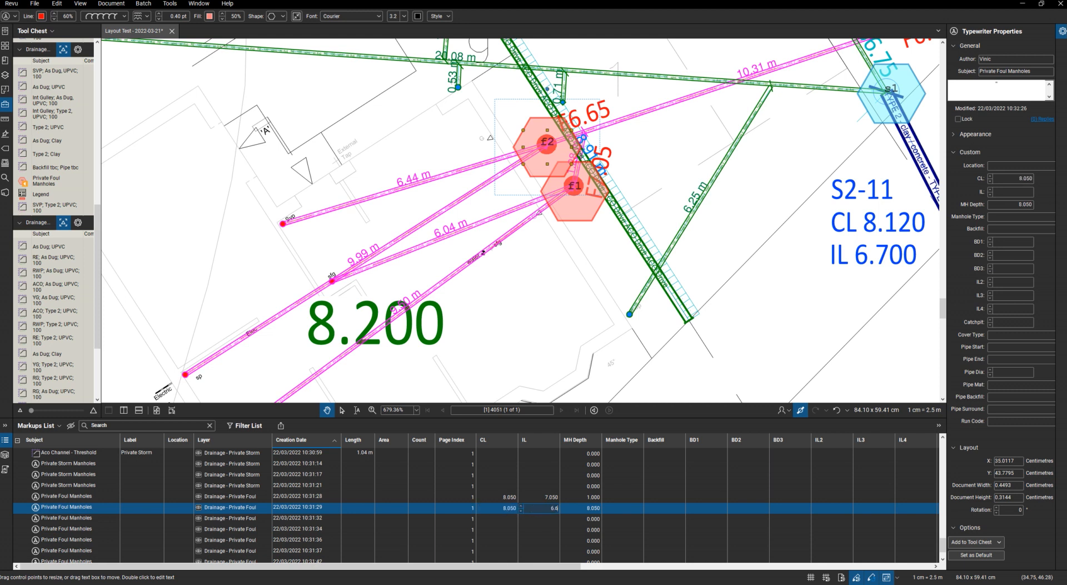
# Set the private foul manhole at F6.45 to CL 8.250 and IL 6.450
pyautogui.scroll(-5, 495, 241)
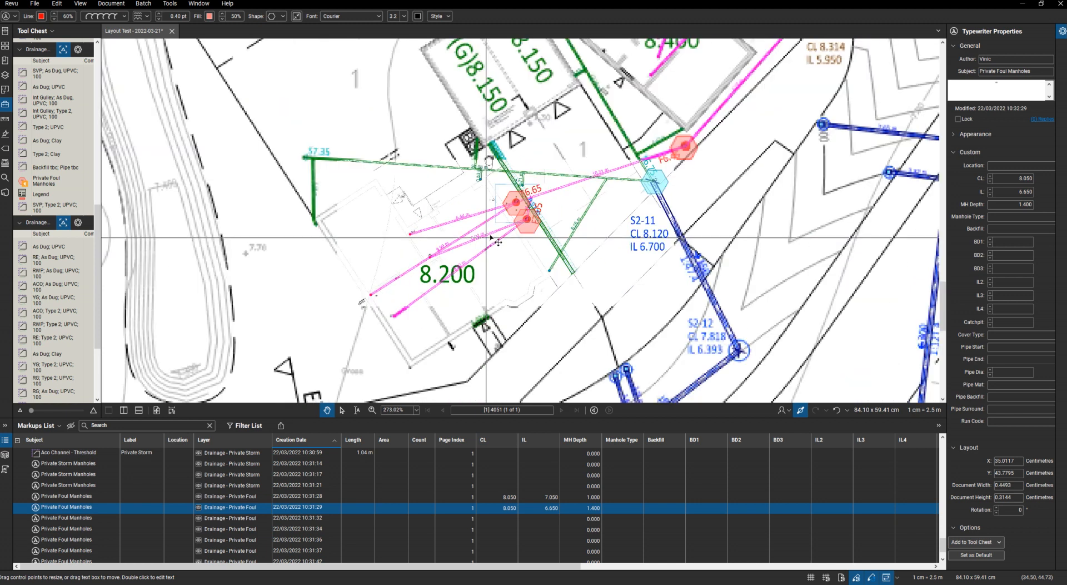
pyautogui.click(505, 518)
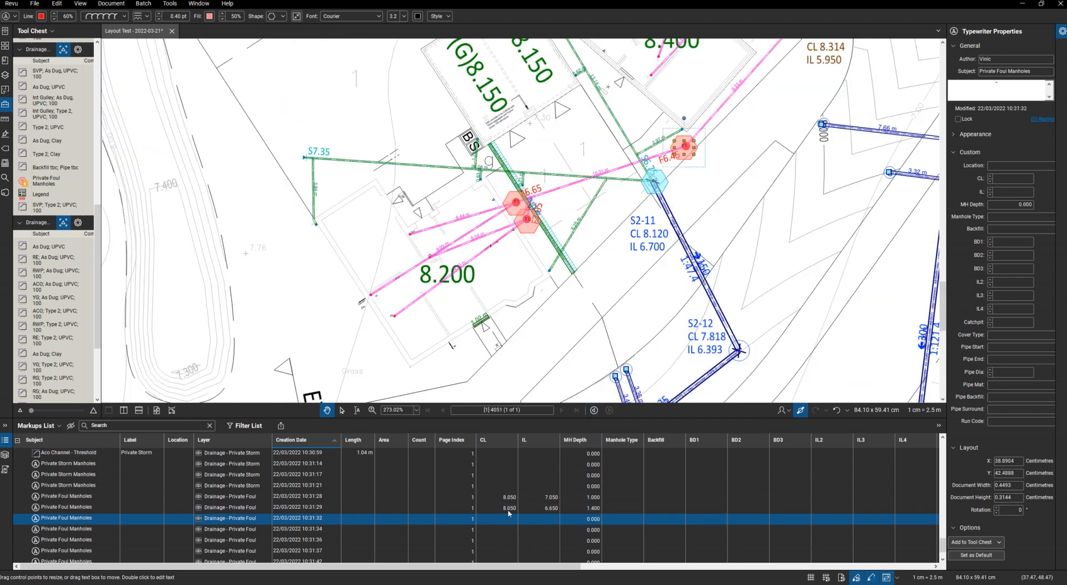
pyautogui.scroll(-3, 657, 217)
pyautogui.scroll(3, 703, 82)
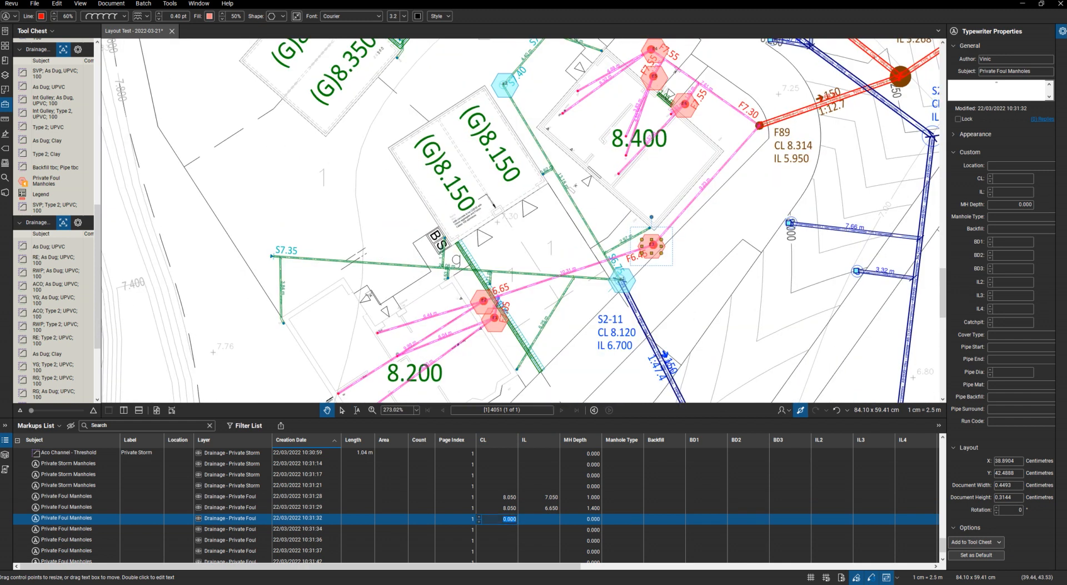
pyautogui.click(539, 519)
pyautogui.write('6.45')
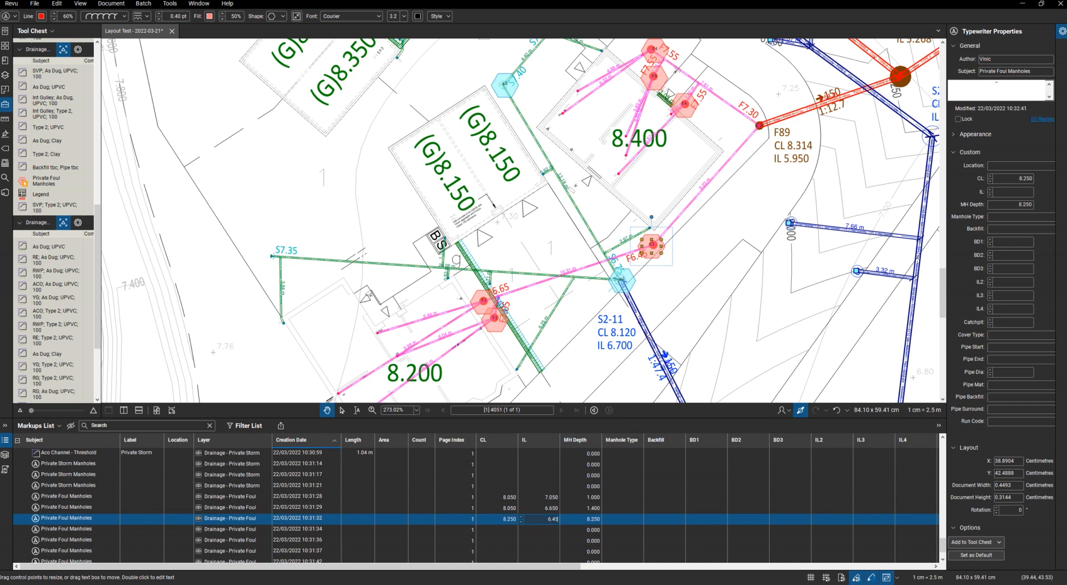
# Set house 8.400's three foul manholes to CL 8.250, with IL 7.550 for the first and 7.750 for the other two
pyautogui.click(505, 530)
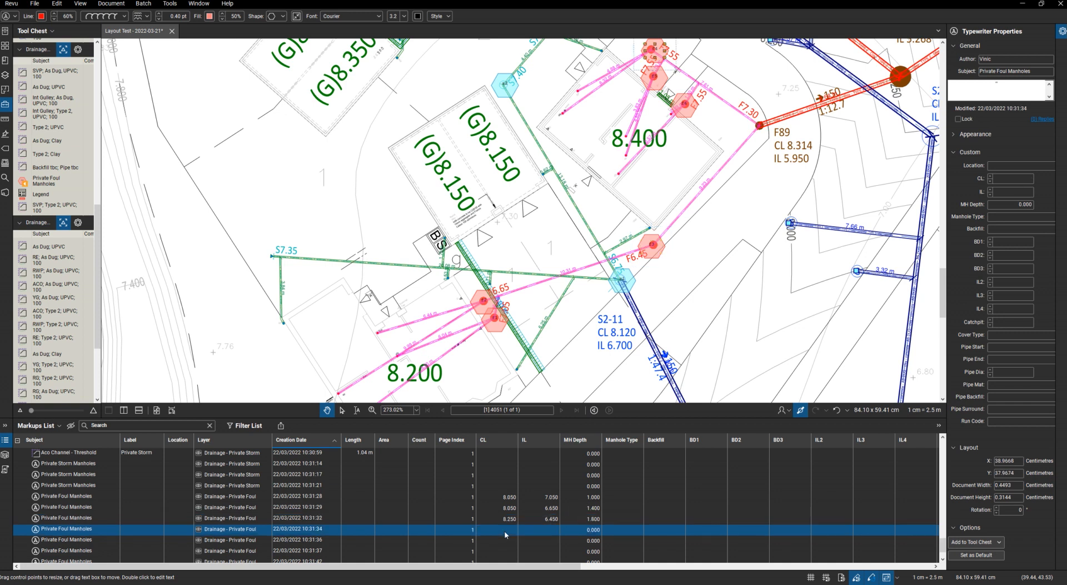
pyautogui.click(504, 530)
pyautogui.click(504, 543)
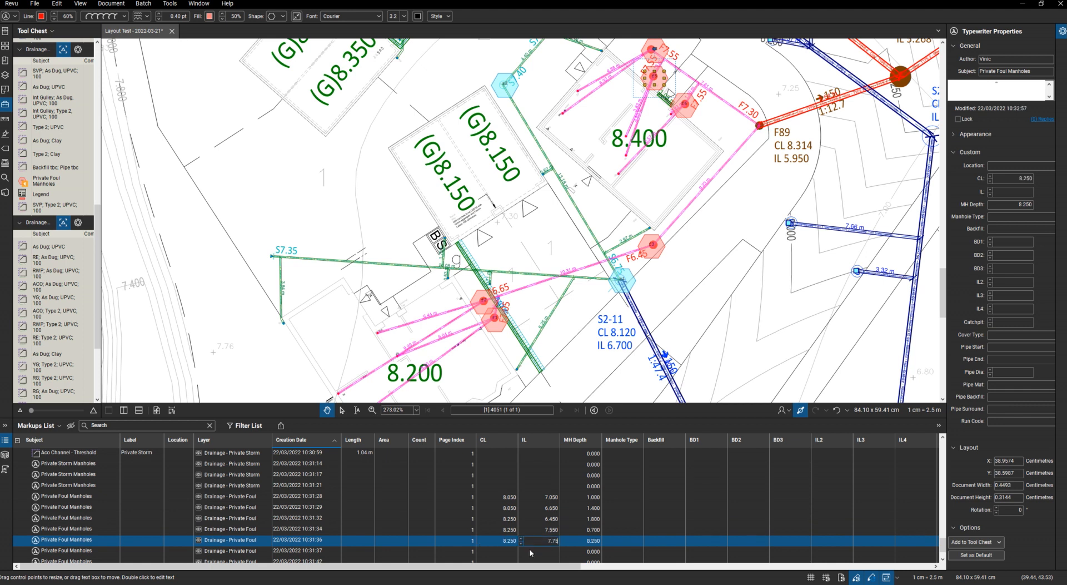
pyautogui.click(511, 555)
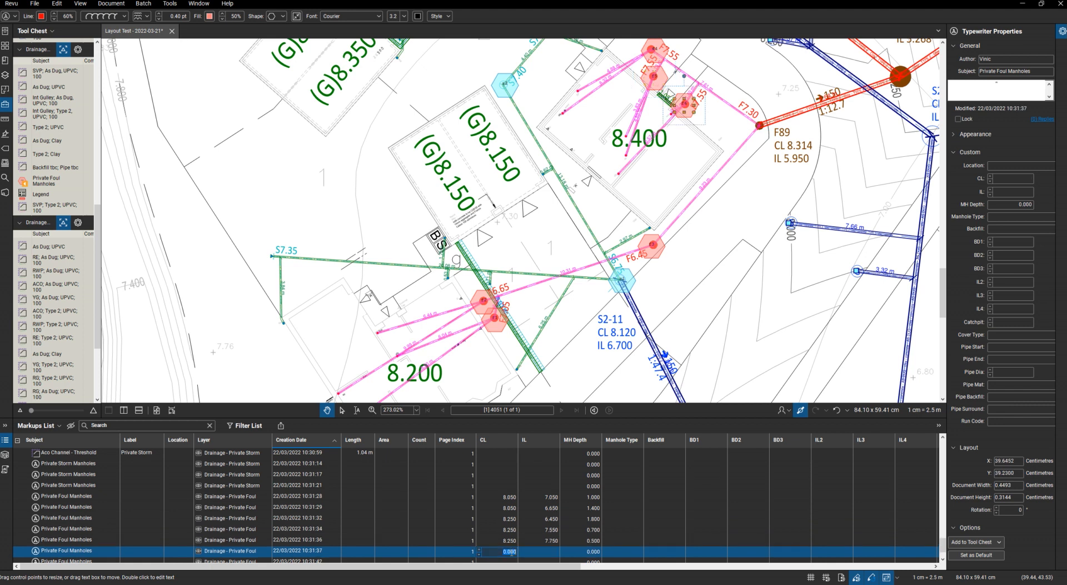
pyautogui.click(537, 555)
pyautogui.write('7.75')
pyautogui.press('Return')
pyautogui.scroll(-1, 538, 509)
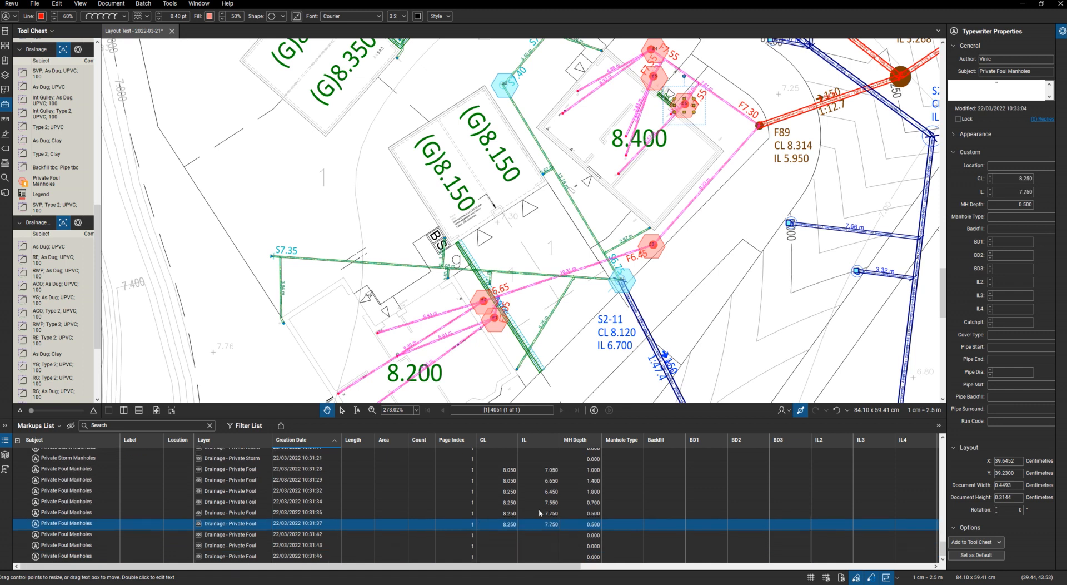
# Set the first foul manhole at house 8.700, farthest from F86, to CL 8.550 and IL 7.850
pyautogui.click(510, 535)
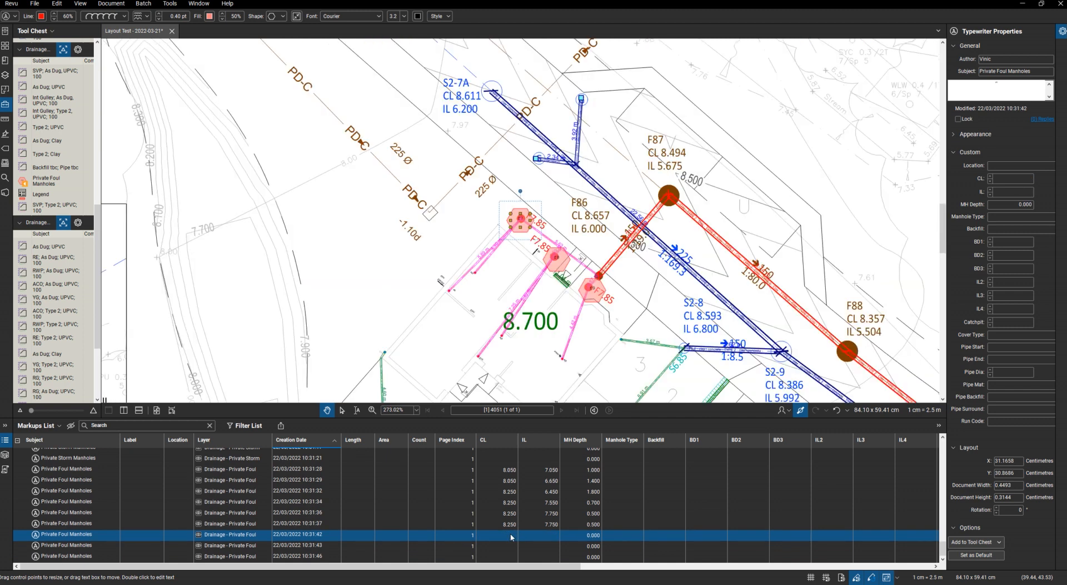
pyautogui.click(510, 534)
pyautogui.write('8.55')
pyautogui.click(555, 538)
pyautogui.write('7.85')
# Set the middle foul manhole at house 8.700 to CL 8.850 and IL 7.850
pyautogui.click(506, 546)
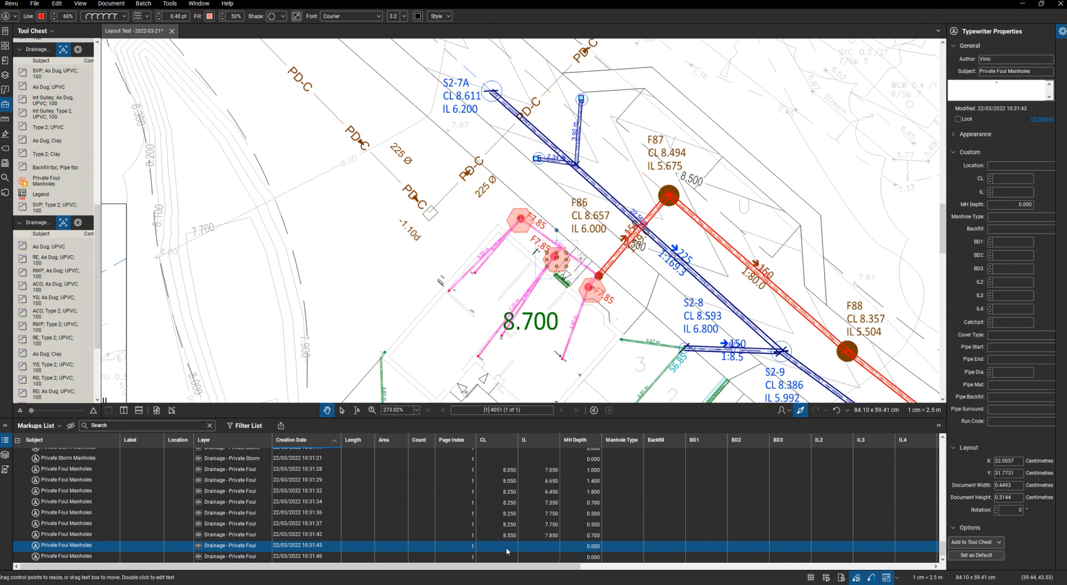
pyautogui.write('8.85')
pyautogui.click(542, 546)
pyautogui.write('7.')
# Set the last foul manhole at house 8.700, nearest F86, to CL 8.550 and IL 7.850
pyautogui.click(512, 557)
pyautogui.click(510, 556)
pyautogui.write('8.85')
pyautogui.press('BackSpace')
pyautogui.press('BackSpace')
pyautogui.press('BackSpace')
pyautogui.write('.55')
pyautogui.press('Tab')
pyautogui.write('7.85')
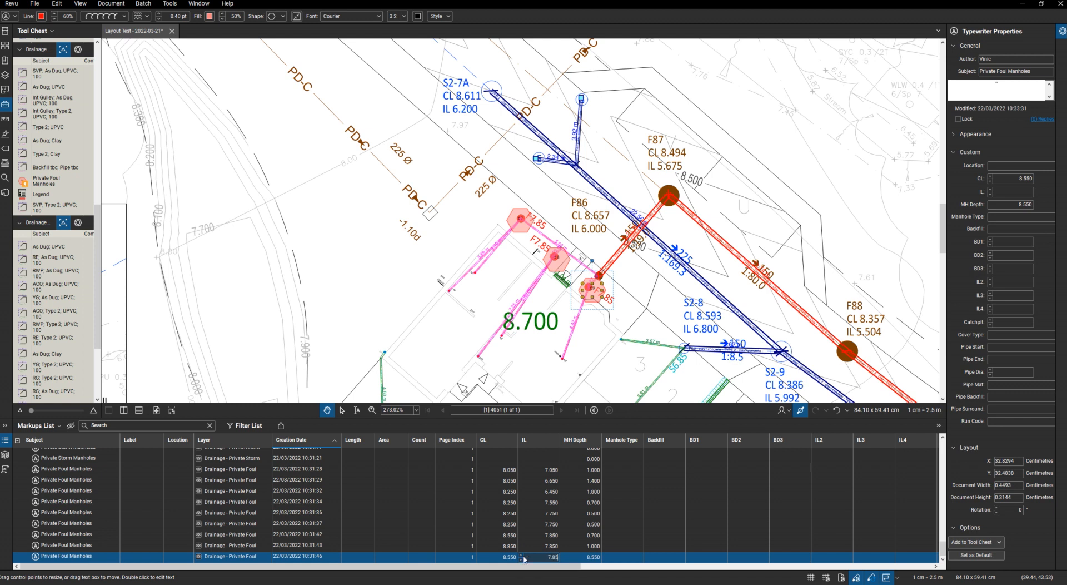
# Correct the CL of the middle foul manhole at house 8.700 to 8.550
pyautogui.doubleClick(510, 546)
pyautogui.write('8.550')
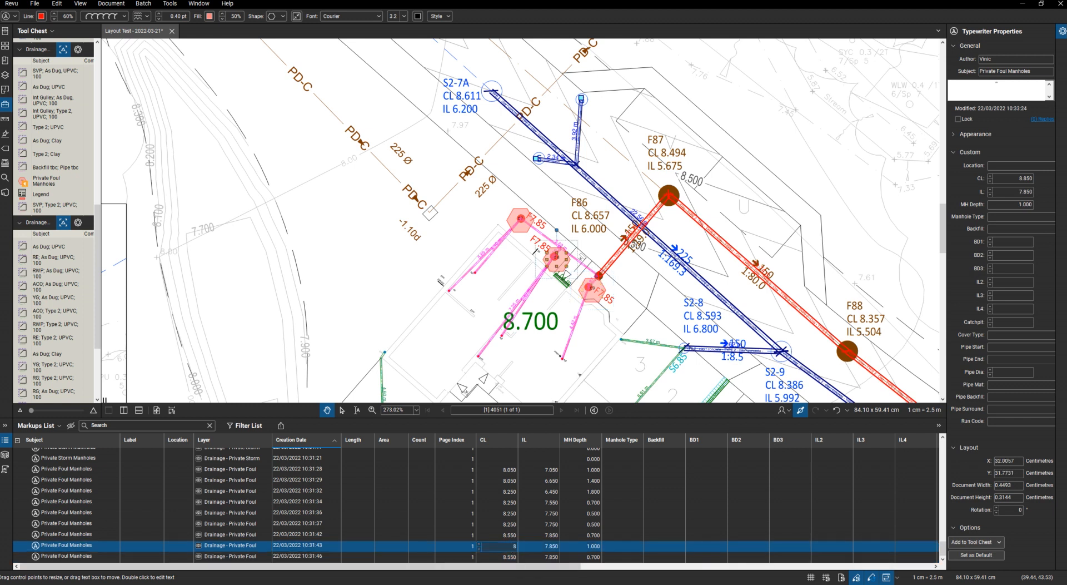
pyautogui.press('Return')
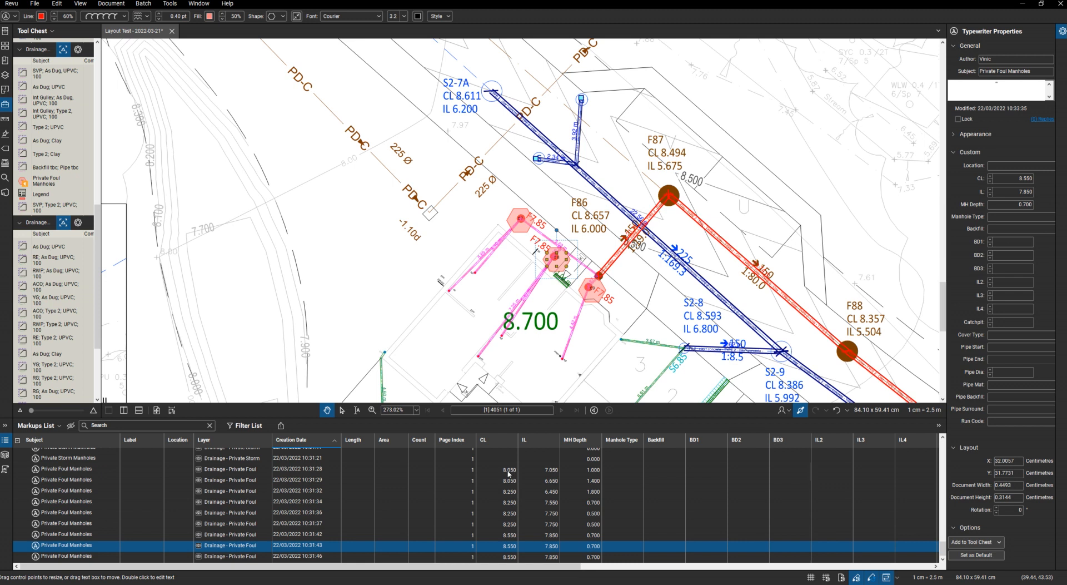
# Select all nine Private Foul Manholes entries in the Markups List and set their manhole type to 450mm IC
pyautogui.click(508, 472)
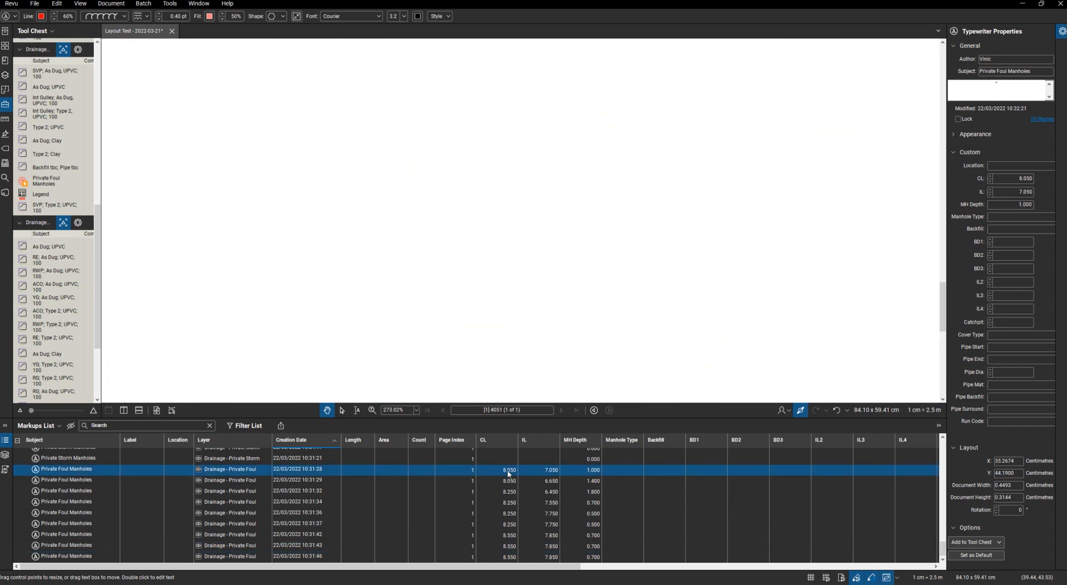
pyautogui.keyDown('shift'); pyautogui.click(510, 559); pyautogui.keyUp('shift')
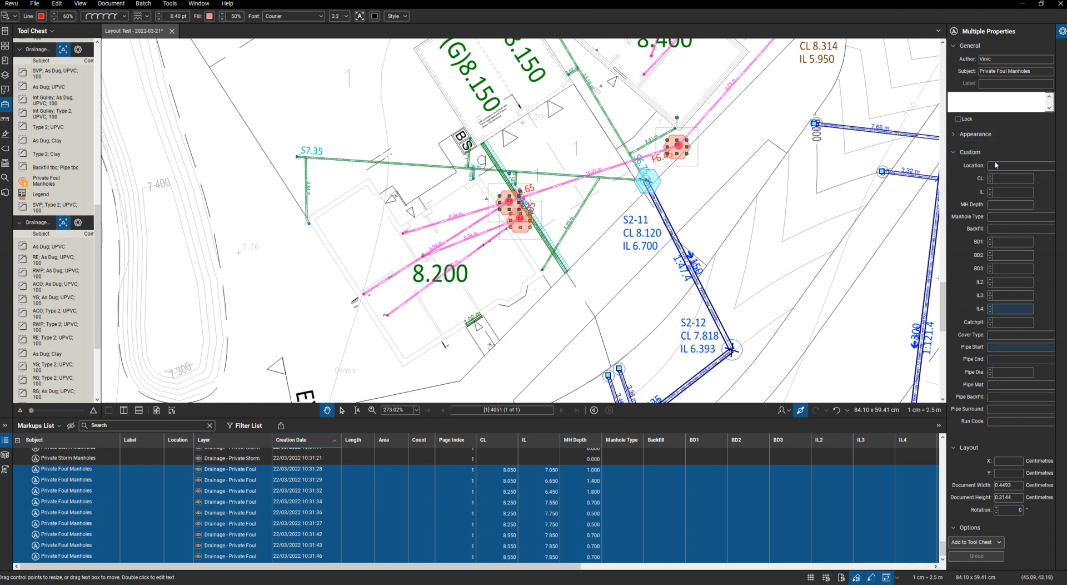
pyautogui.click(999, 215)
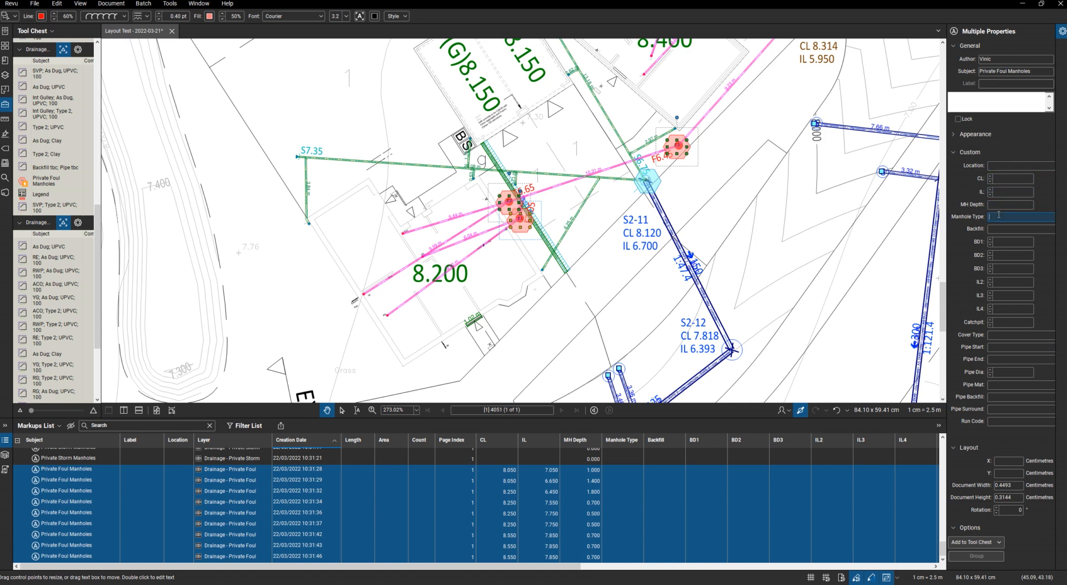
pyautogui.write('450')
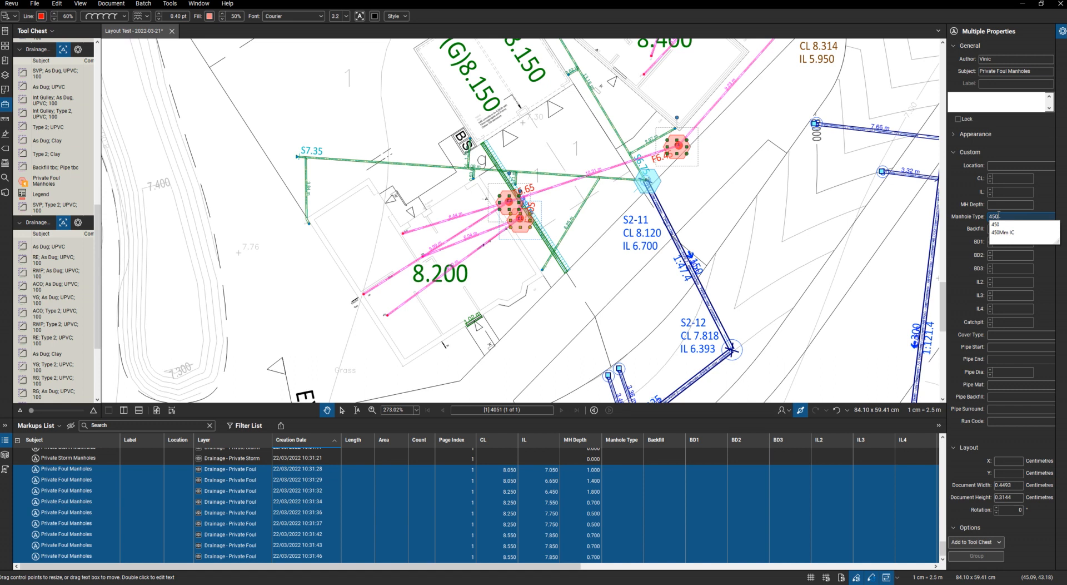
pyautogui.write('mm')
pyautogui.press('Return')
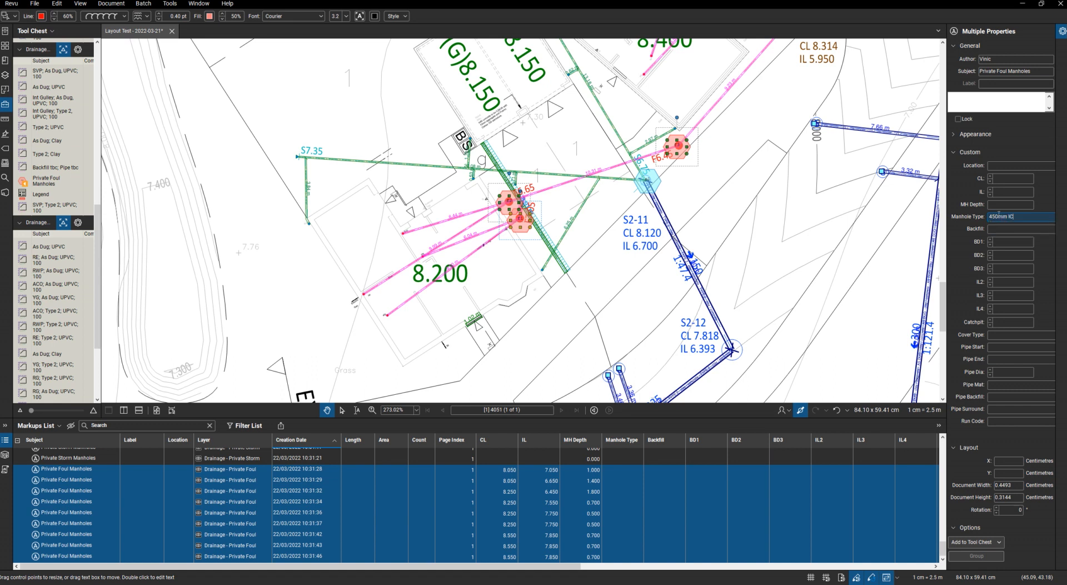
pyautogui.press('Tab')
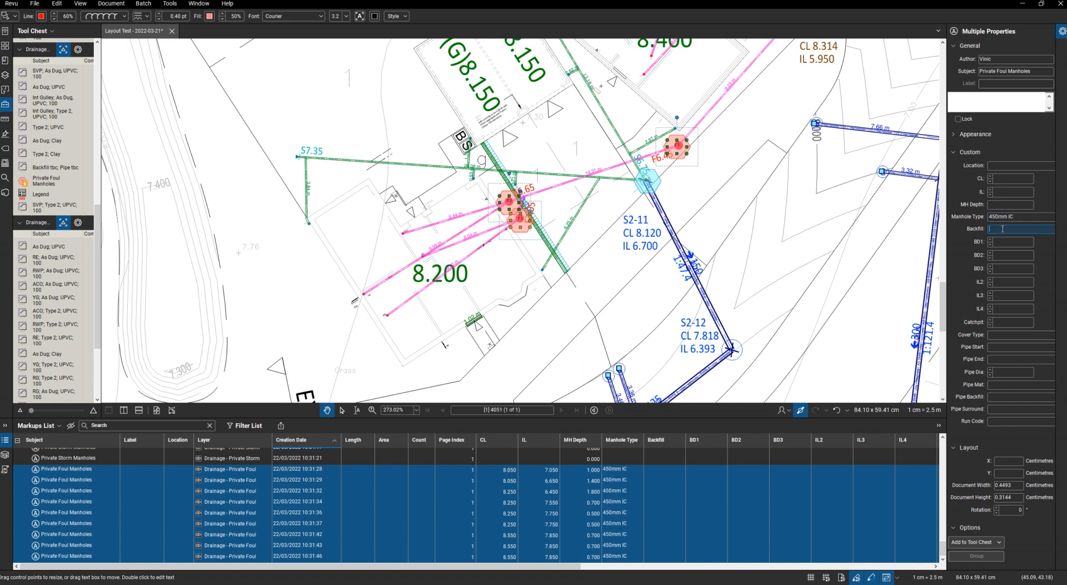
# Set the backfill of the selected private foul manholes to As Dug
pyautogui.write('AS')
pyautogui.press('BackSpace')
pyautogui.write('s')
pyautogui.press('Return')
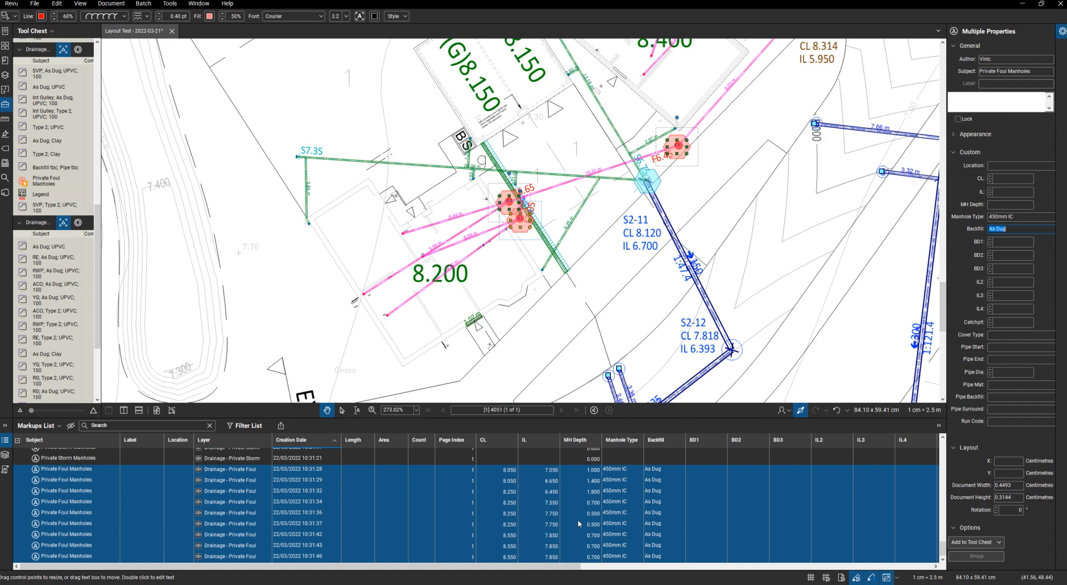
# Set the private storm manhole beside S2-11 to CL 8.250 and IL 6.750 in the Markups List
pyautogui.scroll(2, 578, 519)
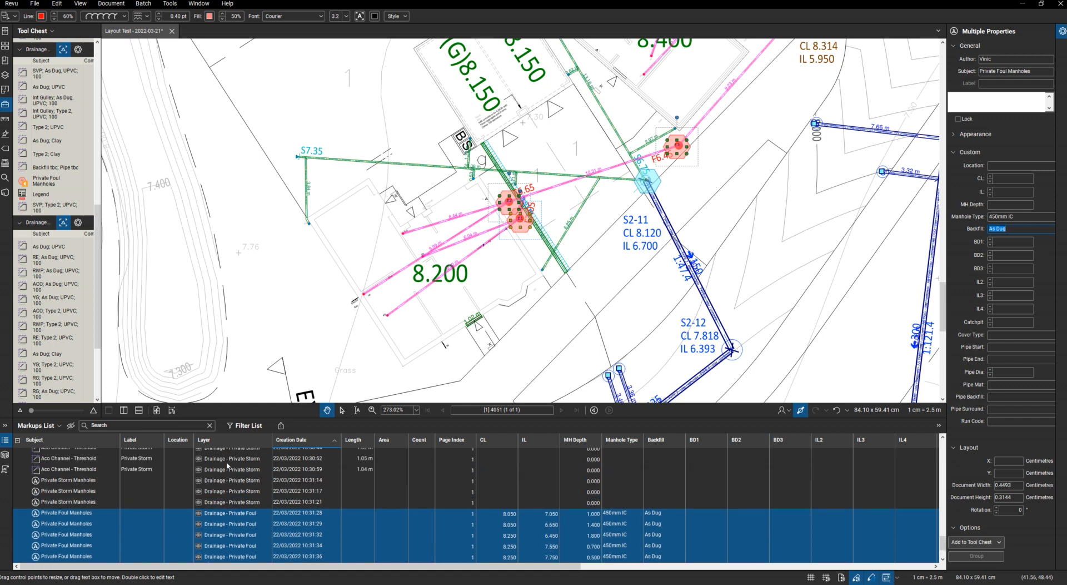
pyautogui.click(495, 480)
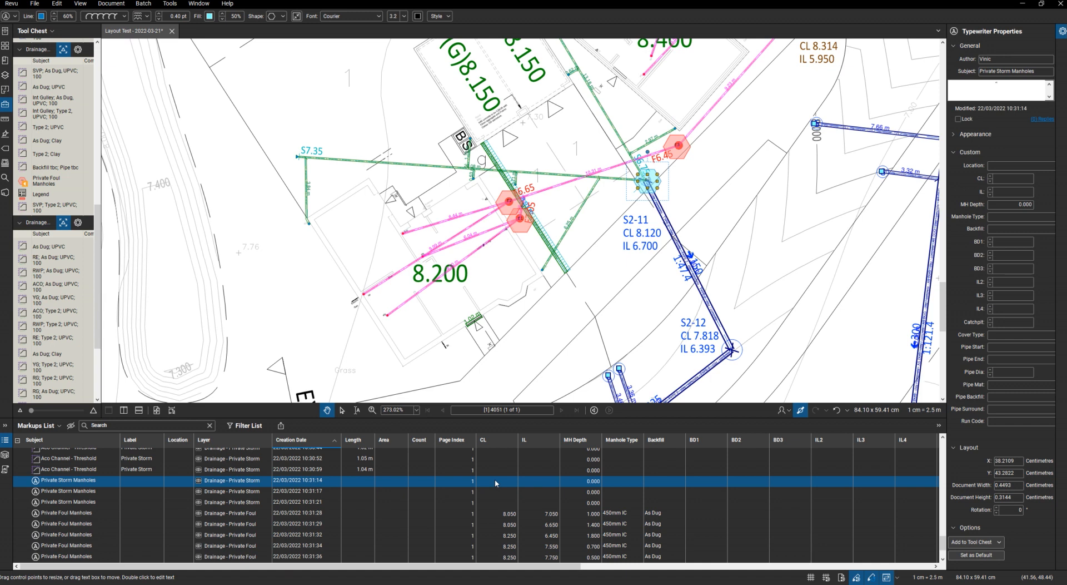
pyautogui.click(495, 480)
pyautogui.write('8.25')
pyautogui.click(546, 480)
pyautogui.write('6.75')
# Set the private storm manhole behind the 8.150 garages to CL 8.150 and IL 7.400
pyautogui.click(501, 489)
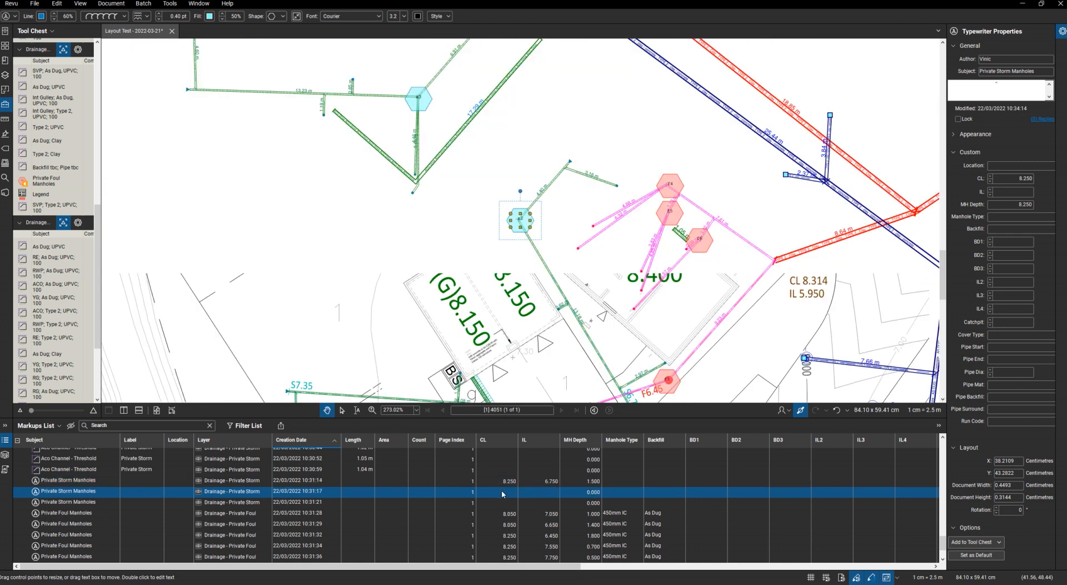
pyautogui.click(502, 492)
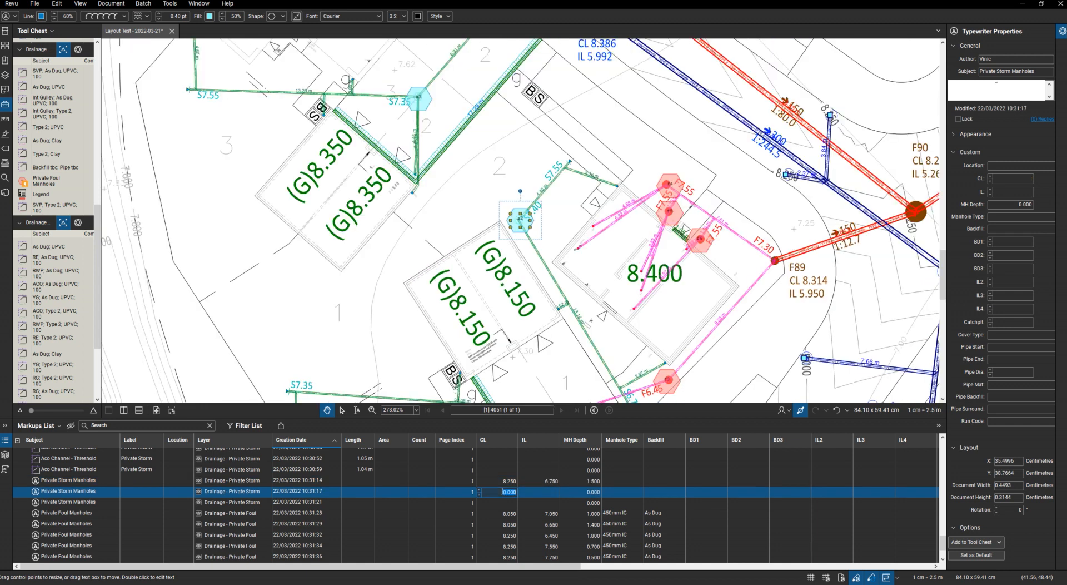
pyautogui.write('8.15')
pyautogui.press('Tab')
pyautogui.write('7')
pyautogui.press('Return')
# Set the private storm manhole near the 8.350 garages to CL 8.350 and IL 7.350
pyautogui.click(510, 504)
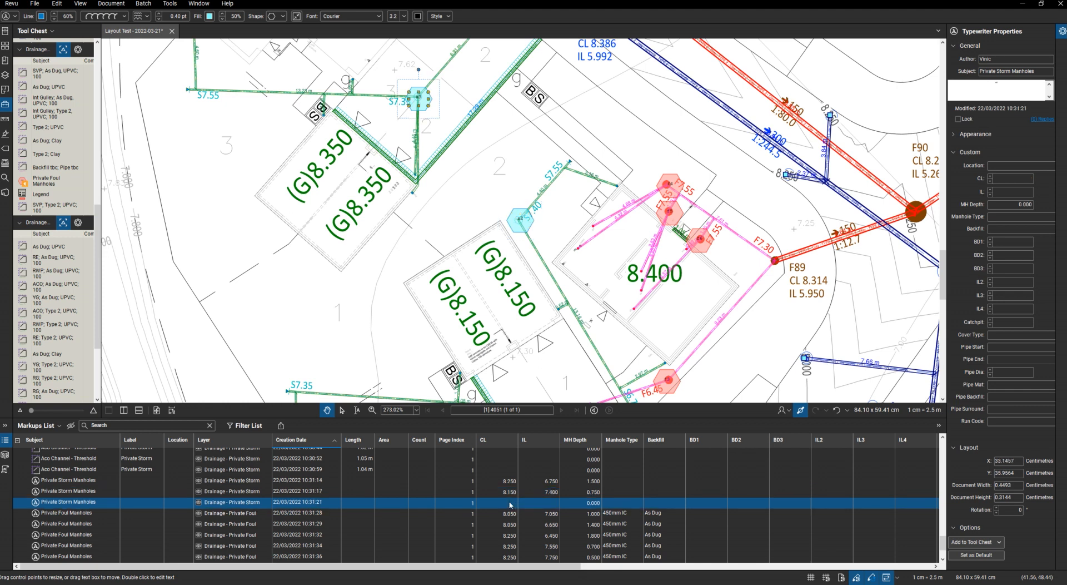
pyautogui.click(510, 504)
pyautogui.write('8.35')
pyautogui.click(547, 503)
pyautogui.write('7.35')
pyautogui.press('Return')
# Select all three Private Storm Manholes entries and set their manhole type to 450mm IC
pyautogui.click(626, 484)
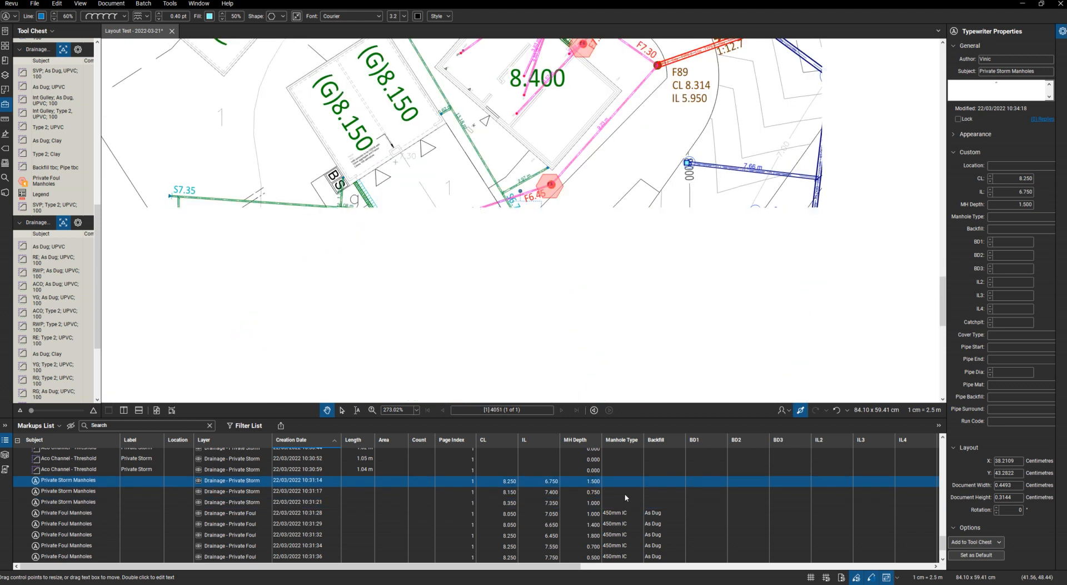
pyautogui.keyDown('shift'); pyautogui.click(620, 504); pyautogui.keyUp('shift')
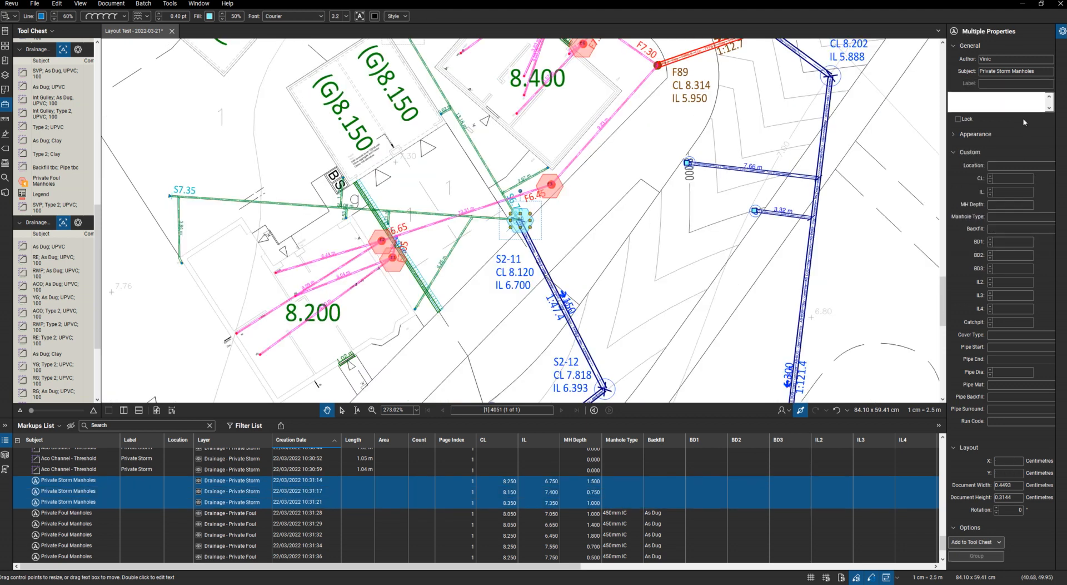
pyautogui.click(1003, 215)
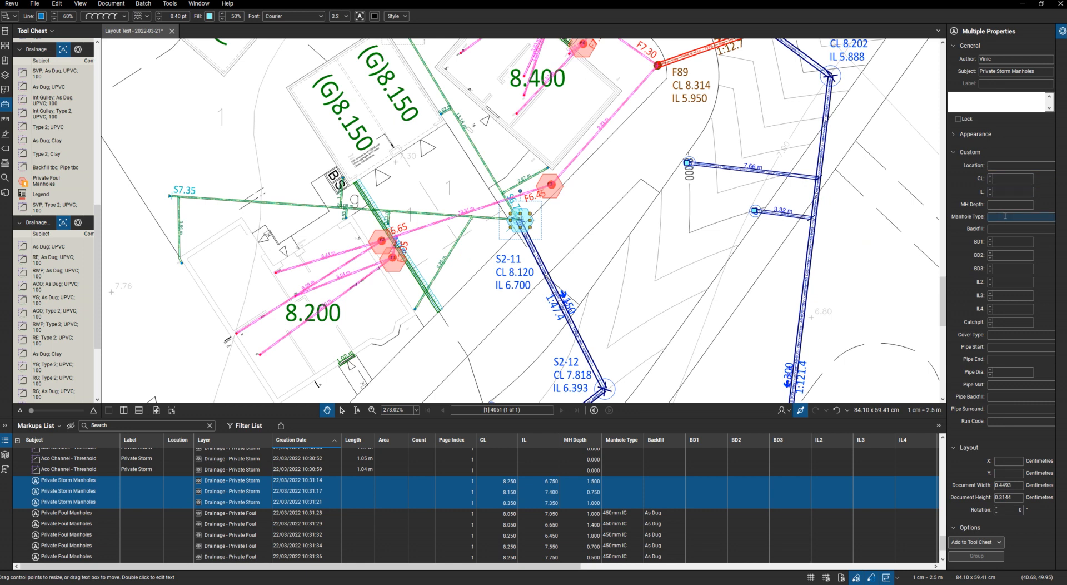
pyautogui.click(1001, 182)
pyautogui.click(1005, 215)
pyautogui.write('450')
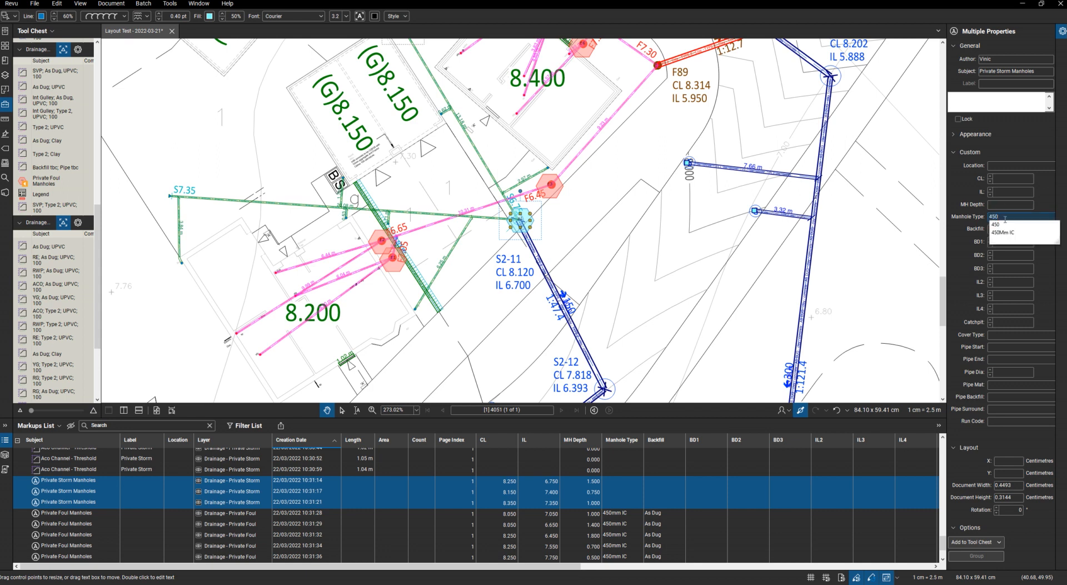
pyautogui.click(1003, 232)
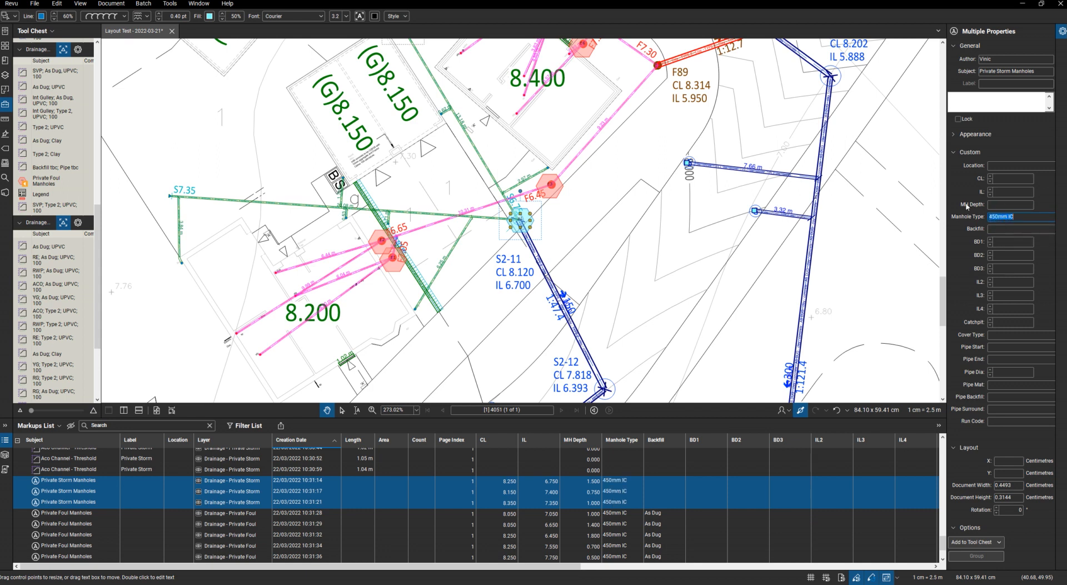
# Set the backfill of the first two Private Storm Manholes entries to As Dug
pyautogui.click(660, 481)
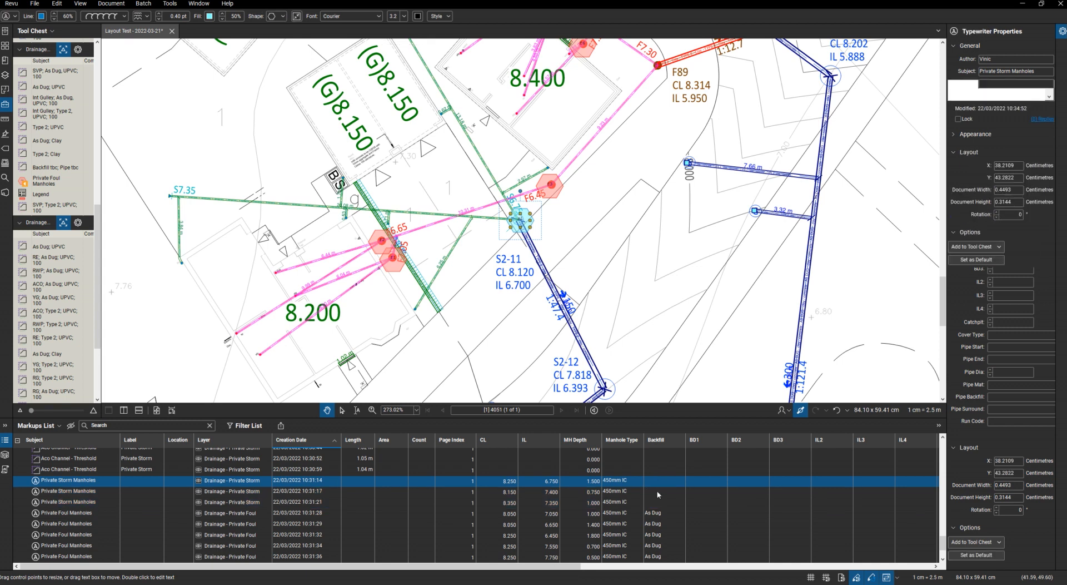
pyautogui.keyDown('ctrl'); pyautogui.click(657, 493); pyautogui.keyUp('ctrl')
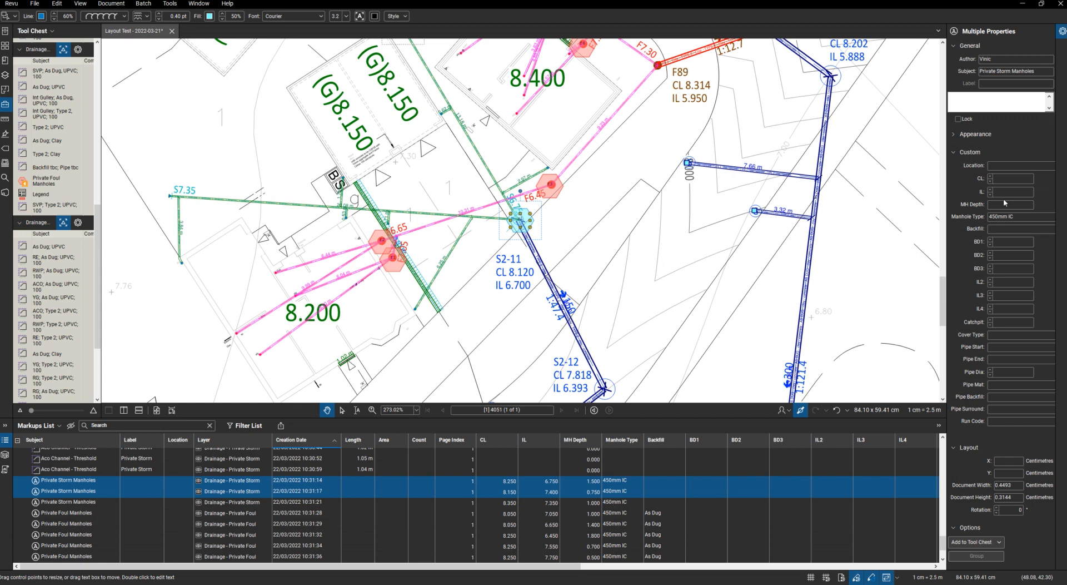
pyautogui.click(1010, 230)
pyautogui.write('As Dug')
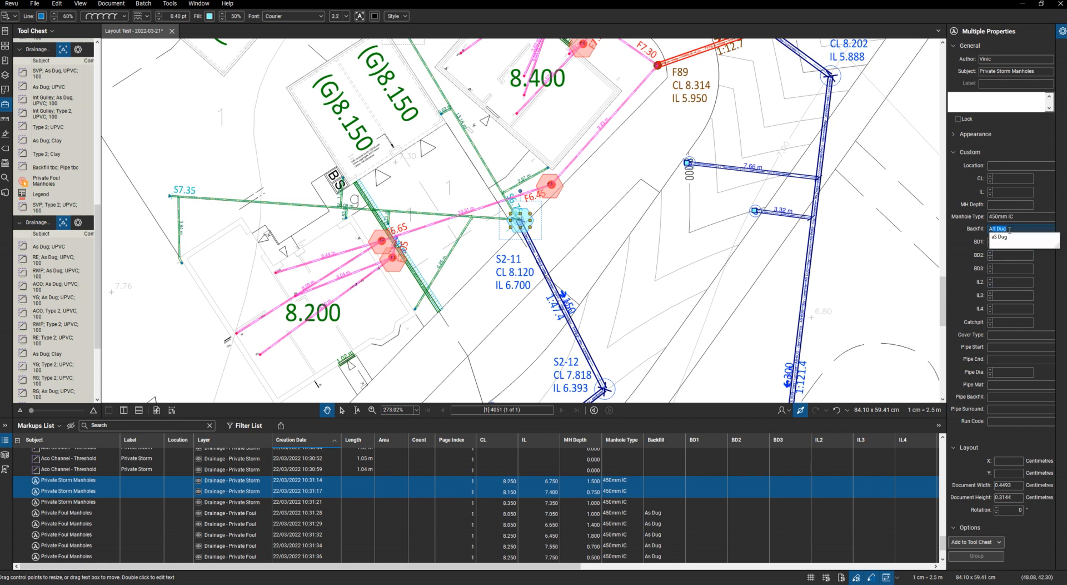
pyautogui.press('Return')
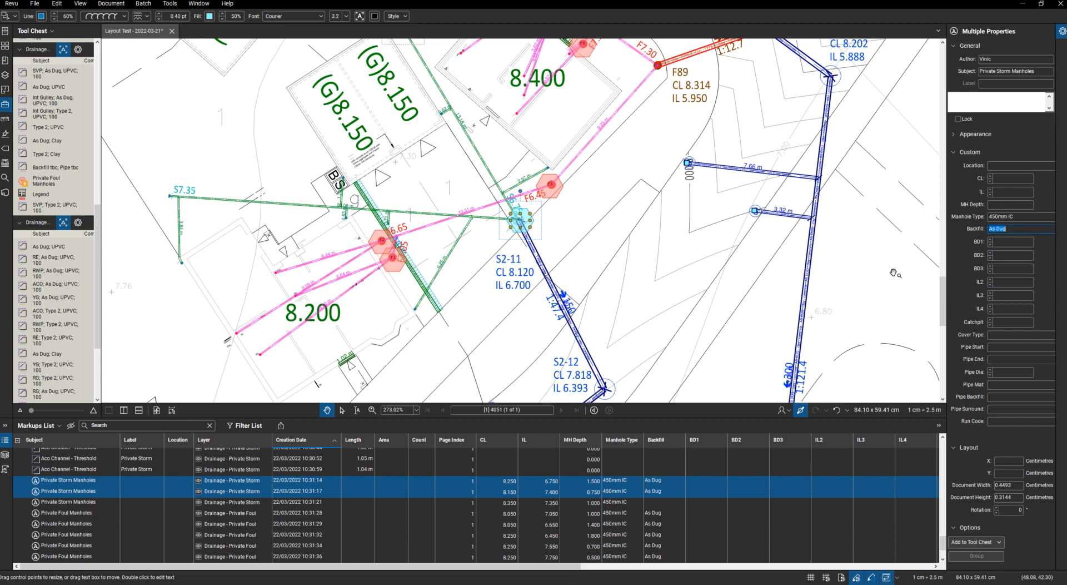
# Set the backfill of the third private storm manhole, near the 8.350 garages, to Concrete
pyautogui.click(651, 503)
pyautogui.write('Con')
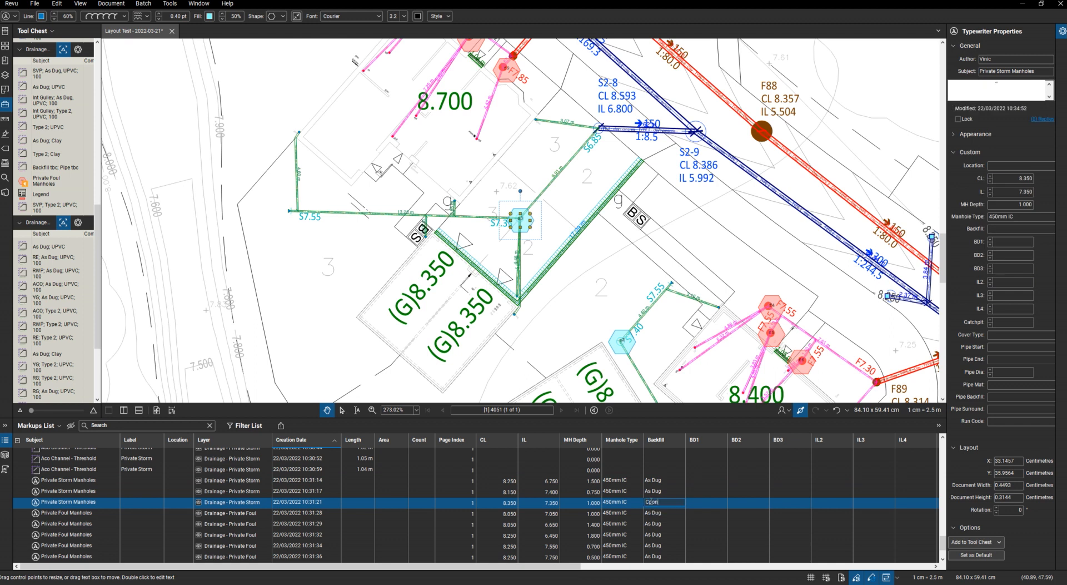
pyautogui.press('BackSpace')
pyautogui.press('BackSpace')
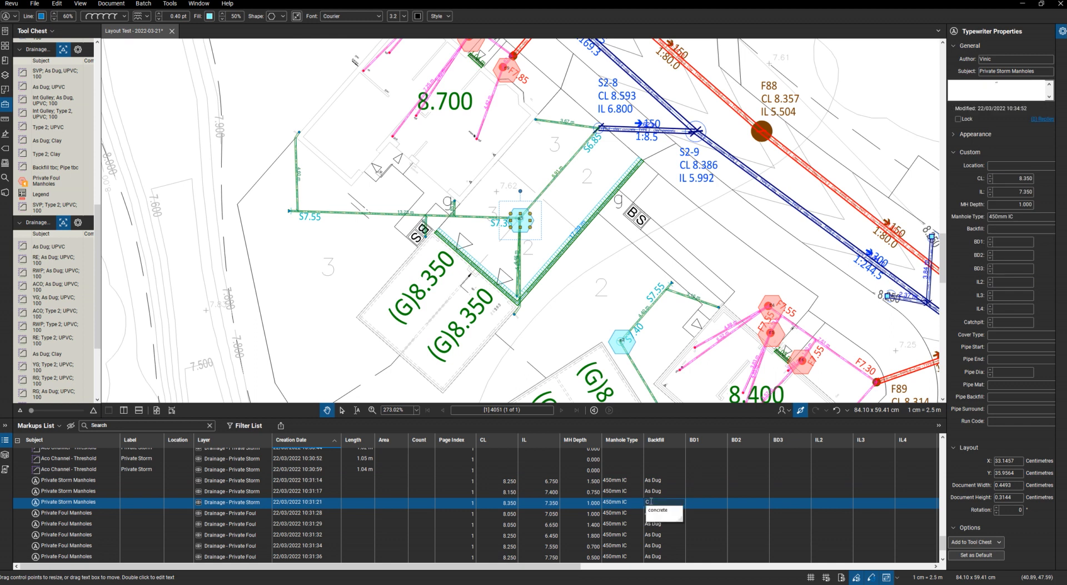
pyautogui.write('oncrete')
pyautogui.press('Return')
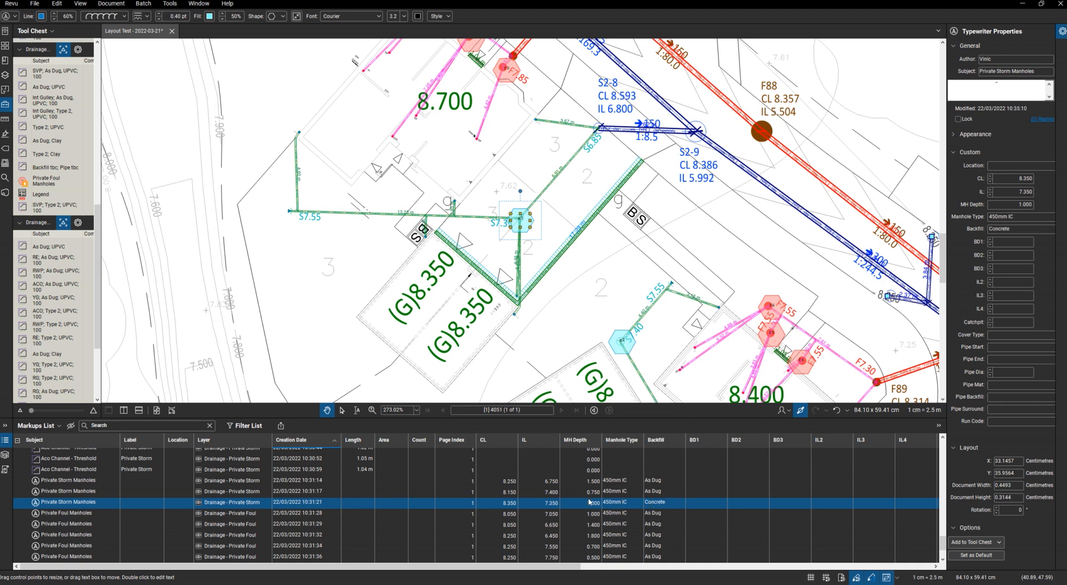
# Record the first adoptable foul pipe in the Markups List as running from F87 to F88 with a pipe diameter of 150
pyautogui.scroll(5, 581, 504)
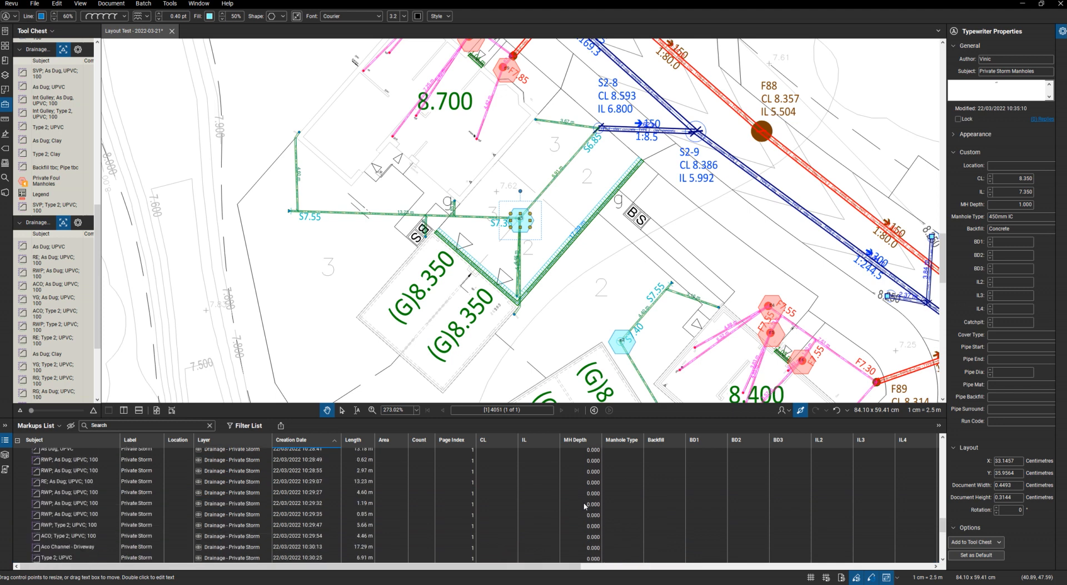
pyautogui.scroll(6, 583, 506)
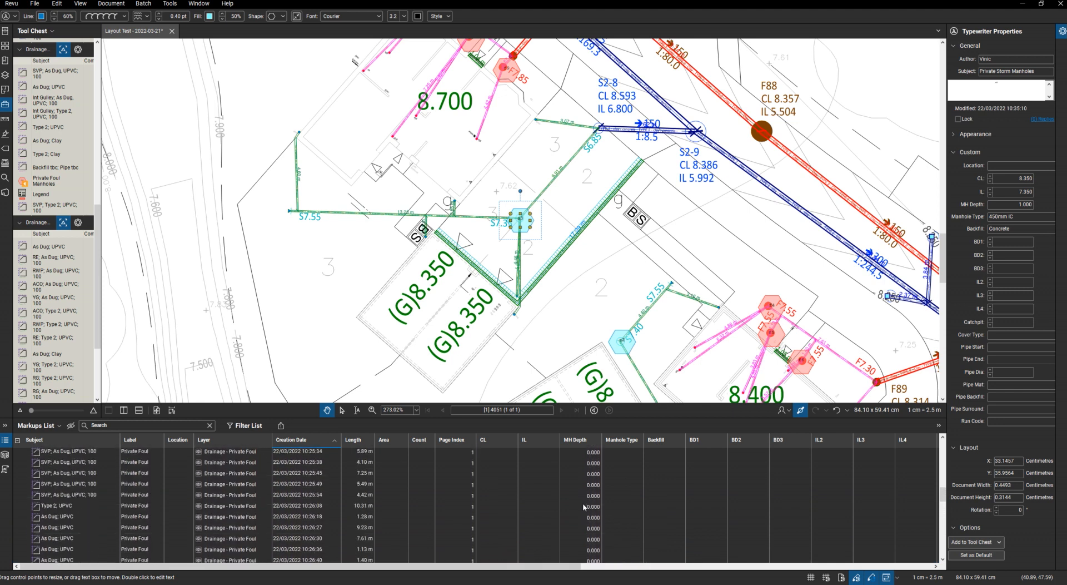
pyautogui.scroll(6, 583, 505)
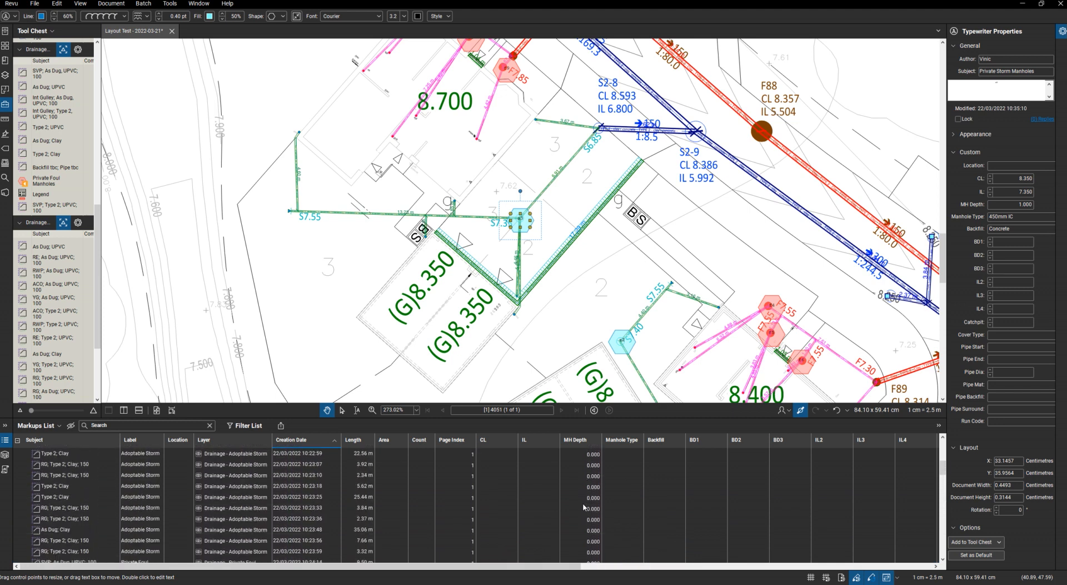
pyautogui.scroll(3, 584, 507)
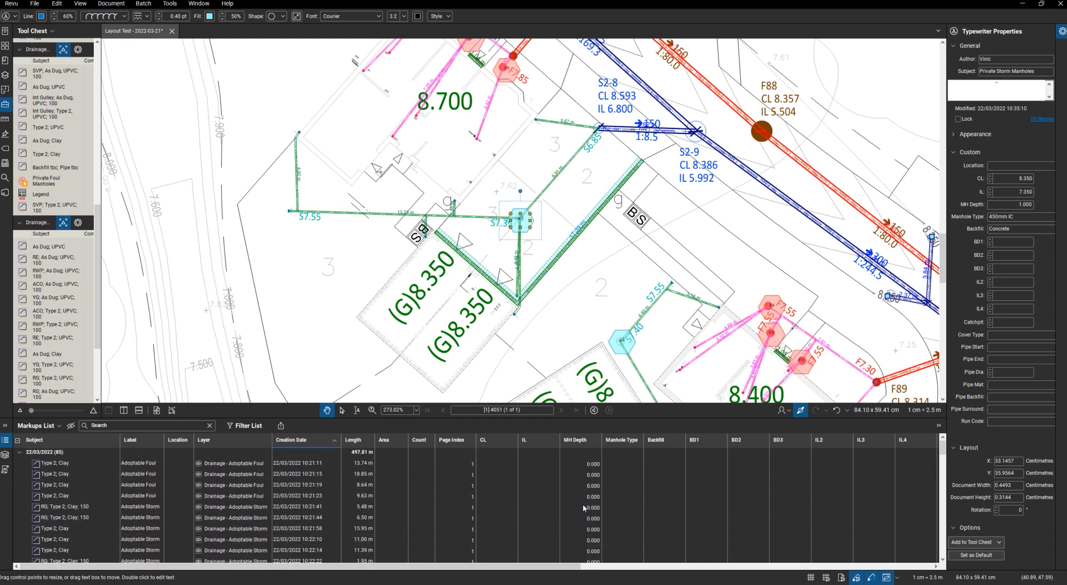
pyautogui.click(528, 465)
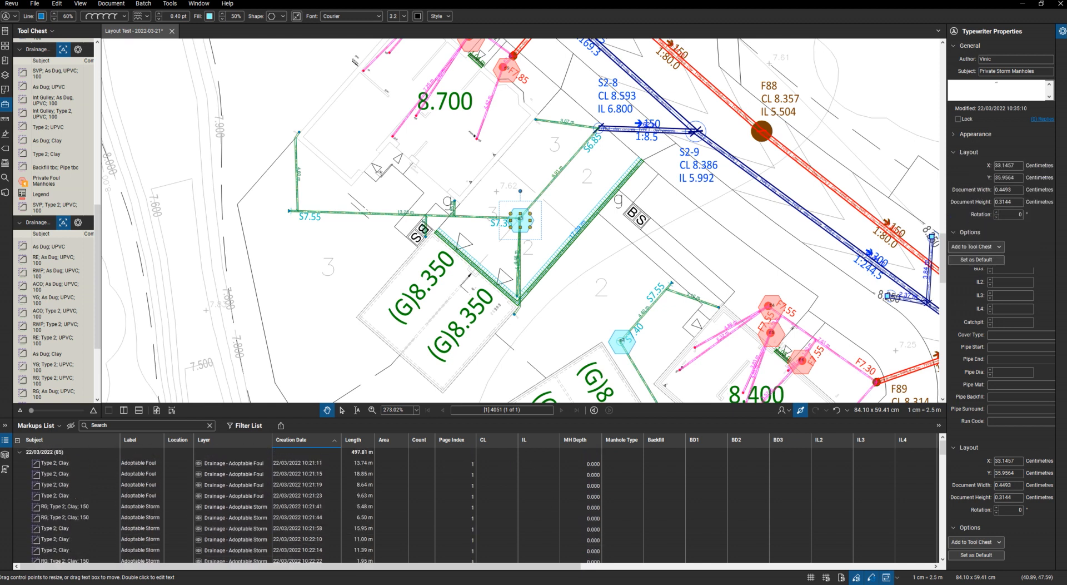
pyautogui.moveTo(564, 566); pyautogui.dragTo(777, 565)
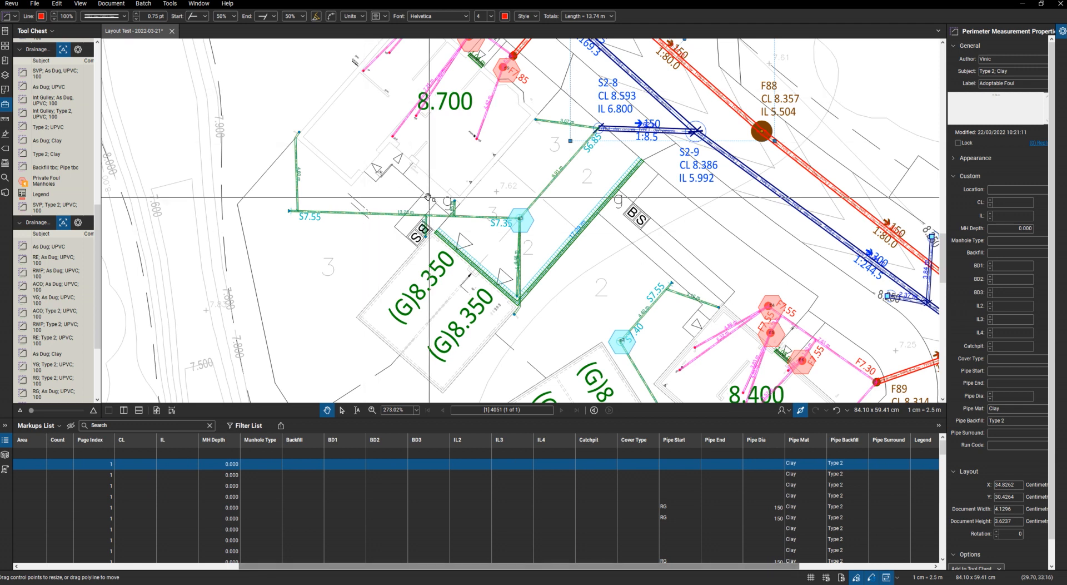
pyautogui.scroll(-3, 424, 198)
pyautogui.scroll(3, 534, 61)
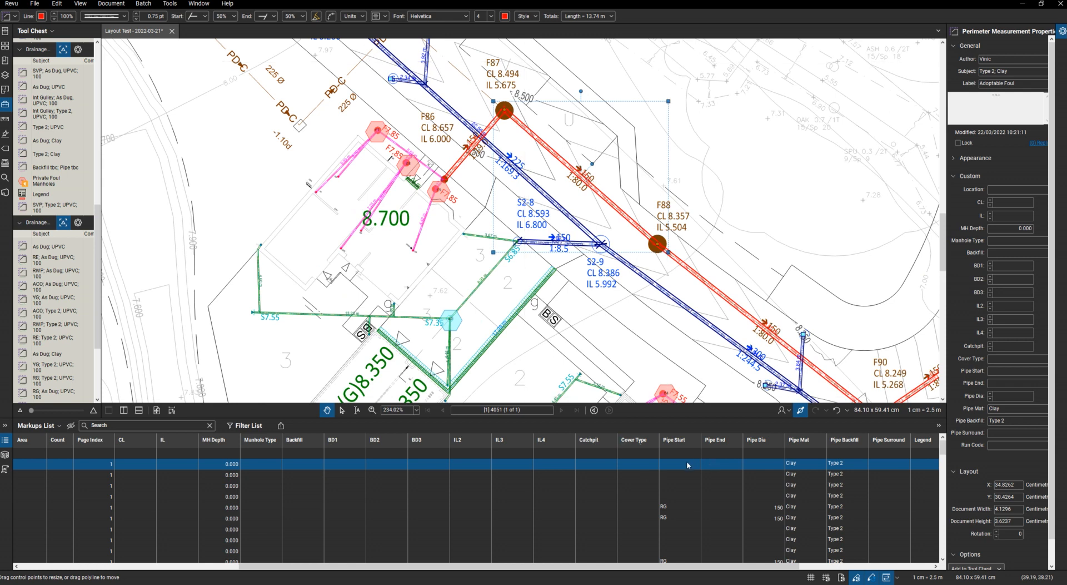
pyautogui.click(684, 464)
pyautogui.write('F87')
pyautogui.click(715, 463)
pyautogui.write('F88')
pyautogui.click(762, 468)
pyautogui.write('150')
# Record the second adoptable foul pipe as running from F88 to F90 with a pipe diameter of 150
pyautogui.click(677, 474)
pyautogui.write('F88')
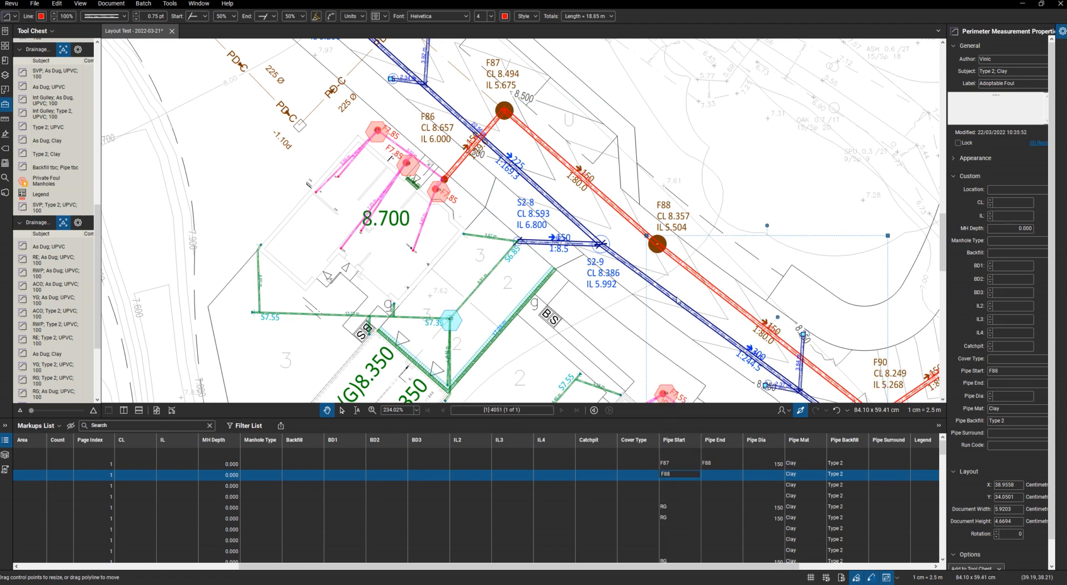
pyautogui.press('Tab')
pyautogui.scroll(-5, 643, 224)
pyautogui.scroll(5, 770, 312)
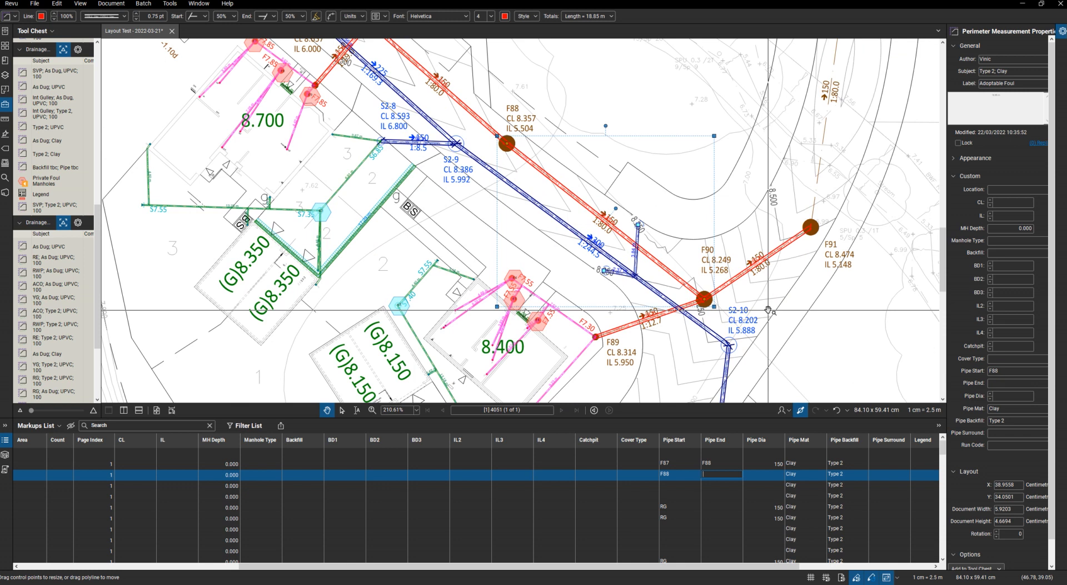
pyautogui.write('F90')
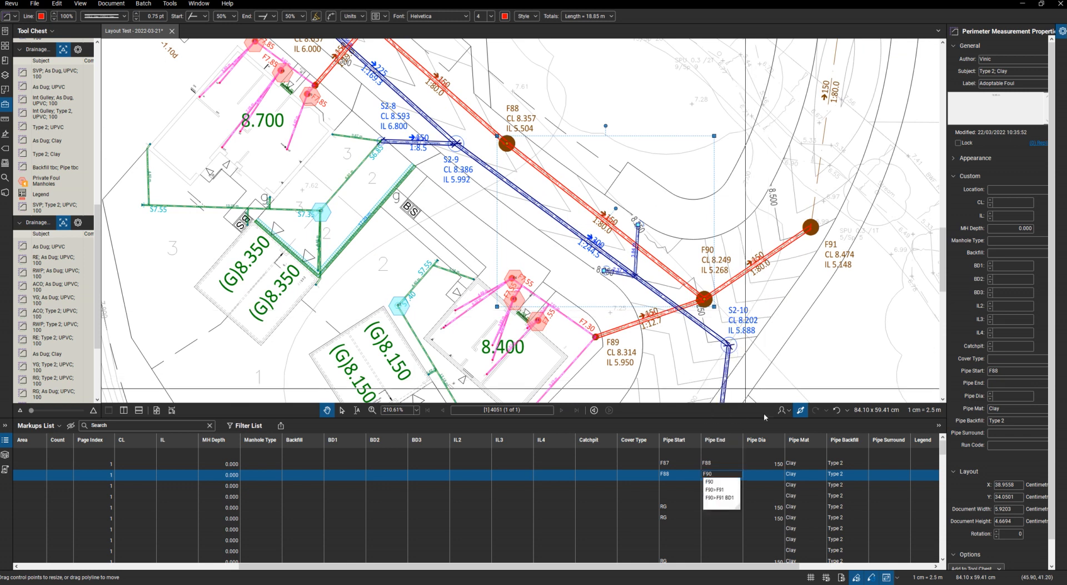
pyautogui.press('Return')
pyautogui.click(764, 476)
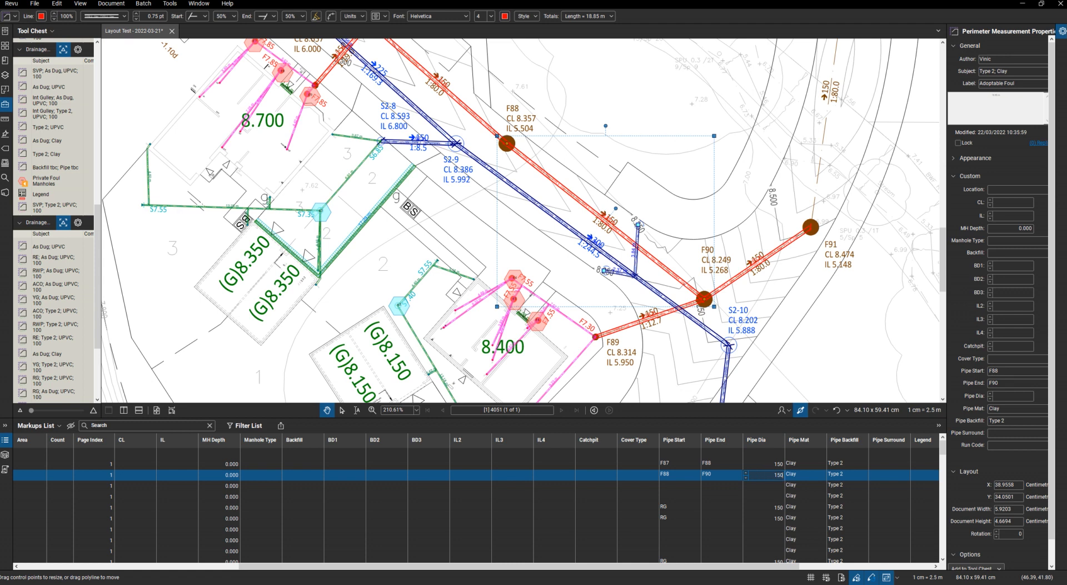
# Record the third adoptable foul pipe as running from F89 to F90 with a pipe diameter of 150
pyautogui.click(675, 485)
pyautogui.click(675, 485)
pyautogui.write('F89')
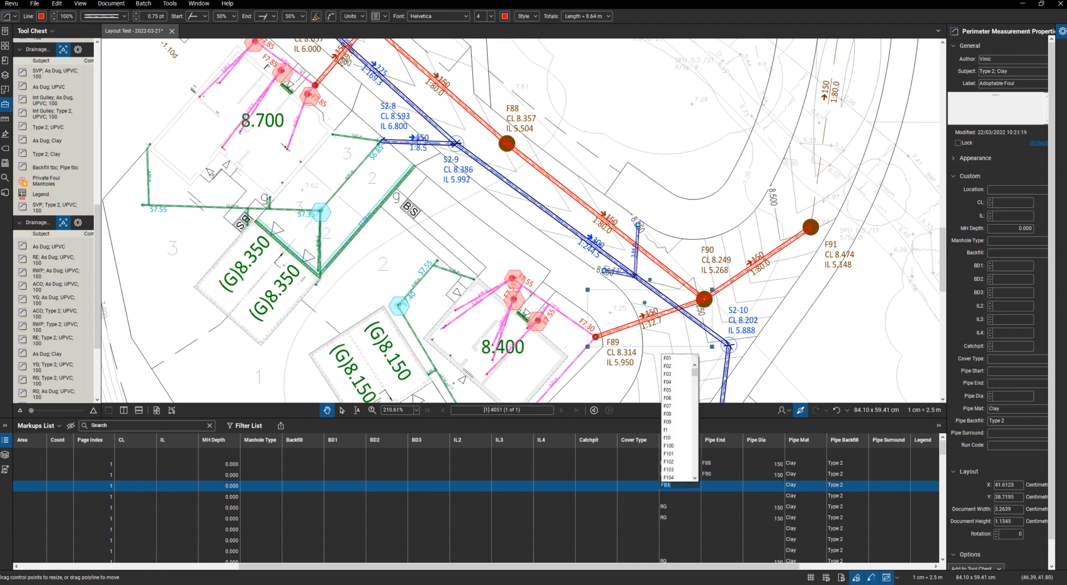
pyautogui.click(713, 485)
pyautogui.write('F0')
pyautogui.write('90')
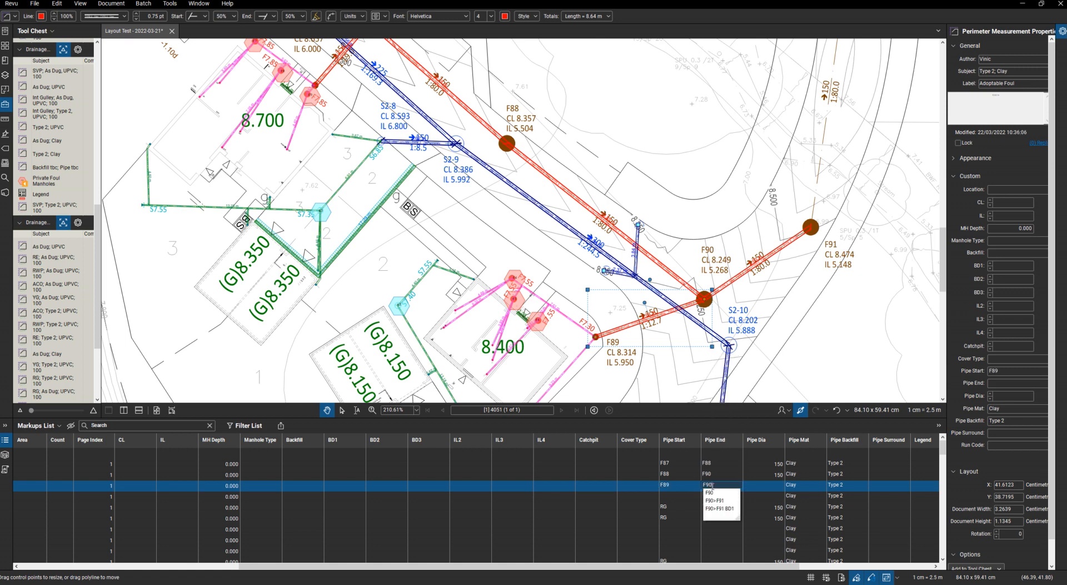
pyautogui.click(764, 487)
pyautogui.write('1150')
pyautogui.press('Return')
pyautogui.click(765, 486)
pyautogui.write('15')
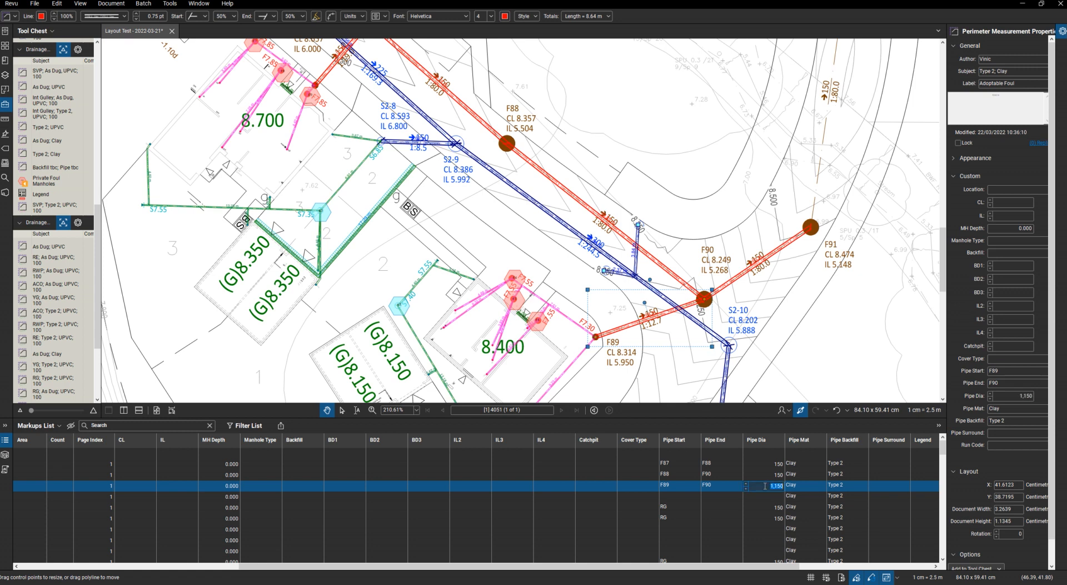
pyautogui.write('0')
pyautogui.press('Return')
# Record the fourth adoptable foul pipe as running from F90 to F91 with a pipe diameter of 150
pyautogui.click(676, 496)
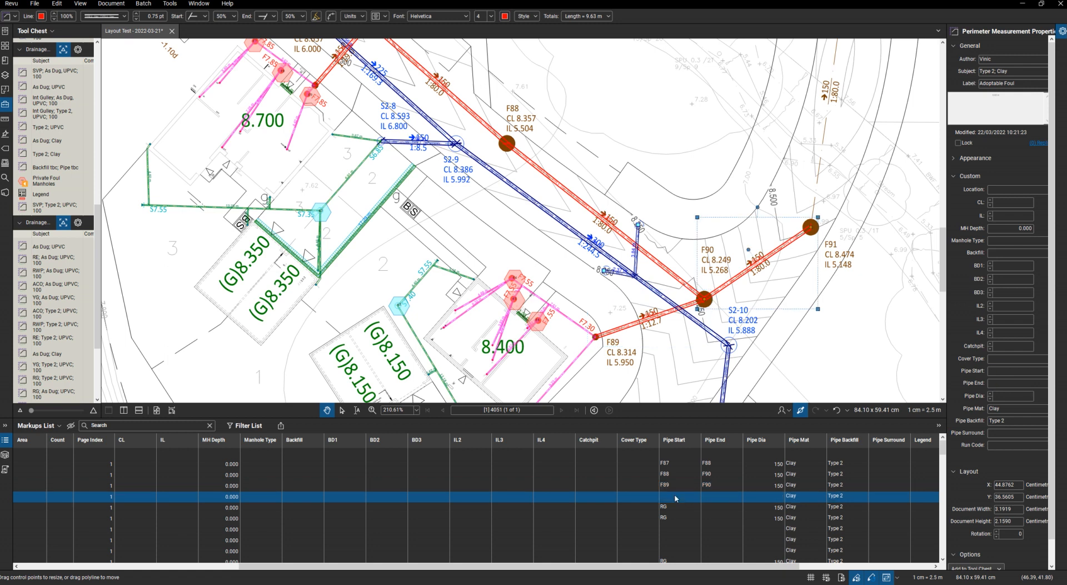
pyautogui.click(675, 496)
pyautogui.write('F90')
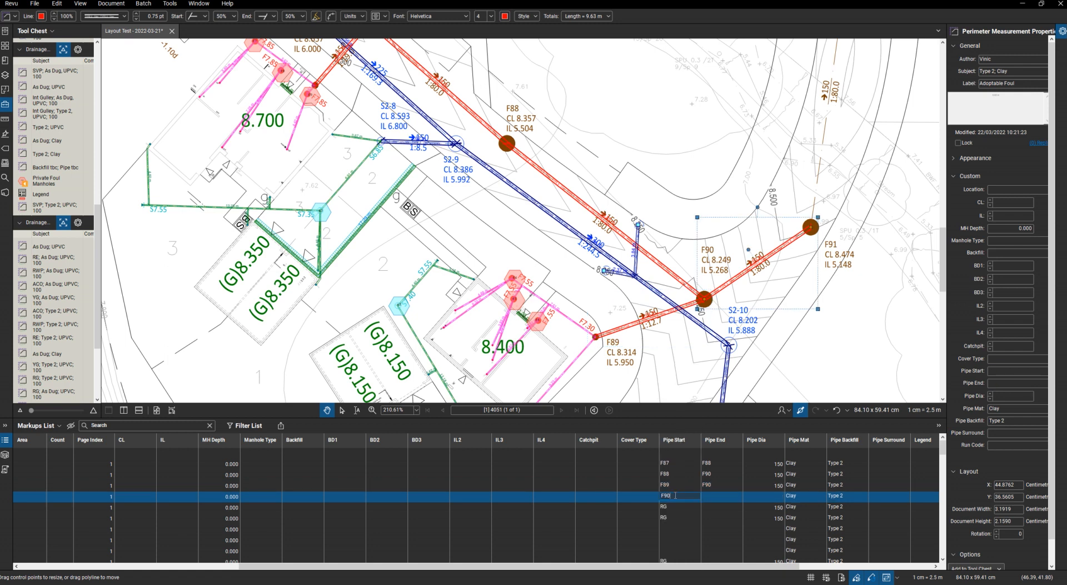
pyautogui.click(728, 496)
pyautogui.write('F91')
pyautogui.click(754, 499)
pyautogui.write('150')
pyautogui.press('Return')
# Set the pipe end of the first adoptable storm RG pipe in the Markups List to S2-13
pyautogui.click(709, 508)
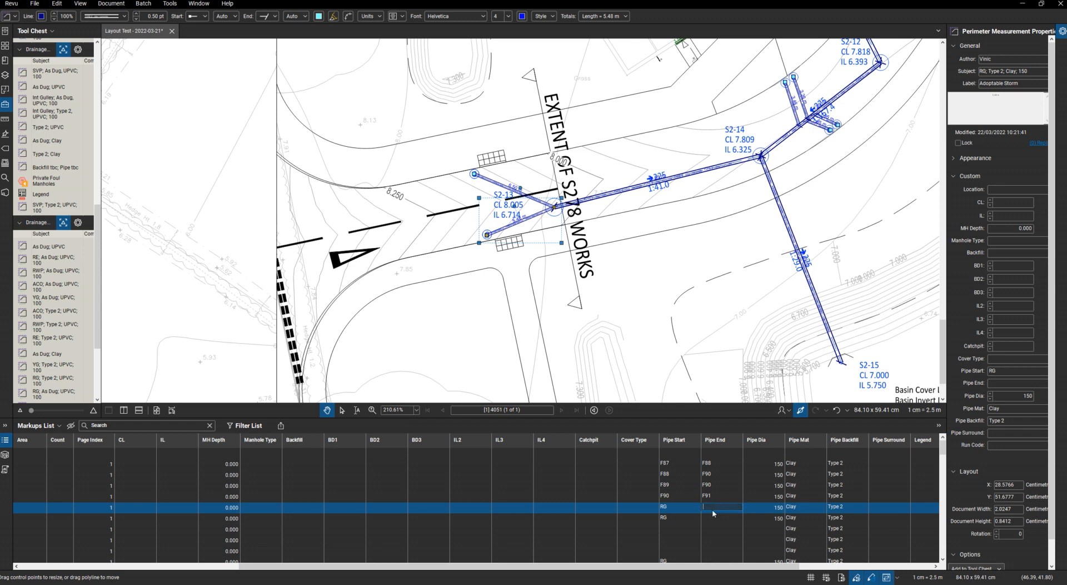
pyautogui.write('S2-13')
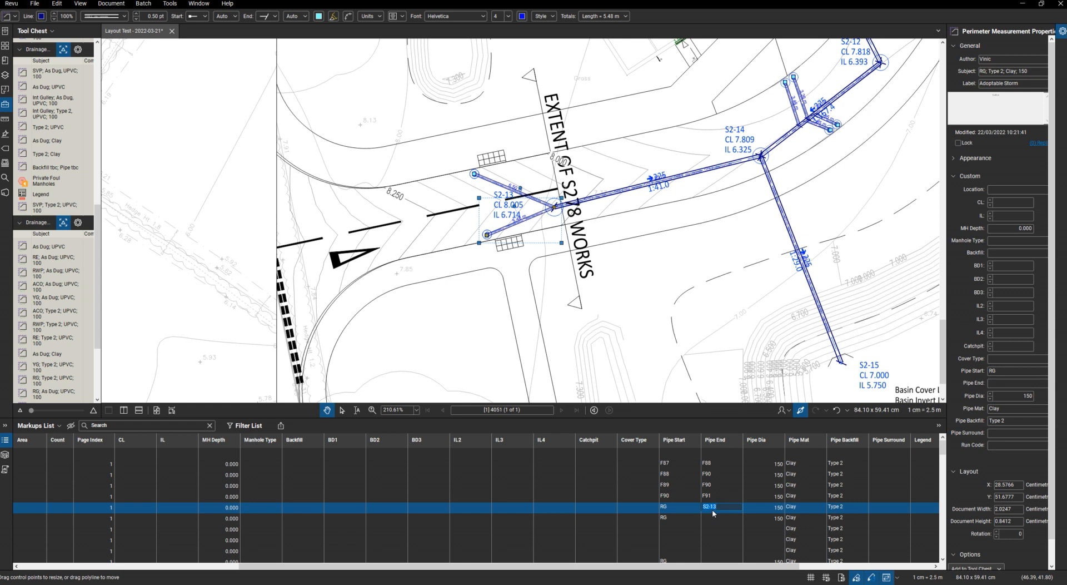
pyautogui.press('Return')
# Record the adoptable storm pipe below the RG rows as running from S2-13 to S2-14 with a pipe diameter of 225
pyautogui.click(675, 529)
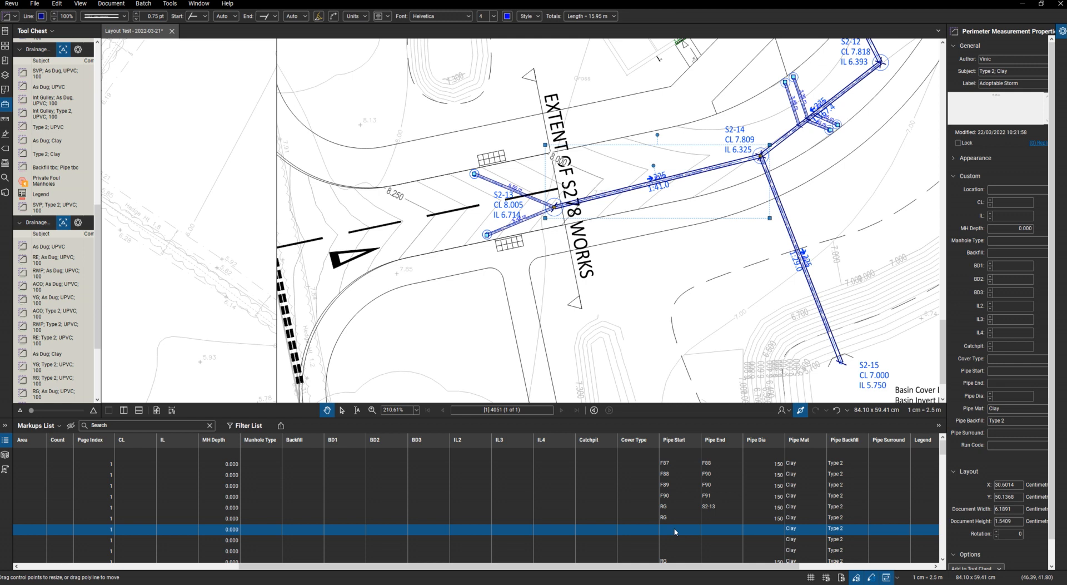
pyautogui.click(675, 529)
pyautogui.write('S2-13')
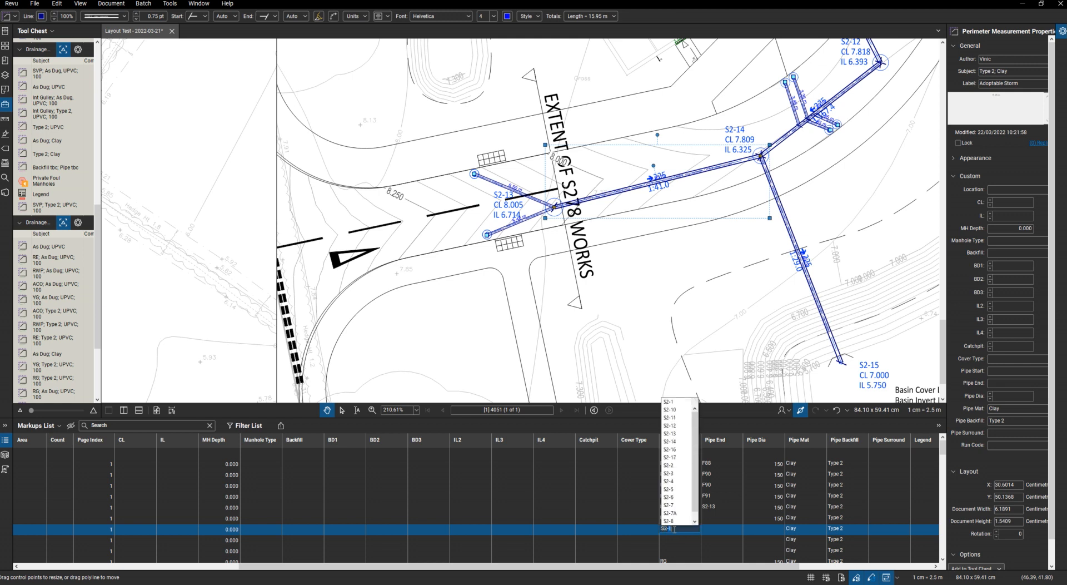
pyautogui.click(728, 528)
pyautogui.write('S2-14')
pyautogui.click(767, 529)
pyautogui.press('Return')
# Record the following adoptable storm pipe as running from S2-11 to S2-12 with a pipe diameter of 150
pyautogui.click(678, 542)
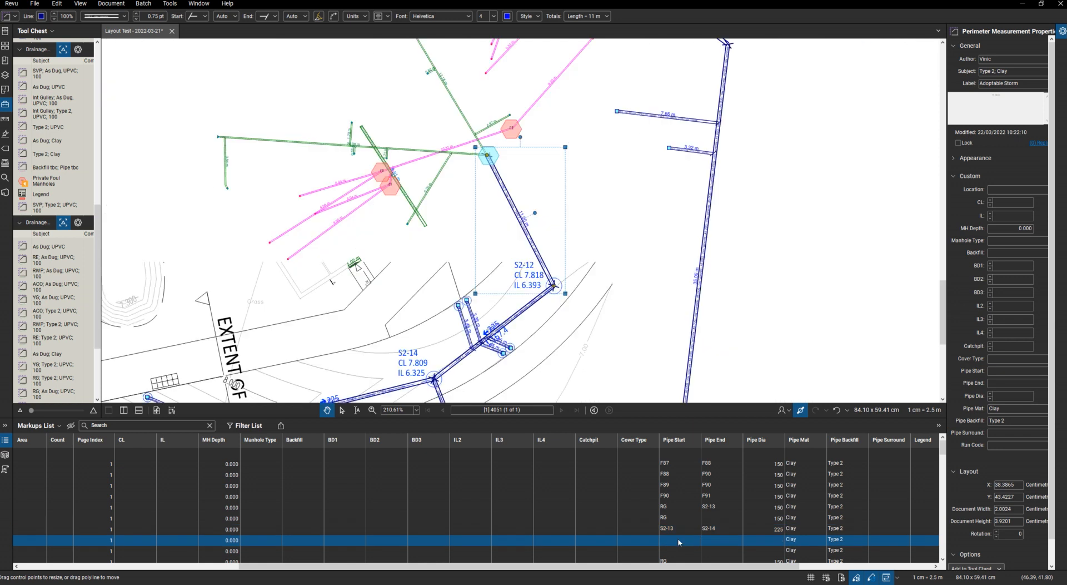
pyautogui.click(679, 539)
pyautogui.write('S2-11')
pyautogui.press('Return')
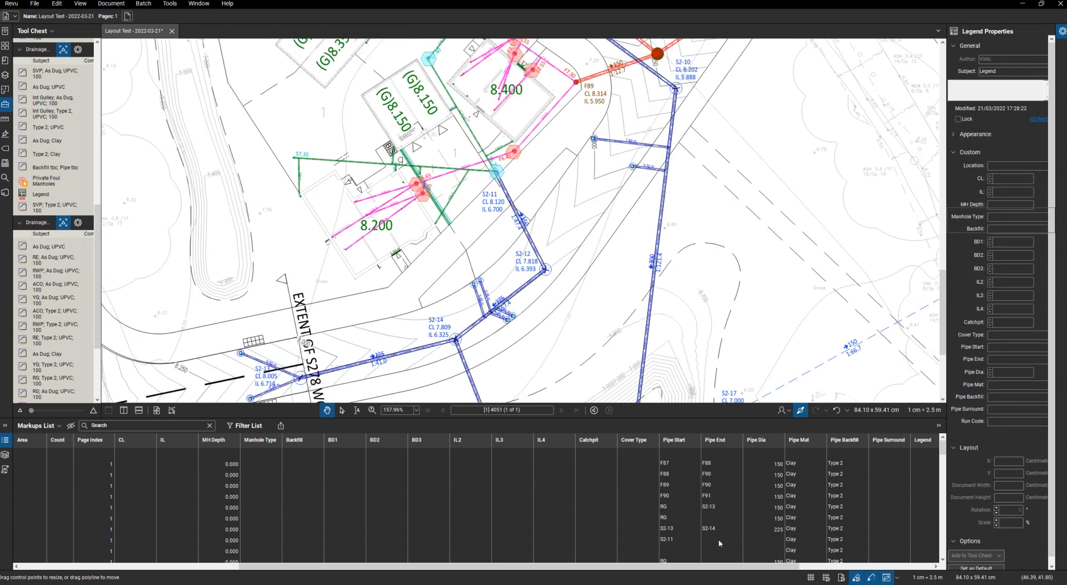
pyautogui.click(718, 540)
pyautogui.click(719, 540)
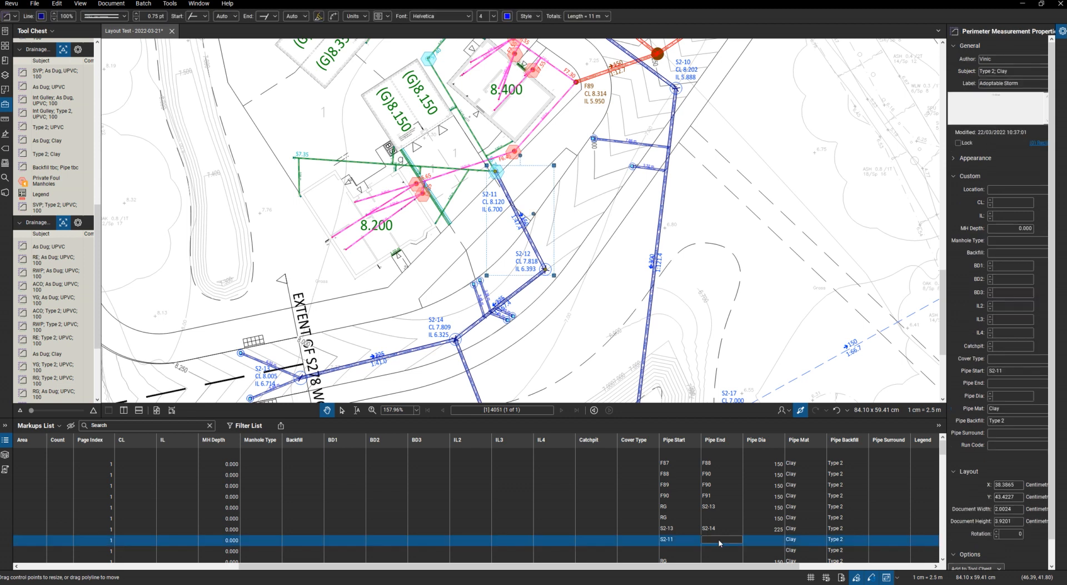
pyautogui.write('S2-12')
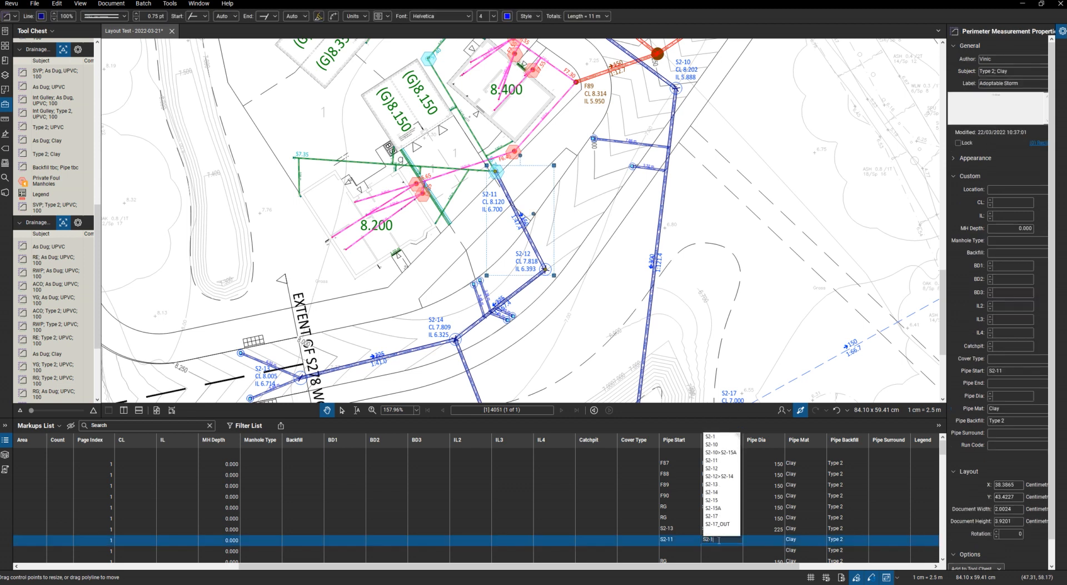
pyautogui.click(780, 539)
pyautogui.click(773, 539)
pyautogui.write('150')
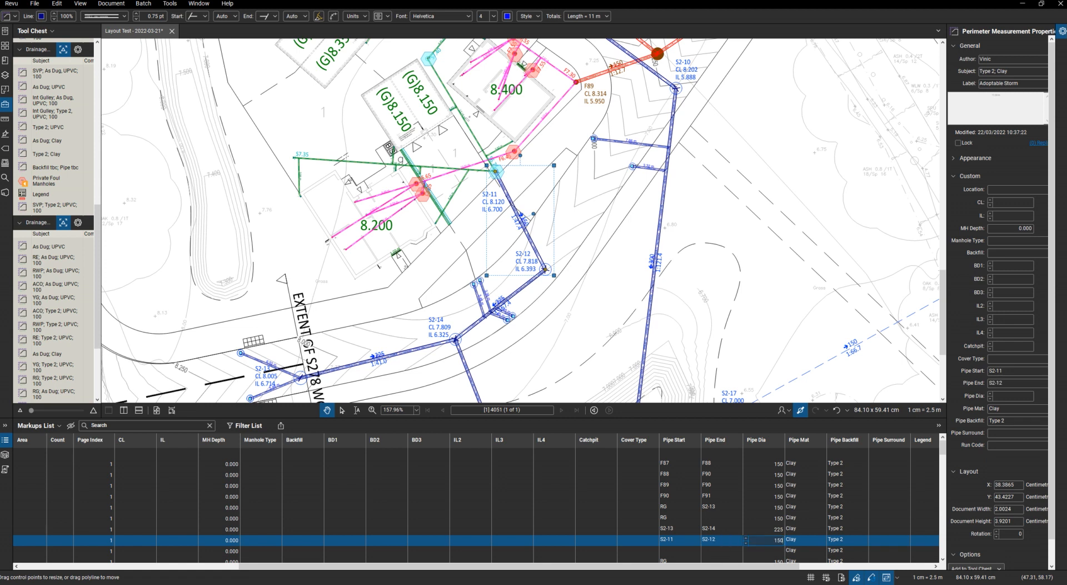
# Record the adoptable storm pipe between the next two manholes as running from S2-12 to S2-14 with a pipe diameter of 225
pyautogui.click(686, 549)
pyautogui.click(686, 550)
pyautogui.write('S2-12')
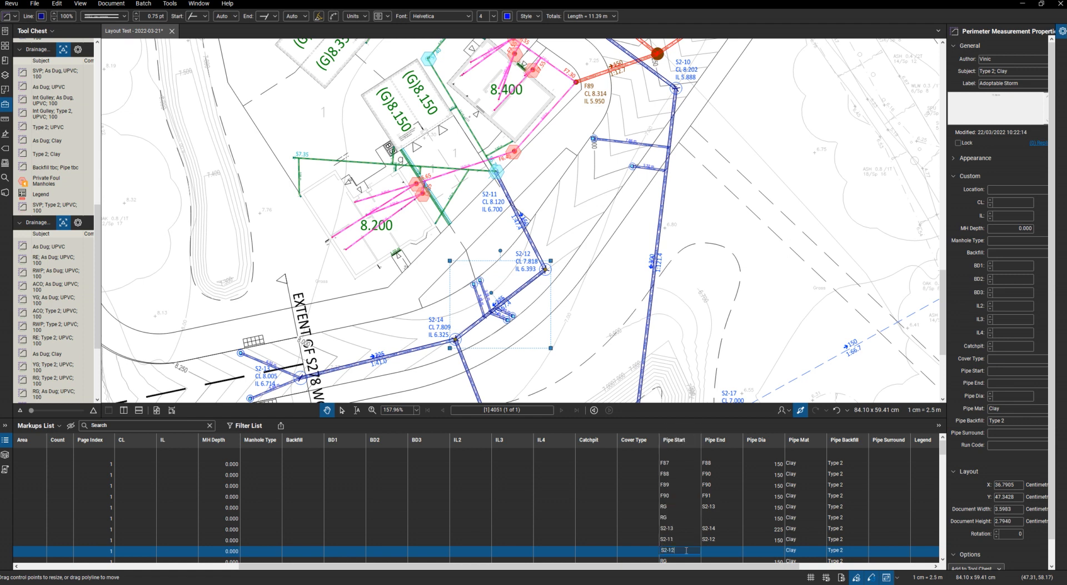
pyautogui.click(715, 551)
pyautogui.write('S2-14')
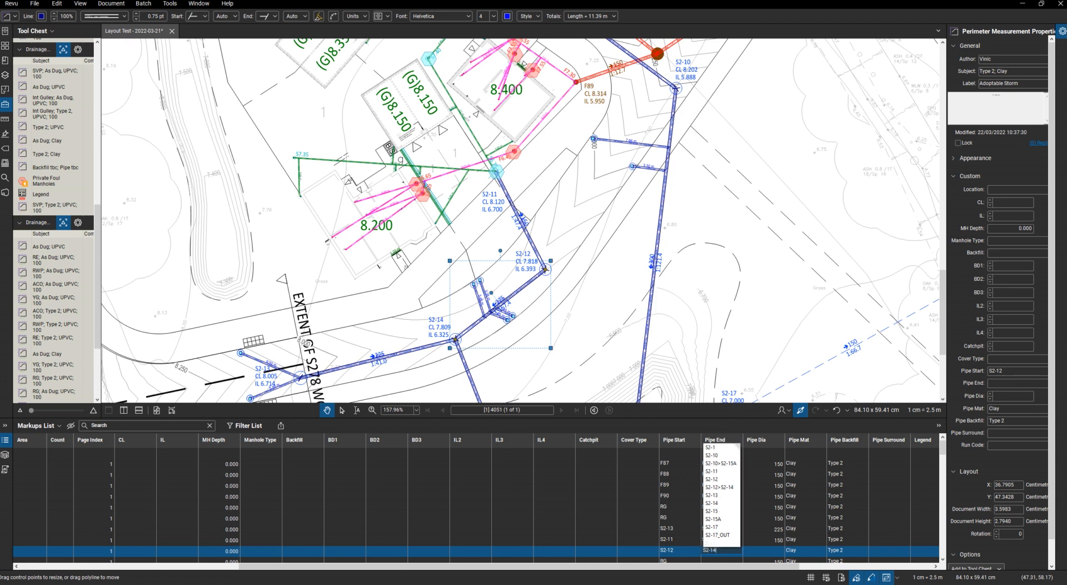
pyautogui.click(765, 551)
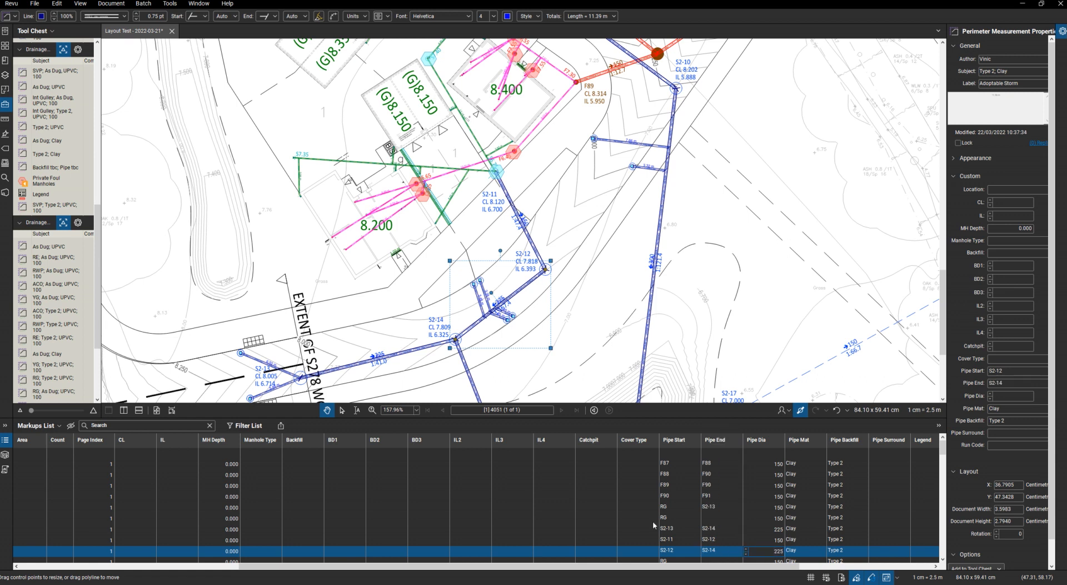
# Set the pipe end of the RG pipe directly below the S2-12 to S2-14 row to S2-12>S2-14
pyautogui.scroll(-1, 693, 506)
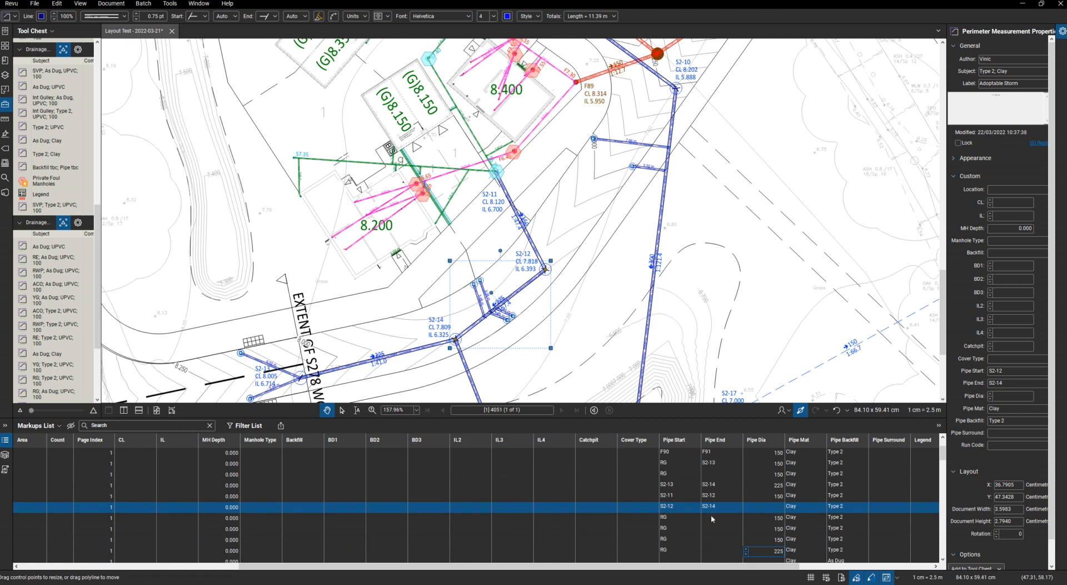
pyautogui.click(712, 514)
pyautogui.click(712, 515)
pyautogui.write('S2-12>S2-14')
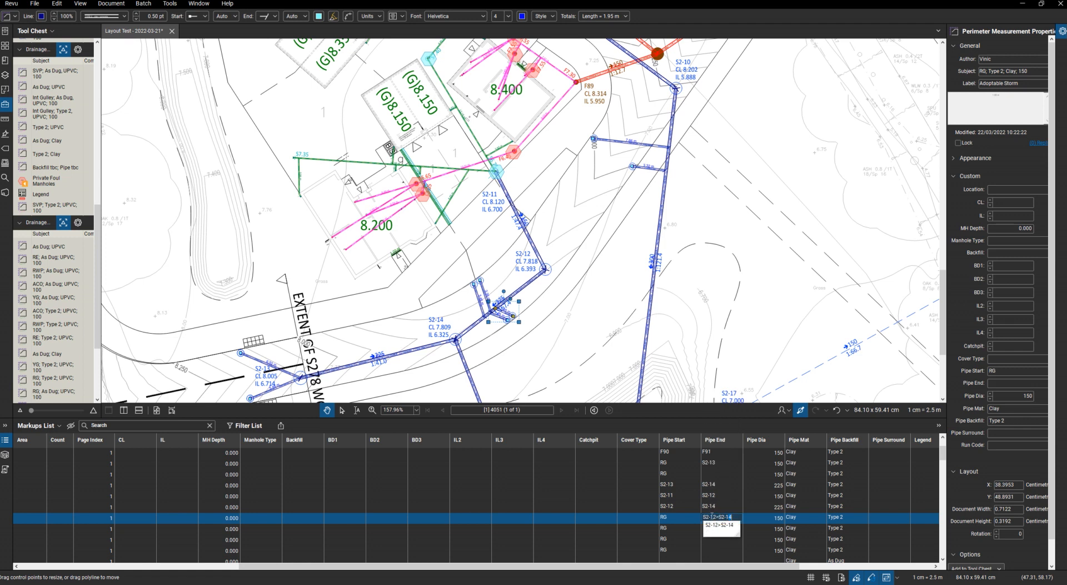
pyautogui.press('Return')
# Go through the remaining RG rows below it and check which gully connection each one marks on the drawing
pyautogui.click(712, 530)
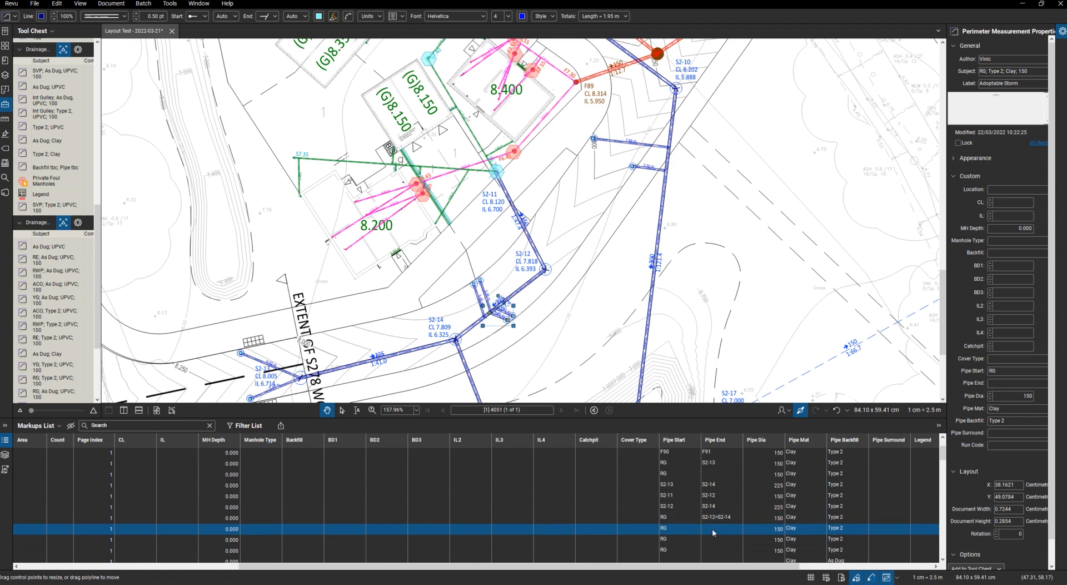
pyautogui.press('Down')
pyautogui.press('Down')
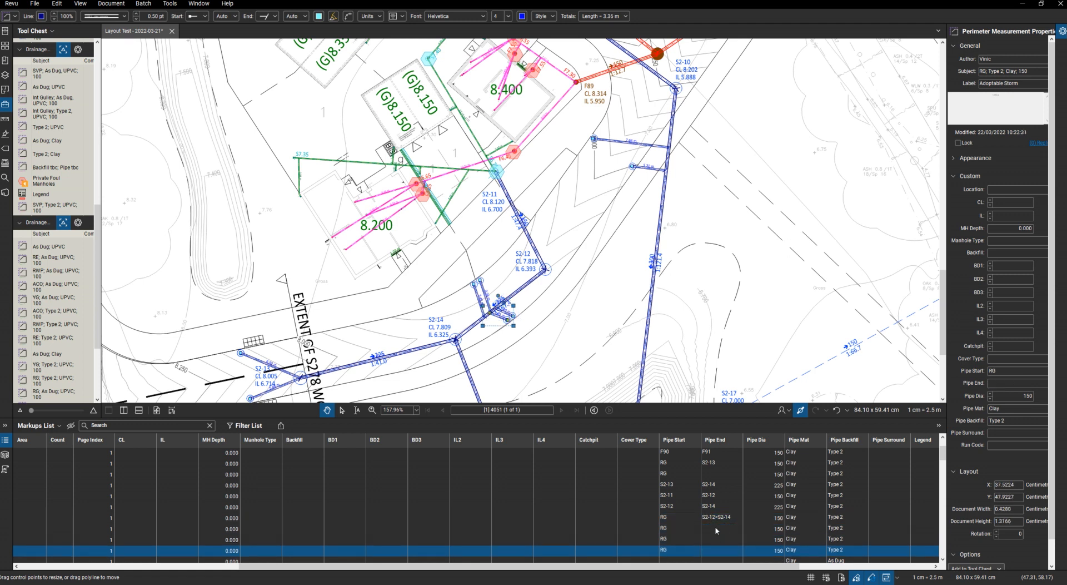
pyautogui.scroll(-2, 732, 510)
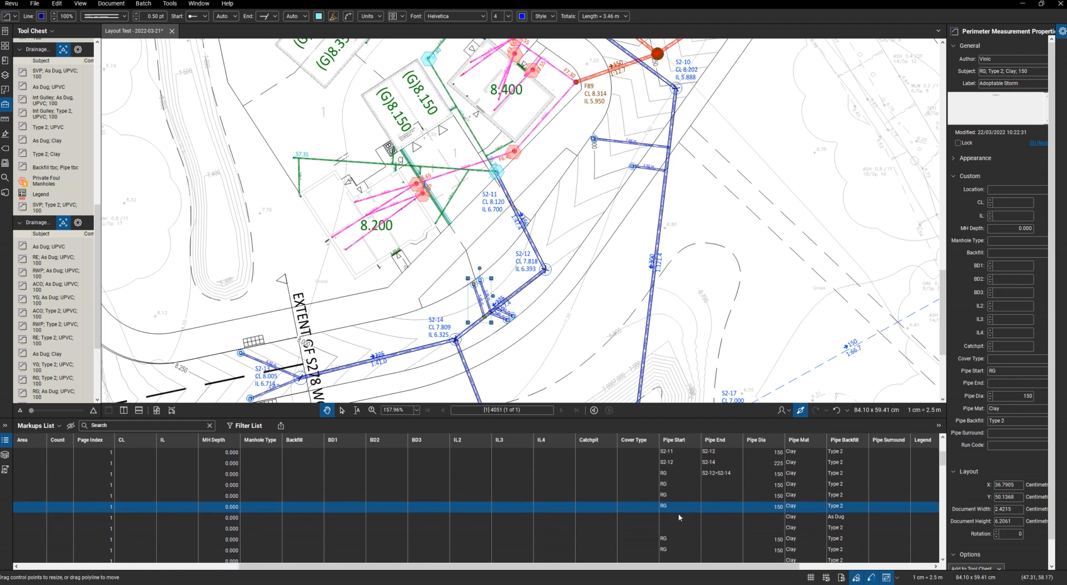
# Fill in the As Dug clay storm run down to the basin: pipe start S2-14, pipe end S2-15, diameter 225
pyautogui.click(678, 514)
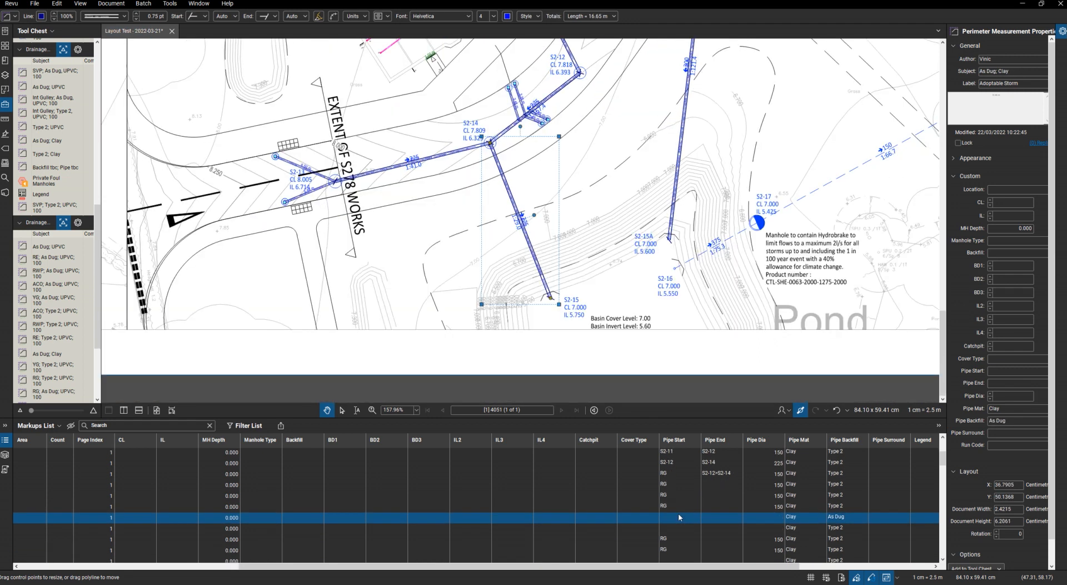
pyautogui.click(678, 516)
pyautogui.write('S2')
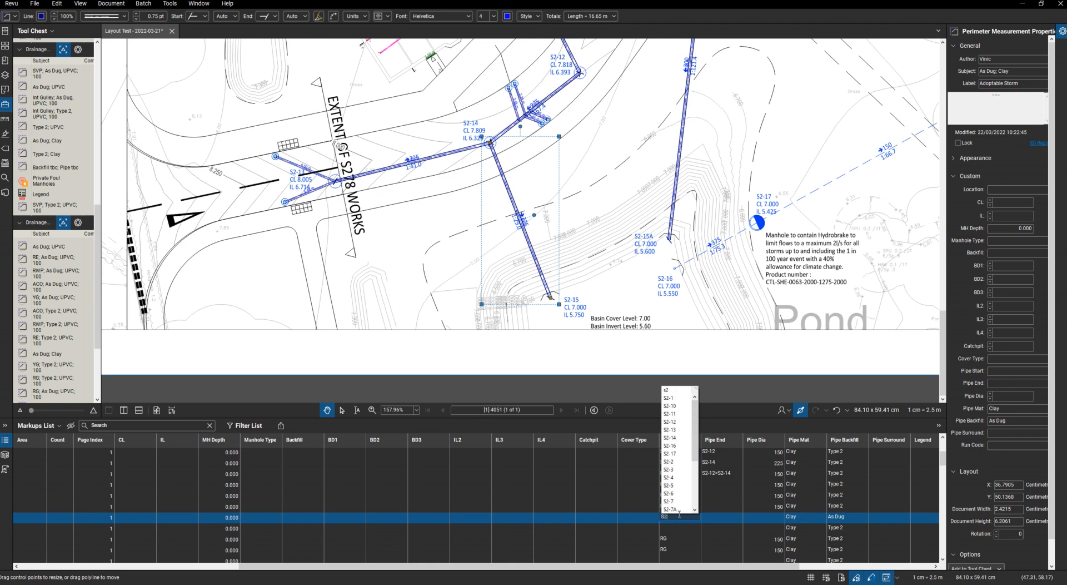
pyautogui.write('-14')
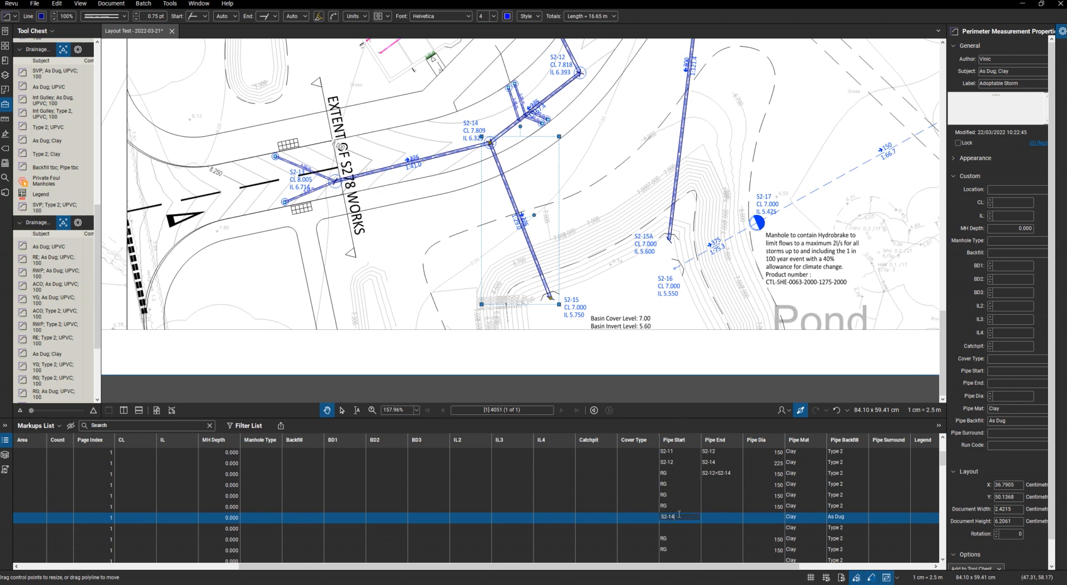
pyautogui.click(714, 517)
pyautogui.write('S2-15')
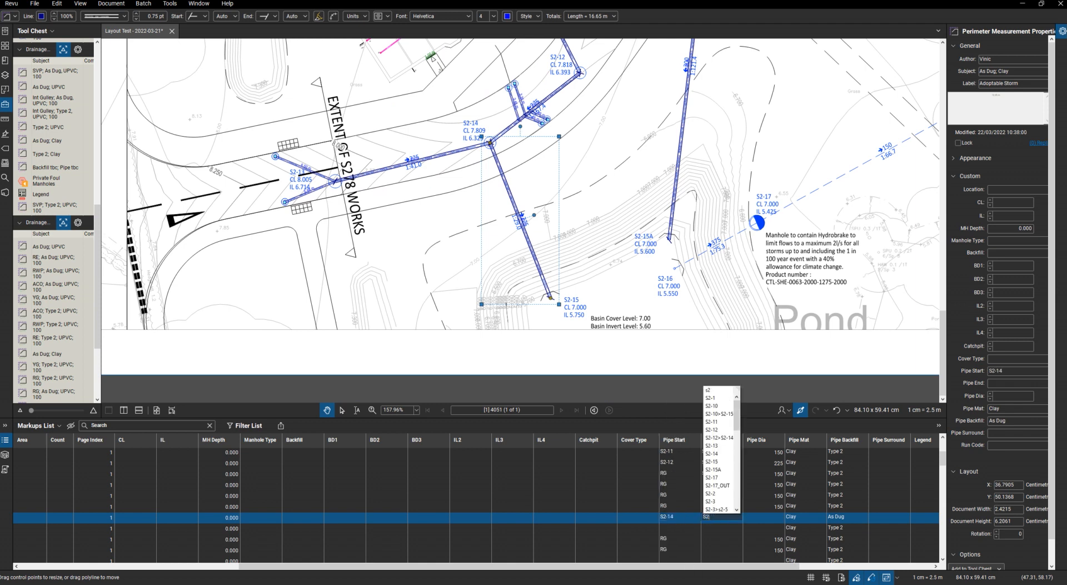
pyautogui.click(758, 520)
pyautogui.press('Return')
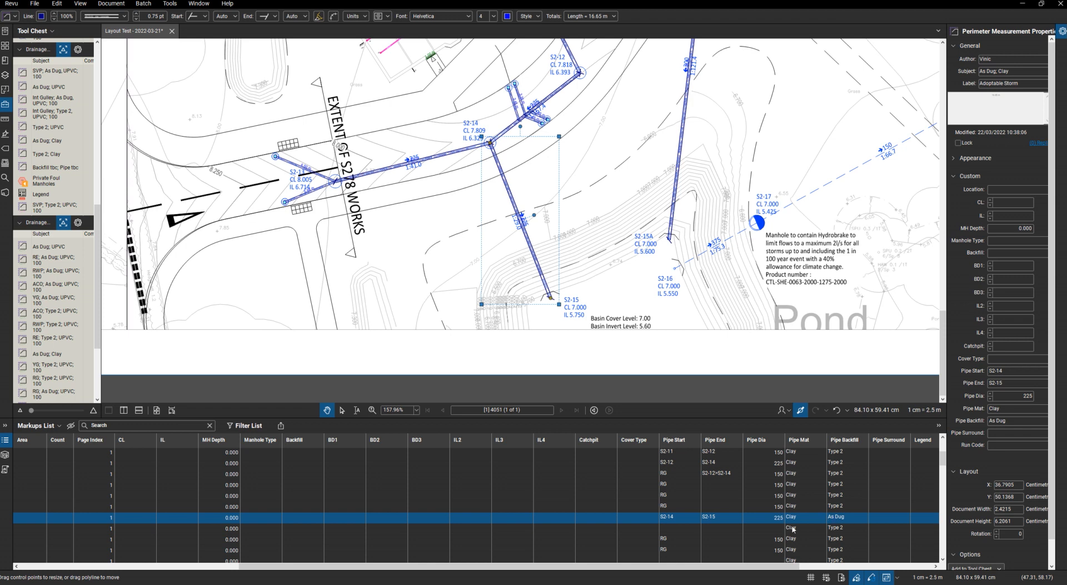
# Fill in the following Type 2 clay storm run: pipe start S2-7A, pipe end S2-9, diameter 225
pyautogui.click(674, 528)
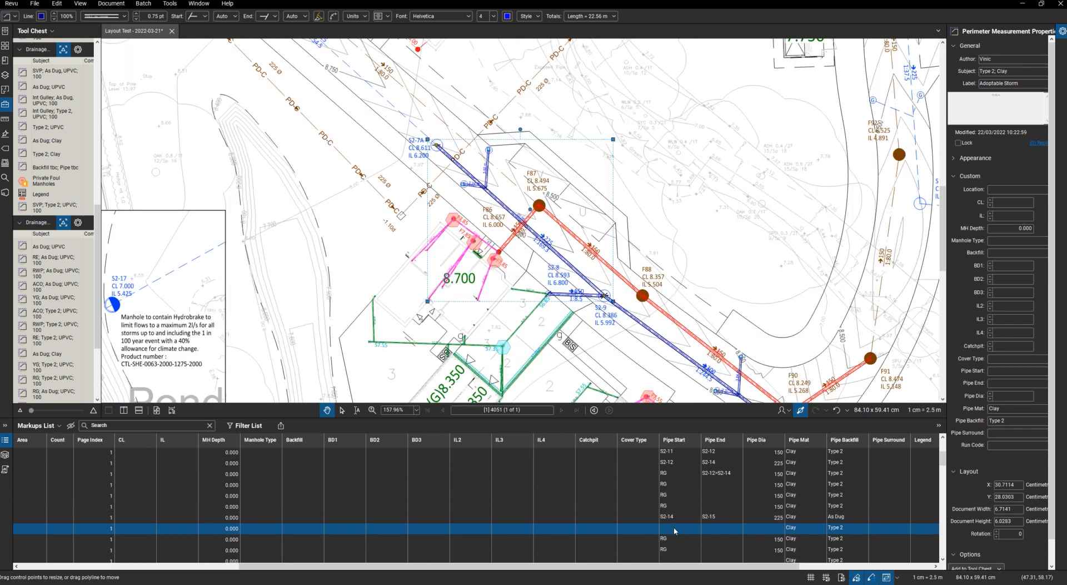
pyautogui.click(676, 530)
pyautogui.write('S2')
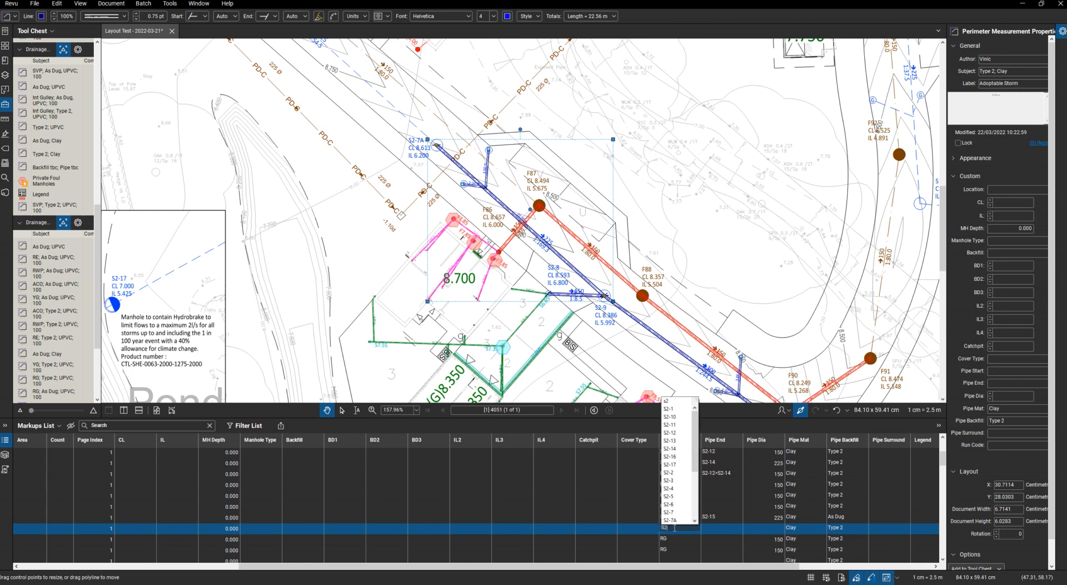
pyautogui.write('-7a')
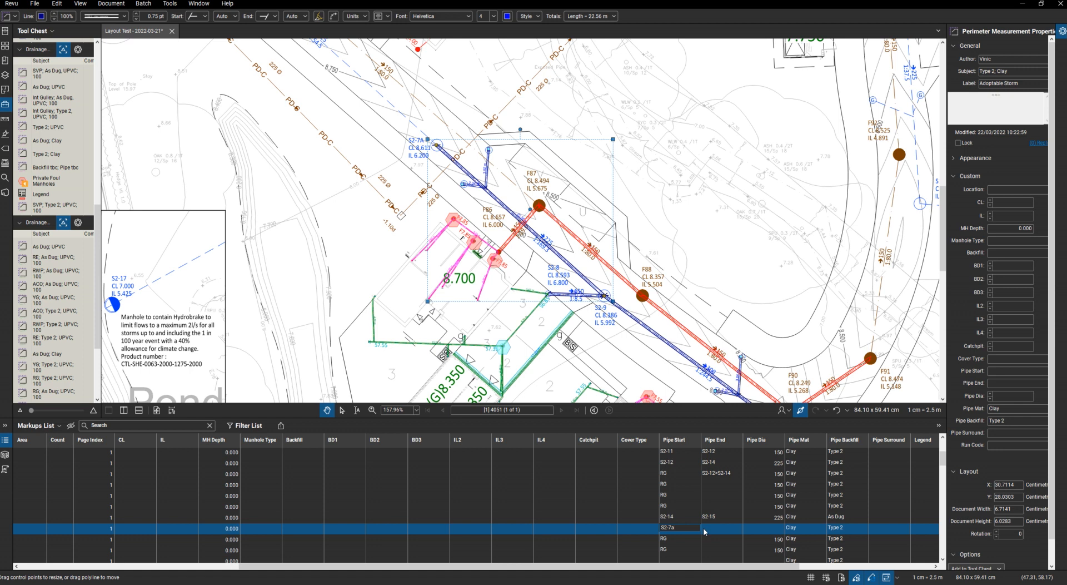
pyautogui.press('BackSpace')
pyautogui.write('A')
pyautogui.press('Return')
pyautogui.write('S2-9')
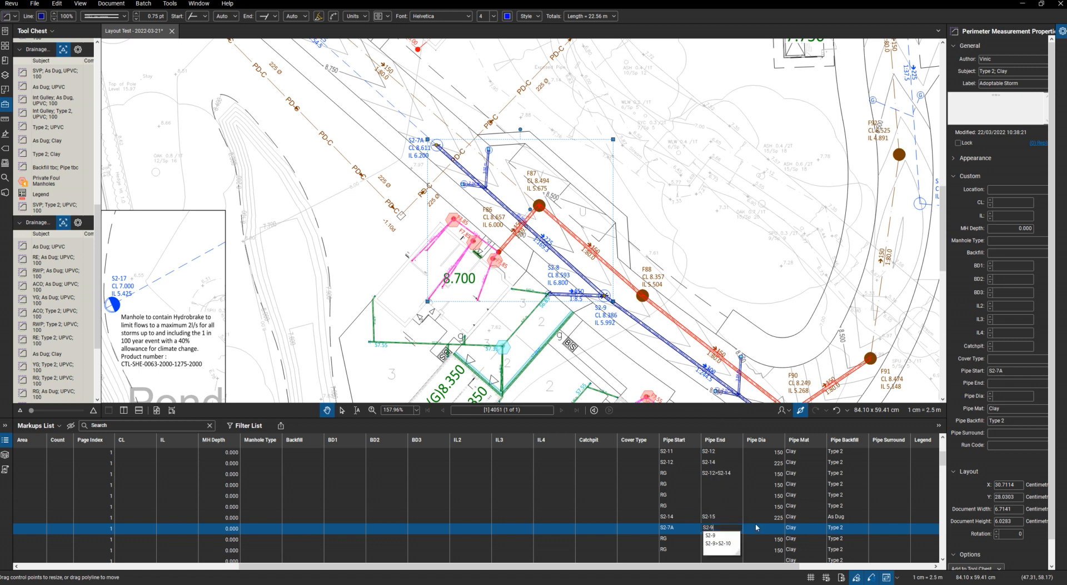
pyautogui.press('Return')
pyautogui.click(763, 529)
pyautogui.write('225')
pyautogui.press('Return')
# Set the pipe end of the road gully (RG) branch beside manhole S2-7A to S2-7A>S2-9
pyautogui.click(709, 543)
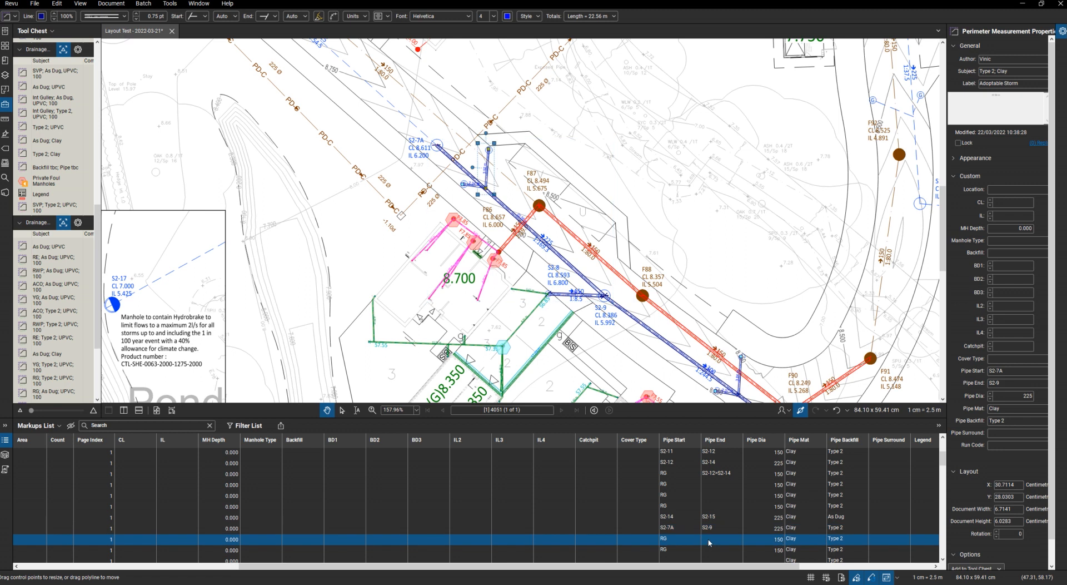
pyautogui.click(708, 539)
pyautogui.write('S')
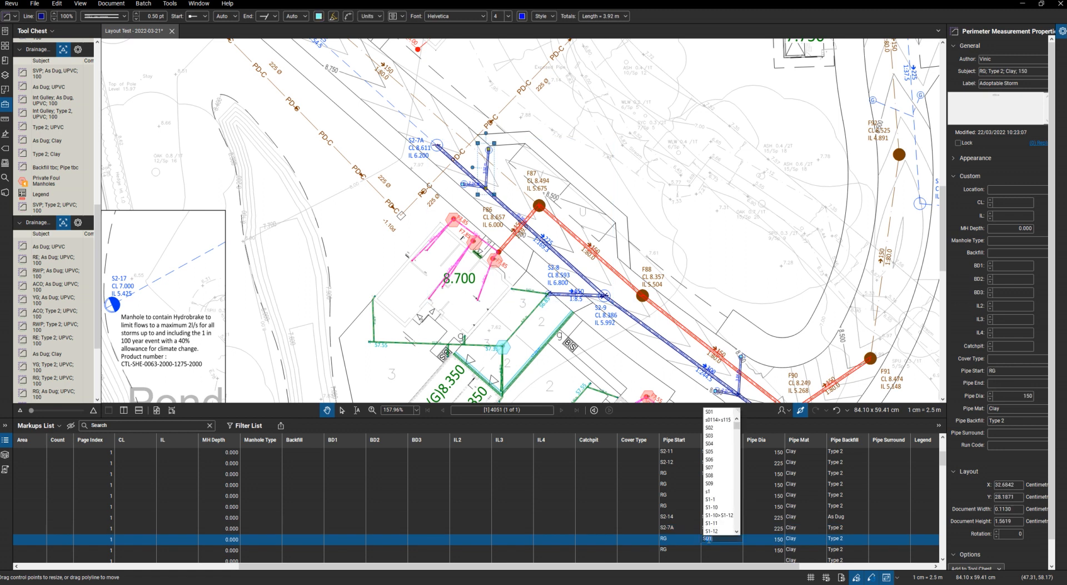
pyautogui.write('2-7')
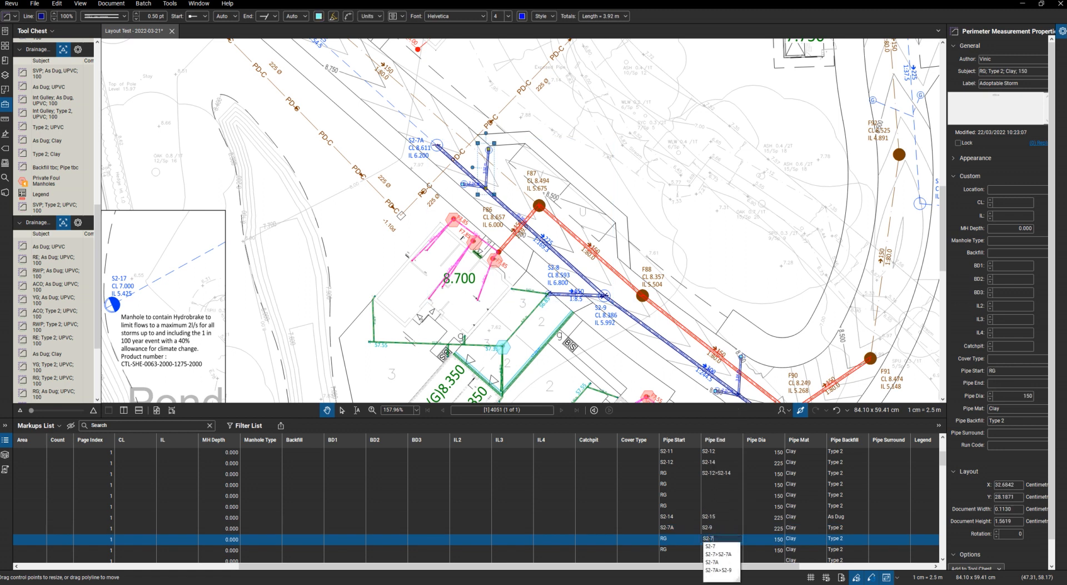
pyautogui.write('a>S2-9')
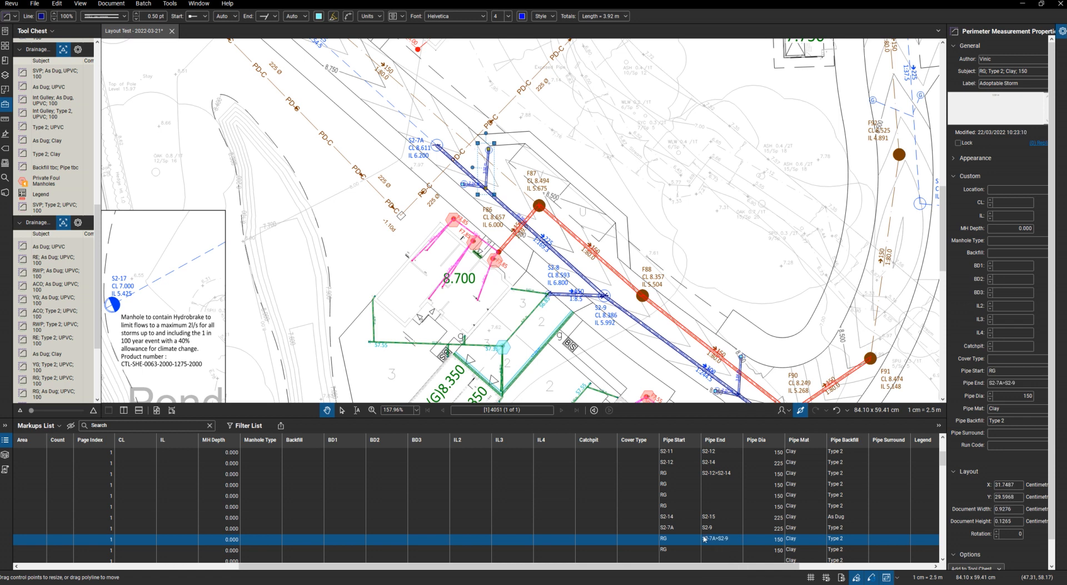
# Fill in the short Type 2 clay run between the S2-8 and S2-9 manholes: start S2-8, end S2-9, diameter 150
pyautogui.click(714, 550)
pyautogui.scroll(-2, 694, 534)
pyautogui.click(674, 516)
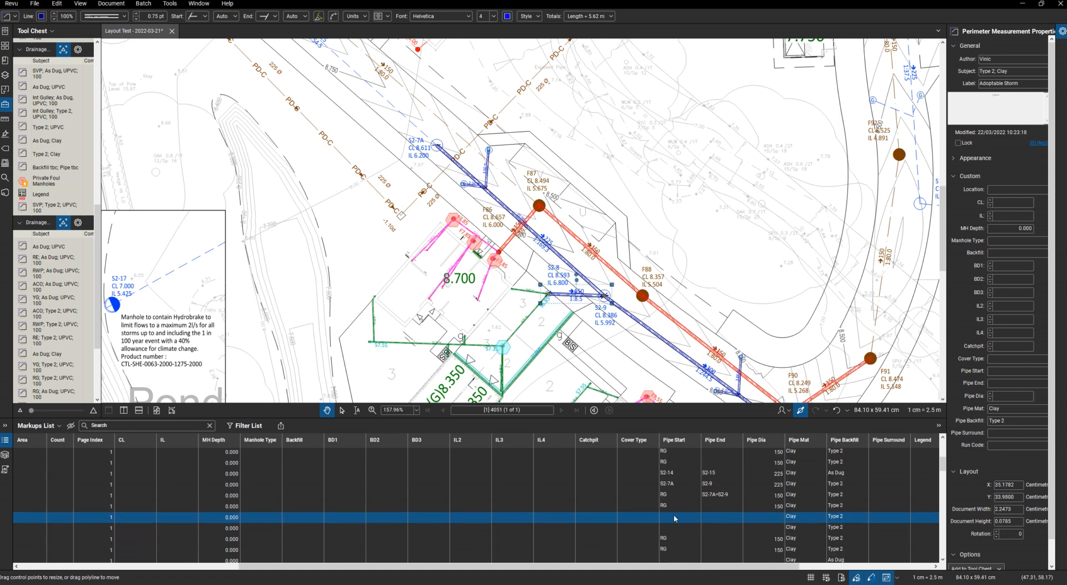
pyautogui.scroll(2, 754, 474)
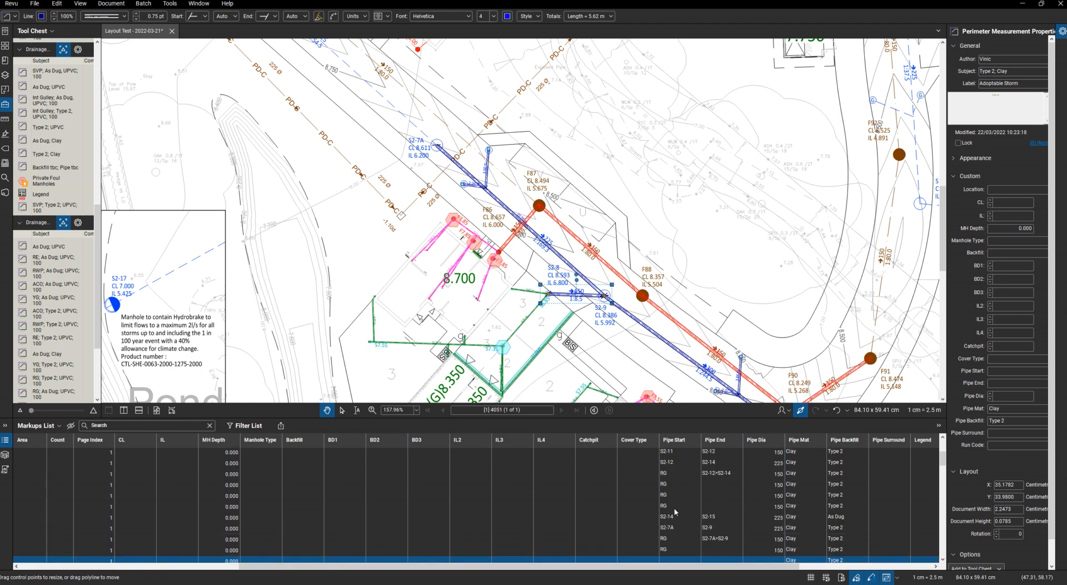
pyautogui.scroll(-2, 675, 514)
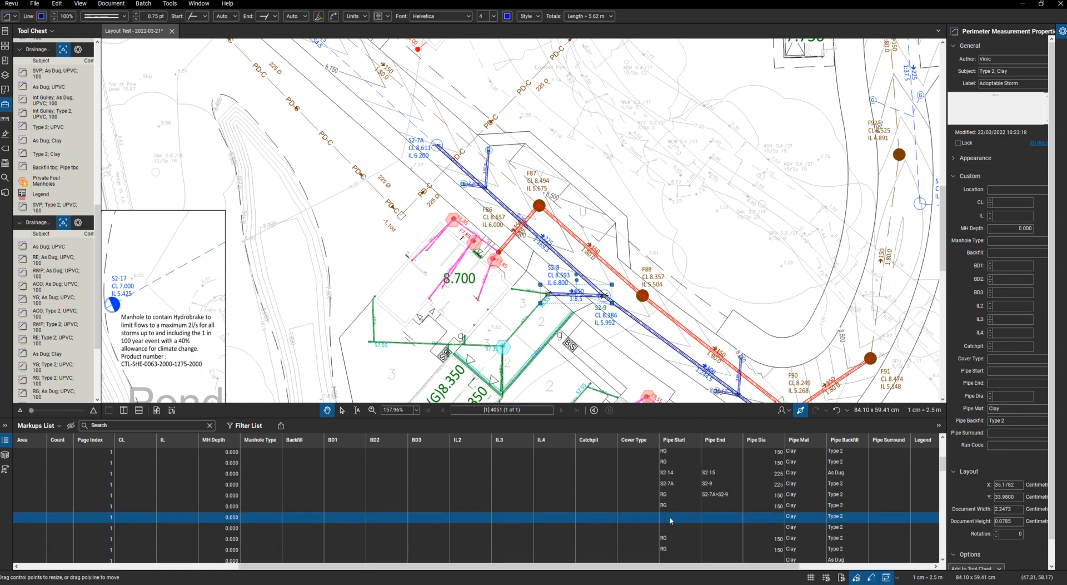
pyautogui.click(670, 516)
pyautogui.write('S2-1')
pyautogui.click(716, 518)
pyautogui.write('S2-9')
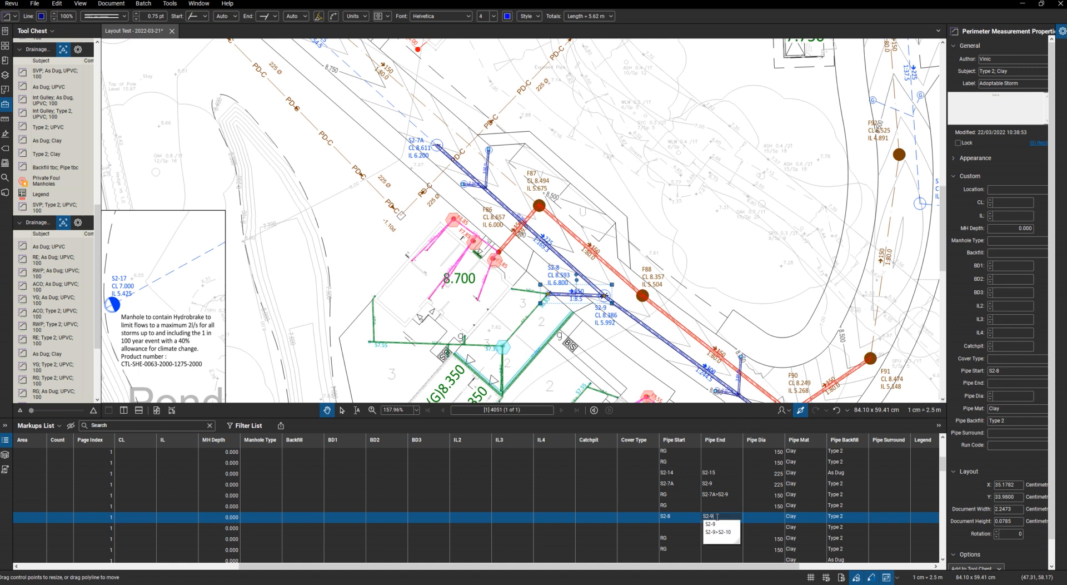
pyautogui.click(759, 521)
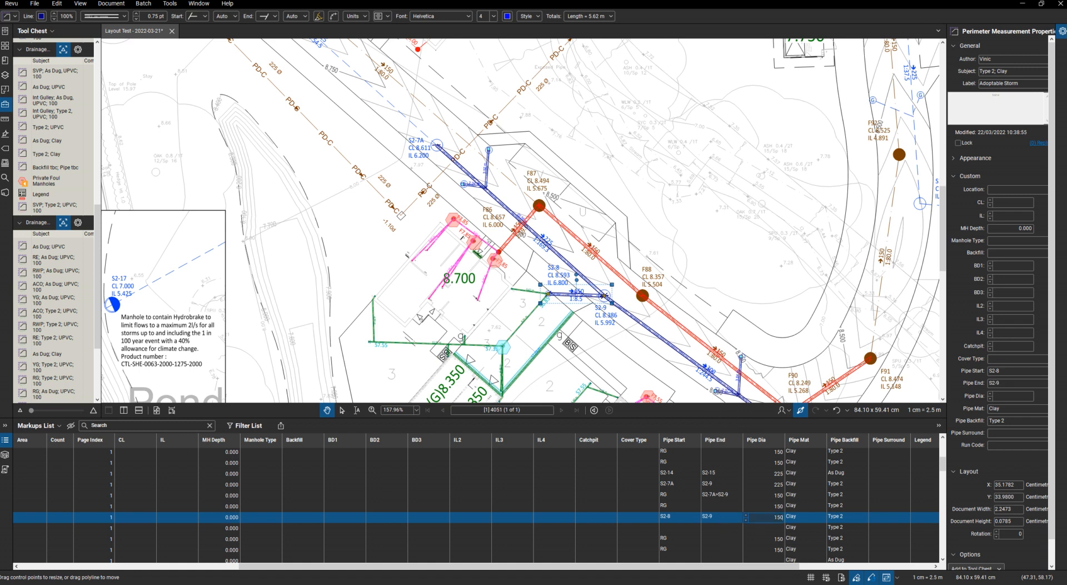
# Set the next blank Type 2 storm run to start at S2-9 and end at S2-10
pyautogui.click(674, 528)
pyautogui.click(675, 528)
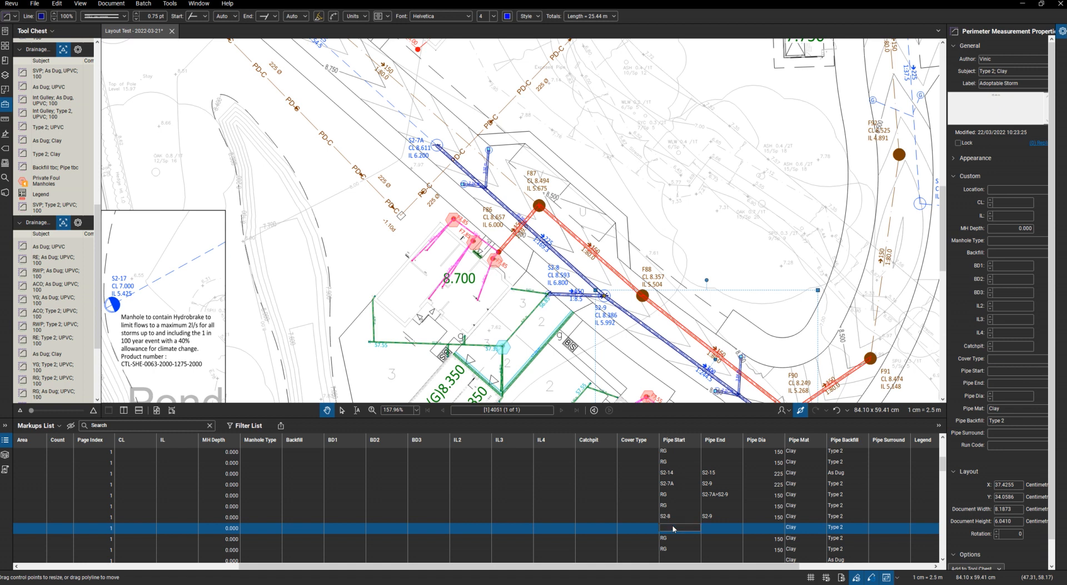
pyautogui.write('S2-9')
pyautogui.click(717, 525)
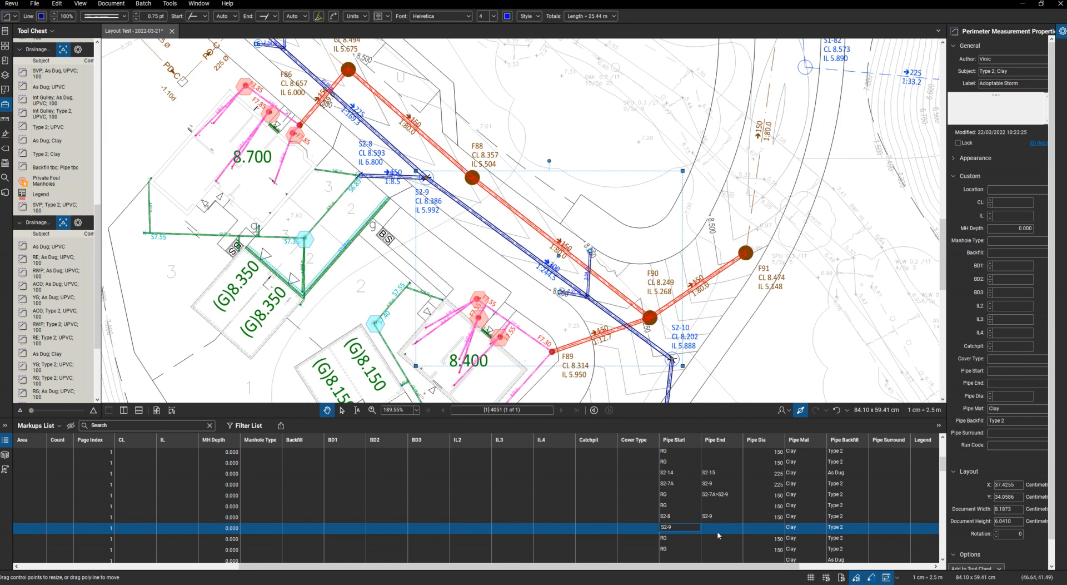
pyautogui.click(718, 530)
pyautogui.write('S2-10')
# Give the S2-9 to S2-10 run a pipe diameter of 300 and the material CONCRETE
pyautogui.click(757, 530)
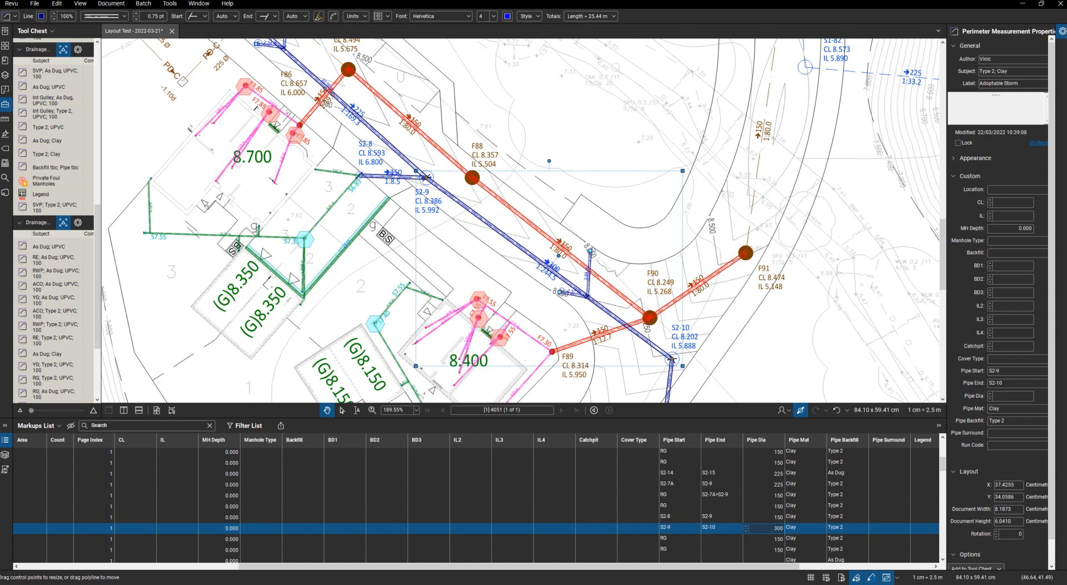
pyautogui.click(802, 527)
pyautogui.write('CONCRETE')
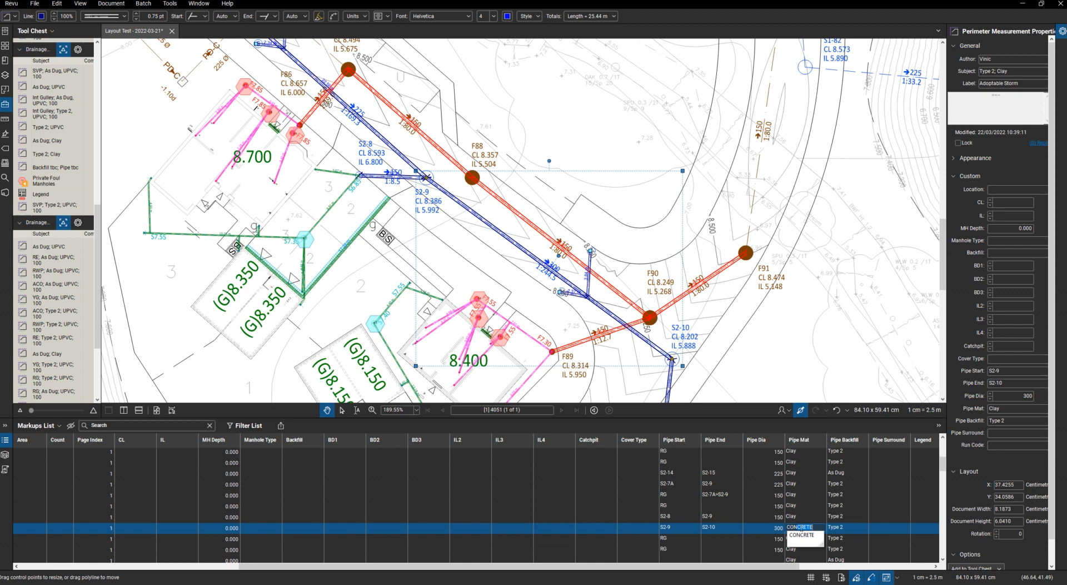
pyautogui.press('Return')
# Set the pipe end of the first road gully (RG) branch joining the concrete run near F90 to S2-9>S2-10
pyautogui.click(715, 541)
pyautogui.click(716, 539)
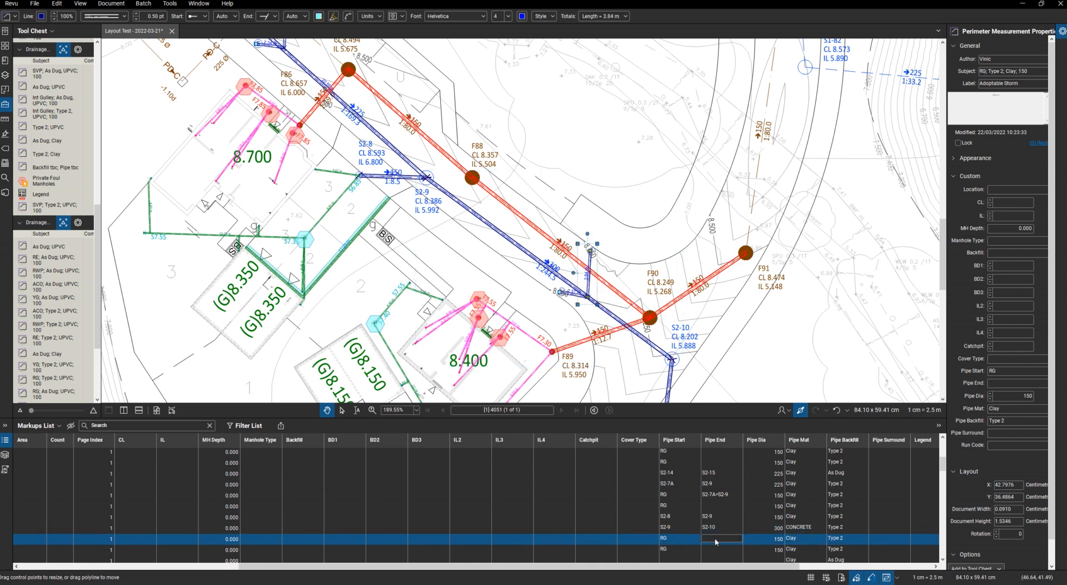
pyautogui.write('S2-9>S2-10')
pyautogui.press('Return')
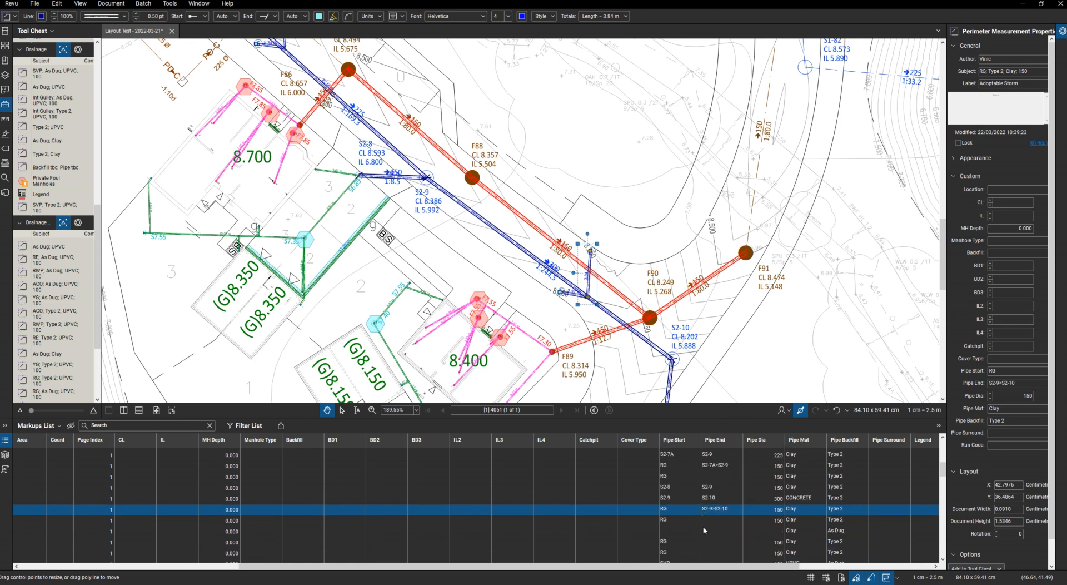
# Set the blank As Dug storm run to start at S2-10 and end at S2-15A
pyautogui.click(675, 517)
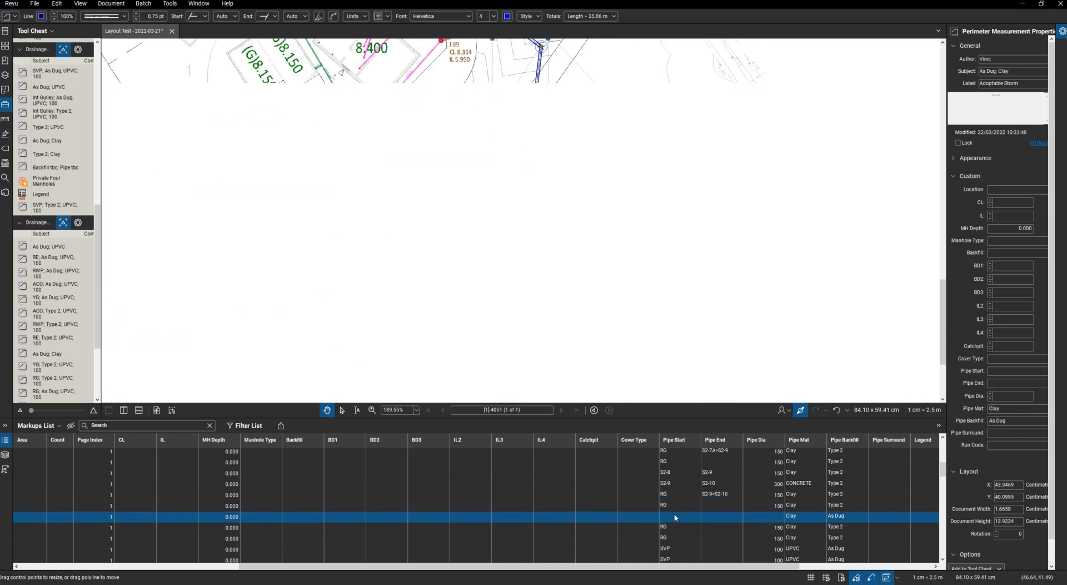
pyautogui.click(675, 518)
pyautogui.write('S2-10')
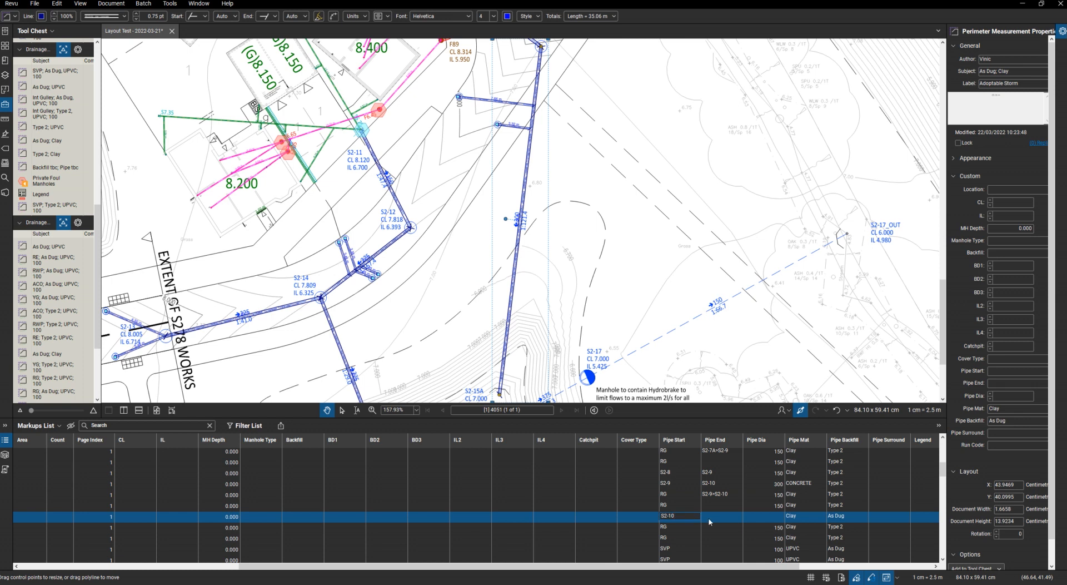
pyautogui.click(709, 518)
pyautogui.write('S2-15')
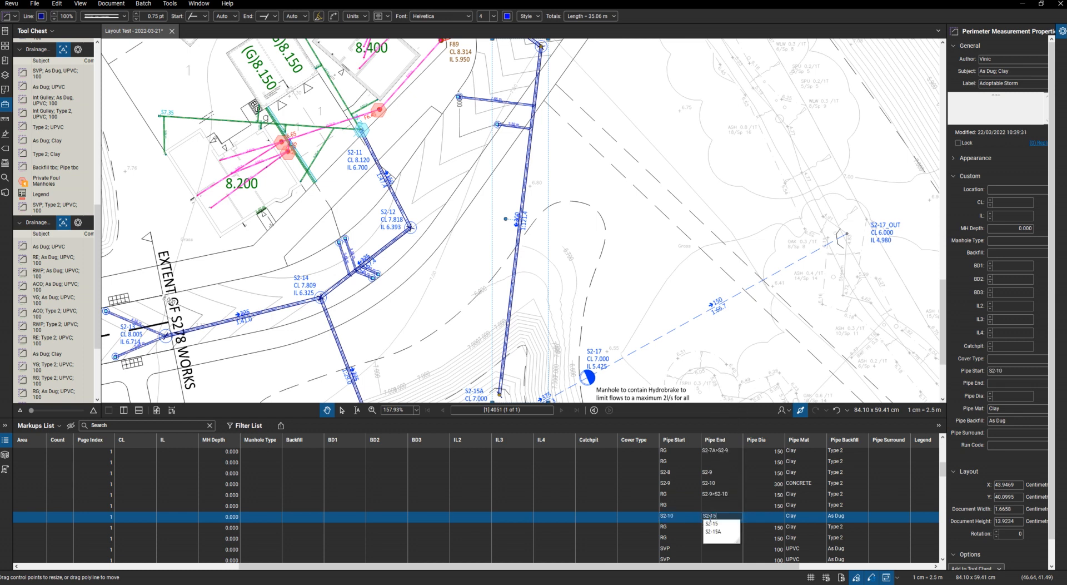
pyautogui.click(715, 531)
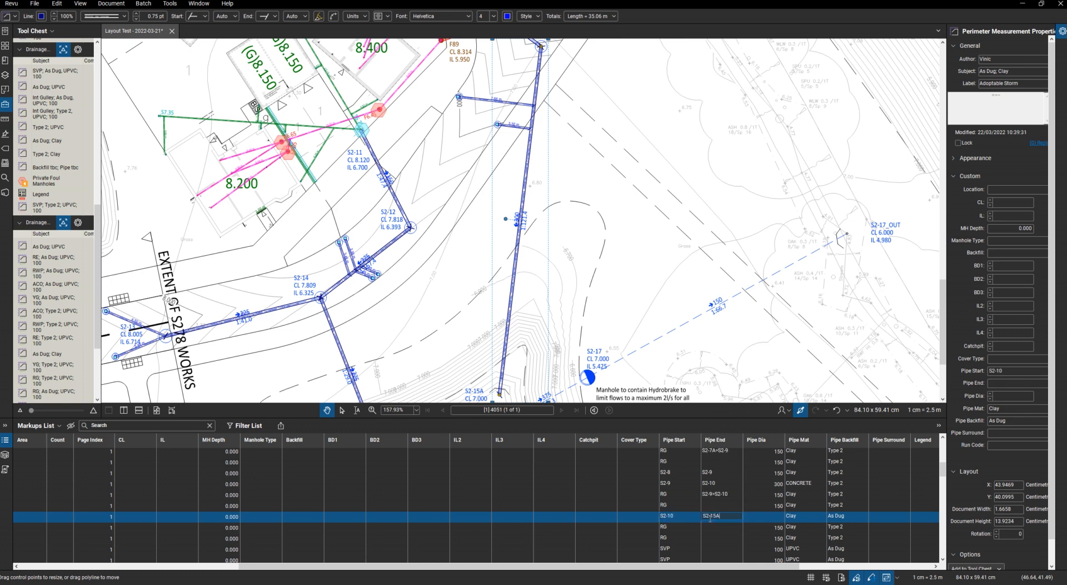
# Give the S2-10 to S2-15A run a pipe diameter of 300 and the material CONCRETE
pyautogui.click(777, 518)
pyautogui.write('300')
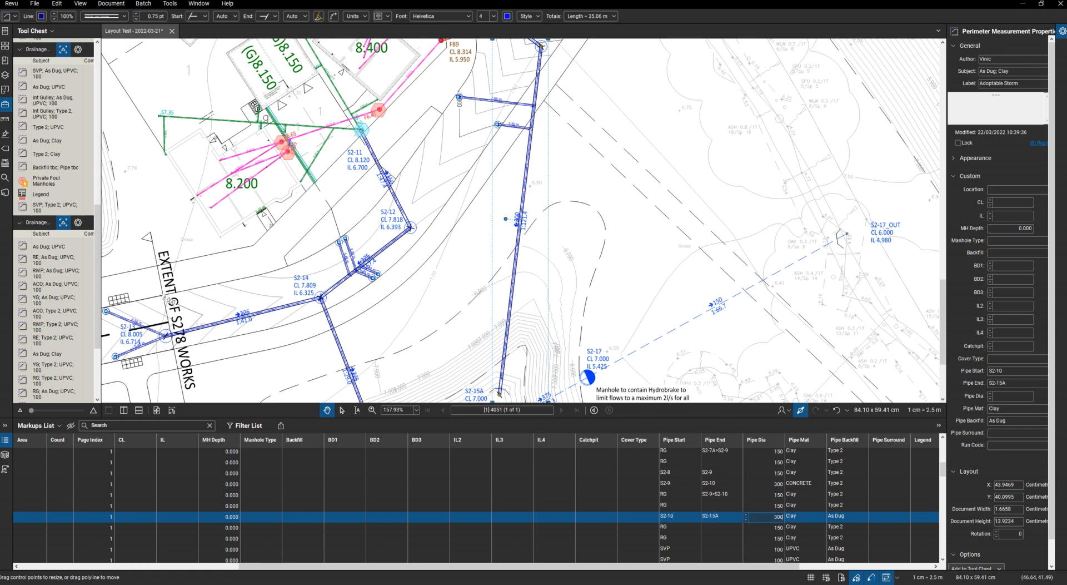
pyautogui.click(795, 517)
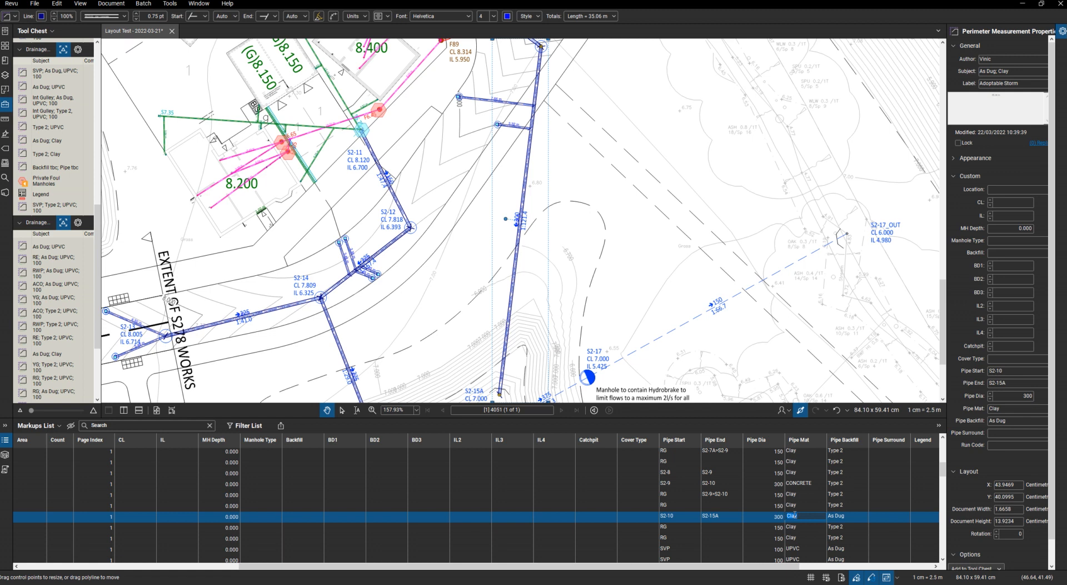
pyautogui.write('CONCRETE')
pyautogui.press('Return')
# Set the pipe end of the first road gully (RG) branch below the S2-10 to S2-15A run to S2-10>S2-15A
pyautogui.click(709, 526)
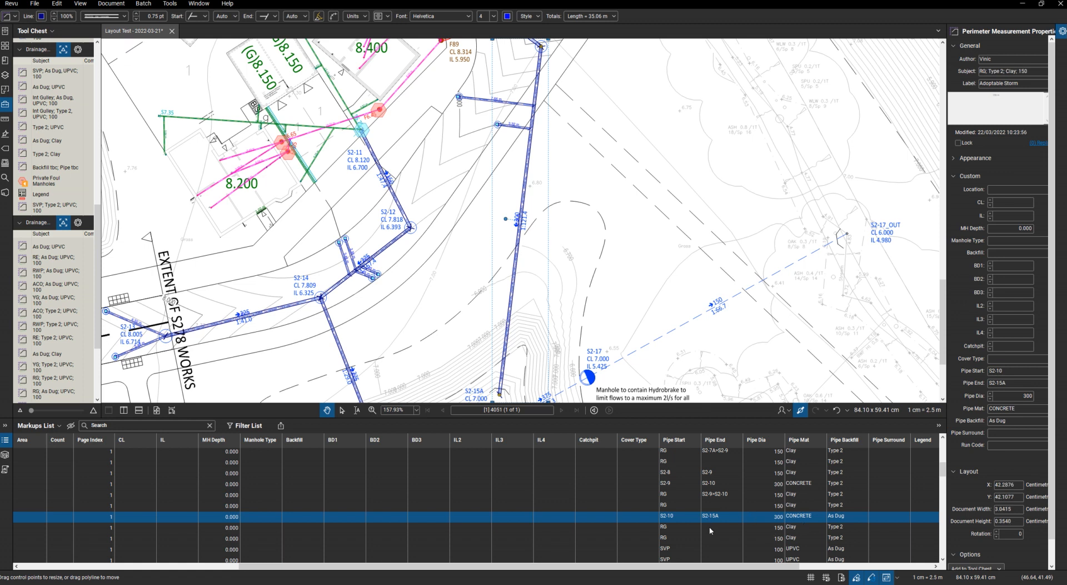
pyautogui.click(710, 528)
pyautogui.write('S2')
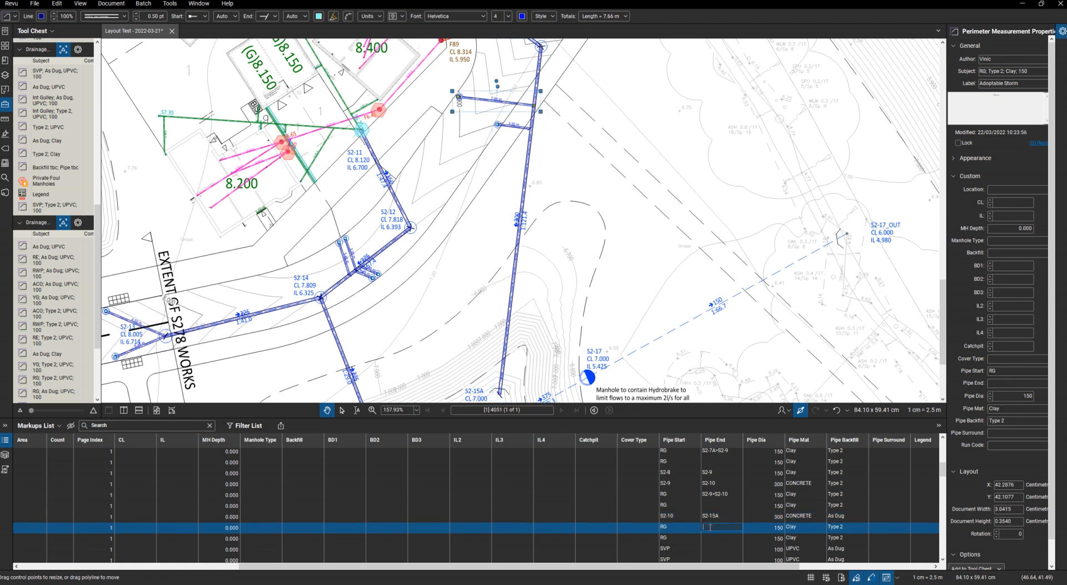
pyautogui.write('-10>S2-15A')
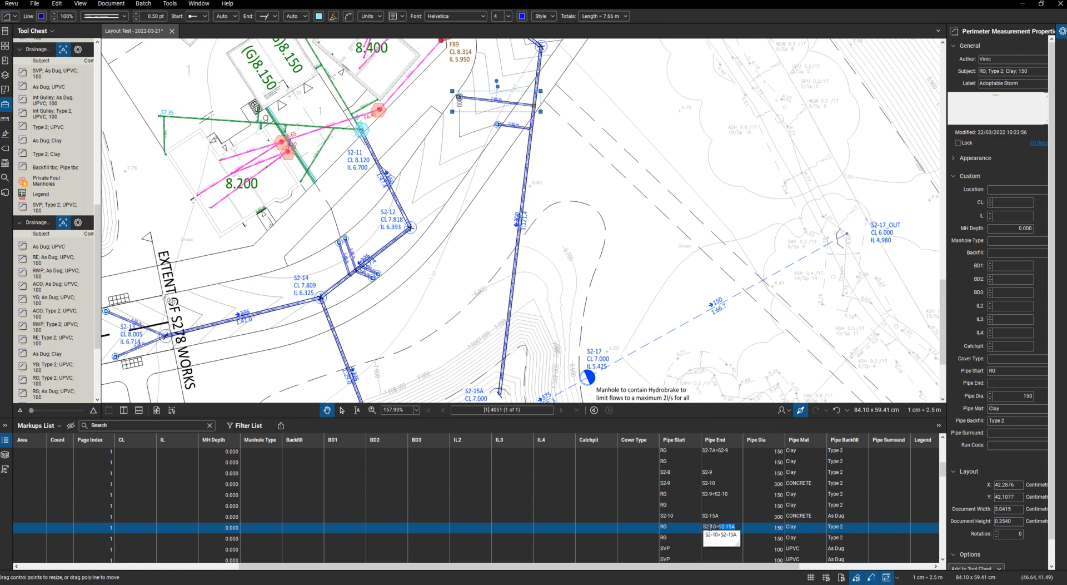
pyautogui.press('Return')
# Set the pipe end of the first As Dug SVP run at plot 8.200 to f1
pyautogui.click(719, 551)
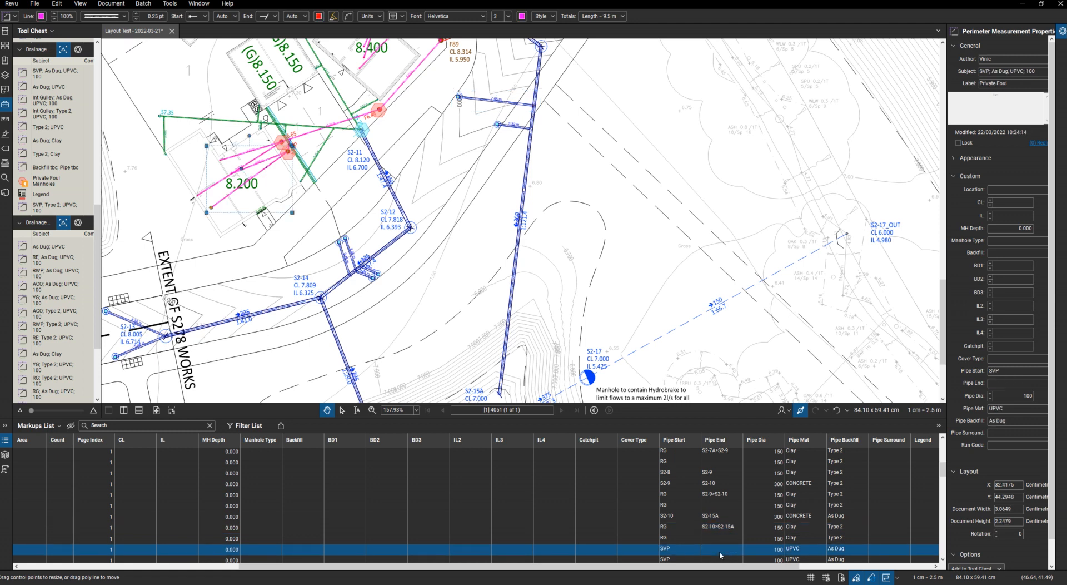
pyautogui.scroll(5, 242, 139)
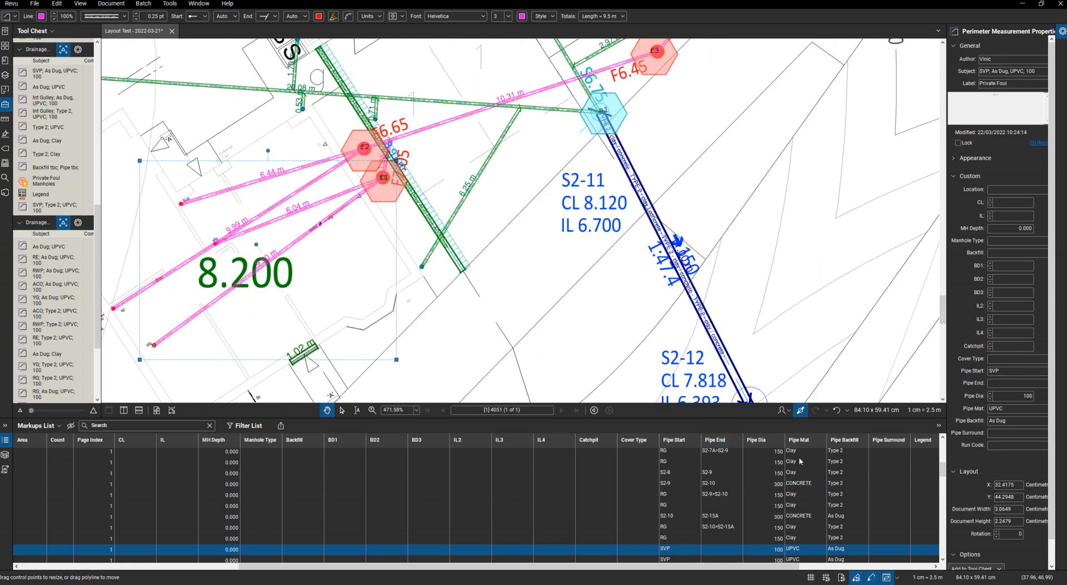
pyautogui.click(718, 548)
pyautogui.write('f1')
pyautogui.press('Return')
# Set the pipe end of the 9.99 m SVP run at plot 8.200 to f2
pyautogui.scroll(-2, 717, 520)
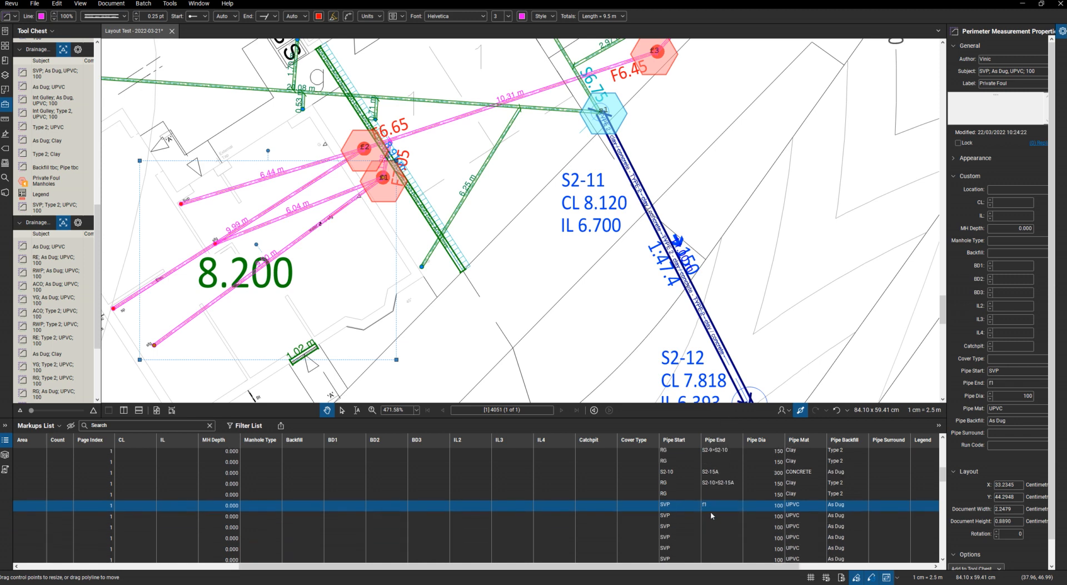
pyautogui.click(711, 514)
pyautogui.press('Down')
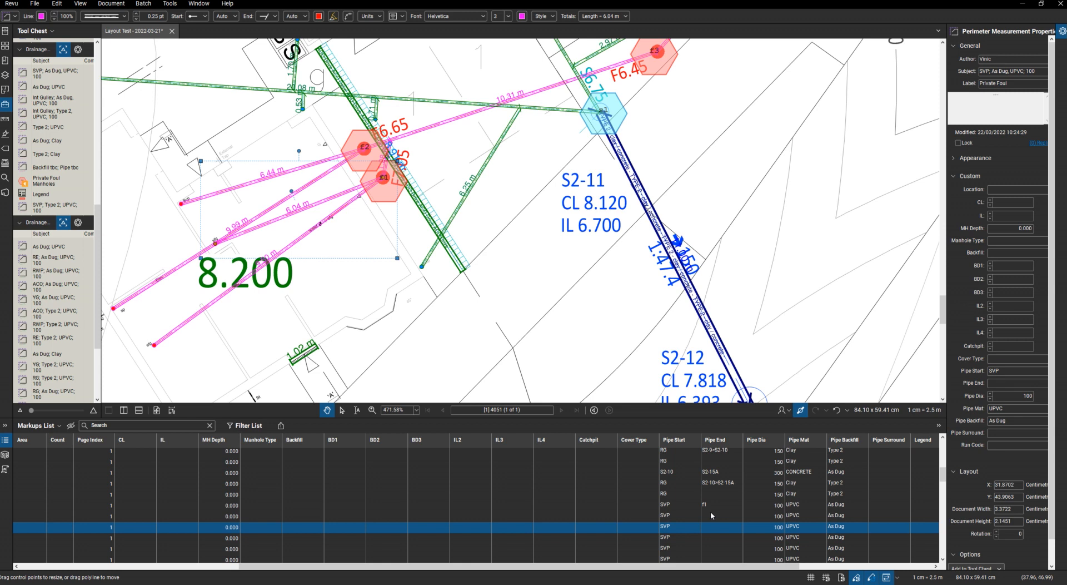
pyautogui.click(714, 528)
pyautogui.write('f')
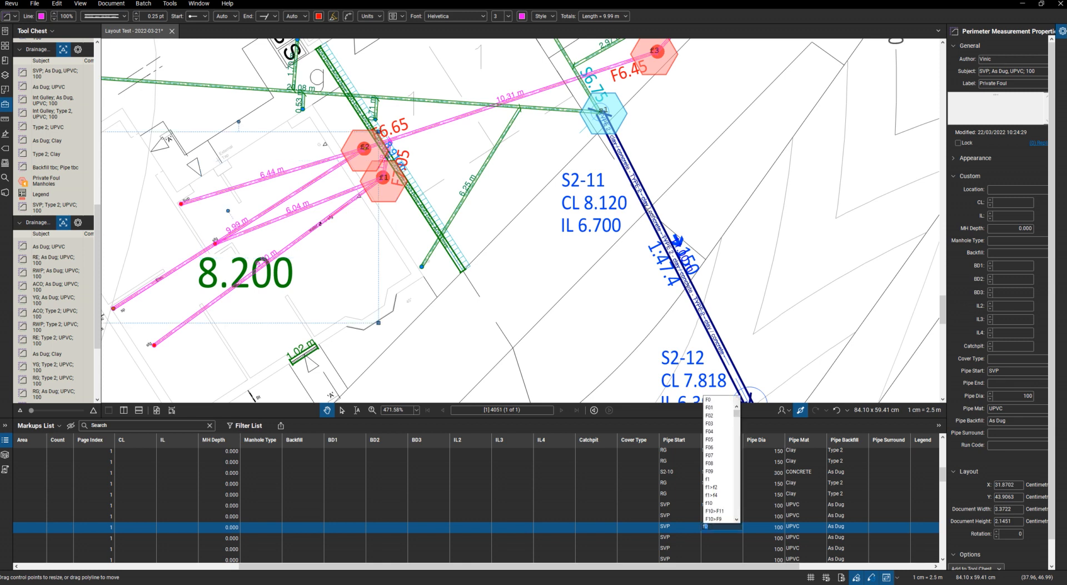
pyautogui.write('2')
pyautogui.press('Return')
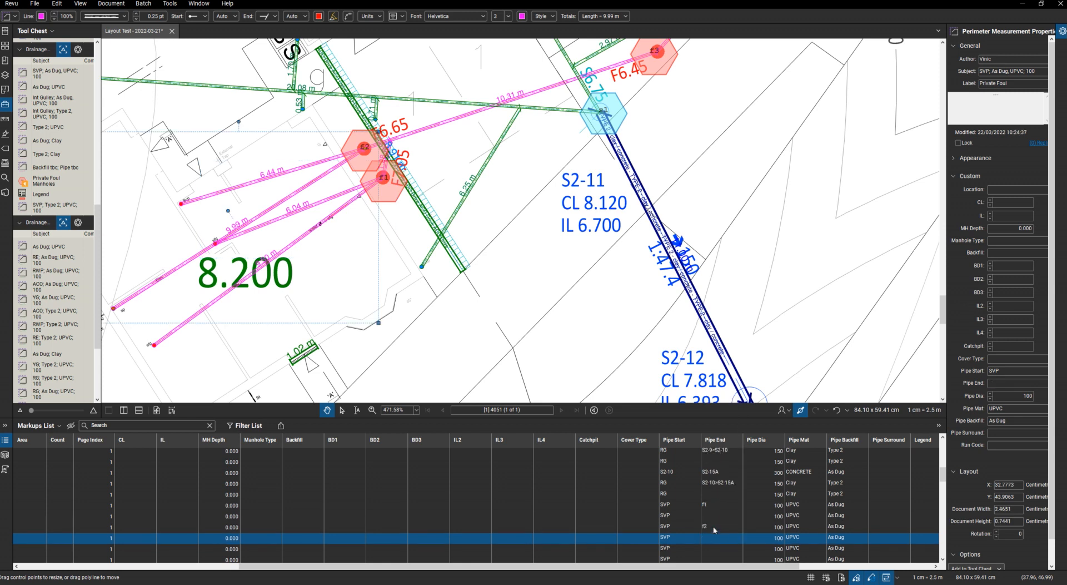
# Set the pipe end of the 5.57 m SVP run at plot 8.400 to f6
pyautogui.press('Down')
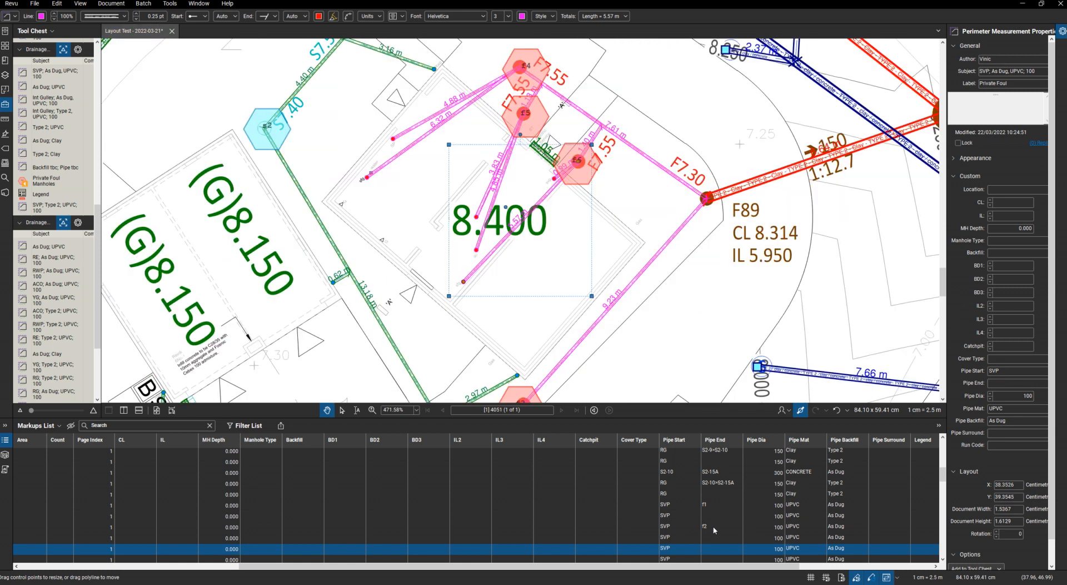
pyautogui.click(714, 548)
pyautogui.write('f6')
pyautogui.press('Return')
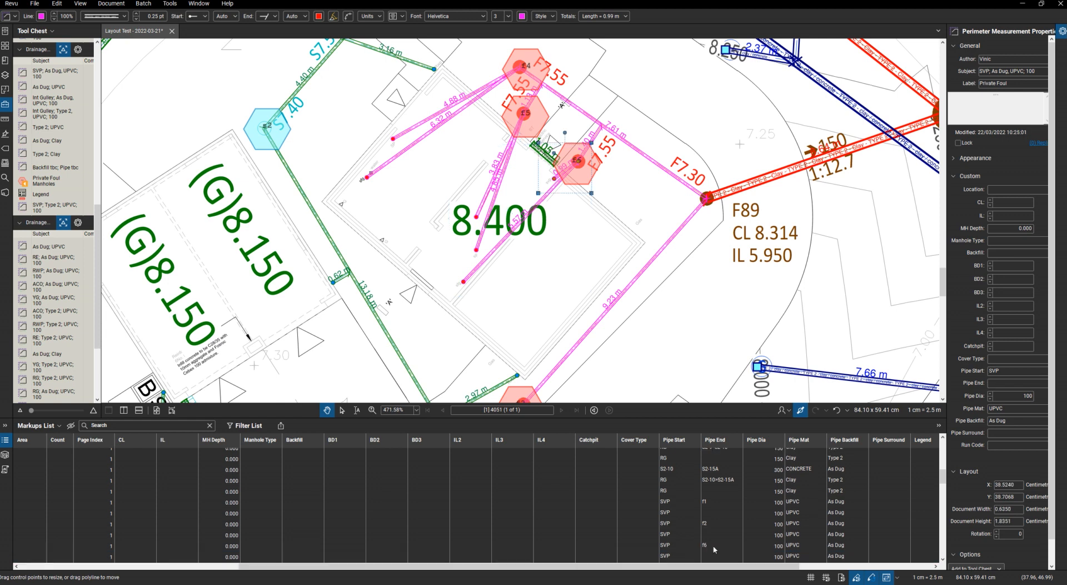
# Set the pipe end of the 4.85 m SVP run at plot 8.400 to f5
pyautogui.press('Down')
pyautogui.click(714, 556)
pyautogui.write('f5')
pyautogui.press('Return')
# Set the pipe end of the 6.32 m SVP run at plot 8.400 to f4
pyautogui.press('Down')
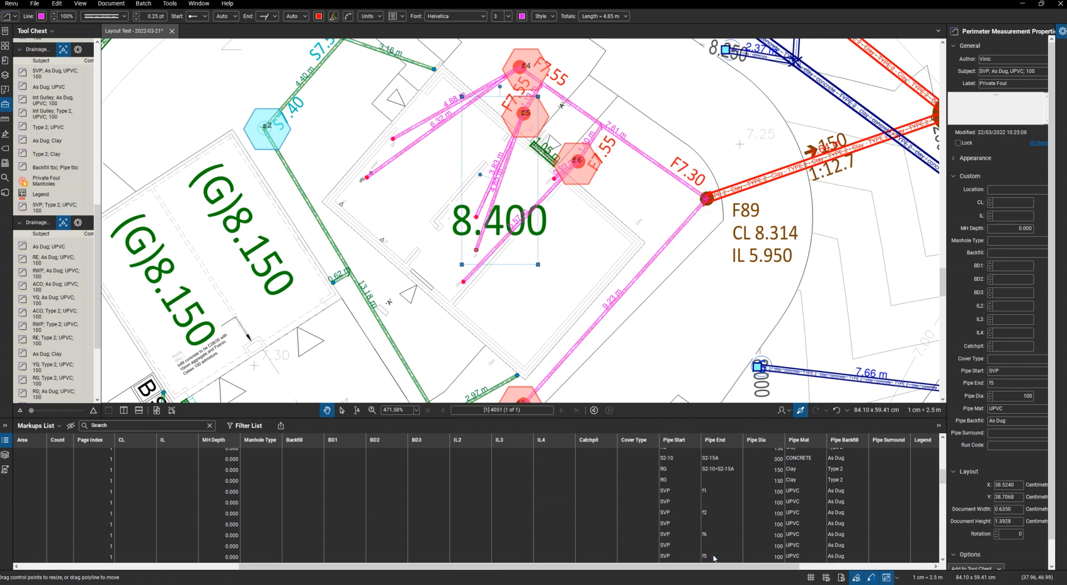
pyautogui.press('Down')
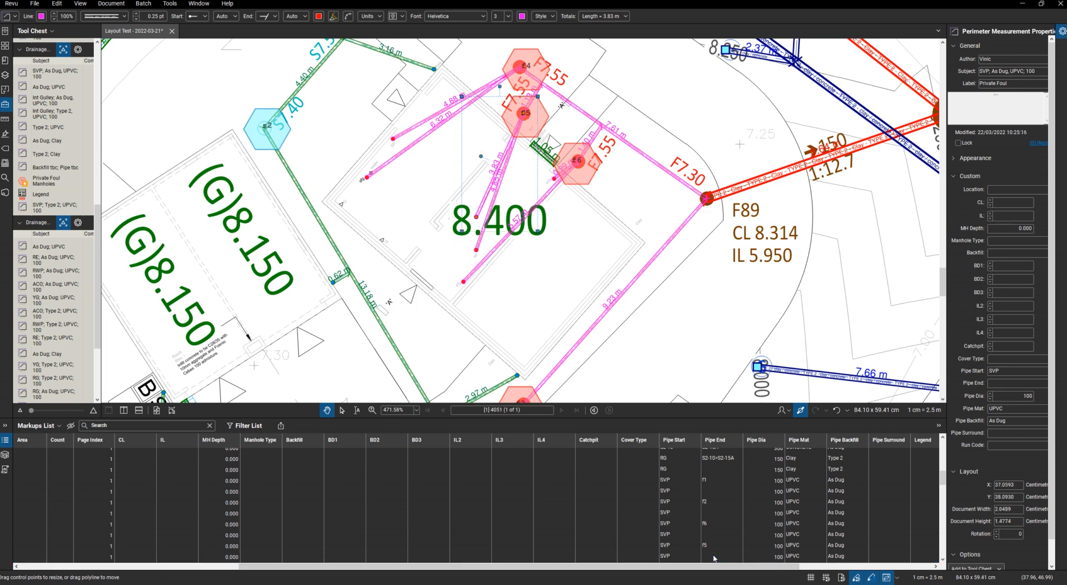
pyautogui.press('Down')
pyautogui.doubleClick(713, 558)
pyautogui.write('f4')
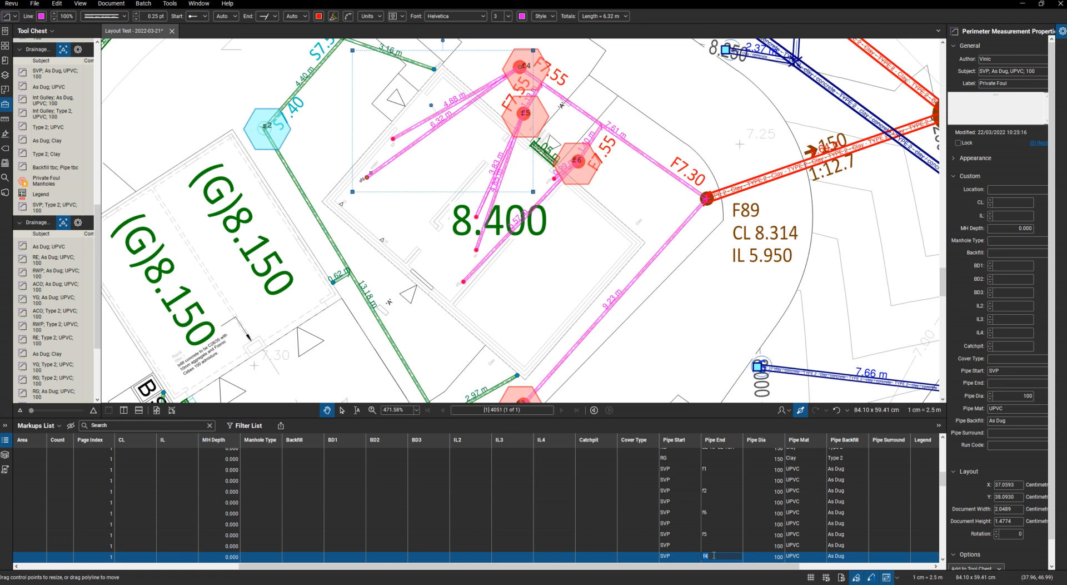
pyautogui.press('Return')
# Set the pipe end of the 5.89 m SVP run at plot 8.700 to f7
pyautogui.press('Down')
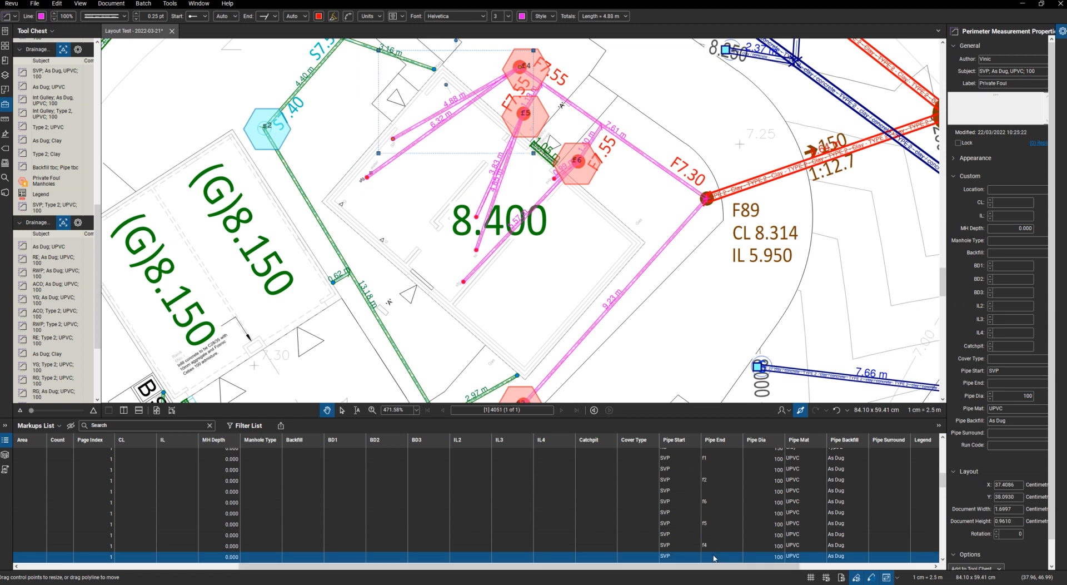
pyautogui.press('Down')
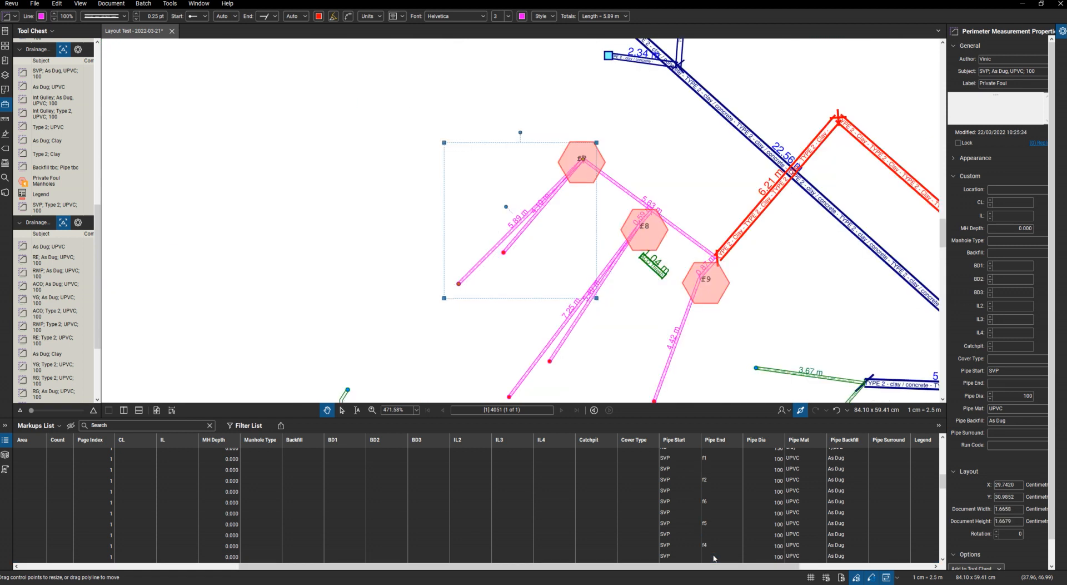
pyautogui.doubleClick(713, 558)
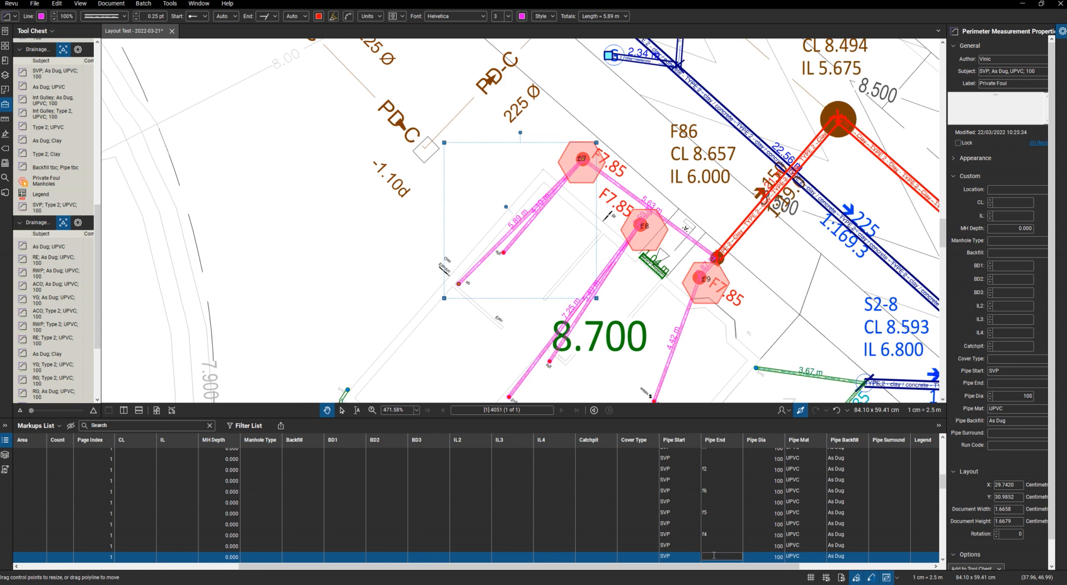
pyautogui.write('f7')
pyautogui.press('Return')
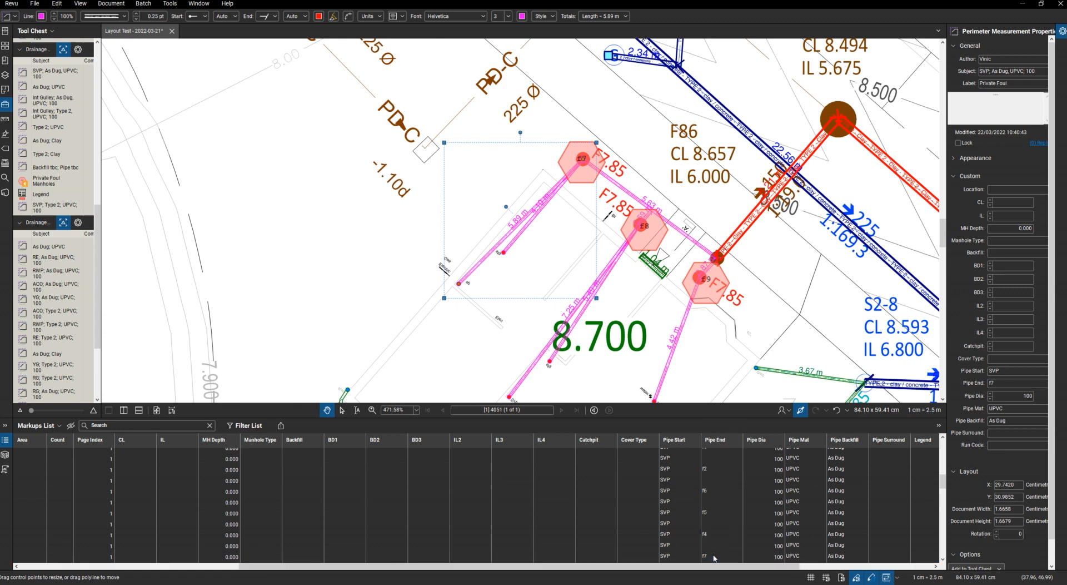
# Set the pipe end of the 7.25 m SVP run at plot 8.700 to f8
pyautogui.press('Down')
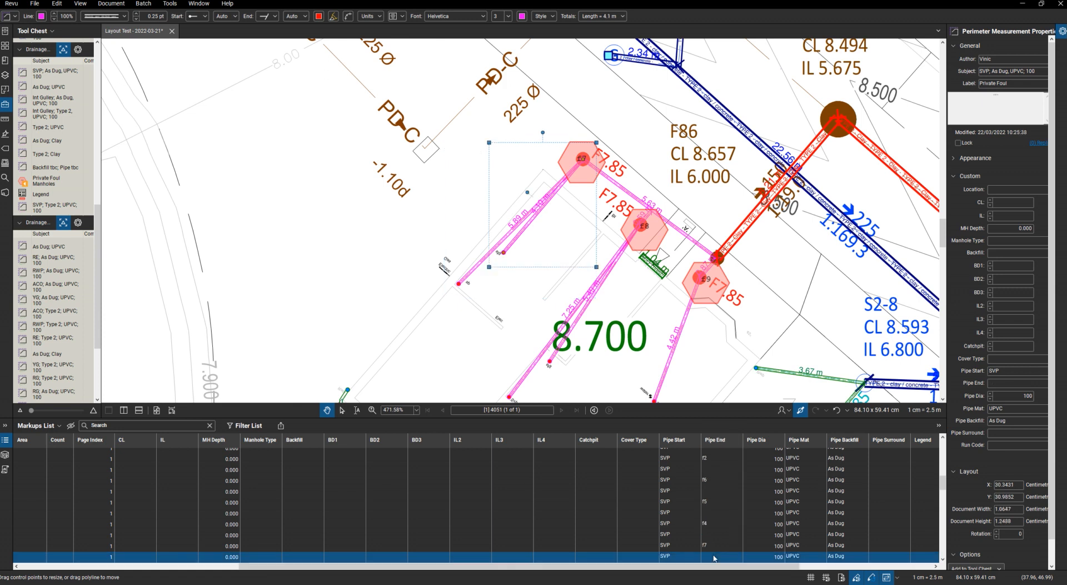
pyautogui.press('Down')
pyautogui.doubleClick(713, 558)
pyautogui.write('f8')
pyautogui.press('Return')
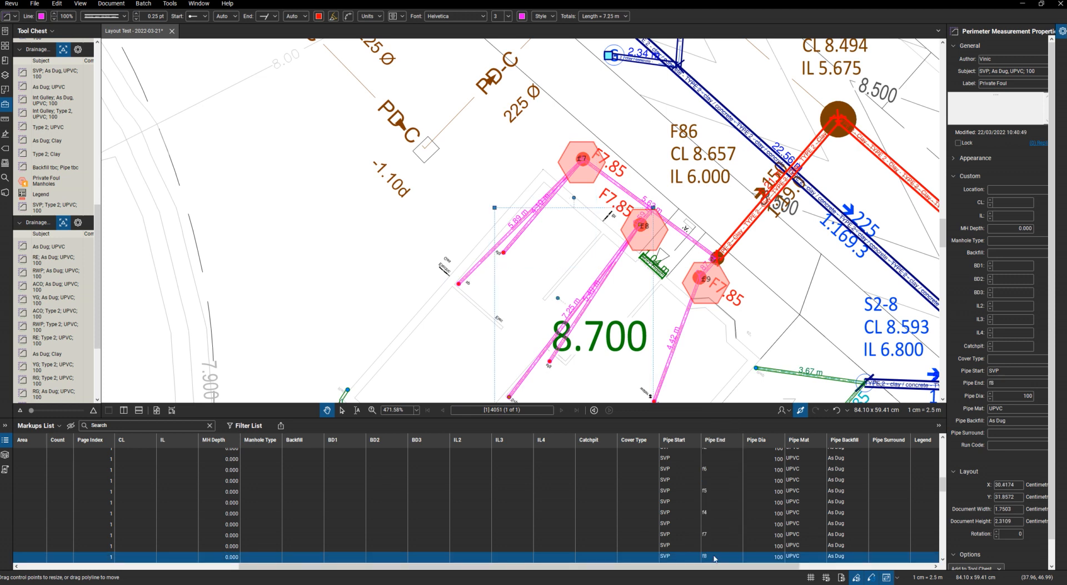
# Set the pipe end of the 4.42 m SVP run at plot 8.700 to f9
pyautogui.press('Down')
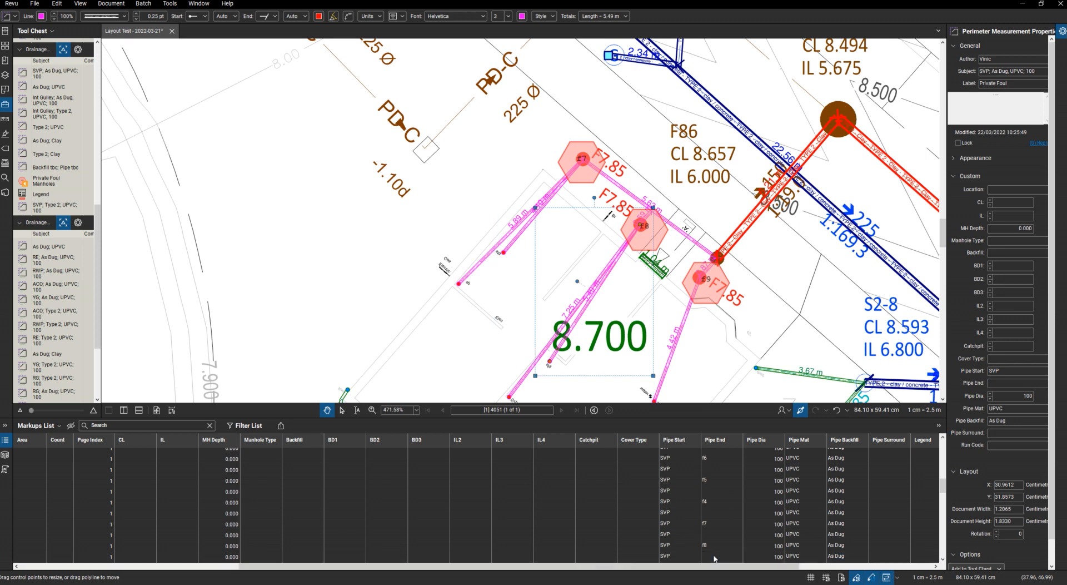
pyautogui.press('Down')
pyautogui.click(714, 555)
pyautogui.write('f9')
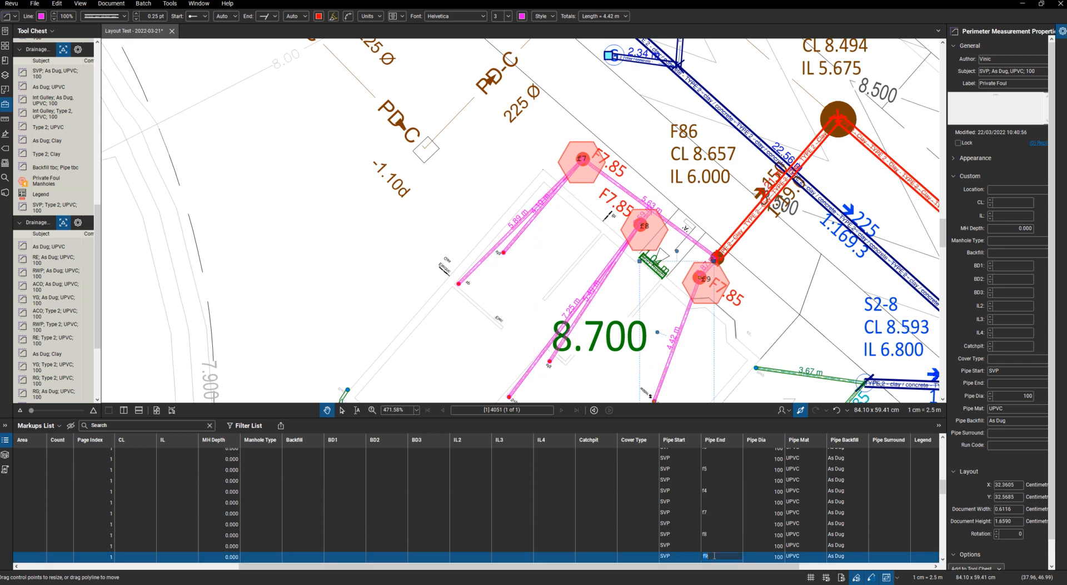
pyautogui.press('Return')
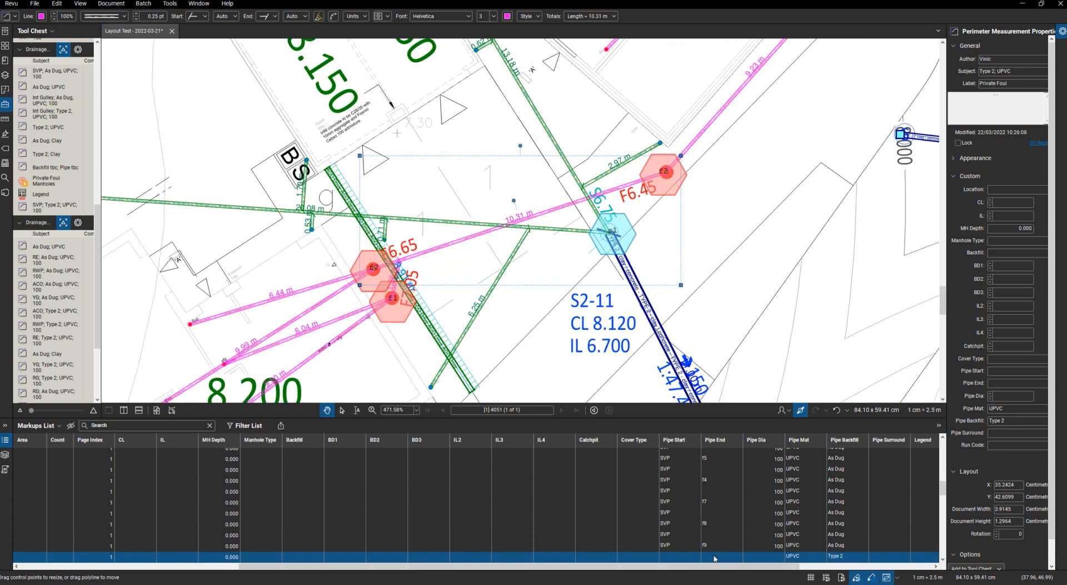
# Give the blank Type 2 UPVC private foul run pipe start f2, pipe end f3 and a diameter of 100
pyautogui.click(687, 556)
pyautogui.write('f2')
pyautogui.click(717, 559)
pyautogui.write('f3')
pyautogui.click(766, 558)
pyautogui.write('100')
pyautogui.press('Return')
# Set the short As Dug UPVC run below the f2 to f3 run to start at f1 and end at f2>f3
pyautogui.moveTo(605, 566); pyautogui.dragTo(609, 566)
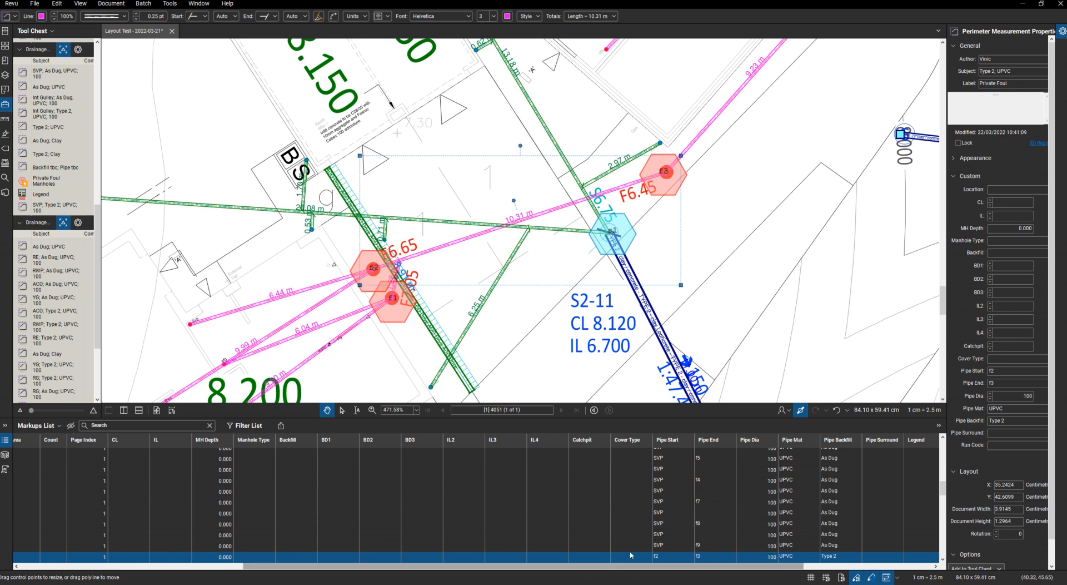
pyautogui.scroll(-2, 657, 530)
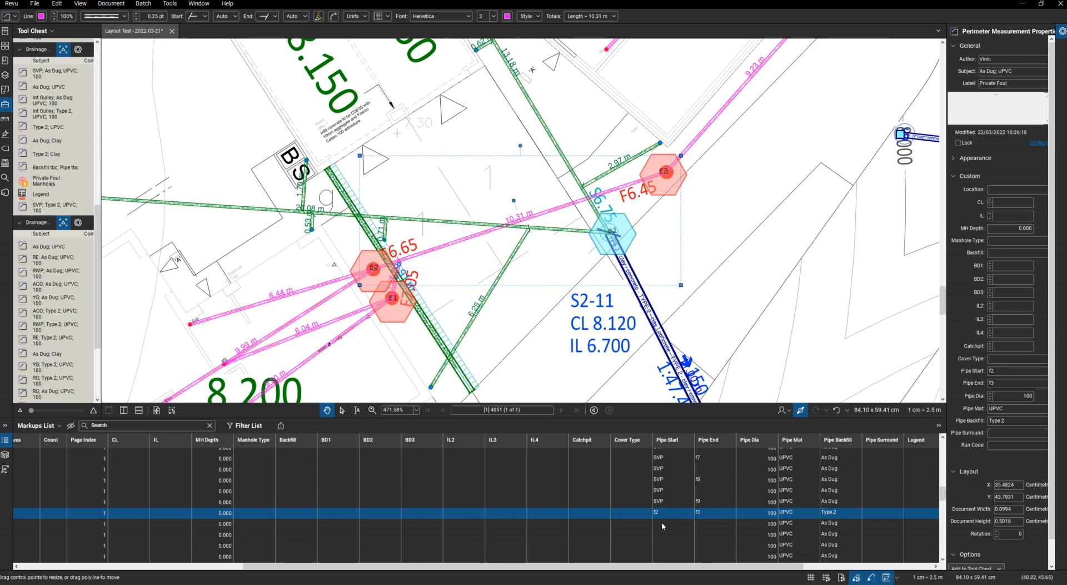
pyautogui.click(661, 523)
pyautogui.click(662, 523)
pyautogui.write('f01')
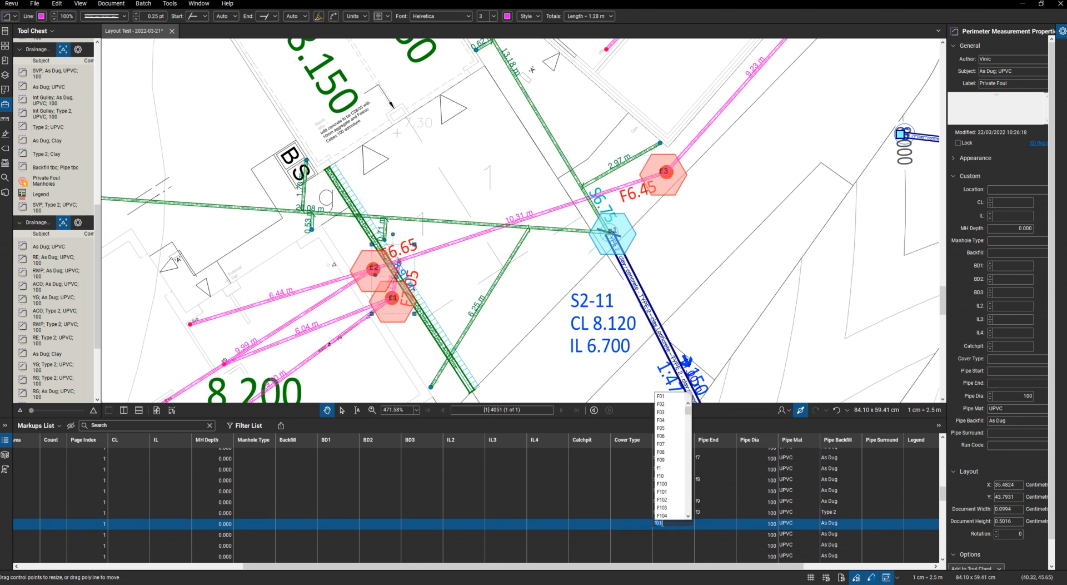
pyautogui.write('1')
pyautogui.click(711, 524)
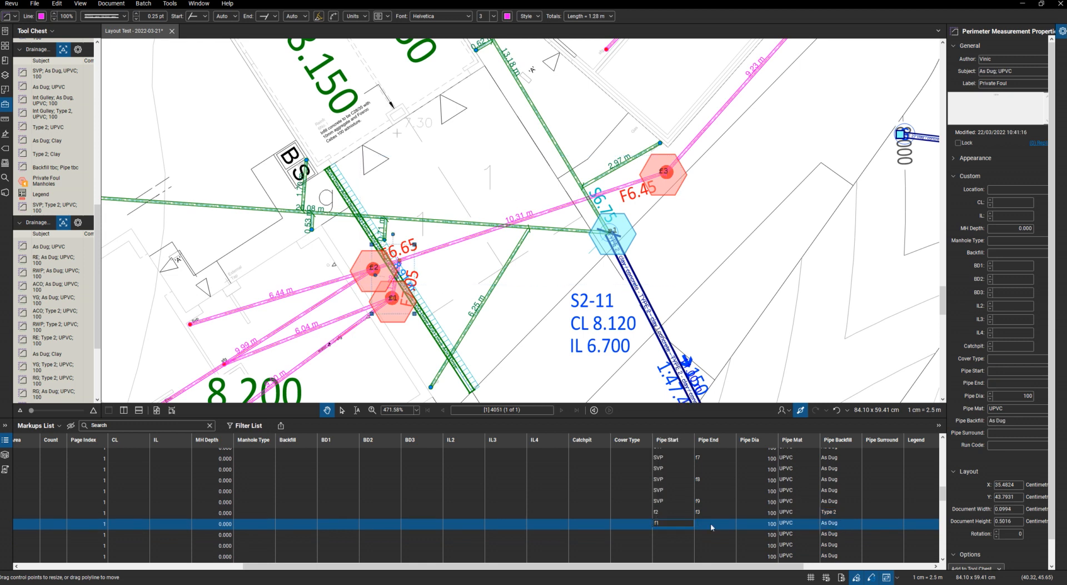
pyautogui.write('f2+f3')
pyautogui.press('Return')
# Set the 9.23 m As Dug UPVC private foul run to start at f3 and end at F89
pyautogui.click(673, 536)
pyautogui.click(672, 534)
pyautogui.write('f3')
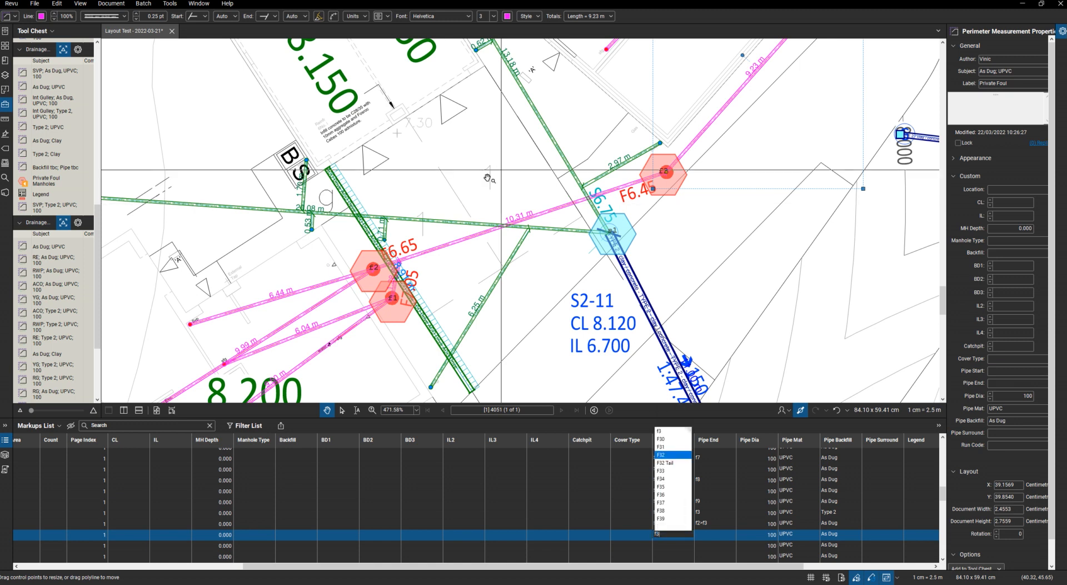
pyautogui.scroll(-3, 685, 121)
pyautogui.scroll(2, 685, 121)
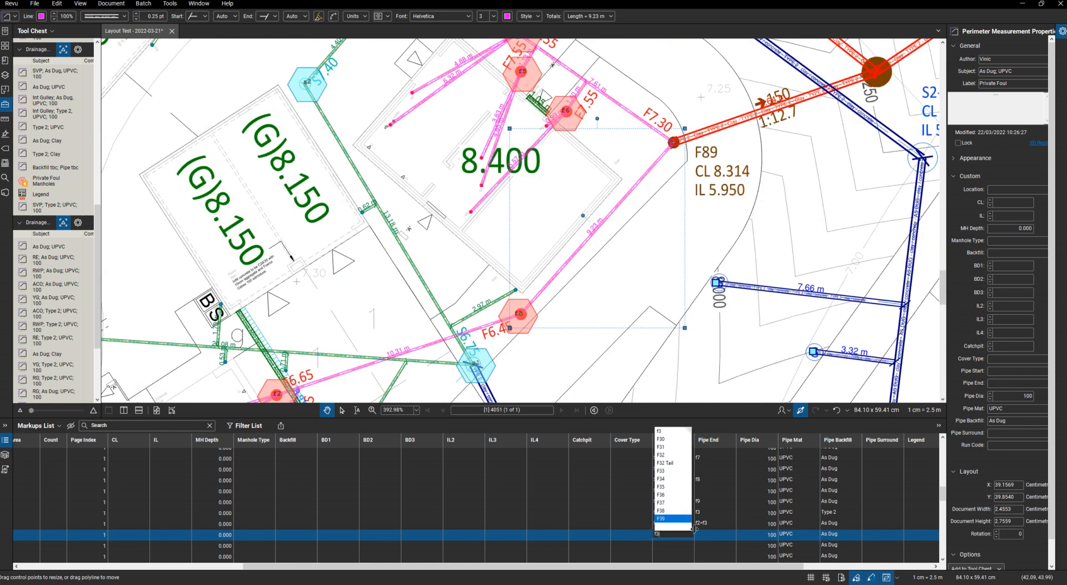
pyautogui.click(712, 536)
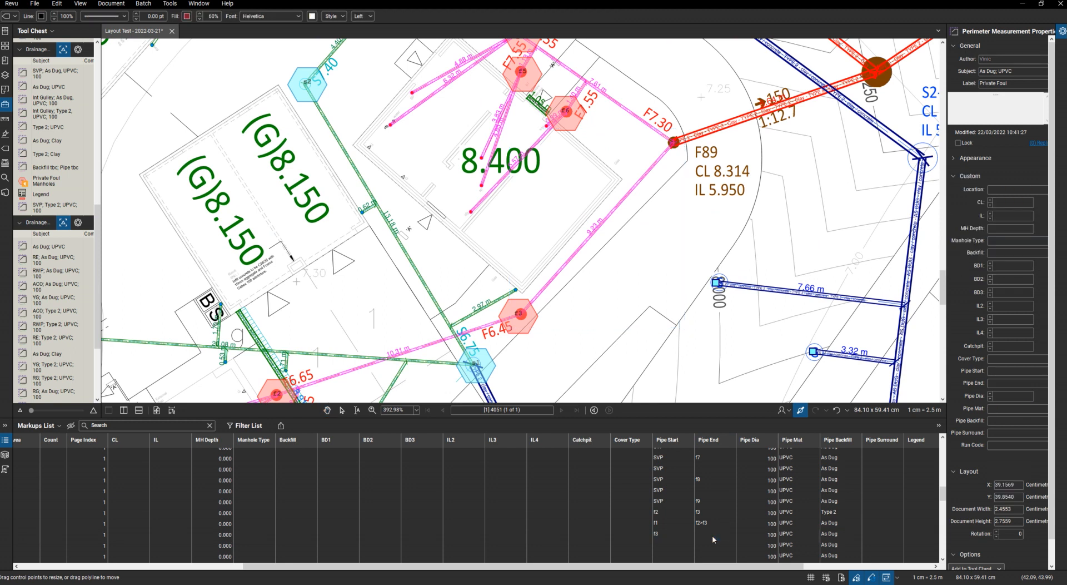
pyautogui.click(712, 534)
pyautogui.hotkey('shift', 'f')
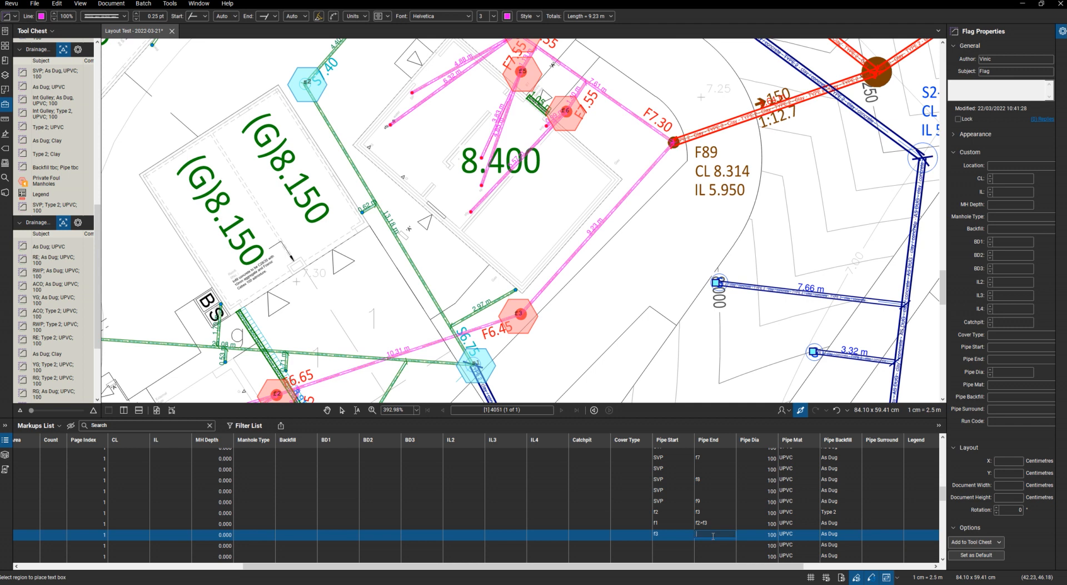
pyautogui.write('89')
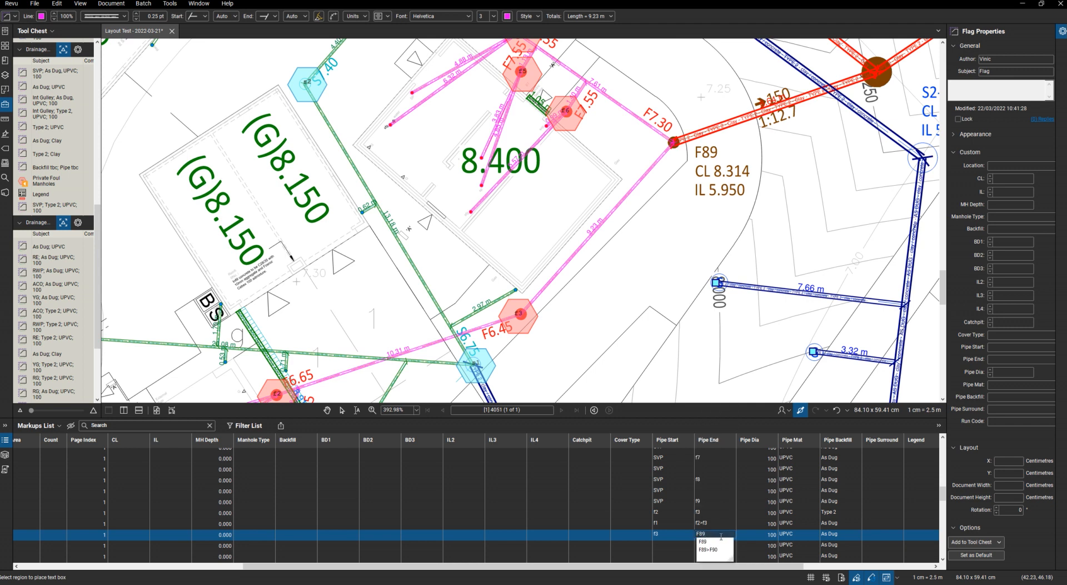
pyautogui.click(672, 547)
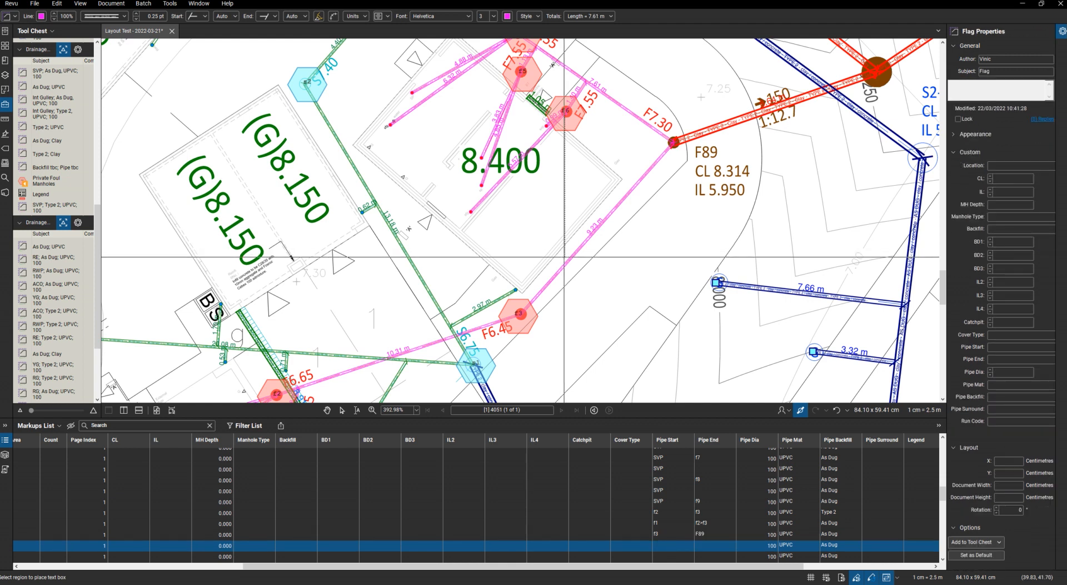
# Cancel the active Flag tool and save the drawing
pyautogui.click(667, 534)
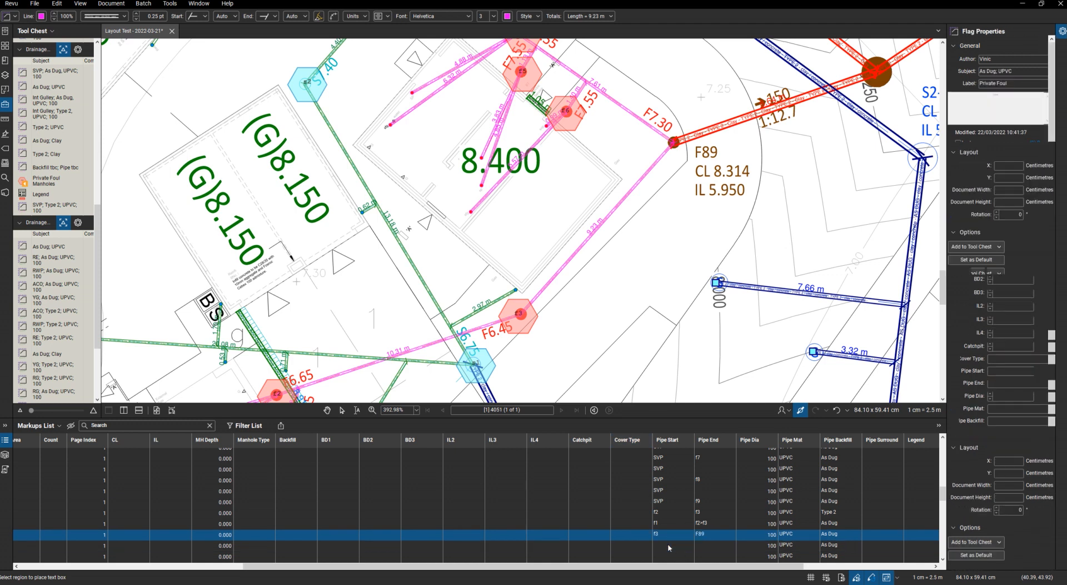
pyautogui.press('Down')
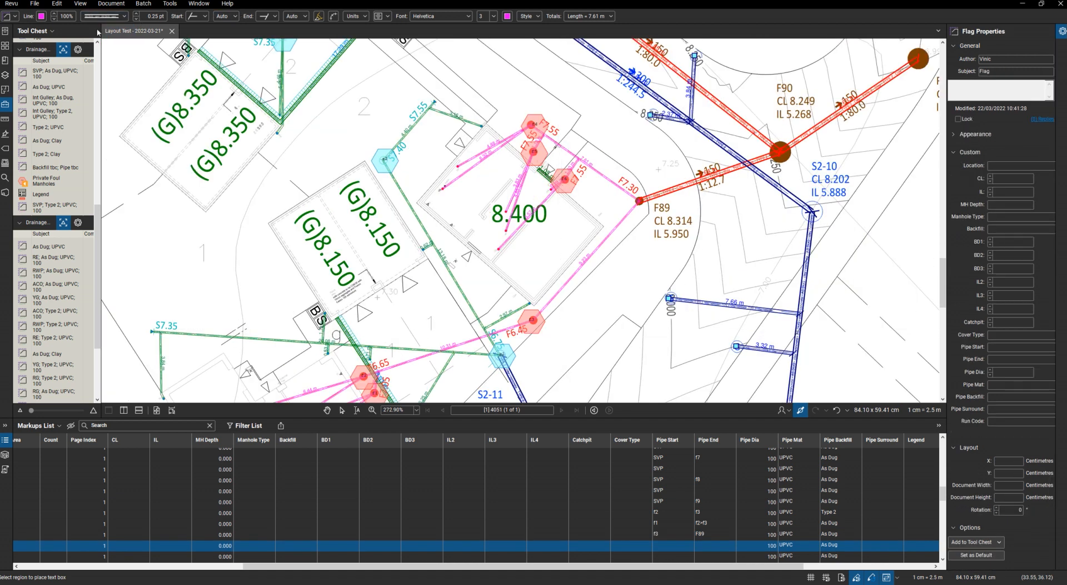
pyautogui.press('Escape')
pyautogui.hotkey('ctrl', 's')
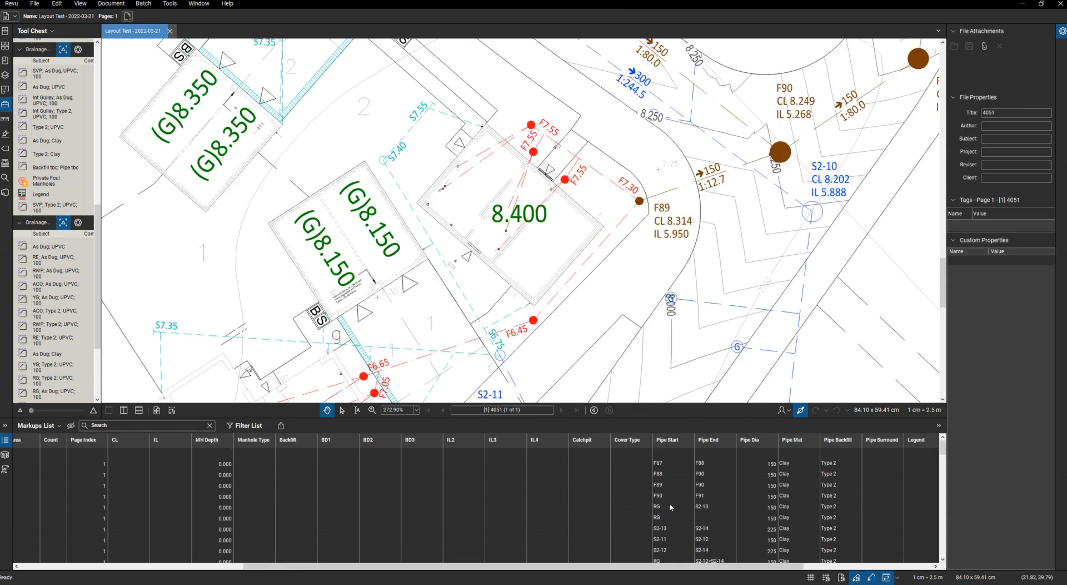
# Set the 7.61 m As Dug UPVC private foul run to start at f4 and end at F89
pyautogui.click(605, 241)
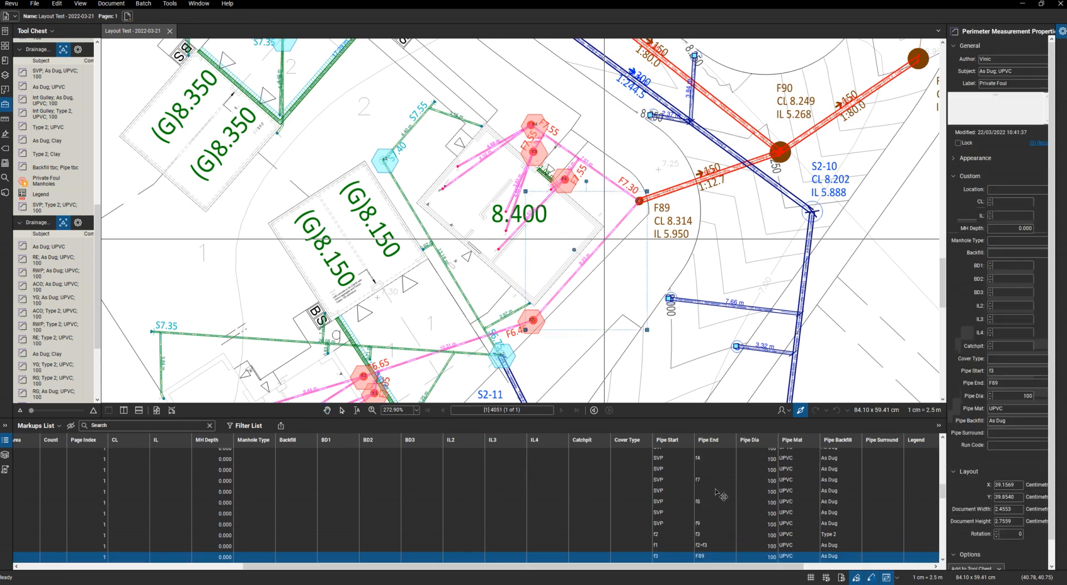
pyautogui.scroll(-3, 715, 488)
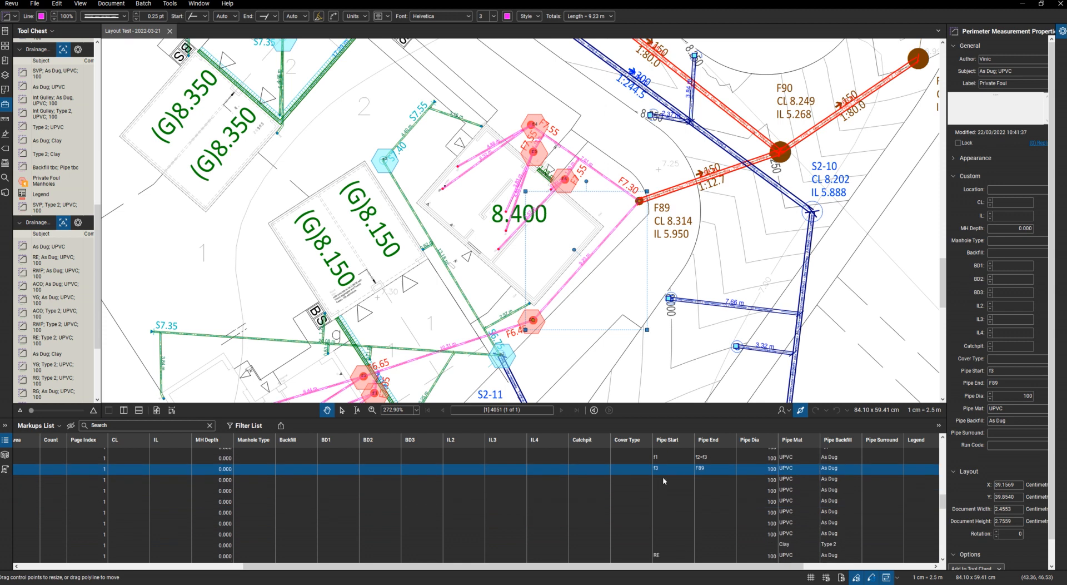
pyautogui.click(663, 479)
pyautogui.click(663, 478)
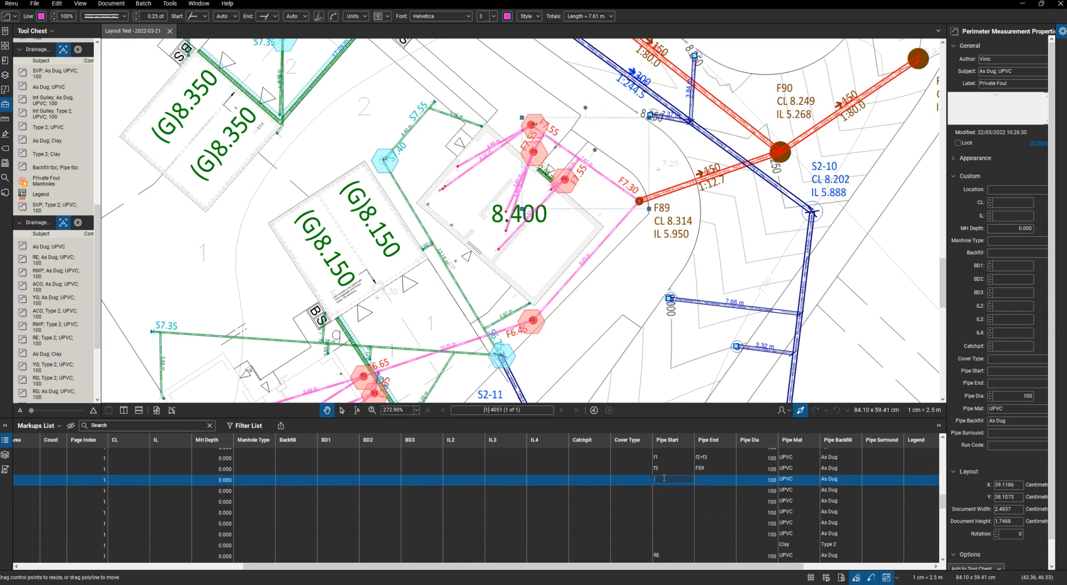
pyautogui.write('f4')
pyautogui.press('Return')
pyautogui.click(716, 479)
pyautogui.write('F8')
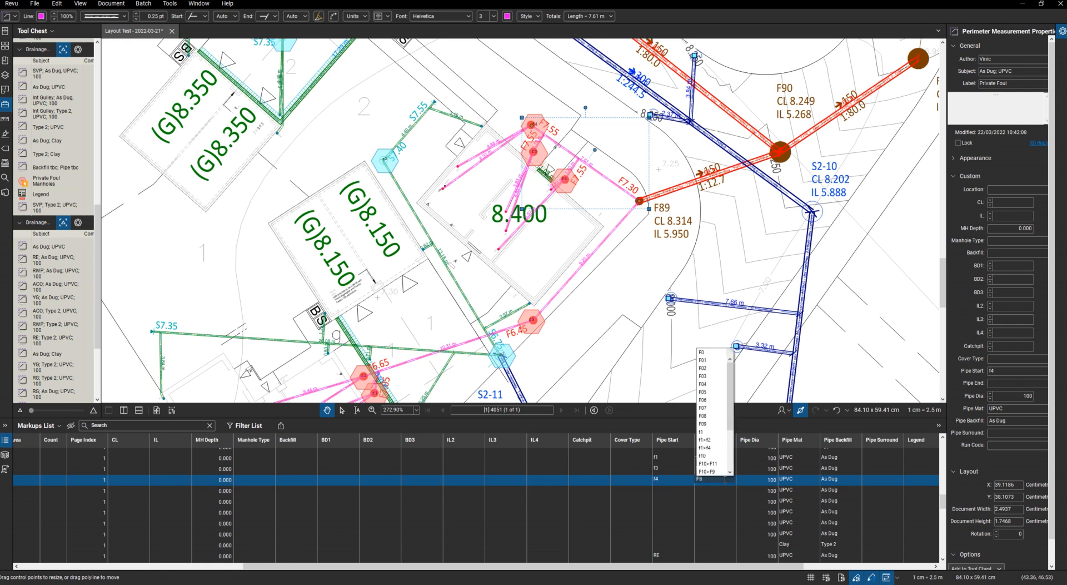
pyautogui.write('9')
pyautogui.press('Return')
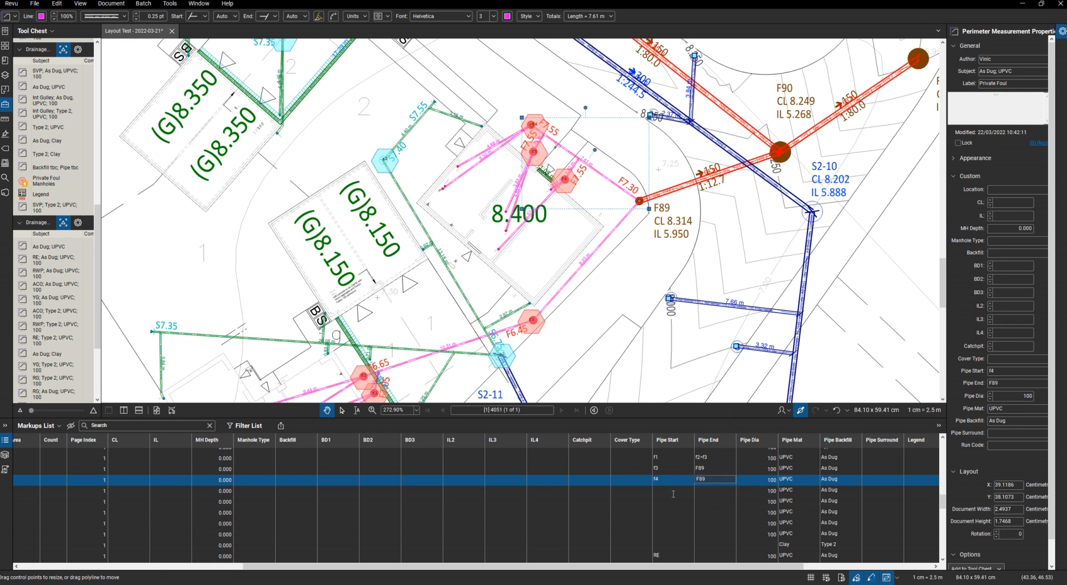
# Set the 1.13 m As Dug UPVC private foul run to start at f5 and end at f4>F89
pyautogui.click(674, 496)
pyautogui.click(673, 495)
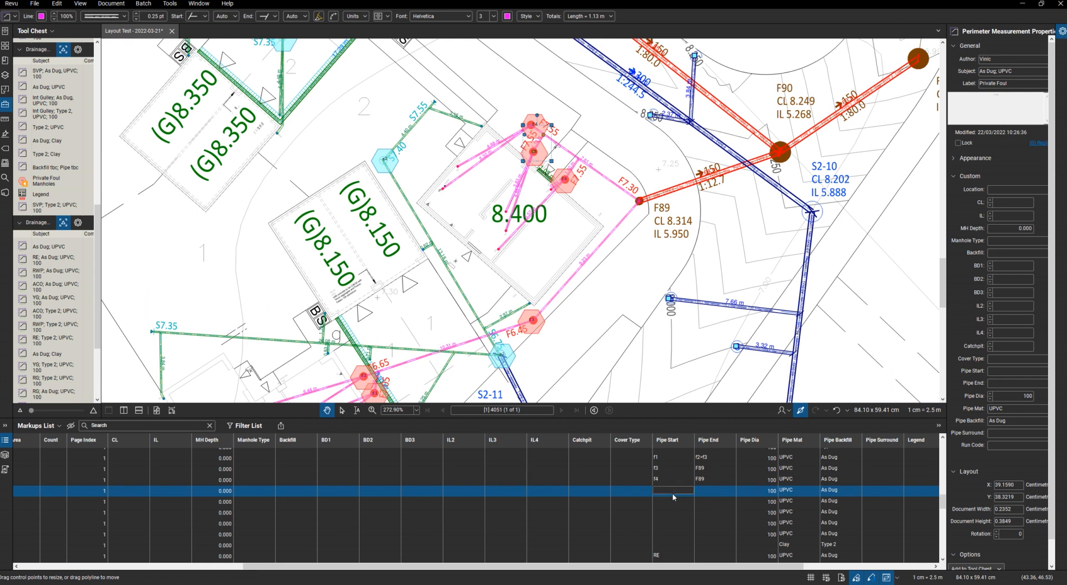
pyautogui.write('f5')
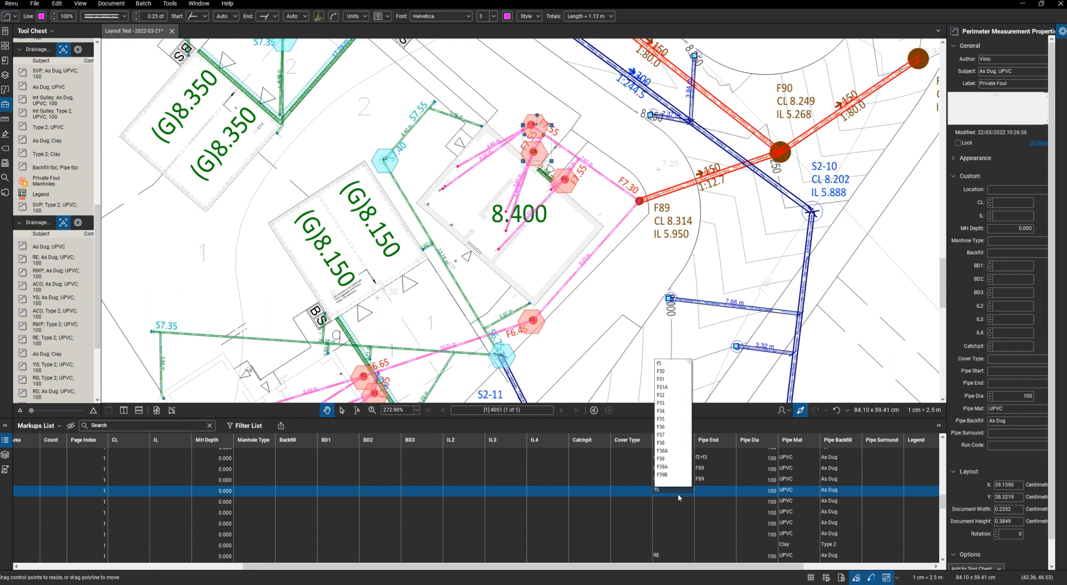
pyautogui.click(701, 491)
pyautogui.write('f4')
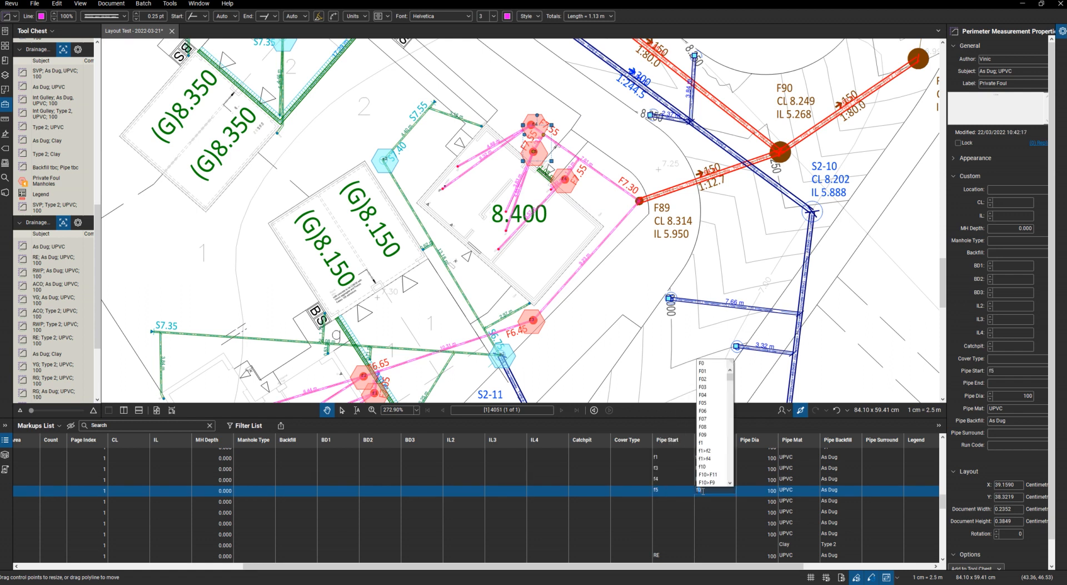
pyautogui.write('>')
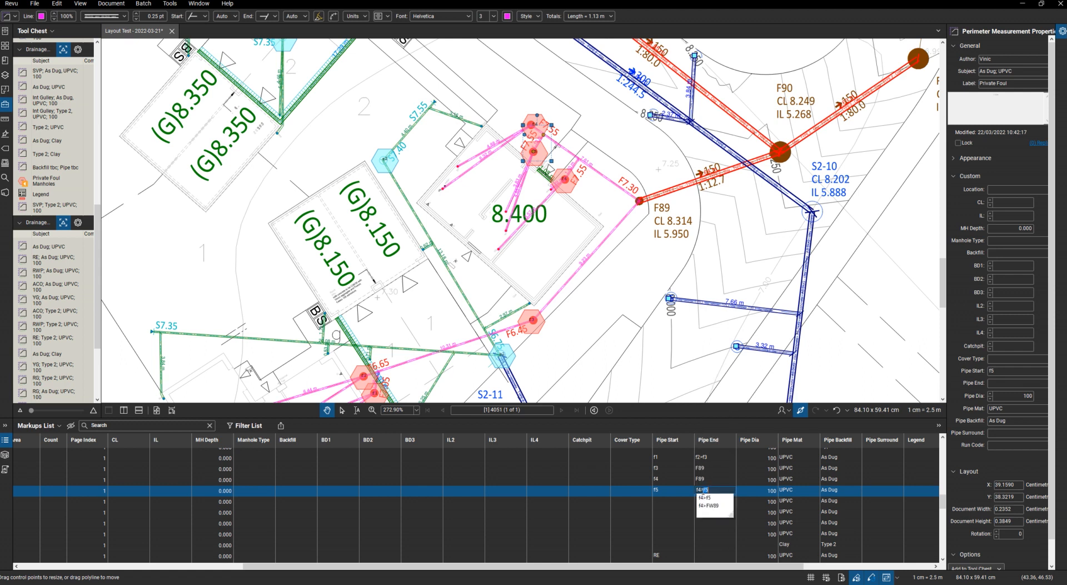
pyautogui.write('F89')
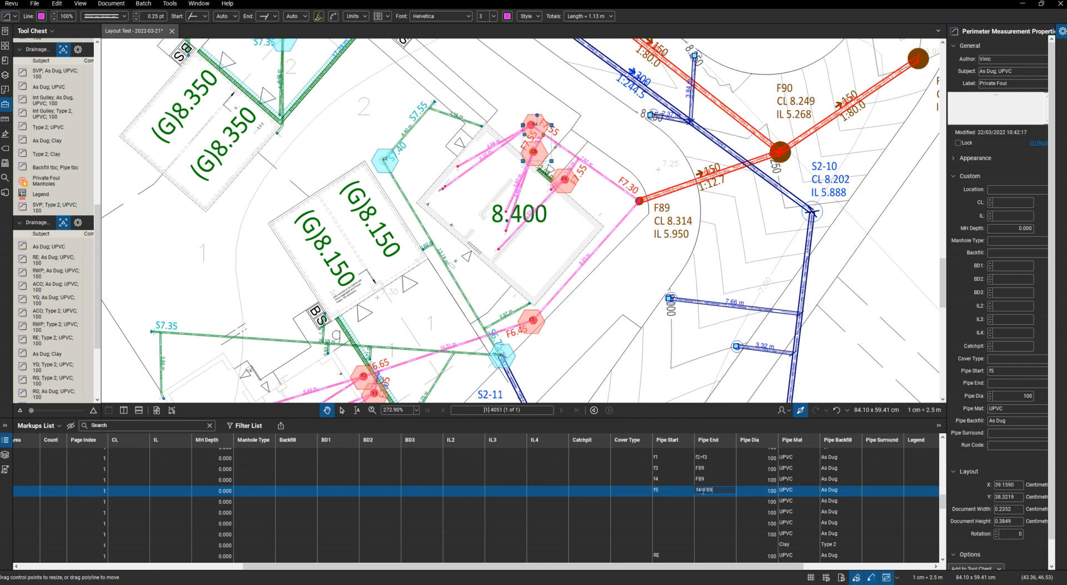
pyautogui.press('Return')
# Set the pipe start of the 1.4 m As Dug UPVC private foul run to f6
pyautogui.click(676, 504)
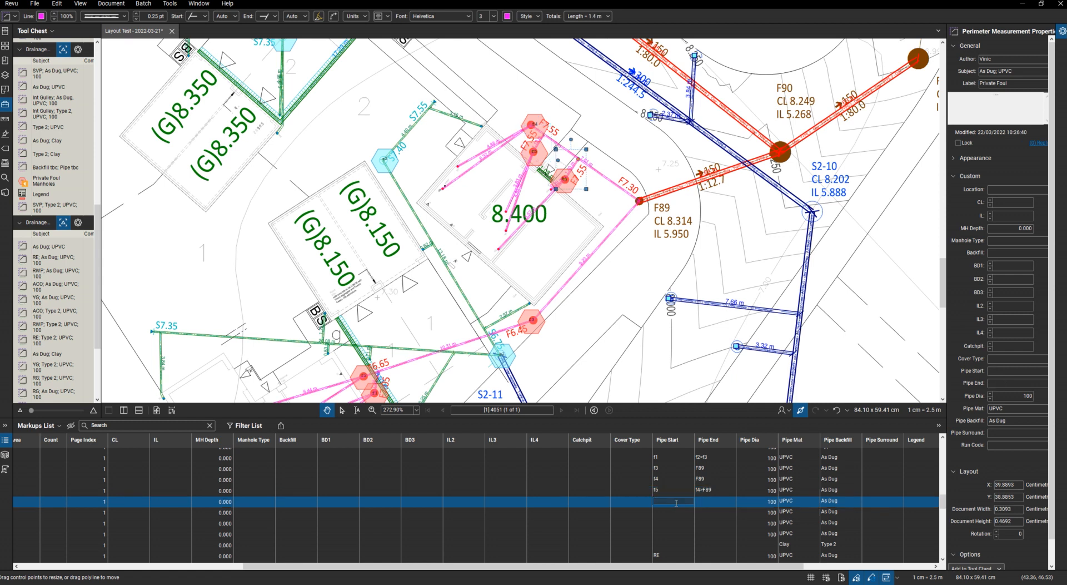
pyautogui.write('f6')
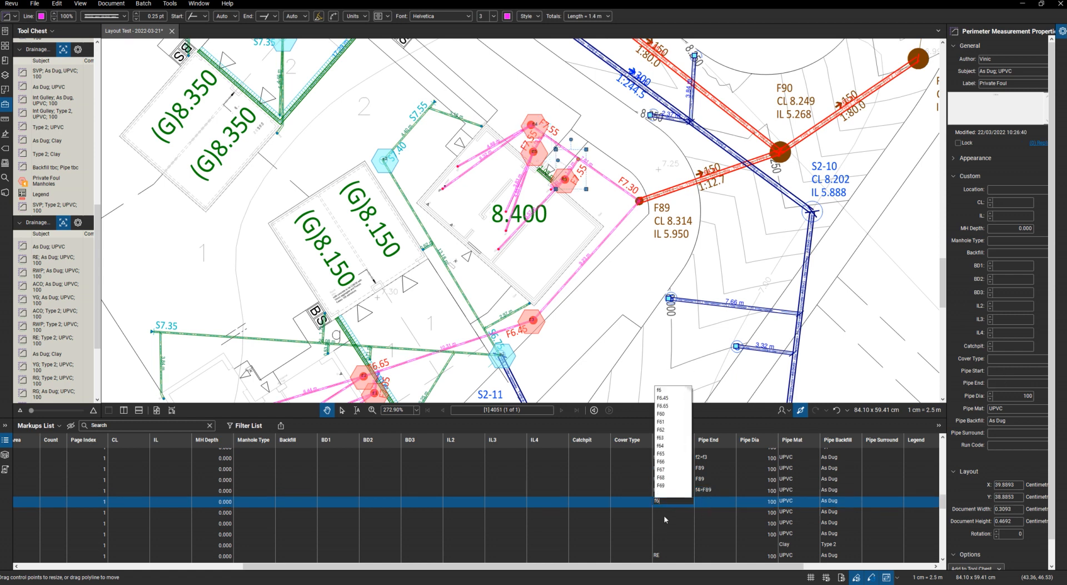
pyautogui.press('Return')
# Set the 5.63 m As Dug UPVC private foul run to start at f7 and end at F86
pyautogui.click(666, 513)
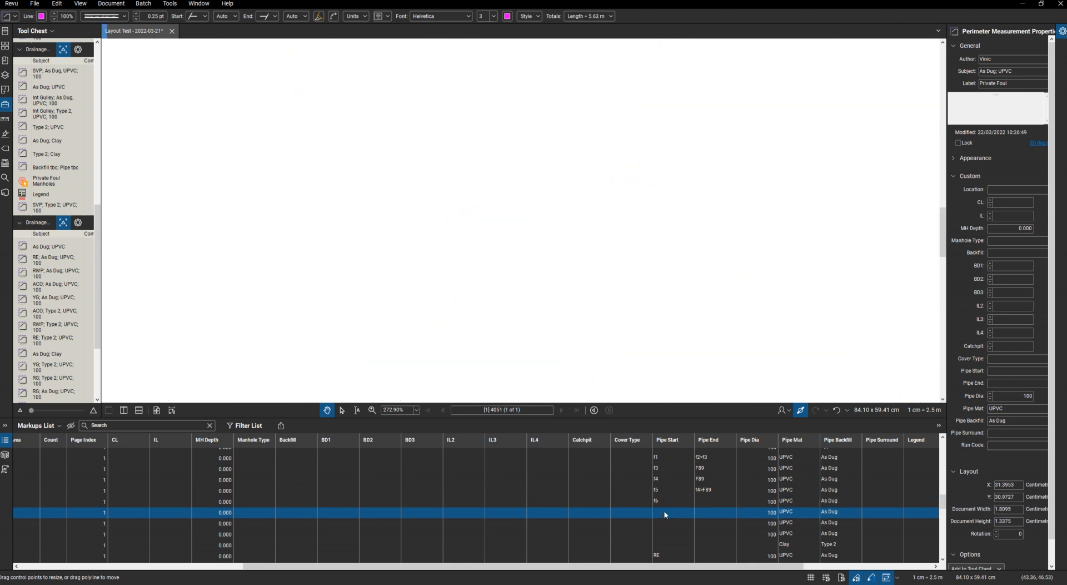
pyautogui.click(665, 512)
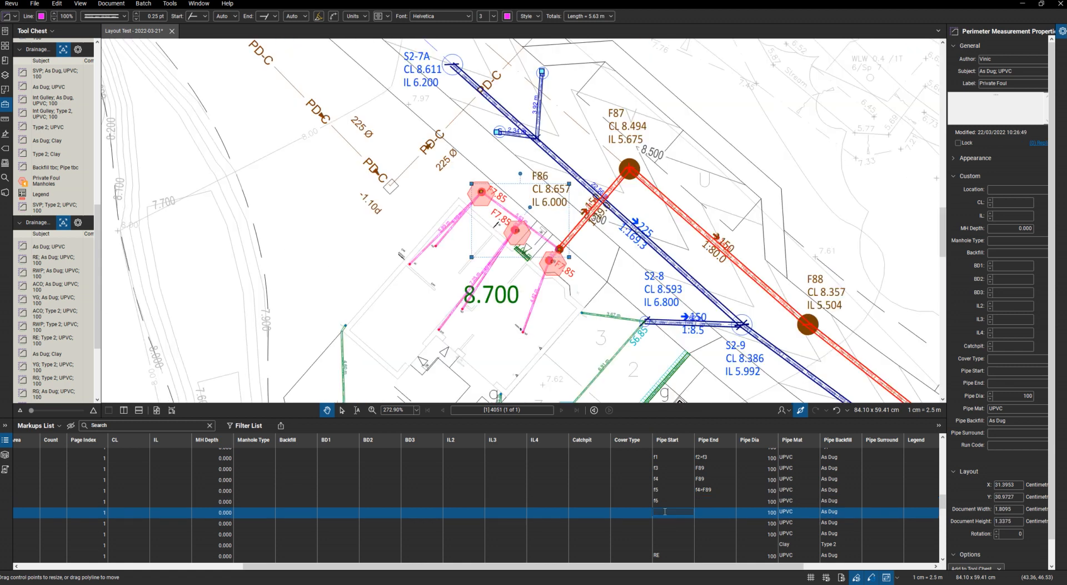
pyautogui.write('f7')
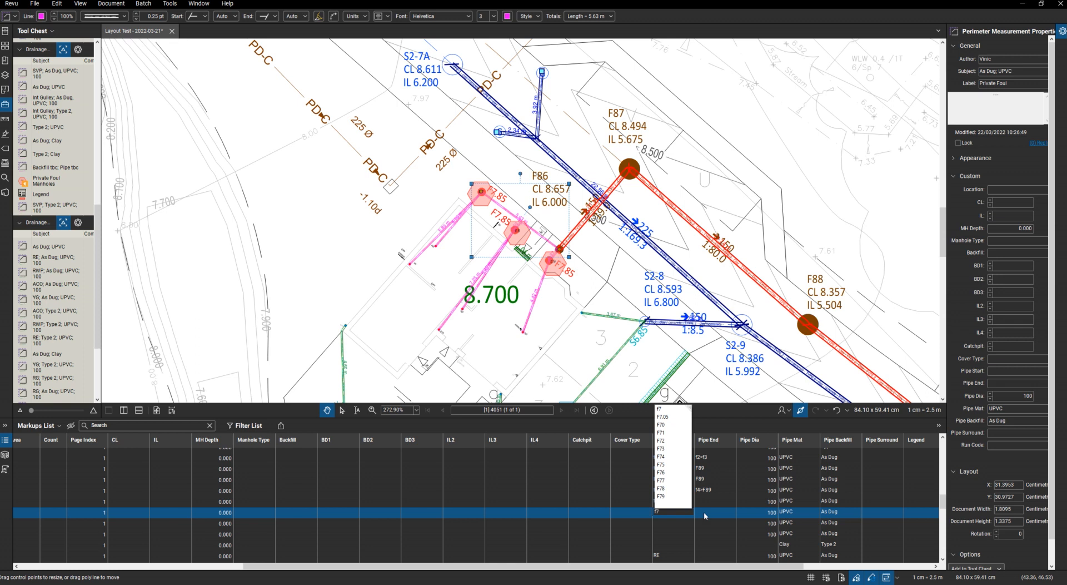
pyautogui.click(704, 512)
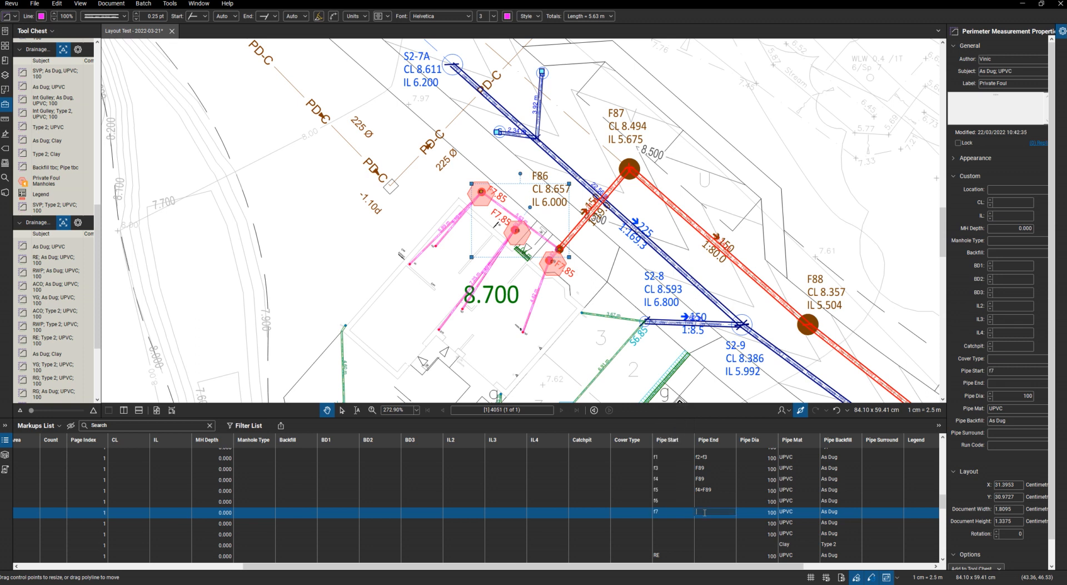
pyautogui.write('F86')
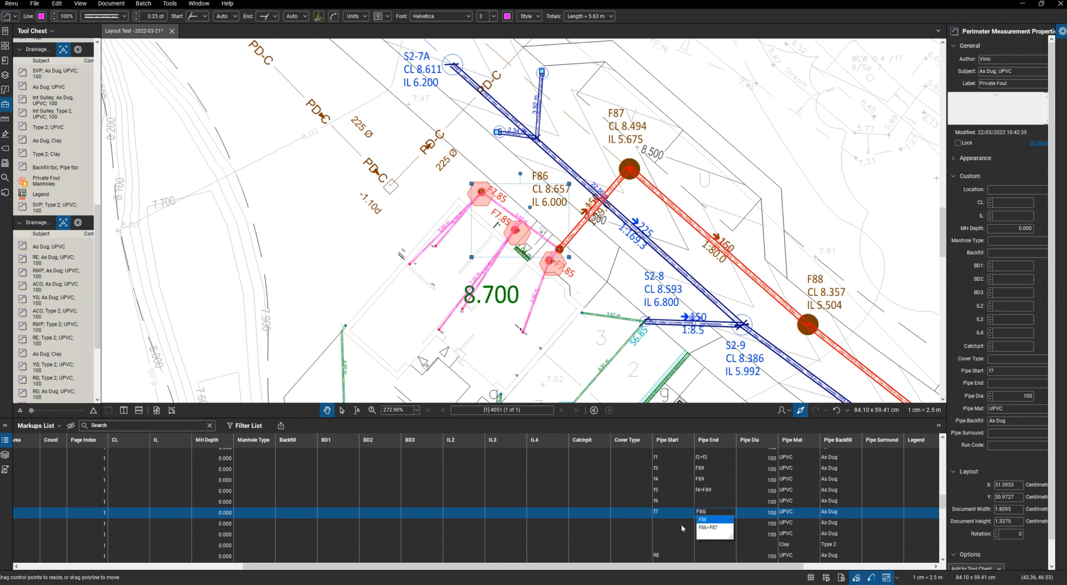
# Set the 0.59 m As Dug UPVC private foul run to start at f8 and end at f7>F86
pyautogui.click(671, 522)
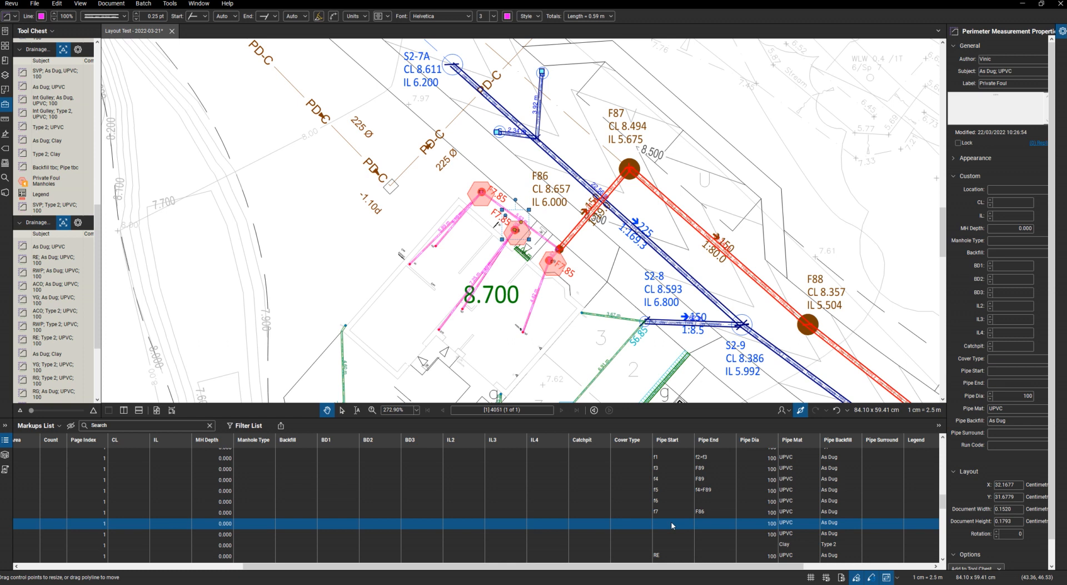
pyautogui.click(671, 525)
pyautogui.write('f8')
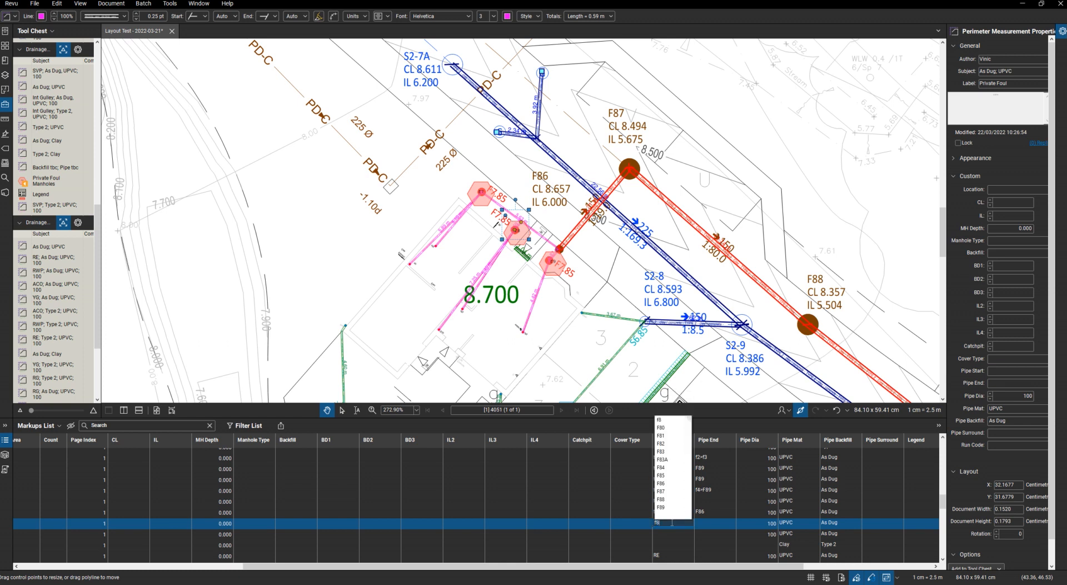
pyautogui.click(707, 525)
pyautogui.write('f')
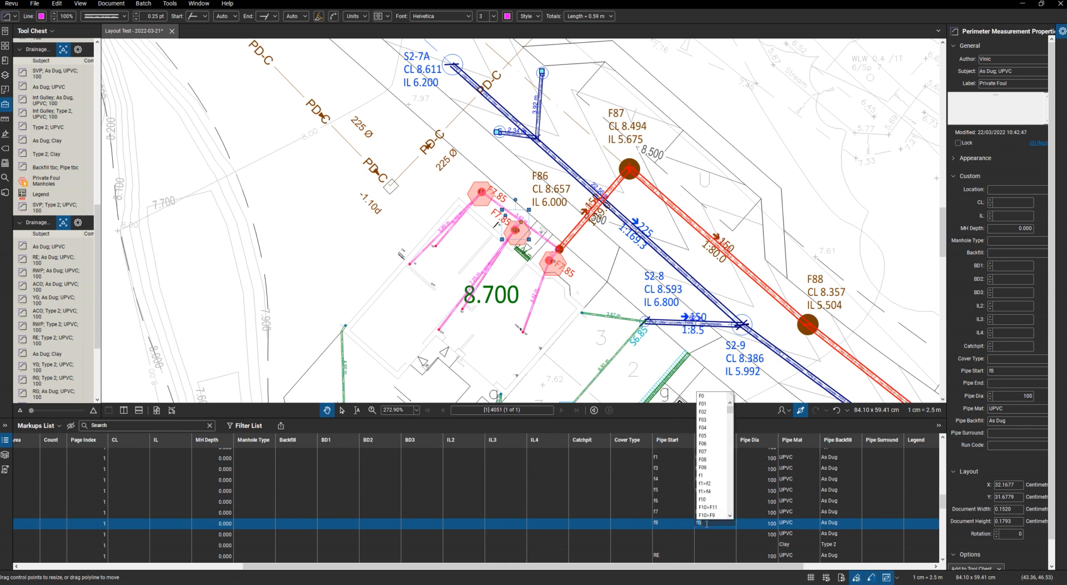
pyautogui.write('7>')
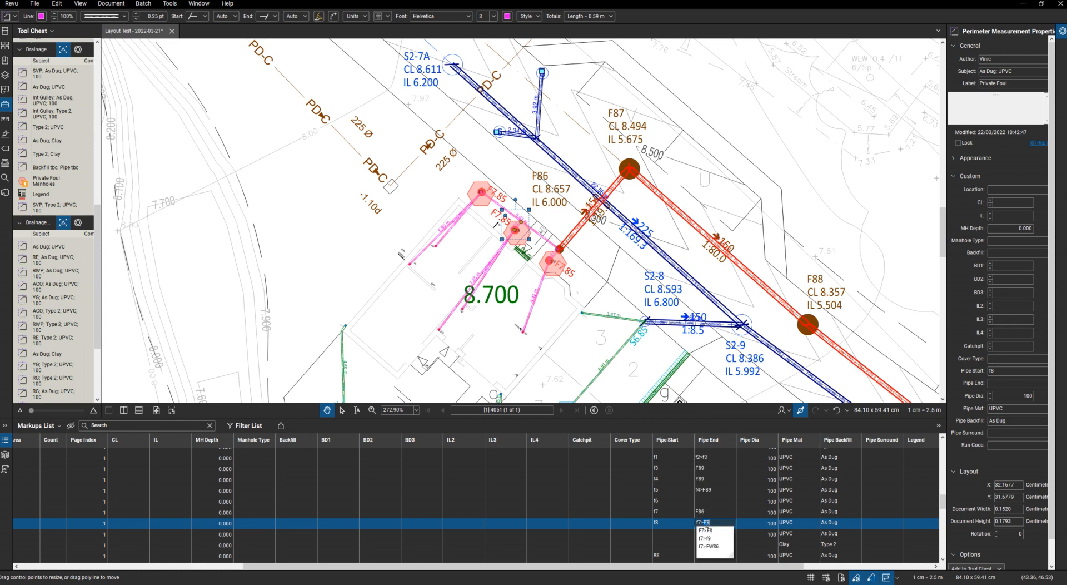
pyautogui.write('F86')
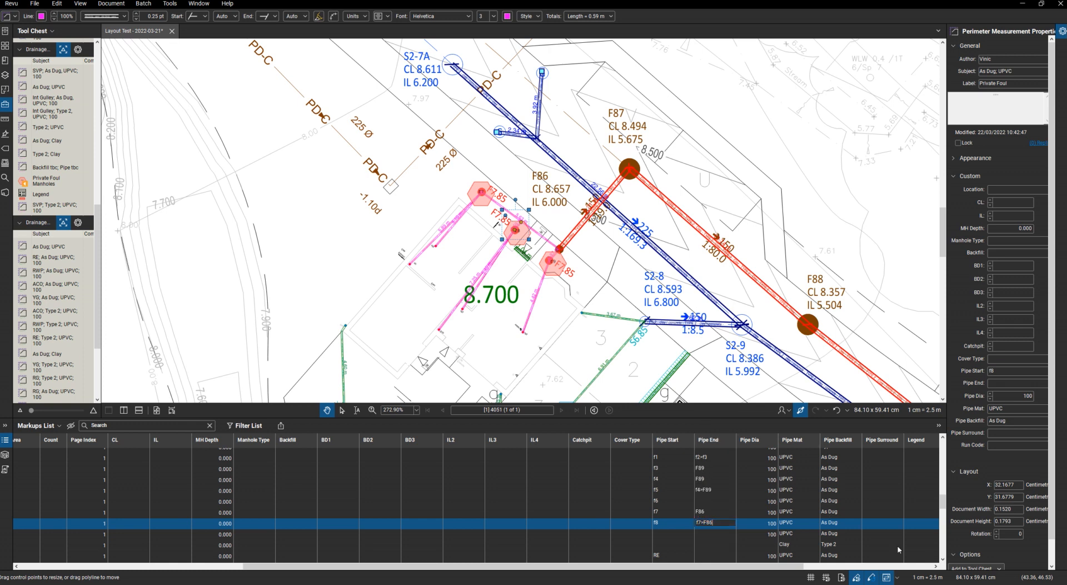
# Set the 0.87 m As Dug UPVC private foul run to start at f9 and end at F86
pyautogui.click(675, 537)
pyautogui.click(675, 534)
pyautogui.write('f9')
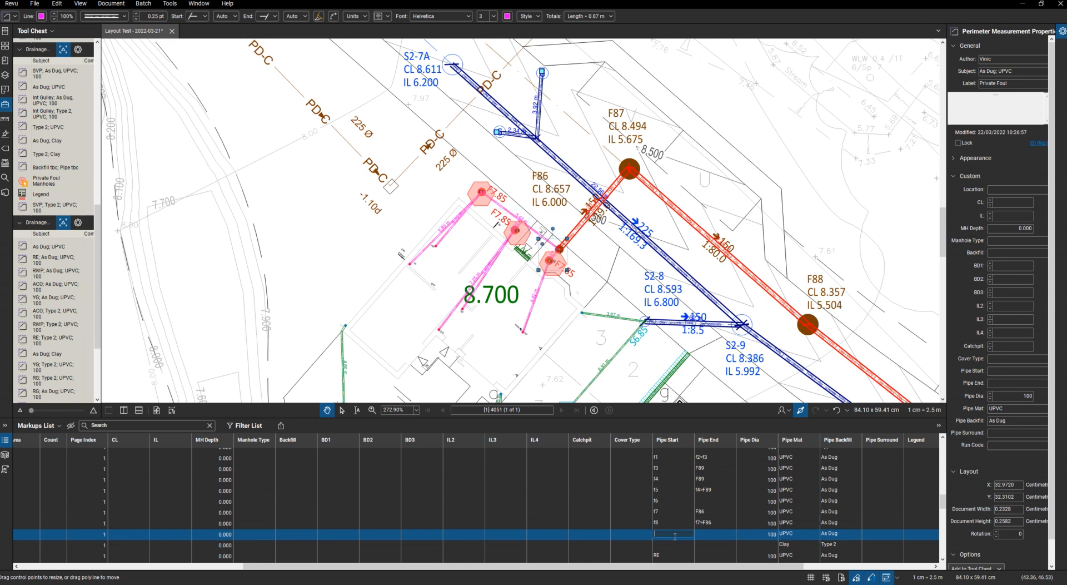
pyautogui.press('Tab')
pyautogui.write('F86')
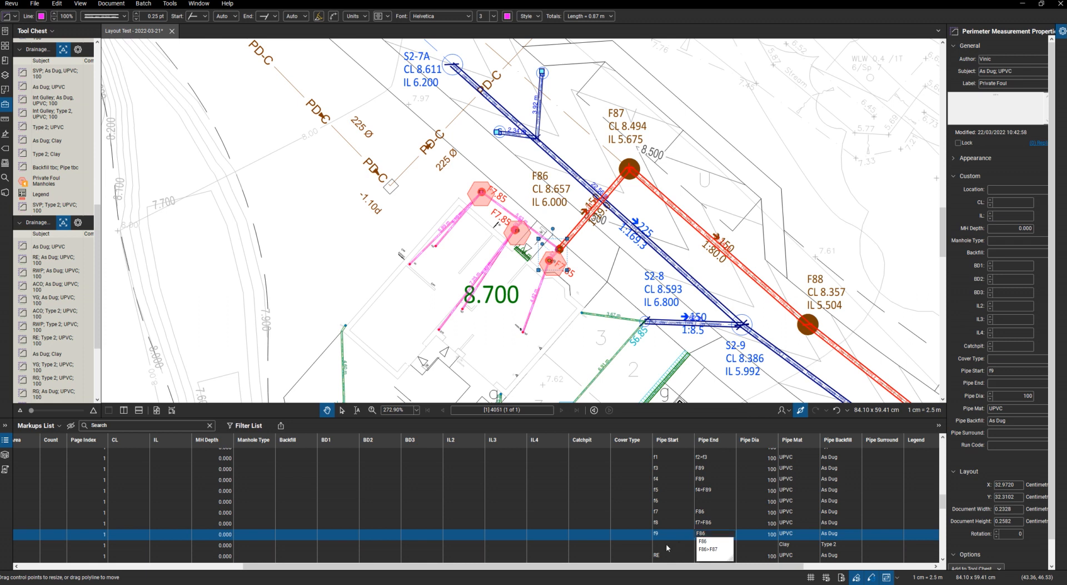
# Set the blank Type 2 clay adoptable foul run to start at F86 and end at F87
pyautogui.click(667, 546)
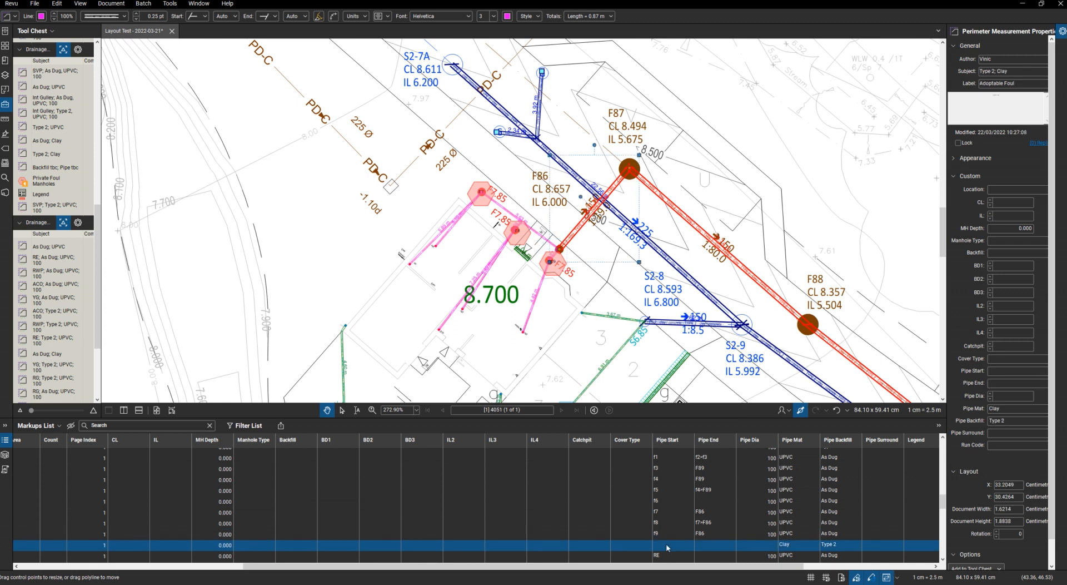
pyautogui.click(667, 545)
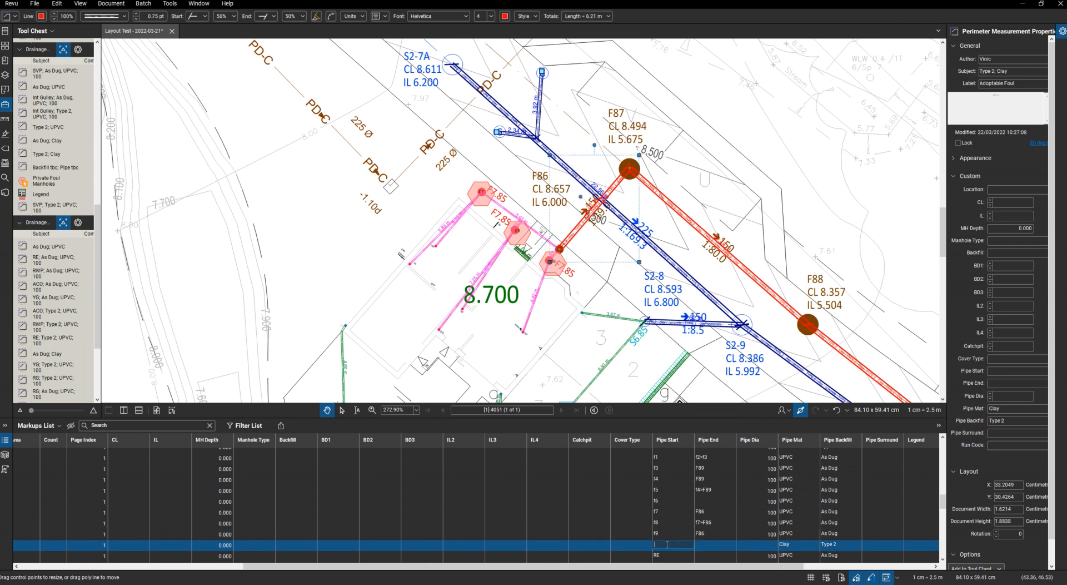
pyautogui.write('FW91')
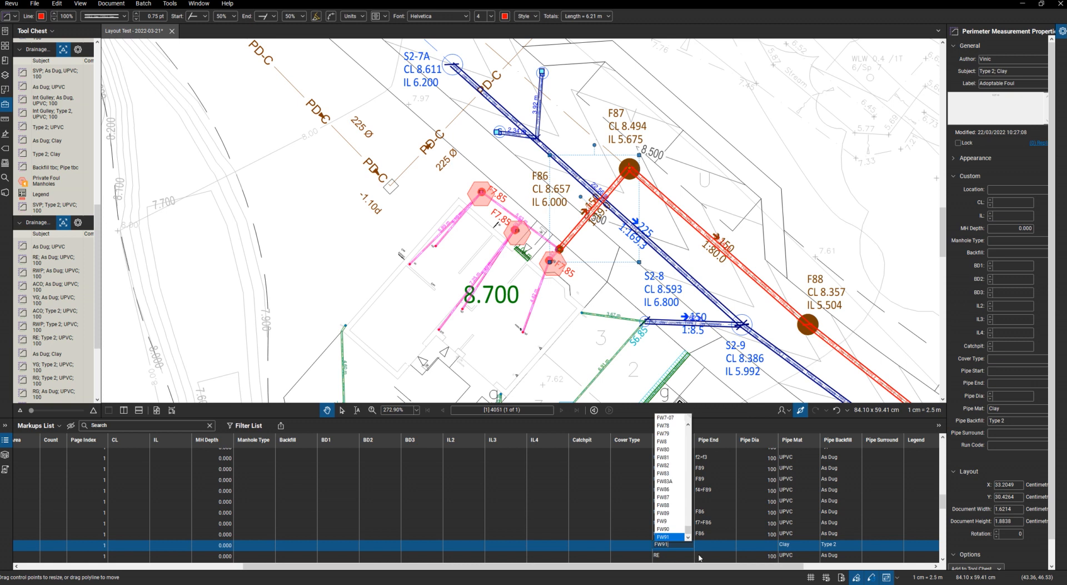
pyautogui.press('BackSpace')
pyautogui.press('BackSpace')
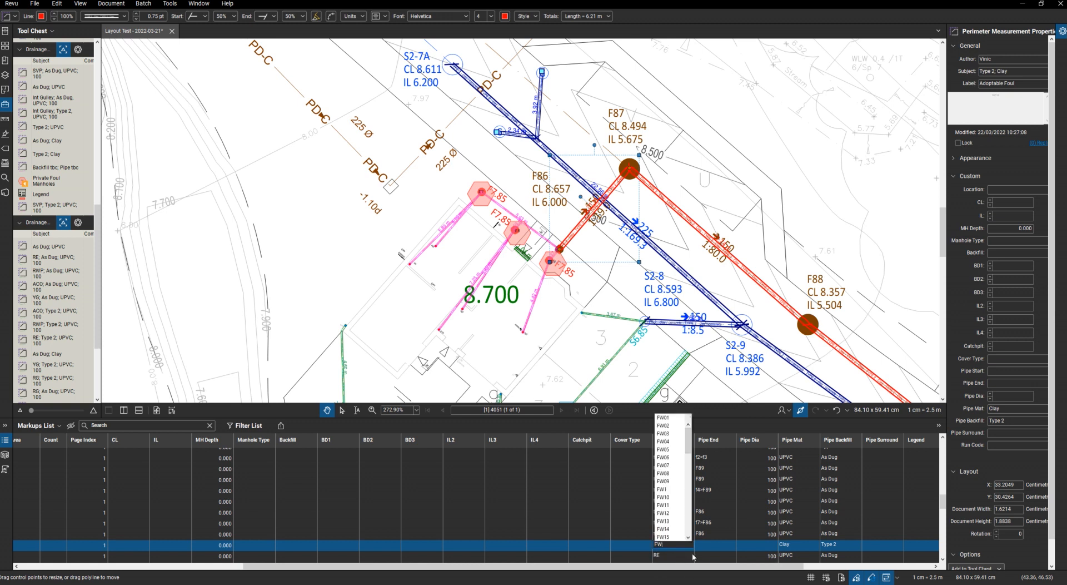
pyautogui.press('BackSpace')
pyautogui.write('86')
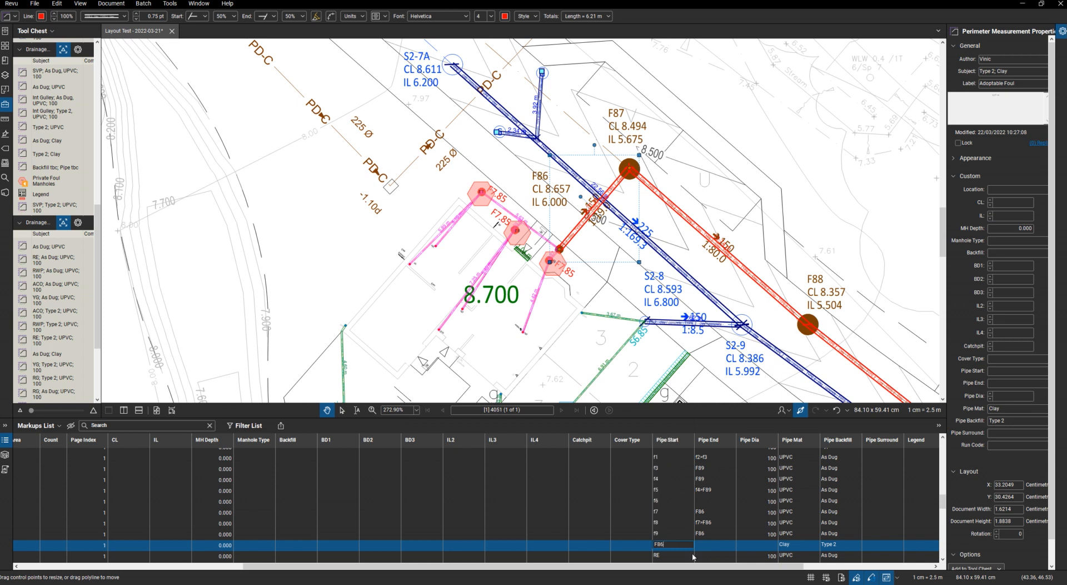
pyautogui.click(719, 547)
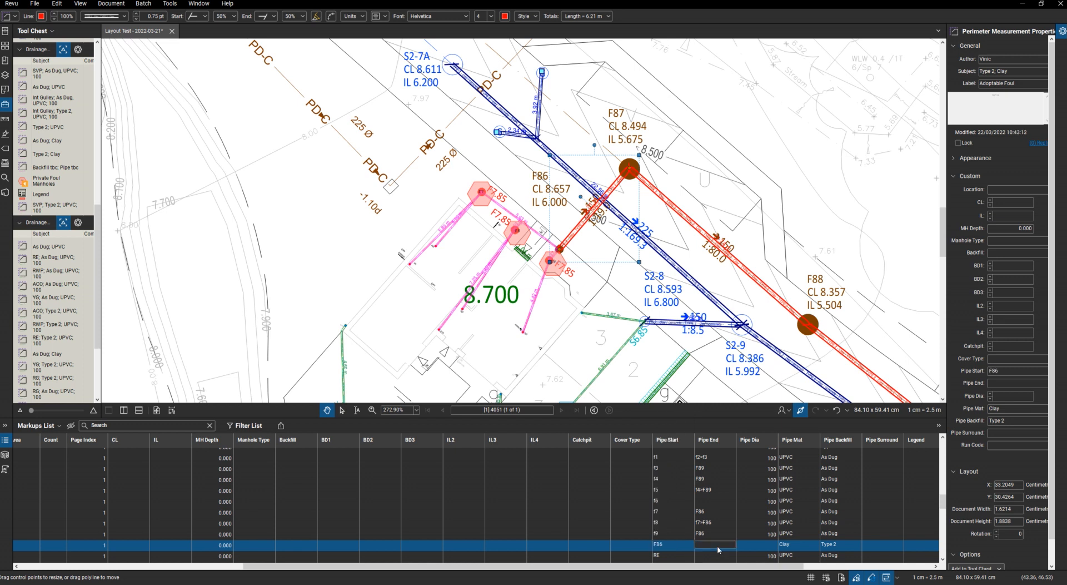
pyautogui.write('F0')
pyautogui.press('BackSpace')
pyautogui.write('87')
pyautogui.press('Return')
# Set the pipe diameter of the F86 to F87 clay run to 150
pyautogui.click(759, 545)
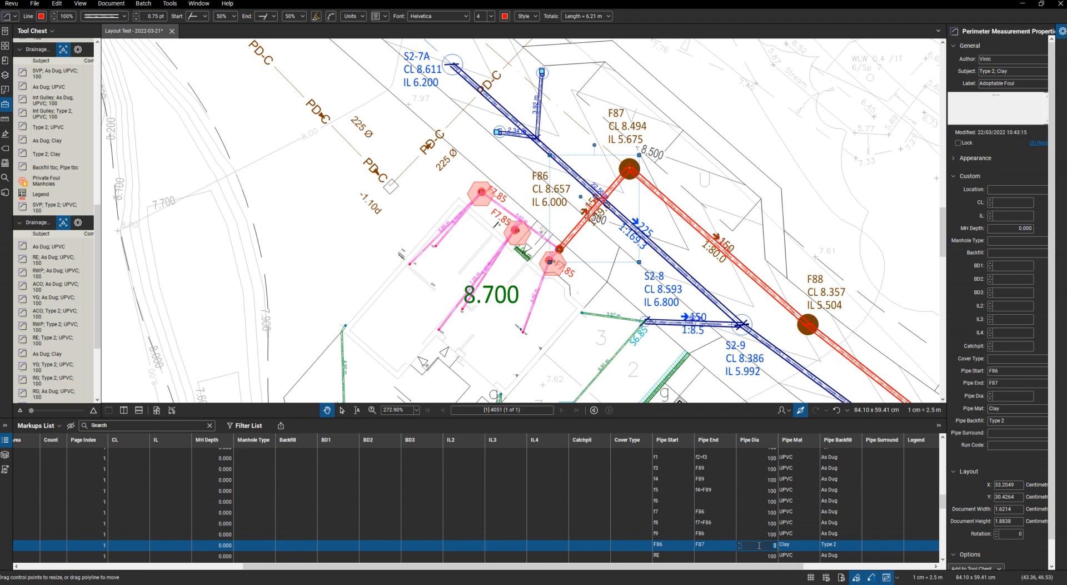
pyautogui.scroll(3, 595, 211)
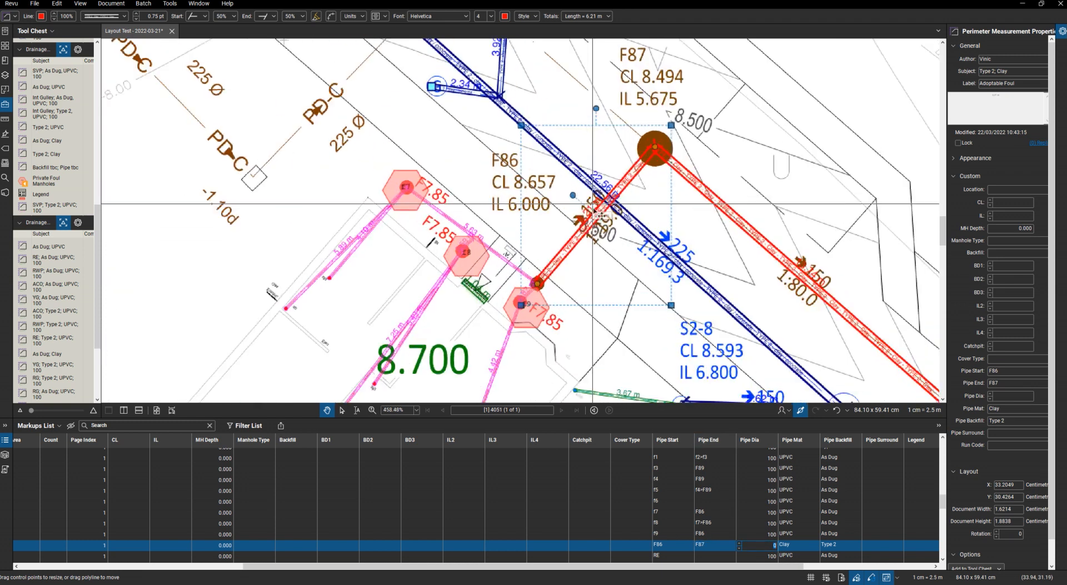
pyautogui.scroll(-3, 595, 211)
pyautogui.write('150')
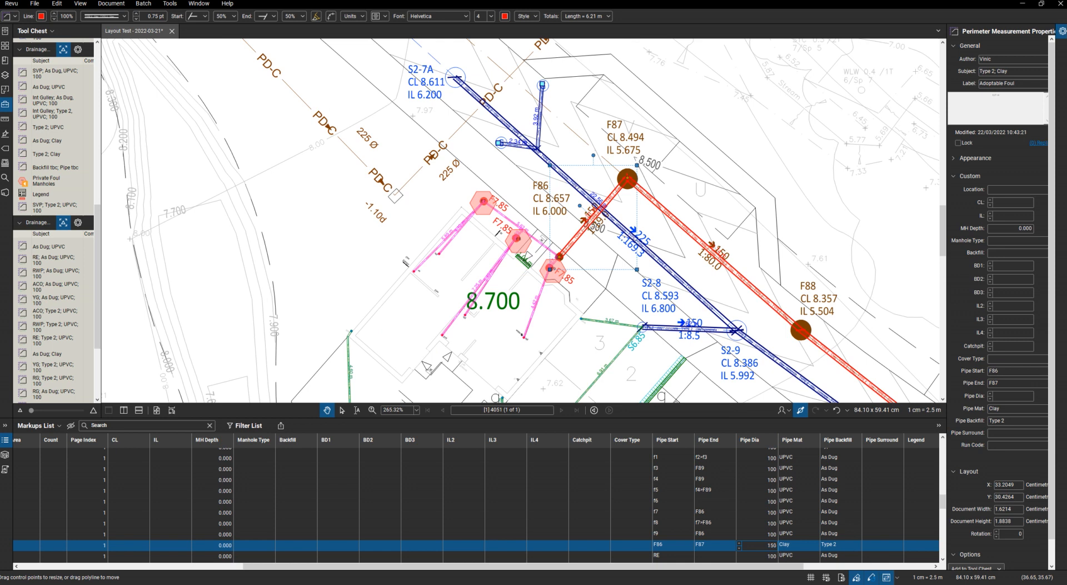
pyautogui.press('Return')
# Set the pipe end of the 20.08 m As Dug UPVC private storm run starting at RE to s1
pyautogui.scroll(-3, 710, 485)
pyautogui.click(708, 472)
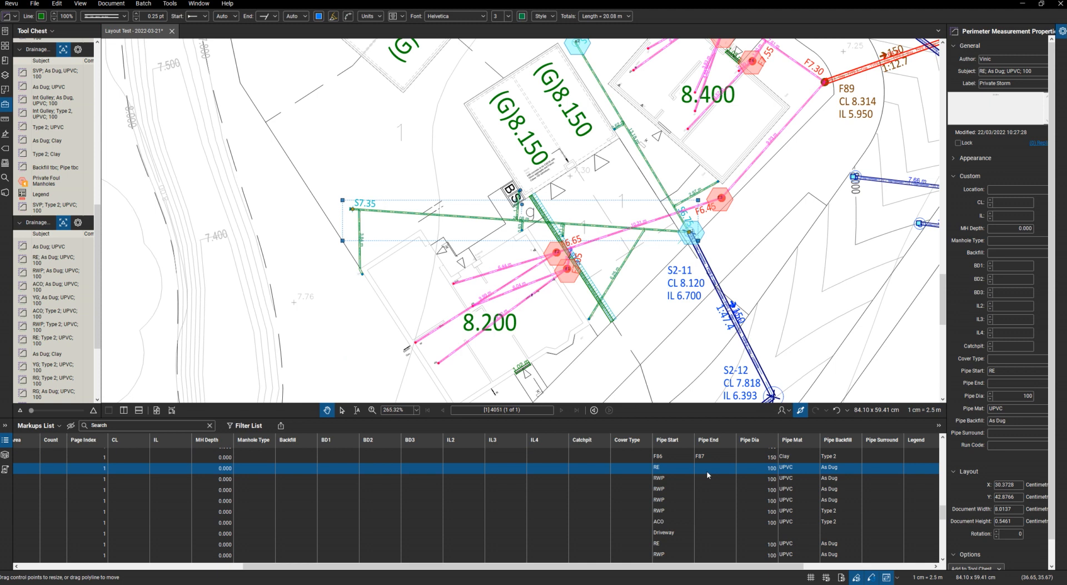
pyautogui.click(708, 471)
pyautogui.write('s1')
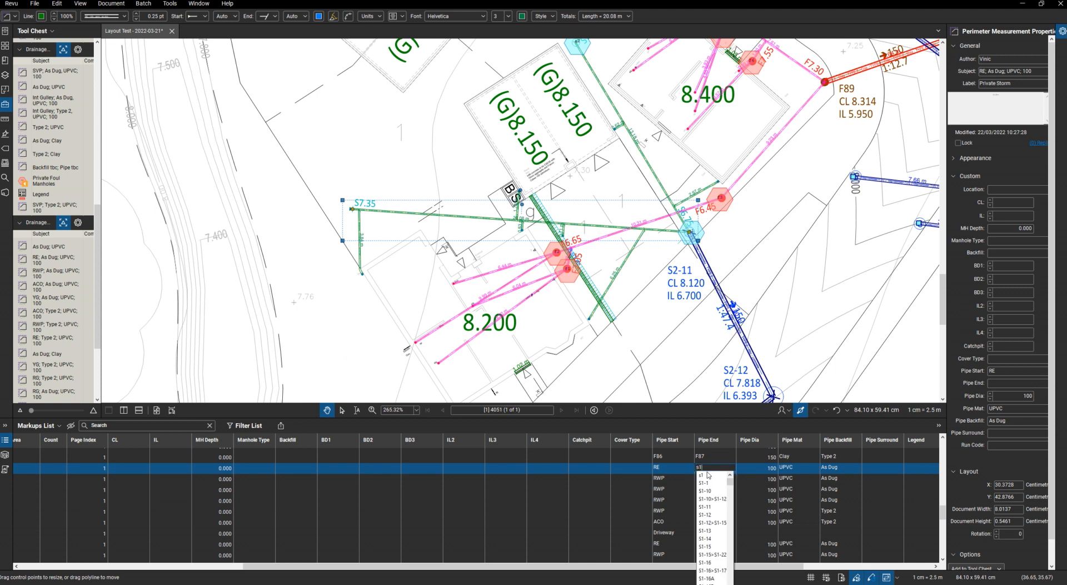
pyautogui.click(708, 475)
# Set the pipe end of the 3.84 m As Dug UPVC private storm run starting at RWP to re>s1
pyautogui.click(701, 477)
pyautogui.click(702, 477)
pyautogui.write('re')
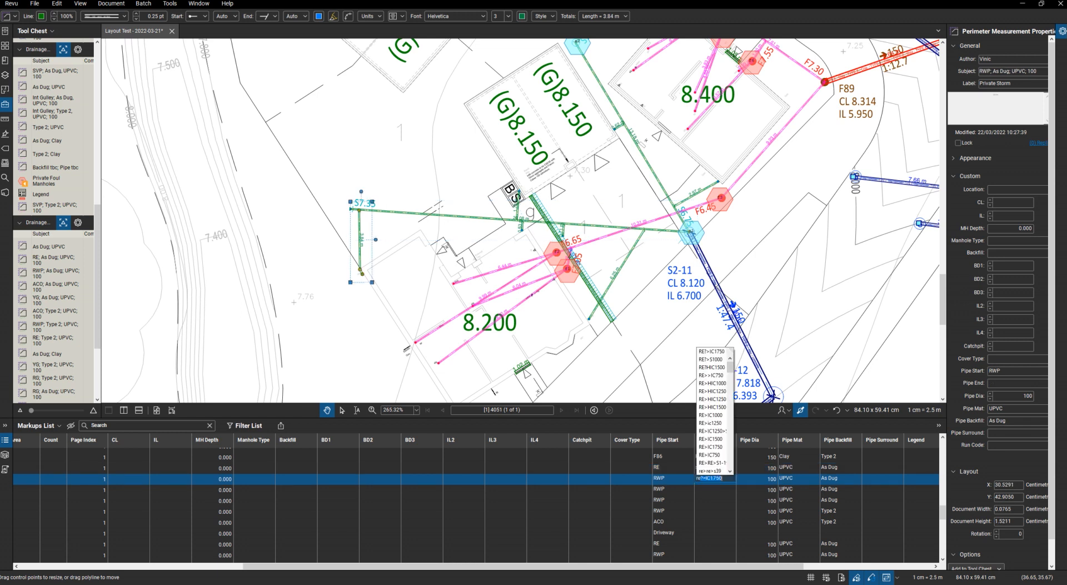
pyautogui.write('>s1')
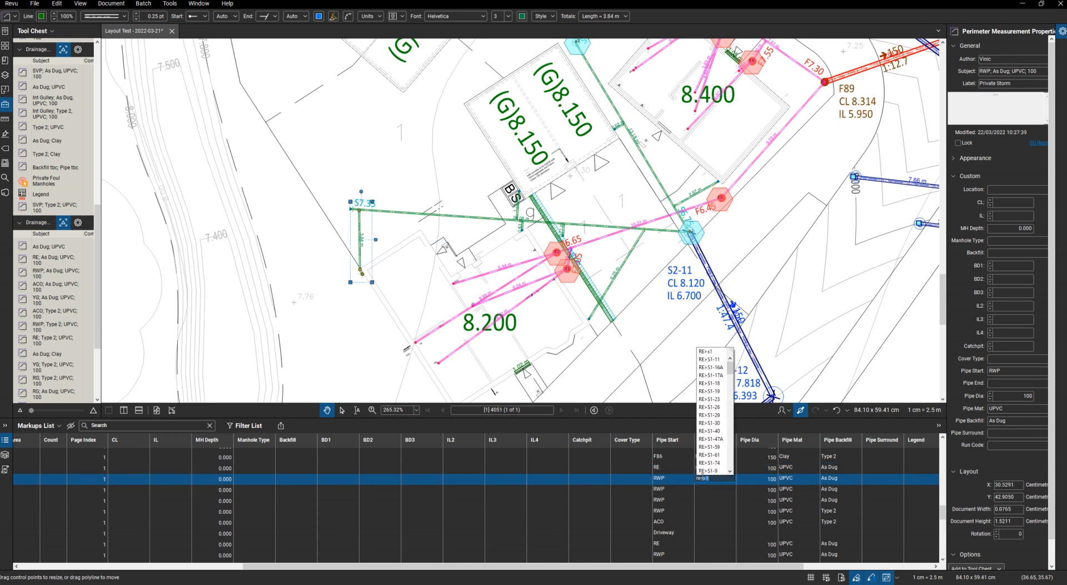
pyautogui.press('Return')
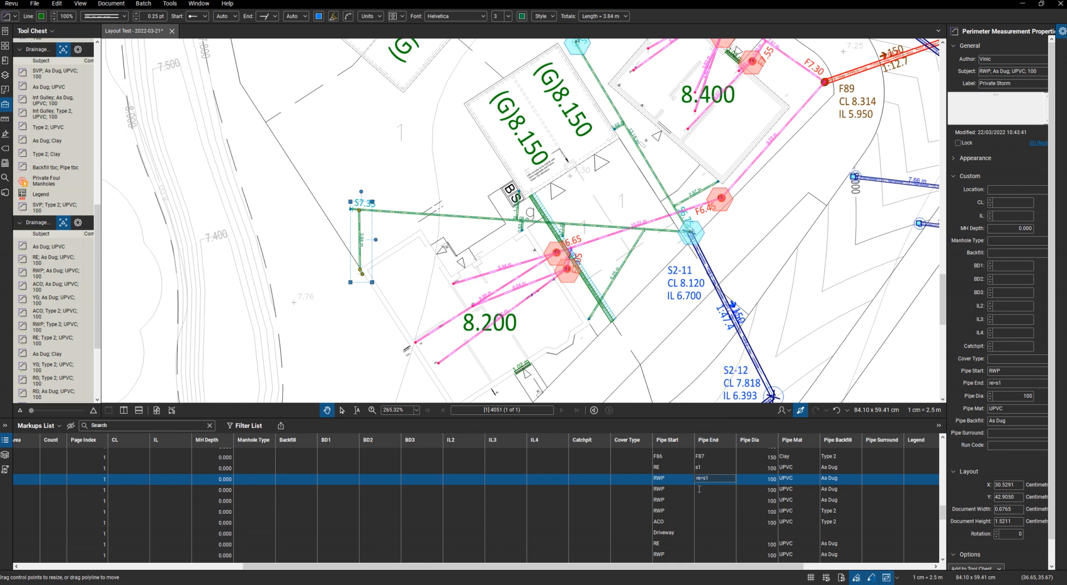
# Set the pipe end of the 4.4 m As Dug UPVC private storm run starting at RE to s2
pyautogui.press('Down')
pyautogui.press('Down')
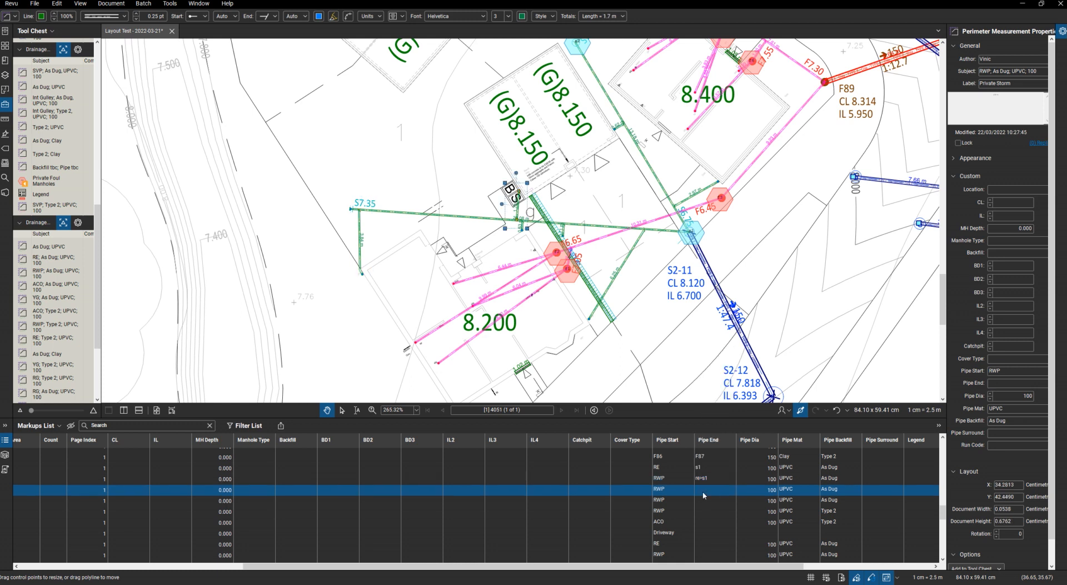
pyautogui.press('Down')
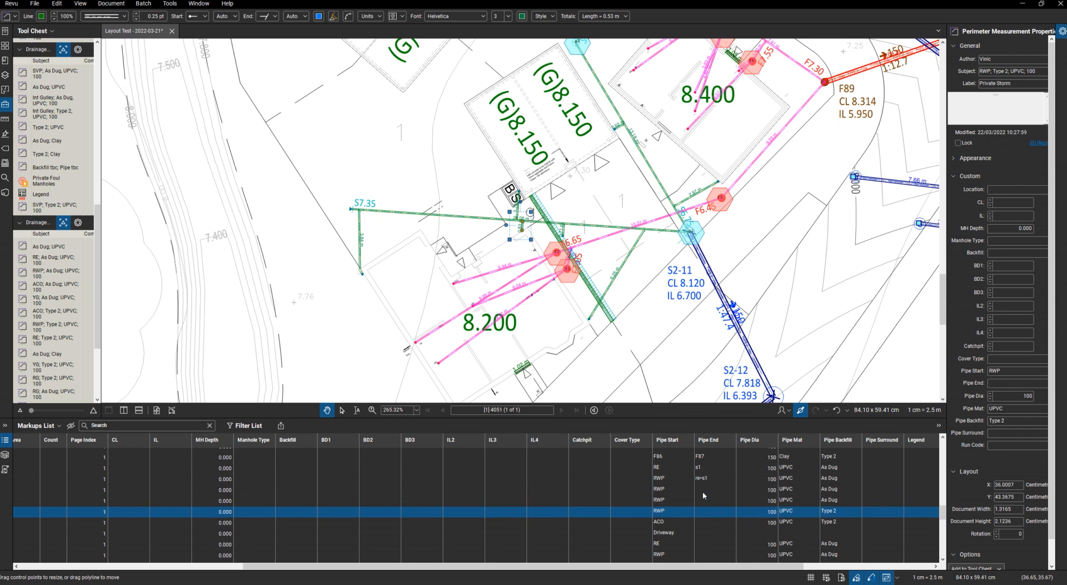
pyautogui.press('Down')
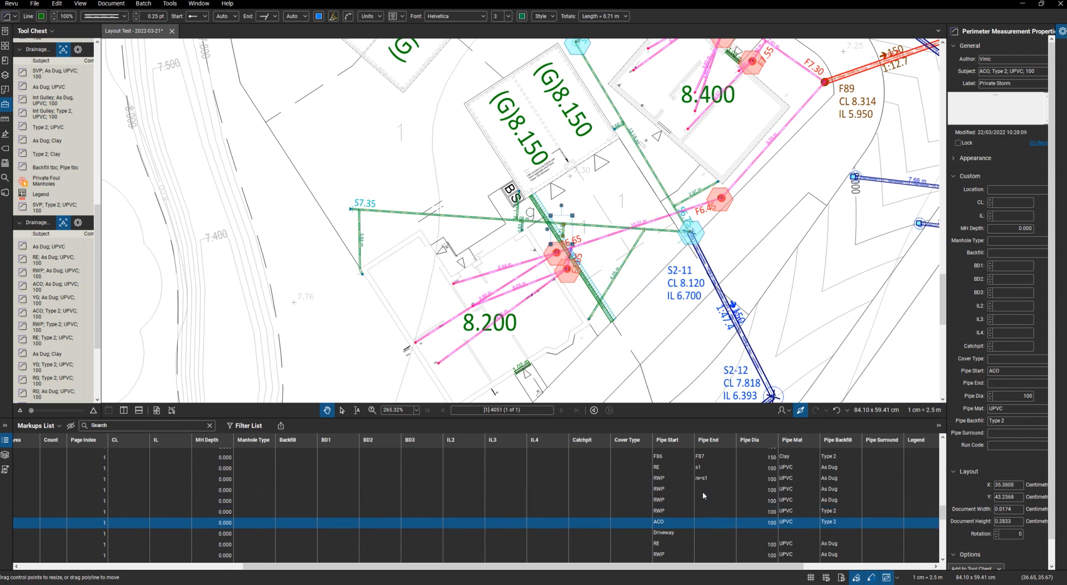
pyautogui.press('Down')
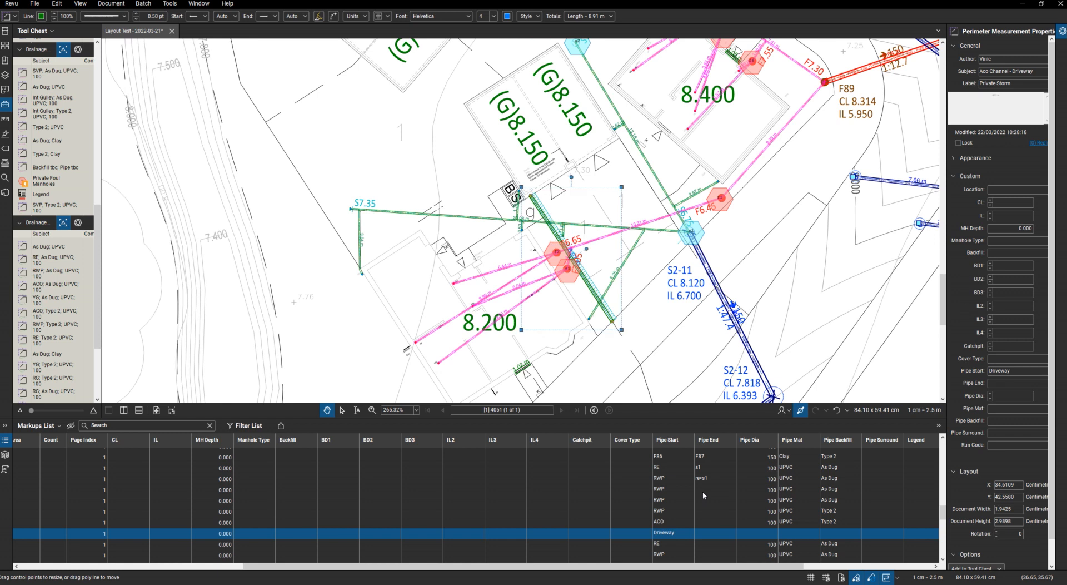
pyautogui.press('Down')
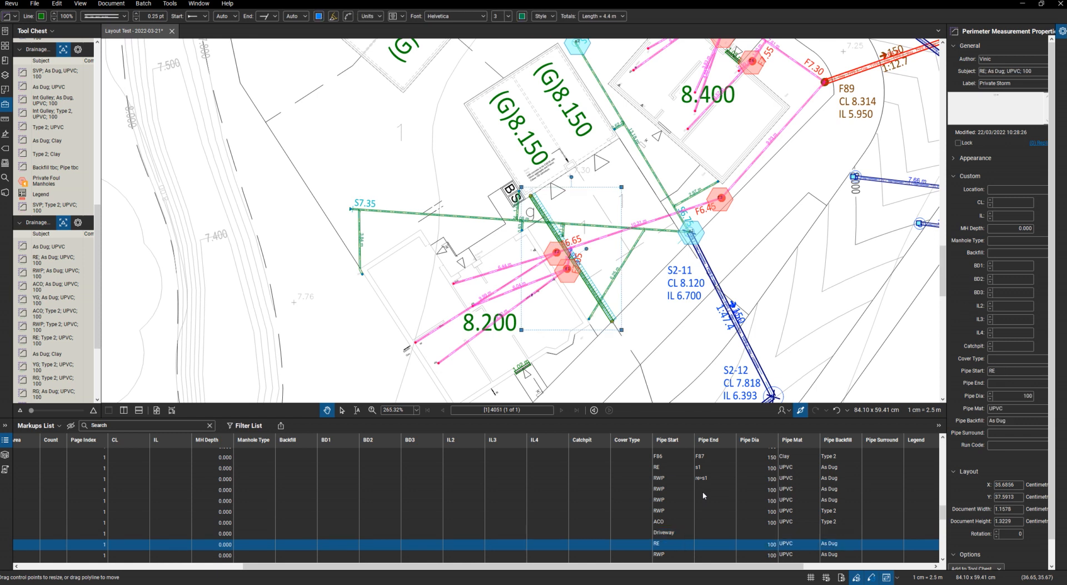
pyautogui.click(710, 547)
pyautogui.write('s2')
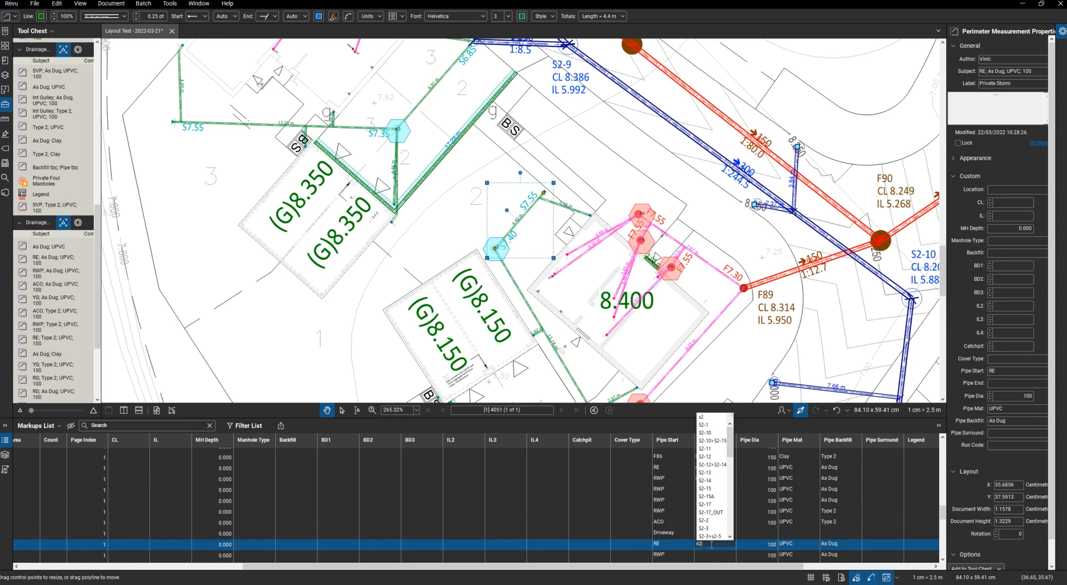
pyautogui.press('Return')
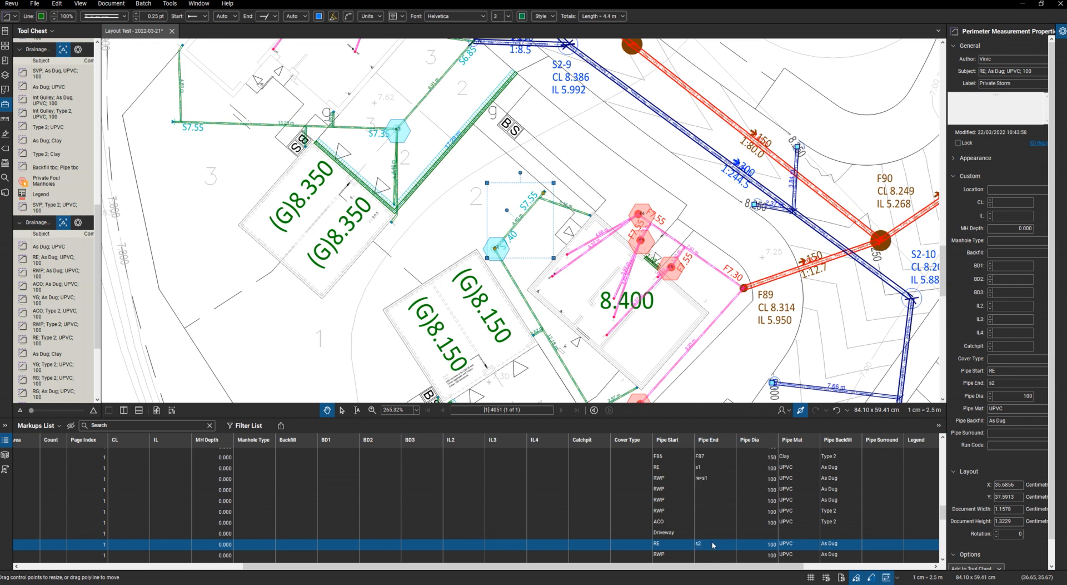
# Set the pipe end of the 3.16 m As Dug UPVC private storm run starting at RWP to re>s2
pyautogui.click(711, 555)
pyautogui.click(711, 554)
pyautogui.write('re>s2')
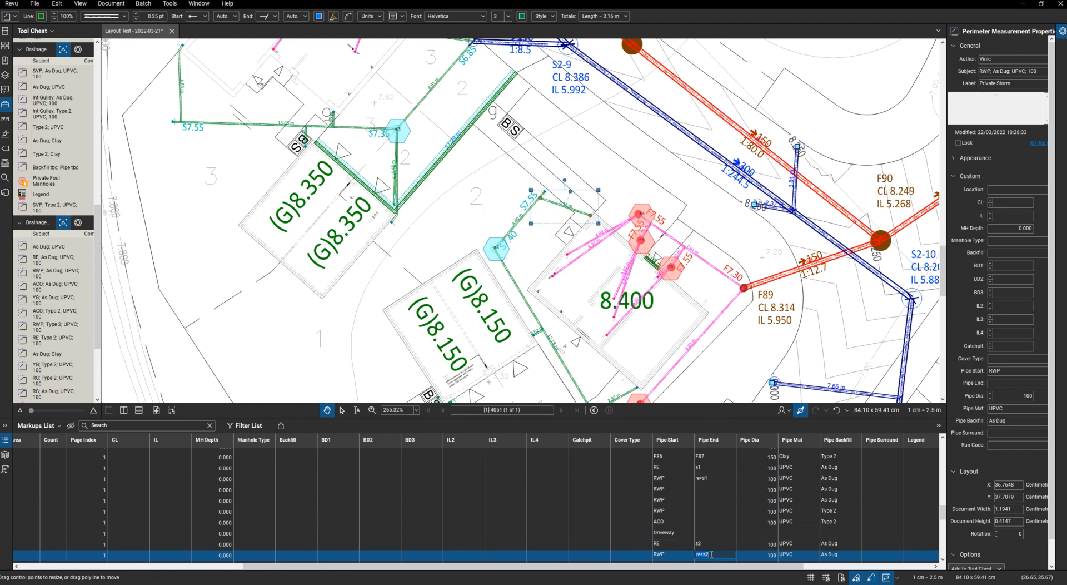
pyautogui.press('Return')
# Set the blank 13.18 m As Dug UPVC private storm run to start at s2 and end at S2-11
pyautogui.scroll(-2, 728, 524)
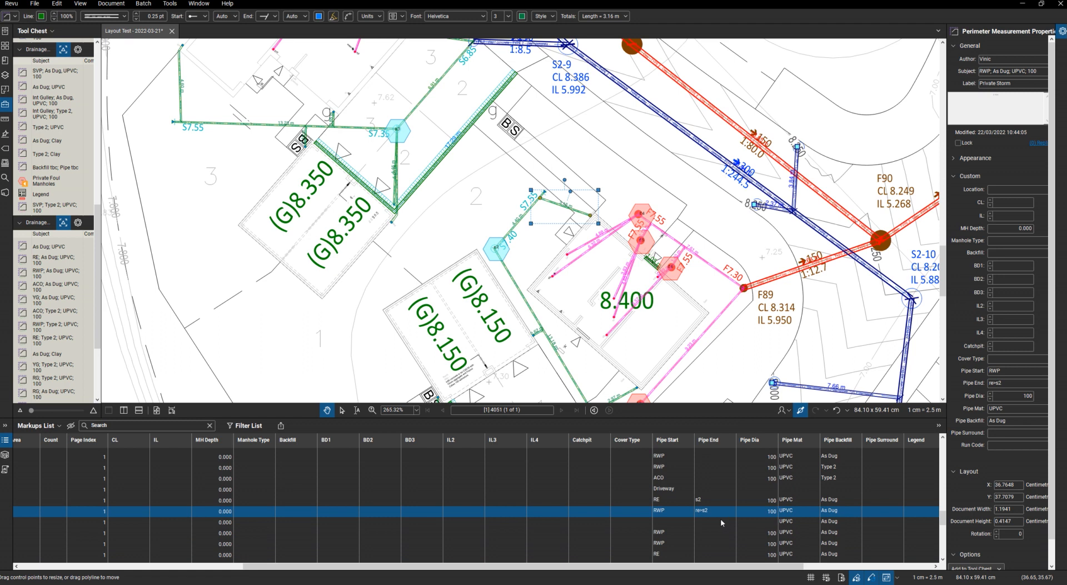
pyautogui.click(672, 523)
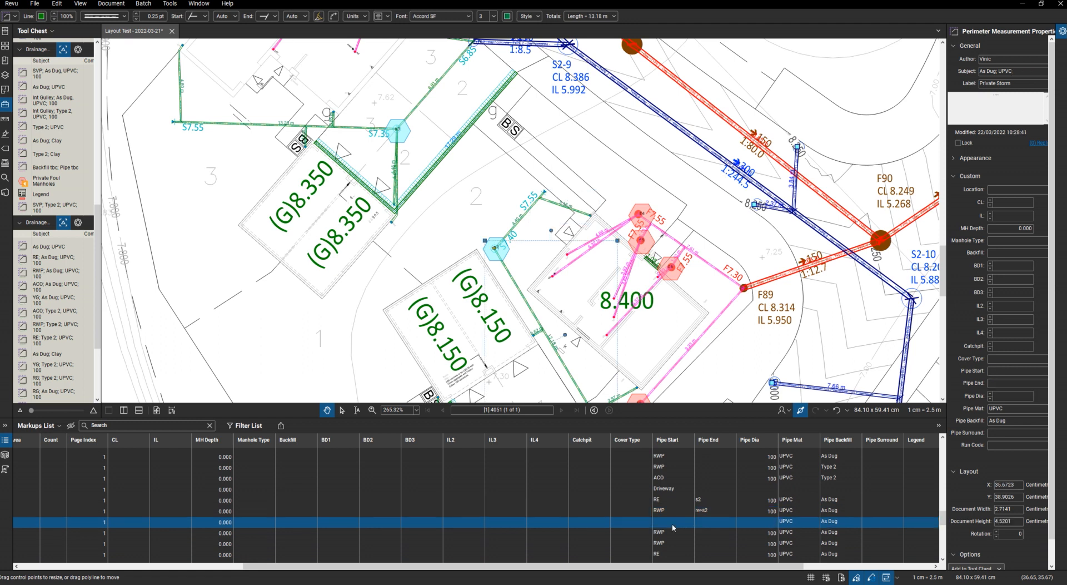
pyautogui.write('s2')
pyautogui.press('Return')
pyautogui.scroll(-2, 545, 162)
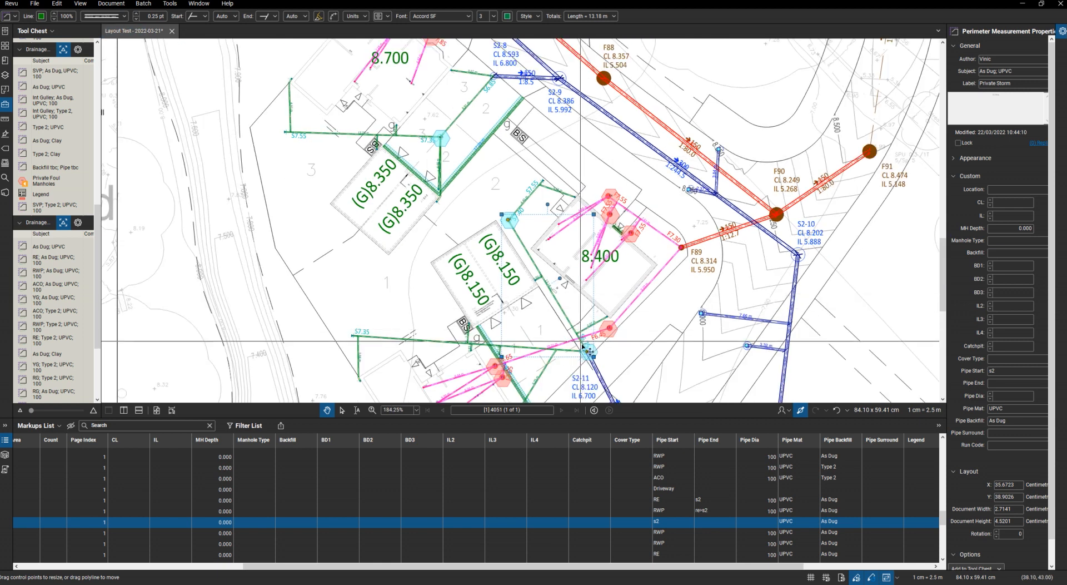
pyautogui.click(711, 522)
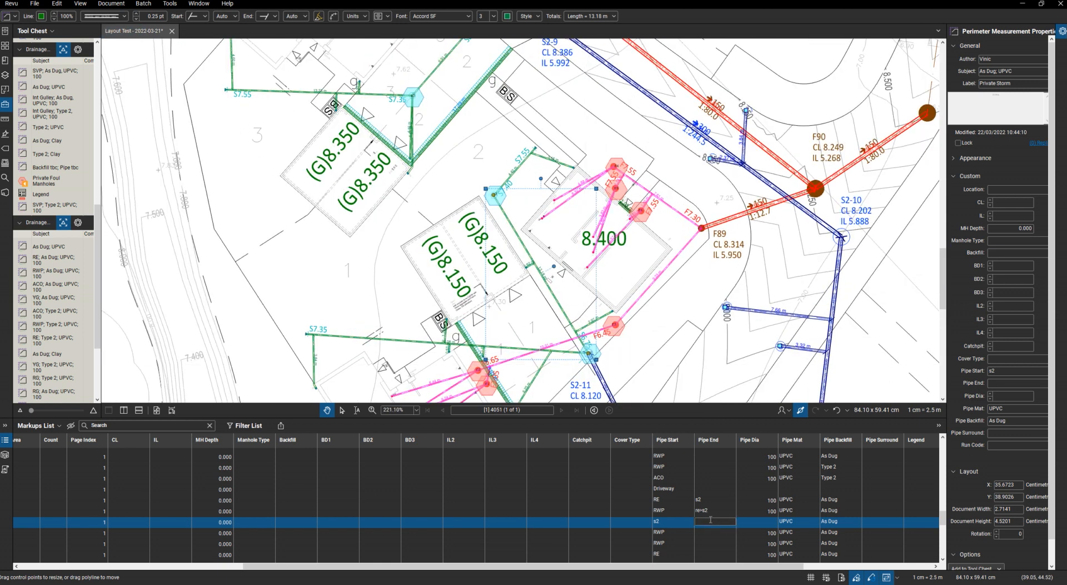
pyautogui.write('S2-11')
pyautogui.press('Return')
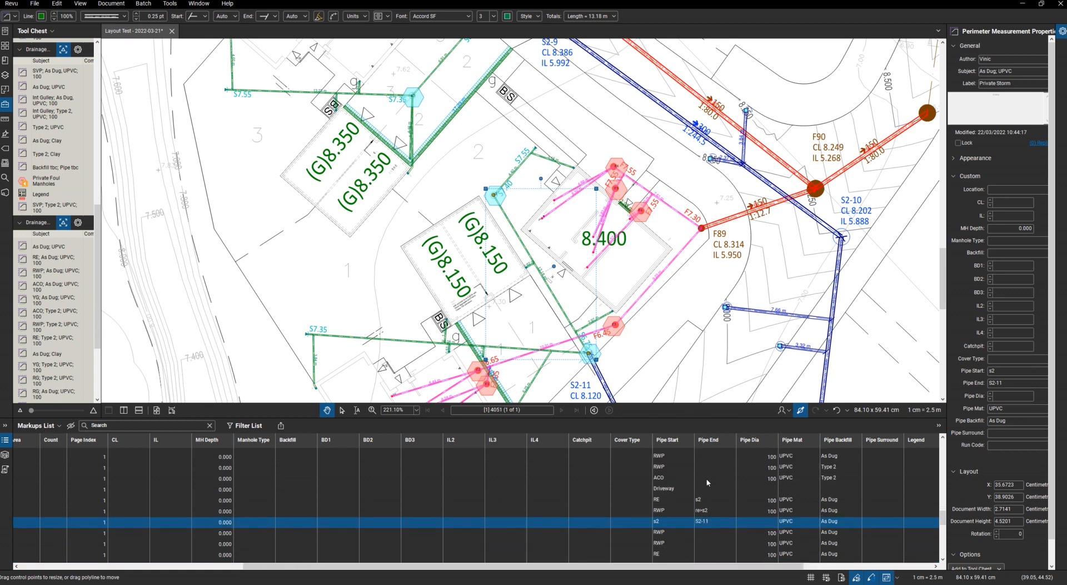
# Check the private storm manholes near S2-11, and change the pipe end of the 20.08 m RE run to S2-11
pyautogui.scroll(2, 597, 358)
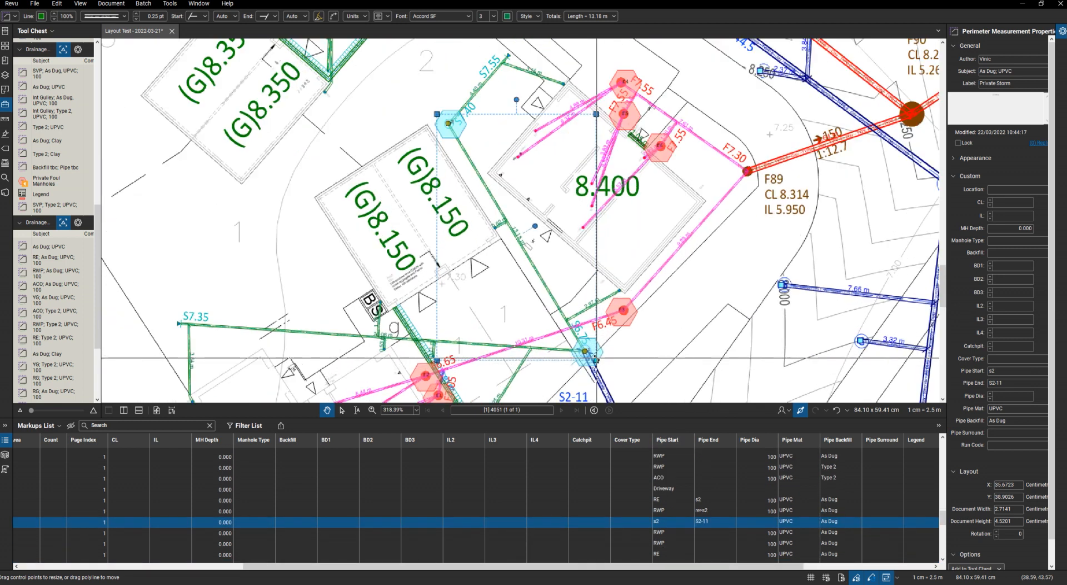
pyautogui.click(592, 352)
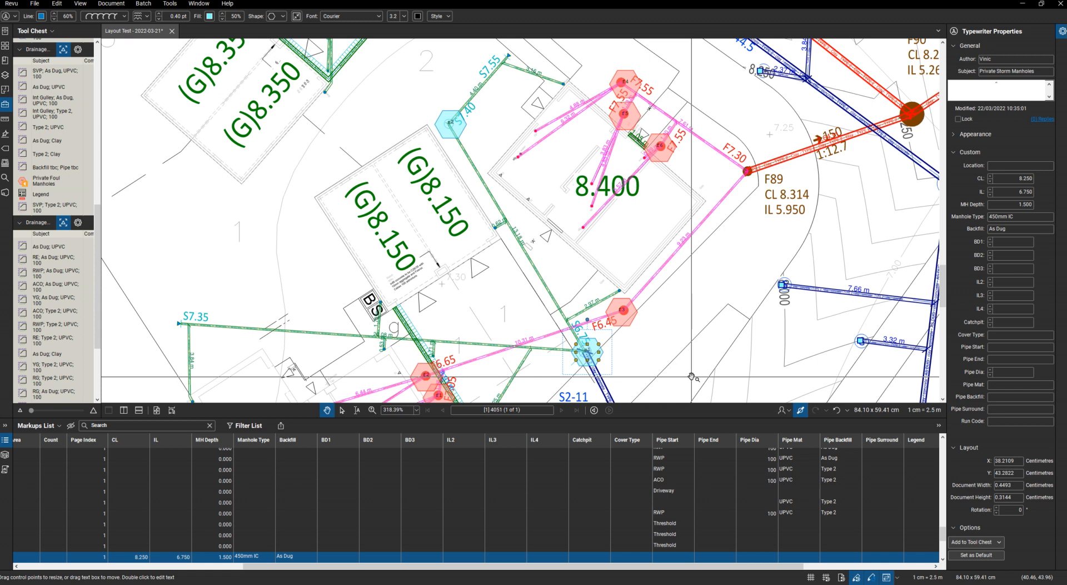
pyautogui.press('Tab')
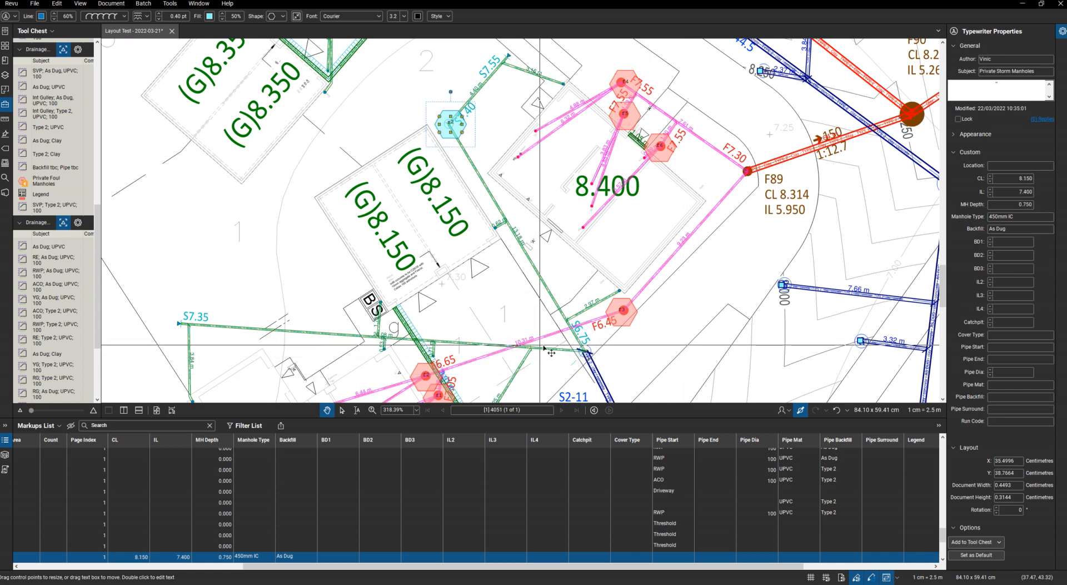
pyautogui.click(550, 350)
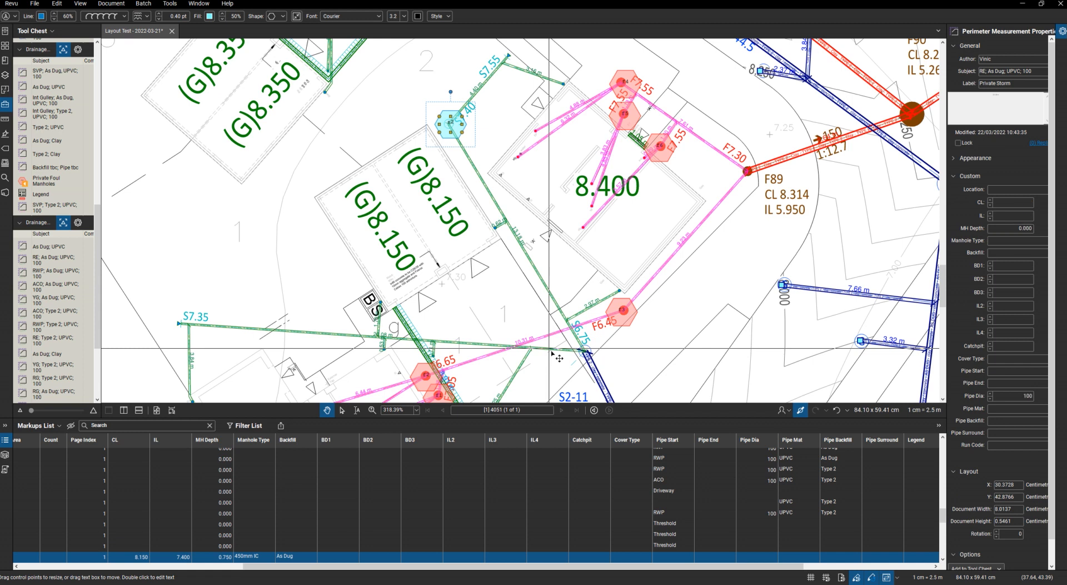
pyautogui.click(707, 454)
pyautogui.write('S2')
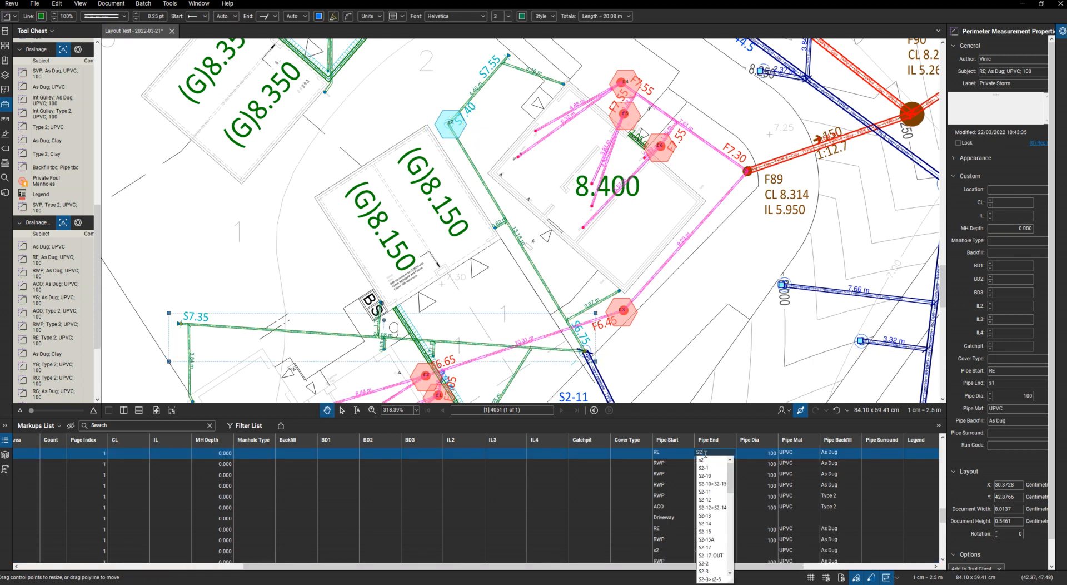
pyautogui.write('-11')
pyautogui.press('Return')
# Change the pipe end of the 3.84 m RWP private storm run to re>S2-11
pyautogui.click(708, 465)
pyautogui.click(708, 464)
pyautogui.click(711, 463)
pyautogui.press('BackSpace')
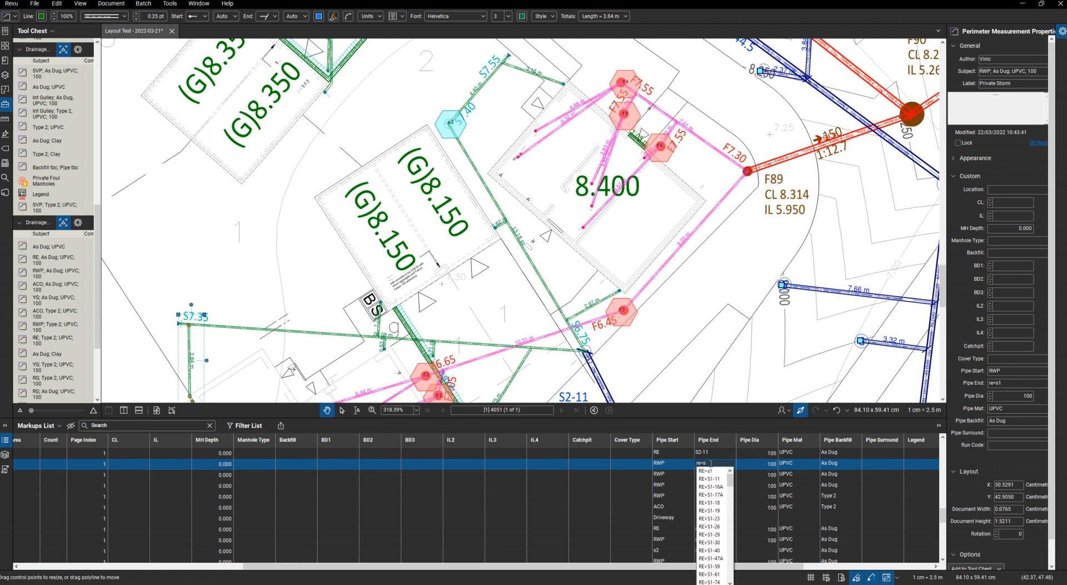
pyautogui.press('BackSpace')
pyautogui.write('S2-11')
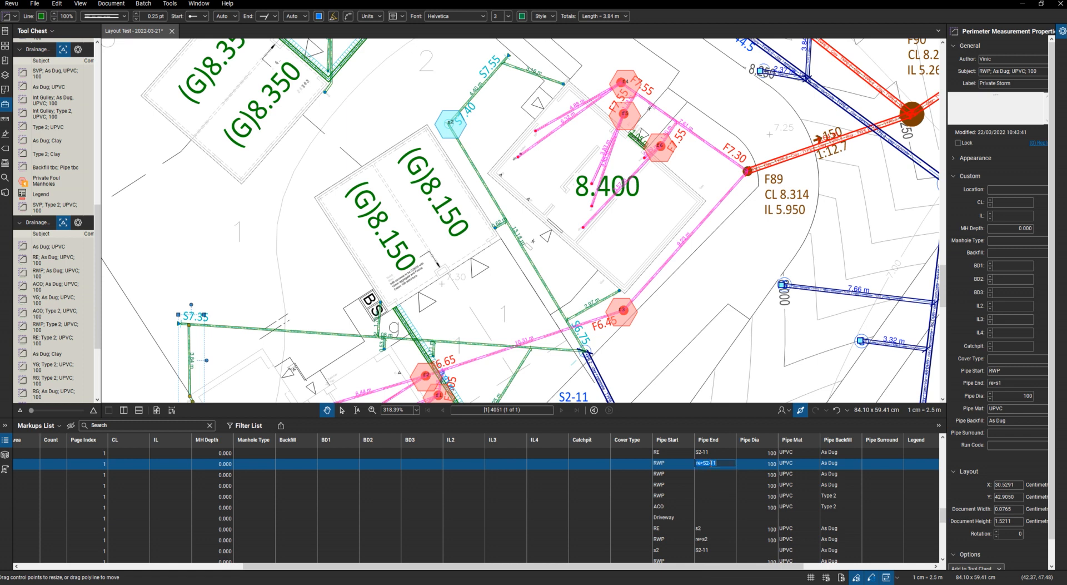
pyautogui.press('Return')
# Set the pipe end of the 0.62 m As Dug UPVC private storm run starting at RWP to s2>S2-11
pyautogui.scroll(-2, 725, 510)
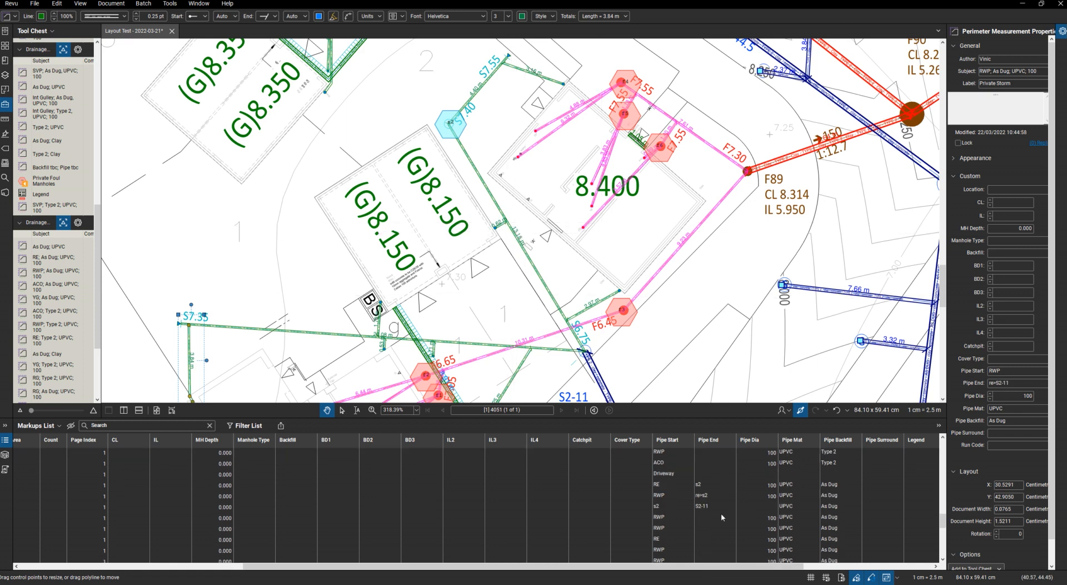
pyautogui.click(704, 517)
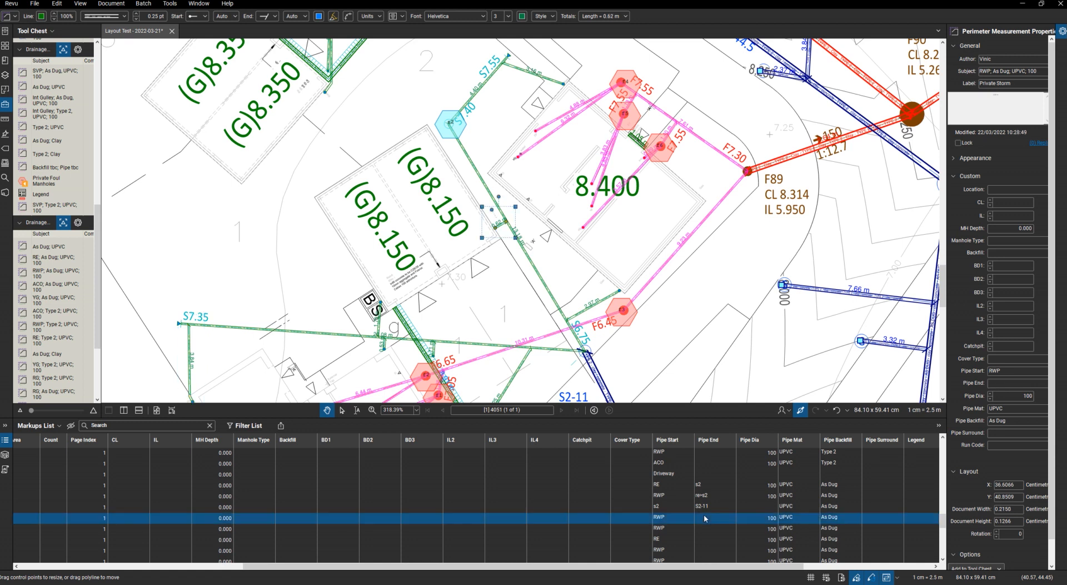
pyautogui.click(704, 518)
pyautogui.write('s2>')
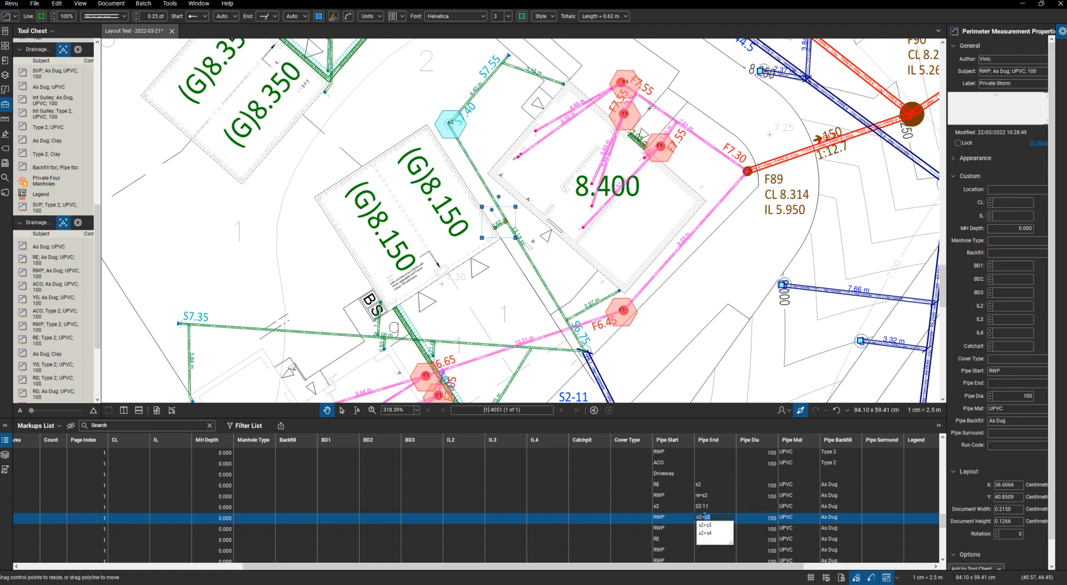
pyautogui.write('S2-11')
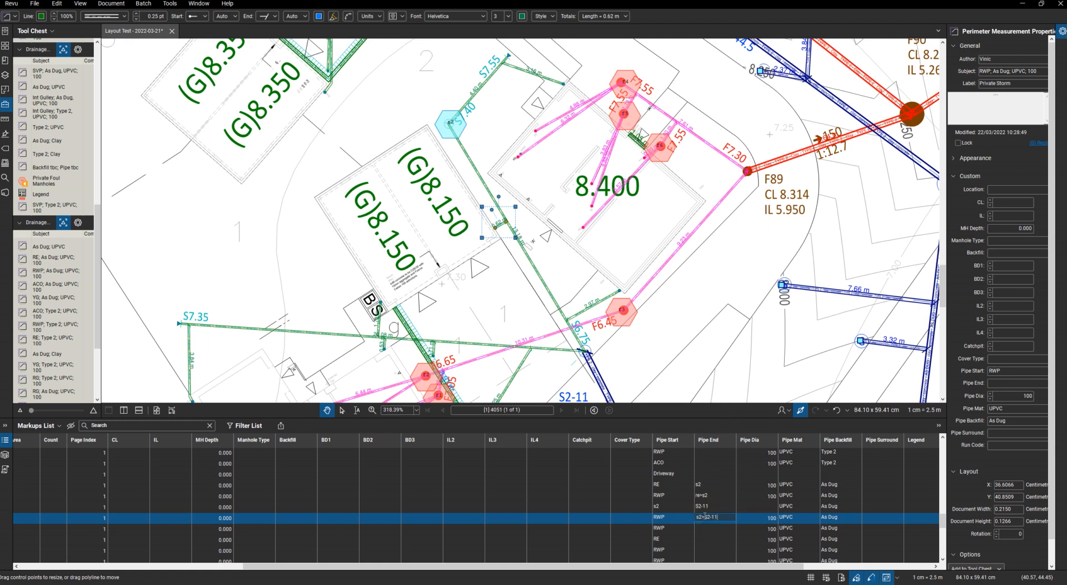
pyautogui.press('Return')
# Set the pipe end of the 13.23 m As Dug UPVC private storm run starting at RE to s3
pyautogui.click(716, 529)
pyautogui.press('Down')
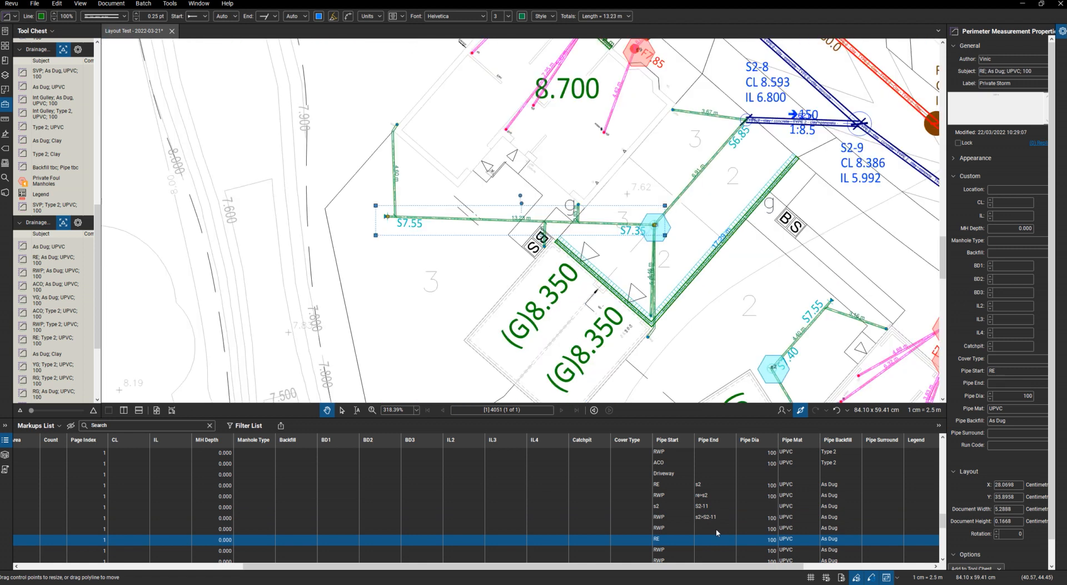
pyautogui.click(712, 537)
pyautogui.write('s3')
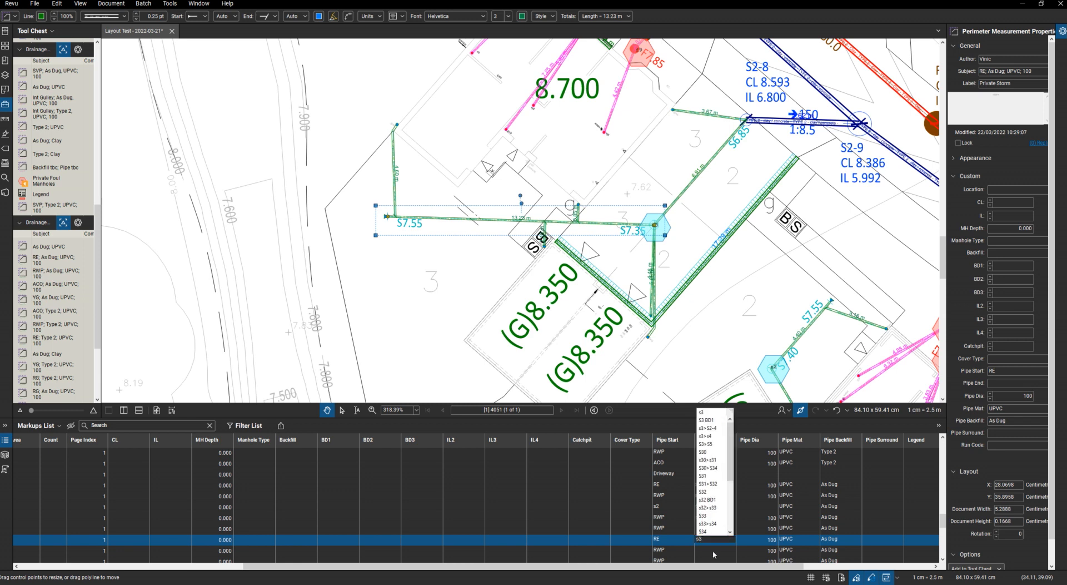
# Set the pipe end of the 4.6 m As Dug UPVC private storm run starting at RWP to re>s3
pyautogui.click(712, 553)
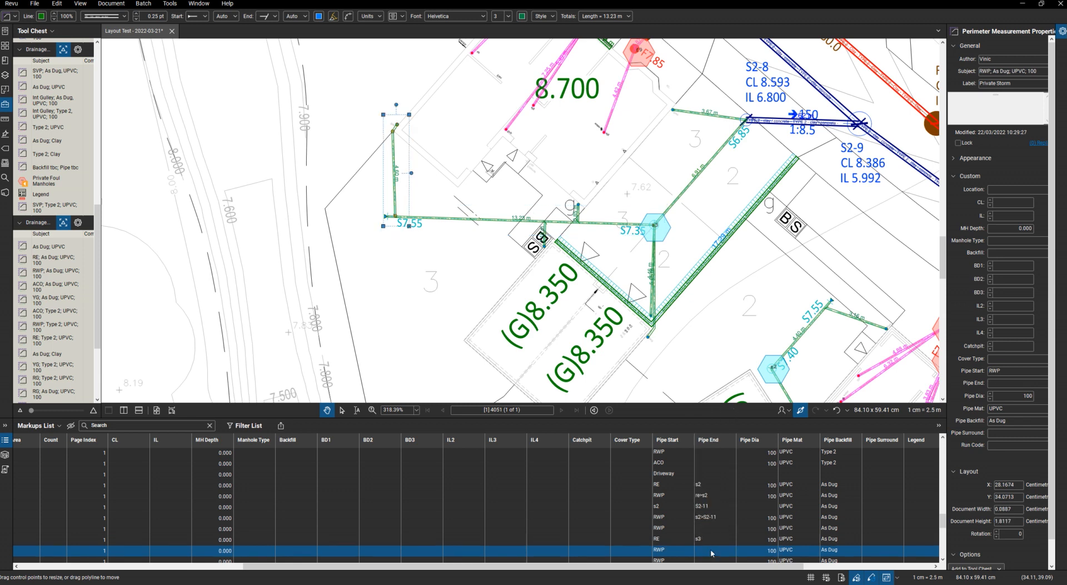
pyautogui.click(712, 550)
pyautogui.write('re>s3')
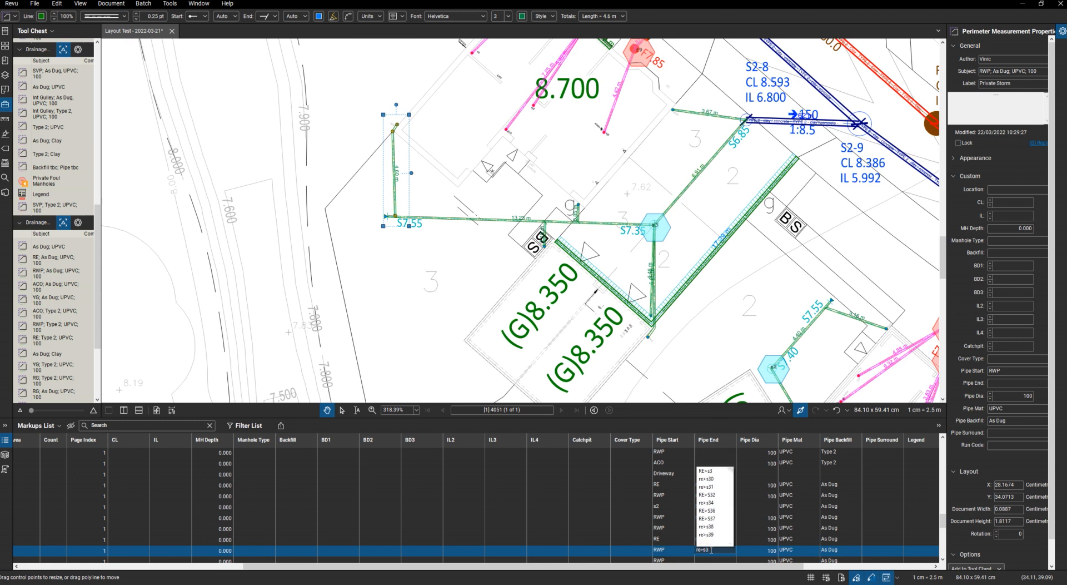
pyautogui.press('Return')
pyautogui.press('Return')
# Set the pipe diameter of the s2 to S2-11 private storm run to 100
pyautogui.click(759, 506)
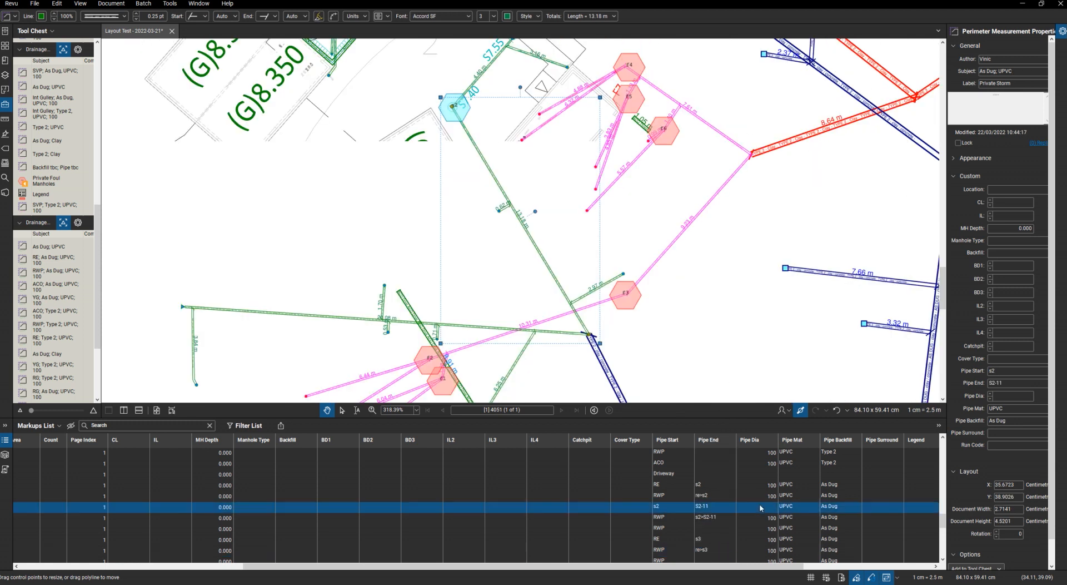
pyautogui.click(761, 507)
pyautogui.write('100')
pyautogui.press('Return')
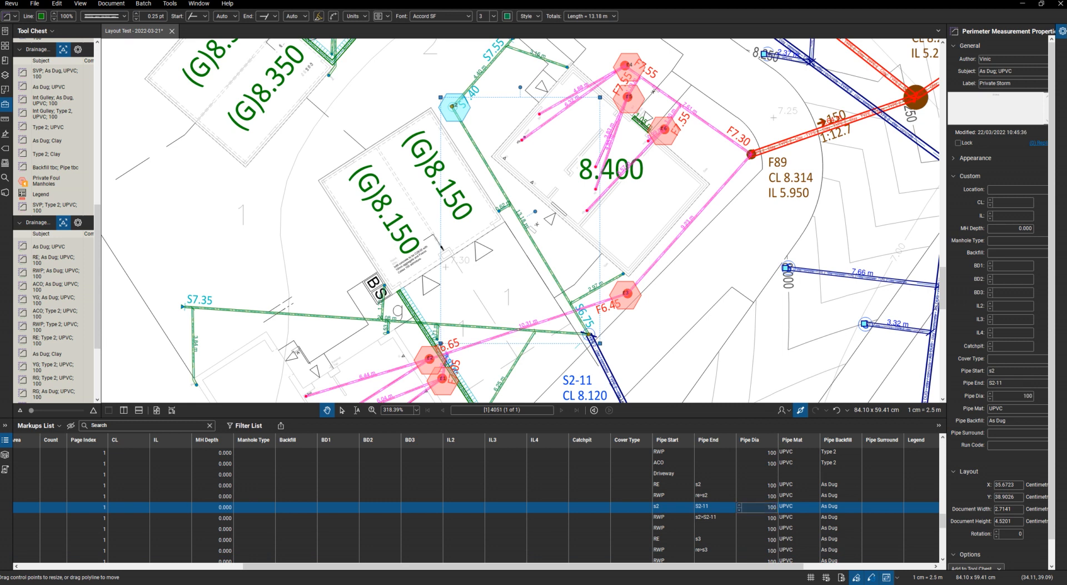
# Set the pipe end of the 0.85 m Type 2 UPVC private storm run starting at RWP to s3
pyautogui.scroll(-2, 703, 542)
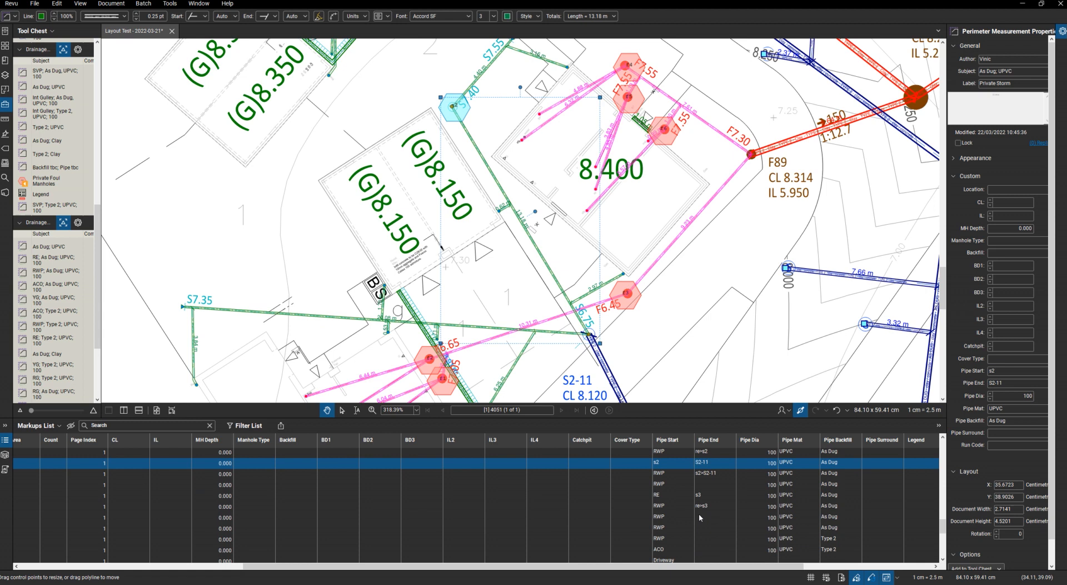
pyautogui.click(698, 515)
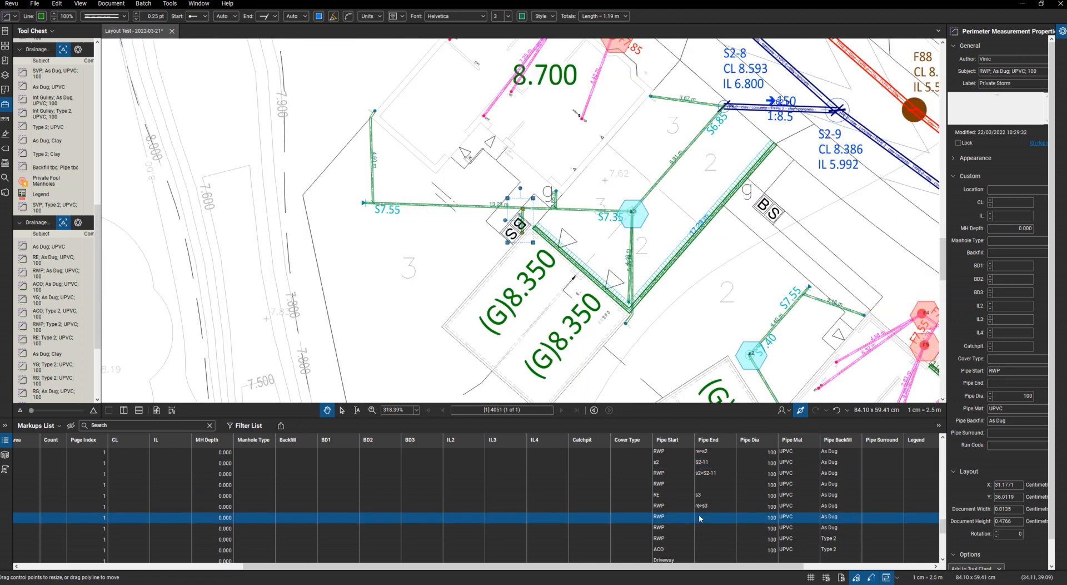
pyautogui.press('Down')
pyautogui.press('Down')
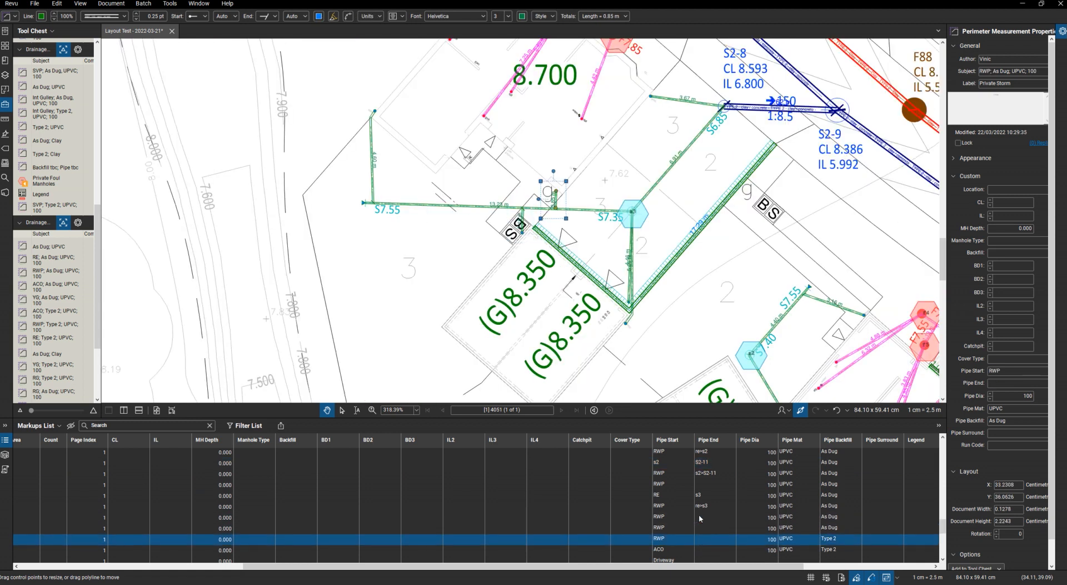
pyautogui.click(702, 538)
pyautogui.write('s3')
pyautogui.press('Return')
# Set the pipe end of the 4.46 m Type 2 UPVC private storm run starting at ACO to s3
pyautogui.click(716, 549)
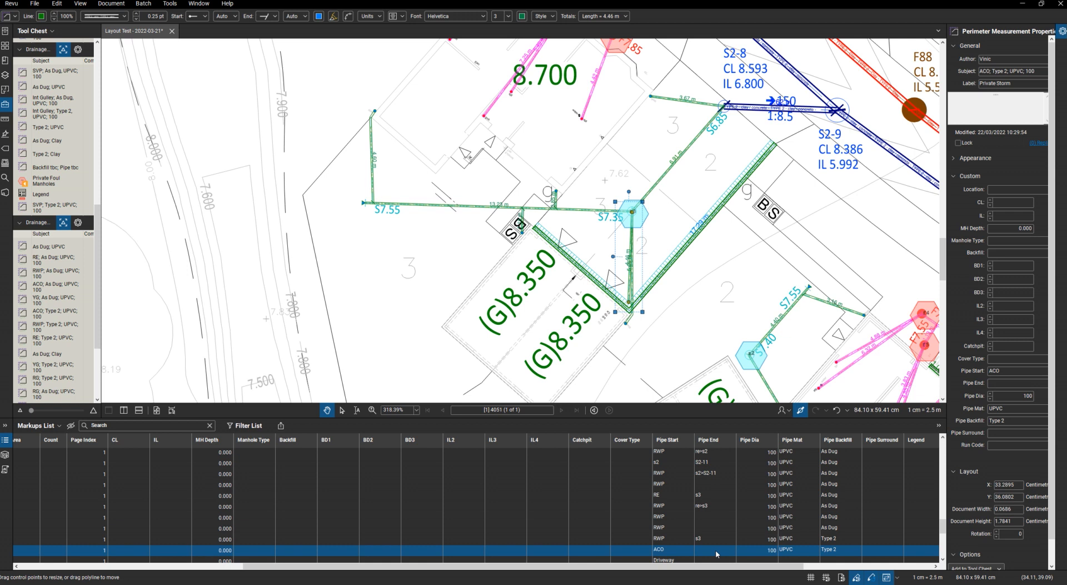
pyautogui.write('s3')
pyautogui.press('Return')
# Give the 6.91 m Type 2 UPVC private storm run pipe start s3, pipe end S2-8 and pipe diameter 100
pyautogui.scroll(-2, 718, 533)
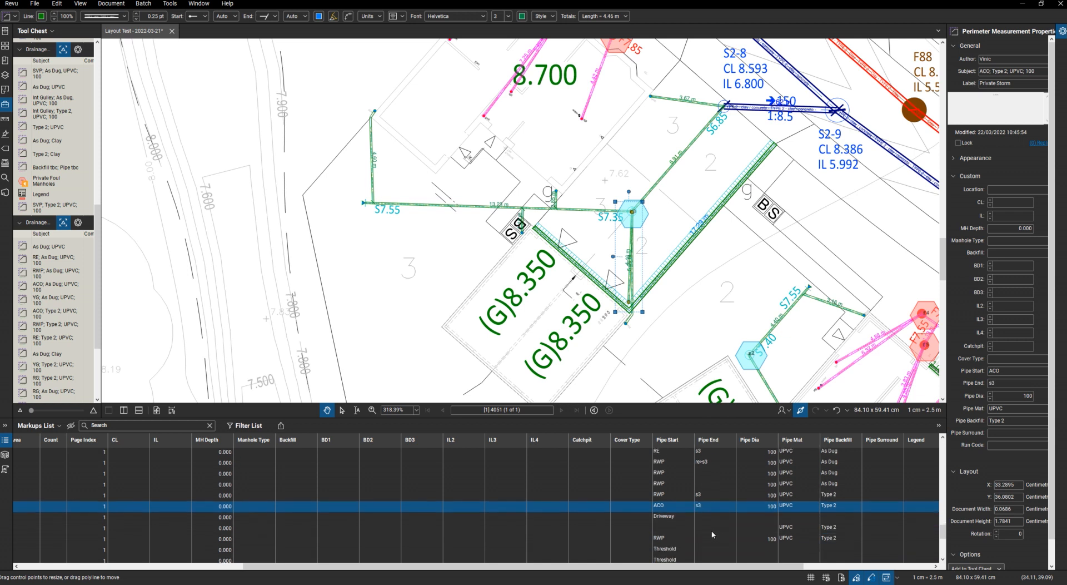
pyautogui.click(678, 529)
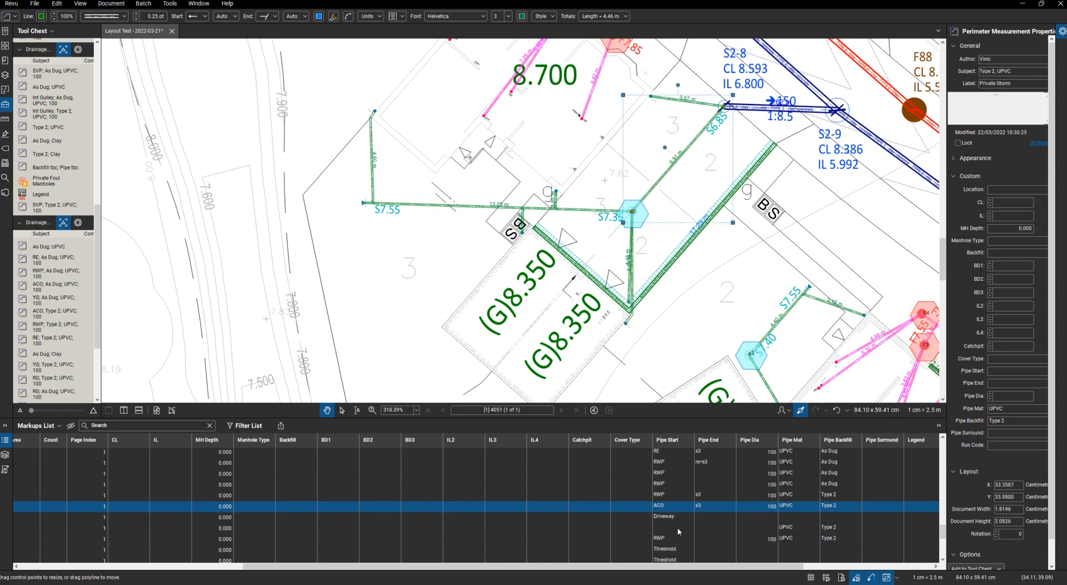
pyautogui.click(678, 528)
pyautogui.write('s3')
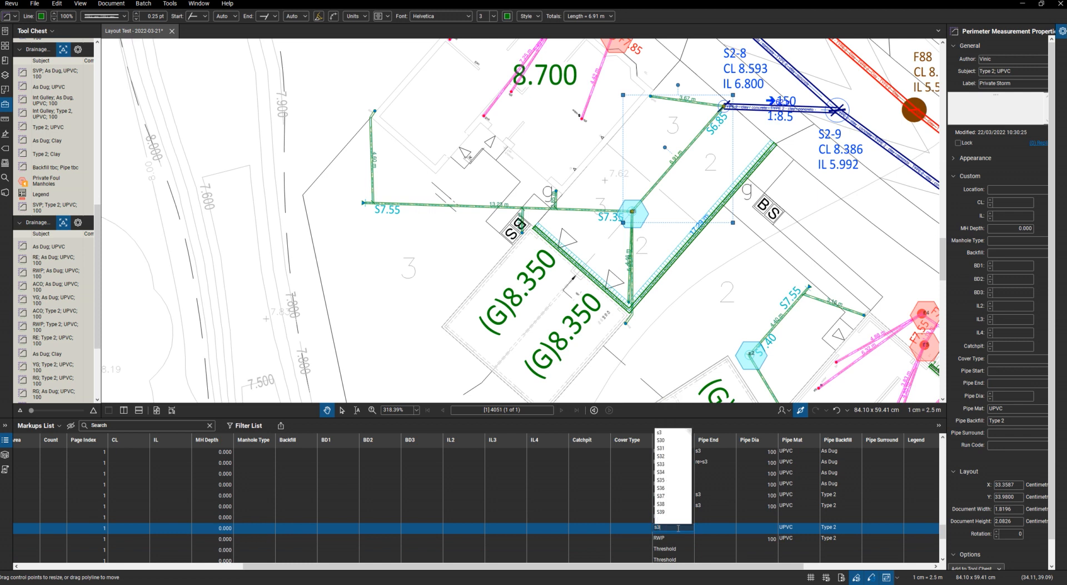
pyautogui.click(719, 529)
pyautogui.click(719, 528)
pyautogui.write('S2-8')
pyautogui.click(762, 528)
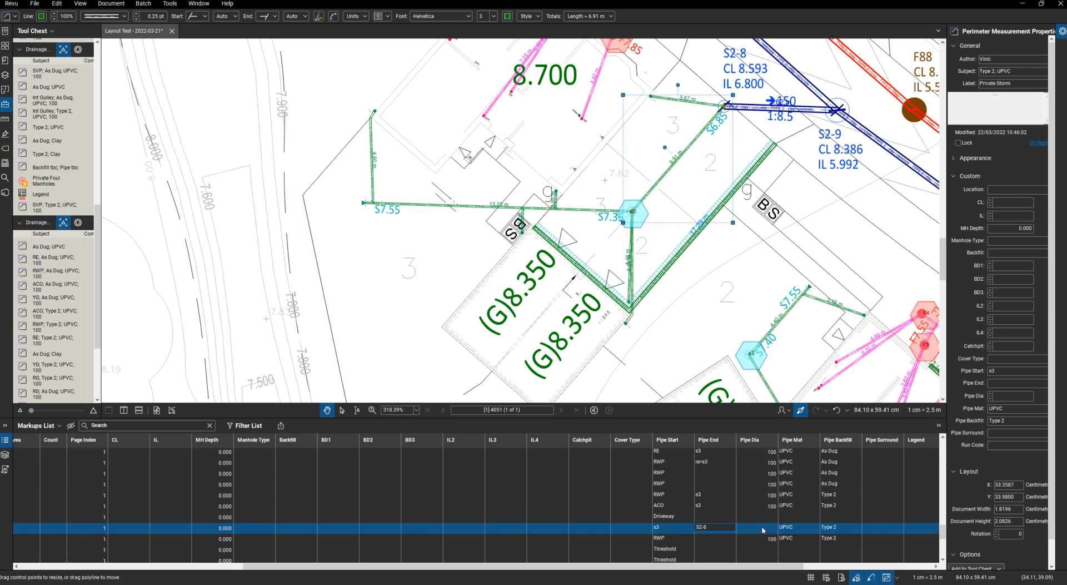
pyautogui.click(762, 528)
pyautogui.write('100')
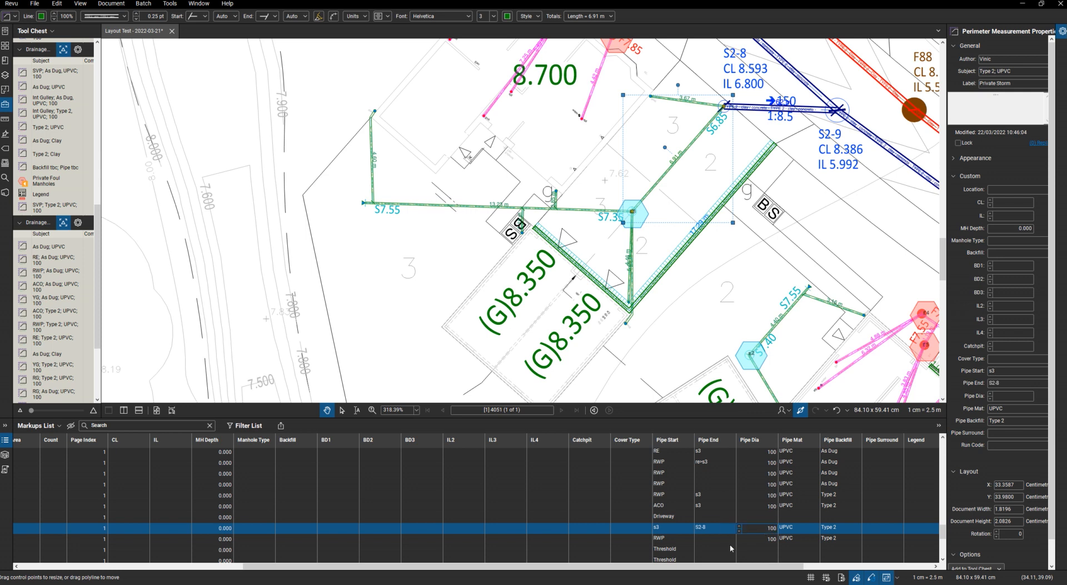
# Set the pipe end of the 3.67 m Type 2 UPVC private storm run starting at RWP to S2-8
pyautogui.click(719, 539)
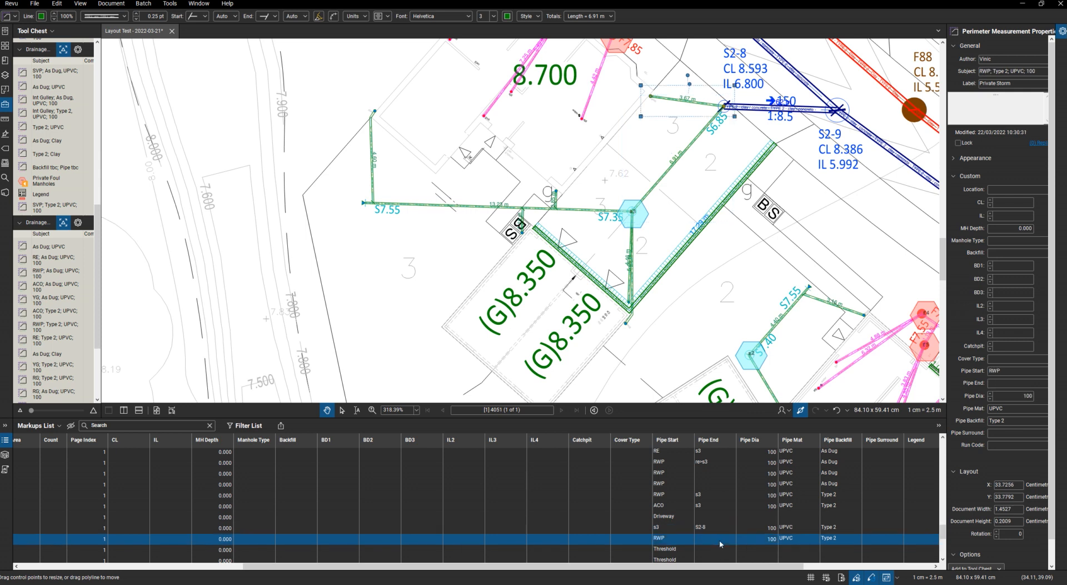
pyautogui.write('S2-8')
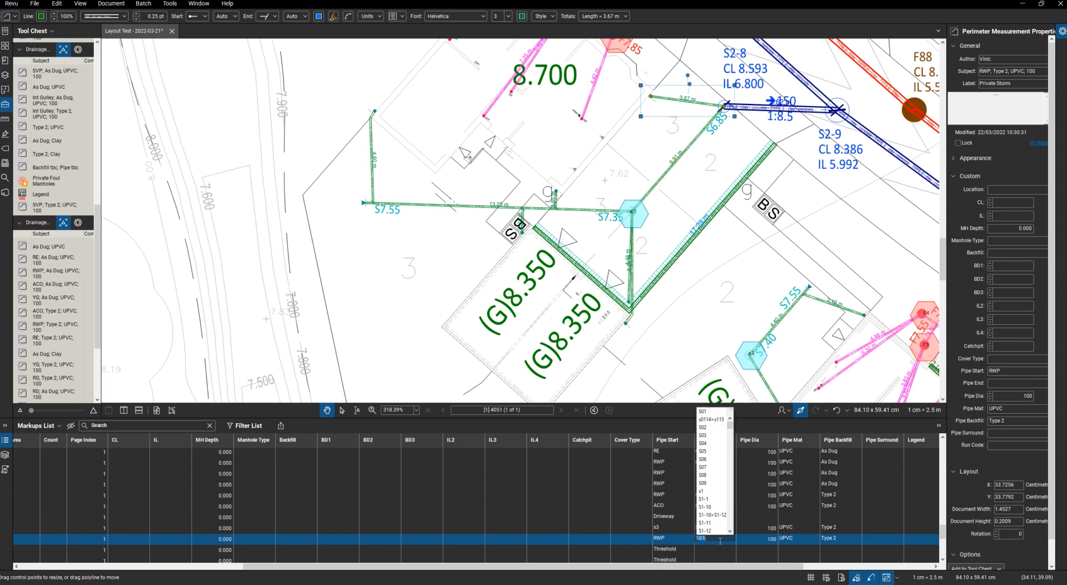
pyautogui.press('Return')
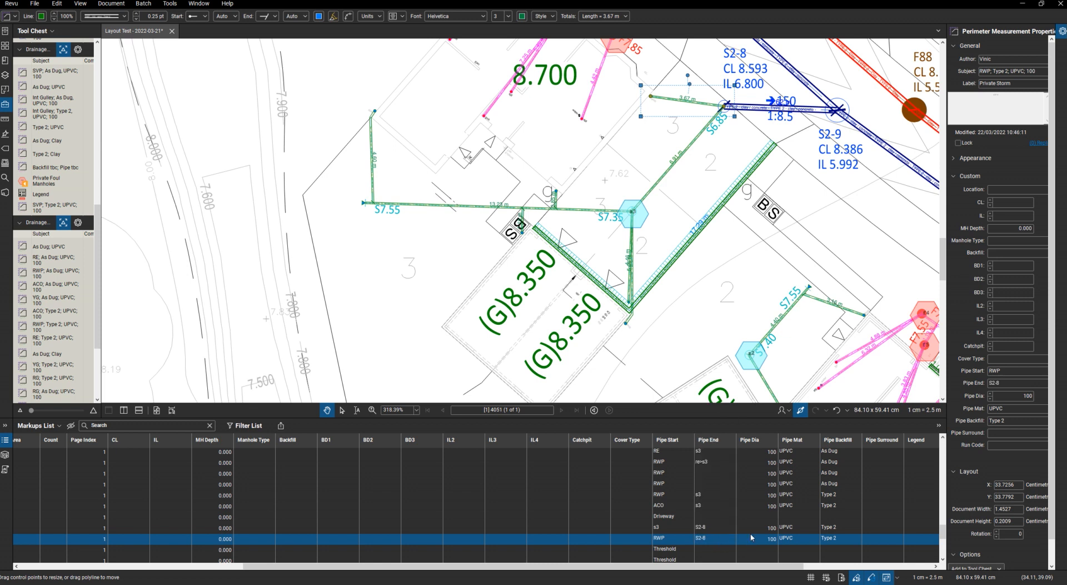
# Check the pipe entries throughout the markups list for gaps and save the drawing
pyautogui.scroll(-2, 750, 538)
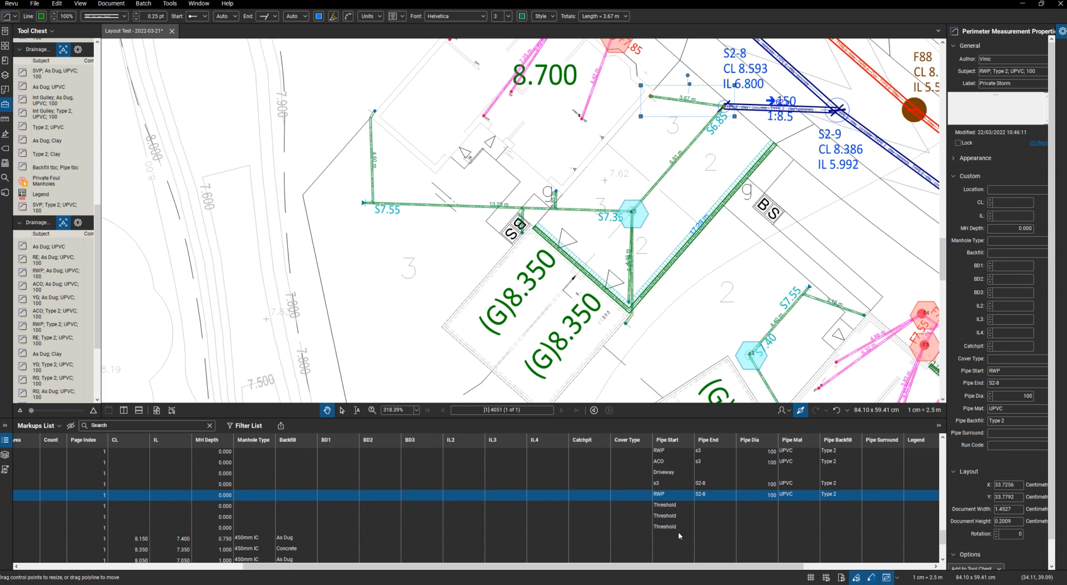
pyautogui.scroll(2, 699, 531)
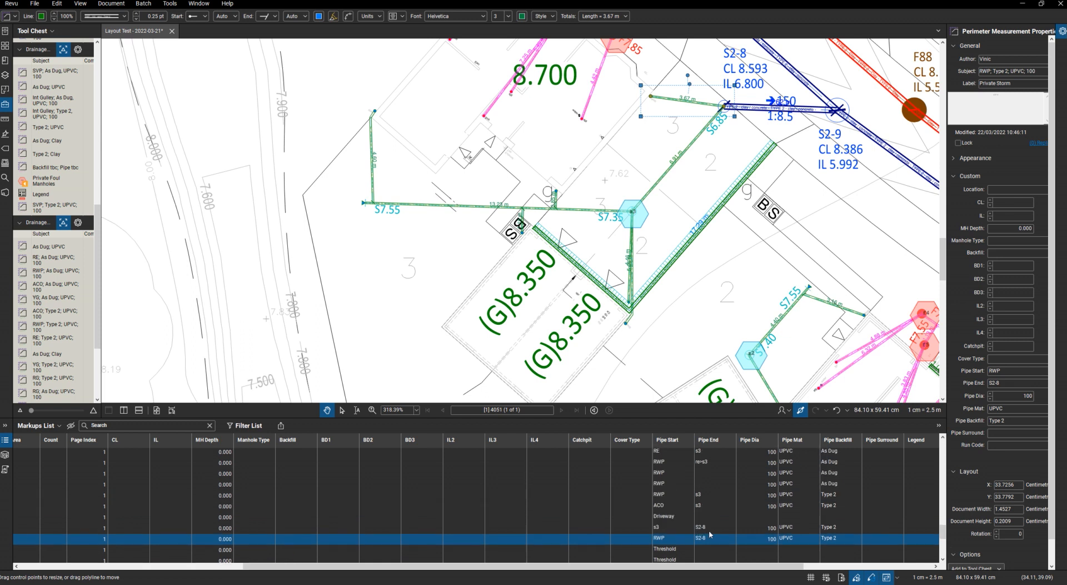
pyautogui.scroll(4, 762, 529)
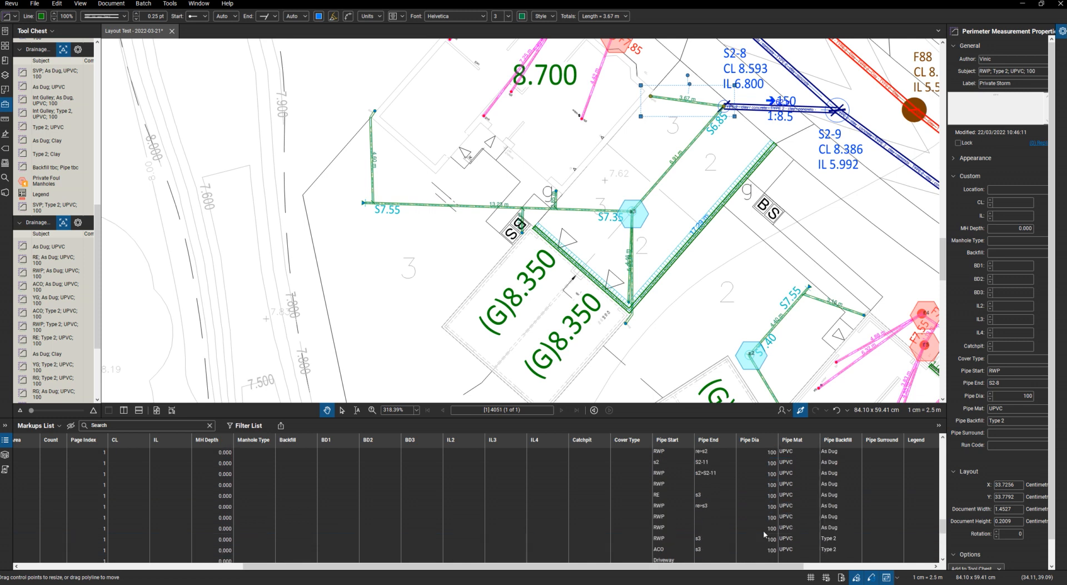
pyautogui.scroll(-3, 762, 529)
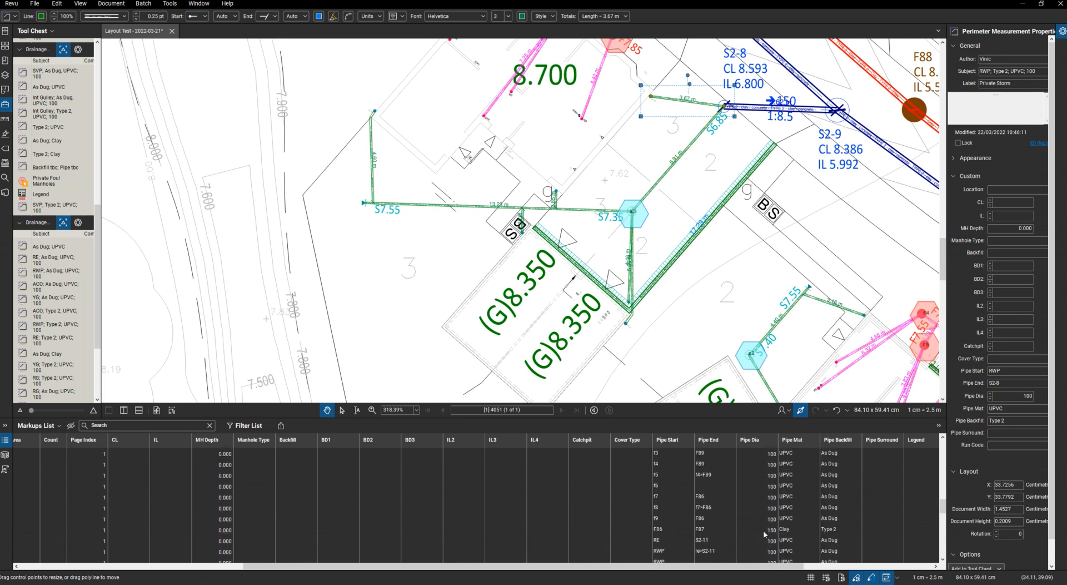
pyautogui.scroll(-5, 763, 529)
pyautogui.scroll(3, 762, 529)
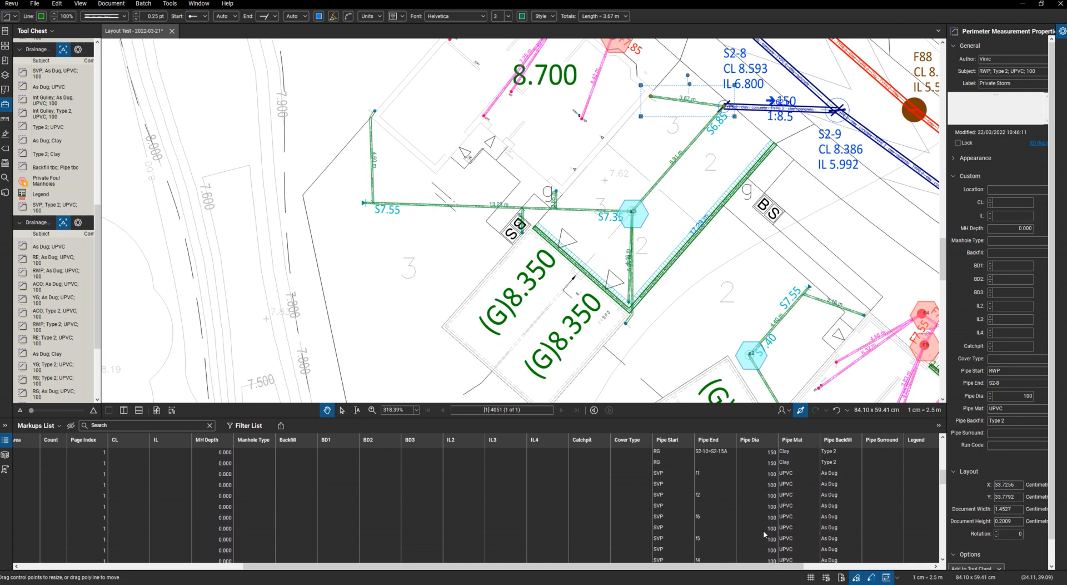
pyautogui.scroll(5, 762, 529)
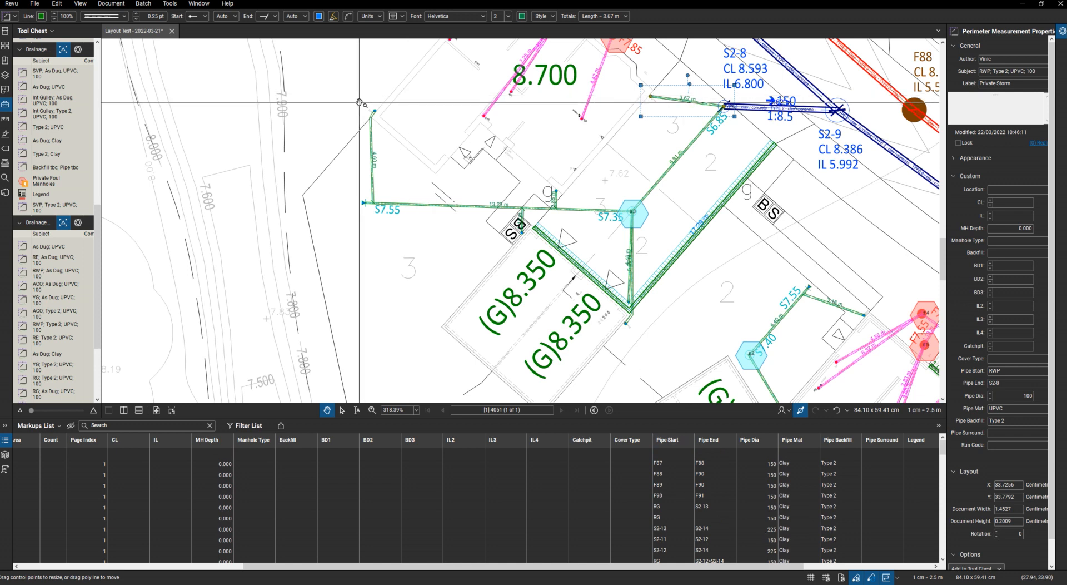
pyautogui.hotkey('ctrl', 's')
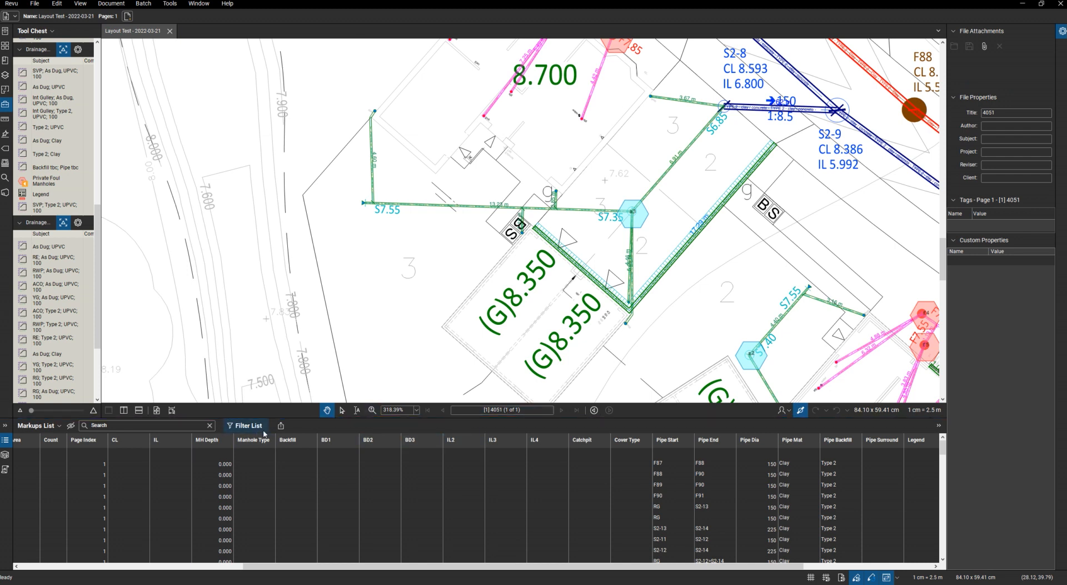
pyautogui.click(280, 425)
pyautogui.click(316, 442)
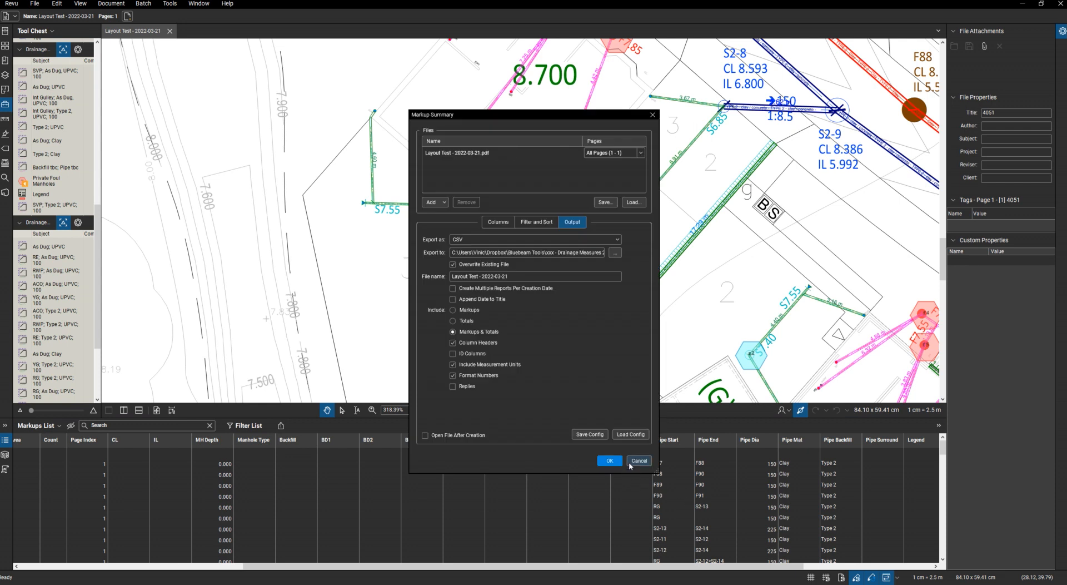
pyautogui.click(630, 462)
# Set the location of the adoptable storm markups along the site entrance road up to S2-11 to Road 1
pyautogui.scroll(-7, 566, 316)
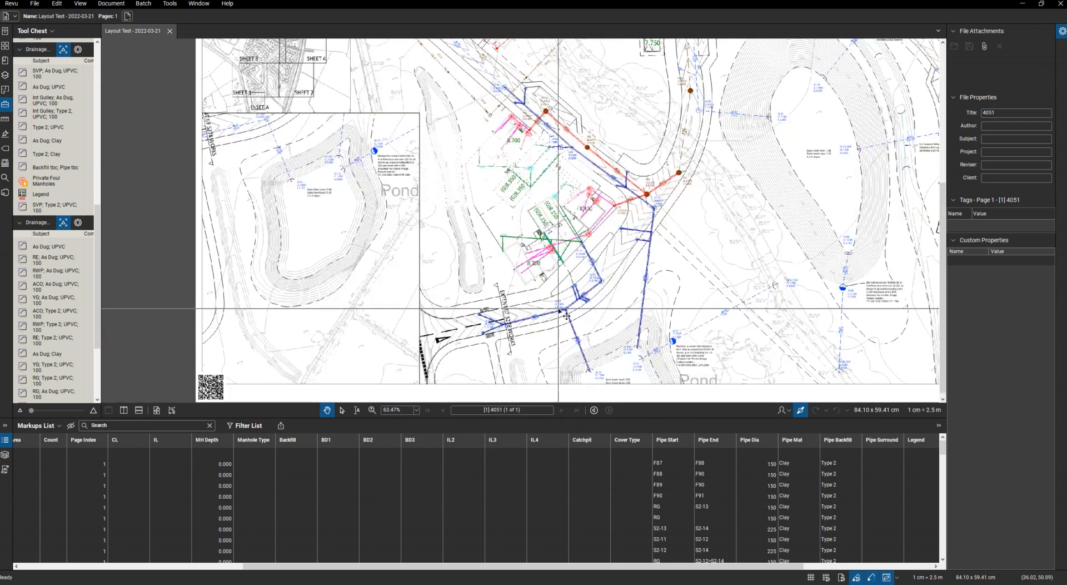
pyautogui.scroll(2, 565, 315)
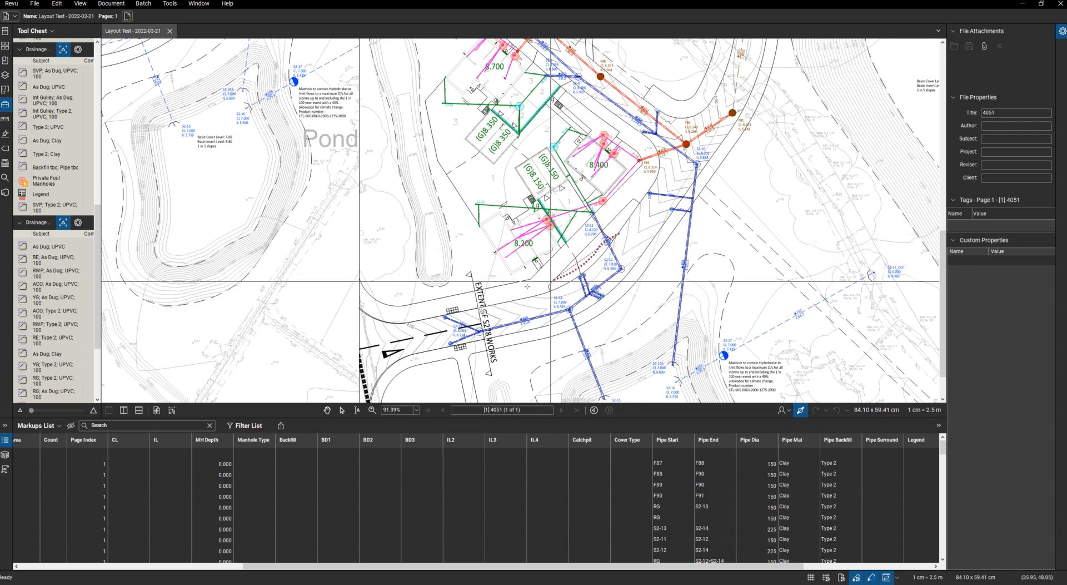
pyautogui.moveTo(443, 345)
pyautogui.mouseDown()
pyautogui.moveTo(513, 357)
pyautogui.moveTo(592, 348)
pyautogui.moveTo(635, 313)
pyautogui.moveTo(641, 291)
pyautogui.mouseUp()
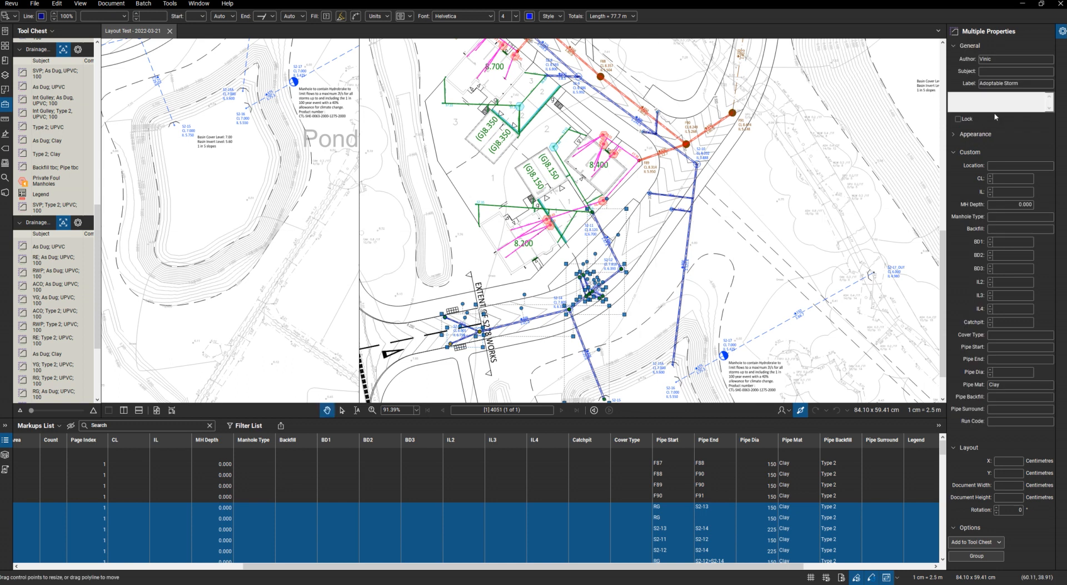
pyautogui.write('Road 1')
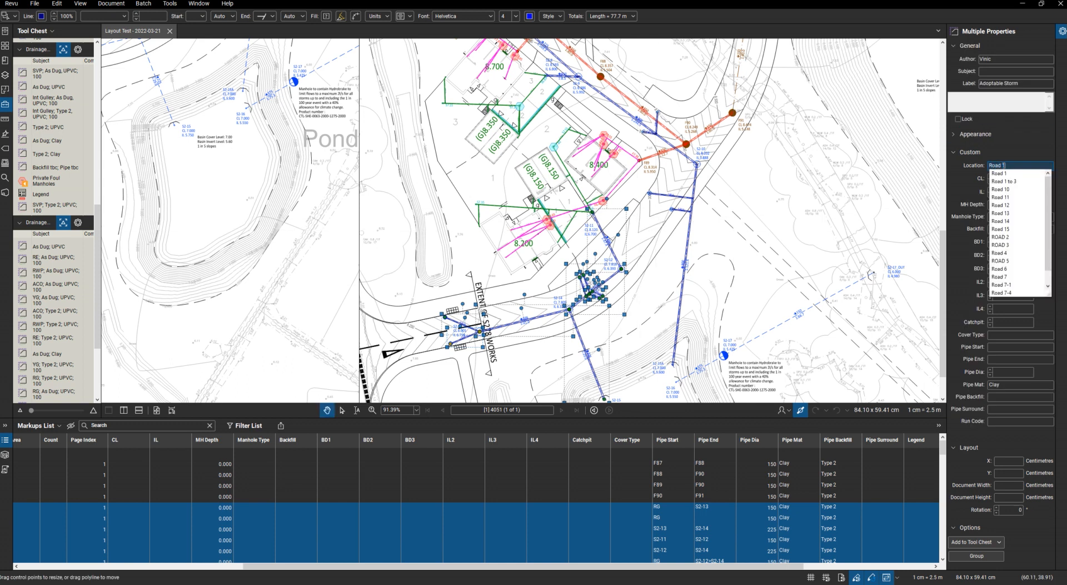
pyautogui.press('Return')
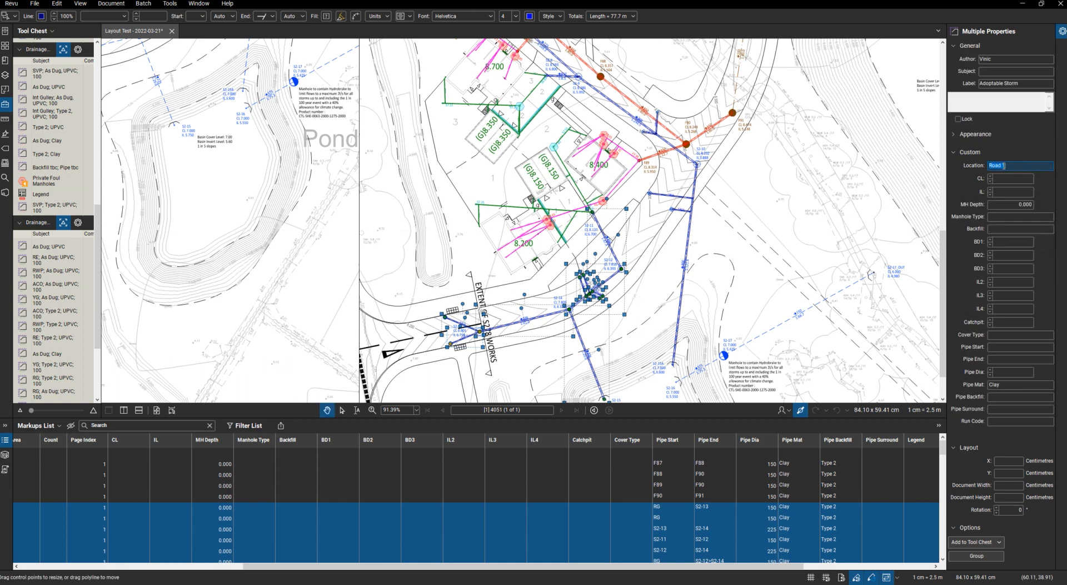
pyautogui.click(800, 218)
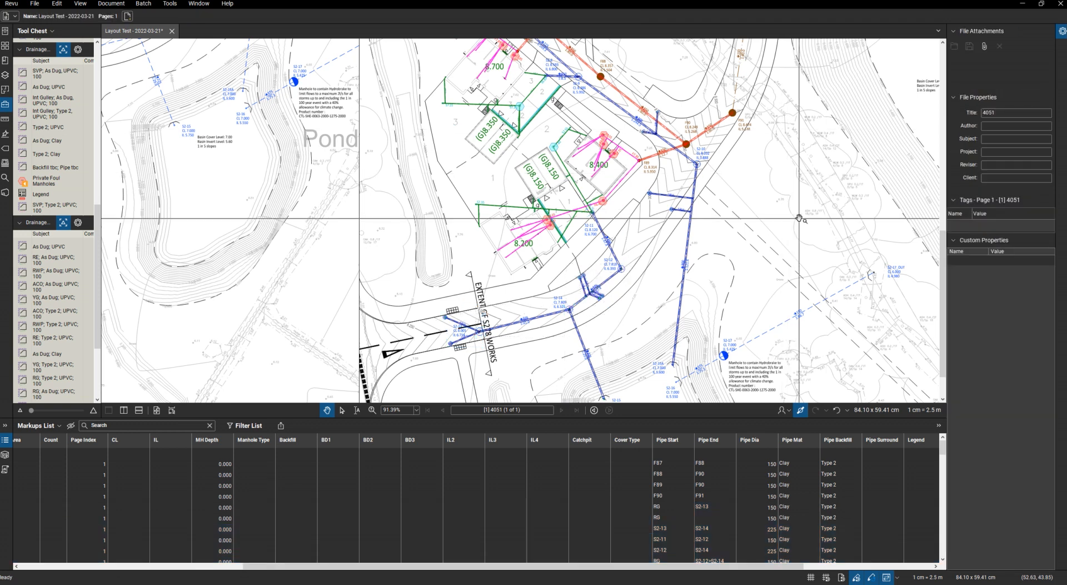
# Set the location of the adoptable storm run south of S2-10 and its side branches to Road 1
pyautogui.moveTo(717, 179); pyautogui.dragTo(670, 209)
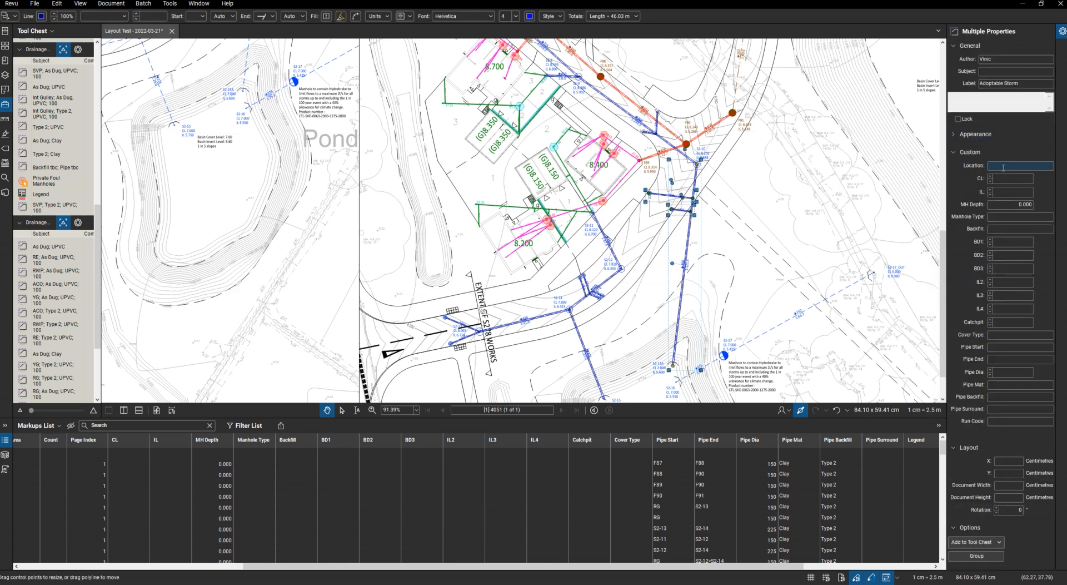
pyautogui.write('Road 1')
pyautogui.press('Return')
# Set the location of the adoptable foul runs F89 to F90 and F90 to F91 to Road 1
pyautogui.scroll(2, 767, 227)
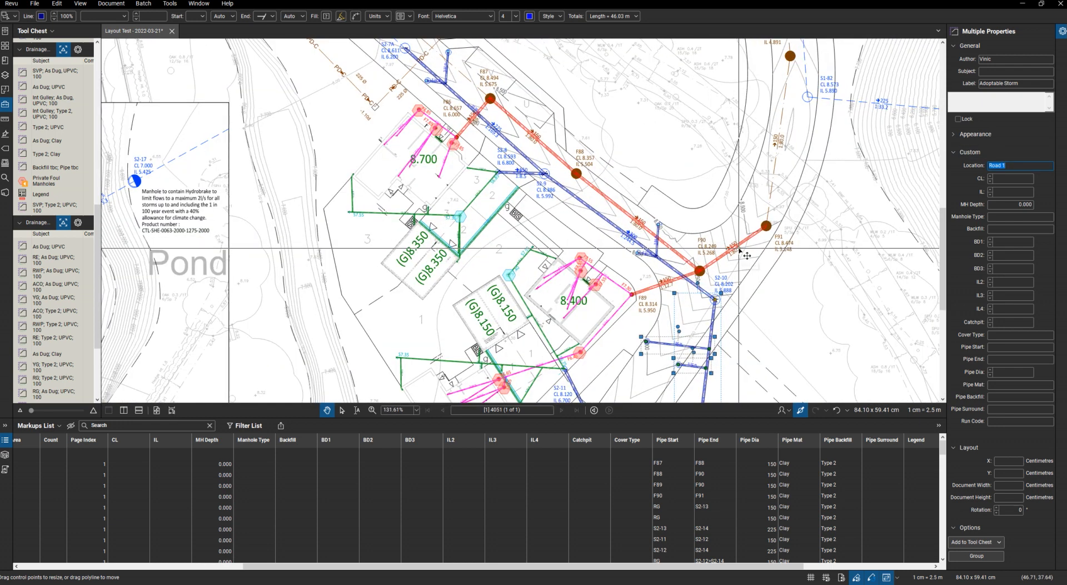
pyautogui.click(739, 250)
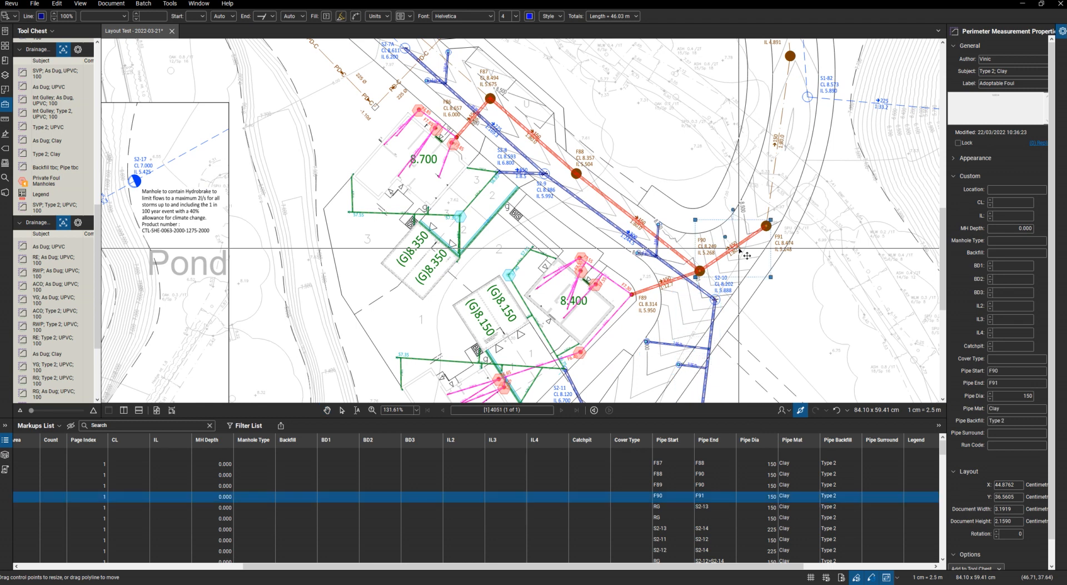
pyautogui.keyDown('shift'); pyautogui.click(659, 292); pyautogui.keyUp('shift')
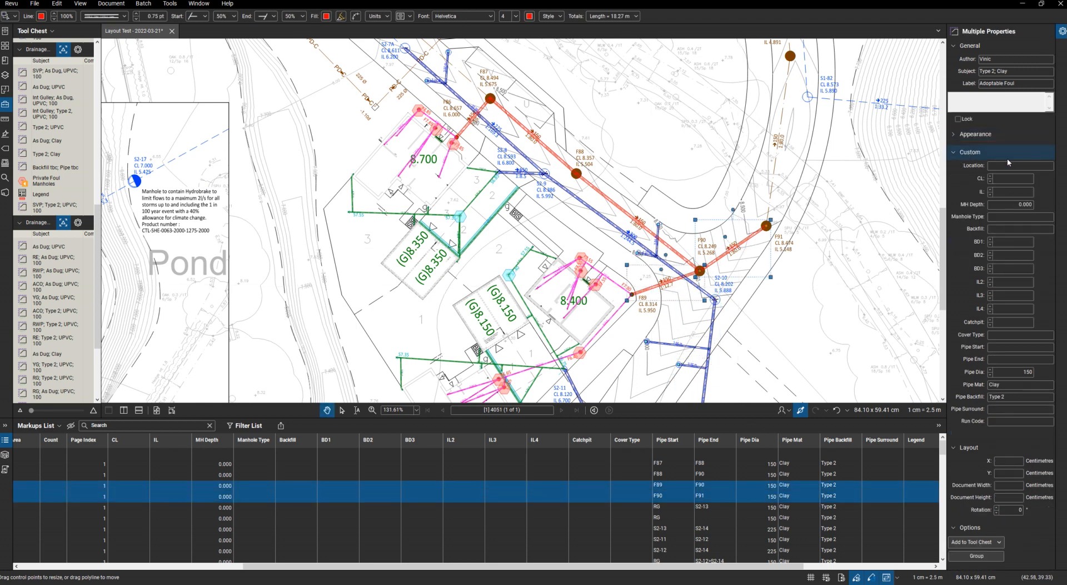
pyautogui.write('Road 1')
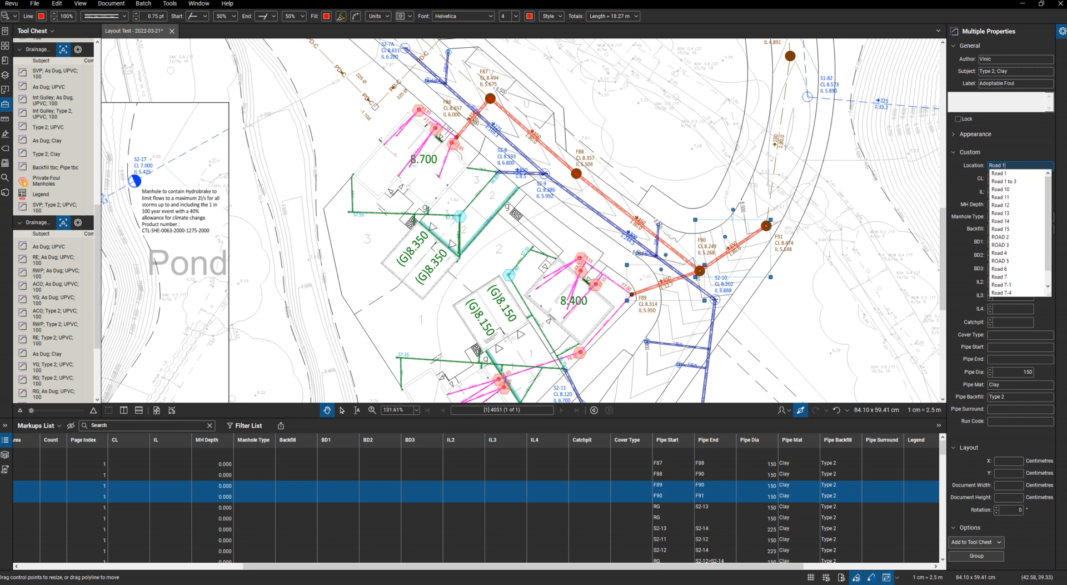
pyautogui.press('Return')
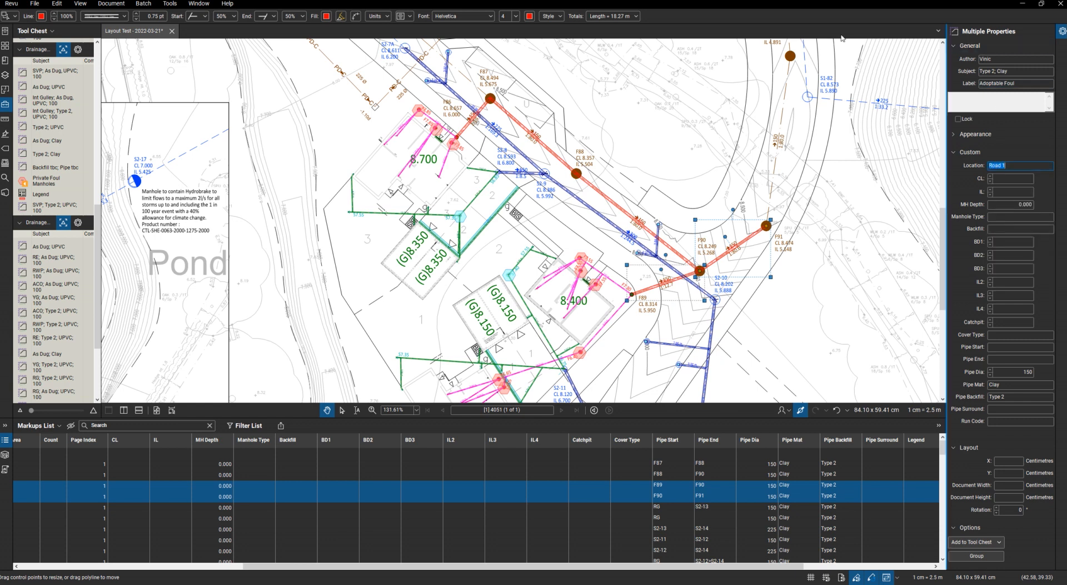
pyautogui.click(710, 122)
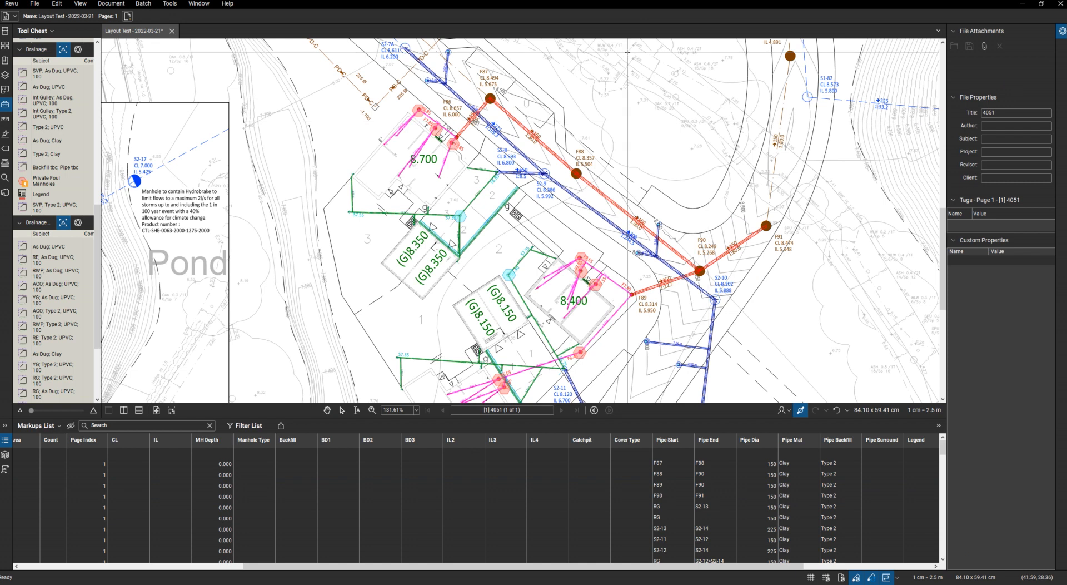
# Set the location of the foul and storm runs along the road from F87 and S2-7A to F90 and S2-10 to Road 2
pyautogui.scroll(-2, 572, 129)
pyautogui.moveTo(498, 76)
pyautogui.mouseDown()
pyautogui.moveTo(459, 67)
pyautogui.moveTo(478, 103)
pyautogui.moveTo(595, 201)
pyautogui.moveTo(656, 225)
pyautogui.moveTo(659, 179)
pyautogui.mouseUp()
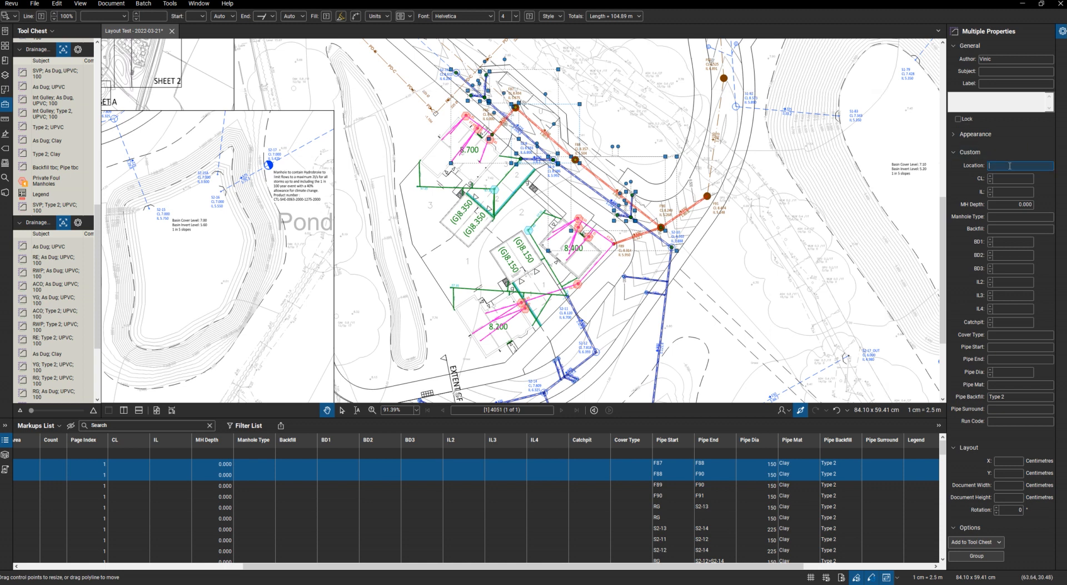
pyautogui.write('Road 2')
pyautogui.press('Return')
pyautogui.scroll(-3, 439, 314)
pyautogui.scroll(4, 471, 296)
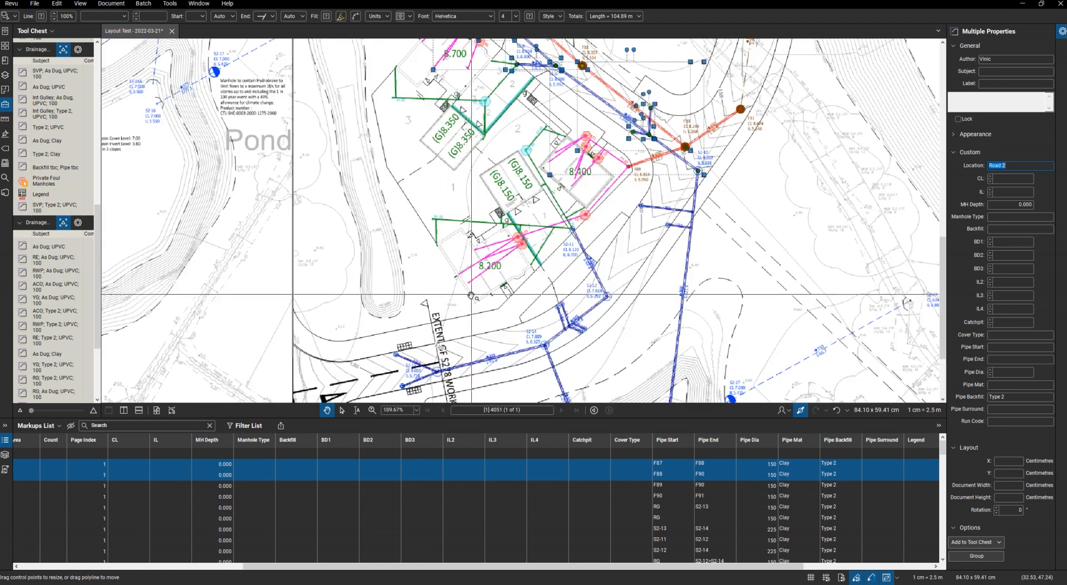
# Set the location of all private drainage markups around the 8.200 plot to Plot 1
pyautogui.click(462, 303)
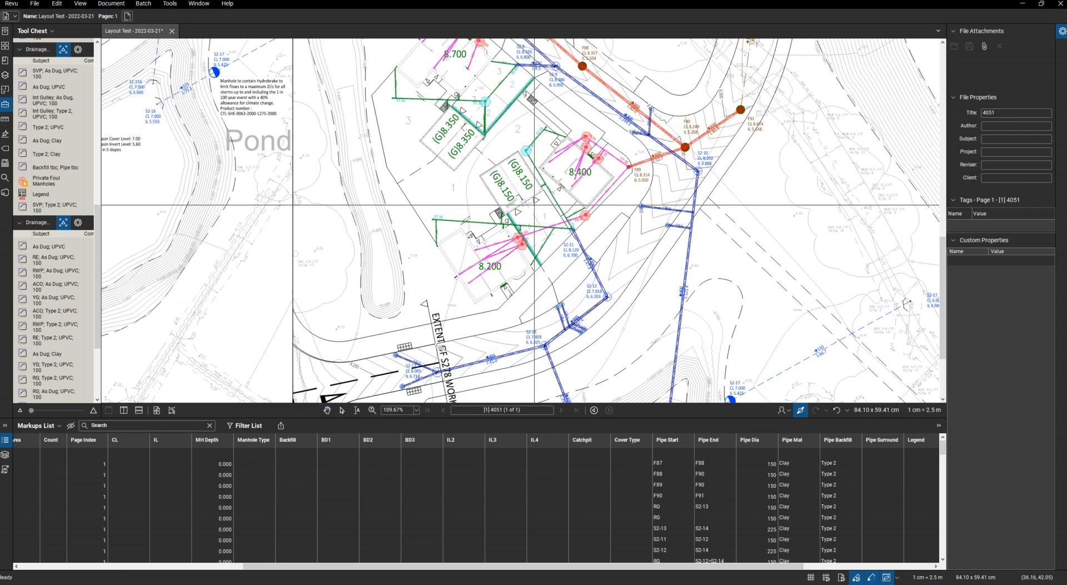
pyautogui.moveTo(533, 205)
pyautogui.mouseDown()
pyautogui.moveTo(451, 205)
pyautogui.moveTo(436, 243)
pyautogui.moveTo(477, 292)
pyautogui.moveTo(516, 293)
pyautogui.moveTo(556, 243)
pyautogui.moveTo(542, 211)
pyautogui.mouseUp()
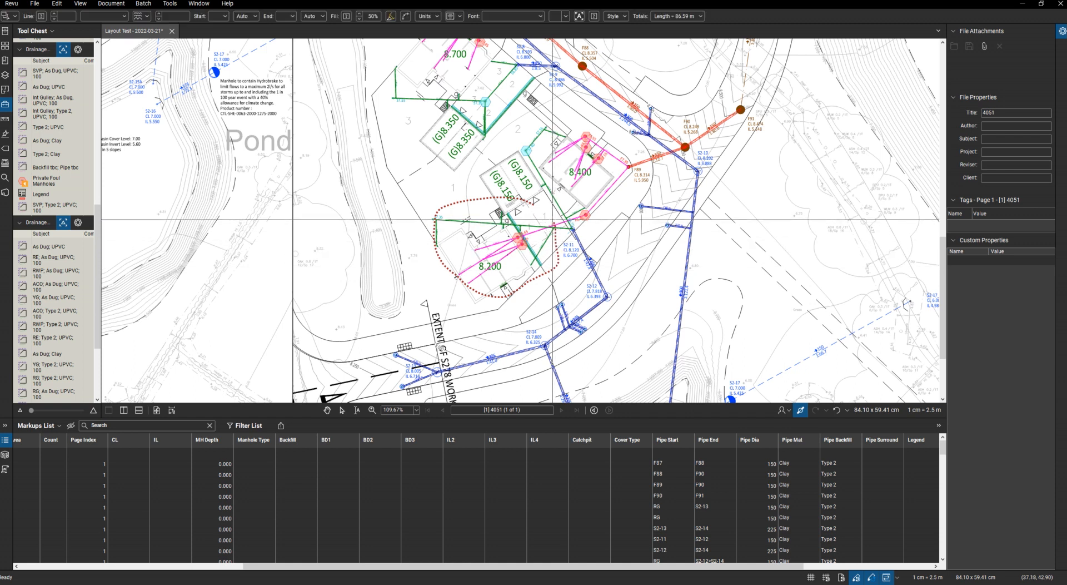
pyautogui.click(991, 165)
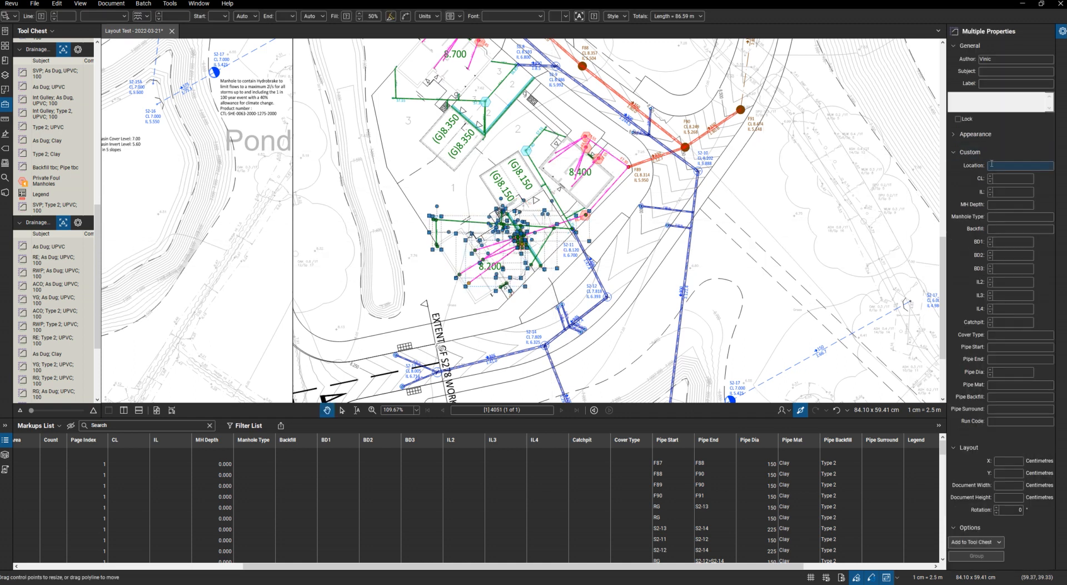
pyautogui.write('Plot 1')
pyautogui.click(382, 181)
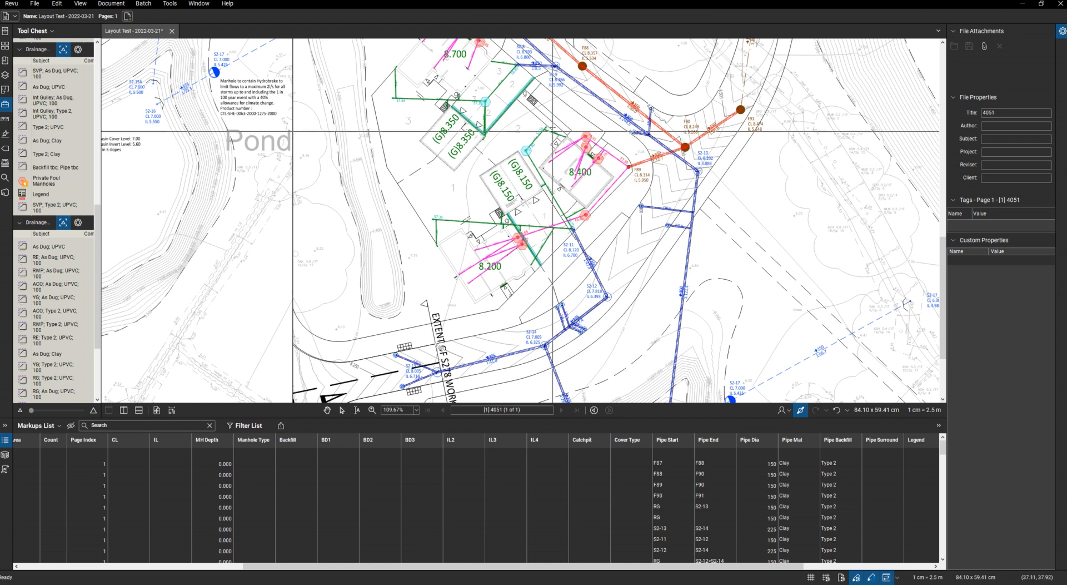
# Set the location of all private drainage markups around the 8.400 plot to Plot 2
pyautogui.moveTo(537, 122)
pyautogui.mouseDown()
pyautogui.moveTo(537, 160)
pyautogui.moveTo(552, 202)
pyautogui.moveTo(571, 212)
pyautogui.moveTo(616, 184)
pyautogui.moveTo(610, 142)
pyautogui.mouseUp()
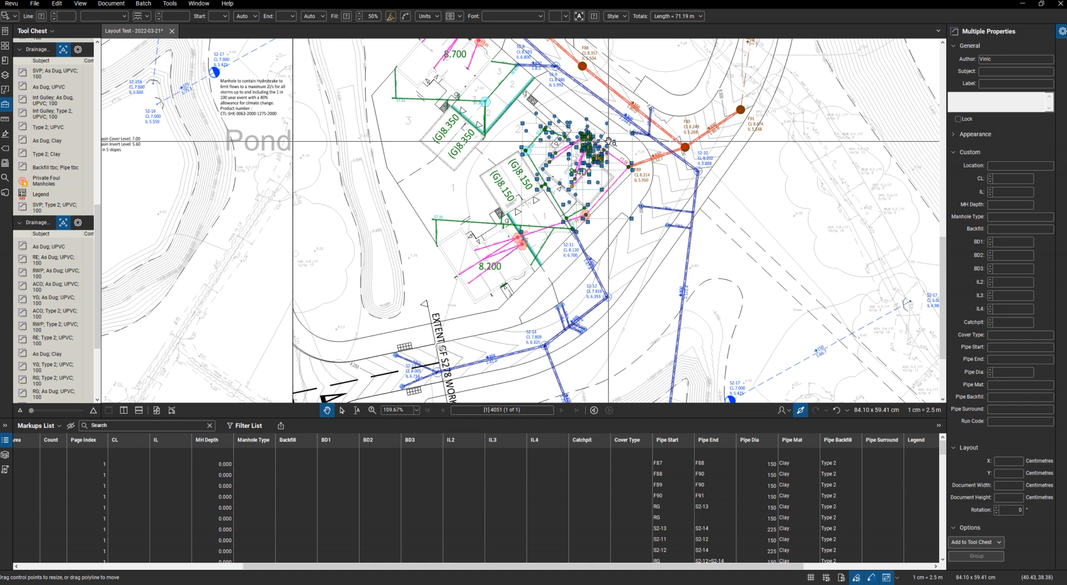
pyautogui.click(1022, 166)
pyautogui.write('Plot 2')
pyautogui.press('Return')
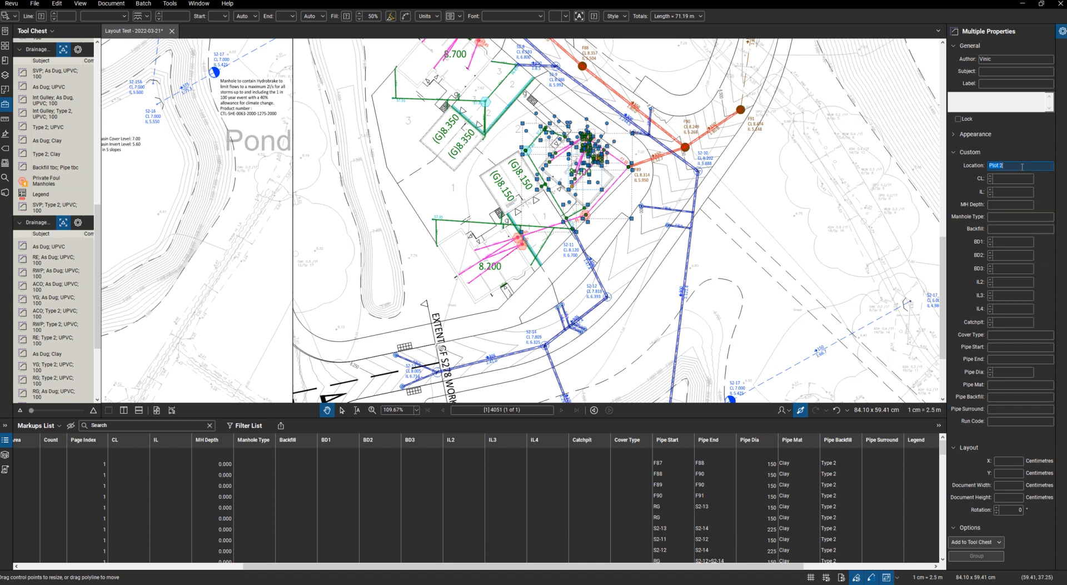
# Set the location of all private drainage markups around the 8.700 plot to Plot 3
pyautogui.scroll(-4, 539, 267)
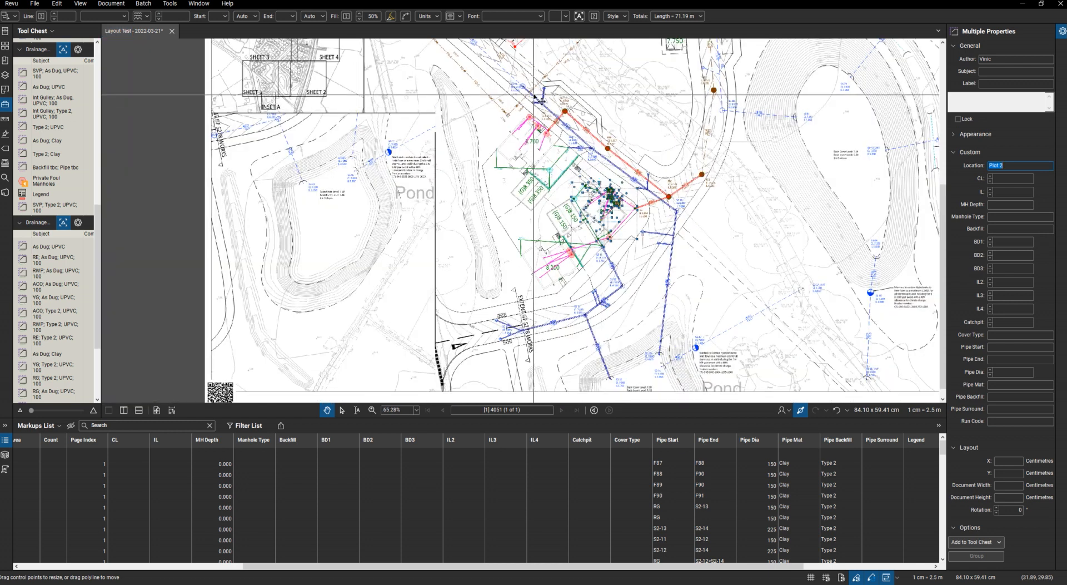
pyautogui.scroll(4, 624, 205)
pyautogui.click(481, 249)
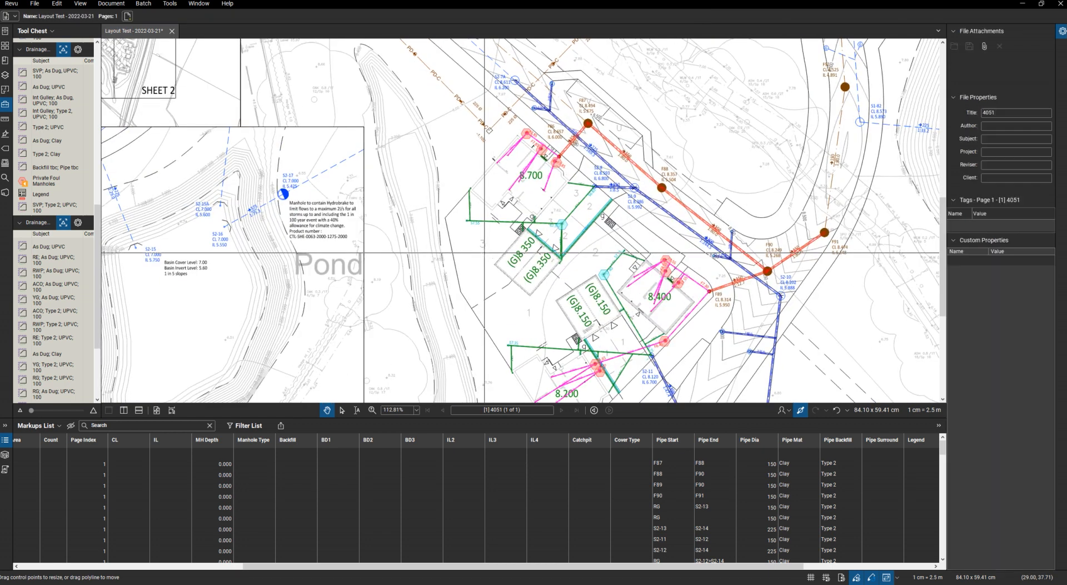
pyautogui.moveTo(505, 142)
pyautogui.mouseDown()
pyautogui.moveTo(485, 146)
pyautogui.moveTo(468, 194)
pyautogui.moveTo(479, 233)
pyautogui.moveTo(535, 253)
pyautogui.moveTo(574, 245)
pyautogui.moveTo(588, 209)
pyautogui.moveTo(580, 182)
pyautogui.moveTo(530, 131)
pyautogui.mouseUp()
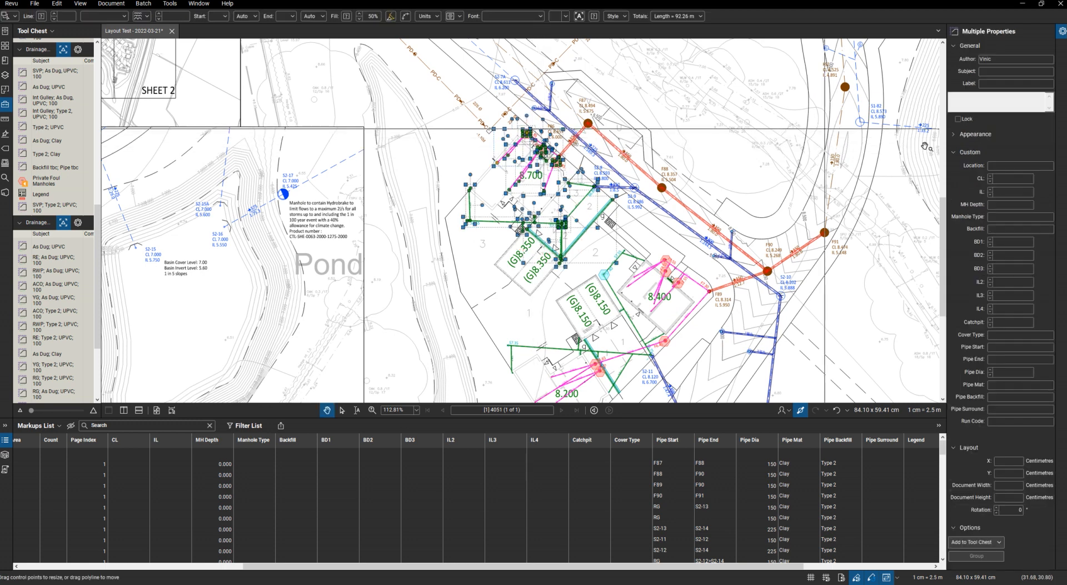
pyautogui.click(1005, 164)
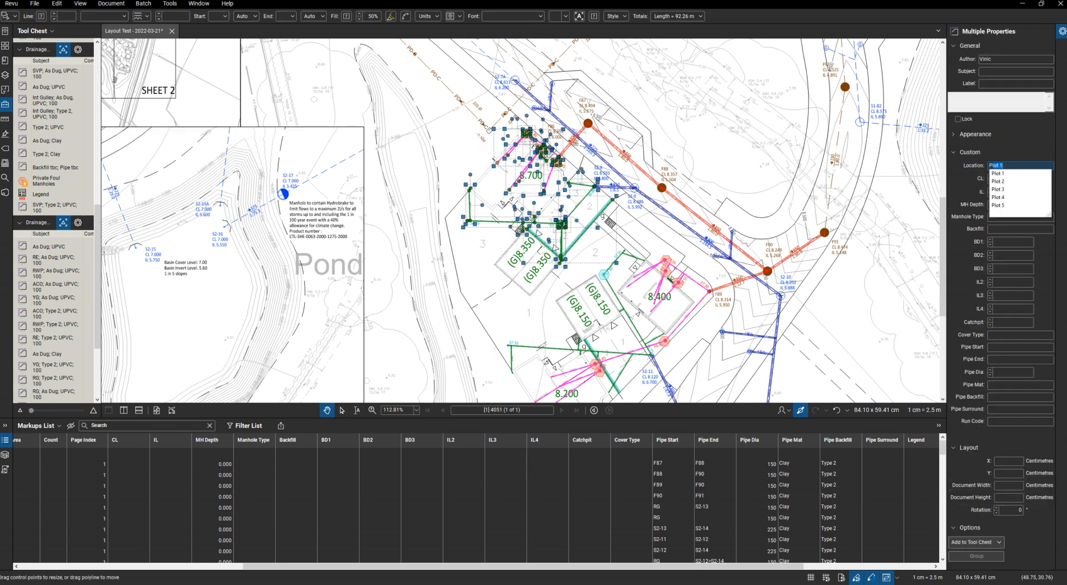
pyautogui.write('Plot 3')
pyautogui.press('Return')
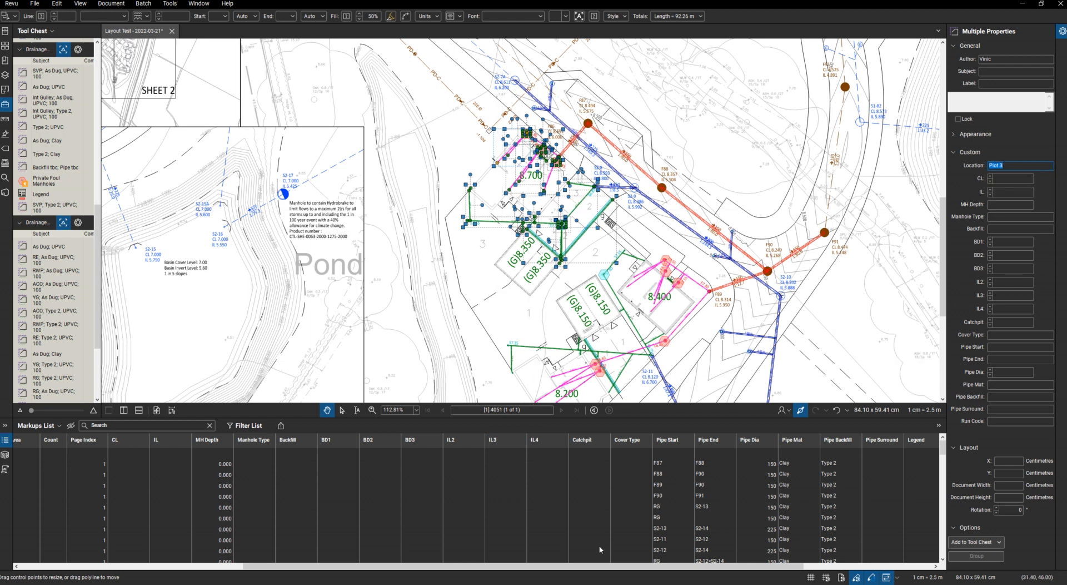
pyautogui.click(431, 320)
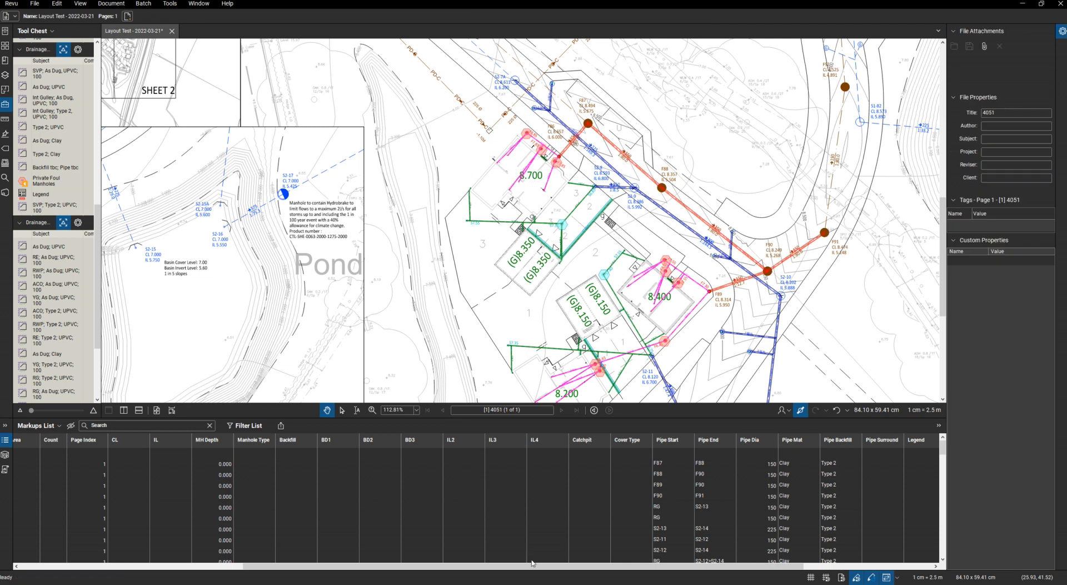
# Find the private foul As Dug UPVC run ending at F86 with no location in the markups list and assign it to Plot 3
pyautogui.moveTo(583, 568); pyautogui.dragTo(338, 564)
pyautogui.scroll(-10, 199, 489)
pyautogui.scroll(-8, 199, 489)
pyautogui.scroll(-3, 198, 489)
pyautogui.click(178, 492)
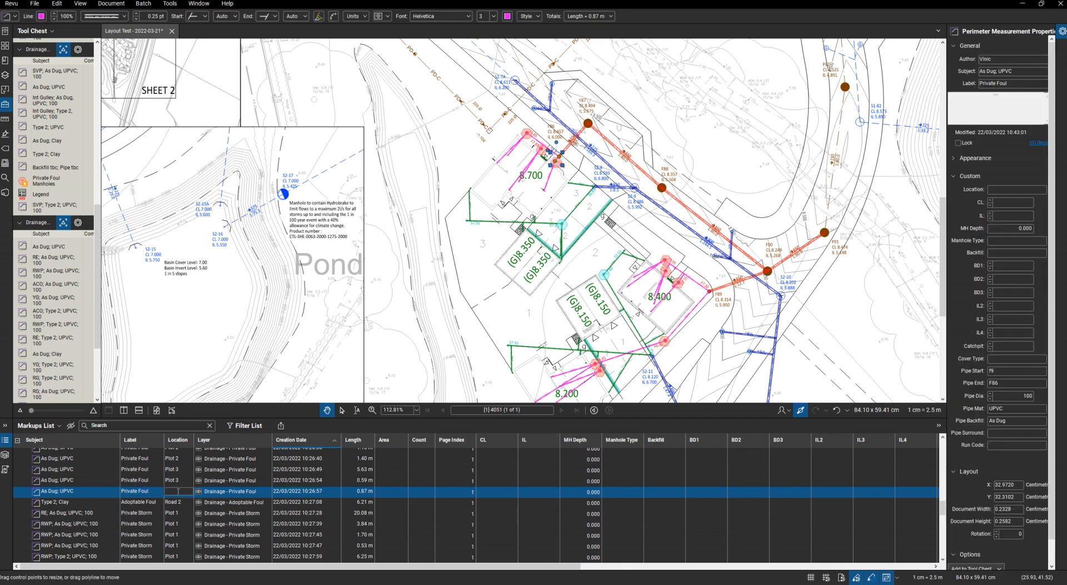
pyautogui.write('Plot 3')
# Fill the blank manhole locations in the markups list: Plot 2 for the private storm manhole and Plot 3 for the private foul manhole
pyautogui.scroll(-10, 216, 501)
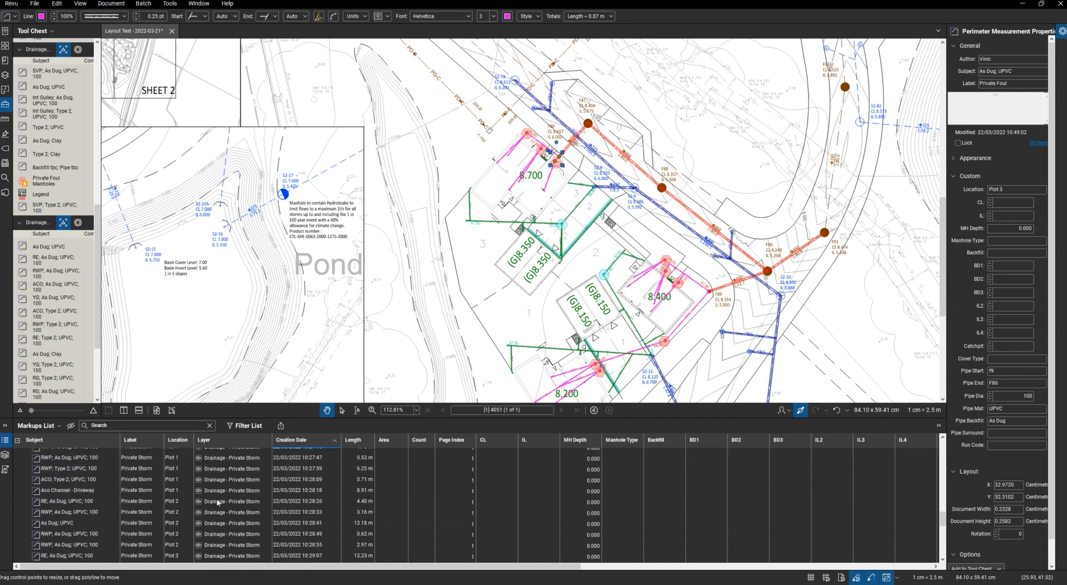
pyautogui.scroll(-4, 217, 502)
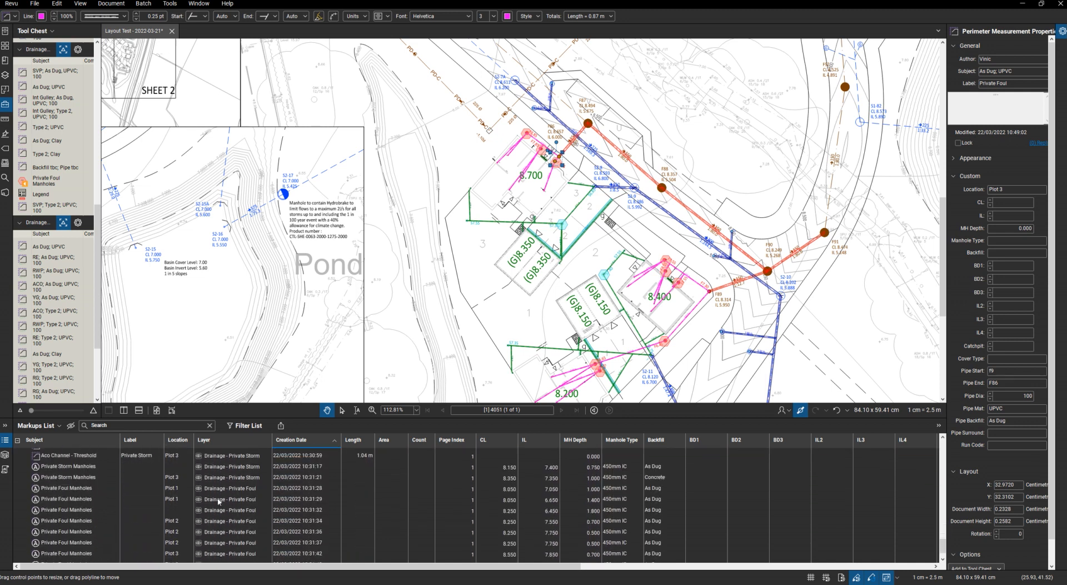
pyautogui.doubleClick(178, 464)
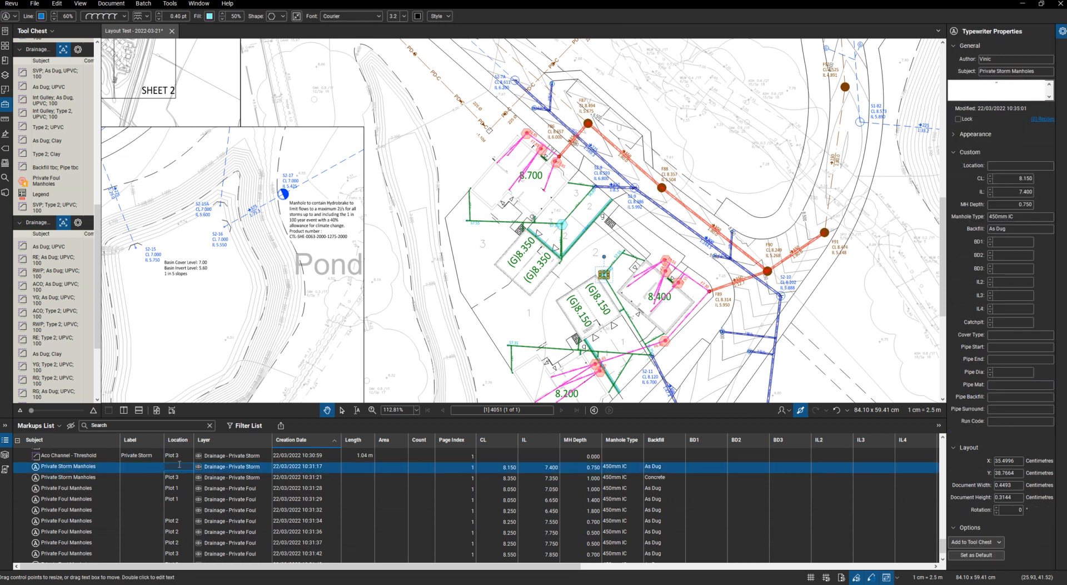
pyautogui.write('Plot')
pyautogui.click(177, 513)
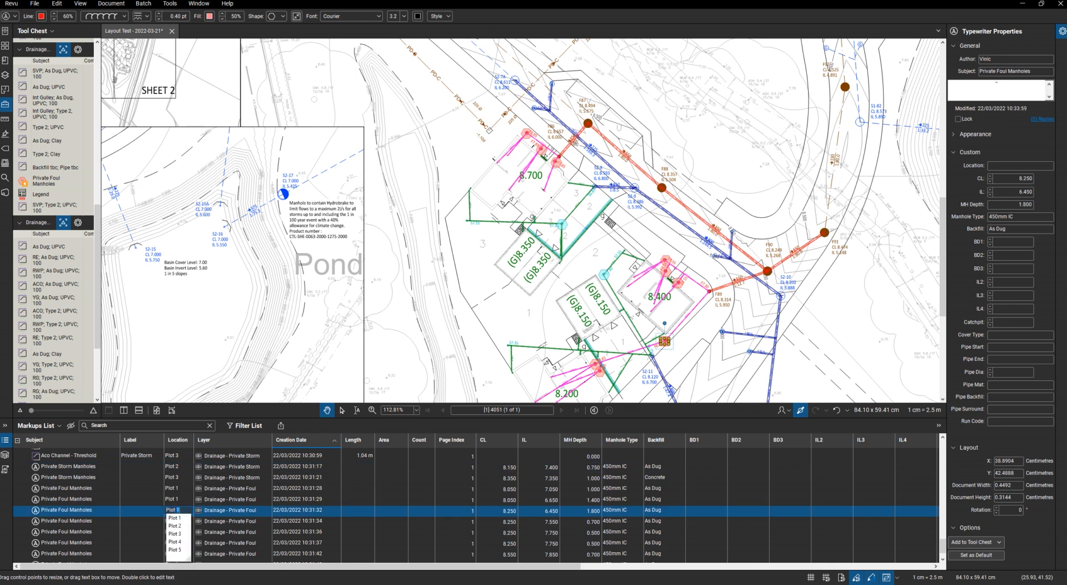
# Check the markups list from end to start for missing locations and save the drawing
pyautogui.scroll(-2, 189, 514)
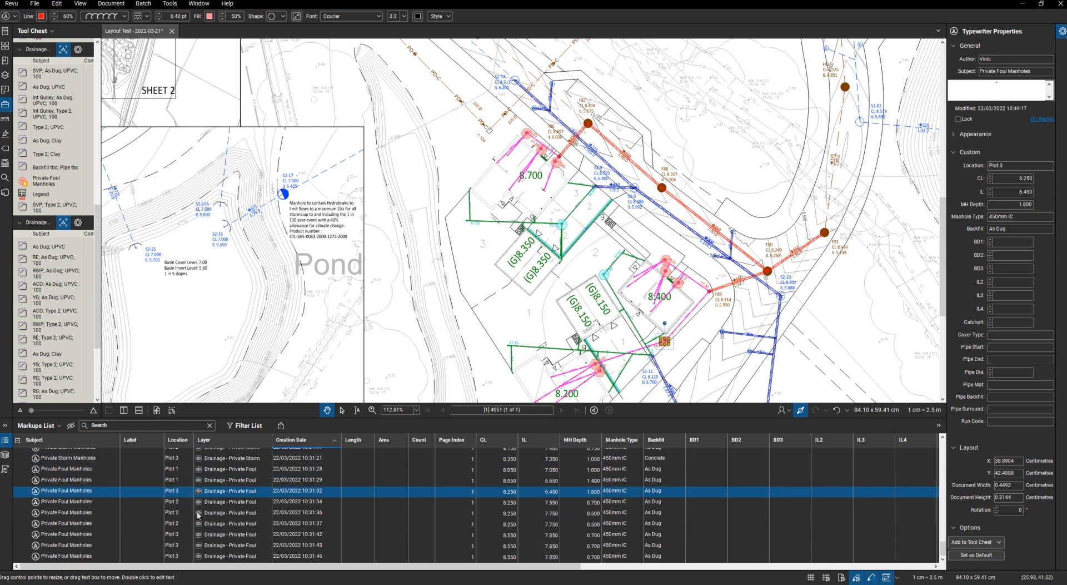
pyautogui.scroll(5, 197, 514)
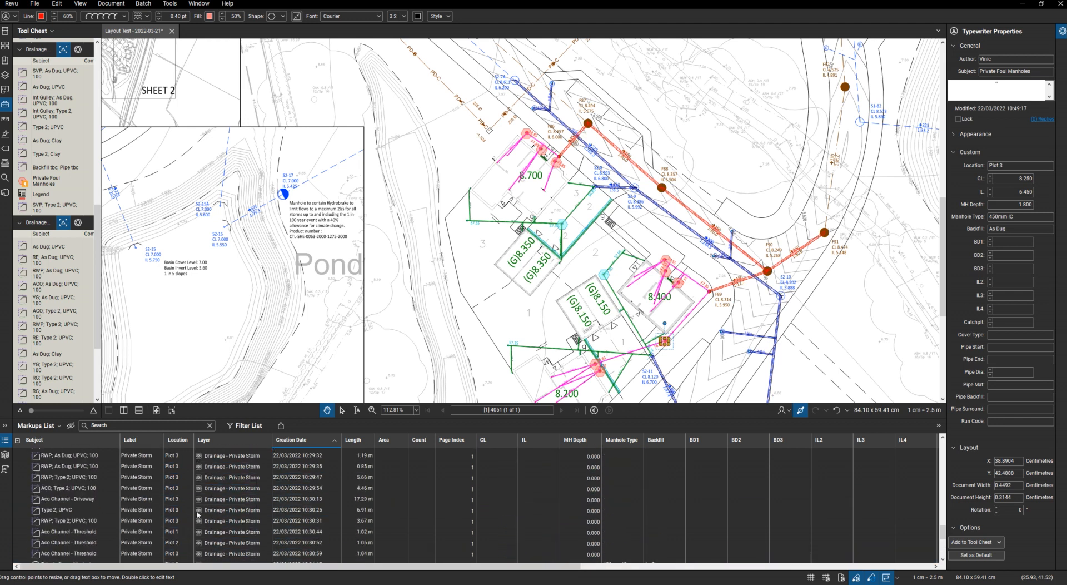
pyautogui.scroll(-5, 198, 515)
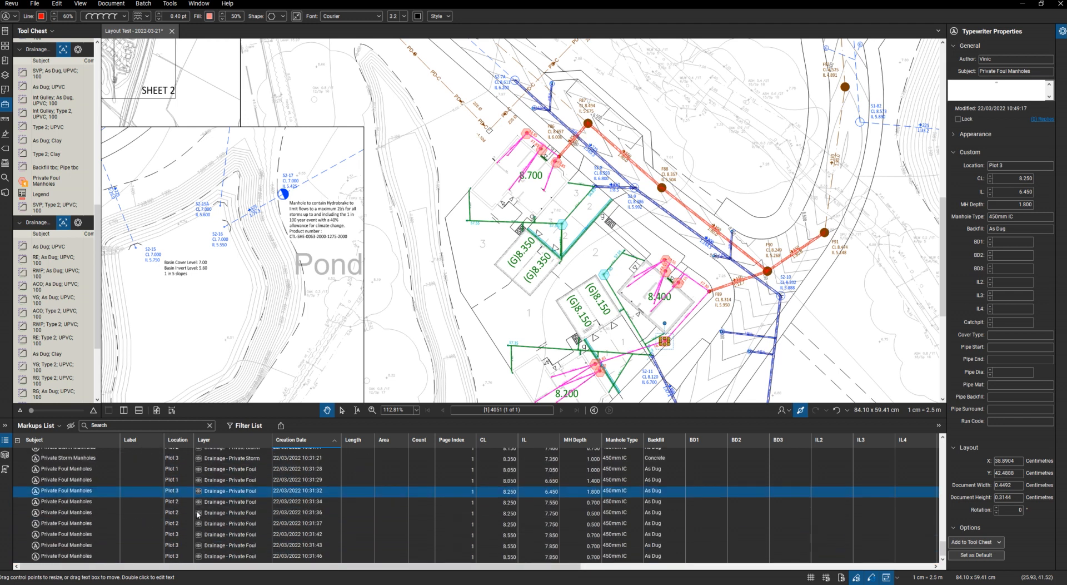
pyautogui.scroll(15, 199, 514)
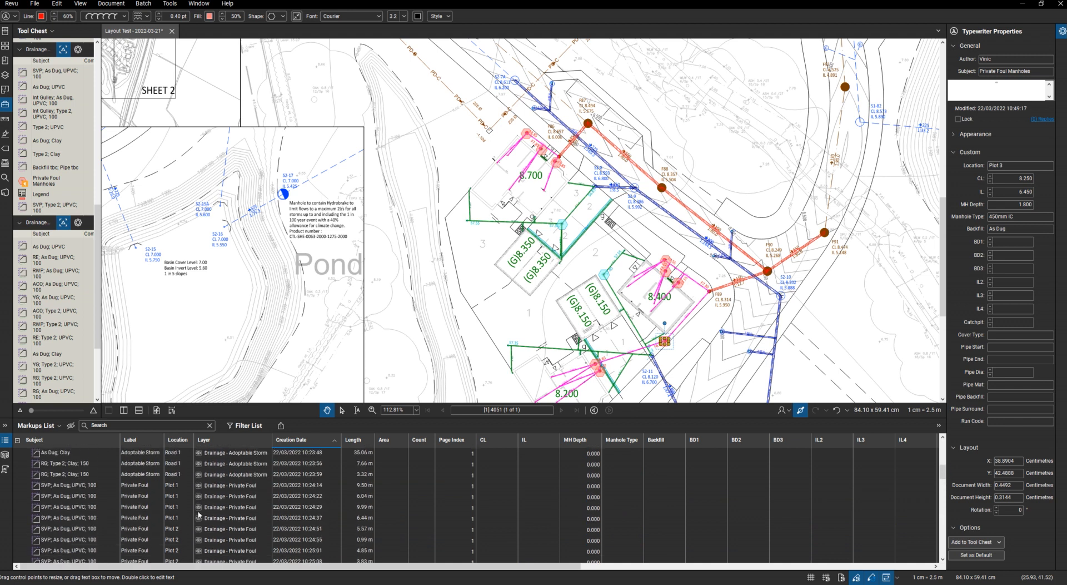
pyautogui.scroll(3, 201, 513)
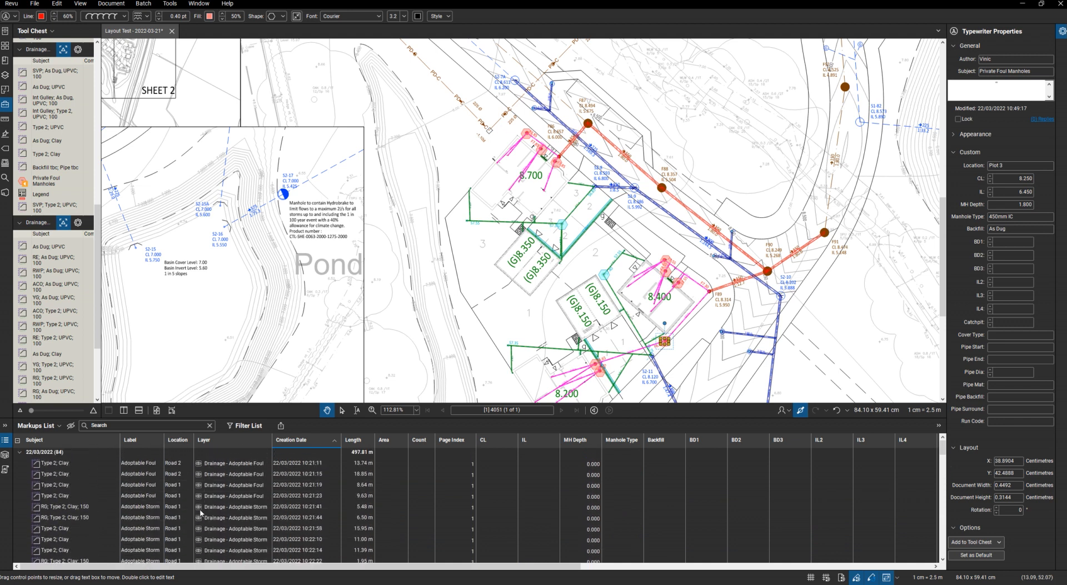
pyautogui.press('Escape')
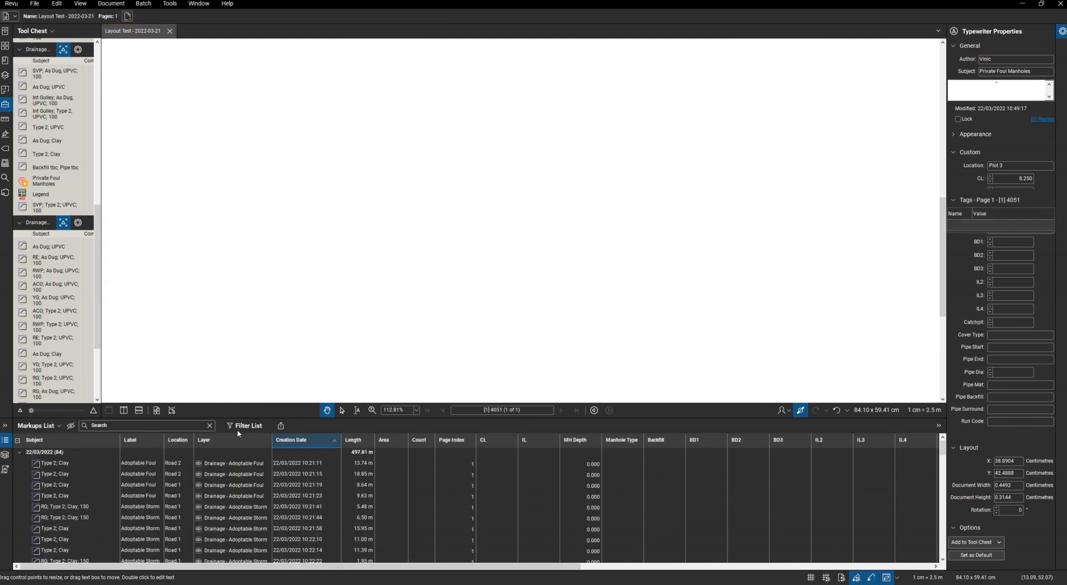
# Export the markups list as a CSV summary named Layout Test - 2022-03-21, including markups and totals and overwriting the existing file
pyautogui.click(282, 426)
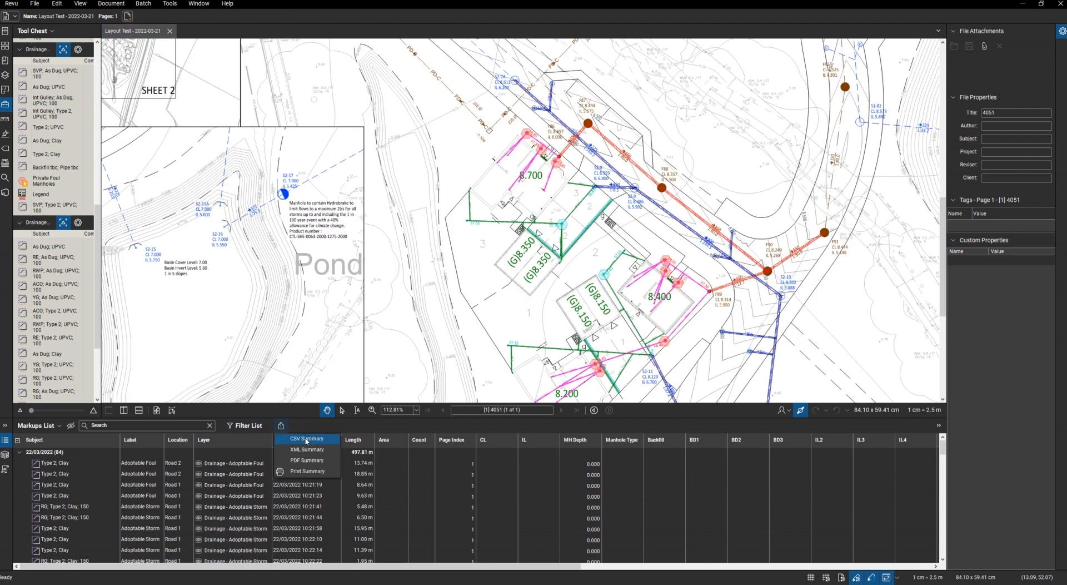
pyautogui.click(306, 439)
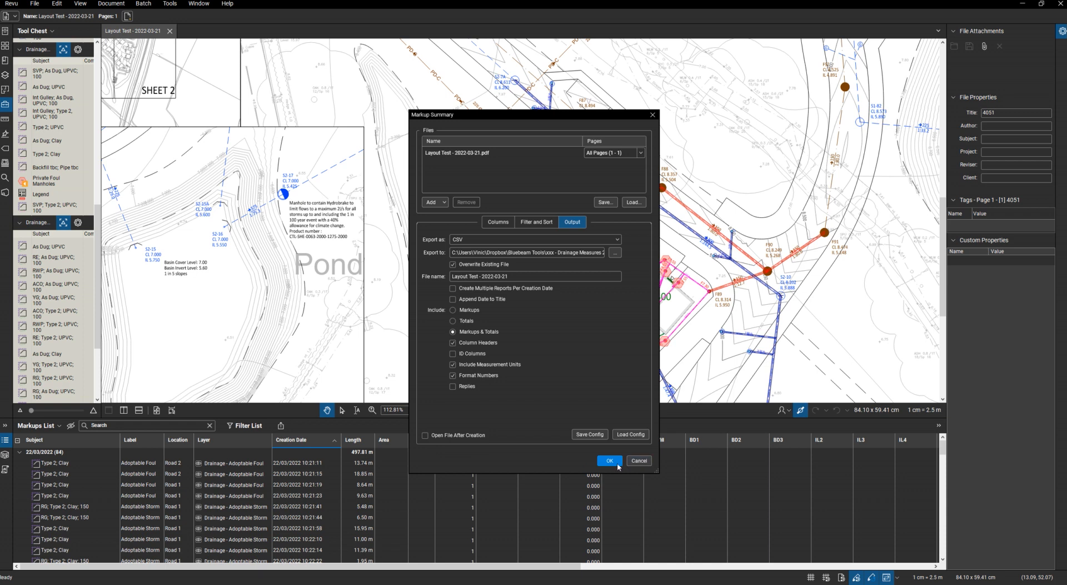
pyautogui.click(614, 461)
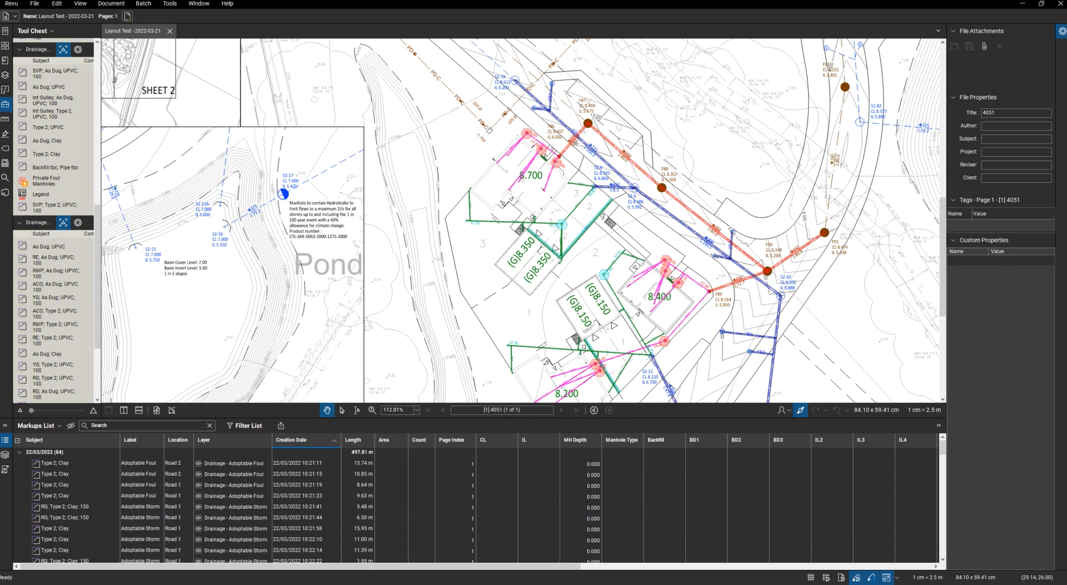
# Switch to the Drainage MASTER 2022-03-21 workbook in Excel and open the Manhole Schedules sheet
pyautogui.doubleClick(469, 9)
pyautogui.moveTo(469, 51); pyautogui.dragTo(1066, 78)
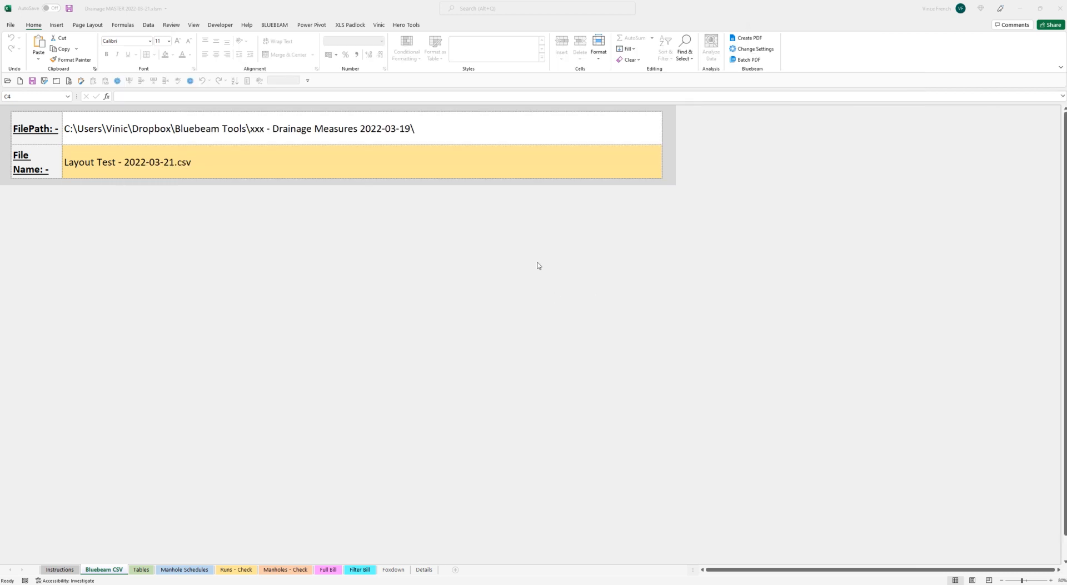
pyautogui.click(189, 569)
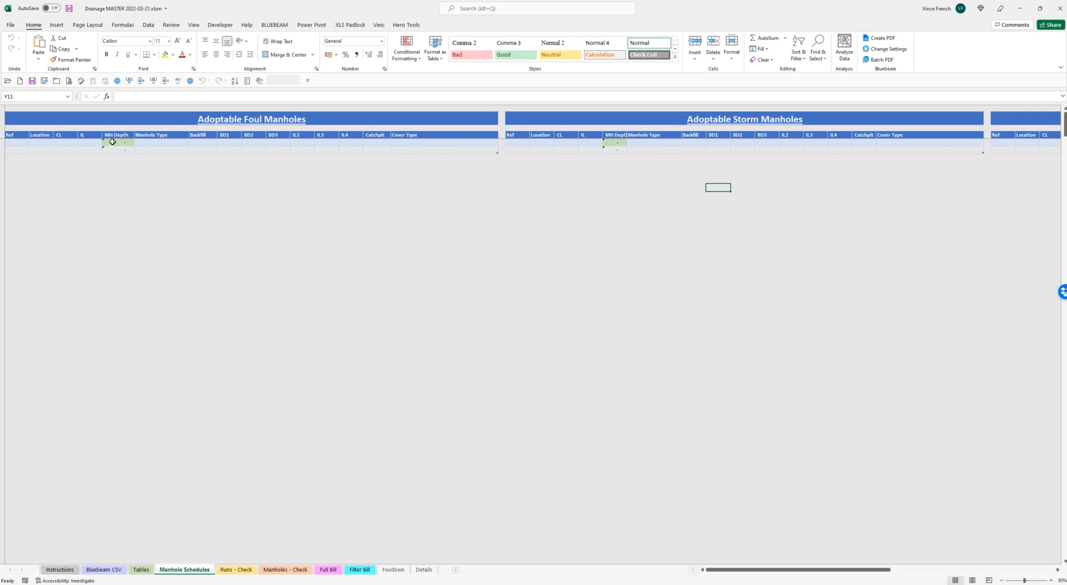
# Enter the references F87, F88, F89, F90, F91 and F86 in the Adoptable Foul Manholes table
pyautogui.click(21, 145)
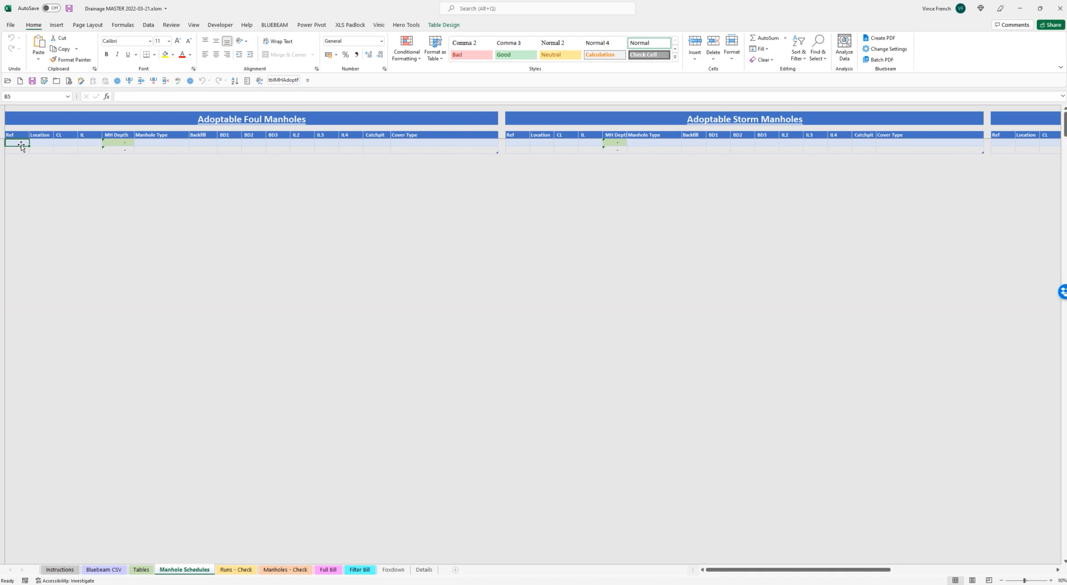
pyautogui.write('F87')
pyautogui.press('Return')
pyautogui.write('F88')
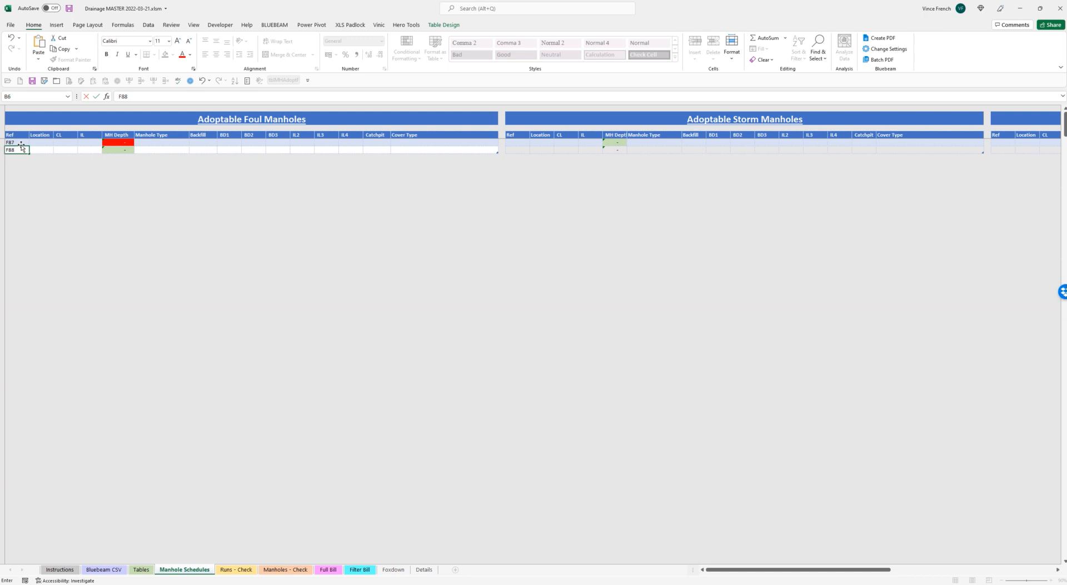
pyautogui.press('Return')
pyautogui.write('F89')
pyautogui.press('Return')
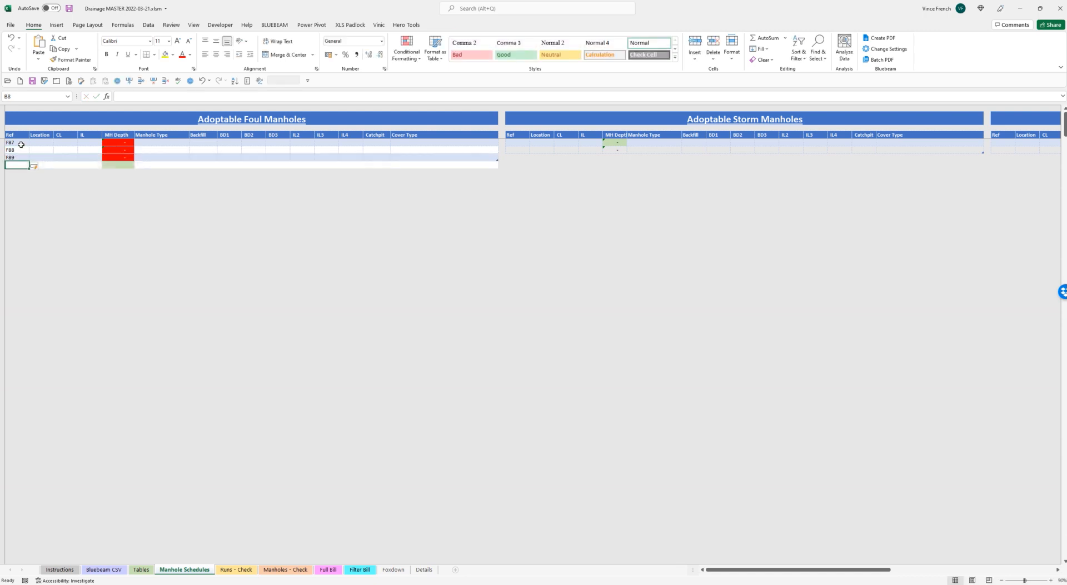
pyautogui.write('F90')
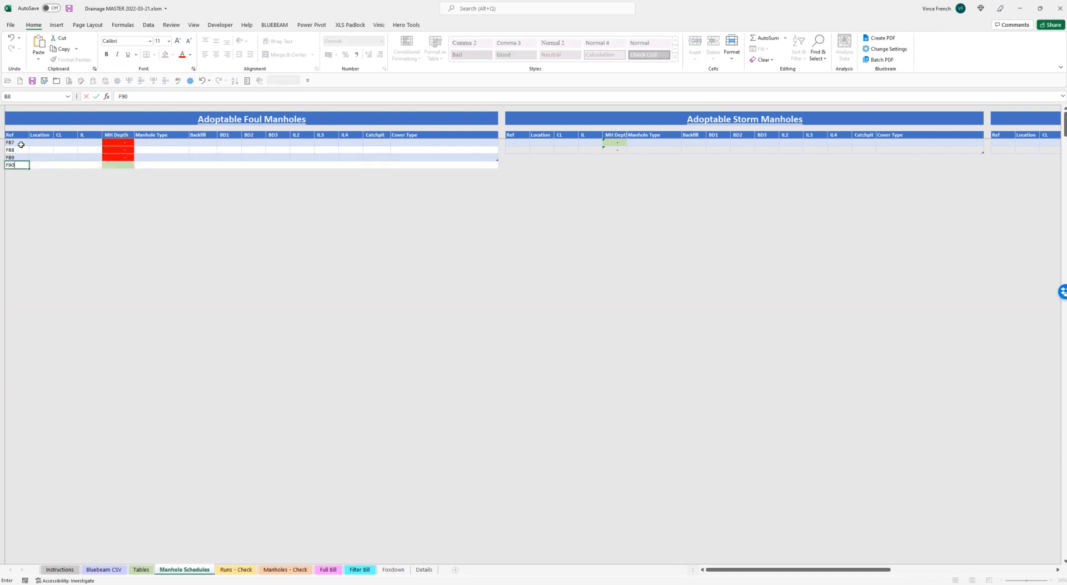
pyautogui.press('Return')
pyautogui.write('F90')
pyautogui.press('Tab')
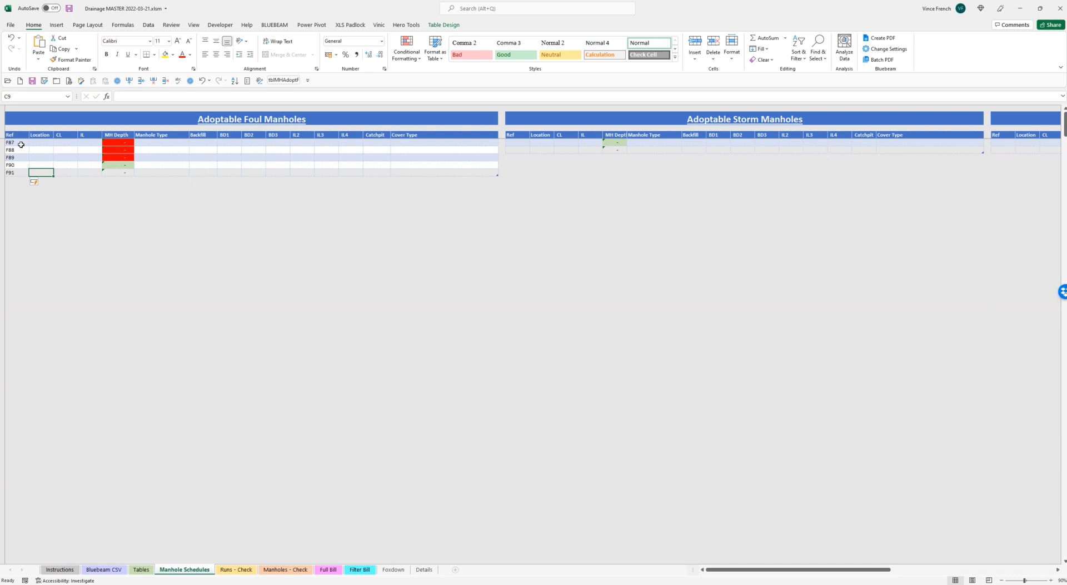
pyautogui.press('Return')
pyautogui.write('F86')
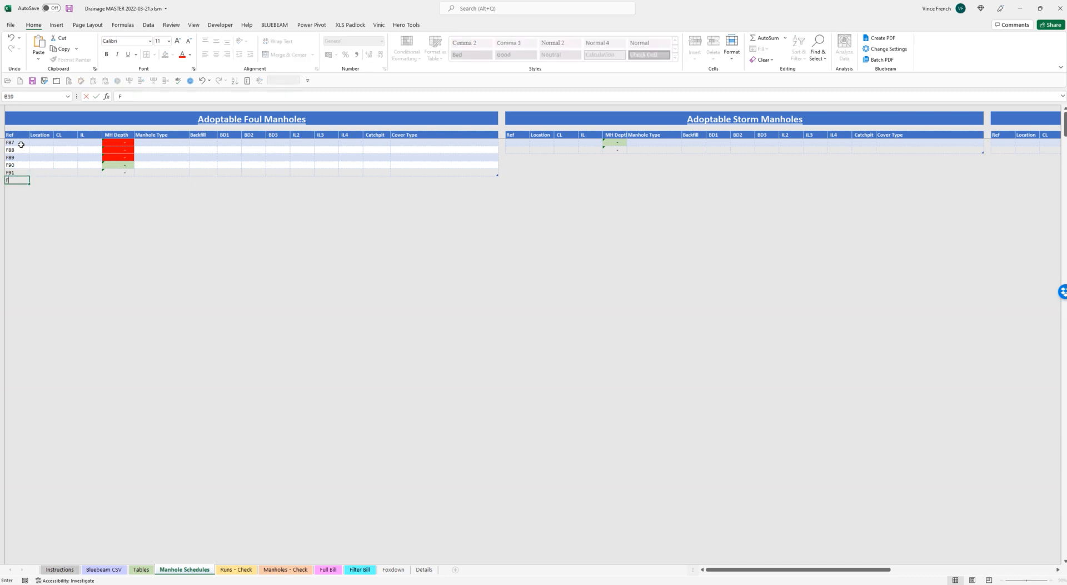
pyautogui.press('Tab')
# Enter Road 2 as the location of manholes F87 and F88 in the Adoptable Foul Manholes table
pyautogui.press('Up')
pyautogui.press('Up')
pyautogui.press('Up')
pyautogui.press('Up')
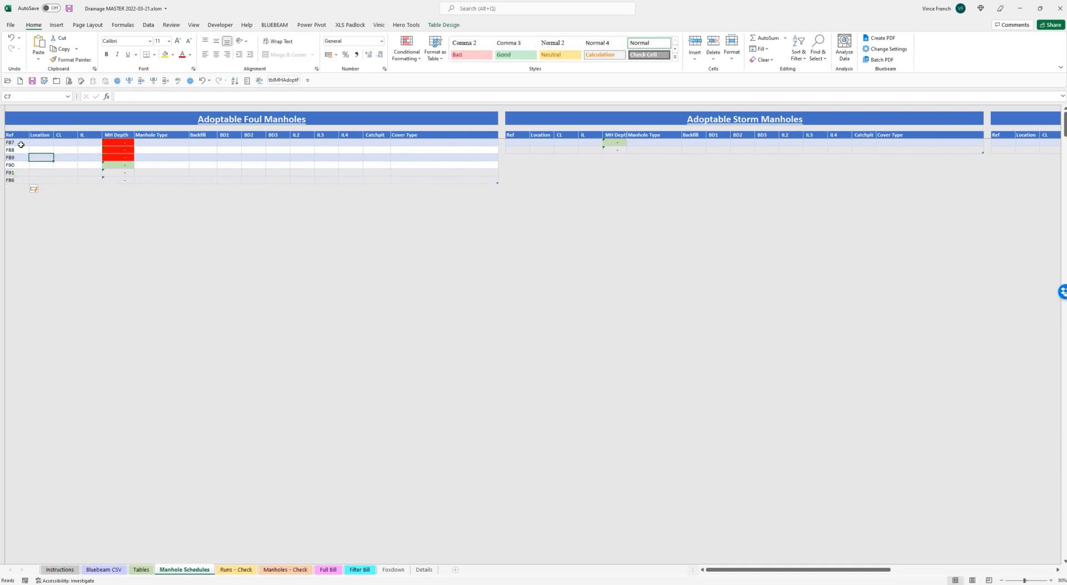
pyautogui.press('Up')
pyautogui.write('Road')
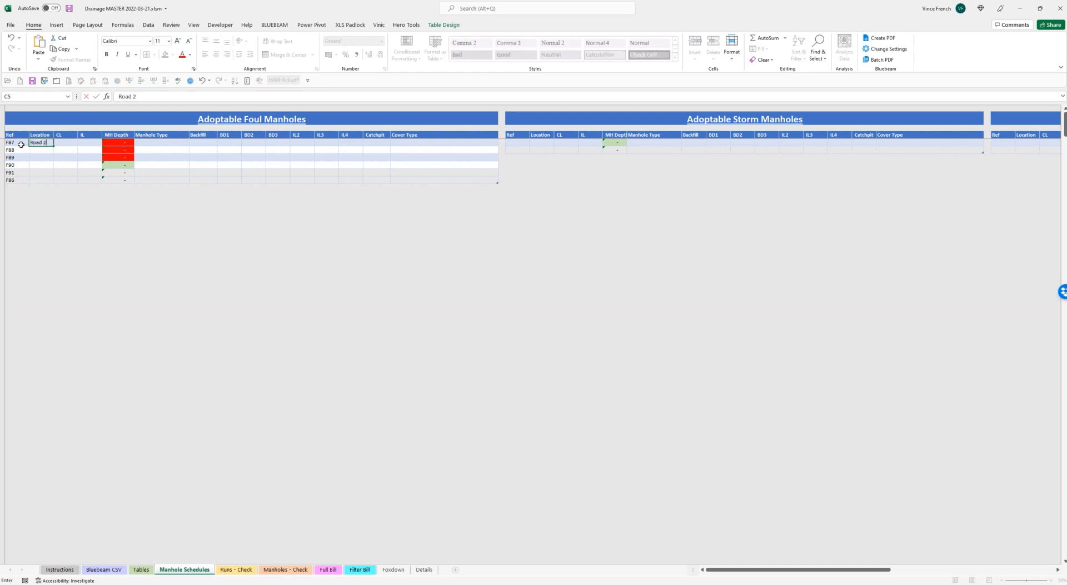
pyautogui.write(' 2')
pyautogui.press('Return')
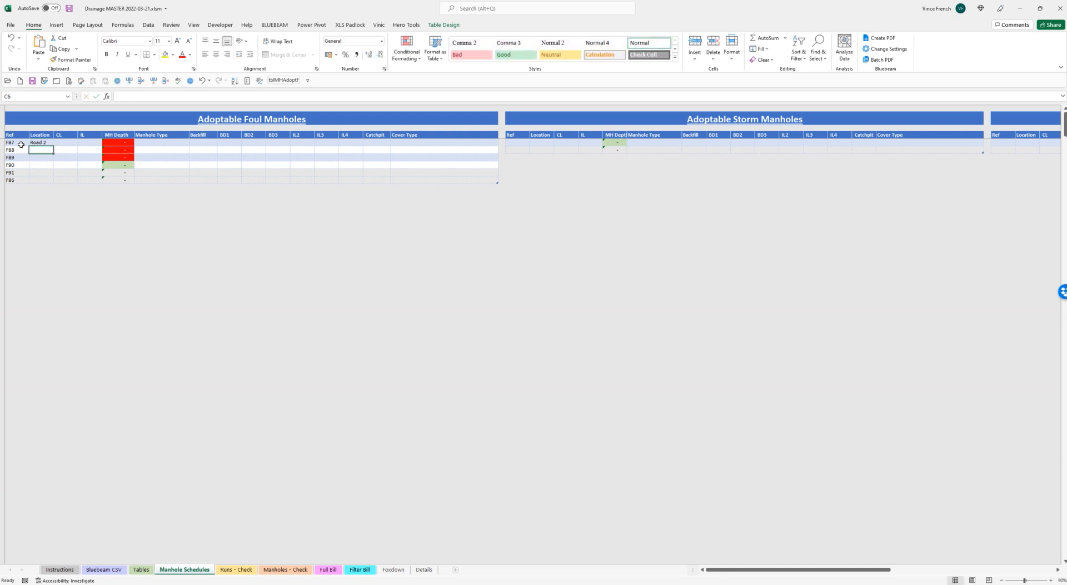
pyautogui.write('road 2')
pyautogui.press('Return')
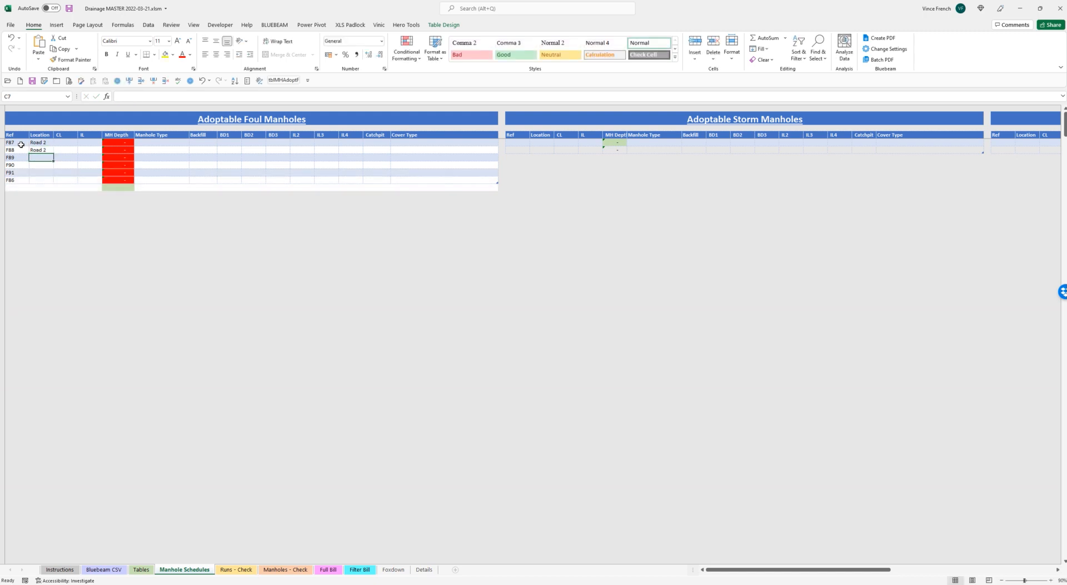
# Enter Road 1 as the location of F89, F90 and F91, and Road 2 for F86
pyautogui.write('r')
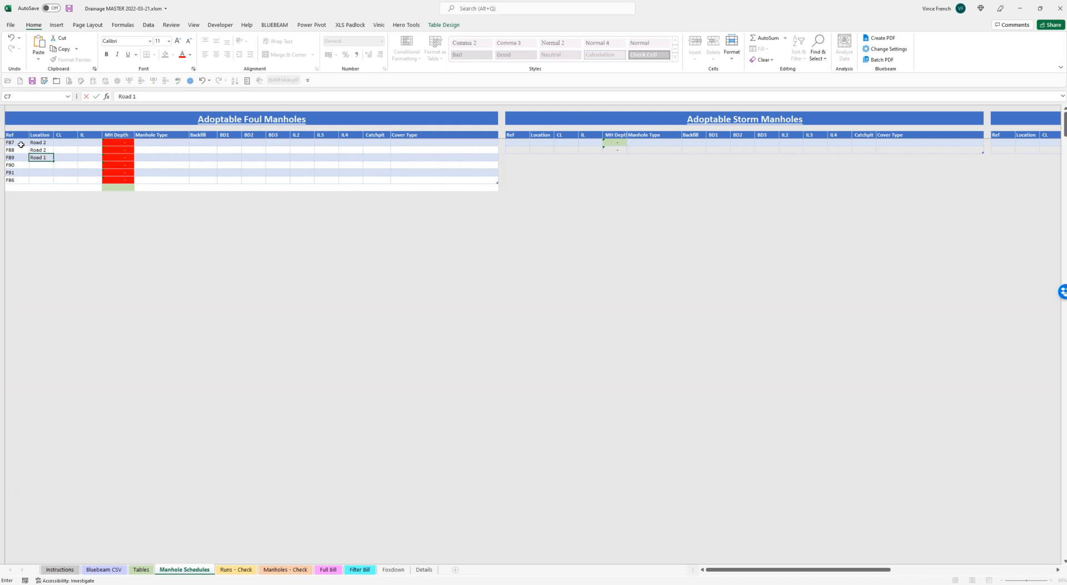
pyautogui.press('Return')
pyautogui.write('Road 1')
pyautogui.press('Return')
pyautogui.write('Rd 1')
pyautogui.press('Return')
pyautogui.press('Up')
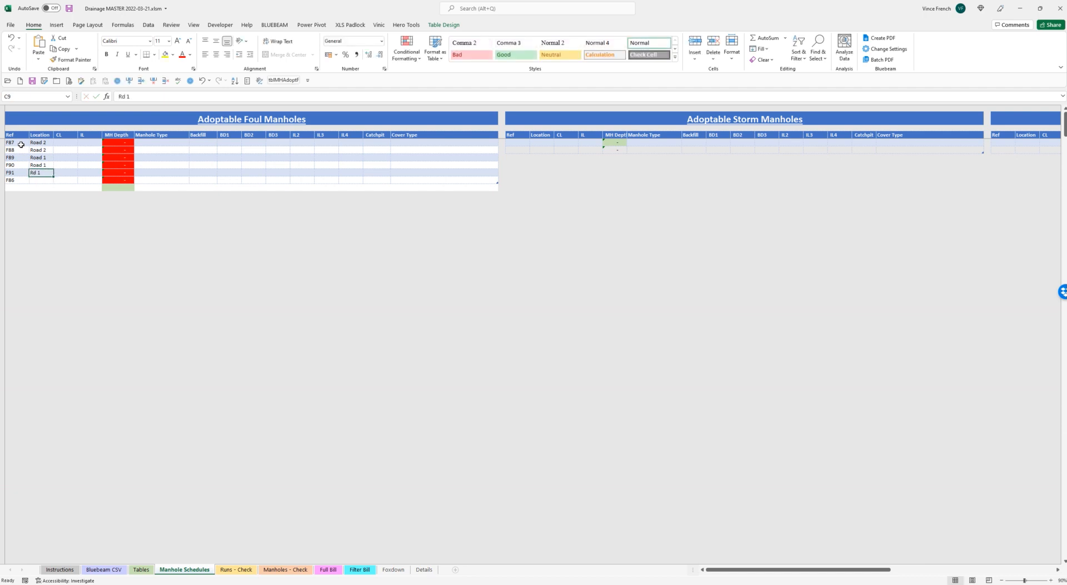
pyautogui.write('Roa')
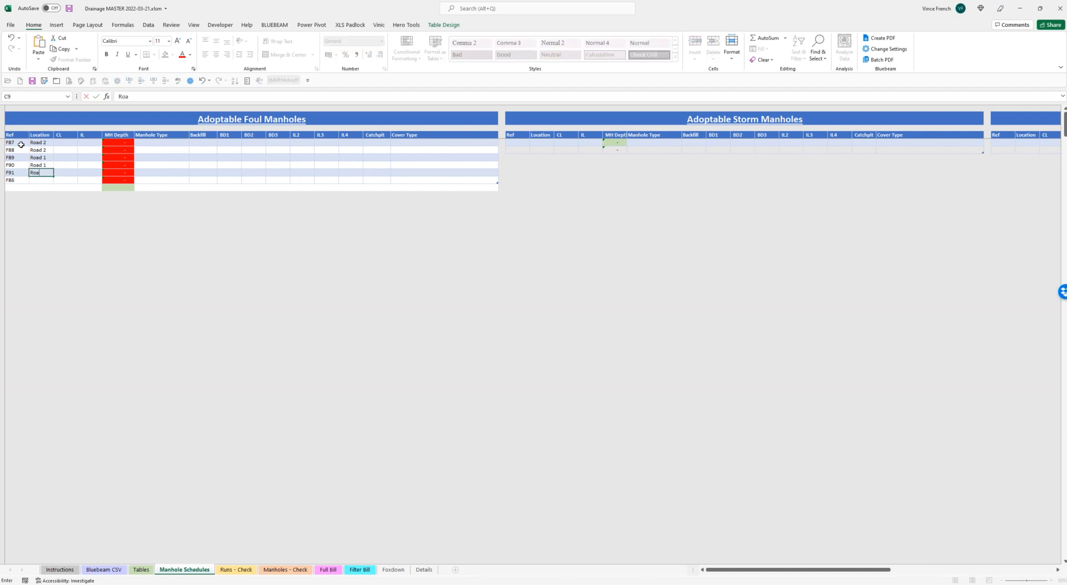
pyautogui.press('Return')
pyautogui.write('R')
pyautogui.press('Return')
# Enter a CL of 8.494 and an IL of 5.675 for foul manhole F87
pyautogui.press('Up')
pyautogui.press('Up')
pyautogui.press('Up')
pyautogui.press('Up')
pyautogui.press('Up')
pyautogui.press('Up')
pyautogui.press('Right')
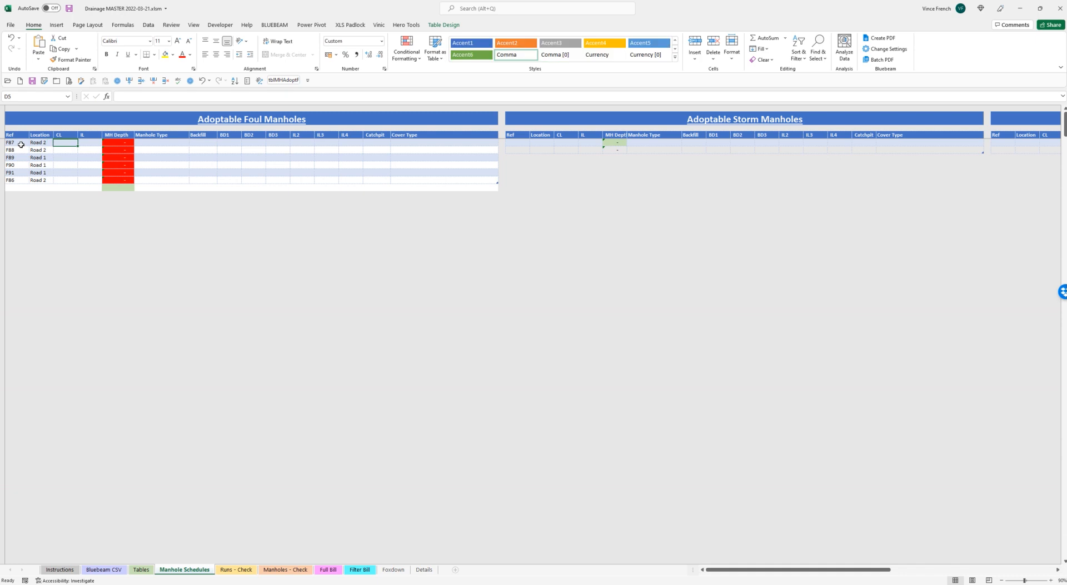
pyautogui.write('8.494')
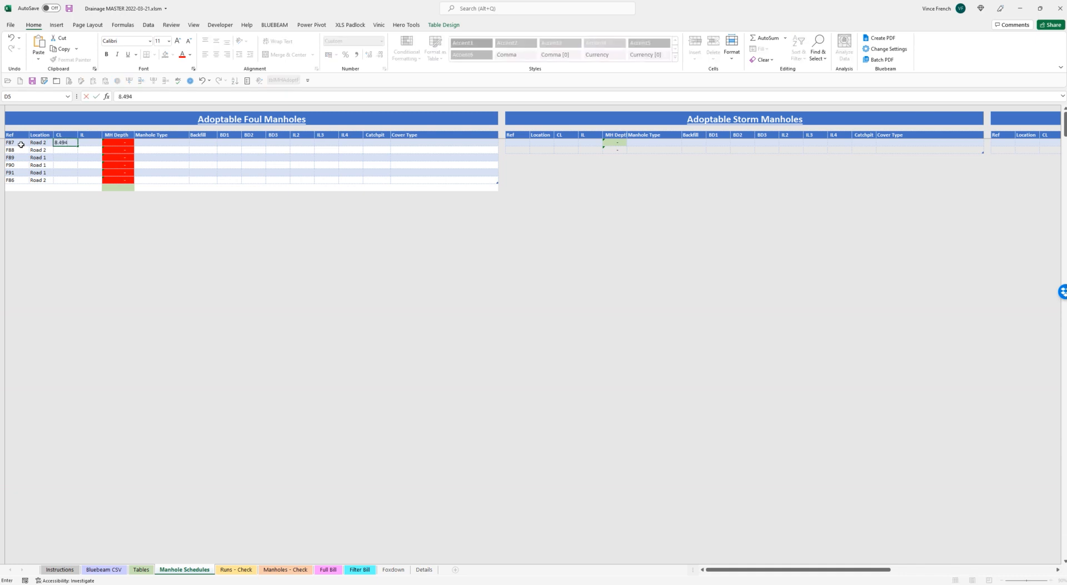
pyautogui.press('Tab')
pyautogui.write('5.6785')
pyautogui.press('BackSpace')
pyautogui.press('BackSpace')
pyautogui.write('5')
pyautogui.press('Return')
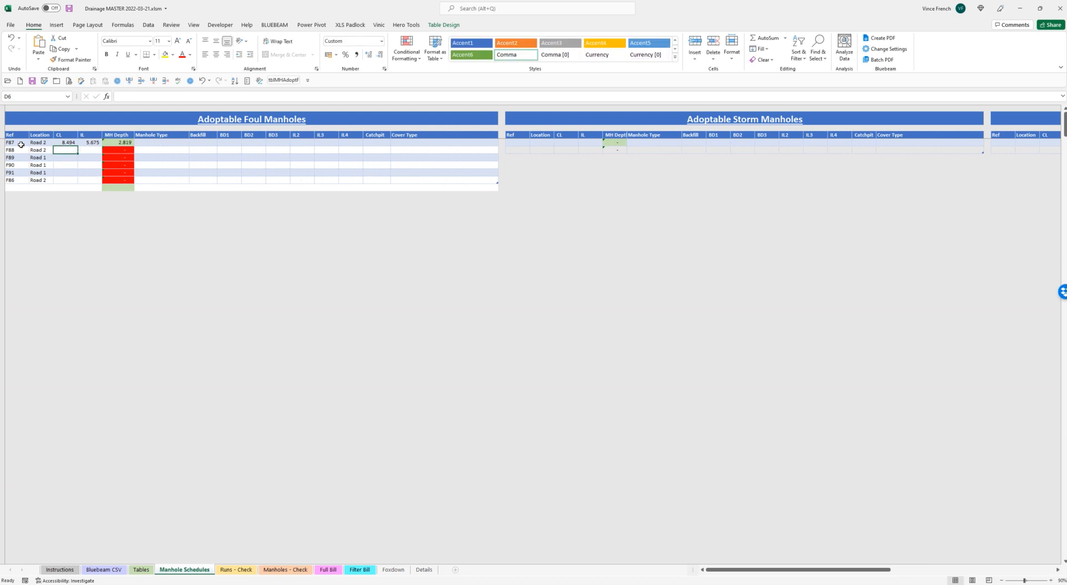
# Enter CL 8.357 and IL 5.504 for F88, and CL 8.314 and IL 5.950 for F89
pyautogui.write('8.357')
pyautogui.press('Tab')
pyautogui.write('5')
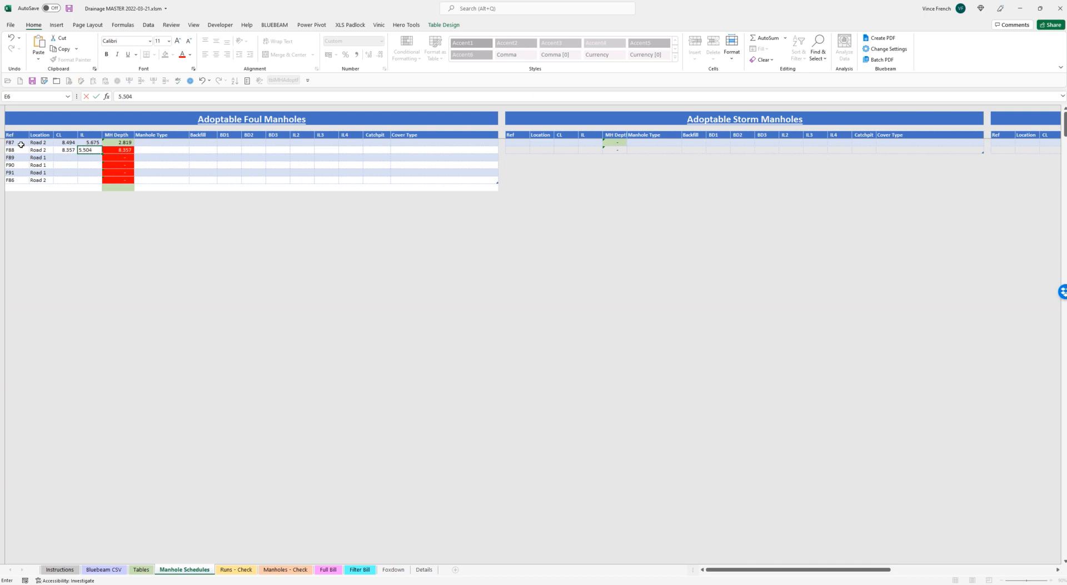
pyautogui.press('Return')
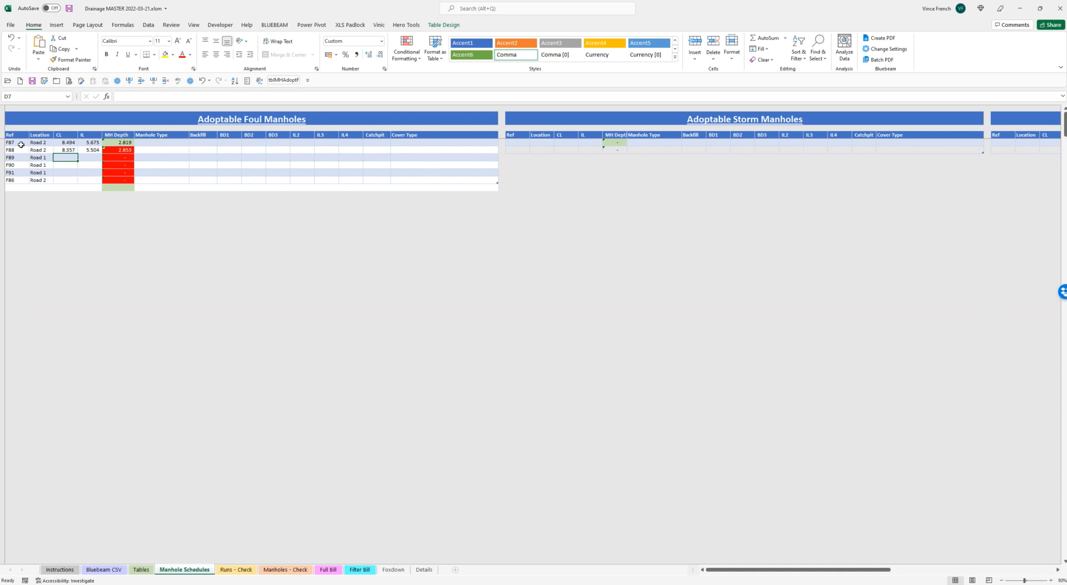
pyautogui.write('8.314')
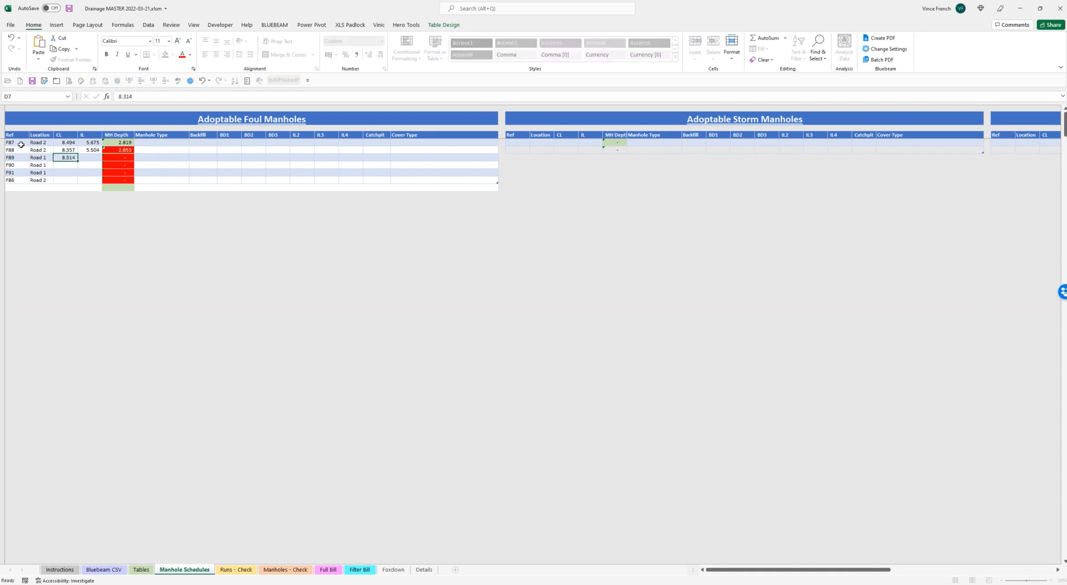
pyautogui.press('Tab')
pyautogui.write('5.950')
pyautogui.hotkey('shift', 'Tab')
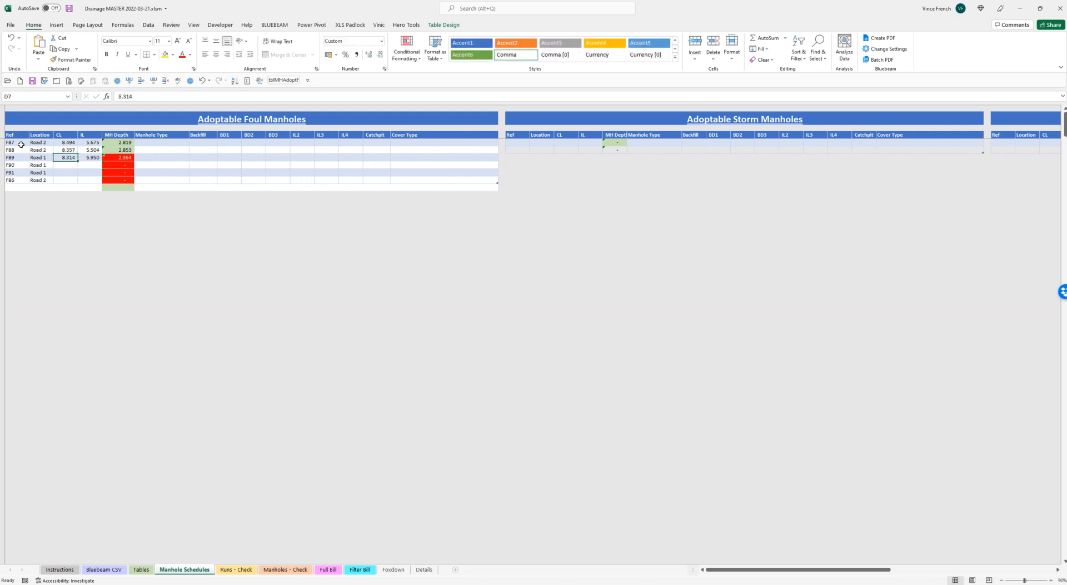
# Overwrite the levels in the F89 row with CL 8.249 and IL 5.268
pyautogui.write('8.249')
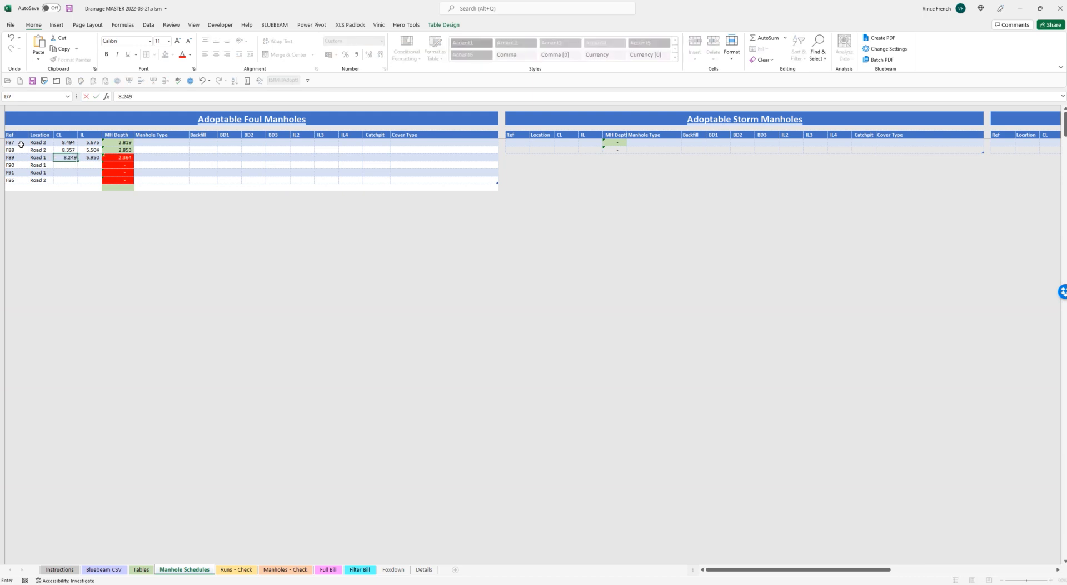
pyautogui.press('Tab')
pyautogui.write('5.268')
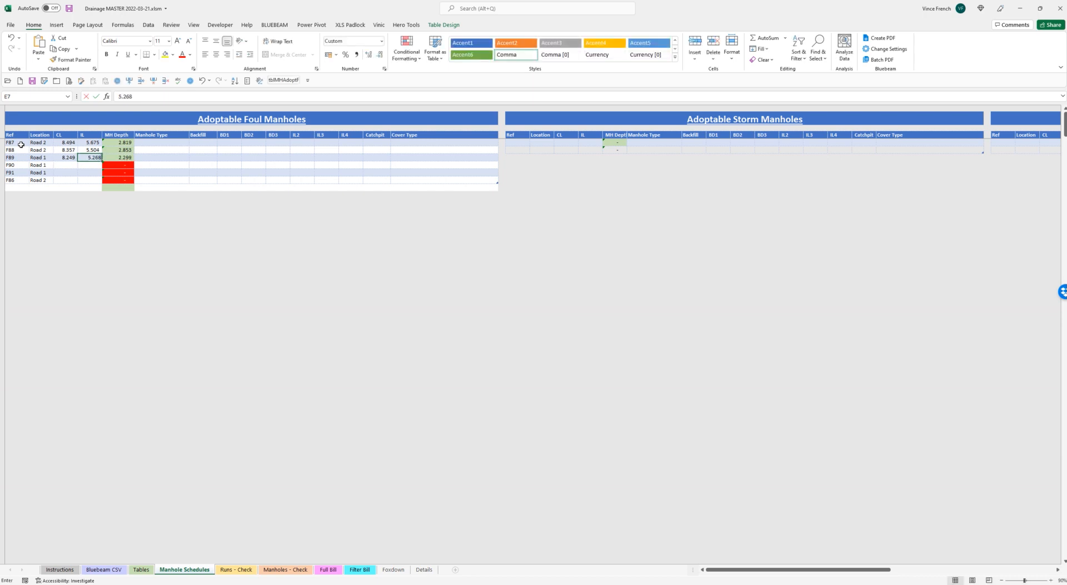
pyautogui.press('Return')
# Correct the F89 levels to CL 8.314 and IL 5.950
pyautogui.press('Up')
pyautogui.write('8.0')
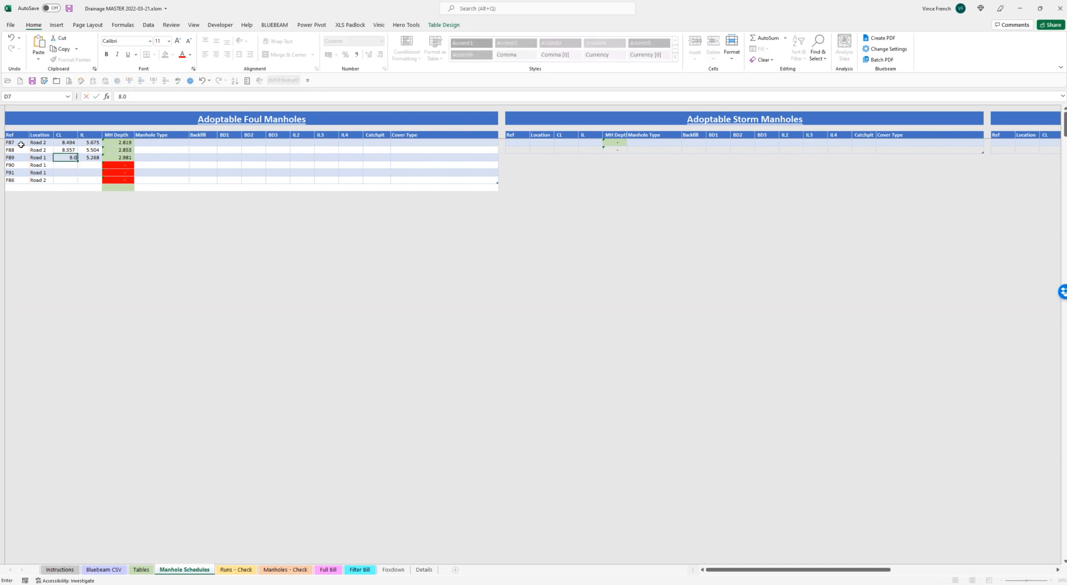
pyautogui.press('BackSpace')
pyautogui.write('314')
pyautogui.press('Tab')
pyautogui.write('5.95')
pyautogui.press('Return')
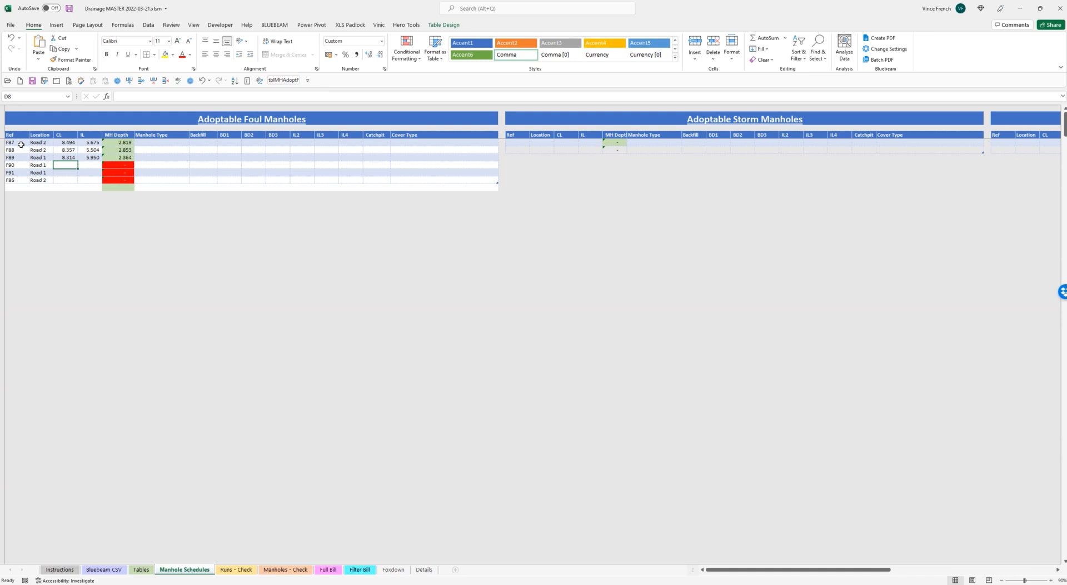
# Enter a CL of 8.249 and an IL of 5.268 for foul manhole F90
pyautogui.write('8')
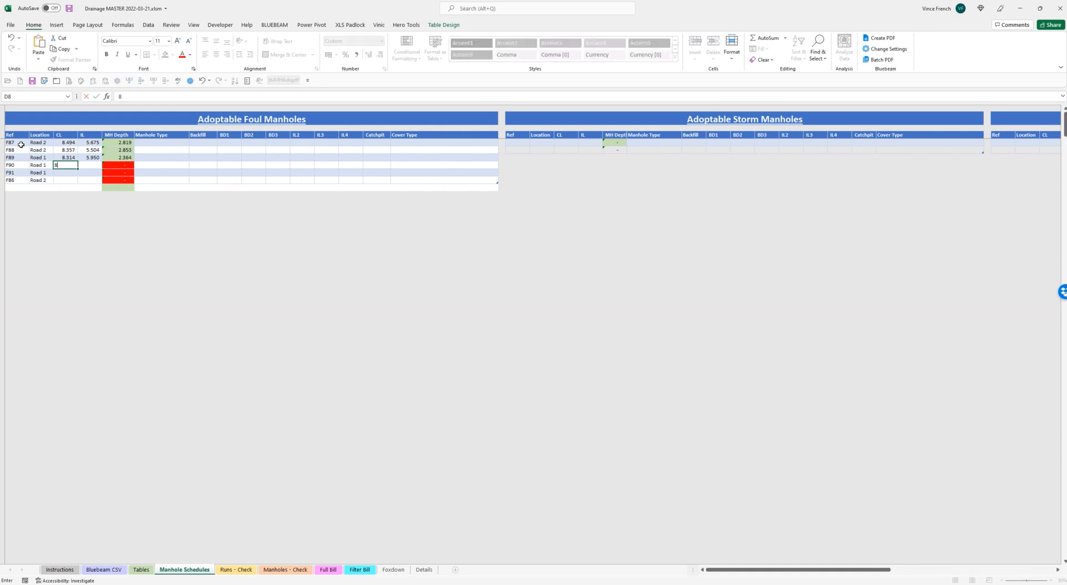
pyautogui.write('249')
pyautogui.press('Tab')
pyautogui.write('5.268')
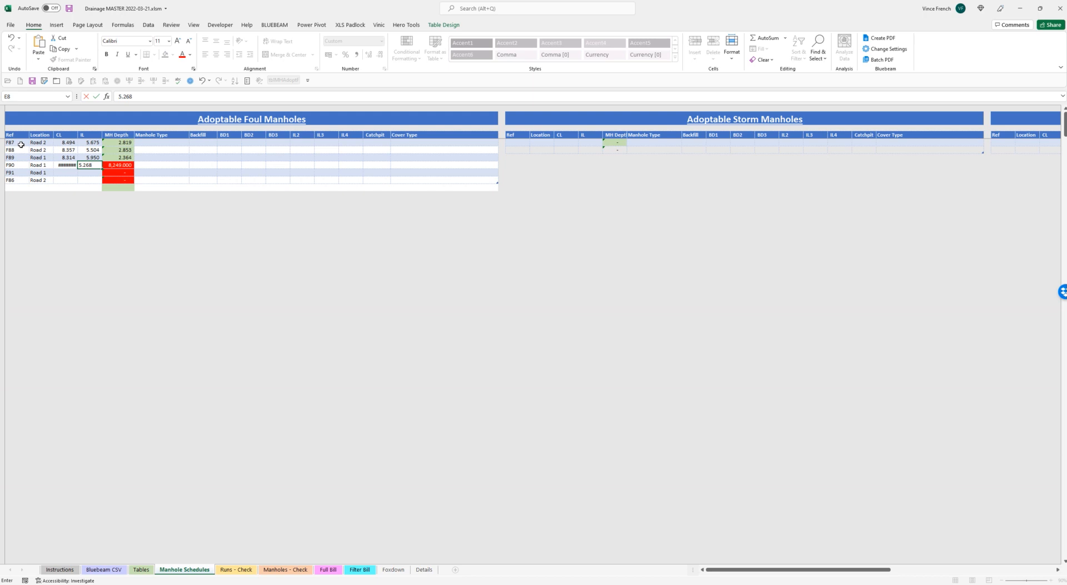
pyautogui.press('Return')
pyautogui.press('Up')
pyautogui.write('8.249')
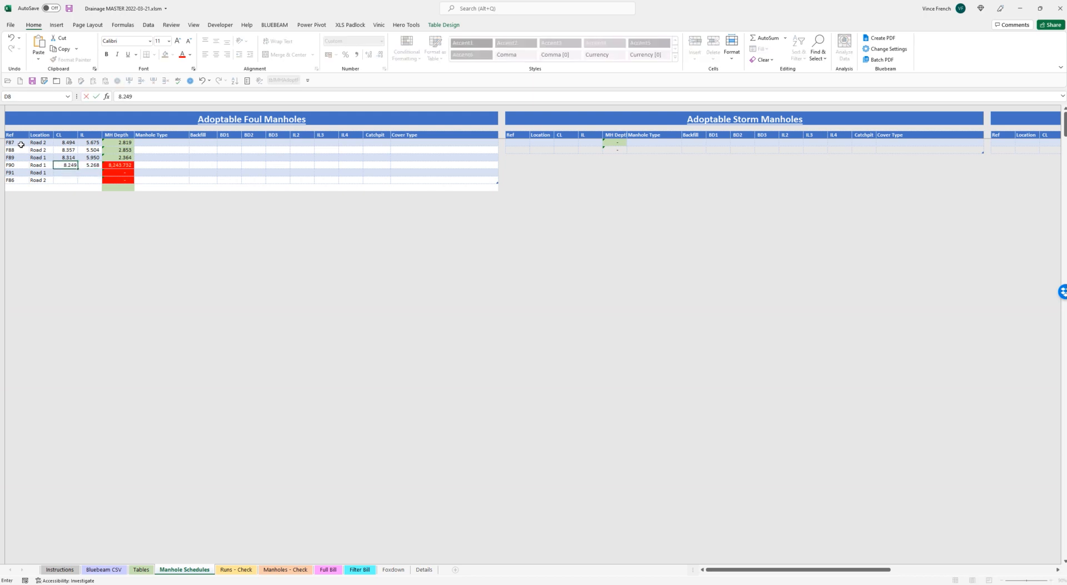
pyautogui.press('Return')
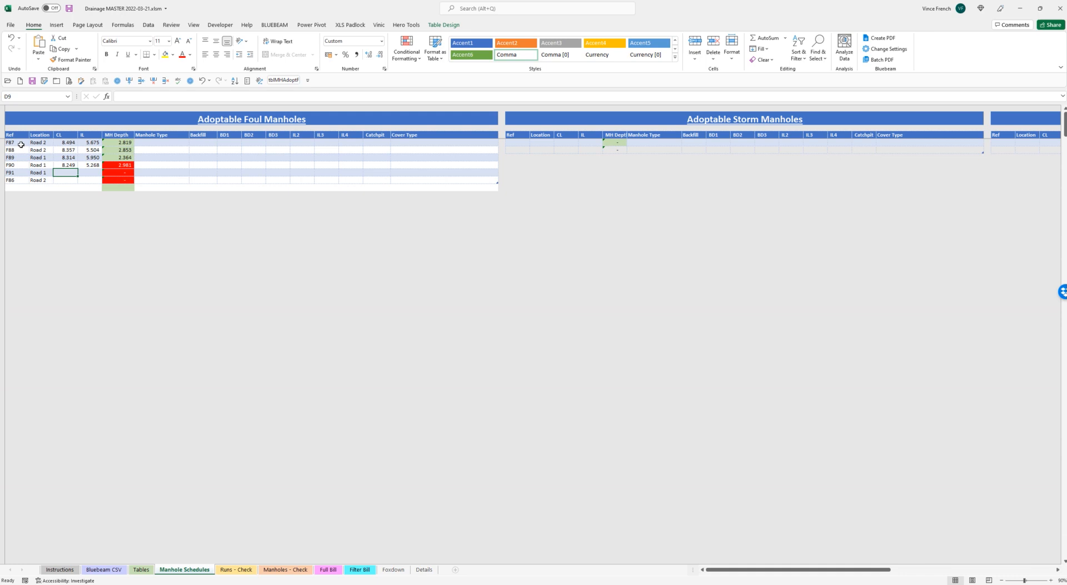
# Enter CL 8.474 and IL 5.148 for F91, and CL 8.657 and IL 6.000 for F86
pyautogui.write('8.474')
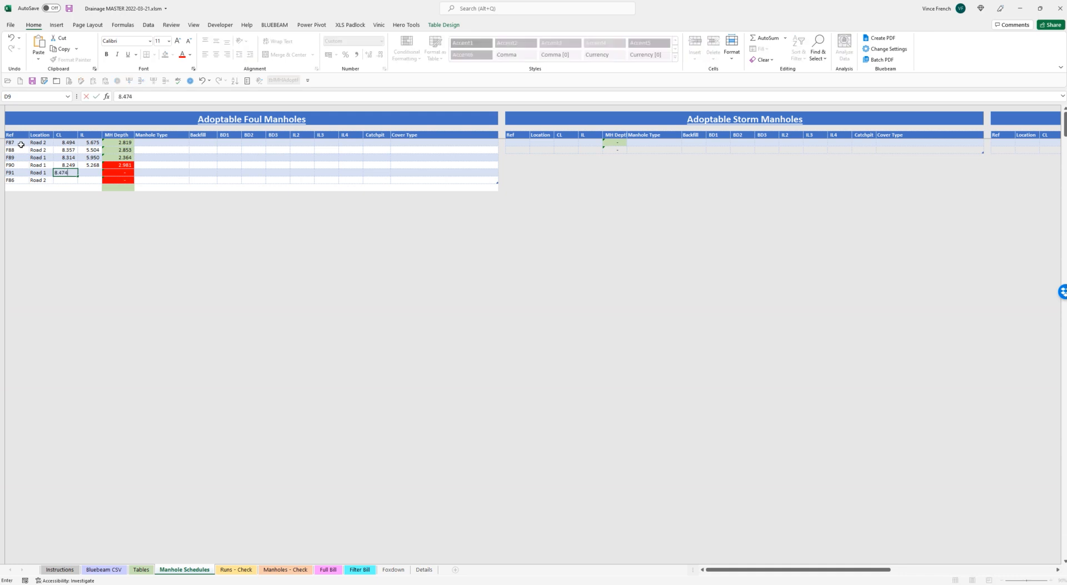
pyautogui.press('Tab')
pyautogui.write('5.148')
pyautogui.press('Return')
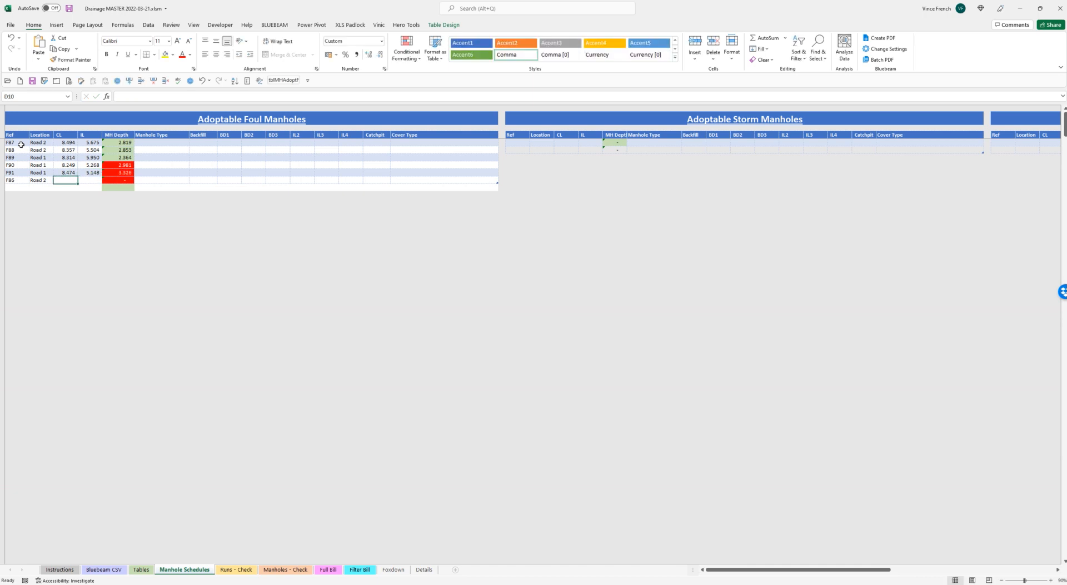
pyautogui.write('8.6')
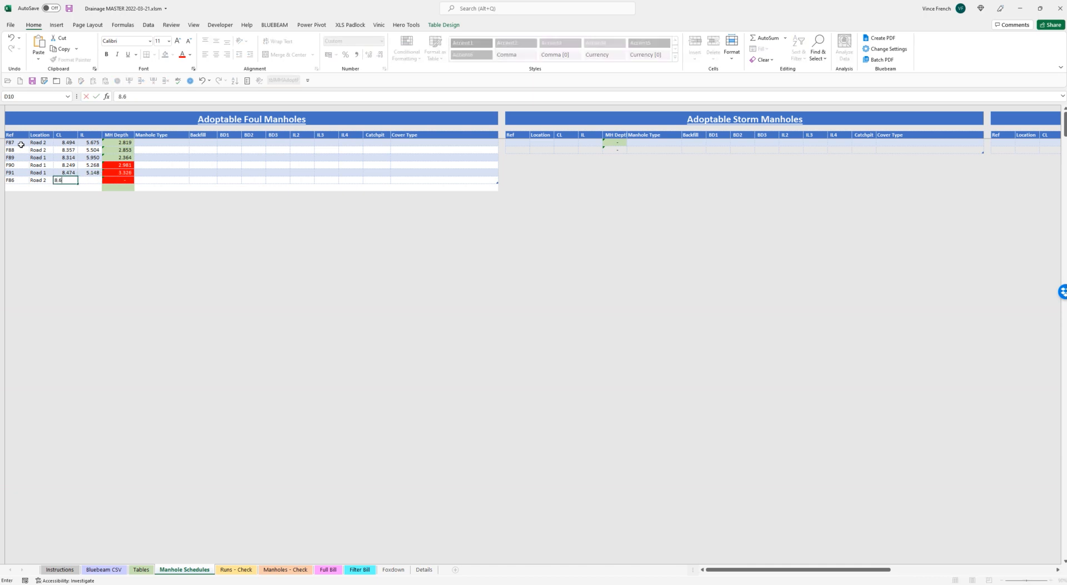
pyautogui.write('57')
pyautogui.press('Tab')
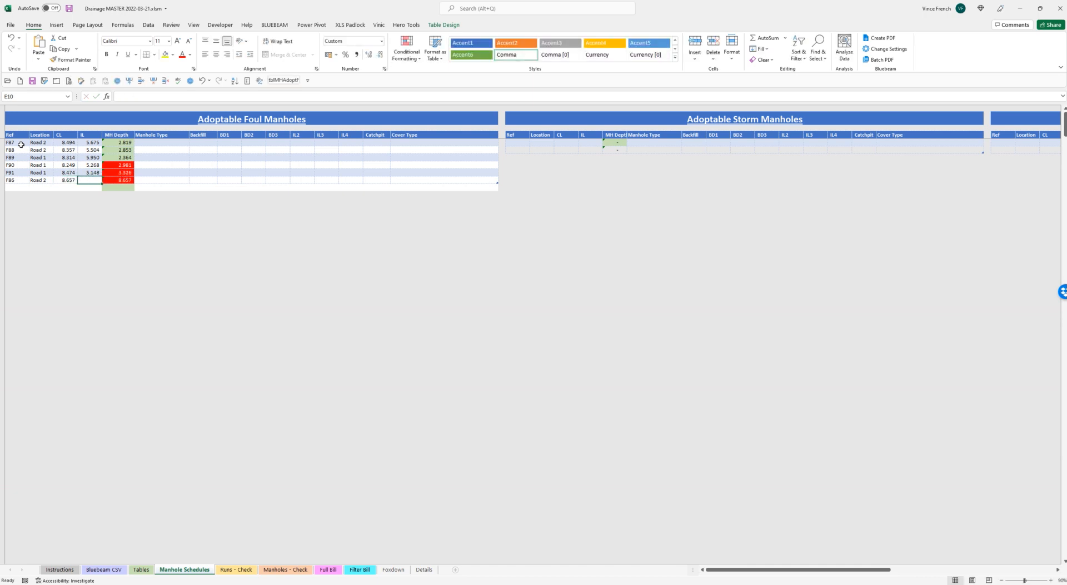
pyautogui.write('6')
pyautogui.press('Tab')
# Enter 1200mm PCC as the manhole type for F87 and copy it to F88
pyautogui.press('Up')
pyautogui.press('Up')
pyautogui.press('Up')
pyautogui.press('Up')
pyautogui.press('Up')
pyautogui.press('Right')
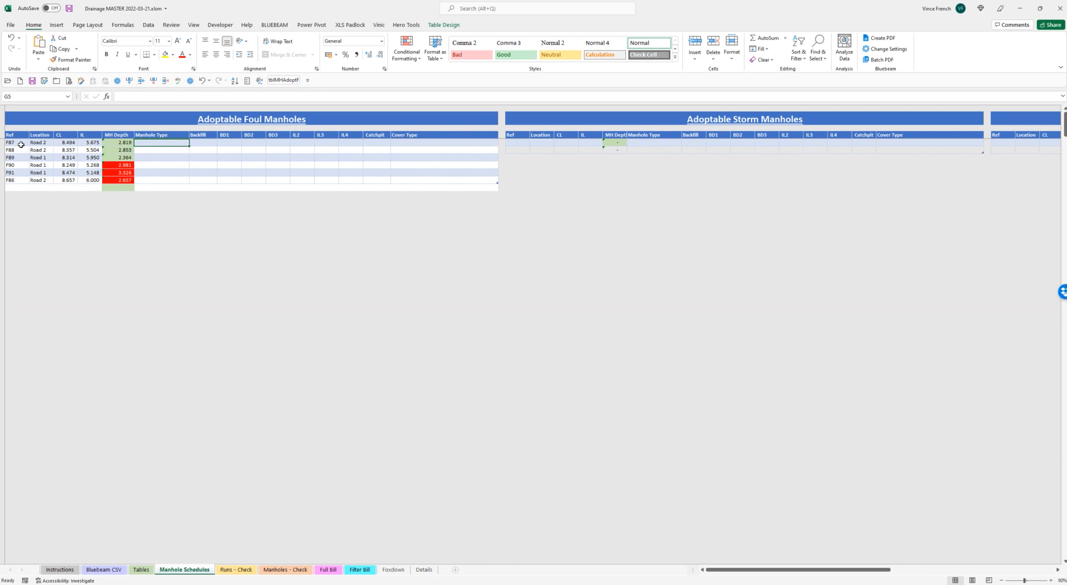
pyautogui.write('100')
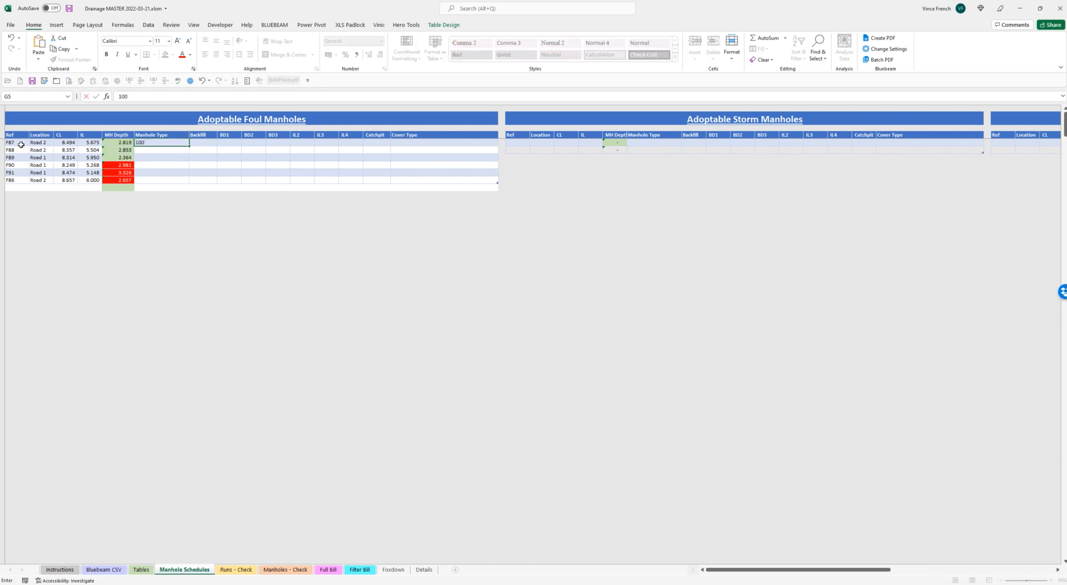
pyautogui.press('BackSpace')
pyautogui.write('00mm PCC')
pyautogui.press('Return')
pyautogui.press('Up')
pyautogui.hotkey('ctrl', 'c')
pyautogui.press('Down')
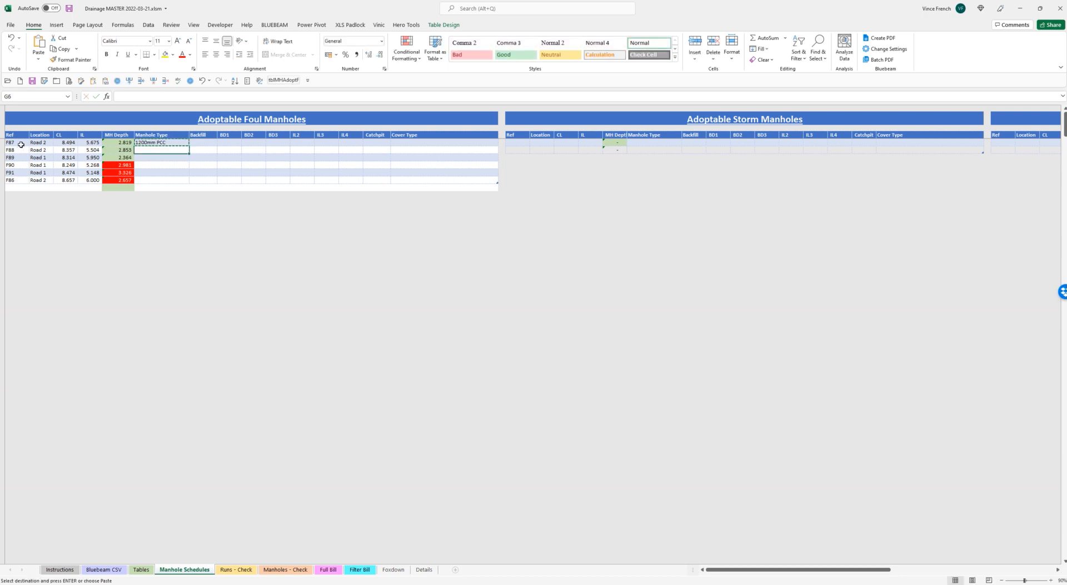
pyautogui.hotkey('ctrl', 'v')
# Paste the 1200mm PCC manhole type into the F90 and F91 rows
pyautogui.press('Down')
pyautogui.press('Down')
pyautogui.press('Return')
pyautogui.hotkey('ctrl', 'v')
pyautogui.press('Down')
pyautogui.hotkey('ctrl', 'v')
# Enter 450mm IC as the manhole type for F89 and F86
pyautogui.press('Up')
pyautogui.press('Up')
pyautogui.write('450mm IC')
pyautogui.press('Down')
pyautogui.press('Down')
pyautogui.press('Down')
pyautogui.write('4')
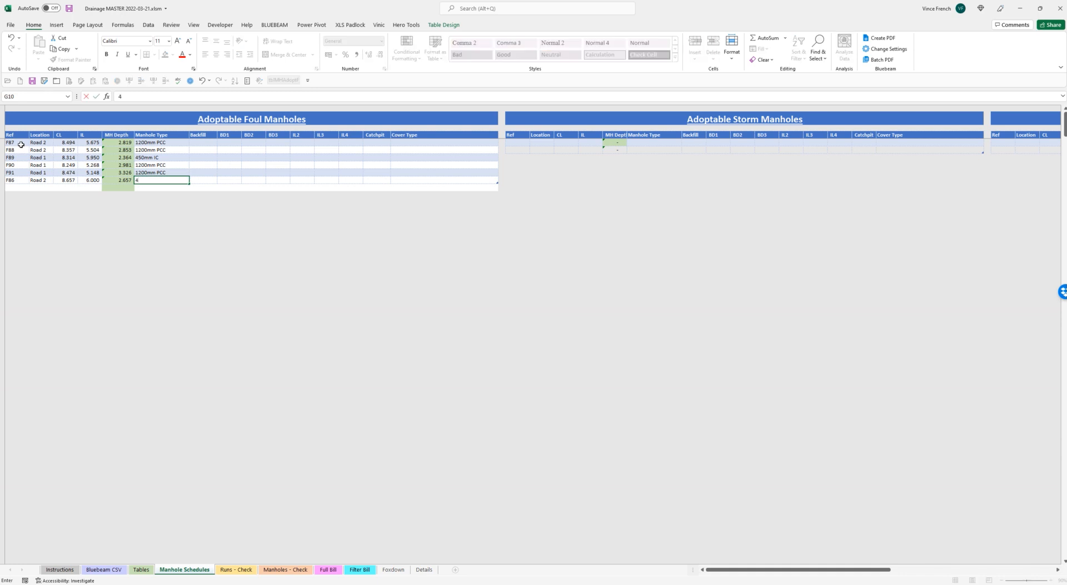
pyautogui.press('BackSpace')
pyautogui.write('50m')
pyautogui.press('Tab')
# Enter Concrete as the backfill for foul manholes F87 and F88
pyautogui.press('Up')
pyautogui.press('Up')
pyautogui.press('Up')
pyautogui.press('Up')
pyautogui.press('Up')
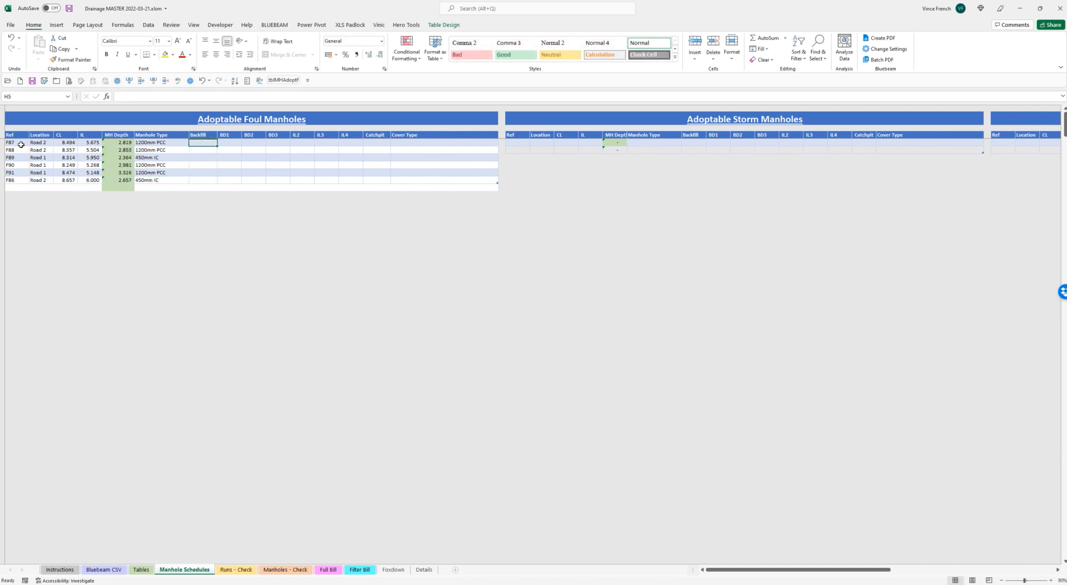
pyautogui.write('Con')
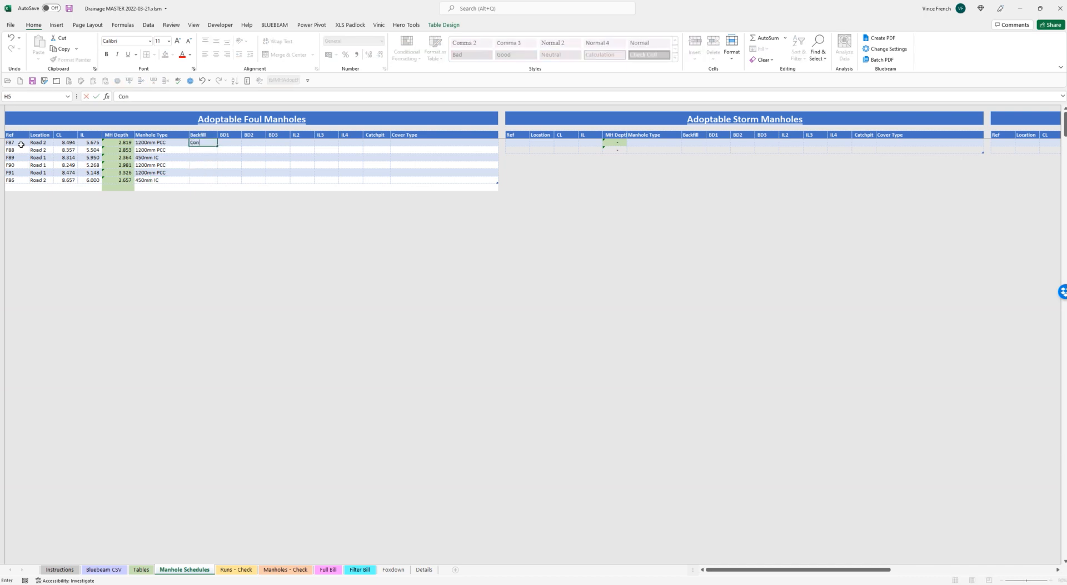
pyautogui.write('crete')
pyautogui.press('Return')
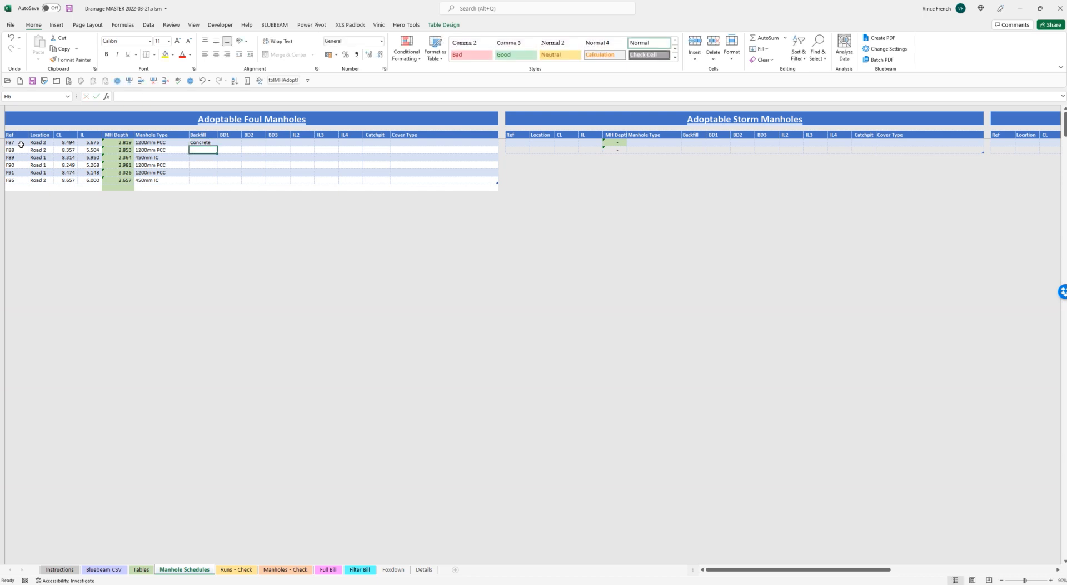
pyautogui.write('concrete')
pyautogui.press('Return')
# Enter As Dug as the backfill for foul manholes F89 and F86, and Concrete for F90 and F91
pyautogui.write('As Dug')
pyautogui.write('Con')
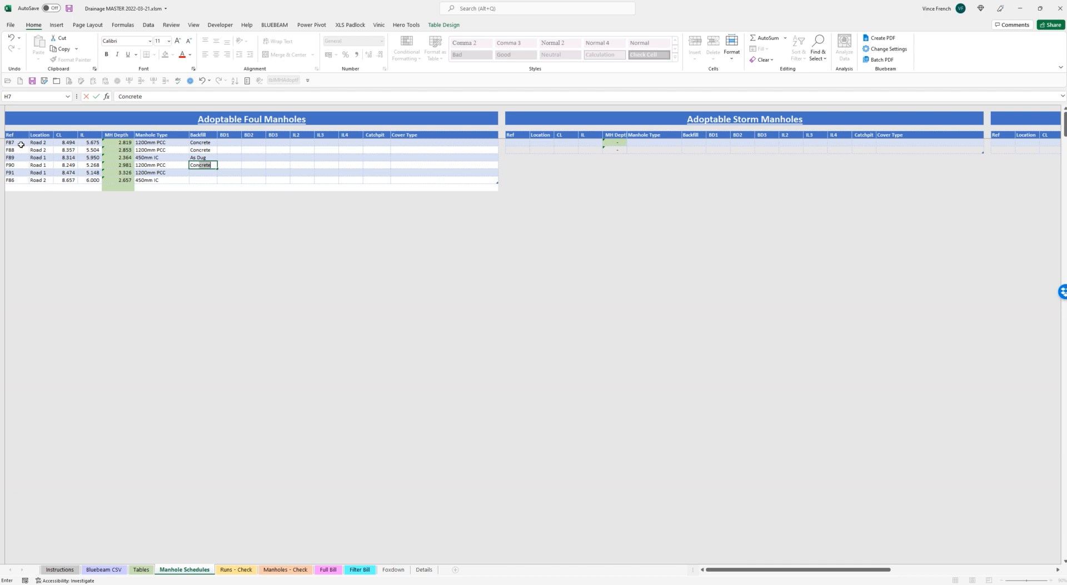
pyautogui.press('Return')
pyautogui.write('Concrete')
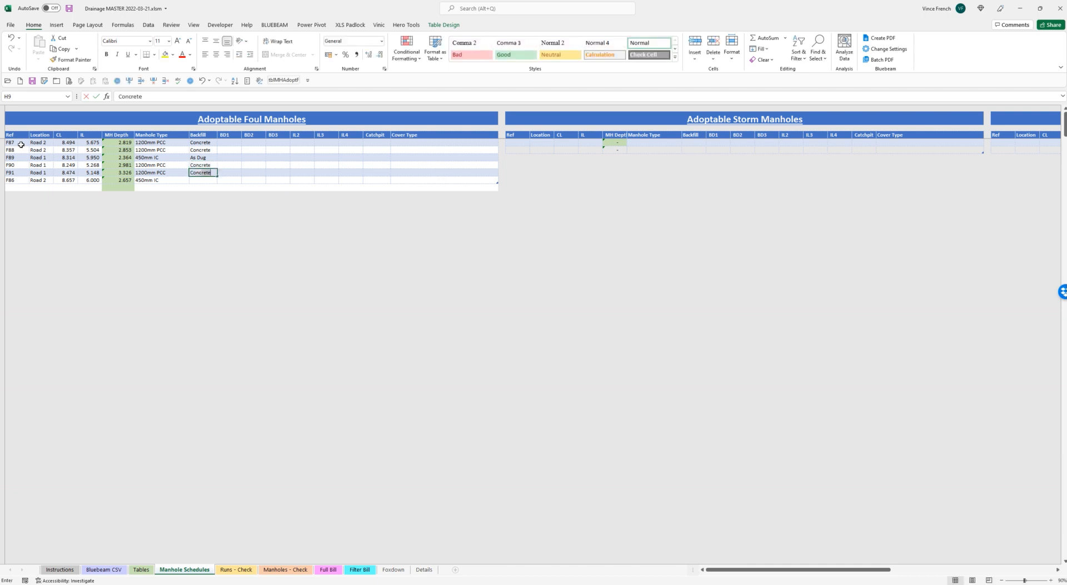
pyautogui.press('Return')
pyautogui.write('As Dug')
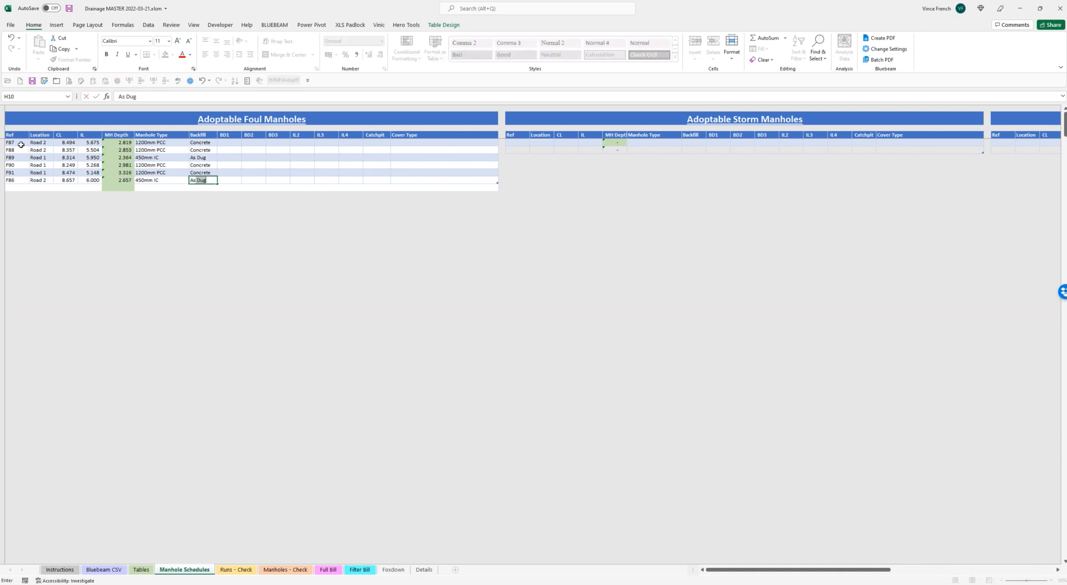
pyautogui.press('Return')
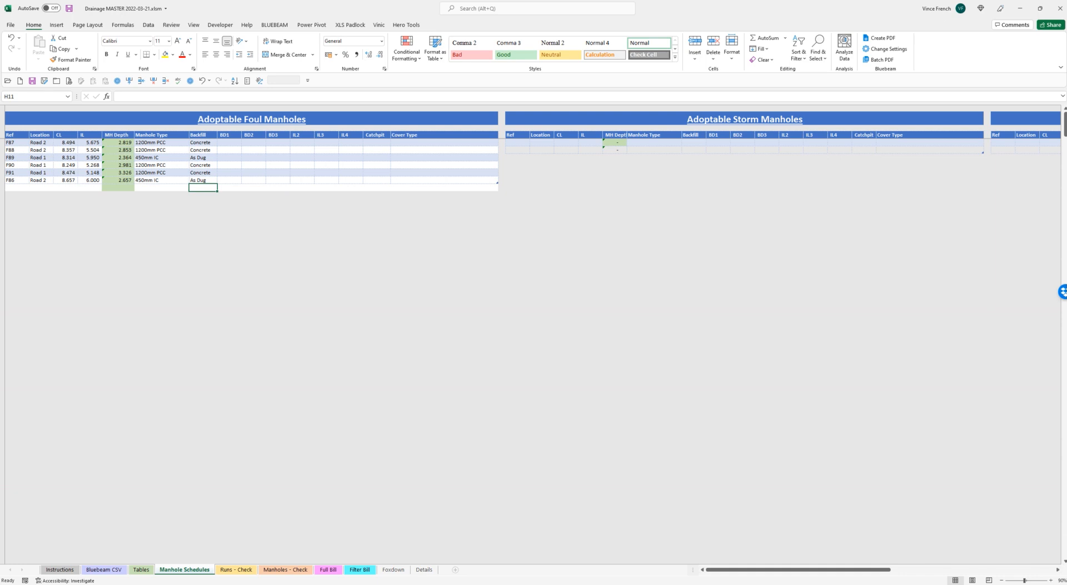
# Enter references S2-7A, S2-8, S2-9 and S2-10 in the first four rows of the Adoptable Storm Manholes table
pyautogui.click(522, 141)
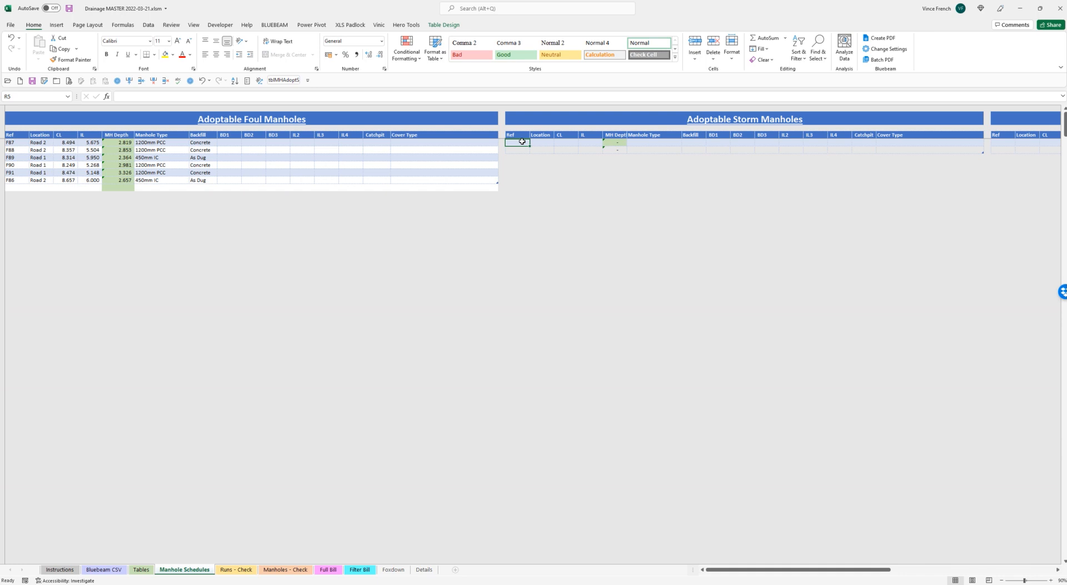
pyautogui.write('S2-7A')
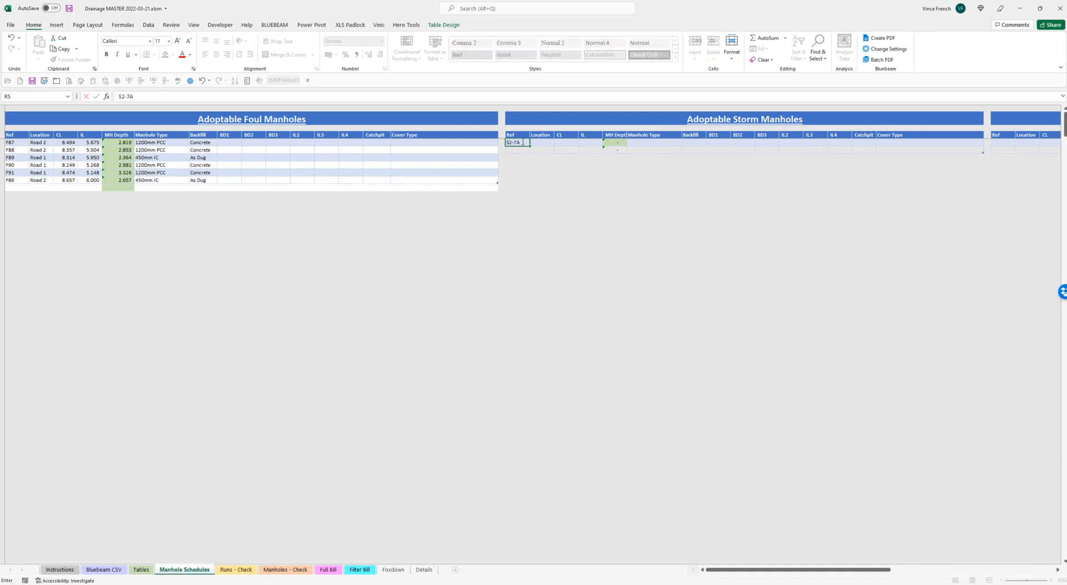
pyautogui.press('Return')
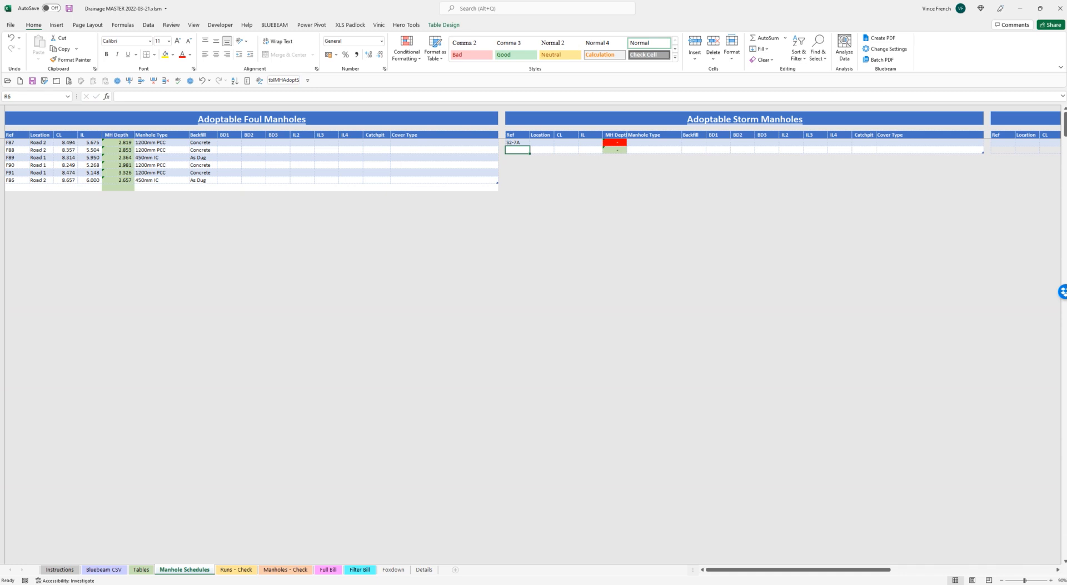
pyautogui.write('S2-8')
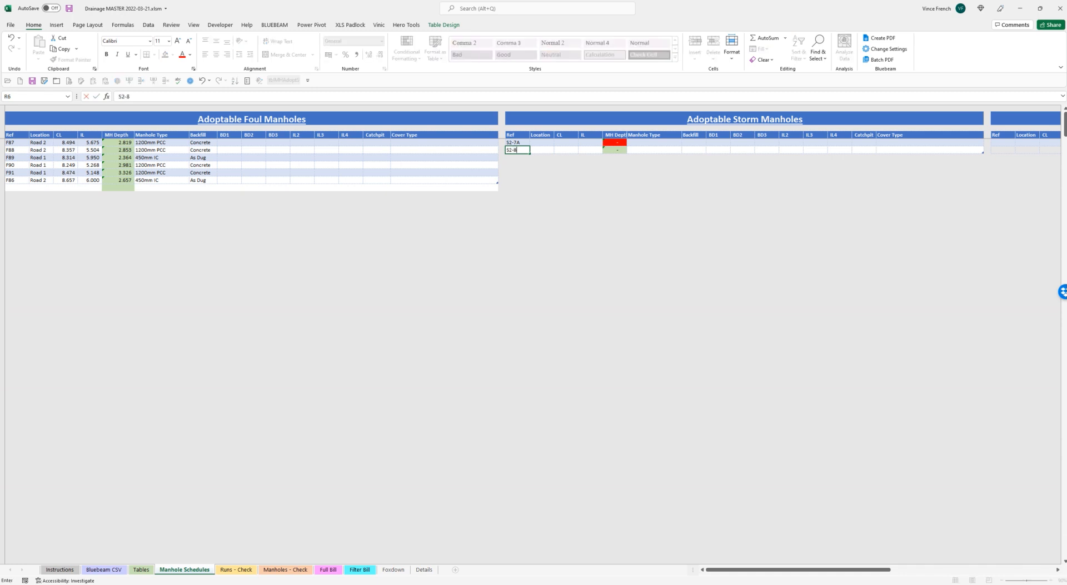
pyautogui.press('Return')
pyautogui.write('S2-9')
pyautogui.press('Return')
pyautogui.write('S2-10')
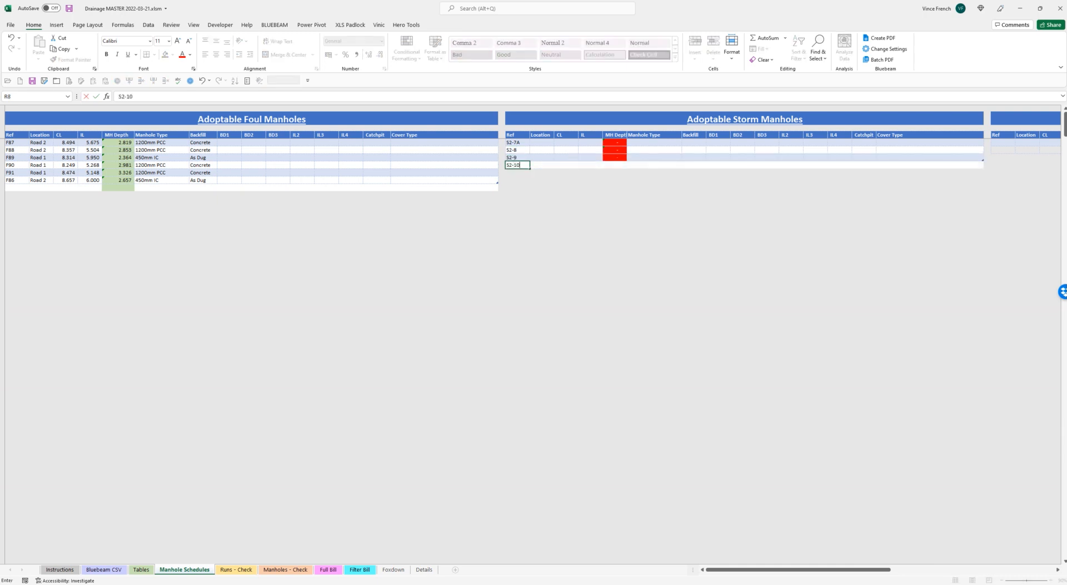
pyautogui.press('Right')
pyautogui.press('Up')
pyautogui.press('Up')
pyautogui.press('Up')
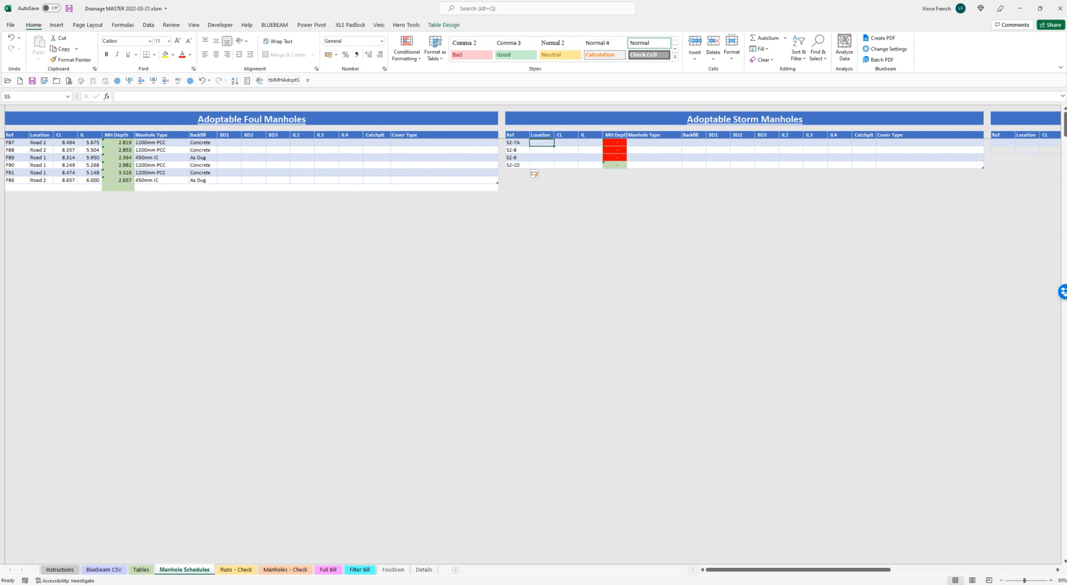
pyautogui.write('8.611')
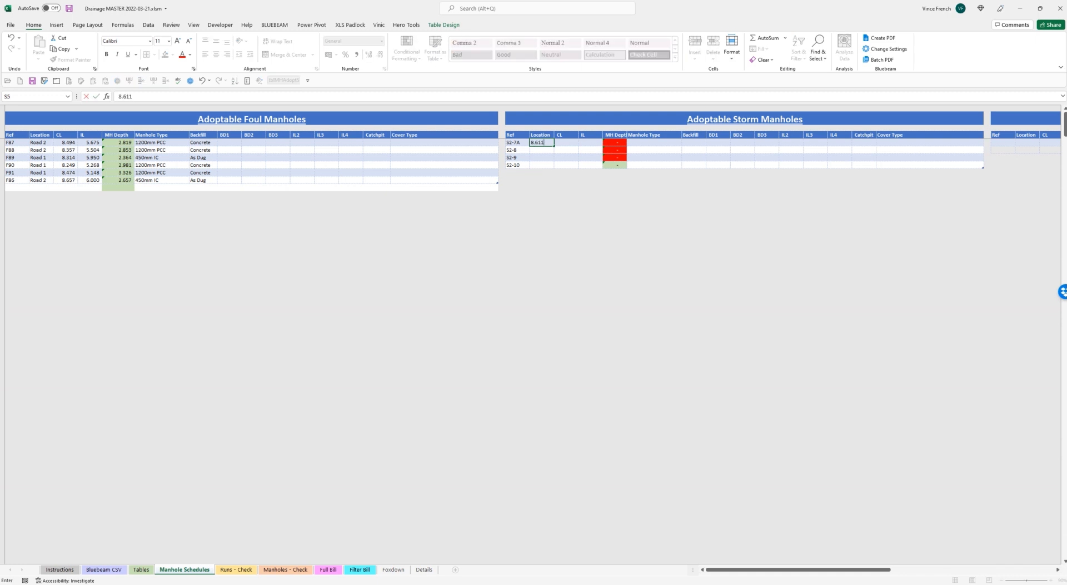
pyautogui.press('Tab')
pyautogui.hotkey('ctrl', 'z')
# Enter a cover level of 8.622 and an invert level of 6.2 for storm manhole S2-7A
pyautogui.press('Right')
pyautogui.write('8.622')
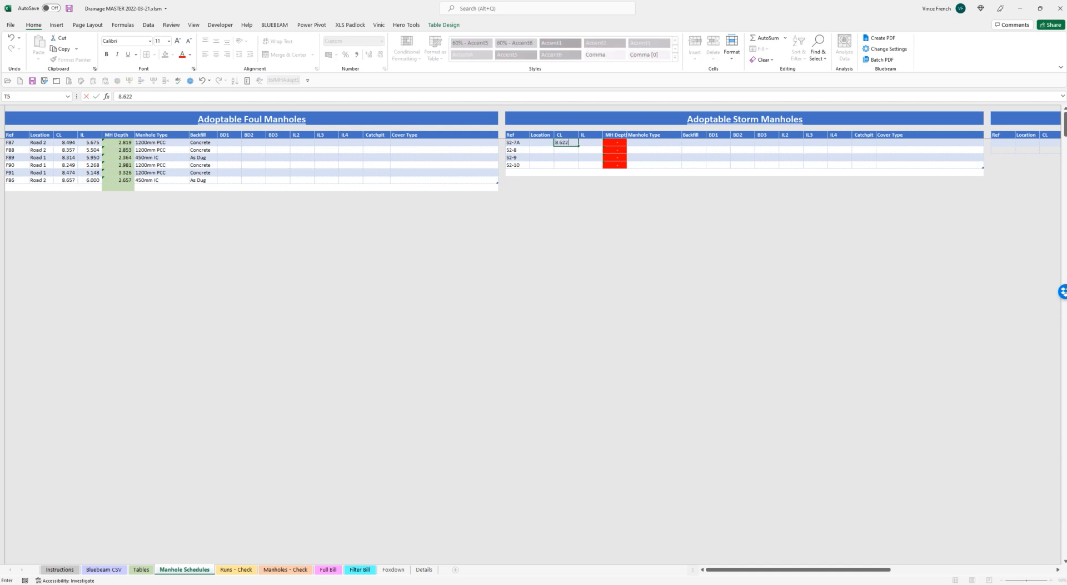
pyautogui.press('Tab')
pyautogui.write('6.2')
pyautogui.press('Return')
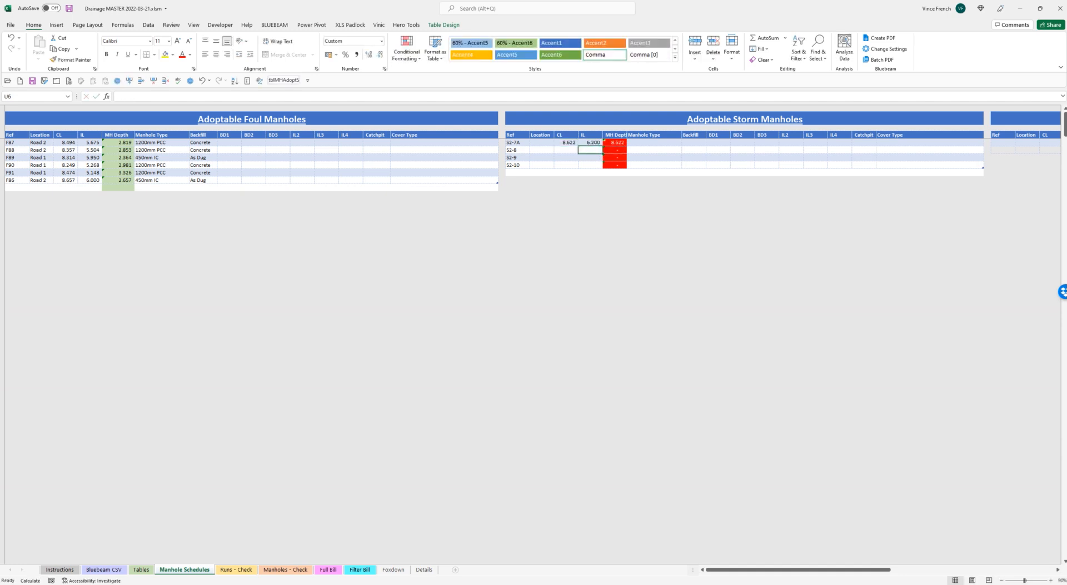
# Enter a cover level of 8.593 and an invert level of 6.8 for storm manhole S2-8
pyautogui.press('Left')
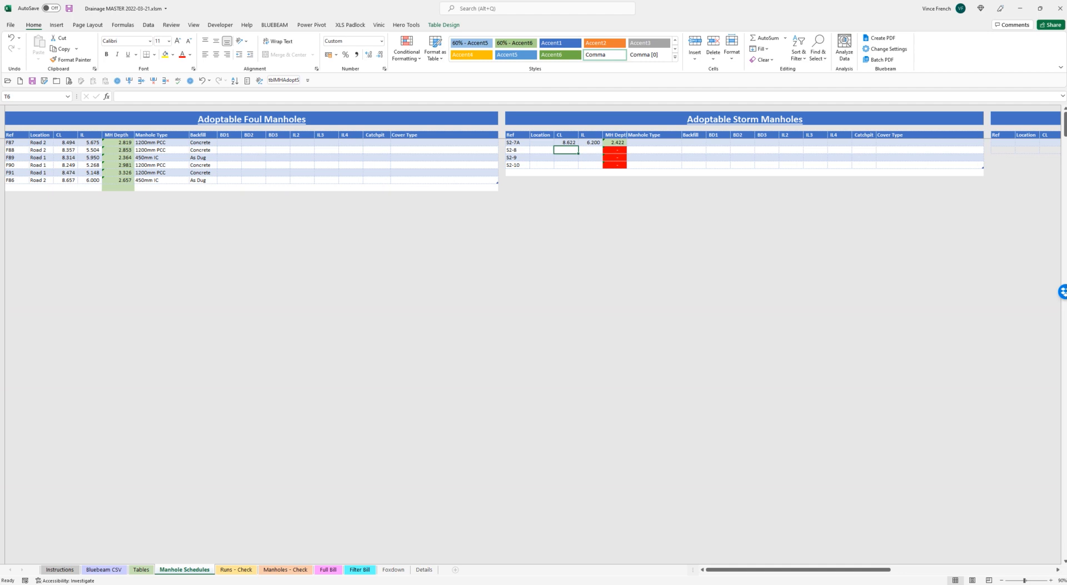
pyautogui.write('859')
pyautogui.press('Tab')
pyautogui.write('6.8')
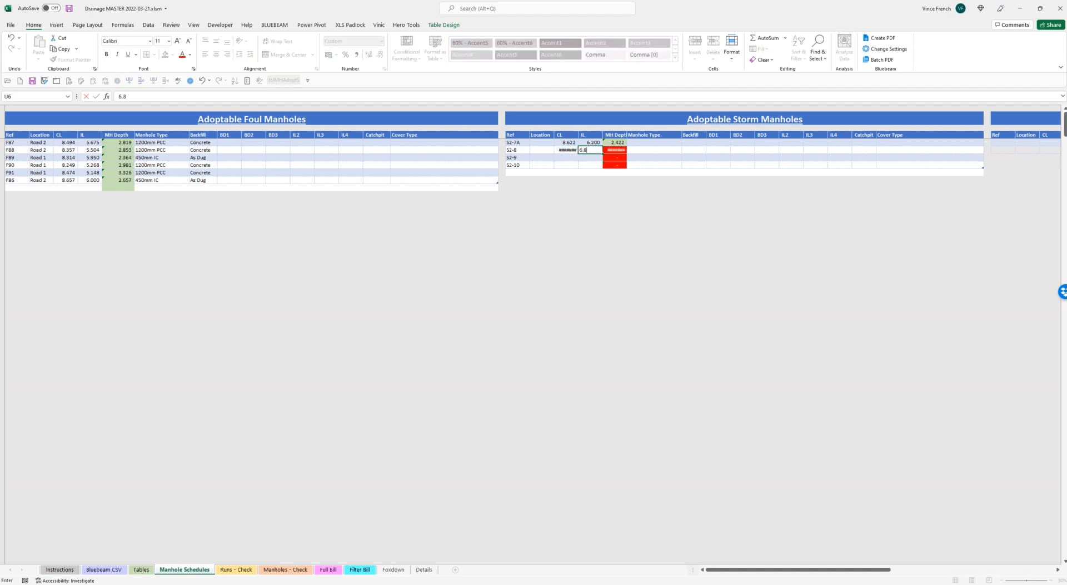
pyautogui.press('Return')
pyautogui.press('Up')
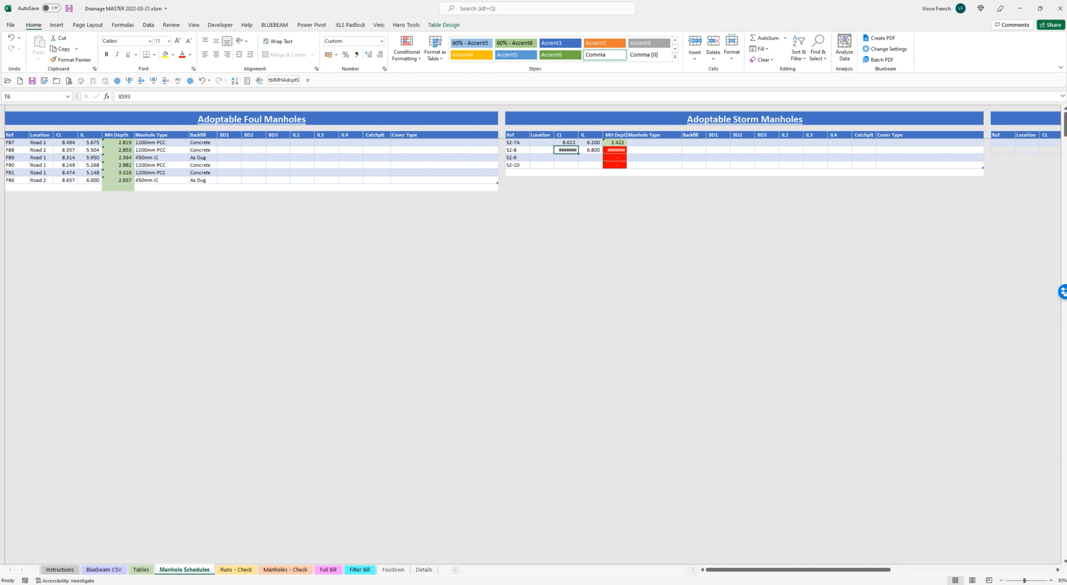
pyautogui.write('8.593')
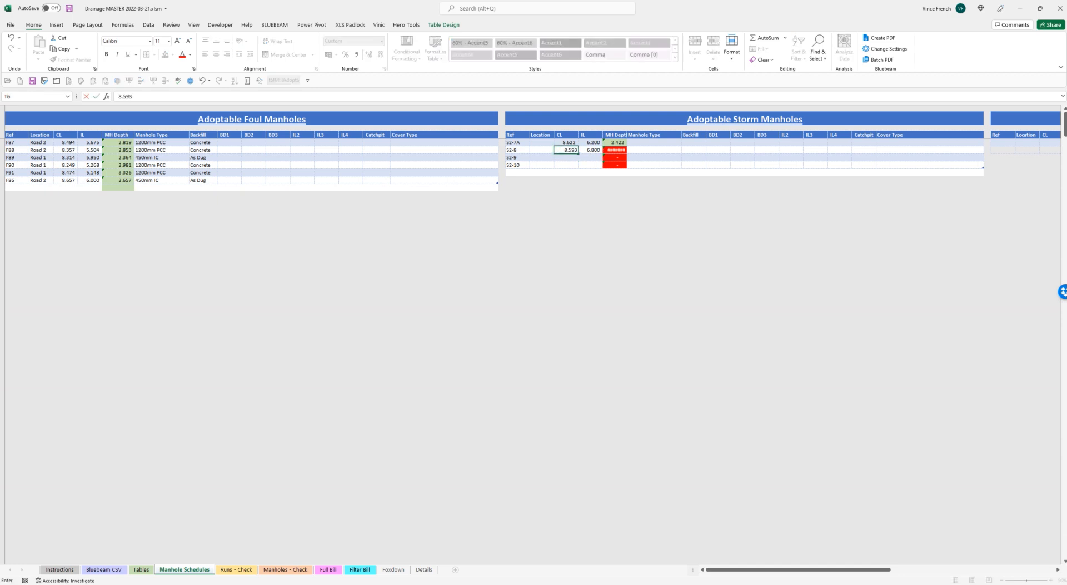
pyautogui.press('Return')
# Enter CL 8.386 and IL 5.992 for storm manhole S2-9, and CL 8.202 and IL 5.888 for S2-10
pyautogui.write('8.3')
pyautogui.press('Tab')
pyautogui.write('5.992')
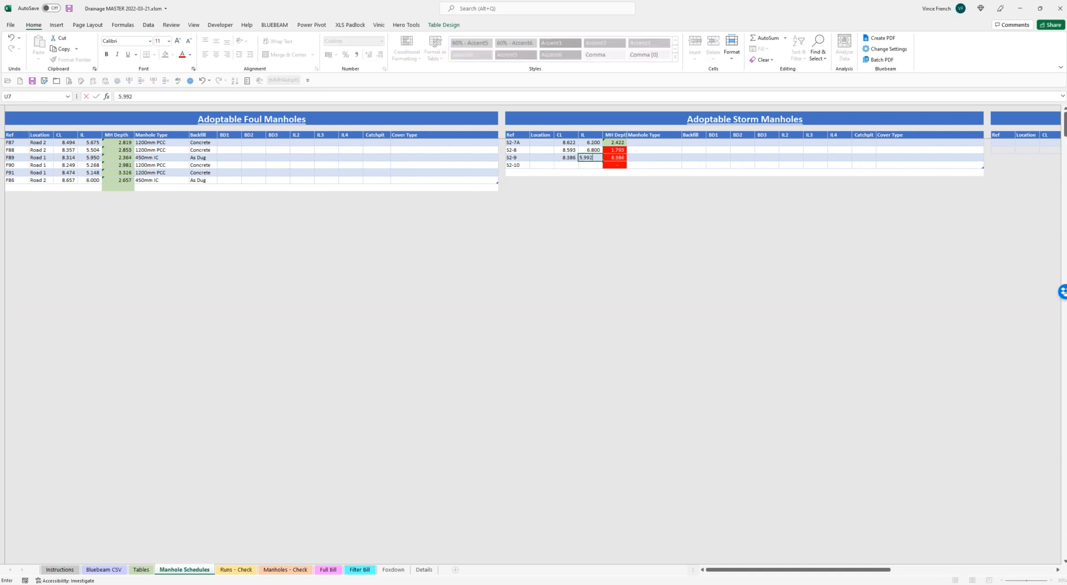
pyautogui.press('Return')
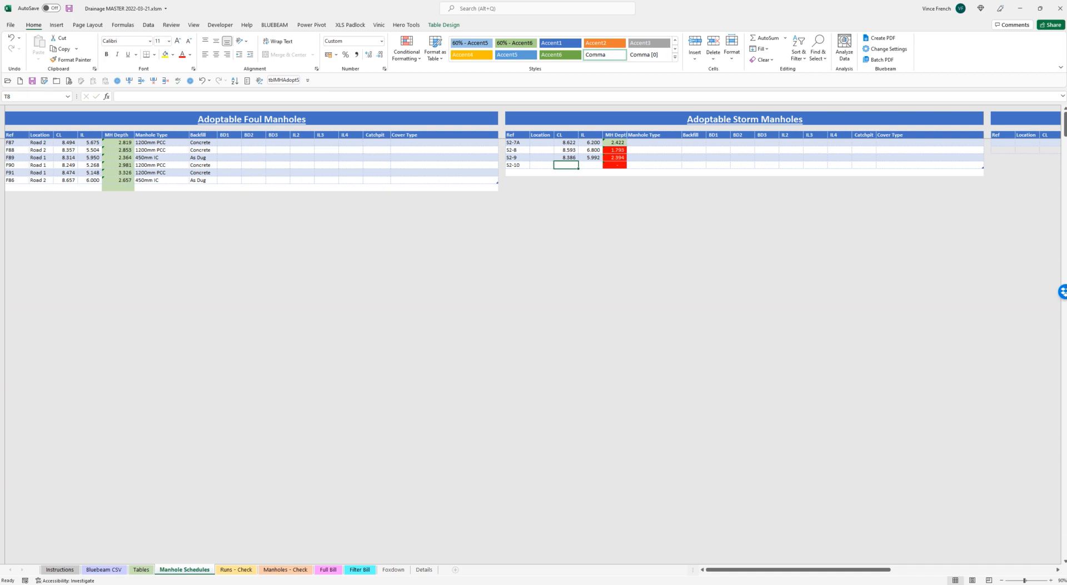
pyautogui.write('8.202')
pyautogui.press('Tab')
pyautogui.write('5.888')
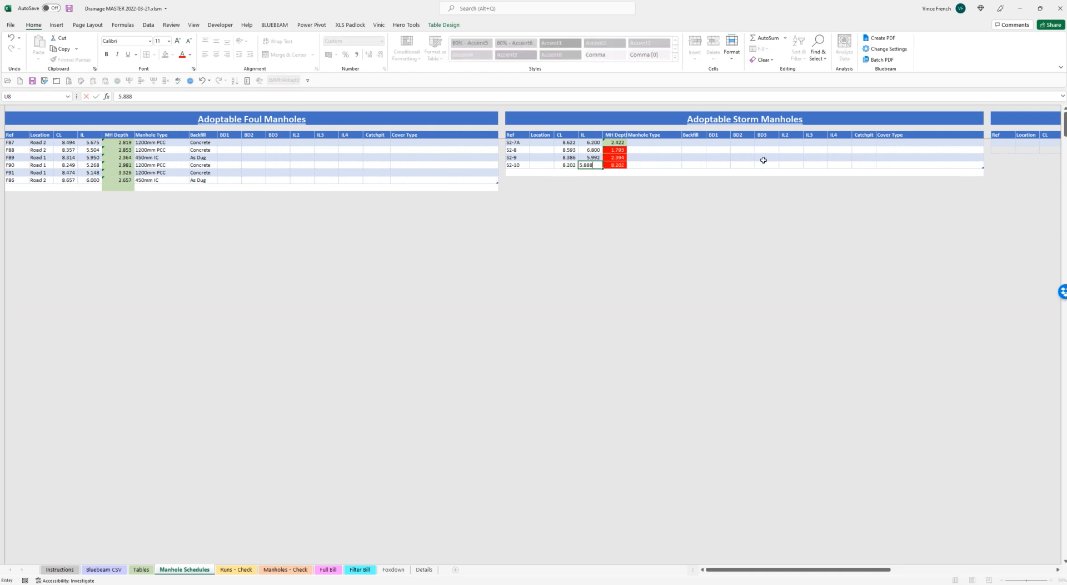
# Copy the Road 2 location from foul manhole F87 to storm manholes S2-7A, S2-8 and S2-9
pyautogui.click(542, 142)
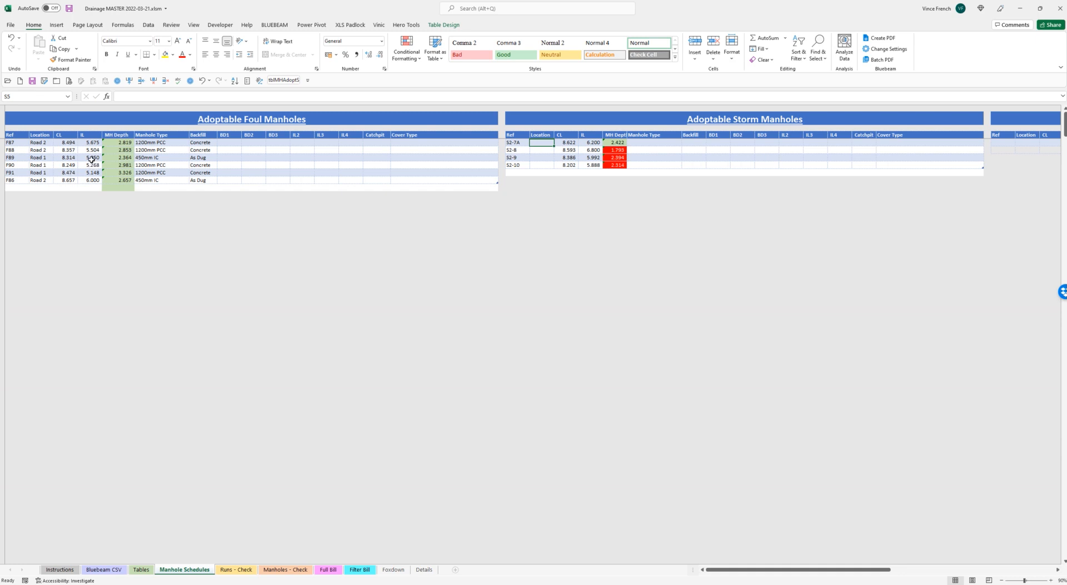
pyautogui.click(39, 143)
pyautogui.hotkey('ctrl', 'c')
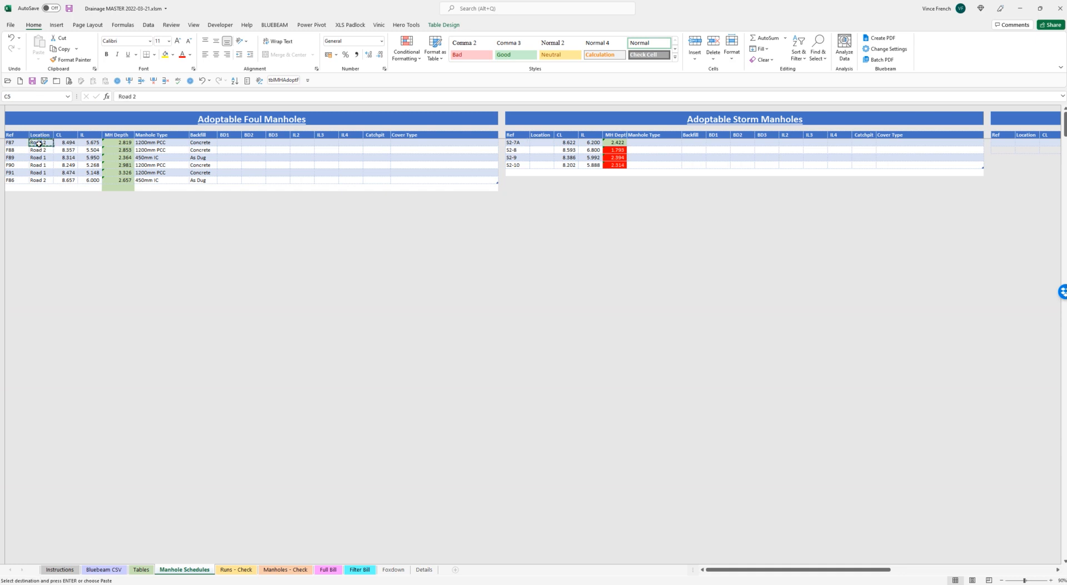
pyautogui.moveTo(550, 143); pyautogui.dragTo(542, 158)
pyautogui.hotkey('ctrl', 'v')
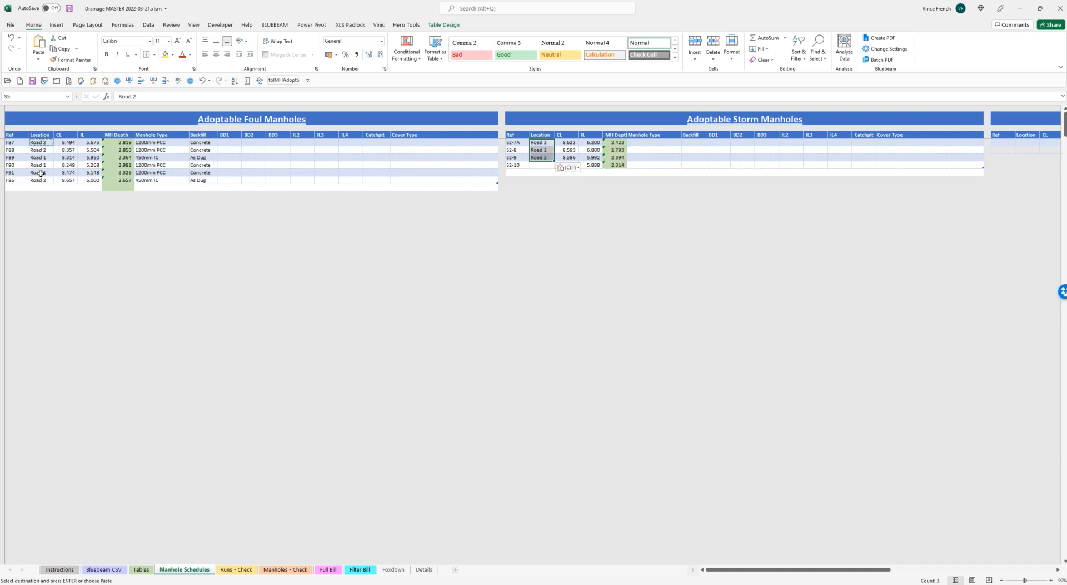
# Copy the Road 1 location from foul manhole F91 to storm manhole S2-10
pyautogui.click(42, 172)
pyautogui.hotkey('ctrl', 'c')
pyautogui.click(538, 165)
pyautogui.hotkey('ctrl', 'v')
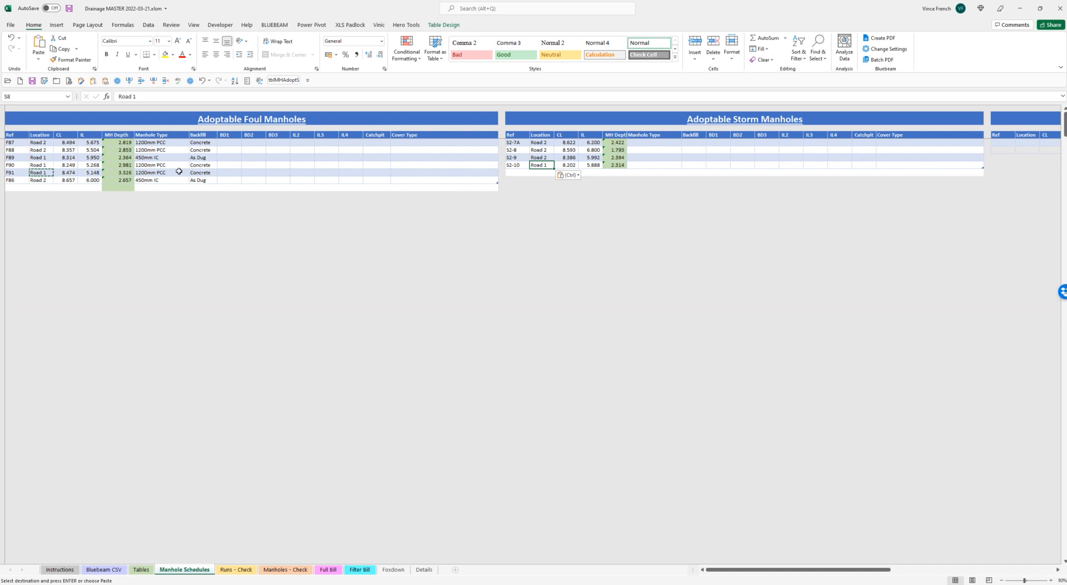
# Copy the 1200mm PCC manhole type and Concrete backfill from F87 to storm manholes S2-7A, S2-9 and S2-10
pyautogui.click(184, 143)
pyautogui.moveTo(190, 144); pyautogui.dragTo(200, 143)
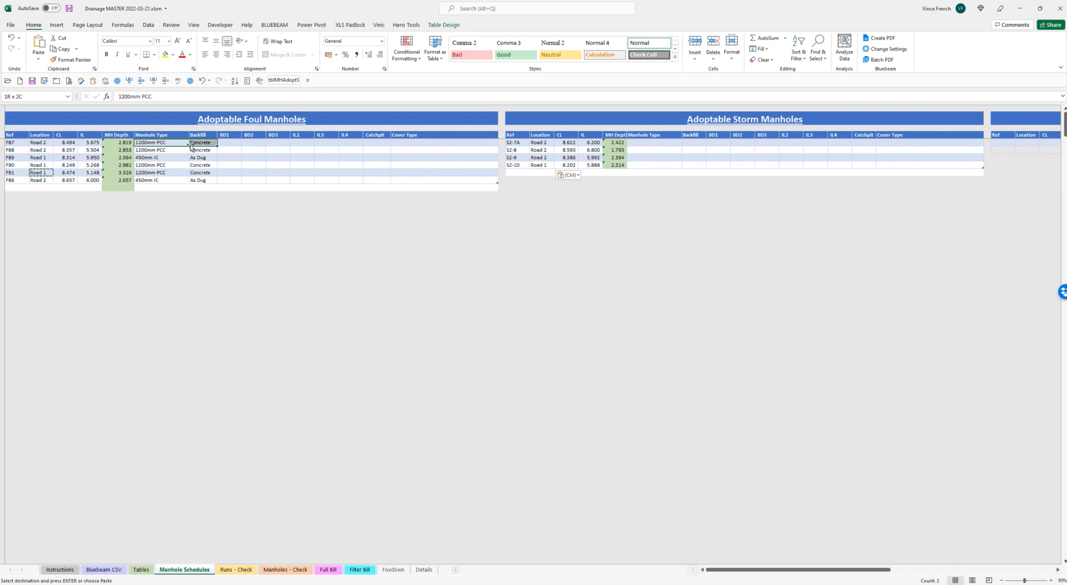
pyautogui.hotkey('ctrl', 'c')
pyautogui.click(664, 145)
pyautogui.hotkey('ctrl', 'v')
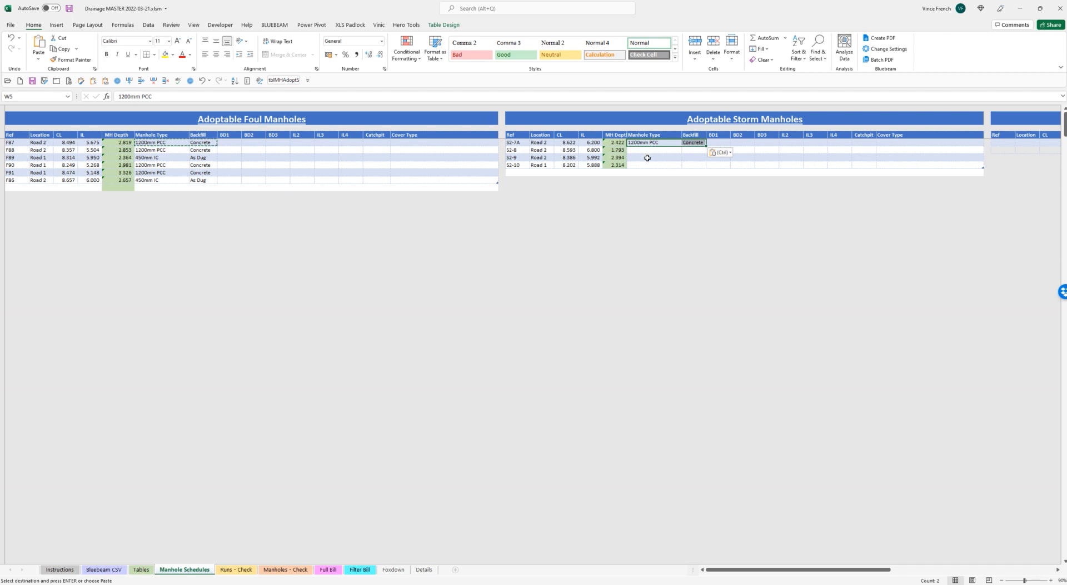
pyautogui.click(648, 157)
pyautogui.hotkey('ctrl', 'v')
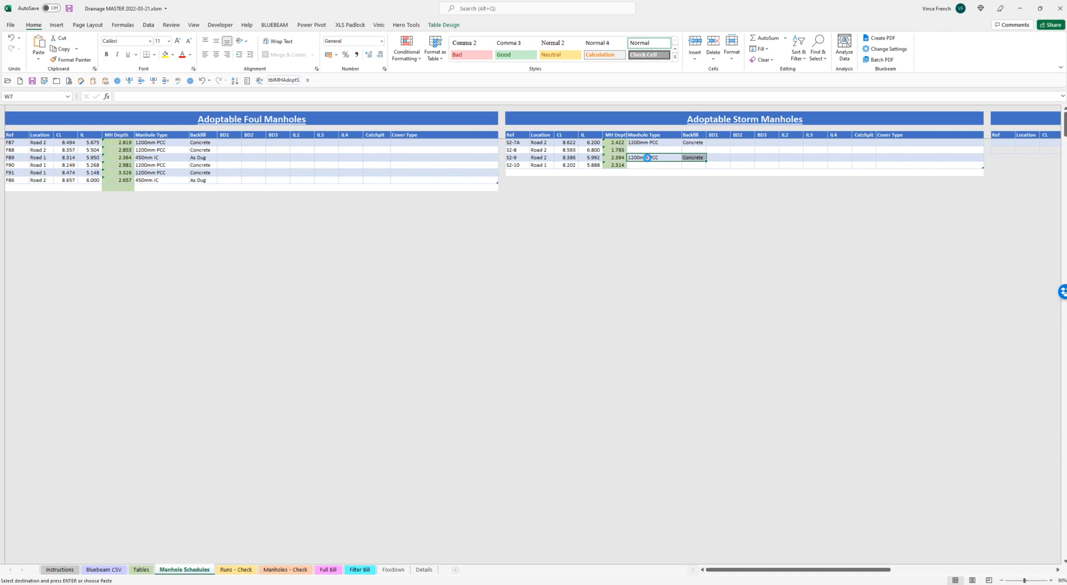
pyautogui.click(651, 165)
pyautogui.hotkey('ctrl', 'v')
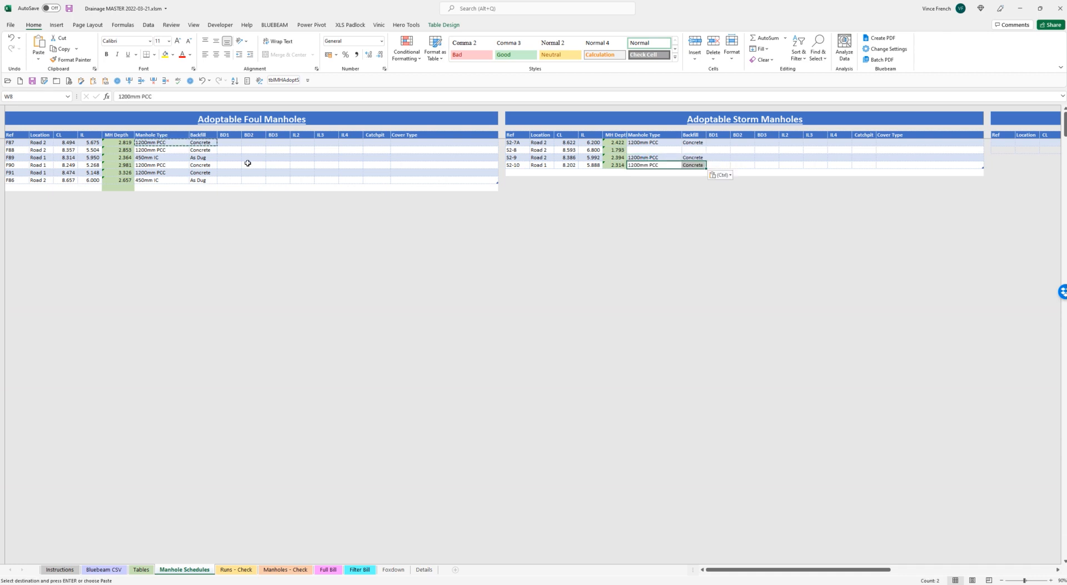
# Enter 450mm IC as the manhole type and Concrete as the backfill for storm manhole S2-8
pyautogui.click(645, 150)
pyautogui.write('45')
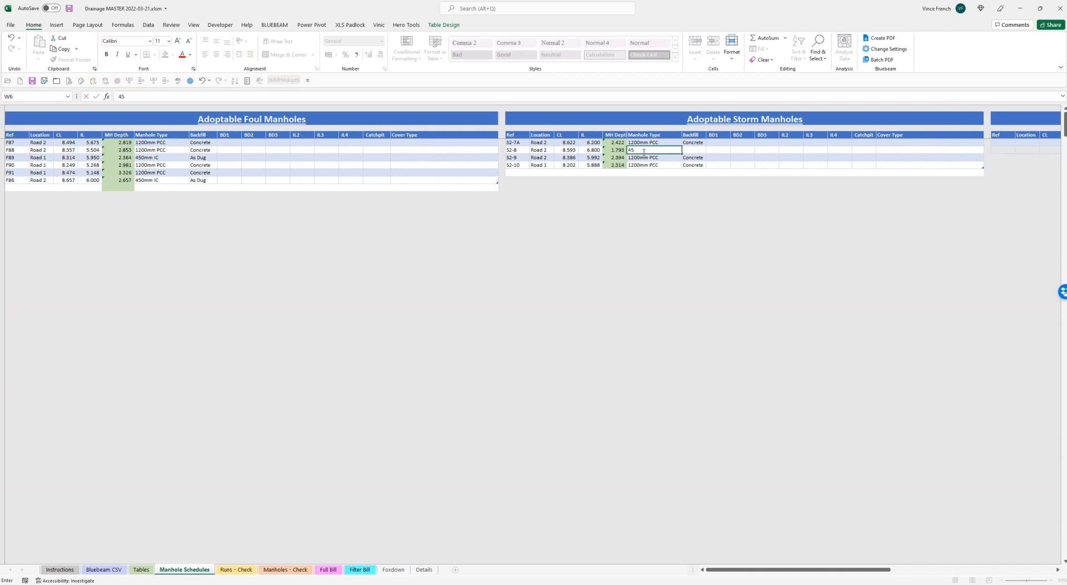
pyautogui.write('0MM')
pyautogui.press('BackSpace')
pyautogui.press('BackSpace')
pyautogui.write('mm IC')
pyautogui.press('Tab')
pyautogui.write('C')
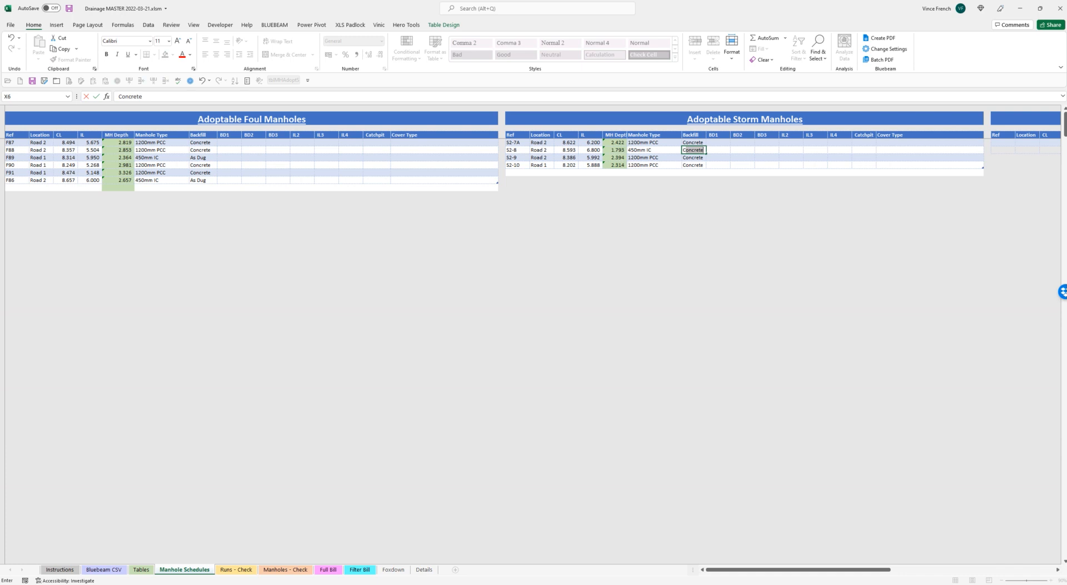
# Continue the storm manhole references in sequence below S2-10, one per row, up to S2-14
pyautogui.click(517, 173)
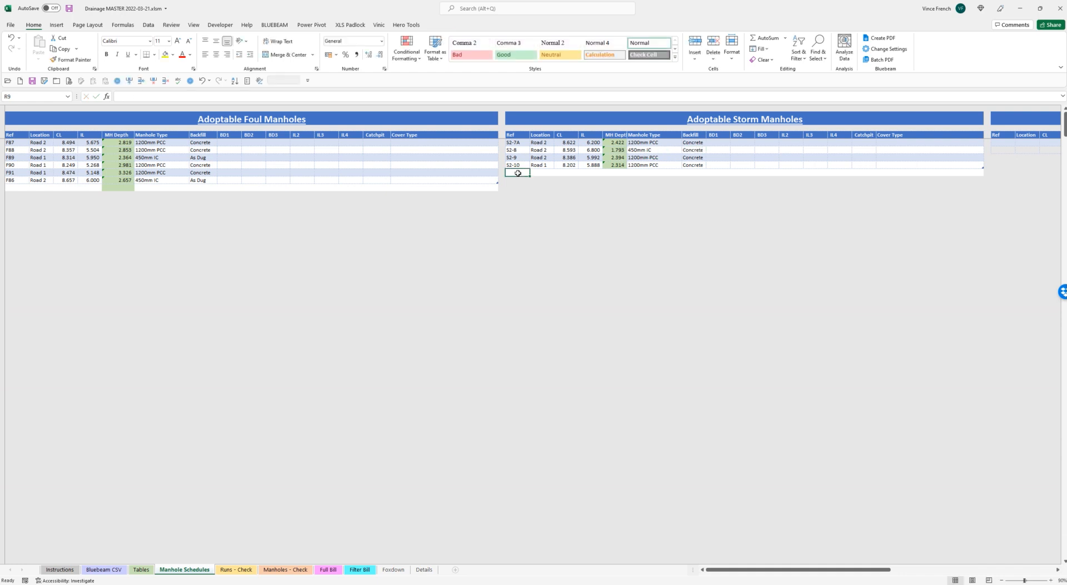
pyautogui.write('S2-10')
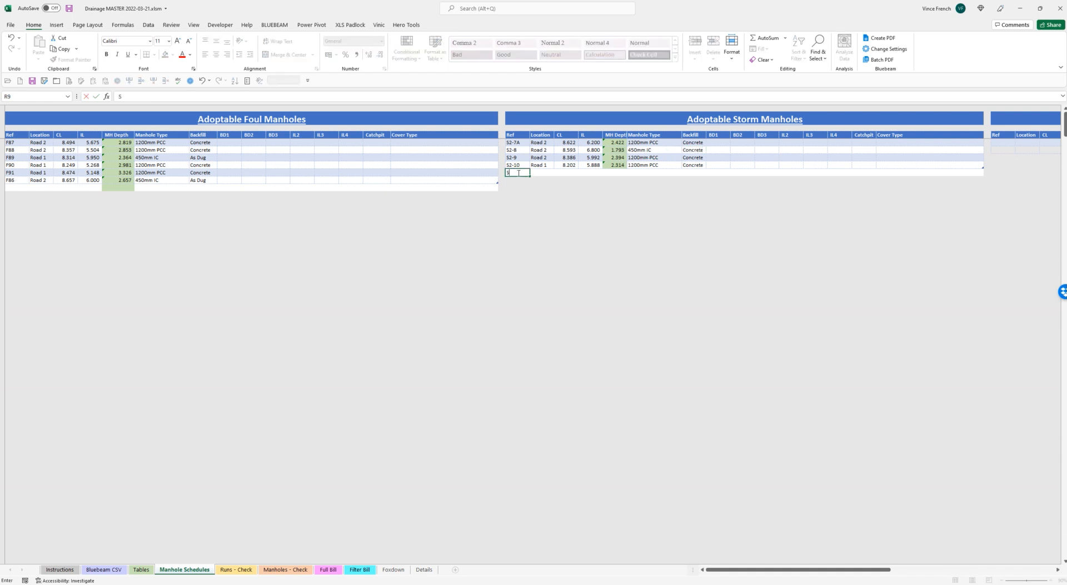
pyautogui.press('Return')
pyautogui.write('S2-12')
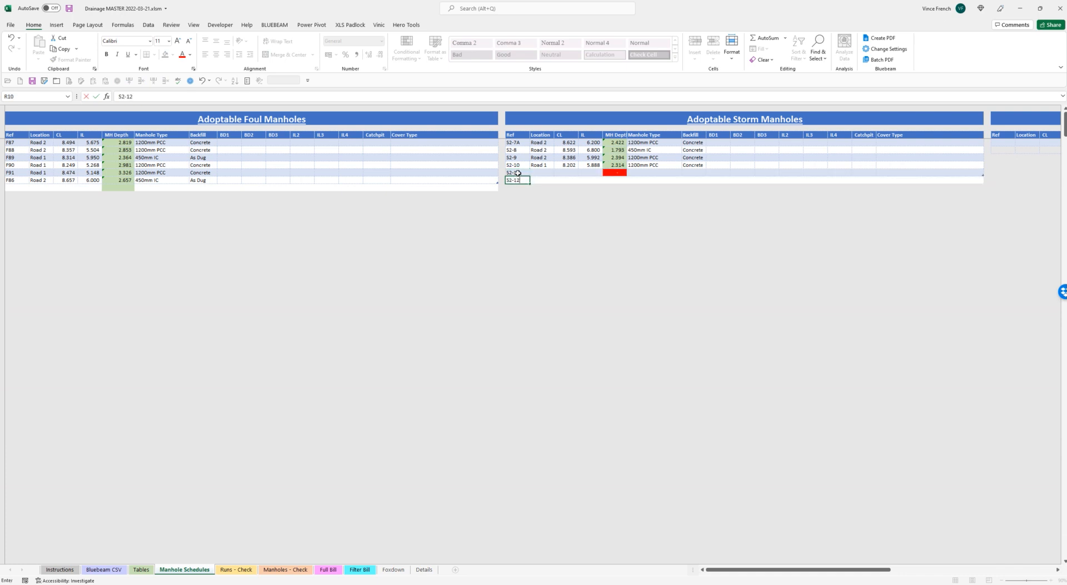
pyautogui.press('Return')
pyautogui.write('S2-13')
pyautogui.press('Return')
pyautogui.write('S2-14')
pyautogui.press('Return')
# Add references S12-15 and S2-15A in the two rows below storm manhole S2-14
pyautogui.write('S12-15')
pyautogui.press('Return')
pyautogui.write('S')
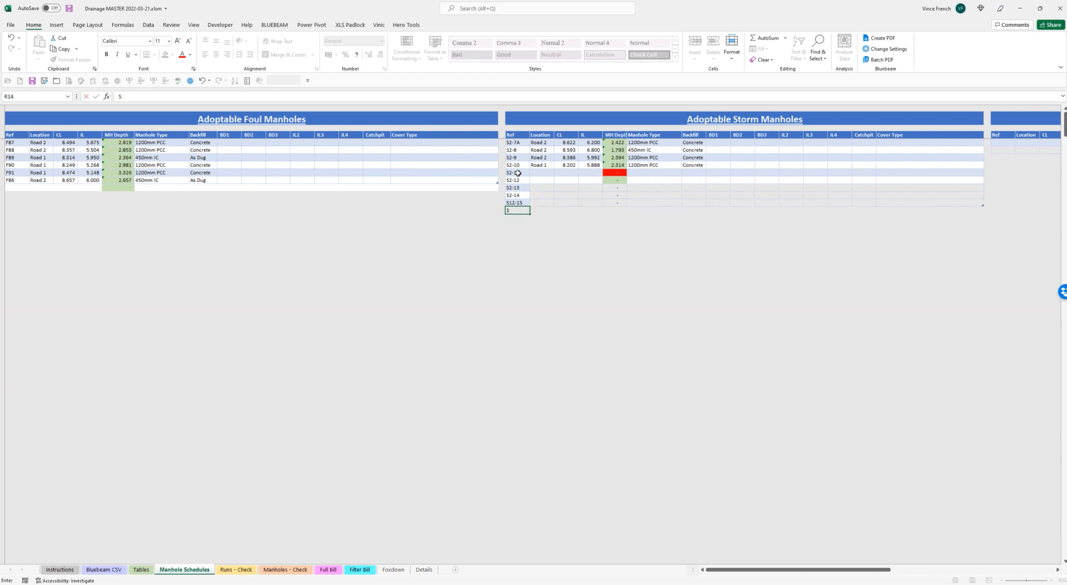
pyautogui.write('2-15A')
pyautogui.press('Return')
# Correct the mistyped storm manhole reference in the row below S2-14 to S2-15
pyautogui.press('Up')
pyautogui.press('Up')
pyautogui.write('2-15')
pyautogui.press('BackSpace')
pyautogui.press('BackSpace')
pyautogui.press('BackSpace')
pyautogui.press('BackSpace')
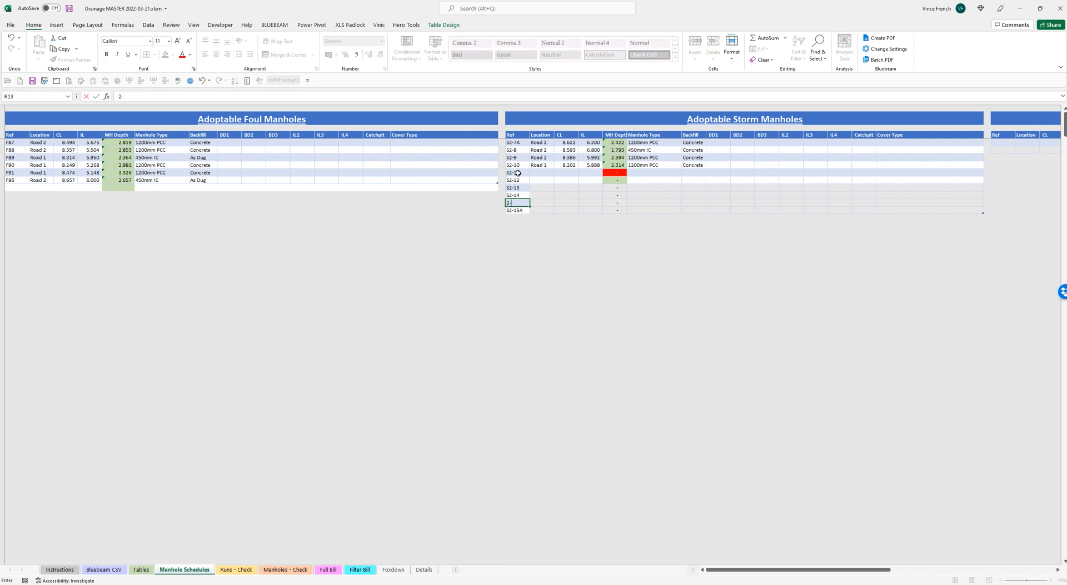
pyautogui.write('S2-15A')
pyautogui.hotkey('ctrl', 'Return')
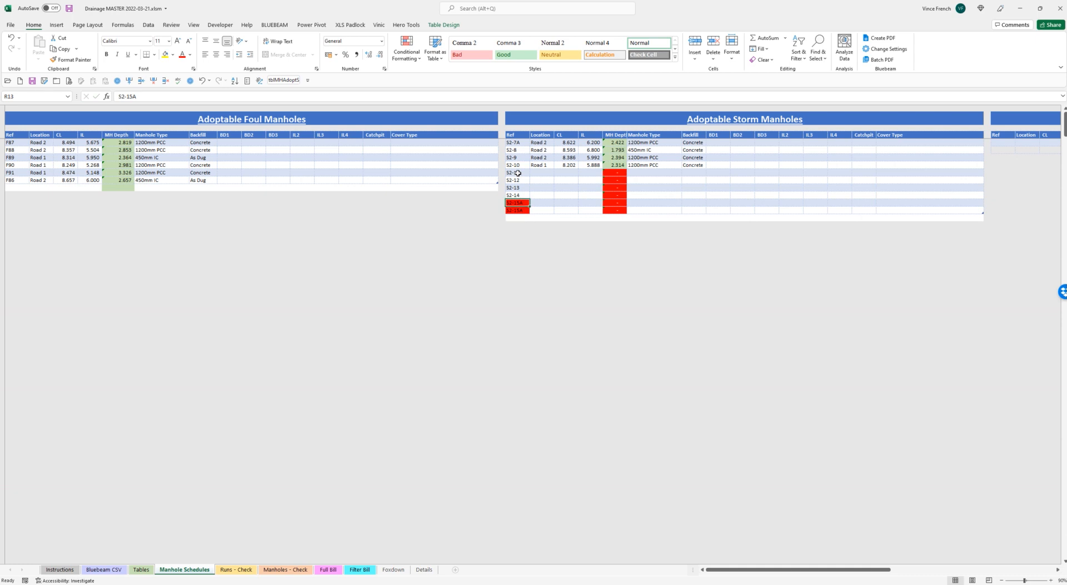
pyautogui.press('F2')
pyautogui.press('Return')
pyautogui.press('Right')
pyautogui.press('Right')
pyautogui.press('Right')
pyautogui.press('Right')
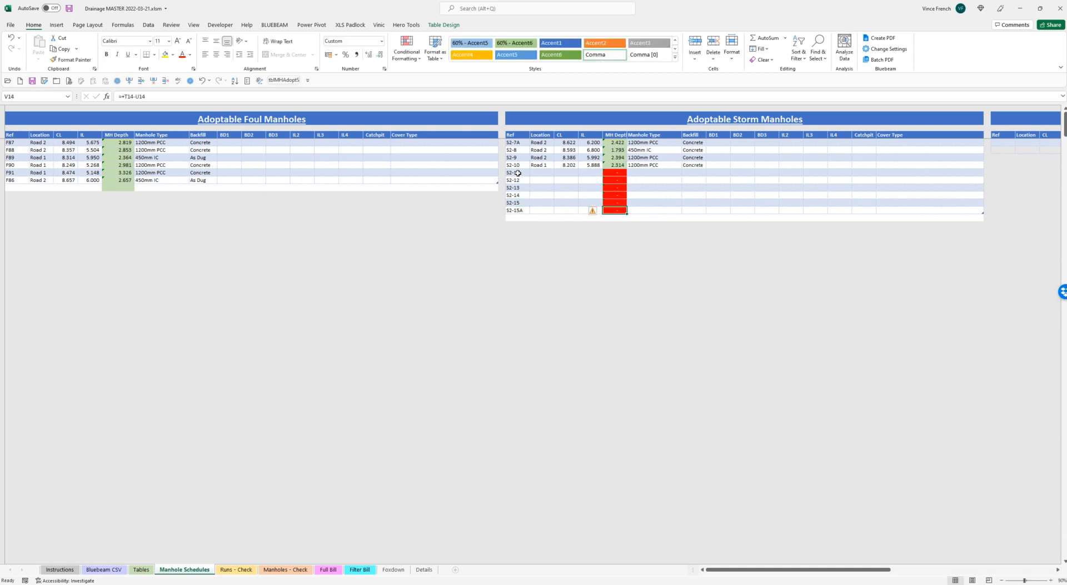
# Copy the Road 1 location from storm manhole S2-10 to manholes S2-11 through S2-14
pyautogui.click(542, 172)
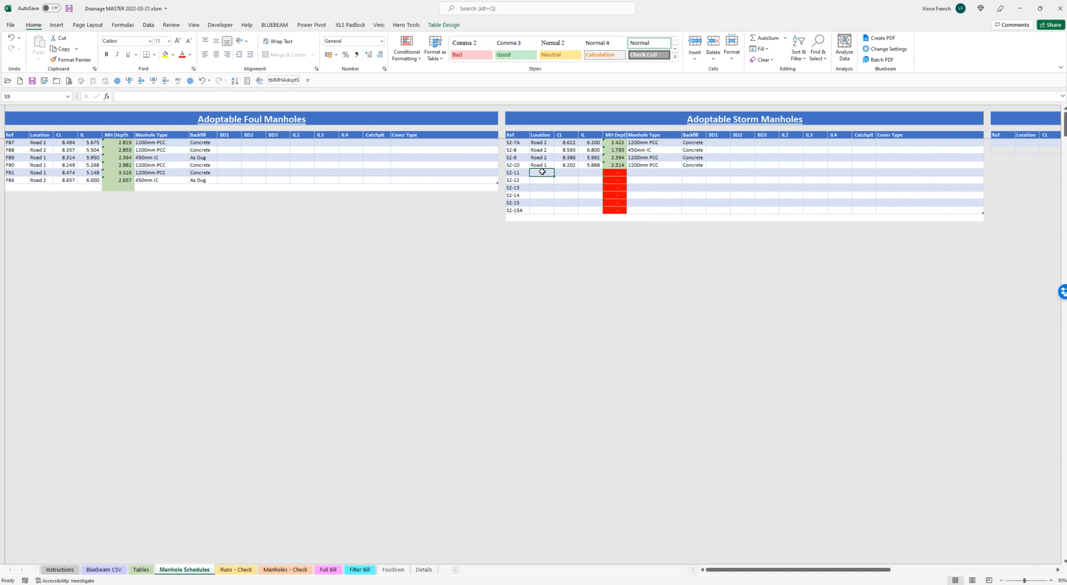
pyautogui.click(543, 165)
pyautogui.hotkey('ctrl', 'c')
pyautogui.moveTo(544, 173); pyautogui.dragTo(544, 194)
pyautogui.hotkey('ctrl', 'v')
# Enter Pond 1 as the location for storm manholes S2-15 and S2-15A
pyautogui.click(541, 203)
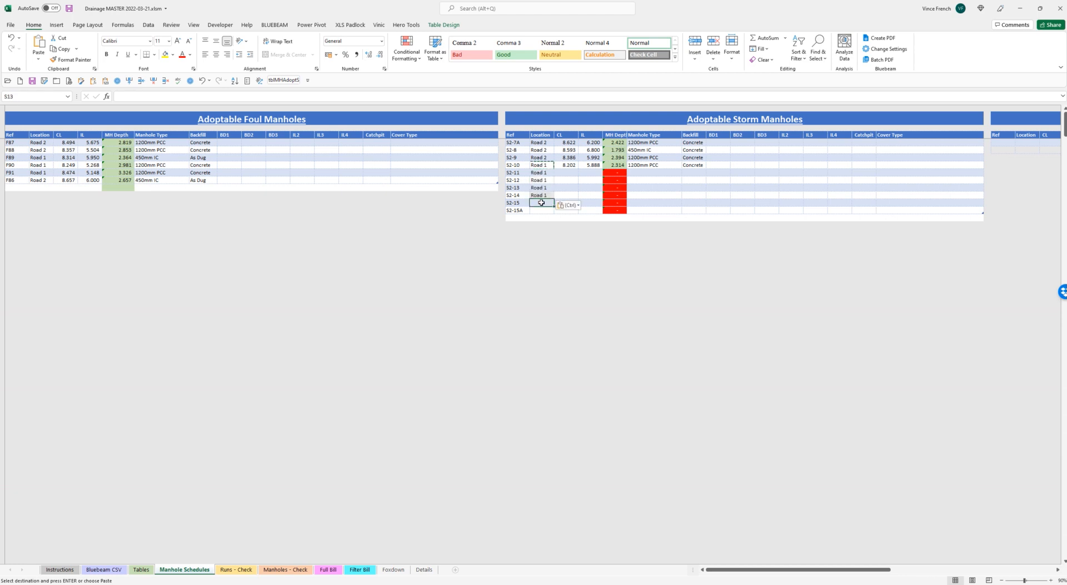
pyautogui.write('Pond 1')
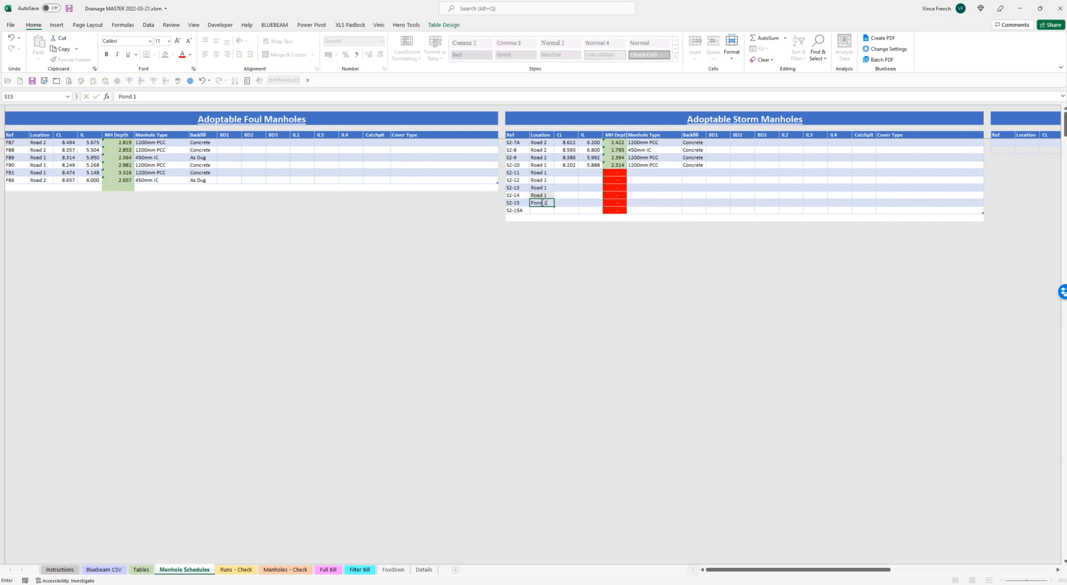
pyautogui.press('Return')
pyautogui.write('Pond 1')
# Set storm manhole S2-11 to a cover level of 8.12 and an invert level of 6.7
pyautogui.click(568, 173)
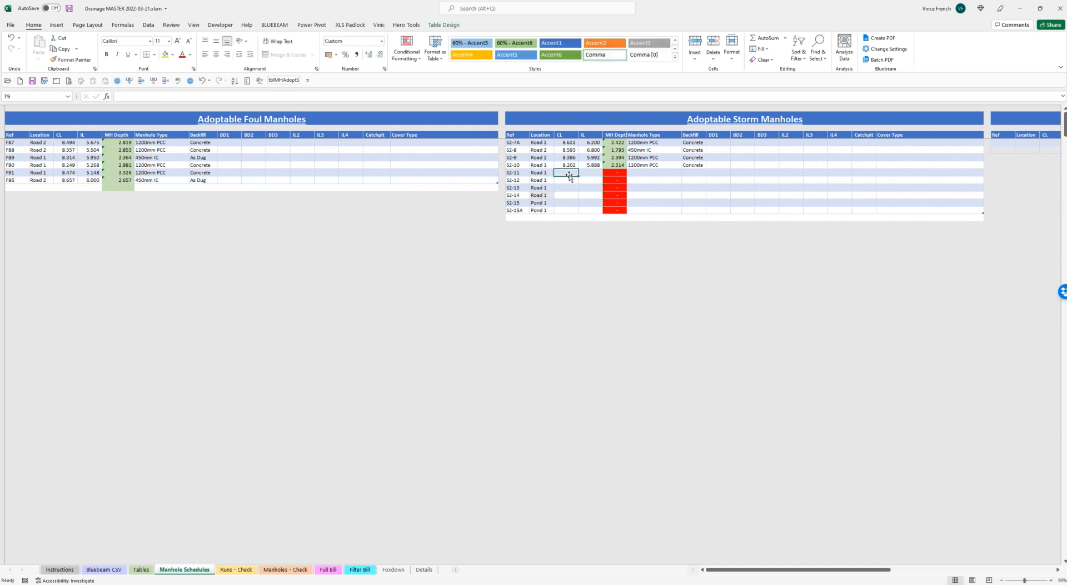
pyautogui.write('812')
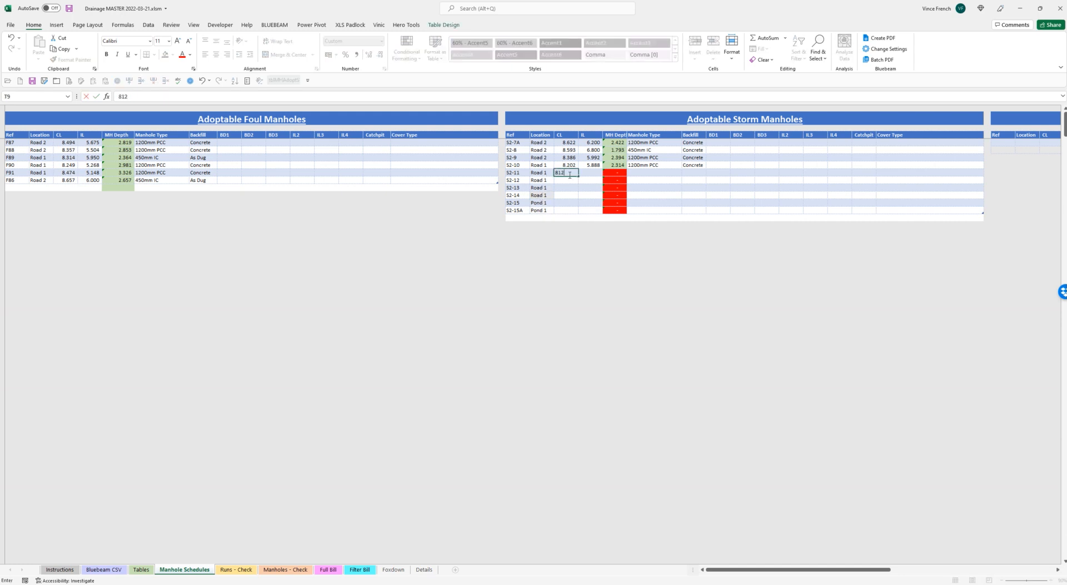
pyautogui.press('Tab')
pyautogui.write('6.7')
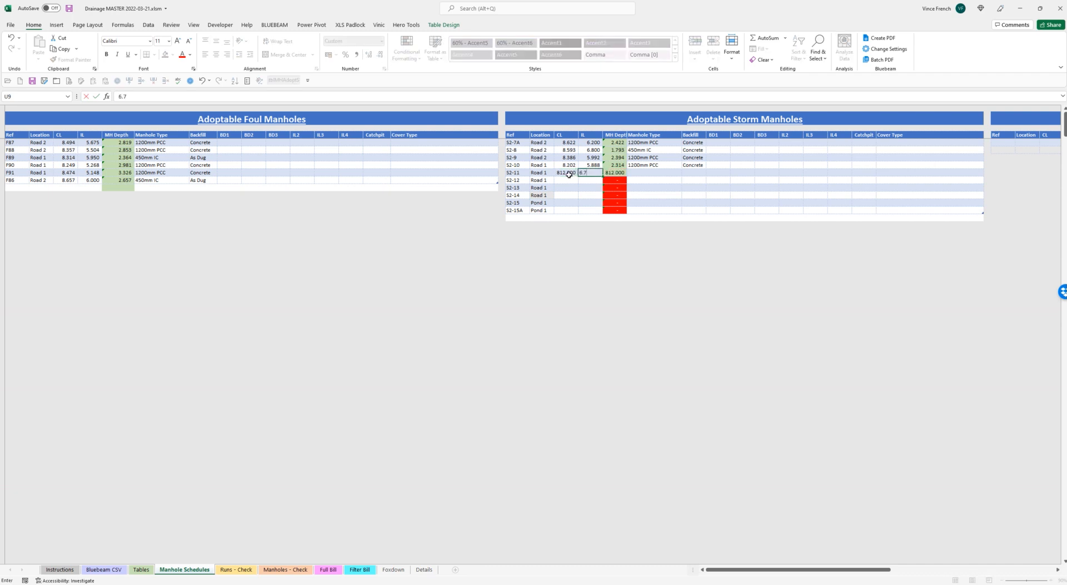
pyautogui.click(569, 174)
pyautogui.write('8.12')
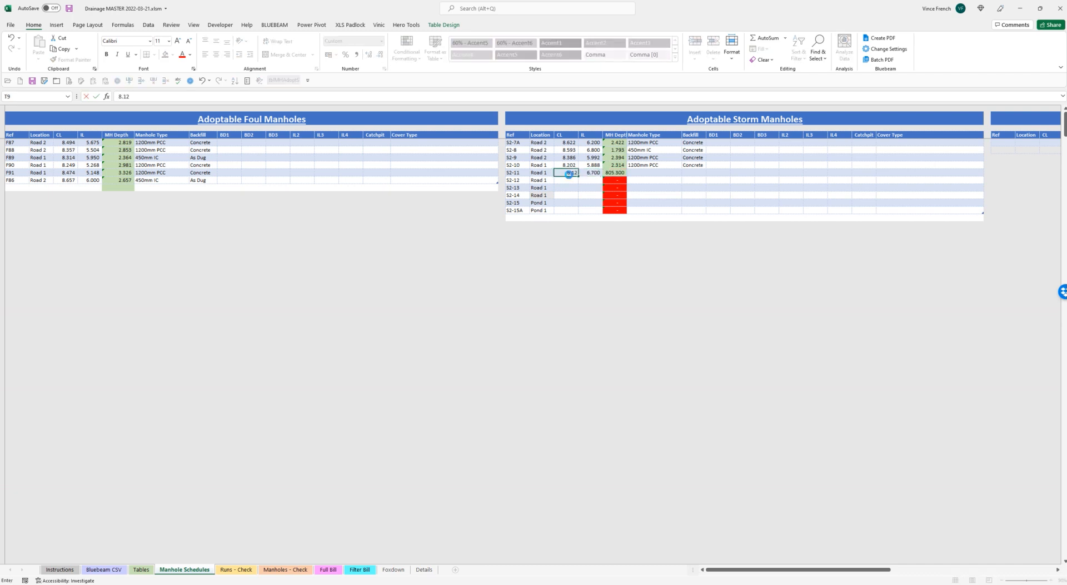
pyautogui.press('Return')
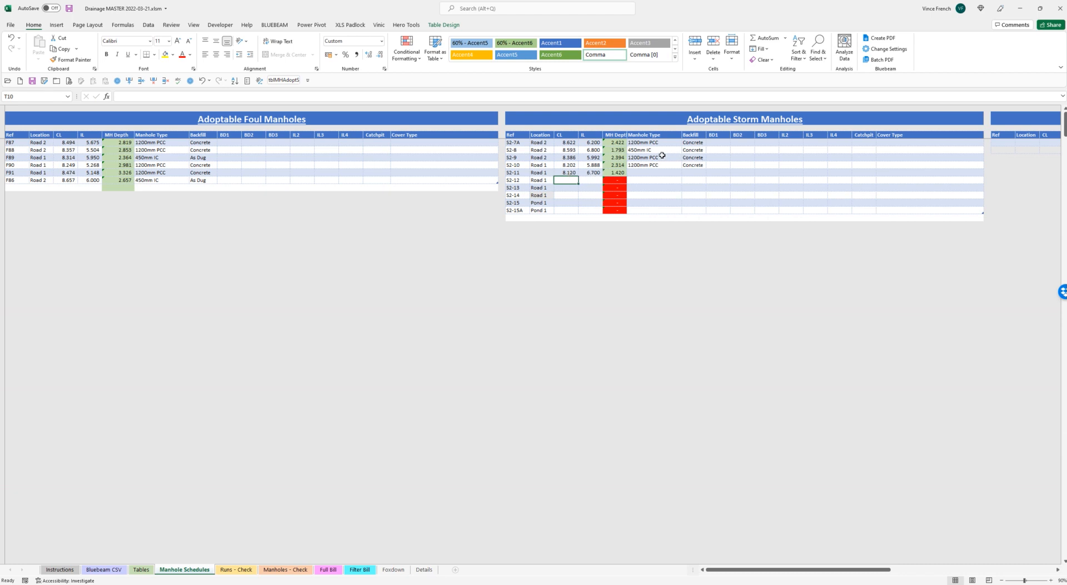
# Copy the 450mm IC manhole type and As Dug backfill from foul manhole F89 to storm manhole S2-11
pyautogui.moveTo(657, 148); pyautogui.dragTo(685, 148)
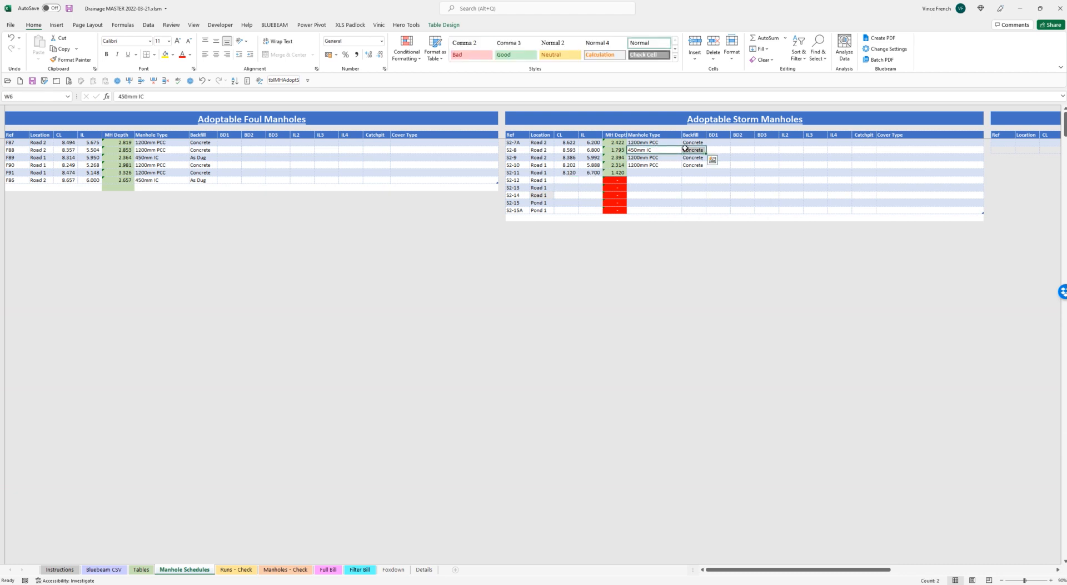
pyautogui.moveTo(160, 156); pyautogui.dragTo(191, 159)
pyautogui.hotkey('ctrl', 'c')
pyautogui.click(646, 174)
pyautogui.hotkey('ctrl', 'v')
# Enter cover and invert levels of 7.818 and 6.393 for storm manhole S2-12, and 8.005 and 6.714 for S2-13
pyautogui.click(570, 179)
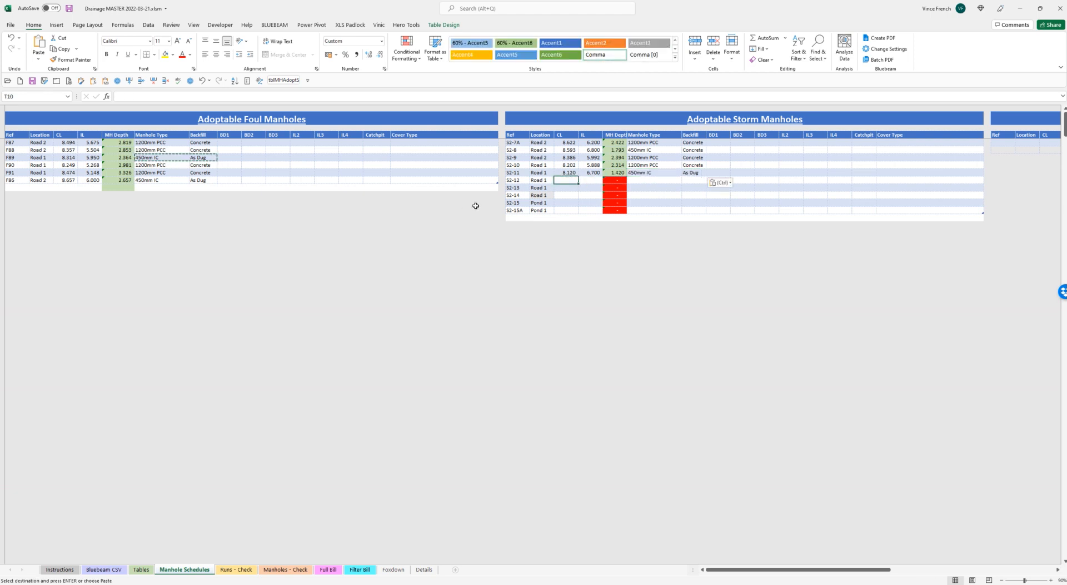
pyautogui.write('7.818')
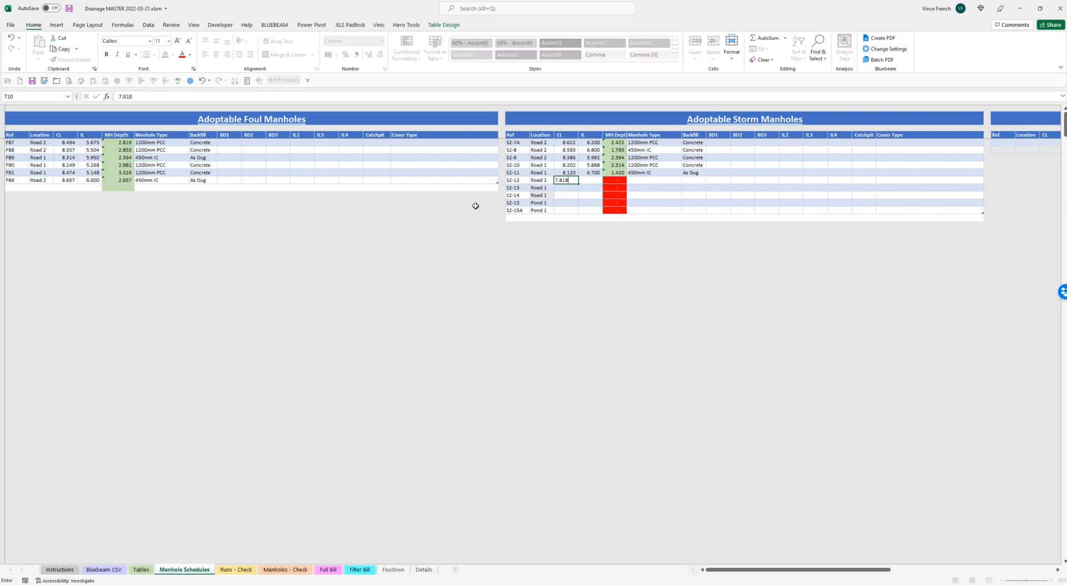
pyautogui.press('Tab')
pyautogui.write('6.393')
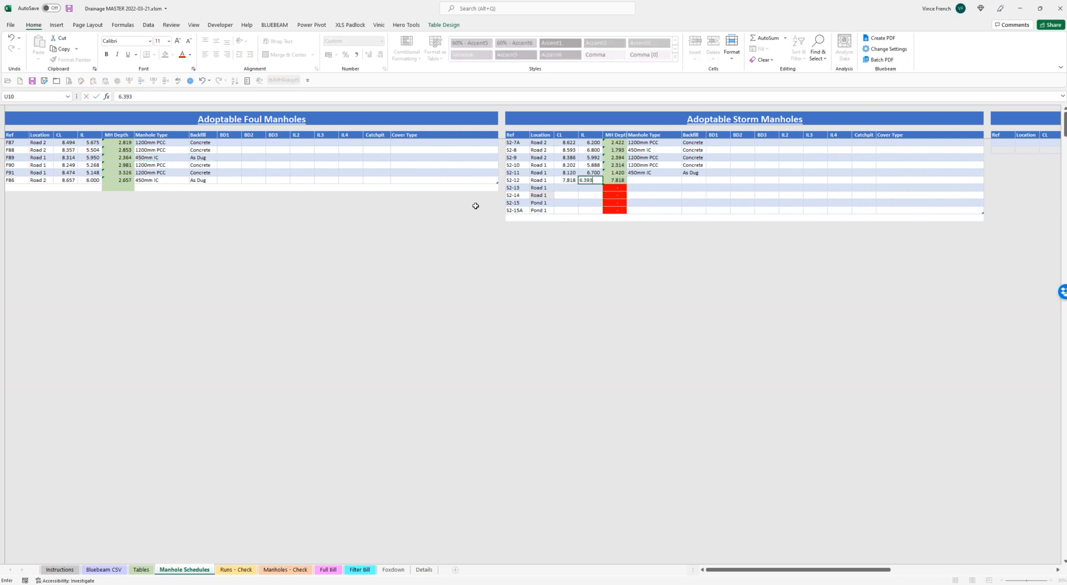
pyautogui.press('Return')
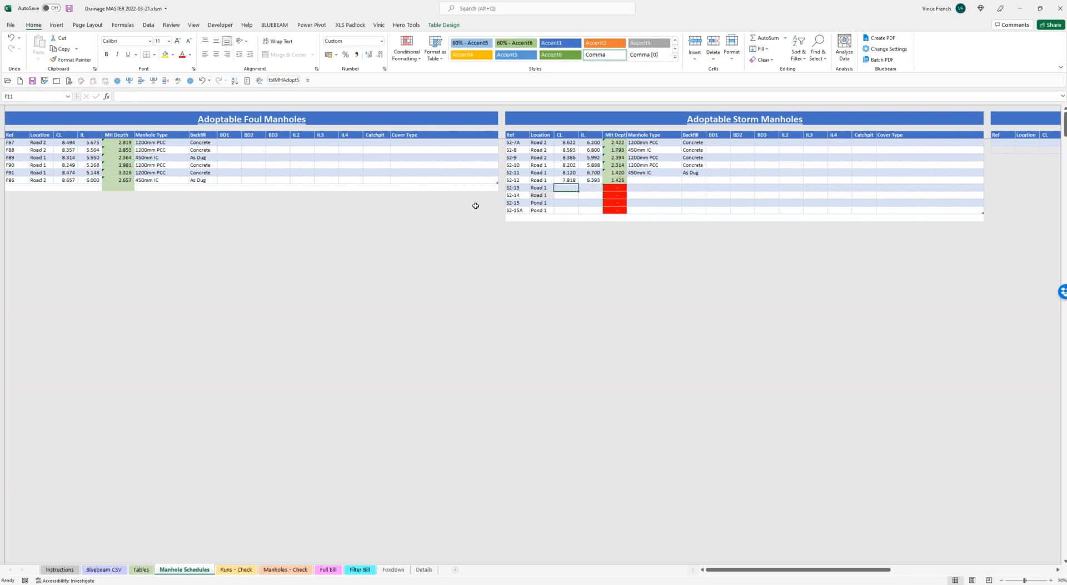
pyautogui.write('8.005')
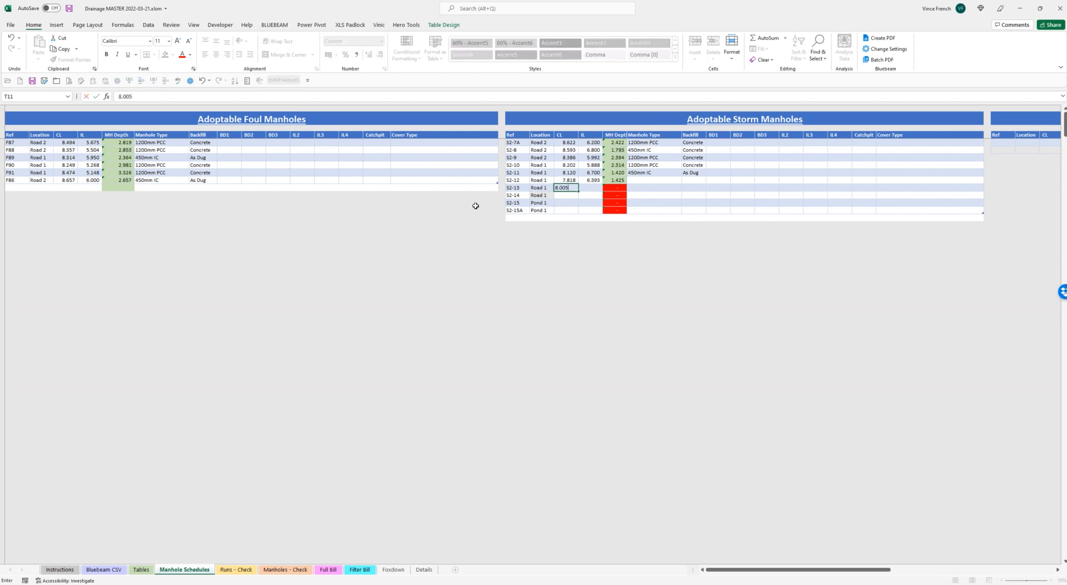
pyautogui.press('Tab')
pyautogui.write('6.714')
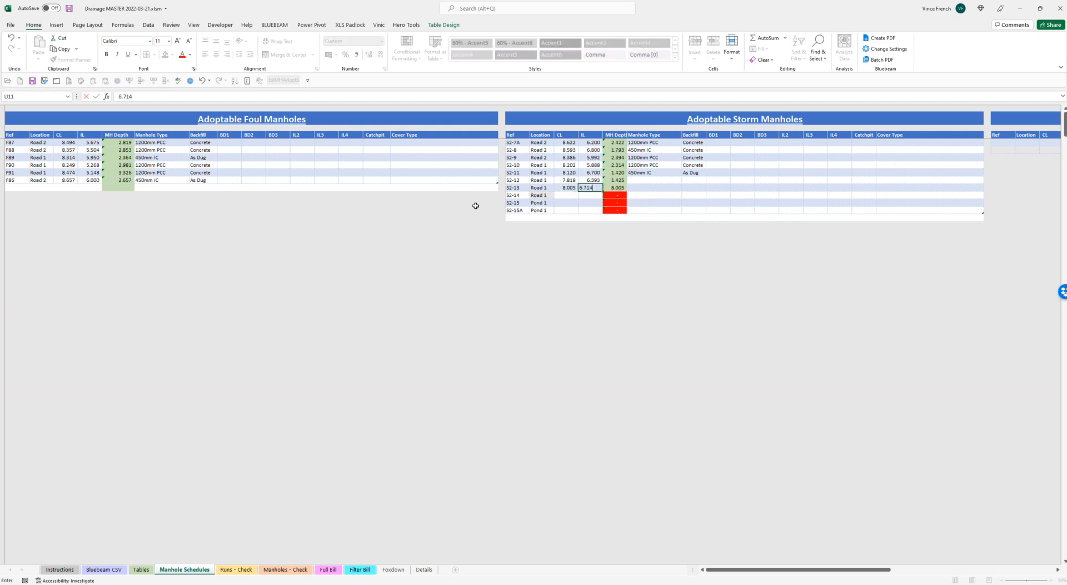
pyautogui.press('Return')
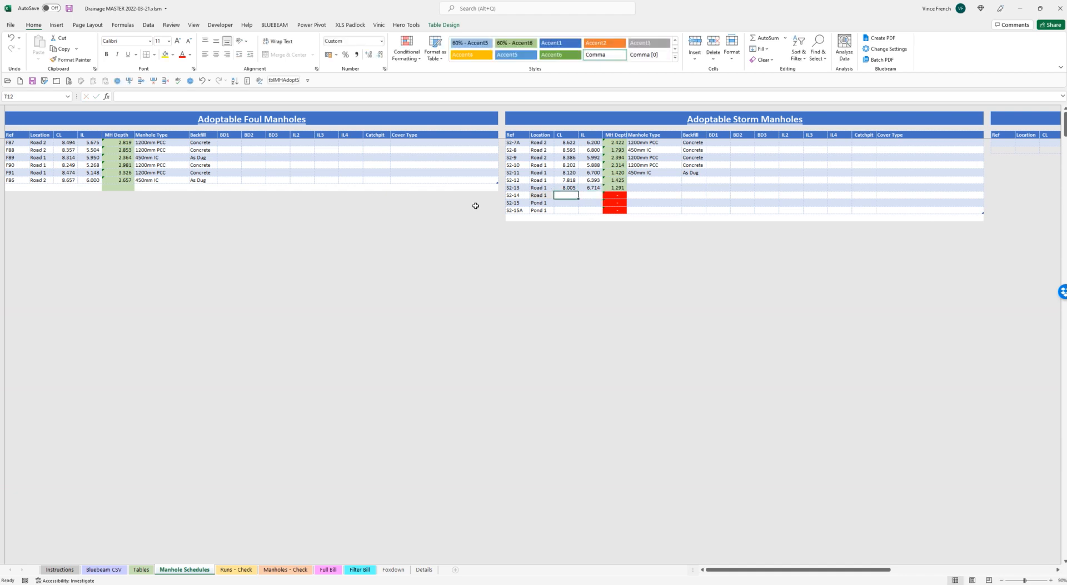
# Enter cover and invert levels of 7.809 and 6.325 for storm manhole S2-14, and 7 and 5.75 for S2-15
pyautogui.write('7.809')
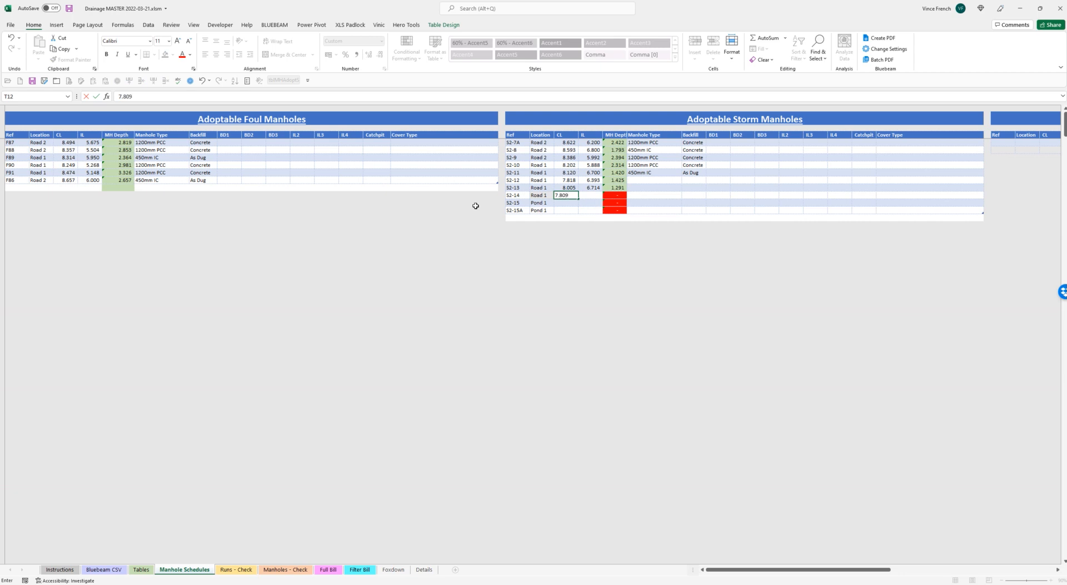
pyautogui.press('Tab')
pyautogui.write('6.325')
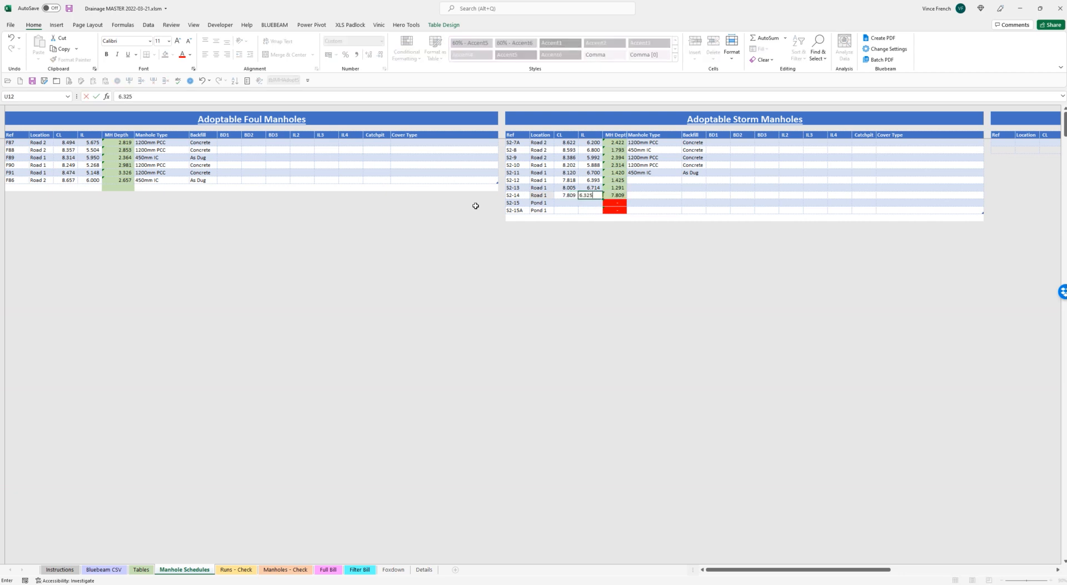
pyautogui.press('Return')
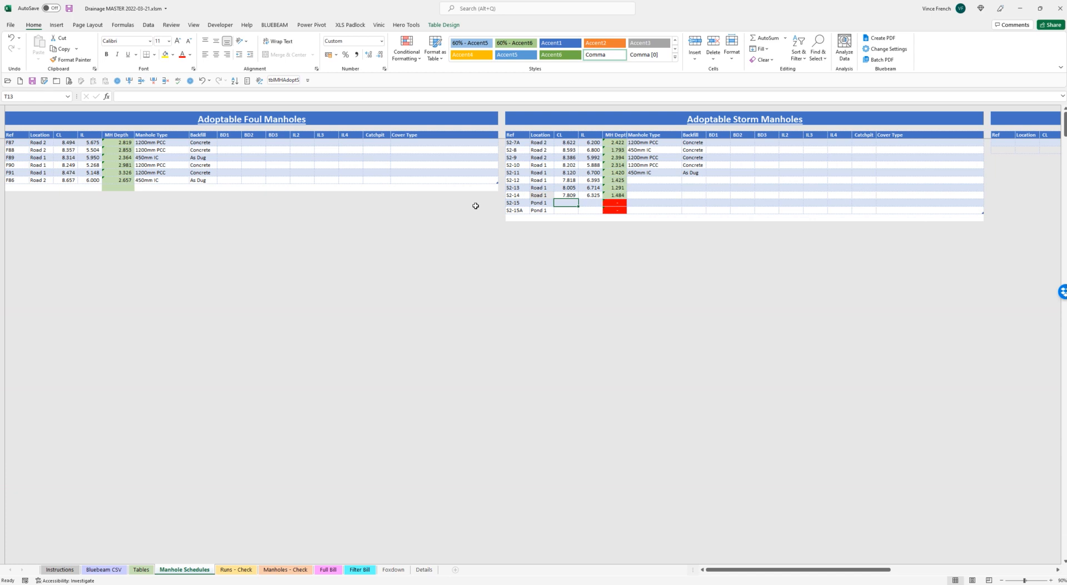
pyautogui.write('7')
pyautogui.press('Tab')
pyautogui.write('5.75')
pyautogui.press('Return')
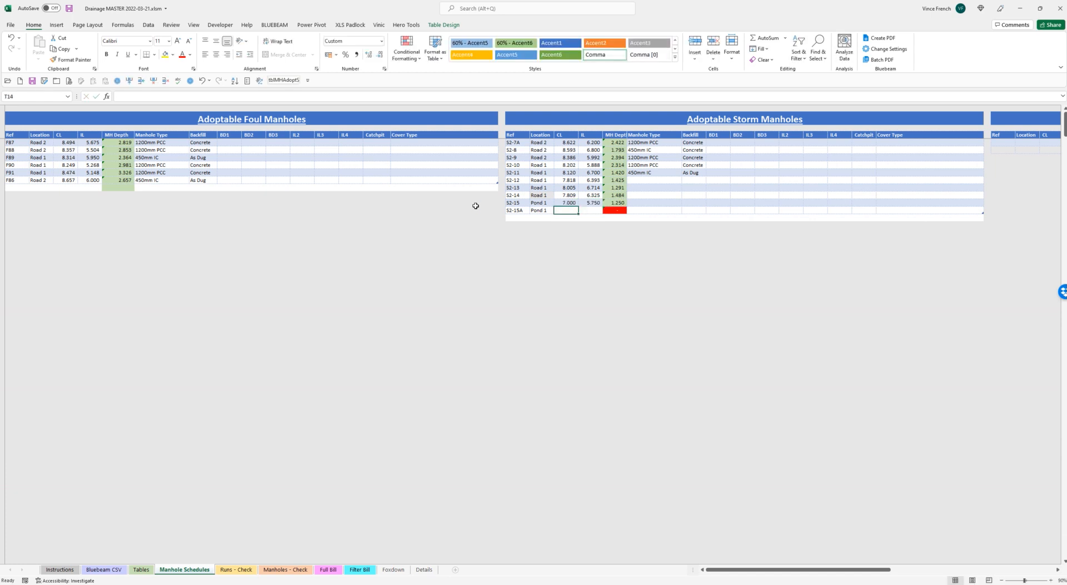
# Set storm manhole S2-15A to a cover level of 7 and an invert level of 5.6
pyautogui.write('75.6')
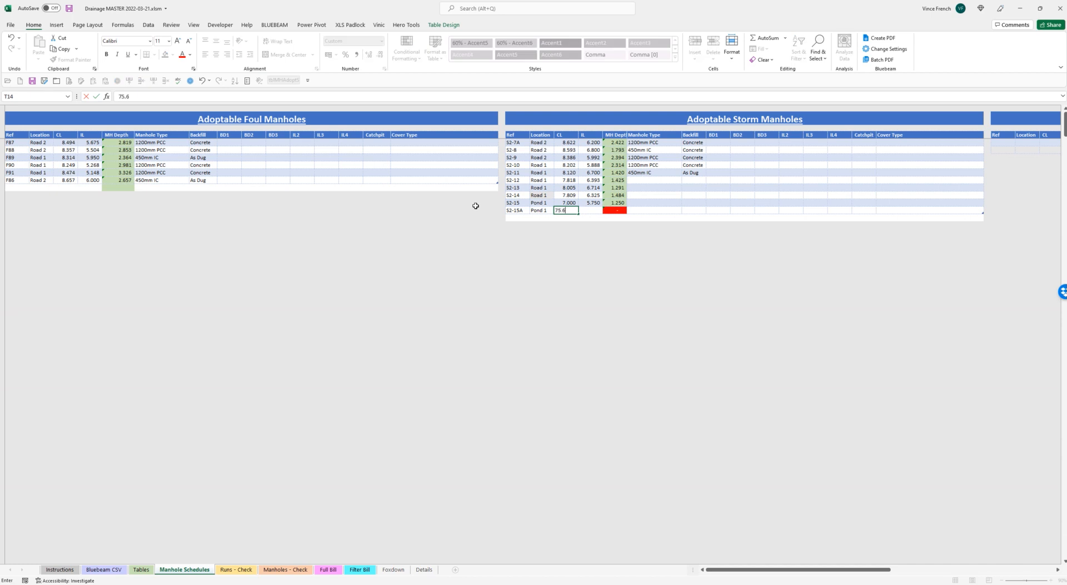
pyautogui.press('BackSpace')
pyautogui.press('BackSpace')
pyautogui.press('BackSpace')
pyautogui.press('Tab')
pyautogui.write('5.6')
pyautogui.press('Return')
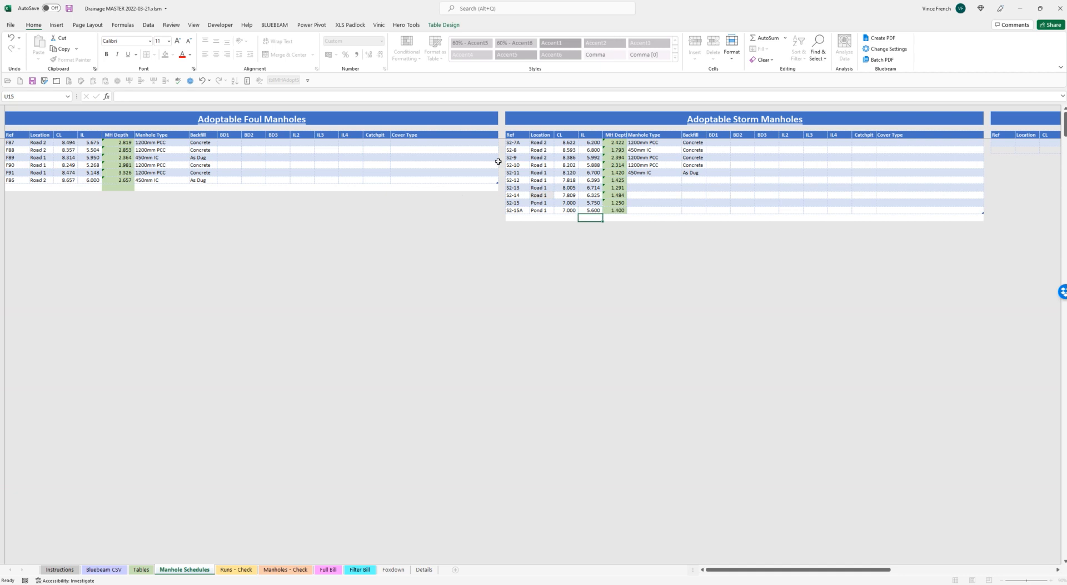
# Copy the 1200mm PCC type and Concrete backfill from storm manhole S2-10 to S2-12, S2-13 and S2-14
pyautogui.click(650, 164)
pyautogui.moveTo(650, 163); pyautogui.dragTo(685, 164)
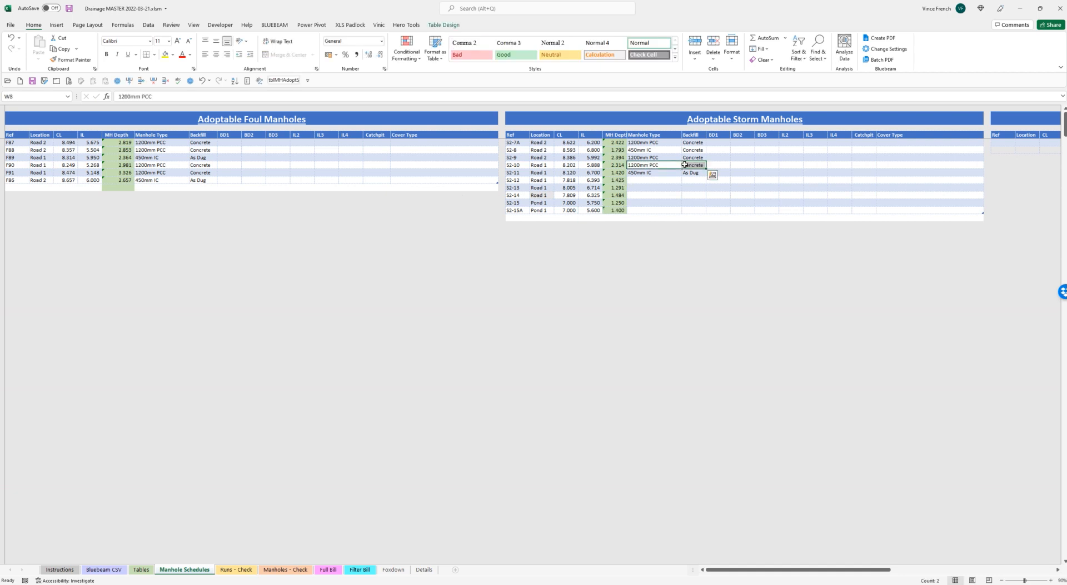
pyautogui.hotkey('ctrl', 'c')
pyautogui.moveTo(649, 179); pyautogui.dragTo(650, 195)
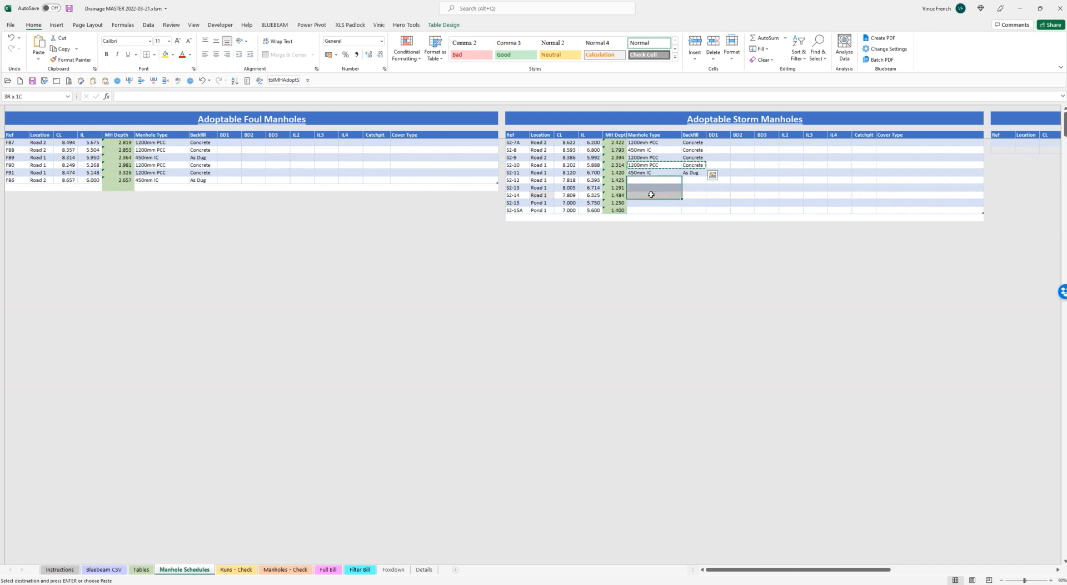
pyautogui.hotkey('ctrl', 'v')
# Enter Headwall as the manhole type for storm references S2-15 and S2-15A
pyautogui.click(649, 202)
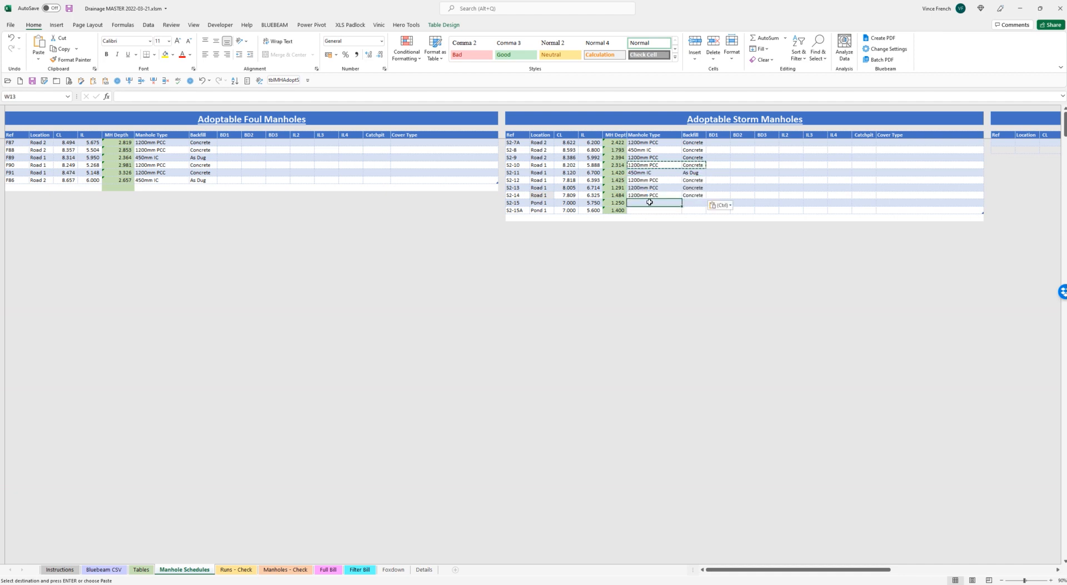
pyautogui.write('Hdwal')
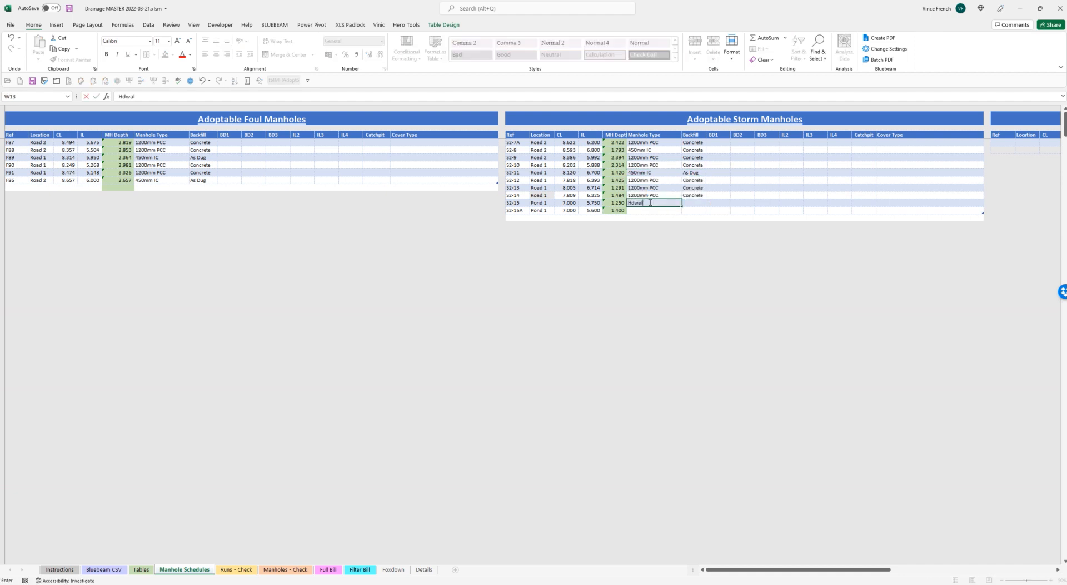
pyautogui.press('BackSpace')
pyautogui.press('BackSpace')
pyautogui.press('BackSpace')
pyautogui.press('BackSpace')
pyautogui.press('BackSpace')
pyautogui.write('Headwa')
pyautogui.press('Return')
pyautogui.write('h')
# Enter As Dug as the backfill for the S2-15 and S2-15A headwalls
pyautogui.press('Right')
pyautogui.press('Up')
pyautogui.write('A')
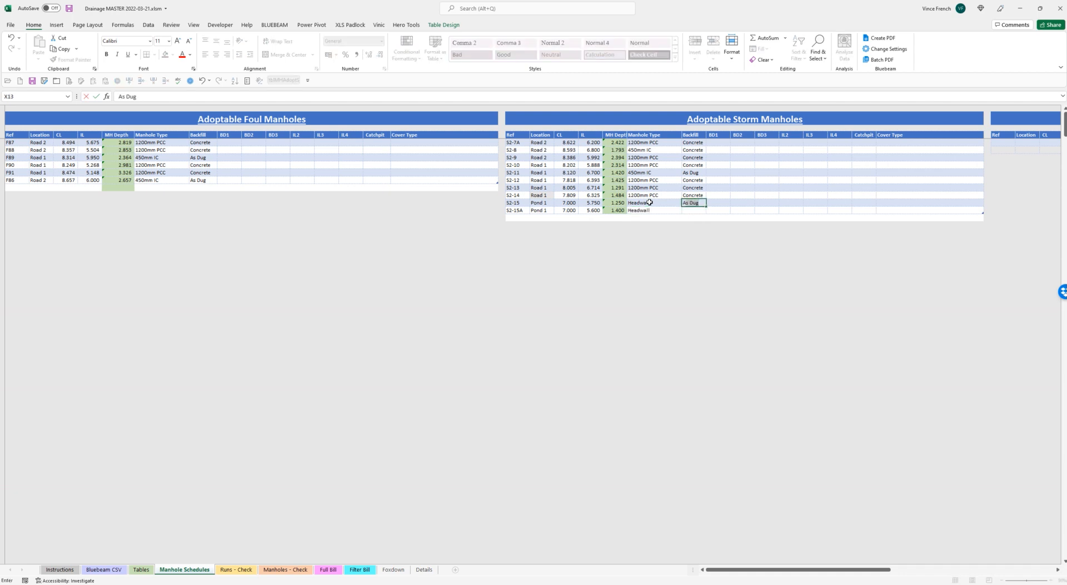
pyautogui.press('Return')
pyautogui.write('As Dug')
pyautogui.press('Return')
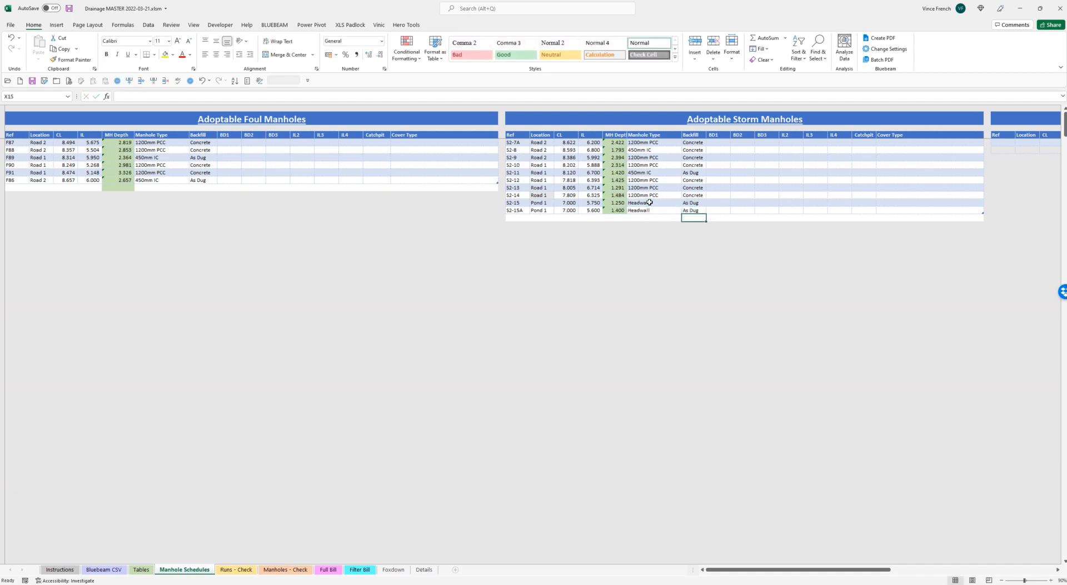
# Save the workbook and update the bill on the Full Bill sheet
pyautogui.click(32, 81)
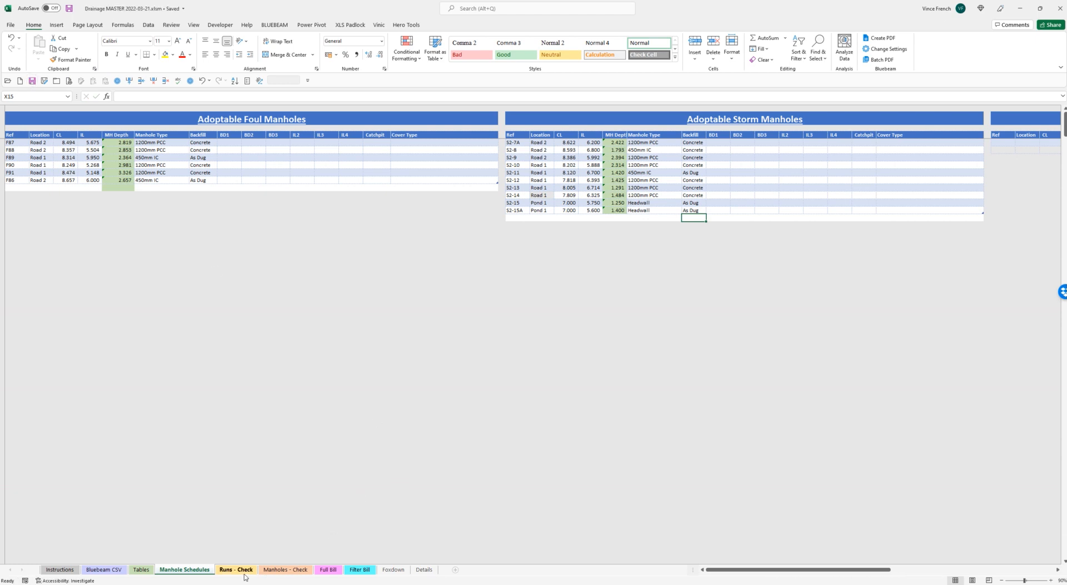
pyautogui.click(327, 569)
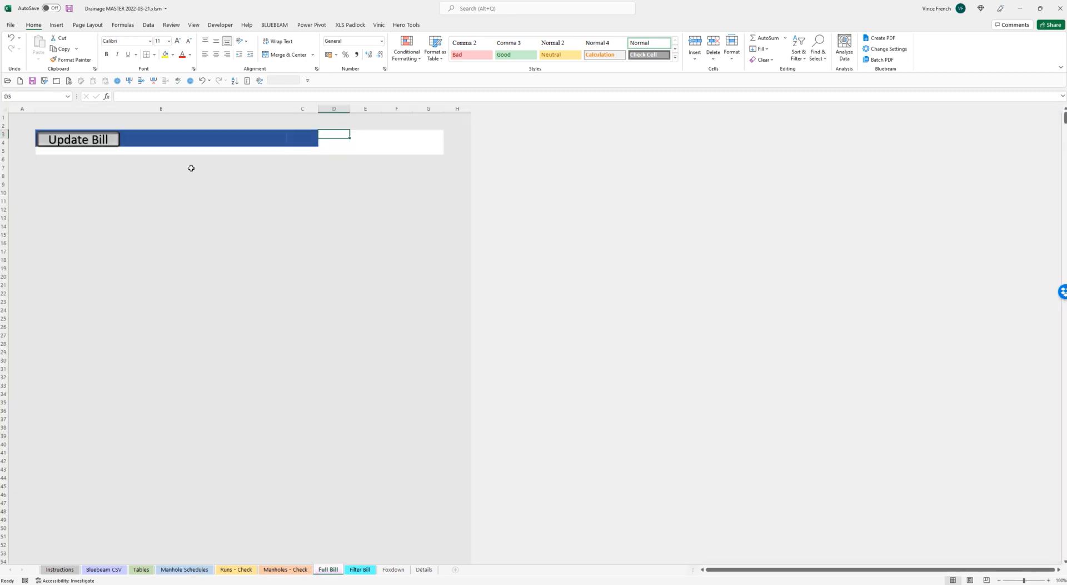
pyautogui.click(89, 141)
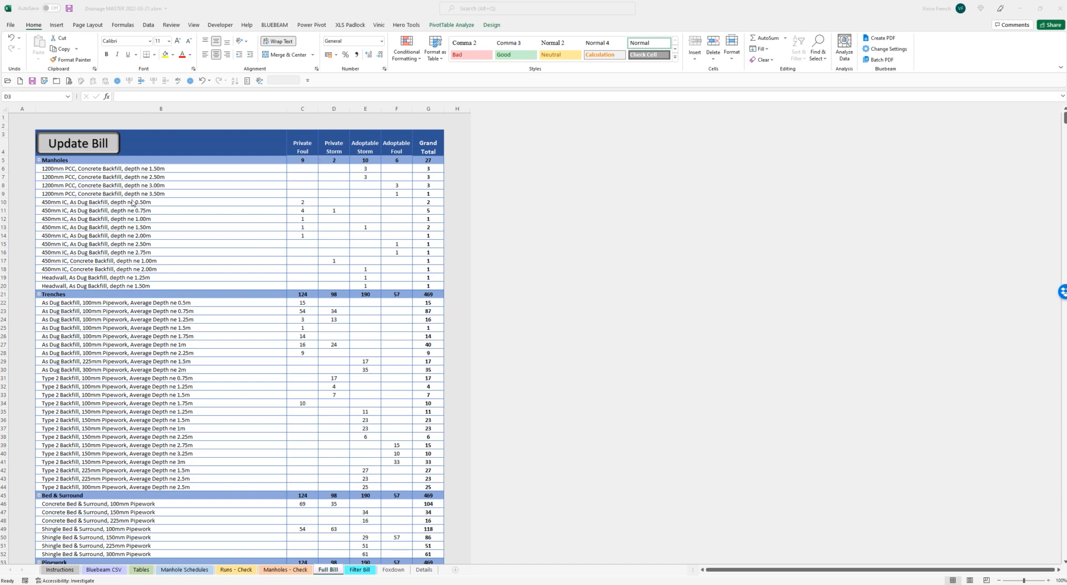
pyautogui.scroll(-3, 157, 312)
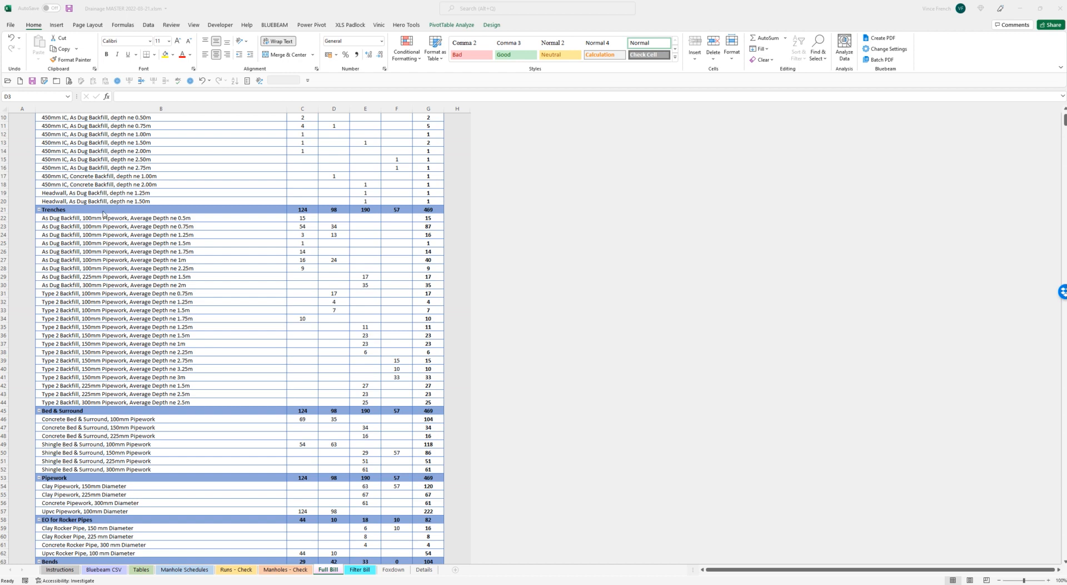
# Review the Full Bill sections from manholes and trenches down to testing pipework, and check the Tables sheet
pyautogui.scroll(-2, 192, 413)
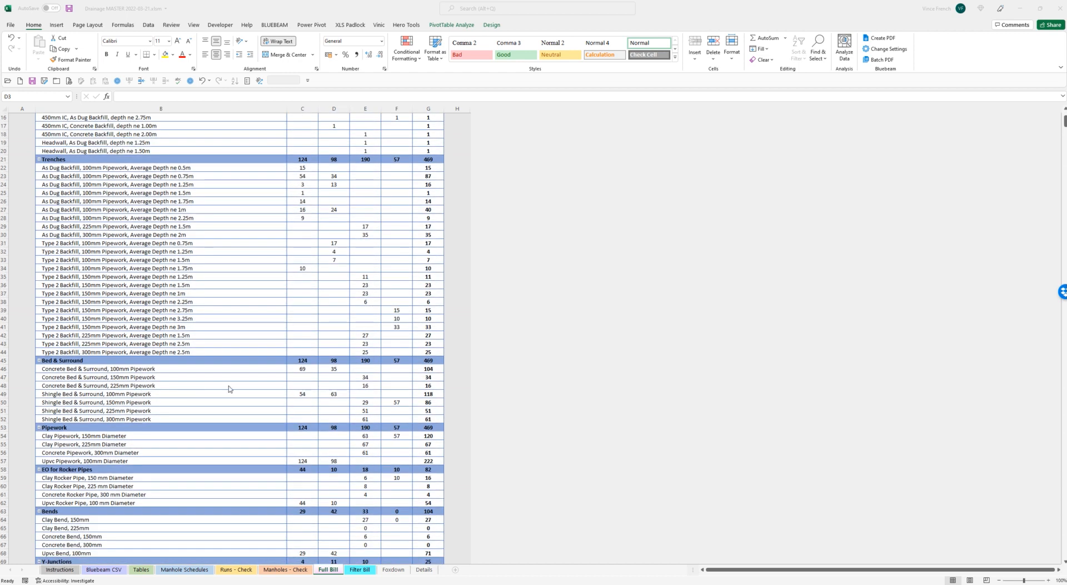
pyautogui.scroll(-2, 229, 388)
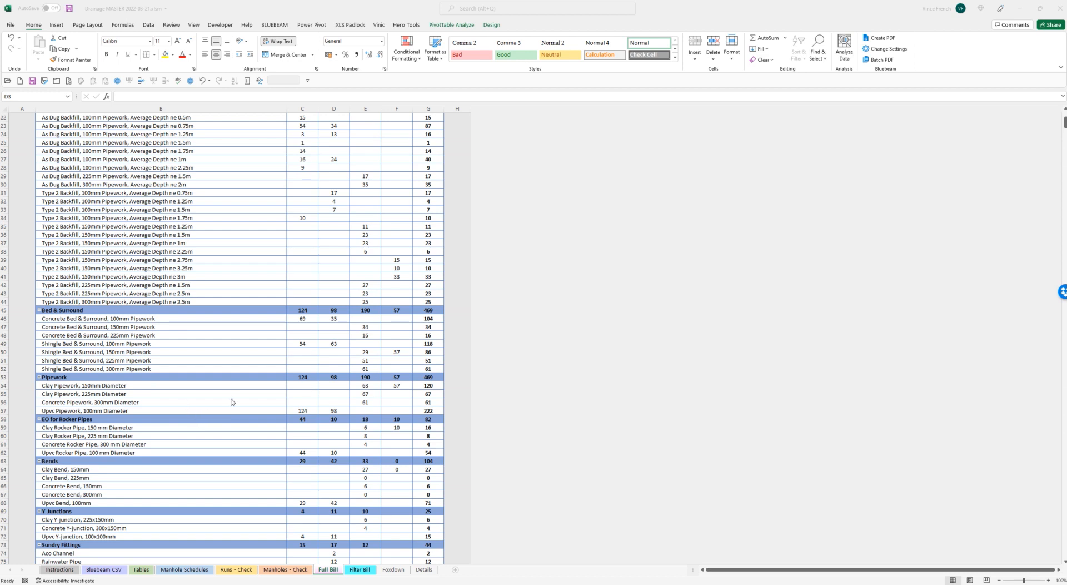
pyautogui.scroll(-2, 235, 400)
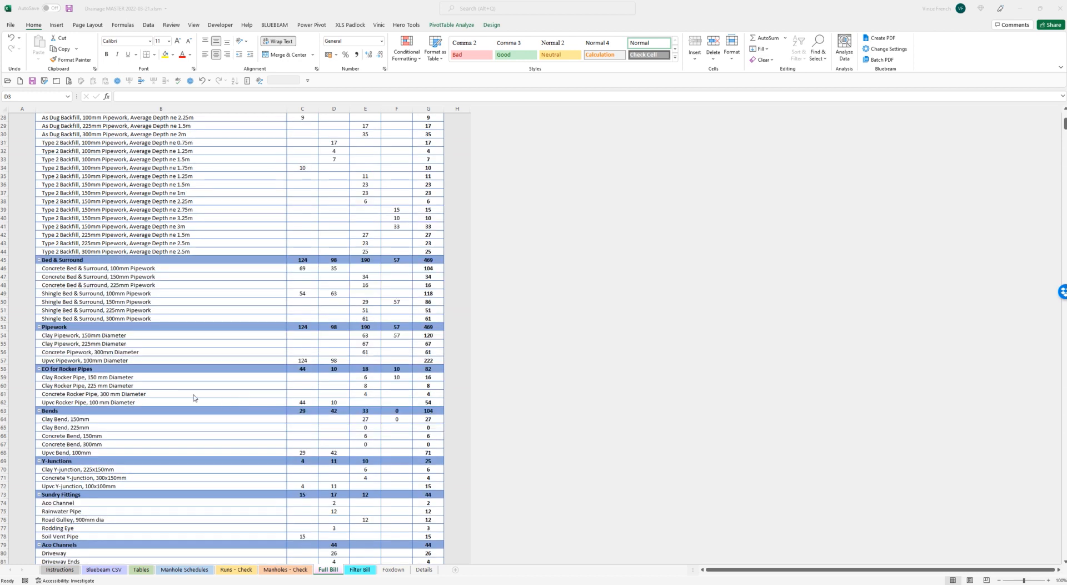
pyautogui.scroll(-3, 128, 396)
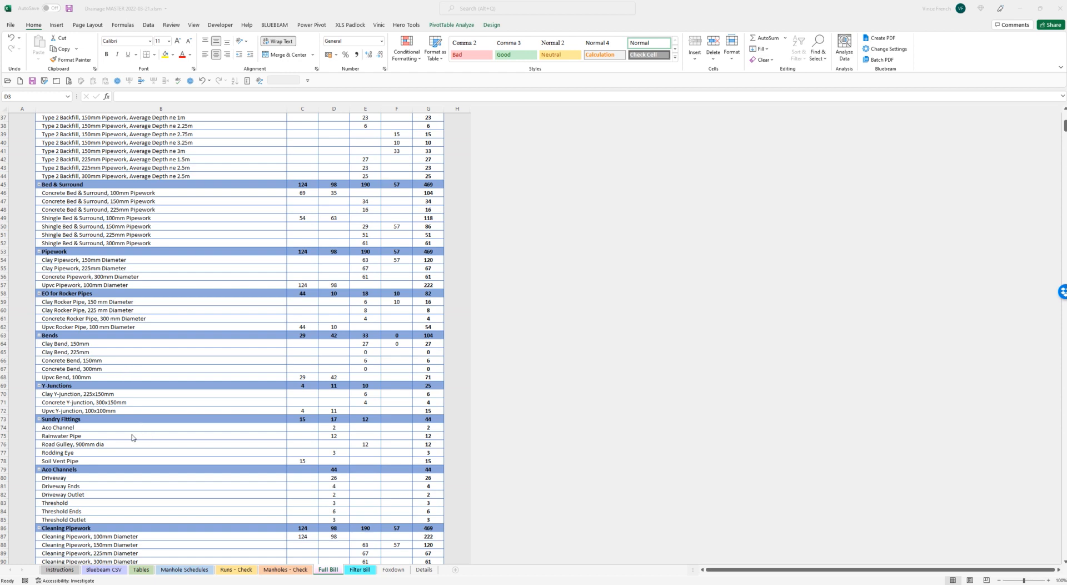
pyautogui.scroll(-3, 142, 423)
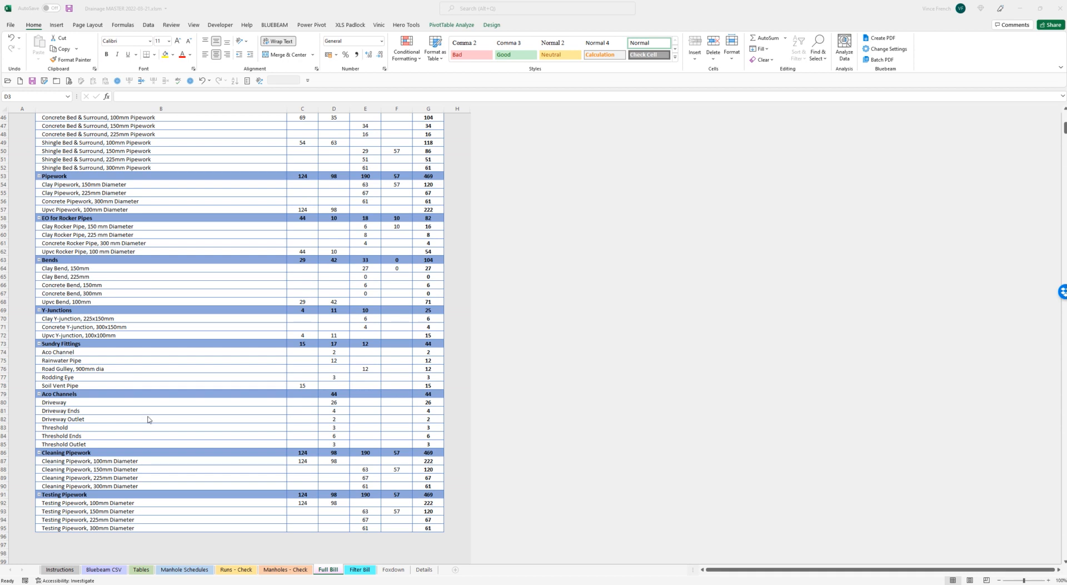
pyautogui.scroll(7, 147, 418)
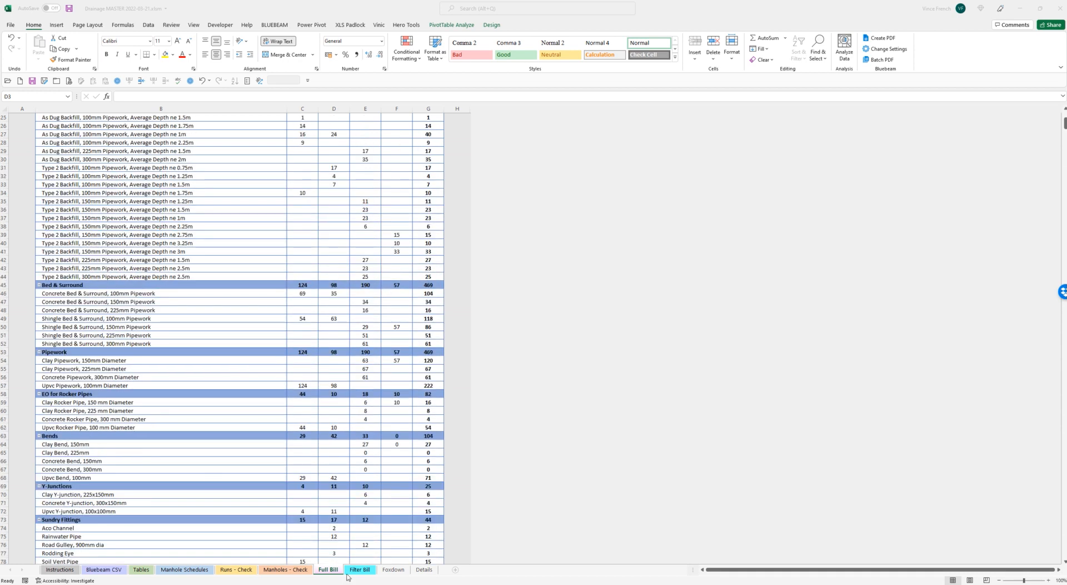
pyautogui.click(148, 572)
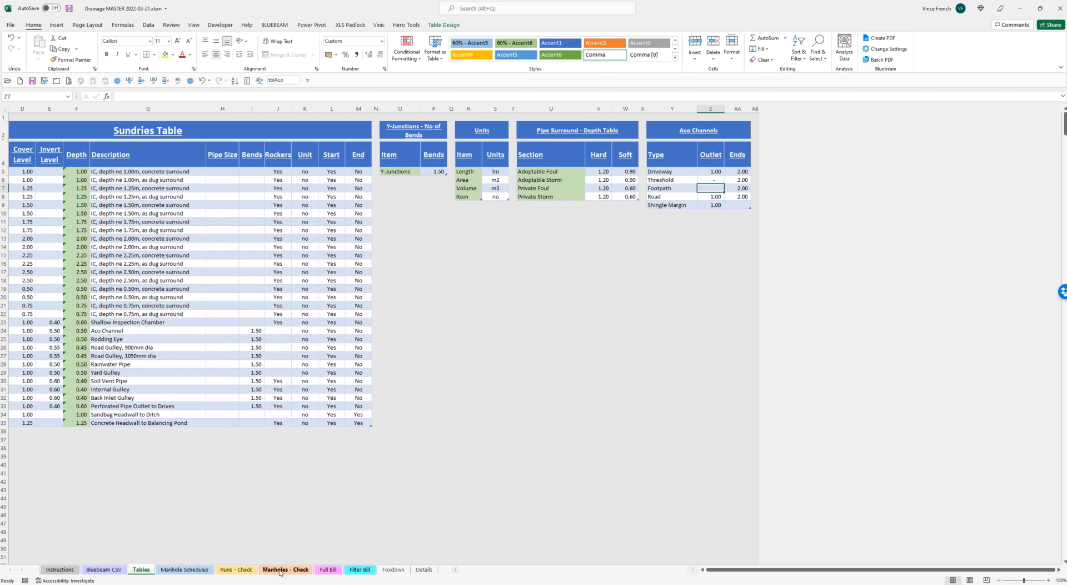
pyautogui.click(328, 571)
# Examine the Filter Bill's foul and storm drainage sections and their breakdown by road, plot and pond
pyautogui.click(356, 571)
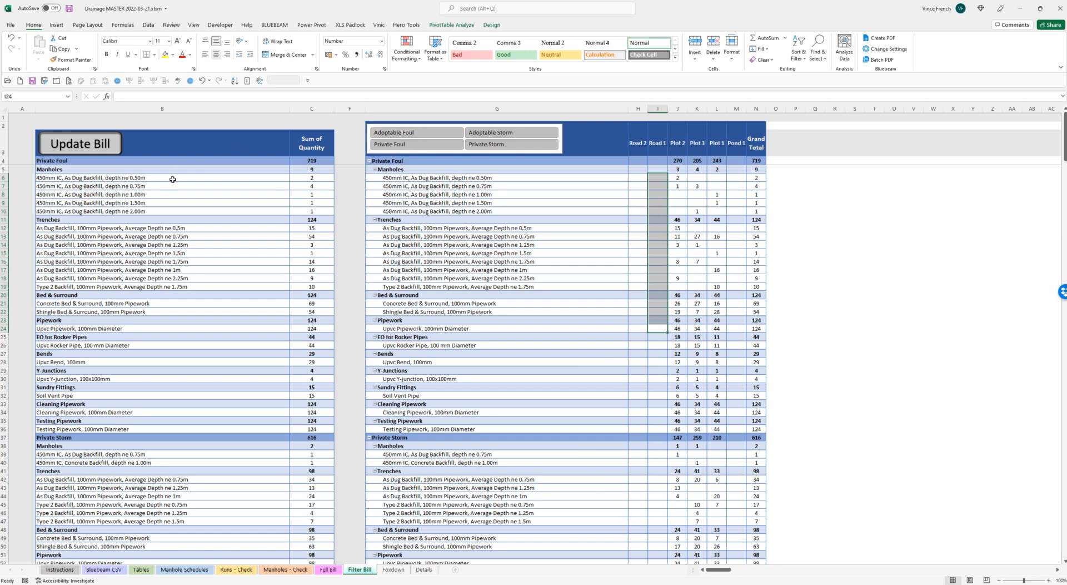
pyautogui.scroll(-3, 405, 400)
pyautogui.scroll(-20, 405, 400)
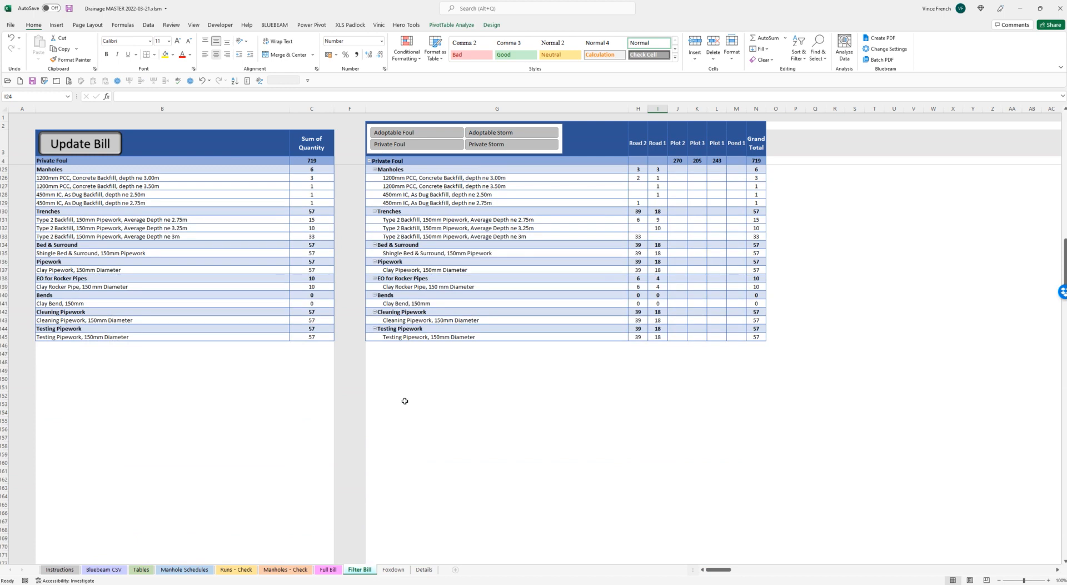
pyautogui.scroll(15, 404, 400)
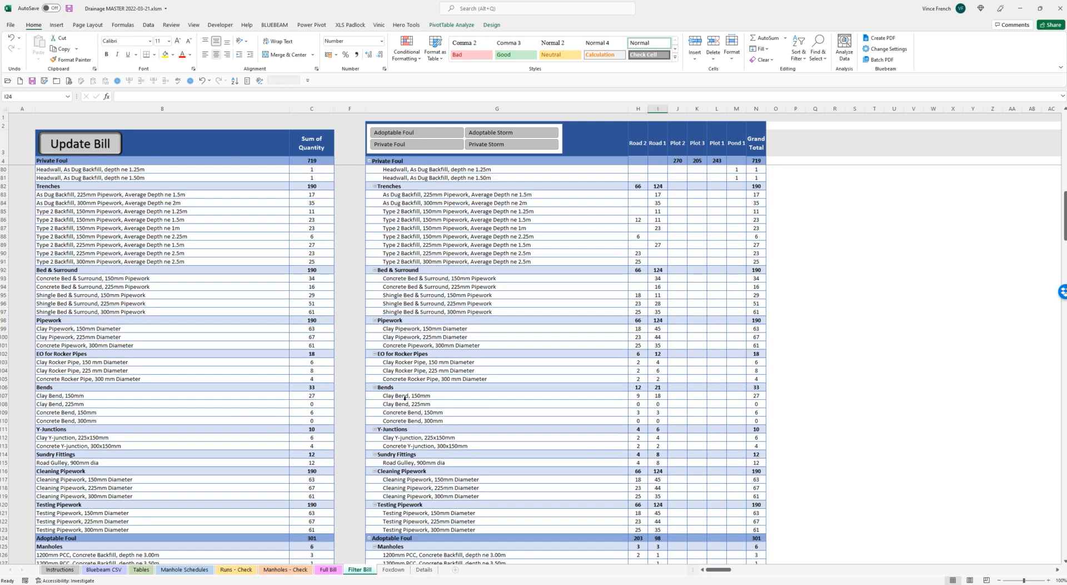
pyautogui.scroll(-4, 413, 455)
pyautogui.scroll(16, 401, 442)
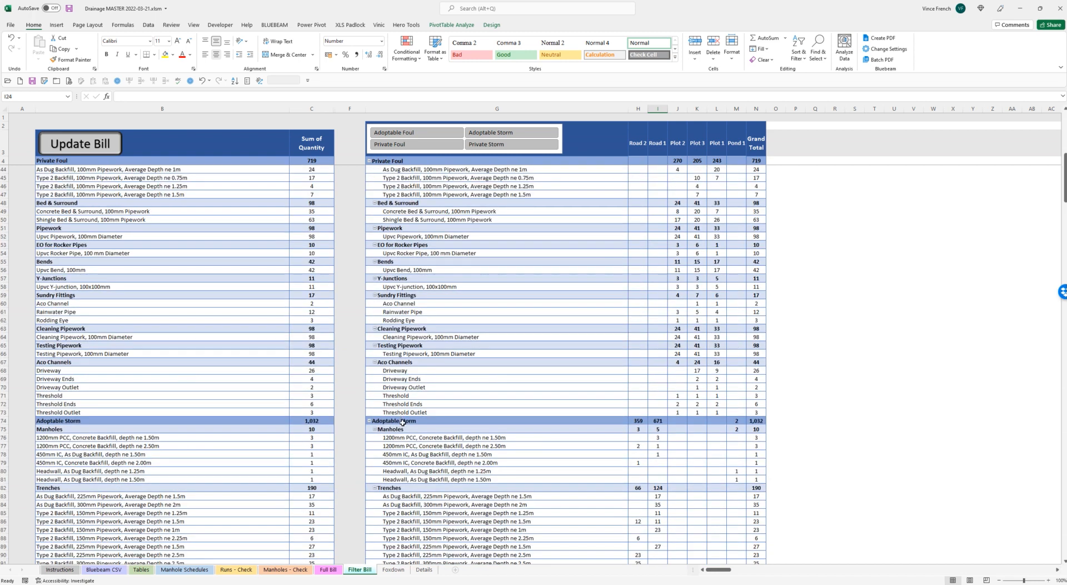
pyautogui.scroll(13, 401, 421)
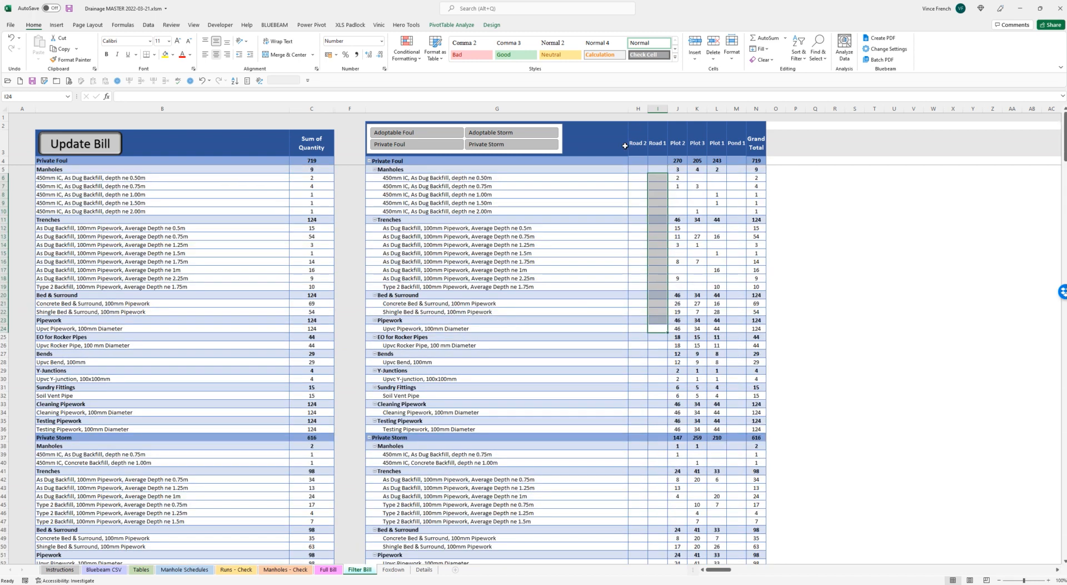
pyautogui.click(615, 216)
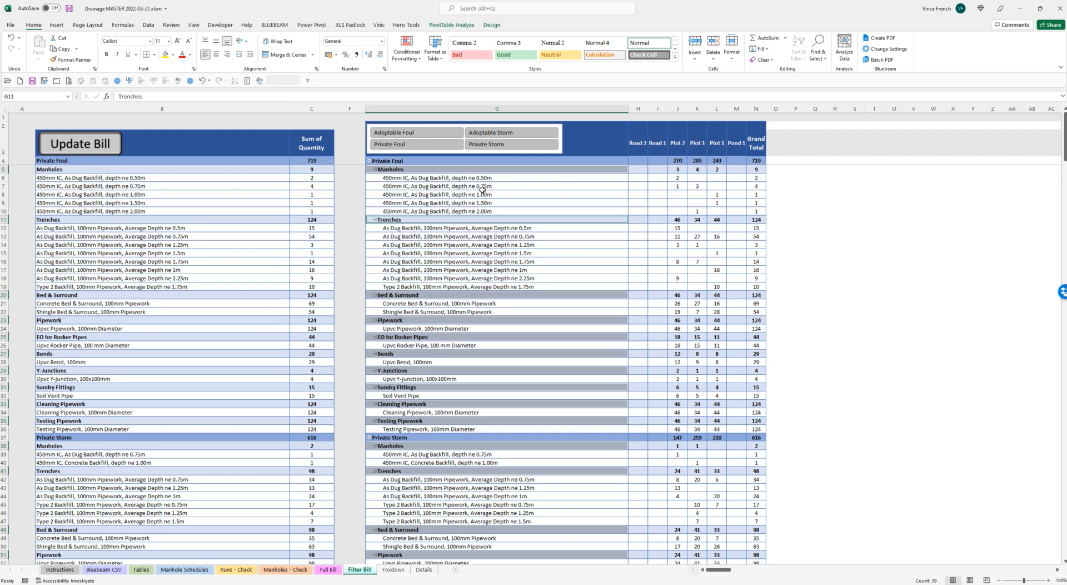
pyautogui.click(677, 179)
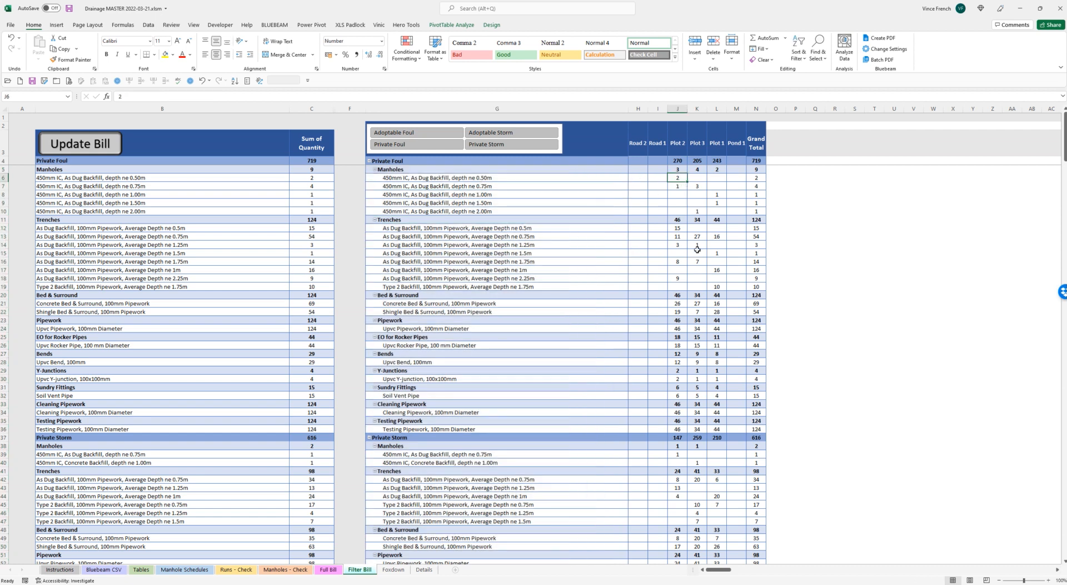